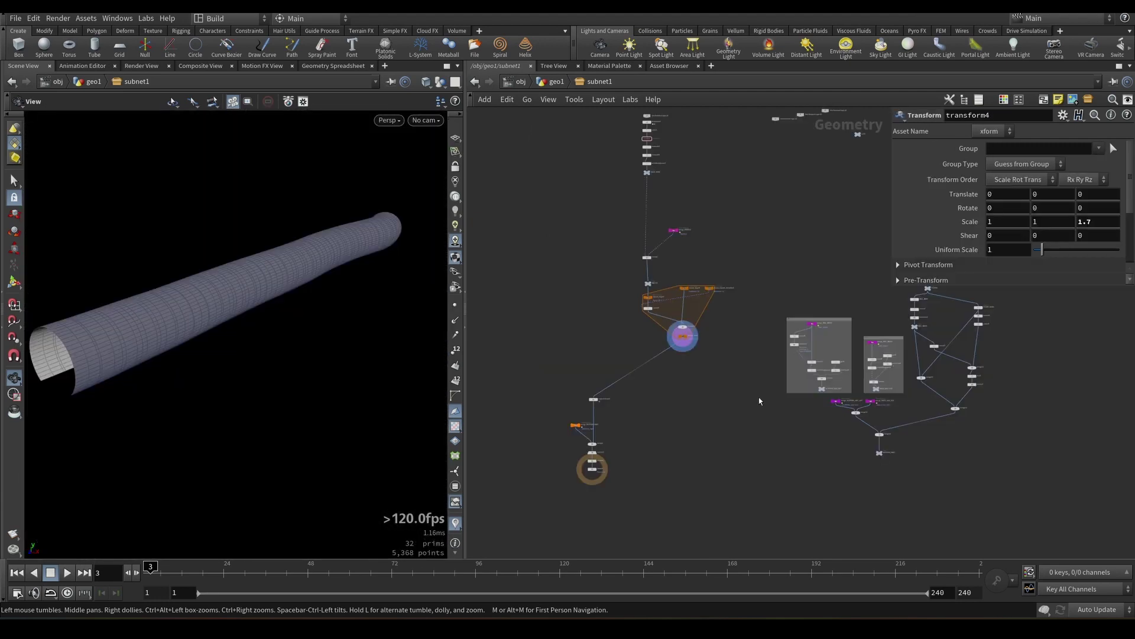
- Display the BACK_BONE null's curve and examine the curve nodes that lead into it
{"action": "middle_click_drag", "start_coordinate": [760, 401], "coordinate": [763, 428]}
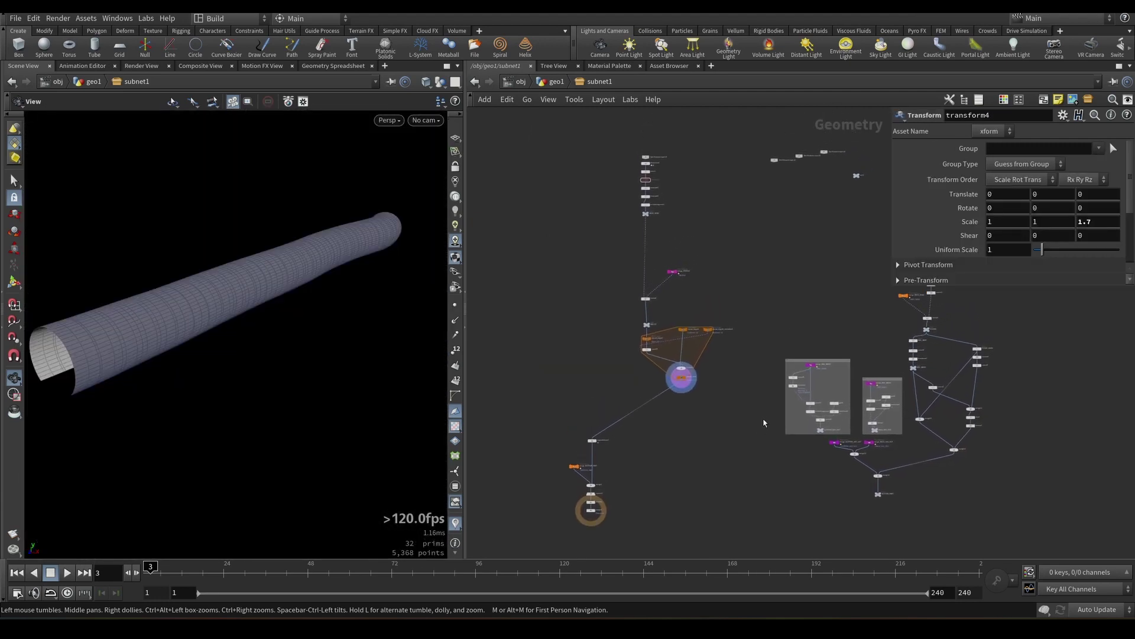
{"action": "scroll", "coordinate": [669, 177], "scroll_direction": "up", "scroll_amount": 8}
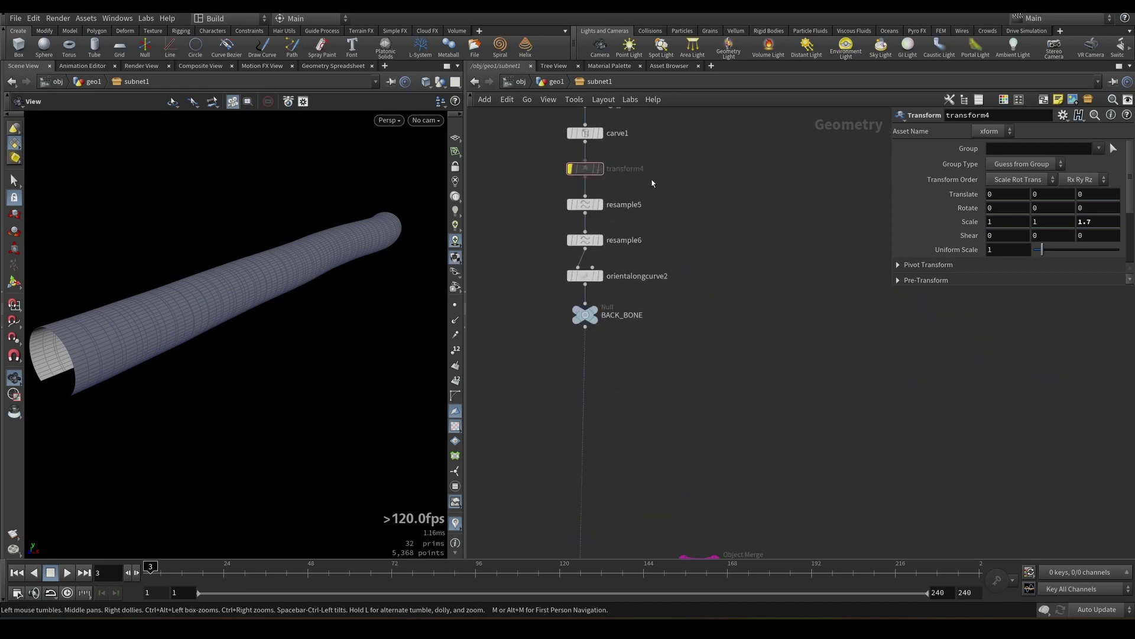
{"action": "left_click", "coordinate": [610, 310]}
{"action": "scroll", "coordinate": [605, 266], "scroll_direction": "down", "scroll_amount": 5}
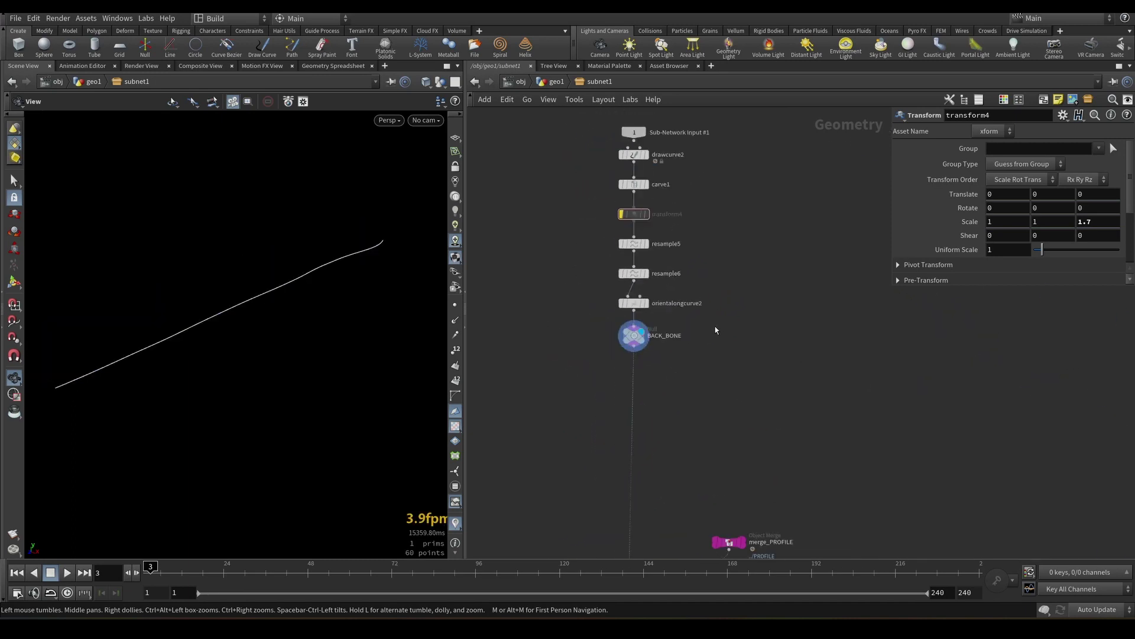
{"action": "scroll", "coordinate": [606, 257], "scroll_direction": "up", "scroll_amount": 3}
{"action": "left_click", "coordinate": [567, 237]}
{"action": "middle_click_drag", "start_coordinate": [656, 240], "coordinate": [635, 274]}
{"action": "scroll", "coordinate": [628, 278], "scroll_direction": "down", "scroll_amount": 2}
{"action": "scroll", "coordinate": [583, 273], "scroll_direction": "up", "scroll_amount": 2}
{"action": "scroll", "coordinate": [607, 278], "scroll_direction": "down", "scroll_amount": 2}
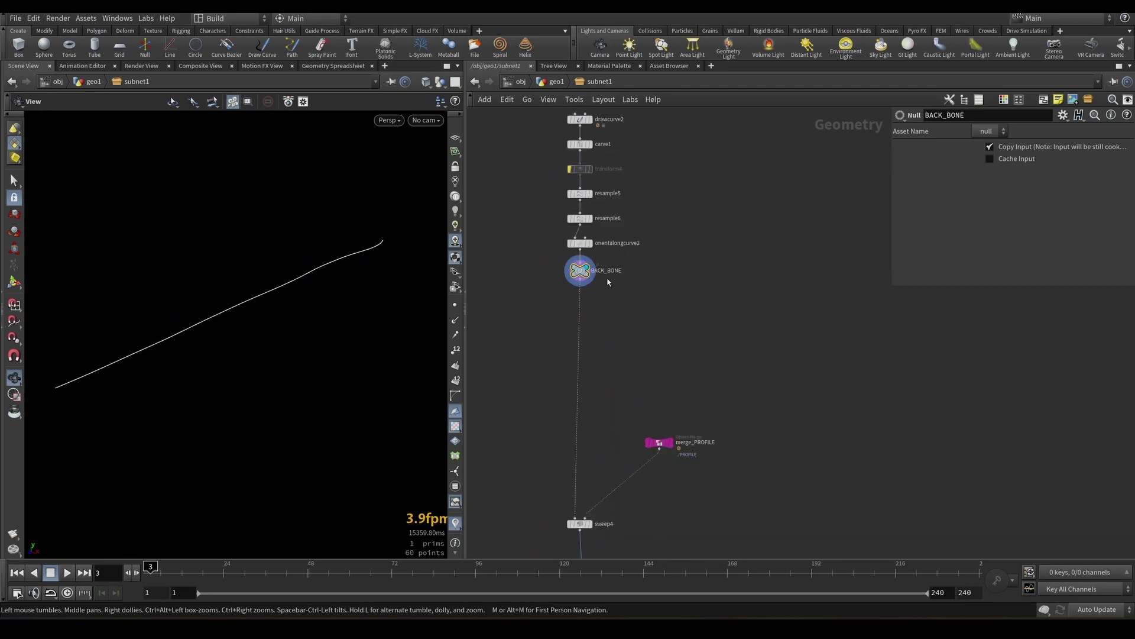
- Locate the PROFILE null in the floor network and display its profile curve
{"action": "scroll", "coordinate": [603, 277], "scroll_direction": "up", "scroll_amount": 2}
{"action": "middle_click_drag", "start_coordinate": [729, 296], "coordinate": [553, 288]}
{"action": "scroll", "coordinate": [553, 288], "scroll_direction": "down", "scroll_amount": 4}
{"action": "middle_click_drag", "start_coordinate": [806, 320], "coordinate": [659, 272]}
{"action": "scroll", "coordinate": [659, 271], "scroll_direction": "up", "scroll_amount": 3}
{"action": "left_click_drag", "start_coordinate": [659, 271], "coordinate": [762, 315]}
{"action": "middle_click_drag", "start_coordinate": [737, 294], "coordinate": [803, 294]}
{"action": "left_click", "coordinate": [792, 289]}
{"action": "middle_click_drag", "start_coordinate": [609, 273], "coordinate": [814, 278]}
{"action": "scroll", "coordinate": [814, 278], "scroll_direction": "down", "scroll_amount": 2}
{"action": "middle_click_drag", "start_coordinate": [680, 281], "coordinate": [869, 268]}
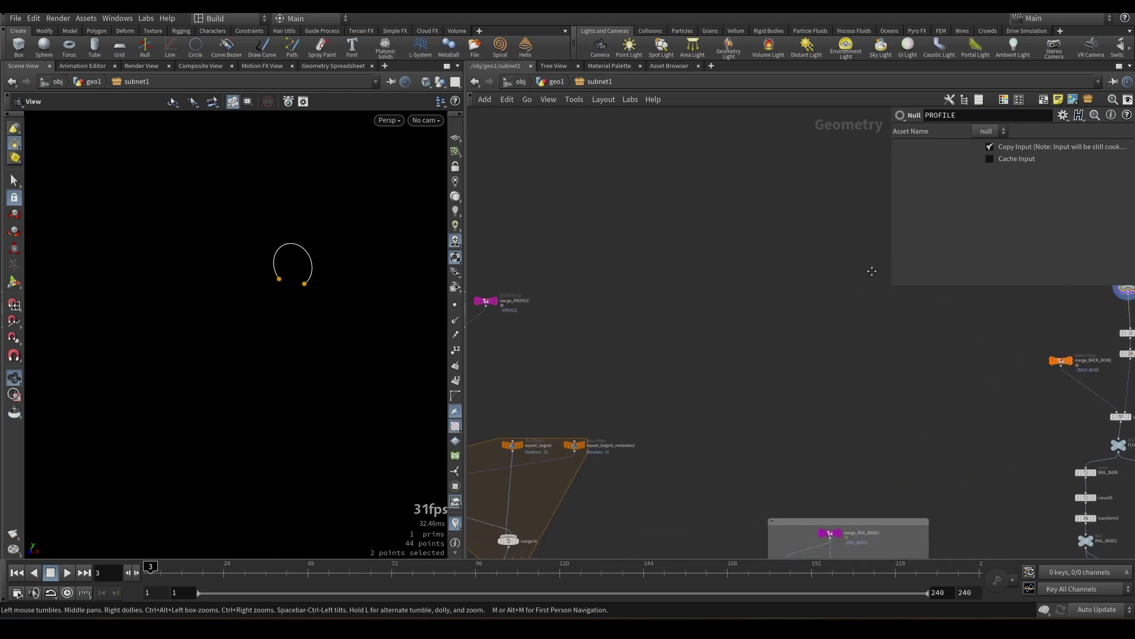
- Display the merge_PROFILE object merge that feeds the PROFILE curve into sweep4
{"action": "scroll", "coordinate": [774, 270], "scroll_direction": "down", "scroll_amount": 2}
{"action": "scroll", "coordinate": [666, 279], "scroll_direction": "up", "scroll_amount": 4}
{"action": "middle_click_drag", "start_coordinate": [625, 273], "coordinate": [657, 355]}
{"action": "scroll", "coordinate": [726, 286], "scroll_direction": "up", "scroll_amount": 1}
{"action": "scroll", "coordinate": [656, 355], "scroll_direction": "down", "scroll_amount": 3}
{"action": "scroll", "coordinate": [624, 384], "scroll_direction": "up", "scroll_amount": 2}
{"action": "left_click", "coordinate": [632, 368]}
{"action": "middle_click_drag", "start_coordinate": [772, 326], "coordinate": [624, 373]}
{"action": "scroll", "coordinate": [606, 381], "scroll_direction": "up", "scroll_amount": 2}
{"action": "left_click", "coordinate": [537, 363]}
{"action": "left_click", "coordinate": [675, 223]}
{"action": "scroll", "coordinate": [828, 218], "scroll_direction": "down", "scroll_amount": 1}
{"action": "scroll", "coordinate": [625, 373], "scroll_direction": "down", "scroll_amount": 5}
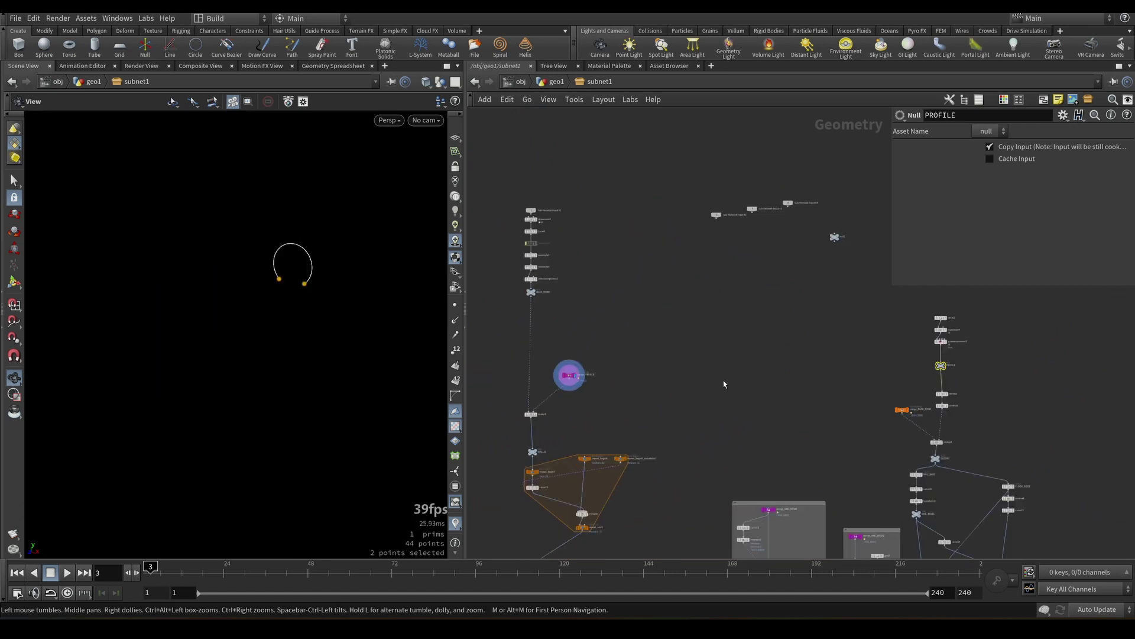
- Examine the floor branch with merge_BACK_BONE and display the surface produced by sweep5
{"action": "scroll", "coordinate": [756, 379], "scroll_direction": "down", "scroll_amount": 2}
{"action": "middle_click_drag", "start_coordinate": [755, 379], "coordinate": [568, 281]}
{"action": "scroll", "coordinate": [819, 387], "scroll_direction": "up", "scroll_amount": 3}
{"action": "scroll", "coordinate": [733, 345], "scroll_direction": "up", "scroll_amount": 7}
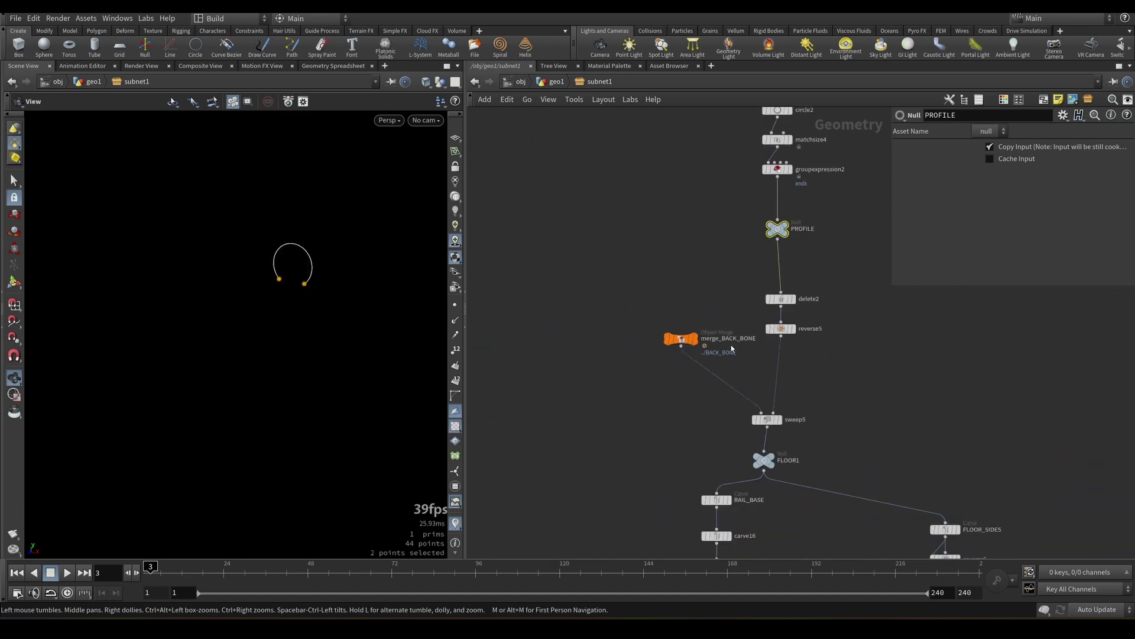
{"action": "left_click", "coordinate": [736, 340]}
{"action": "left_click", "coordinate": [806, 477]}
{"action": "scroll", "coordinate": [795, 464], "scroll_direction": "down", "scroll_amount": 3}
{"action": "middle_click_drag", "start_coordinate": [734, 370], "coordinate": [855, 395]}
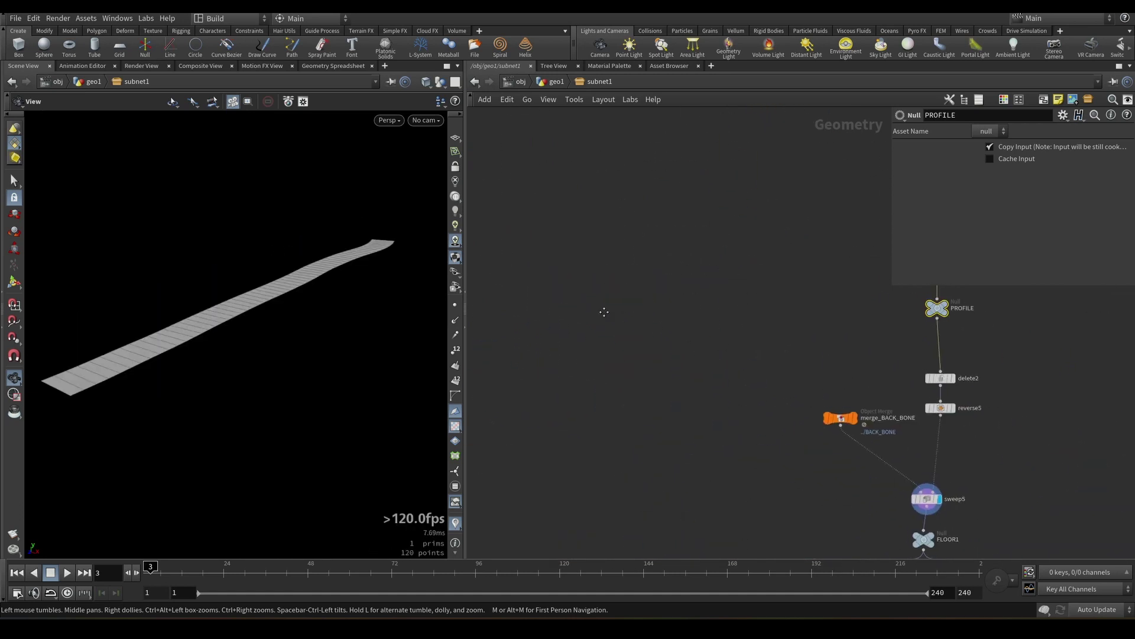
- Return to the BACK_BONE null and display its curve again
{"action": "middle_click_drag", "start_coordinate": [603, 311], "coordinate": [869, 376]}
{"action": "scroll", "coordinate": [697, 400], "scroll_direction": "up", "scroll_amount": 5}
{"action": "left_click", "coordinate": [632, 355]}
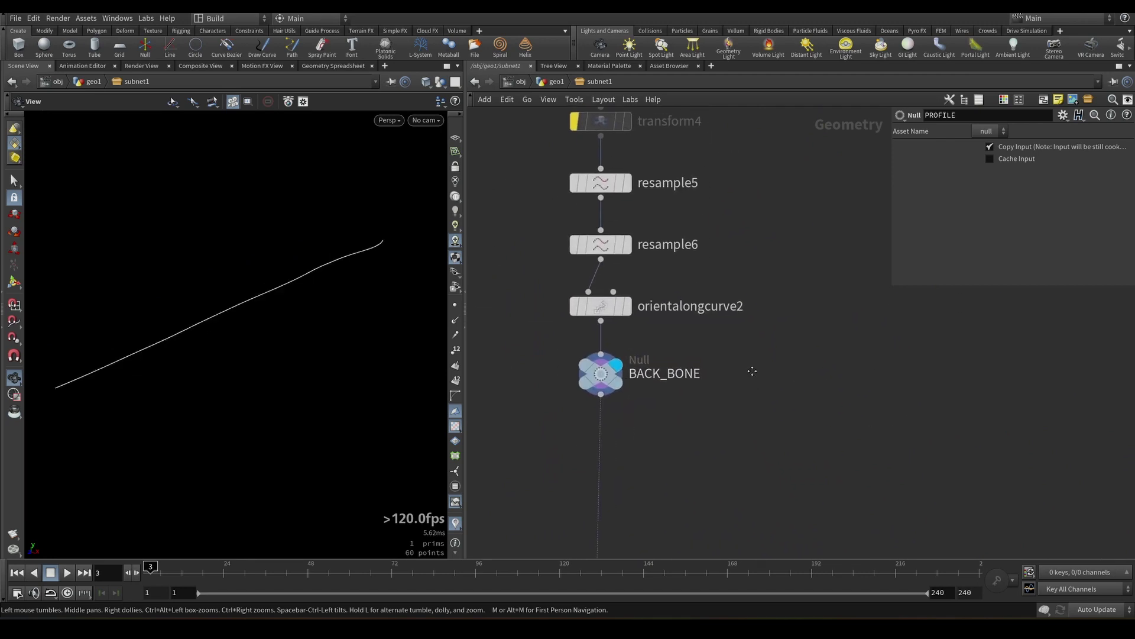
{"action": "scroll", "coordinate": [685, 332], "scroll_direction": "down", "scroll_amount": 6}
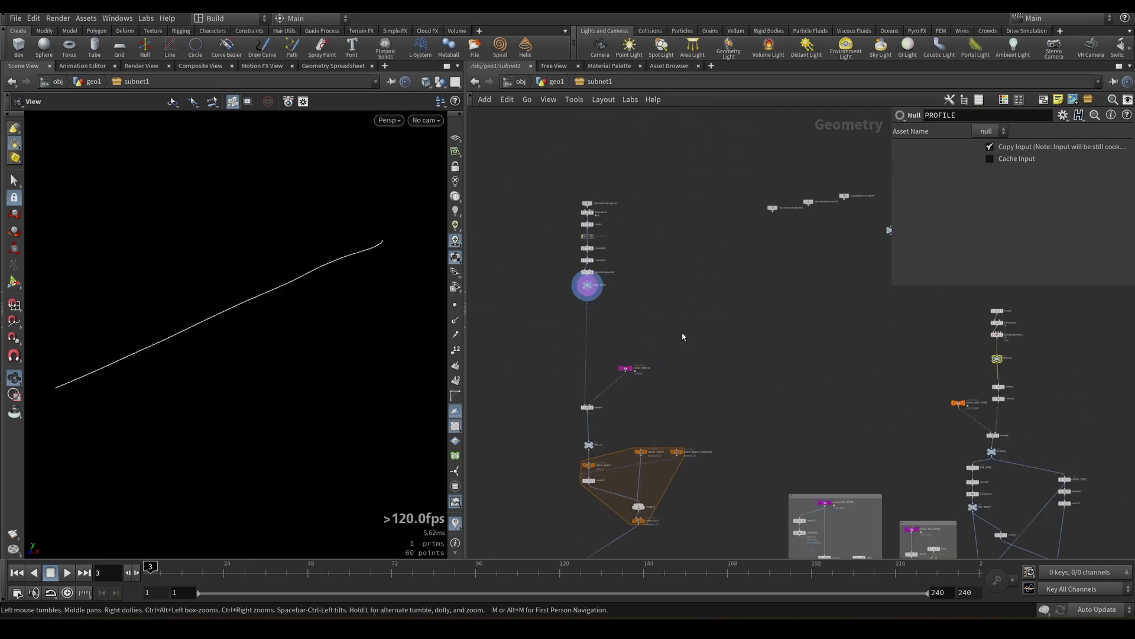
- Show dependency links for all nodes, examine the references between the branches, and hide the links again
{"action": "left_click", "coordinate": [554, 100]}
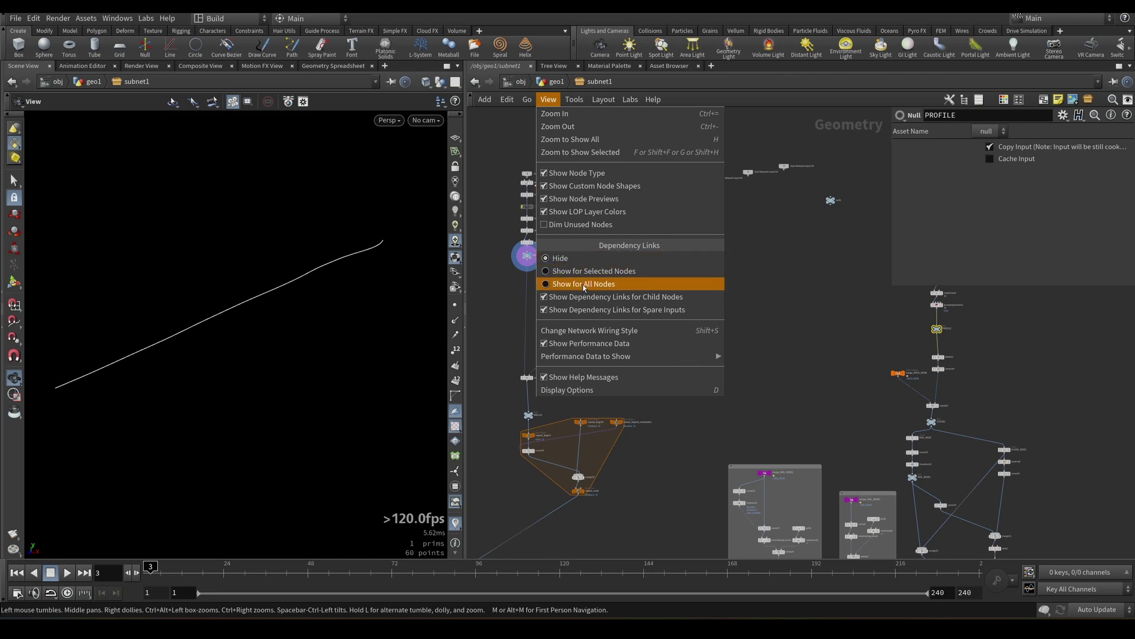
{"action": "left_click", "coordinate": [591, 286]}
{"action": "scroll", "coordinate": [675, 296], "scroll_direction": "up", "scroll_amount": 6}
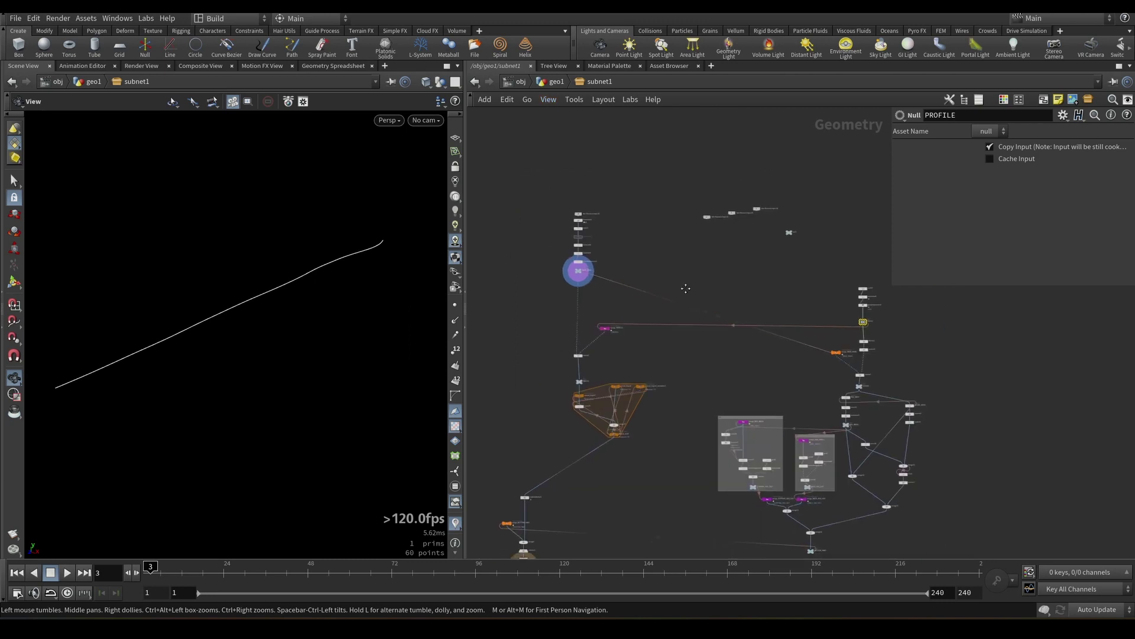
{"action": "scroll", "coordinate": [804, 279], "scroll_direction": "down", "scroll_amount": 5}
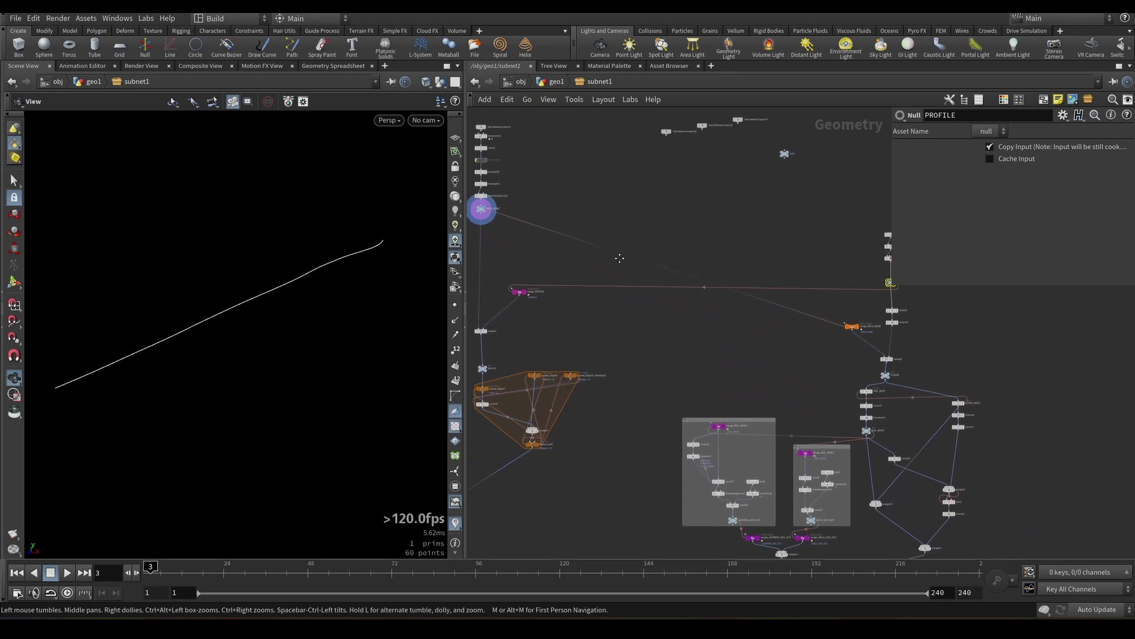
{"action": "scroll", "coordinate": [731, 276], "scroll_direction": "up", "scroll_amount": 3}
{"action": "left_click", "coordinate": [549, 99]}
{"action": "left_click", "coordinate": [591, 258]}
{"action": "scroll", "coordinate": [600, 214], "scroll_direction": "up", "scroll_amount": 4}
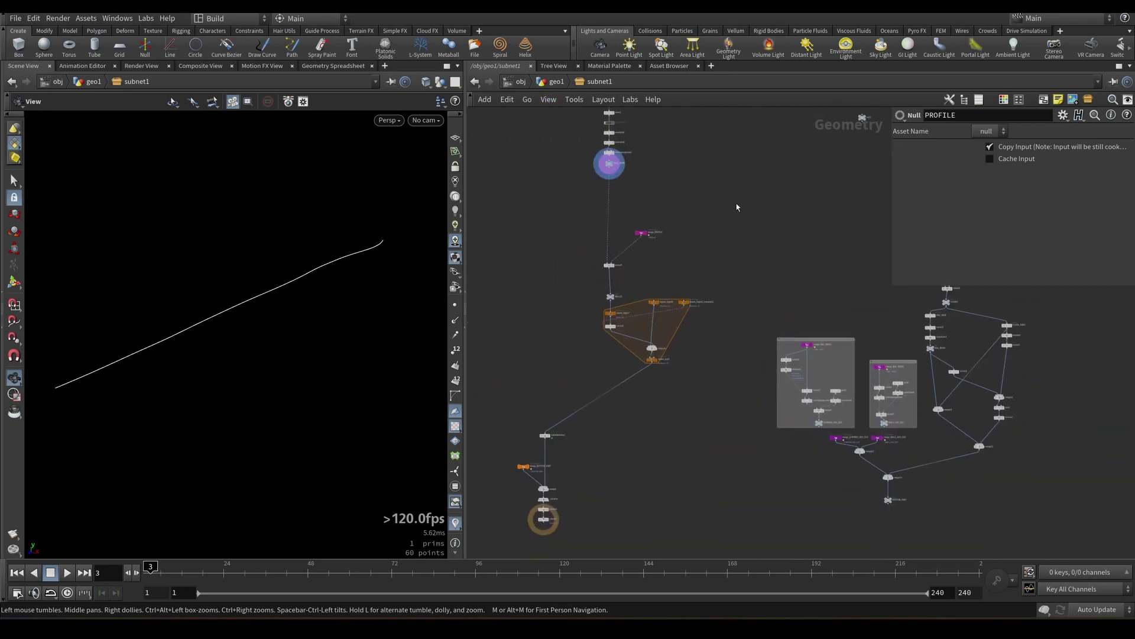
- Display the carved wall surface at repeat_end3, the end of the loop below WALLS1
{"action": "scroll", "coordinate": [586, 242], "scroll_direction": "up", "scroll_amount": 3}
{"action": "scroll", "coordinate": [580, 254], "scroll_direction": "down", "scroll_amount": 2}
{"action": "scroll", "coordinate": [651, 284], "scroll_direction": "up", "scroll_amount": 2}
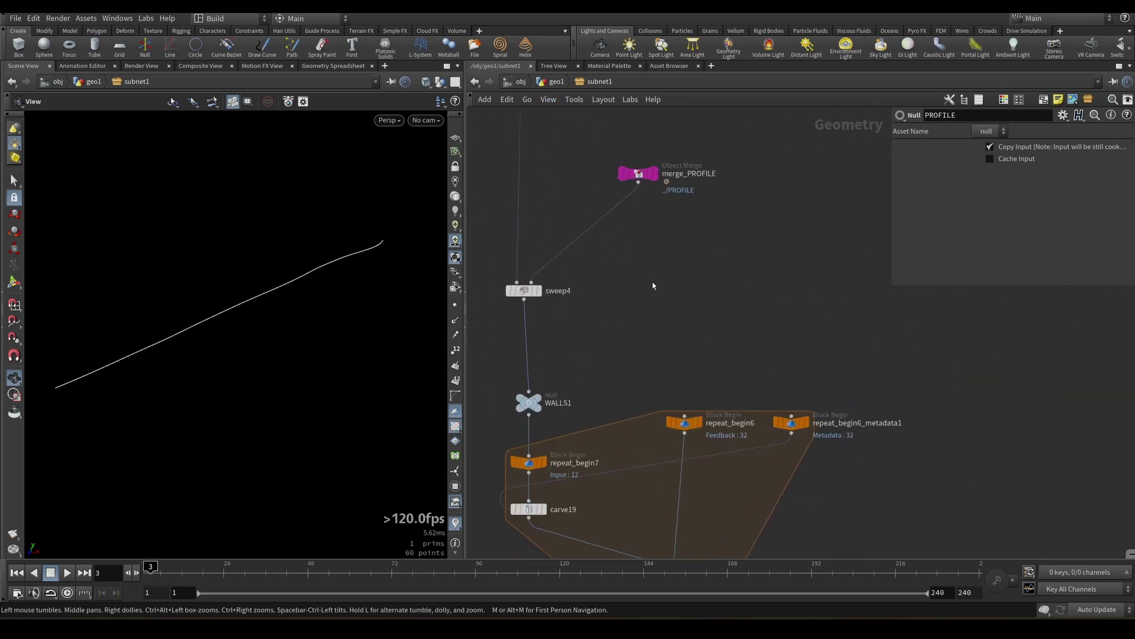
{"action": "middle_click_drag", "start_coordinate": [652, 283], "coordinate": [684, 221]}
{"action": "scroll", "coordinate": [698, 260], "scroll_direction": "down", "scroll_amount": 2}
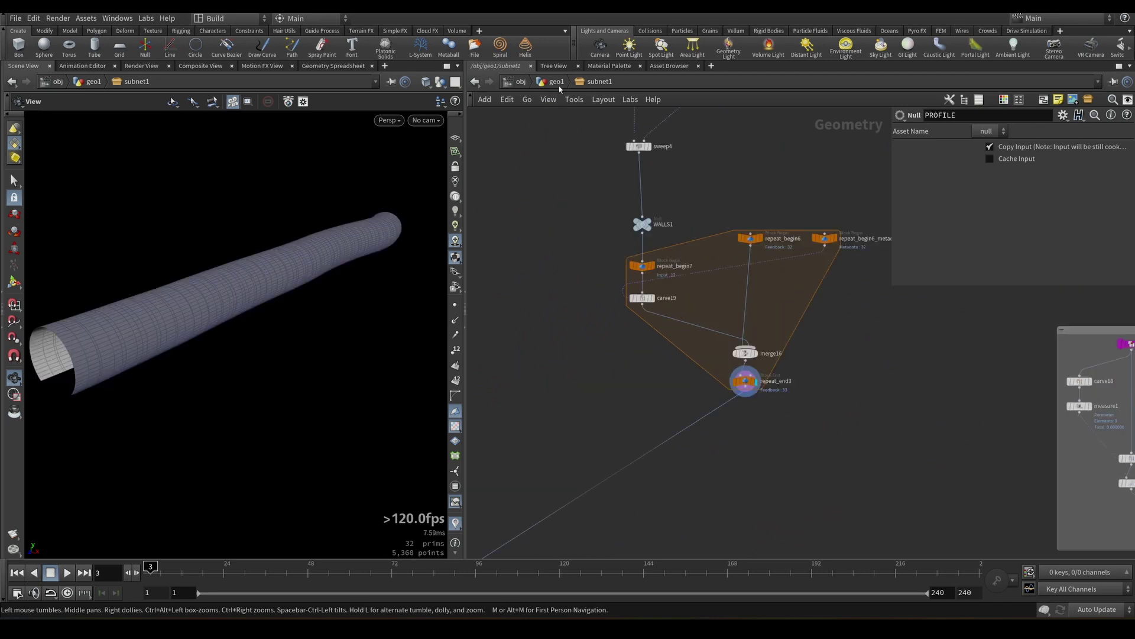
- Go up to geo1, widen the parameter area showing subnet1's controls, and go back inside subnet1
{"action": "left_click", "coordinate": [555, 84]}
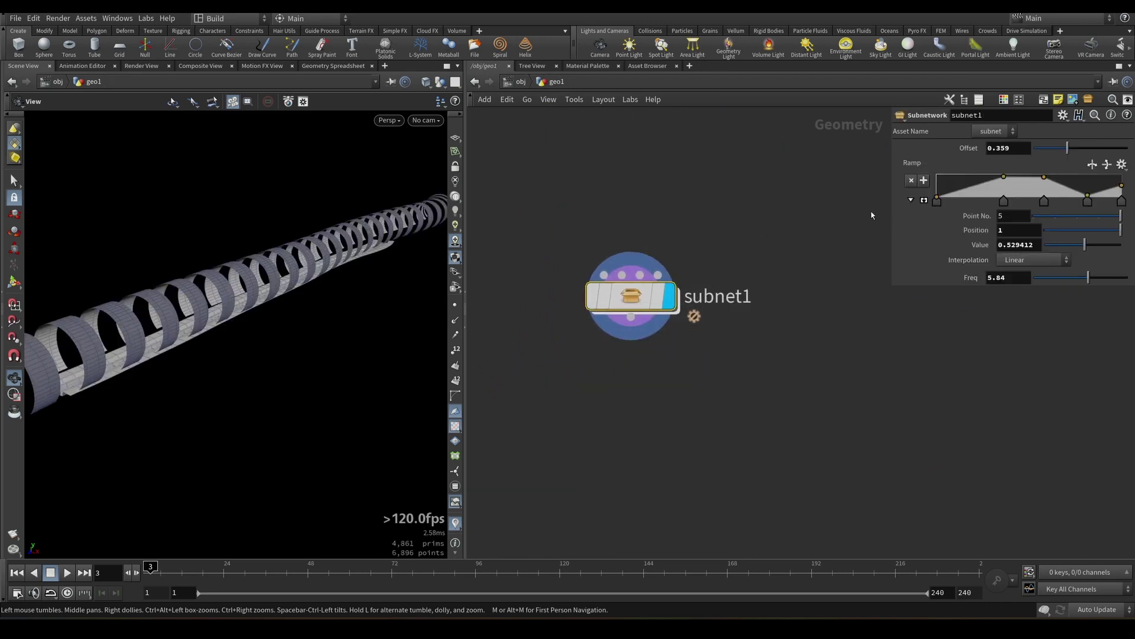
{"action": "left_click_drag", "start_coordinate": [892, 231], "coordinate": [745, 216]}
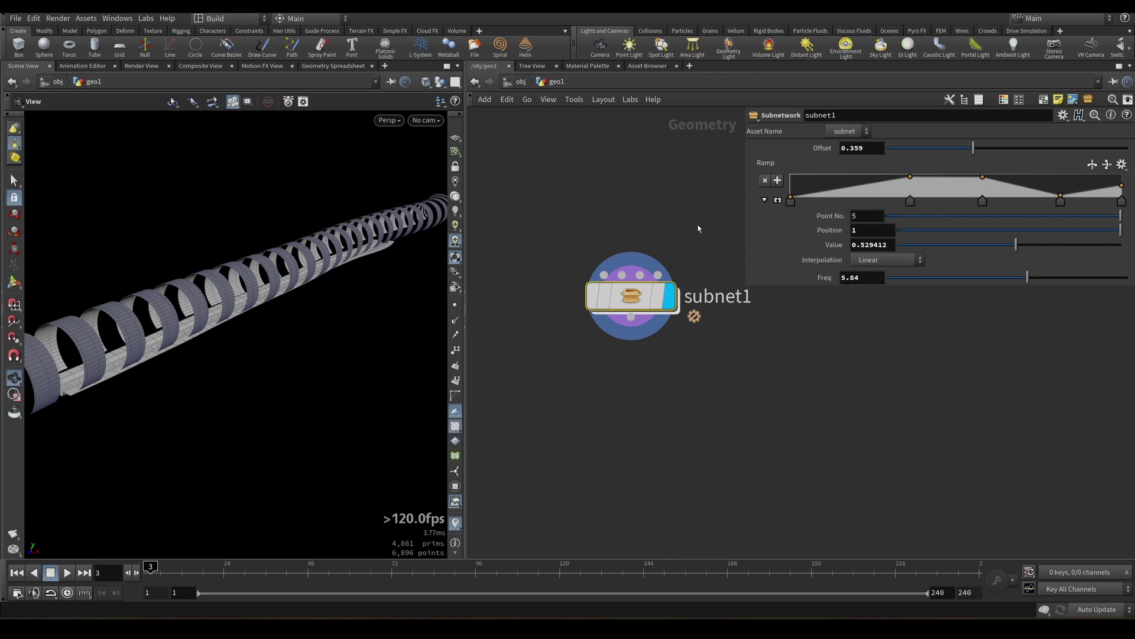
{"action": "double_click", "coordinate": [631, 296]}
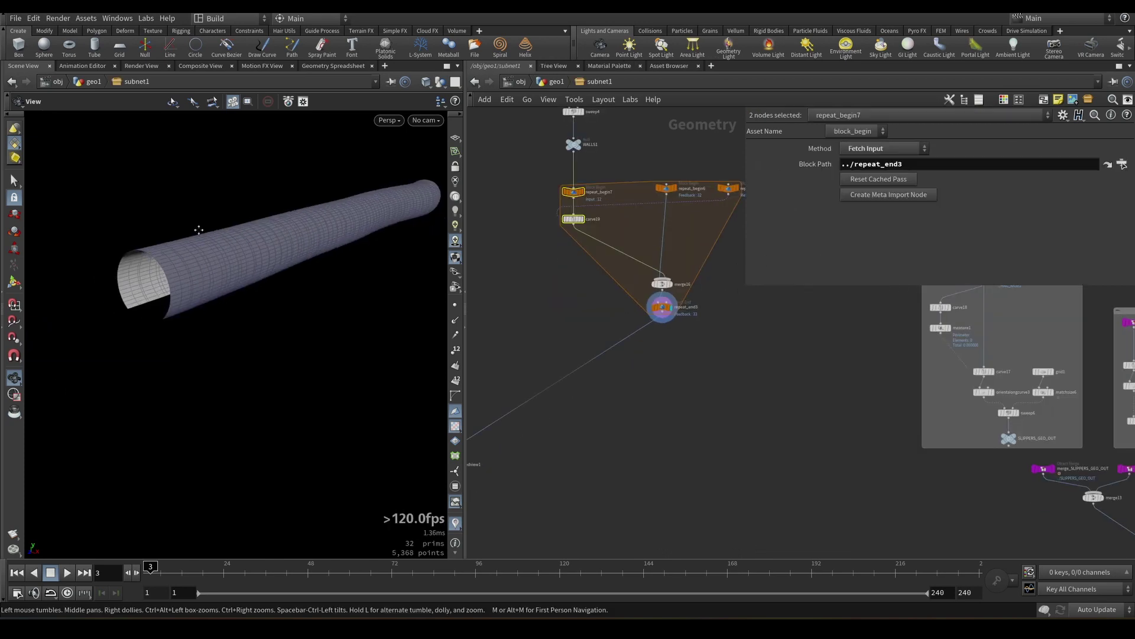
- Display explodedview1 and examine the separated wall strips along the tunnel
{"action": "mouse_move", "coordinate": [202, 231]}
{"action": "left_mouse_down"}
{"action": "mouse_move", "coordinate": [271, 215]}
{"action": "mouse_move", "coordinate": [211, 228]}
{"action": "left_mouse_up"}
{"action": "scroll", "coordinate": [513, 316], "scroll_direction": "down", "scroll_amount": 3}
{"action": "middle_click_drag", "start_coordinate": [473, 359], "coordinate": [593, 290]}
{"action": "scroll", "coordinate": [598, 358], "scroll_direction": "up", "scroll_amount": 7}
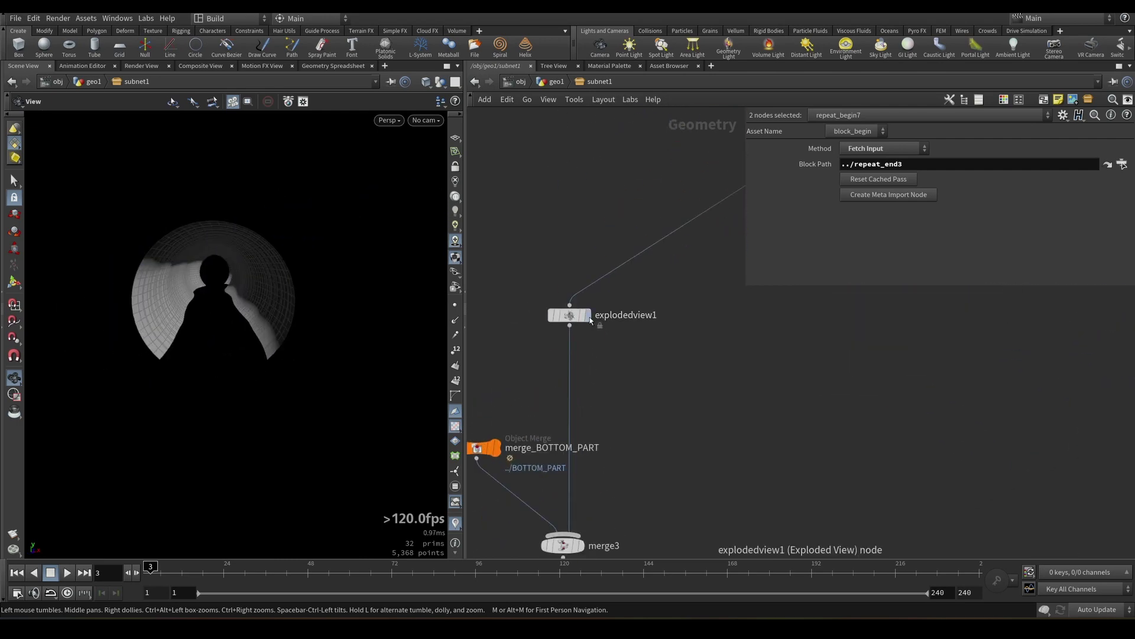
{"action": "left_click", "coordinate": [589, 315]}
{"action": "left_click_drag", "start_coordinate": [254, 307], "coordinate": [198, 325]}
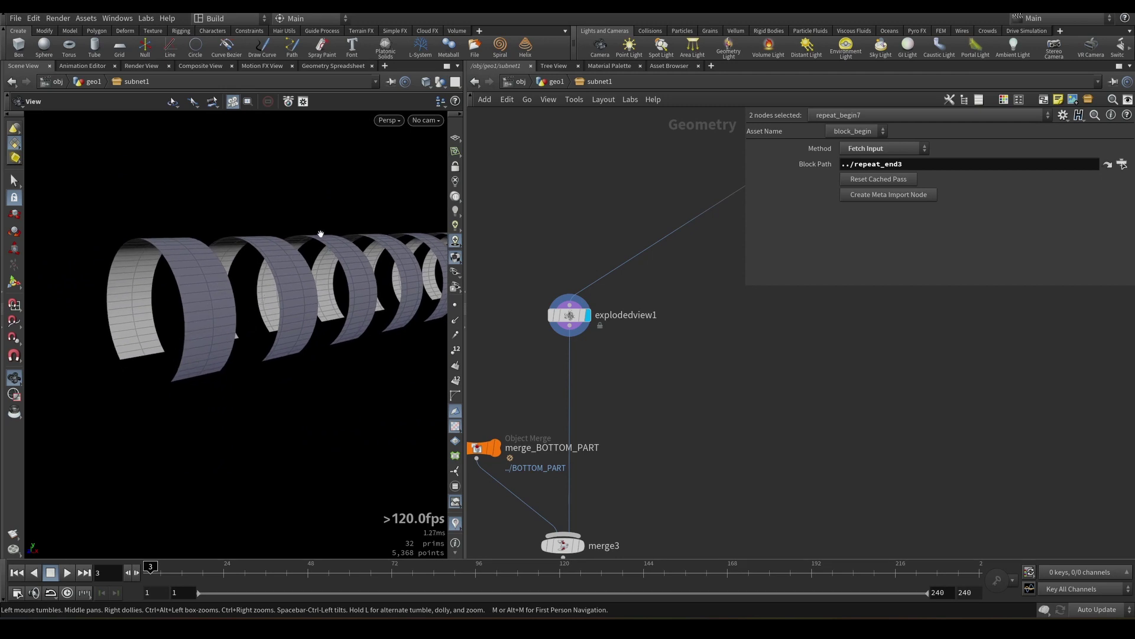
{"action": "left_click_drag", "start_coordinate": [320, 234], "coordinate": [273, 254]}
- Duplicate the six nodes of the wall-carving repeat loop and place the copy below the original
{"action": "scroll", "coordinate": [677, 396], "scroll_direction": "down", "scroll_amount": 3}
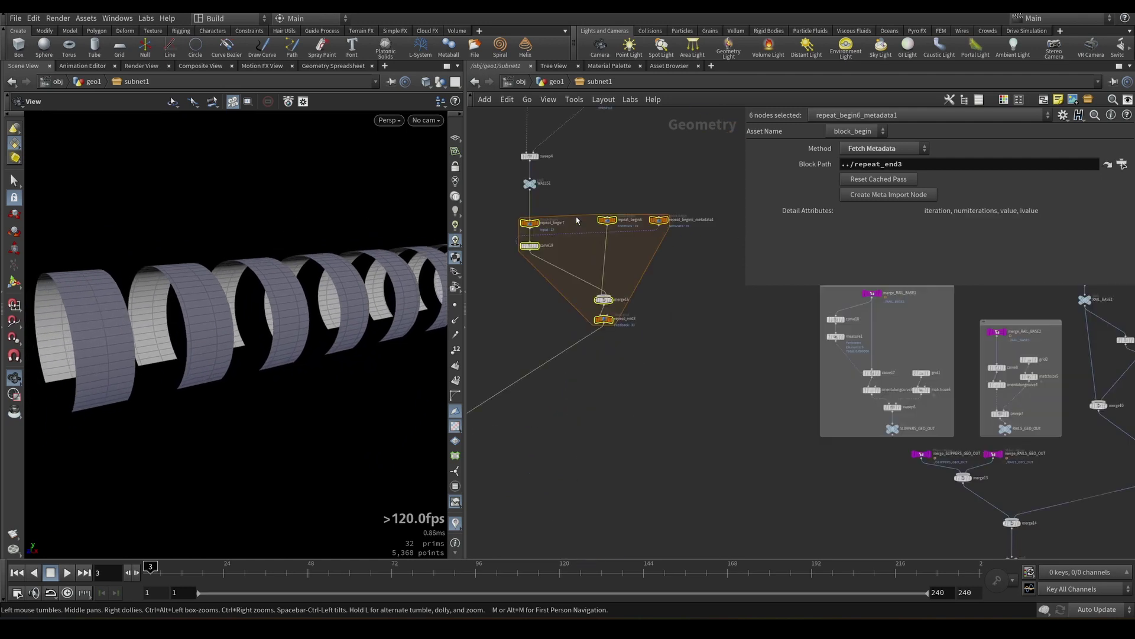
{"action": "middle_click_drag", "start_coordinate": [566, 224], "coordinate": [561, 175]}
{"action": "left_click_drag", "start_coordinate": [524, 176], "coordinate": [575, 352]}
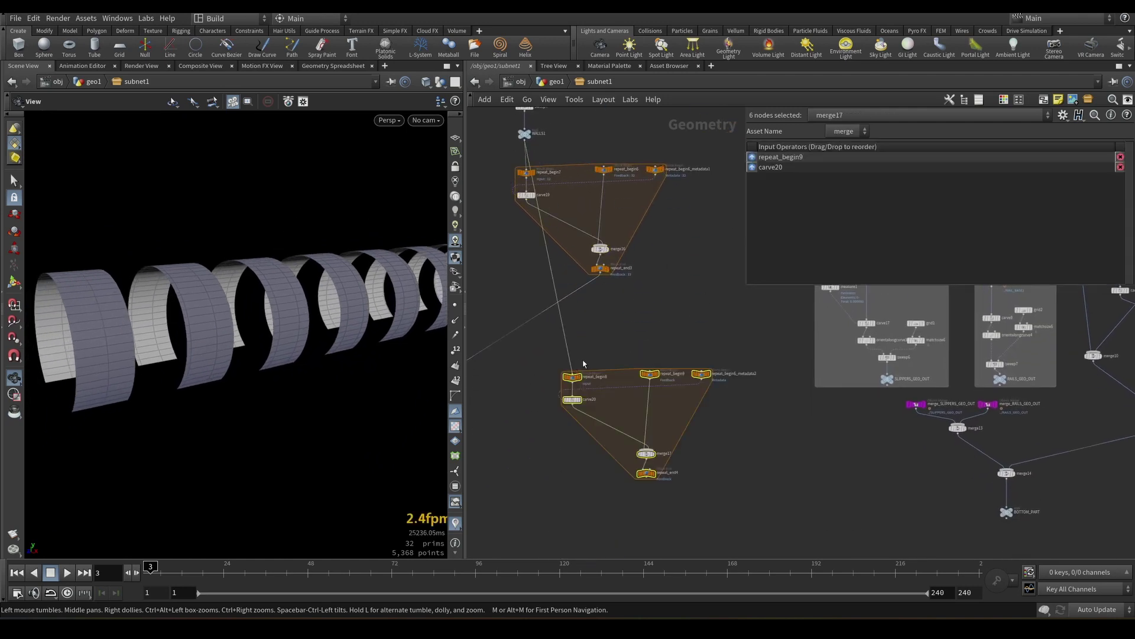
- Connect repeat_end3's output to repeat_begin8 in the copied loop and display repeat_end4
{"action": "scroll", "coordinate": [592, 337], "scroll_direction": "up", "scroll_amount": 3}
{"action": "left_click_drag", "start_coordinate": [594, 227], "coordinate": [603, 203]}
{"action": "scroll", "coordinate": [654, 304], "scroll_direction": "down", "scroll_amount": 2}
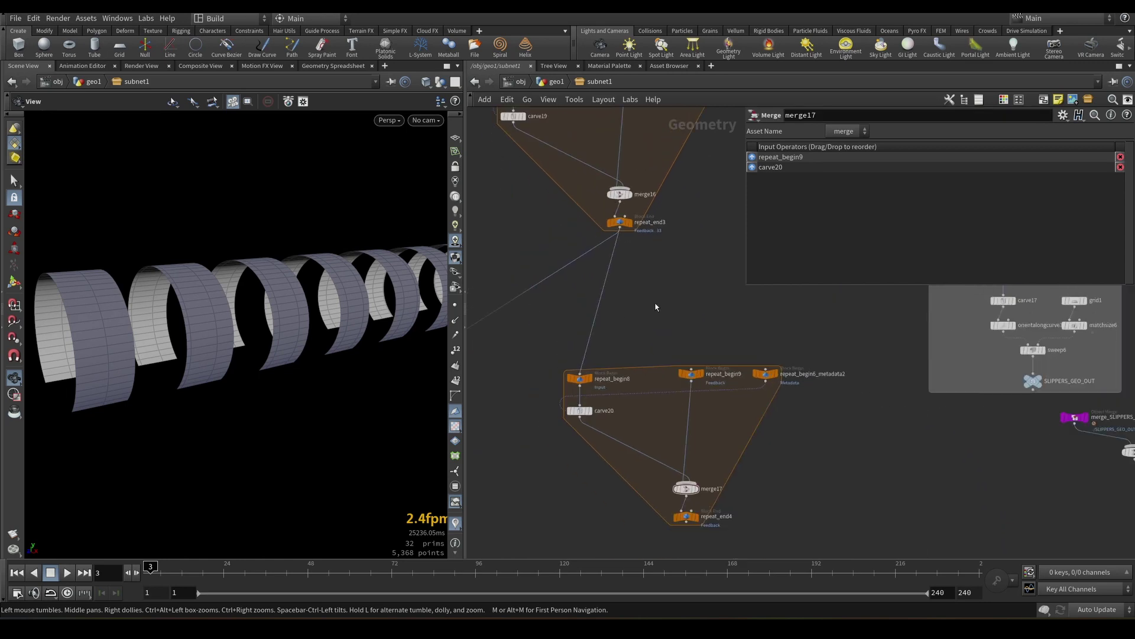
{"action": "middle_click_drag", "start_coordinate": [654, 304], "coordinate": [630, 200]}
{"action": "scroll", "coordinate": [594, 315], "scroll_direction": "up", "scroll_amount": 5}
{"action": "left_click", "coordinate": [524, 299]}
{"action": "key", "text": "ctrl+z"}
{"action": "scroll", "coordinate": [546, 302], "scroll_direction": "down", "scroll_amount": 4}
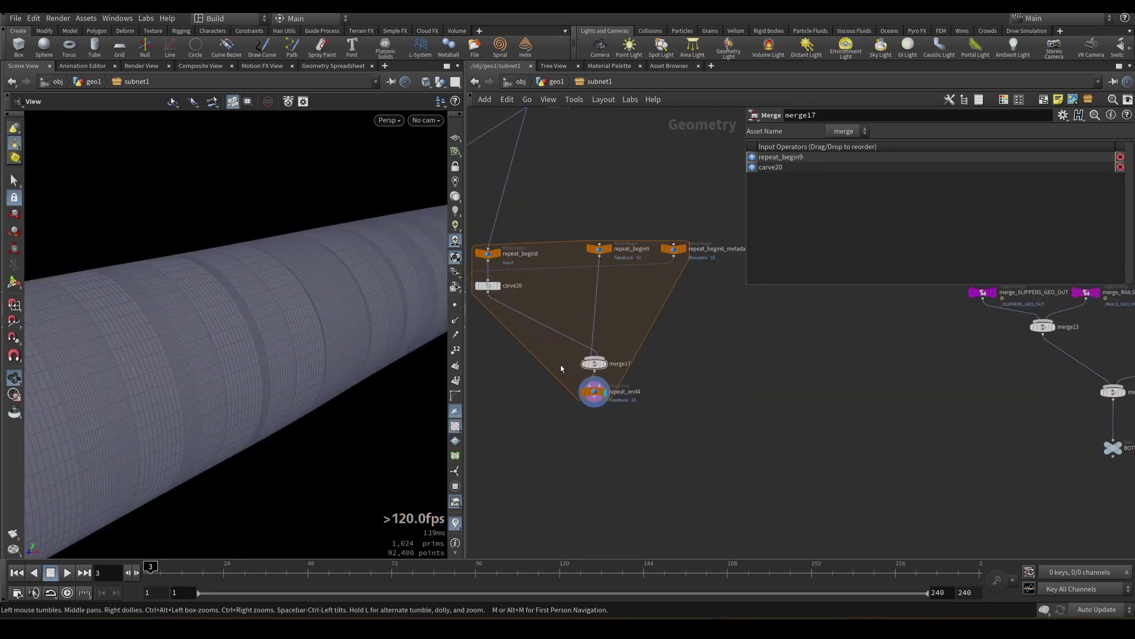
- Duplicate the Exploded View node, connect it below repeat_end4, and display it to inspect the pieces
{"action": "scroll", "coordinate": [721, 375], "scroll_direction": "down", "scroll_amount": 4}
{"action": "scroll", "coordinate": [650, 366], "scroll_direction": "up", "scroll_amount": 2}
{"action": "left_click_drag", "start_coordinate": [486, 274], "coordinate": [686, 380], "text": "alt"}
{"action": "left_click_drag", "start_coordinate": [686, 376], "coordinate": [683, 340]}
{"action": "scroll", "coordinate": [692, 346], "scroll_direction": "up", "scroll_amount": 5}
{"action": "left_click", "coordinate": [694, 458]}
{"action": "middle_click_drag", "start_coordinate": [742, 423], "coordinate": [768, 430]}
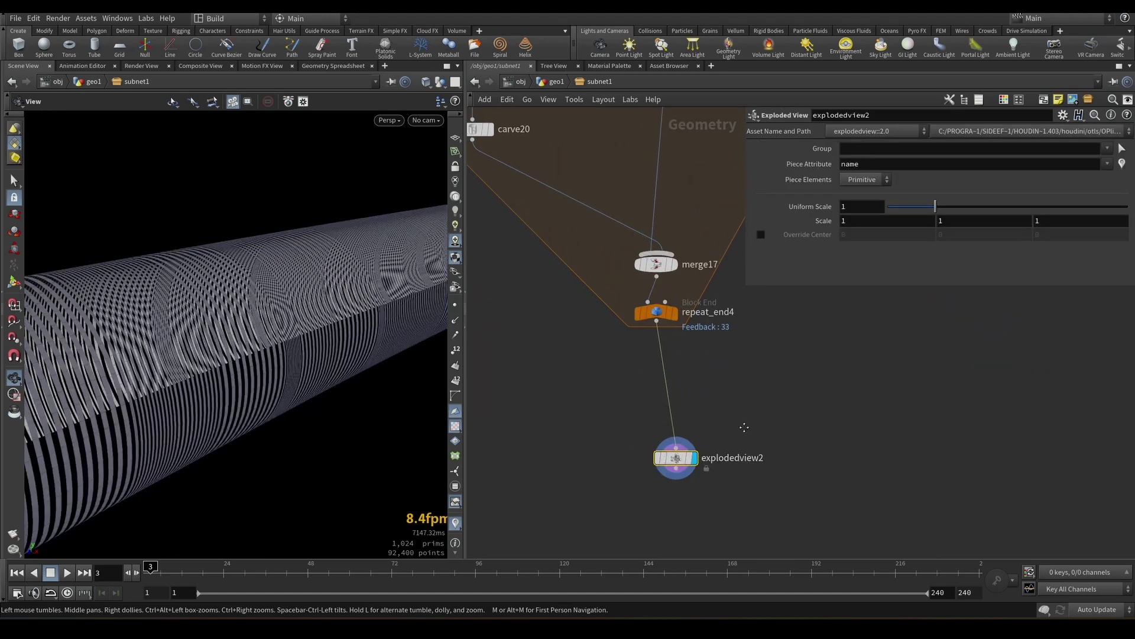
{"action": "scroll", "coordinate": [200, 291], "scroll_direction": "down", "scroll_amount": 5}
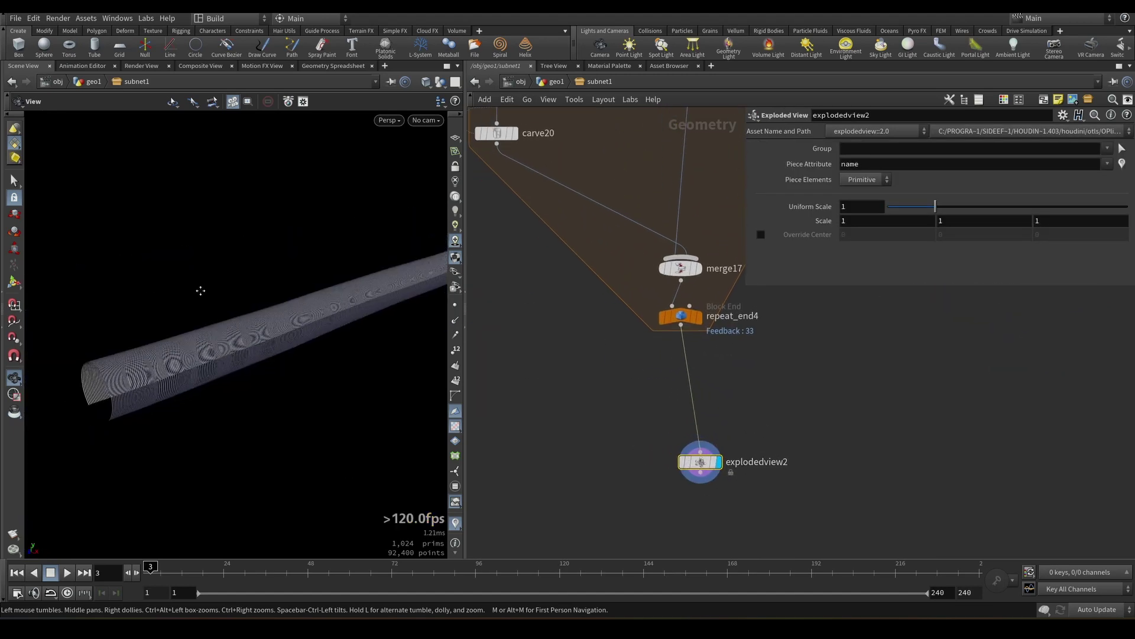
{"action": "scroll", "coordinate": [246, 302], "scroll_direction": "up", "scroll_amount": 4}
{"action": "scroll", "coordinate": [564, 337], "scroll_direction": "down", "scroll_amount": 3}
- Insert a Reverse node between repeat_begin8 and carve20 with its Vertex option set to Swap U and V
{"action": "middle_click_drag", "start_coordinate": [546, 211], "coordinate": [582, 304]}
{"action": "scroll", "coordinate": [583, 304], "scroll_direction": "down", "scroll_amount": 2}
{"action": "scroll", "coordinate": [583, 303], "scroll_direction": "up", "scroll_amount": 3}
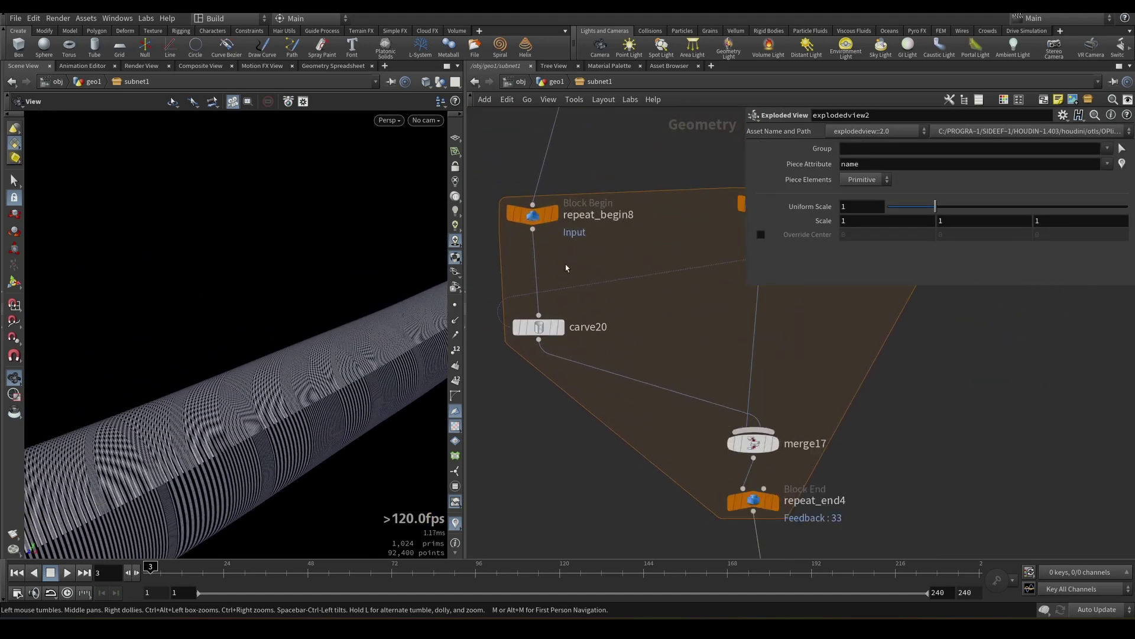
{"action": "scroll", "coordinate": [566, 264], "scroll_direction": "up", "scroll_amount": 1}
{"action": "key", "text": "Tab"}
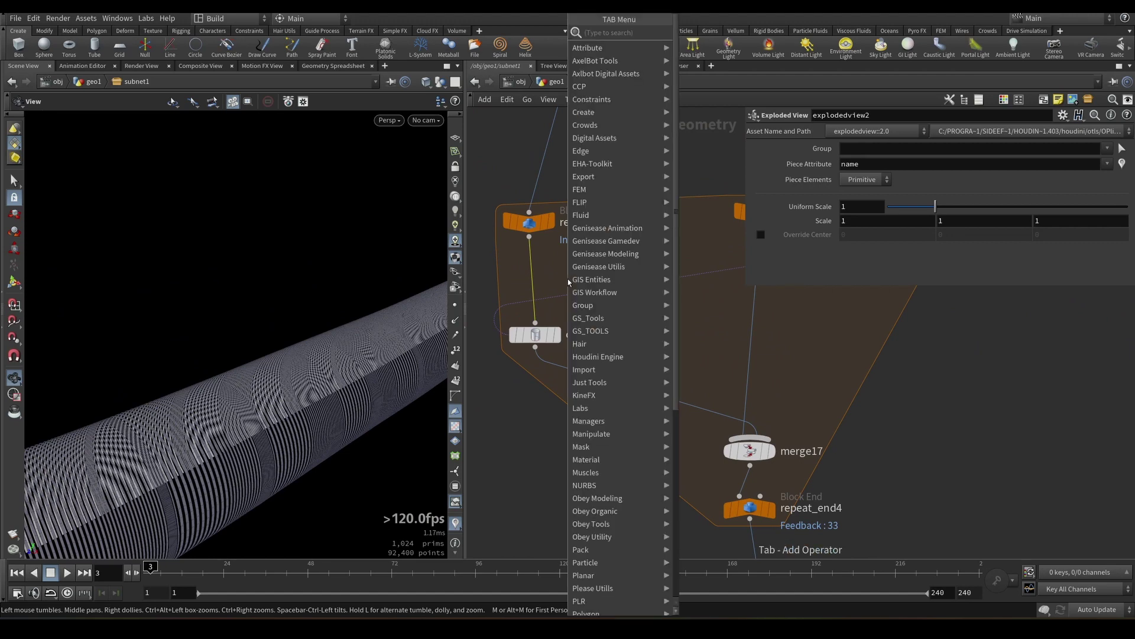
{"action": "type", "text": "res"}
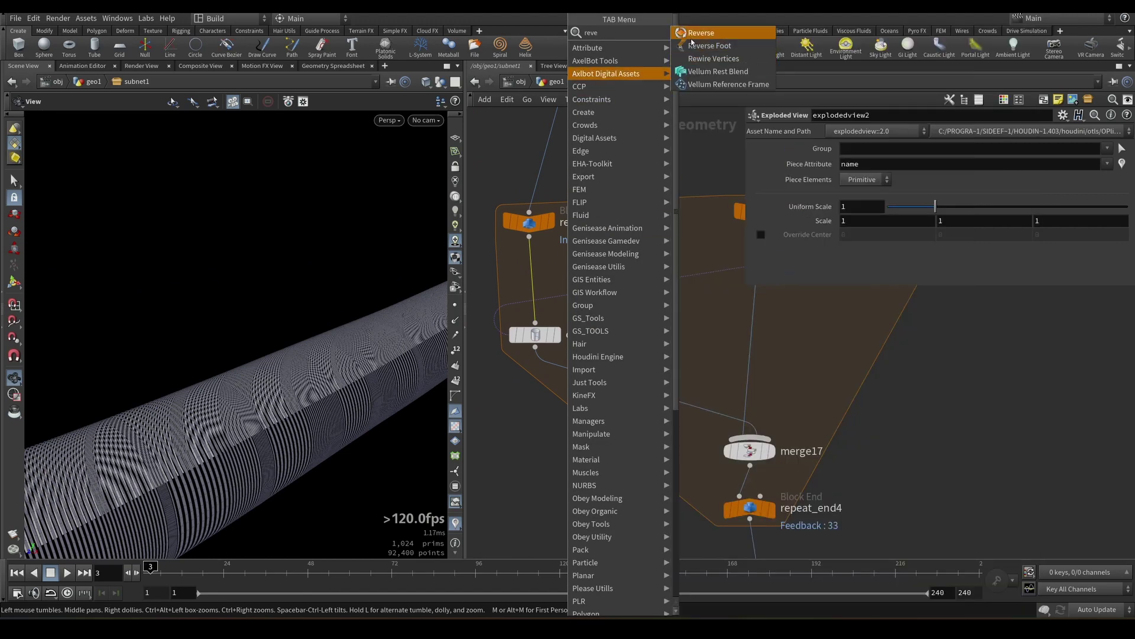
{"action": "left_click", "coordinate": [692, 35]}
{"action": "left_click", "coordinate": [535, 287]}
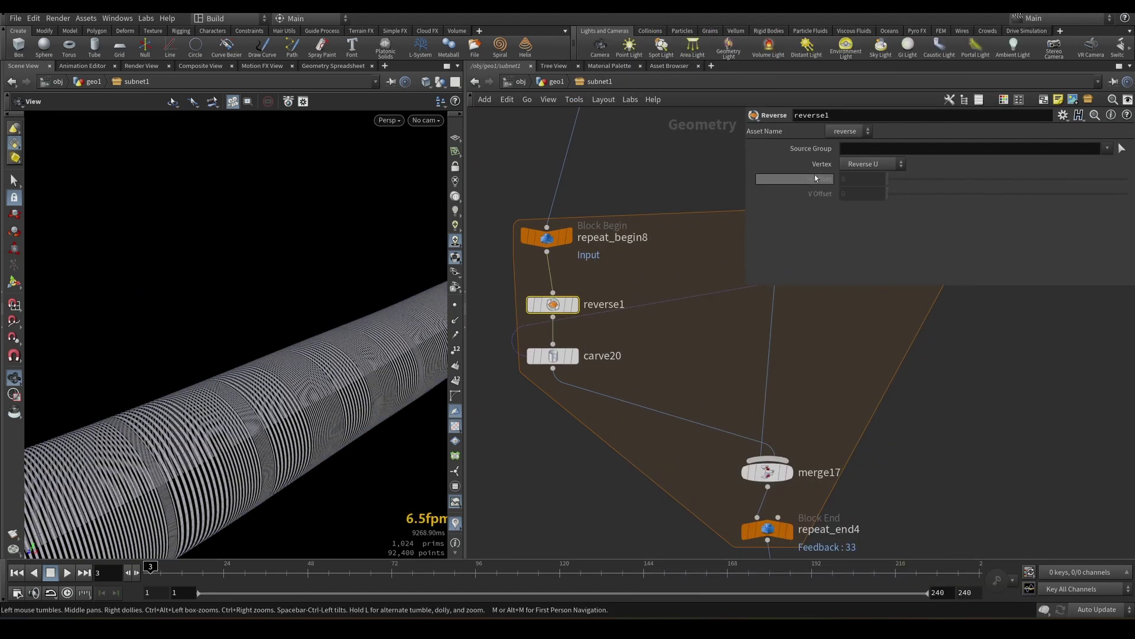
{"action": "left_click", "coordinate": [868, 165]}
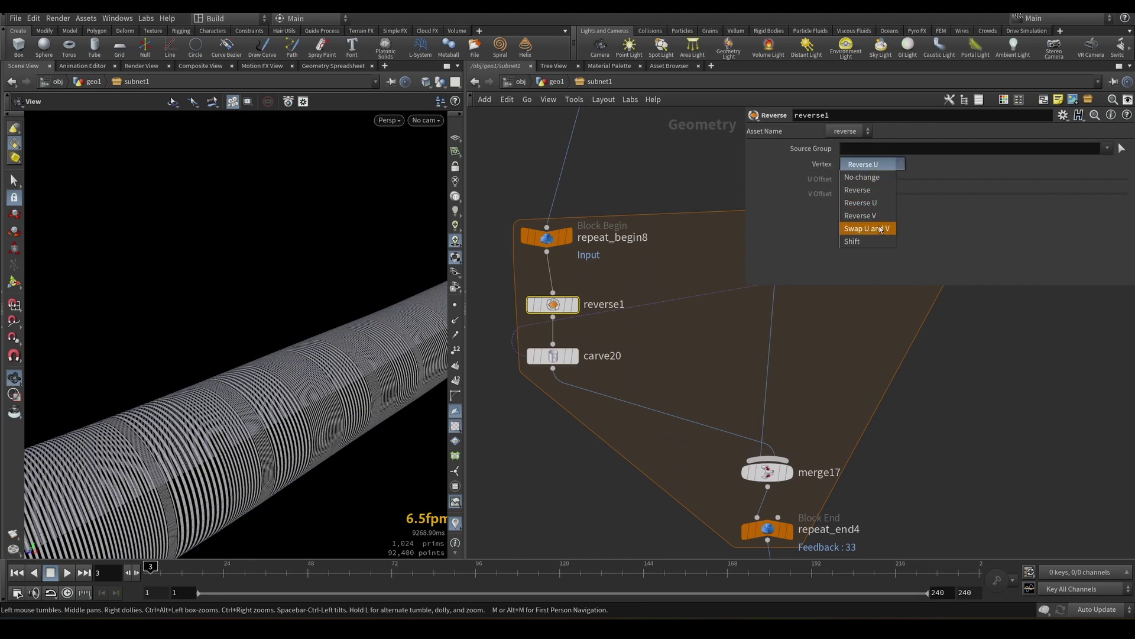
{"action": "left_click", "coordinate": [867, 228]}
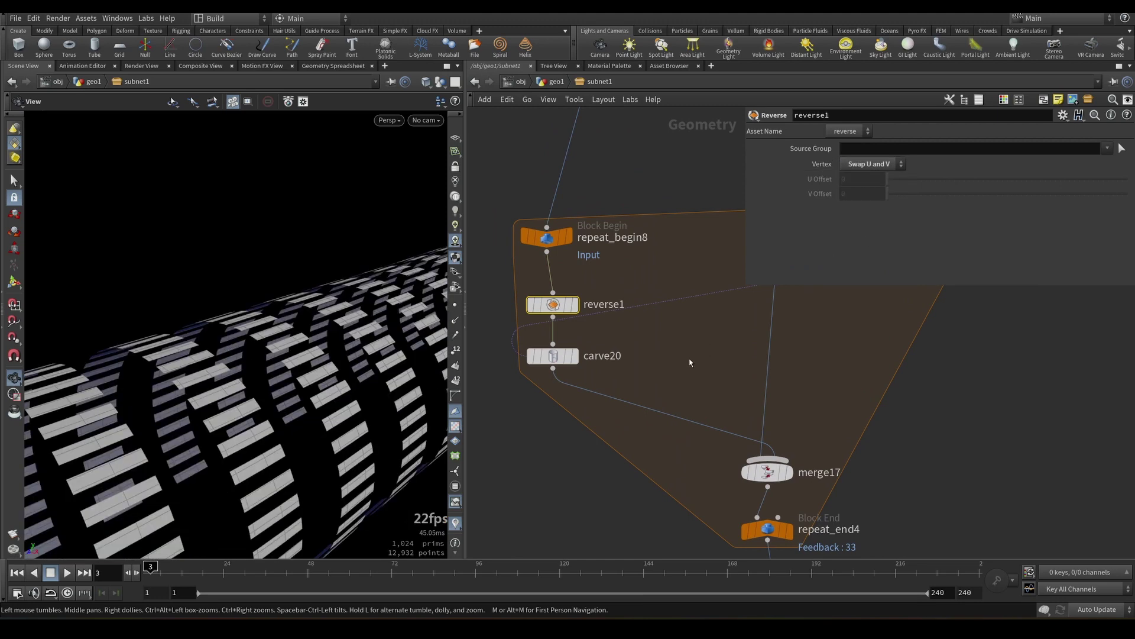
- Set repeat_end4's iterations to 9 and display its output
{"action": "scroll", "coordinate": [673, 357], "scroll_direction": "down", "scroll_amount": 5}
{"action": "scroll", "coordinate": [574, 349], "scroll_direction": "down", "scroll_amount": 4}
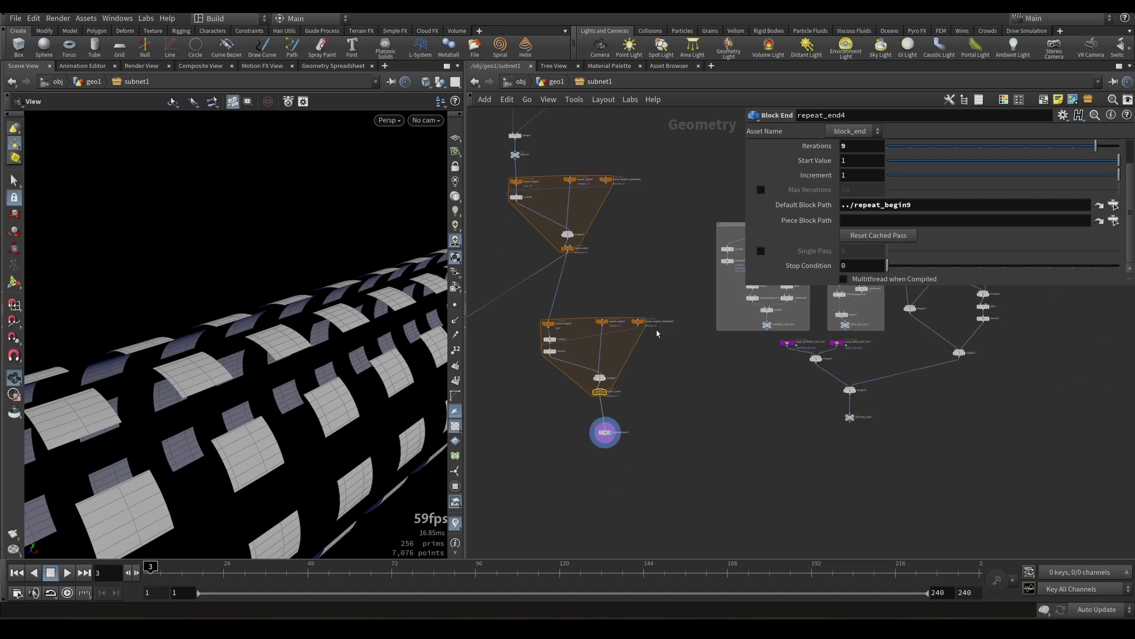
{"action": "scroll", "coordinate": [266, 331], "scroll_direction": "down", "scroll_amount": 6}
{"action": "scroll", "coordinate": [592, 443], "scroll_direction": "up", "scroll_amount": 6}
{"action": "left_click", "coordinate": [619, 332]}
{"action": "scroll", "coordinate": [300, 308], "scroll_direction": "up", "scroll_amount": 5}
{"action": "scroll", "coordinate": [301, 307], "scroll_direction": "down", "scroll_amount": 4}
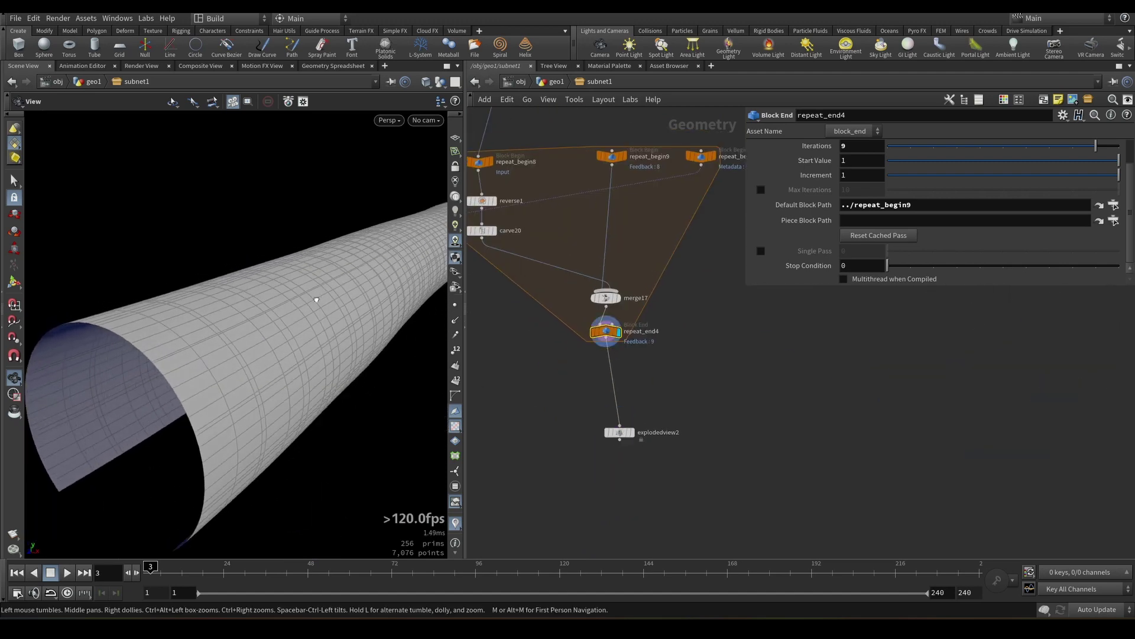
- Move the six-node branch ending in explodedview1 well below and away from the second carving loop
{"action": "scroll", "coordinate": [743, 327], "scroll_direction": "down", "scroll_amount": 3}
{"action": "scroll", "coordinate": [743, 331], "scroll_direction": "up", "scroll_amount": 2}
{"action": "middle_click_drag", "start_coordinate": [743, 327], "coordinate": [700, 349]}
{"action": "scroll", "coordinate": [699, 349], "scroll_direction": "down", "scroll_amount": 5}
{"action": "left_click_drag", "start_coordinate": [727, 422], "coordinate": [586, 269]}
{"action": "middle_click_drag", "start_coordinate": [654, 277], "coordinate": [690, 197]}
{"action": "scroll", "coordinate": [691, 197], "scroll_direction": "down", "scroll_amount": 4}
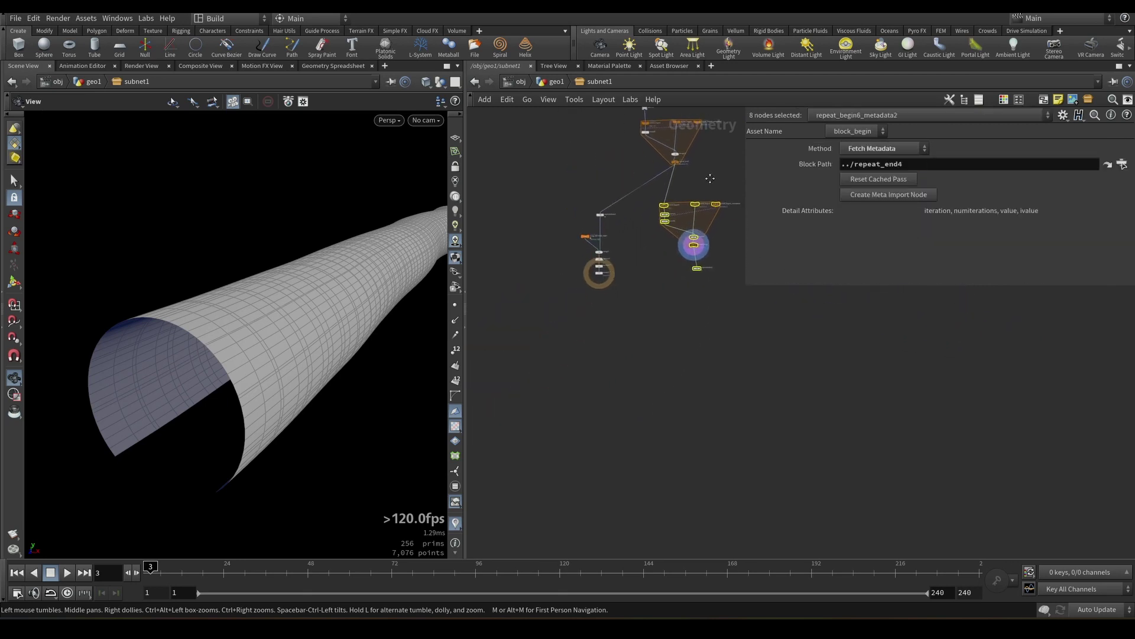
{"action": "left_click_drag", "start_coordinate": [624, 300], "coordinate": [577, 342]}
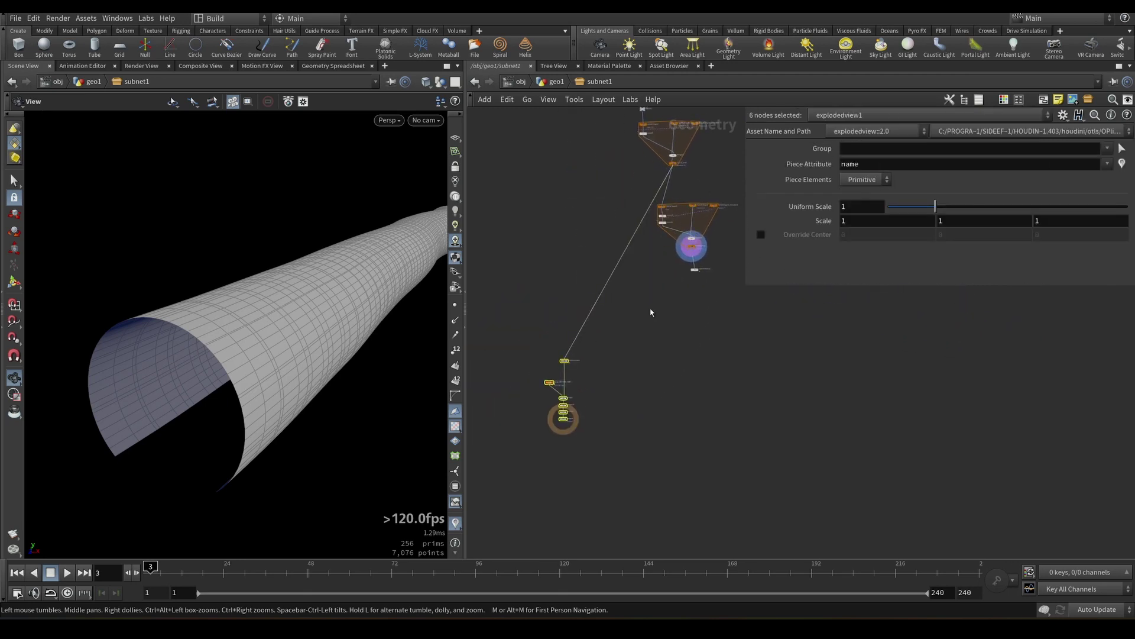
- Display repeat_end3, reverse1 and carve20 in turn to inspect the geometry at each stage of the second loop
{"action": "scroll", "coordinate": [615, 201], "scroll_direction": "up", "scroll_amount": 5}
{"action": "left_click", "coordinate": [598, 213]}
{"action": "left_click_drag", "start_coordinate": [292, 300], "coordinate": [274, 319]}
{"action": "scroll", "coordinate": [632, 242], "scroll_direction": "down", "scroll_amount": 2}
{"action": "middle_click_drag", "start_coordinate": [632, 242], "coordinate": [604, 241]}
{"action": "scroll", "coordinate": [589, 309], "scroll_direction": "up", "scroll_amount": 5}
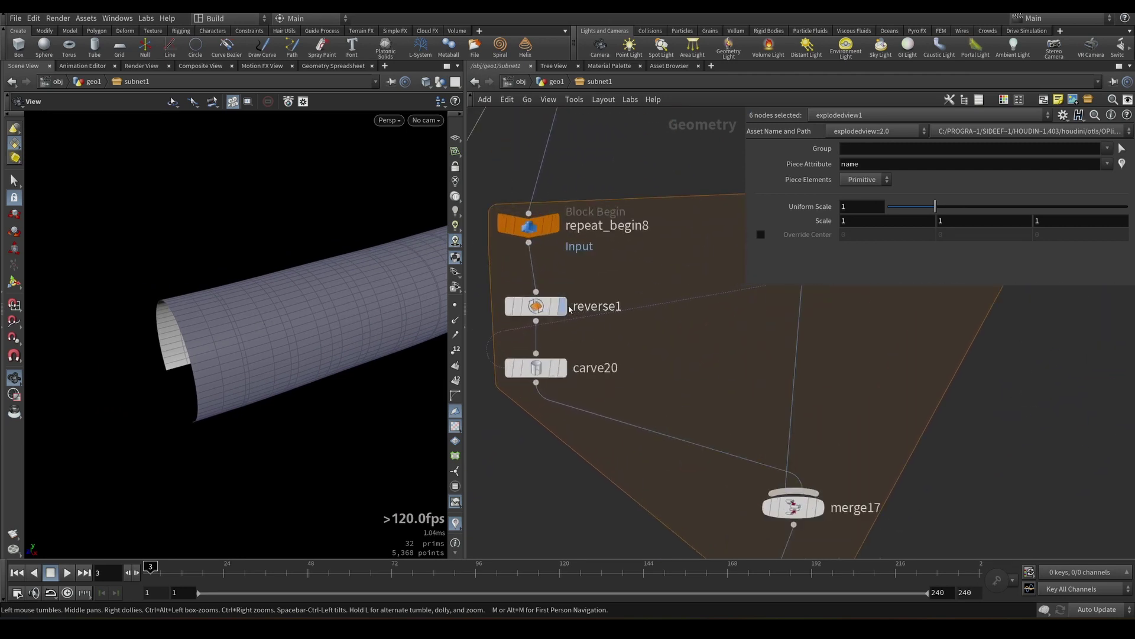
{"action": "left_click", "coordinate": [562, 307]}
{"action": "middle_click_drag", "start_coordinate": [628, 304], "coordinate": [593, 231]}
{"action": "scroll", "coordinate": [580, 230], "scroll_direction": "down", "scroll_amount": 3}
{"action": "left_click", "coordinate": [549, 260]}
{"action": "scroll", "coordinate": [598, 268], "scroll_direction": "down", "scroll_amount": 5}
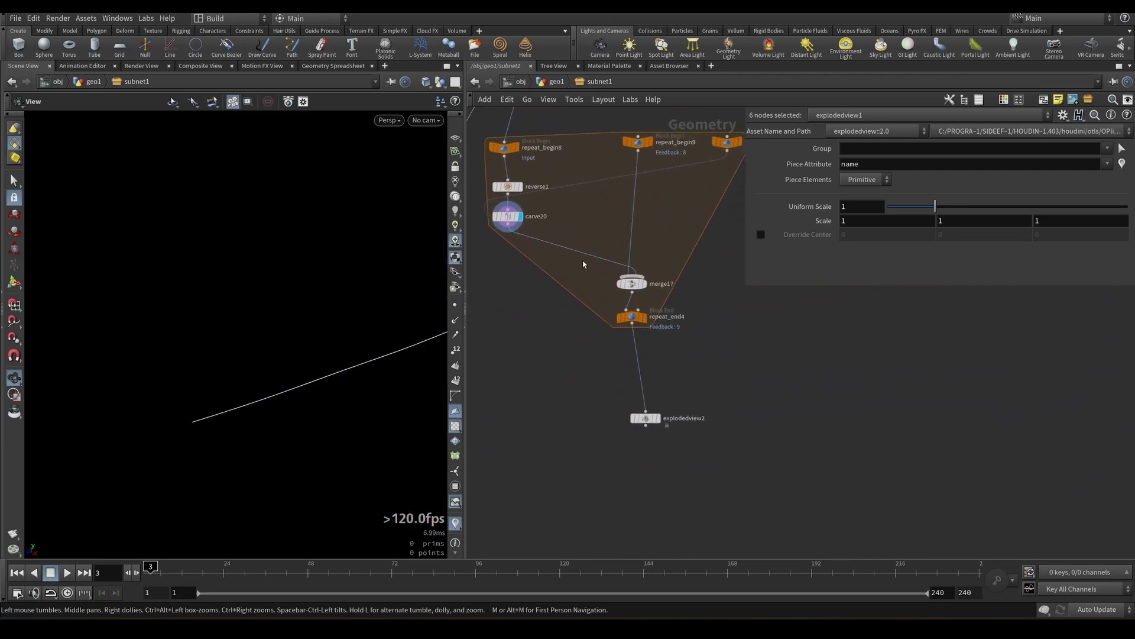
- Delete the second carving loop with its Reverse and Exploded View nodes, and display repeat_end3
{"action": "left_click_drag", "start_coordinate": [573, 221], "coordinate": [573, 221]}
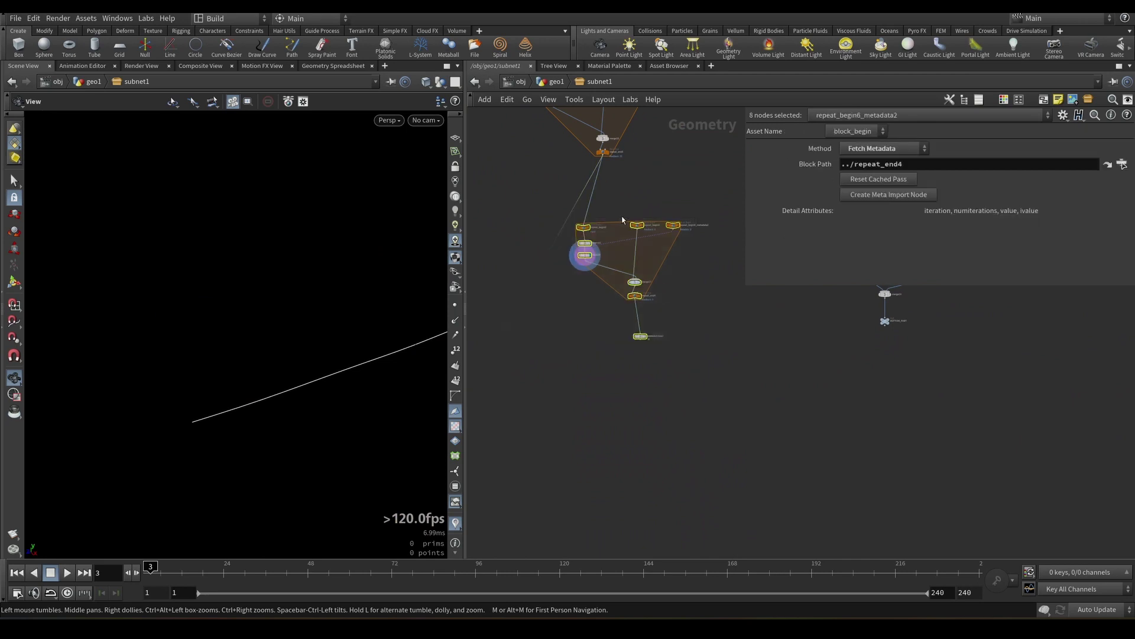
{"action": "scroll", "coordinate": [627, 277], "scroll_direction": "up", "scroll_amount": 2}
{"action": "middle_click_drag", "start_coordinate": [627, 276], "coordinate": [602, 276]}
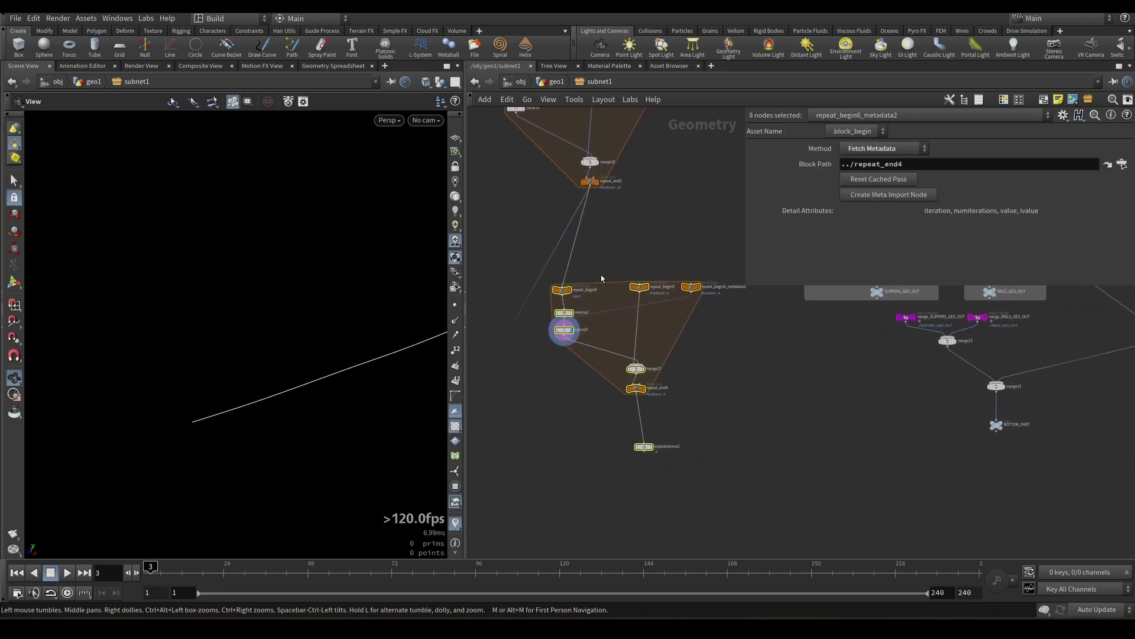
{"action": "left_click", "coordinate": [599, 182]}
{"action": "middle_click_drag", "start_coordinate": [614, 225], "coordinate": [671, 274]}
{"action": "scroll", "coordinate": [672, 274], "scroll_direction": "up", "scroll_amount": 1}
{"action": "middle_click_drag", "start_coordinate": [613, 241], "coordinate": [588, 246]}
{"action": "scroll", "coordinate": [588, 246], "scroll_direction": "up", "scroll_amount": 1}
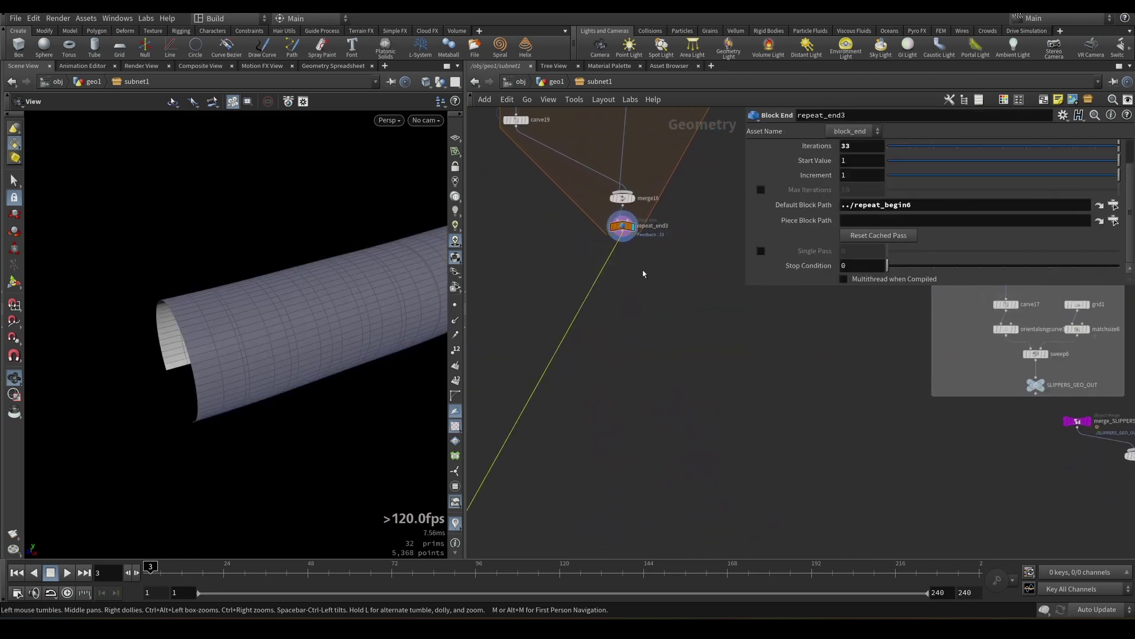
- Insert an Enumerate node on the wire directly after repeat_end3
{"action": "key", "text": "Tab"}
{"action": "type", "text": "enu"}
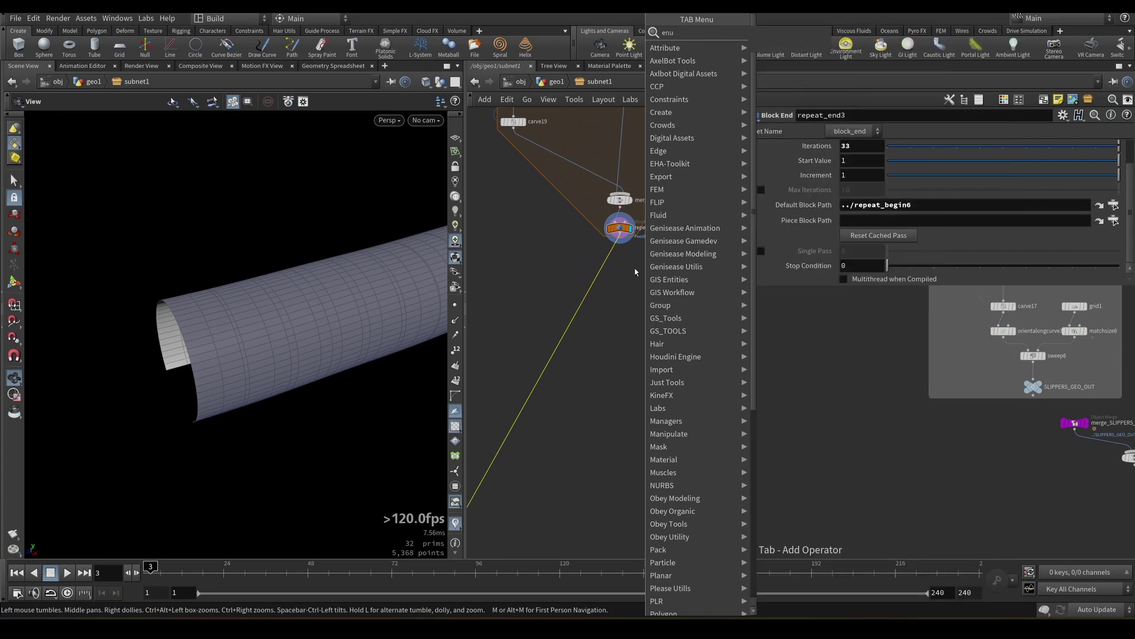
{"action": "key", "text": "Return"}
{"action": "left_click", "coordinate": [616, 261]}
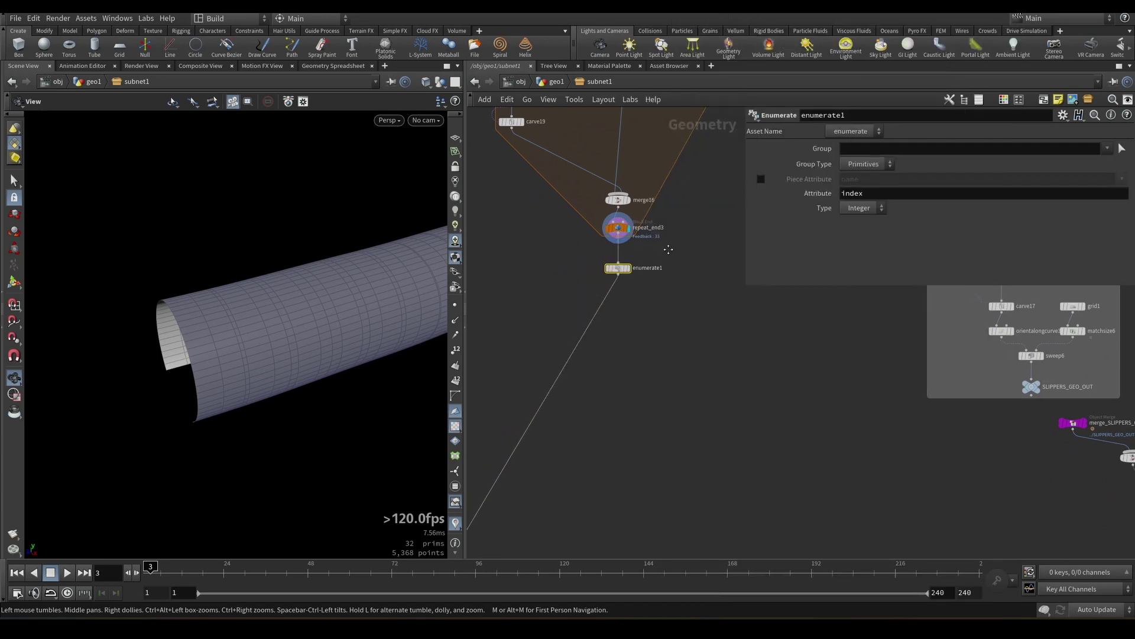
- Set the Enumerate node's attribute to __id_vertical and display its output
{"action": "scroll", "coordinate": [616, 260], "scroll_direction": "up", "scroll_amount": 2}
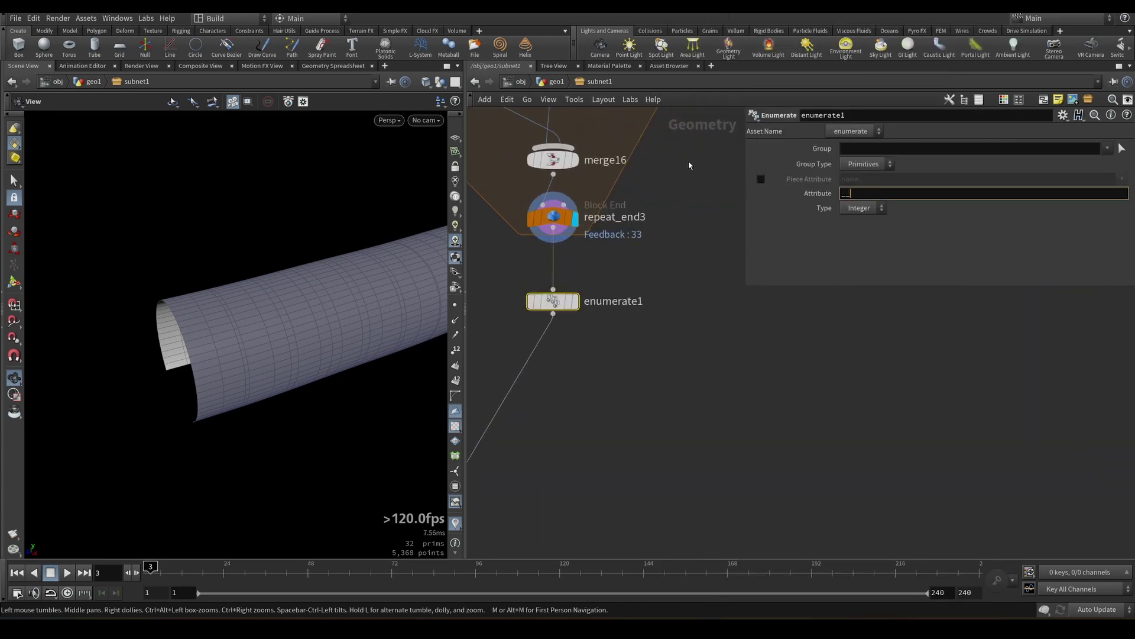
{"action": "middle_click", "coordinate": [556, 225]}
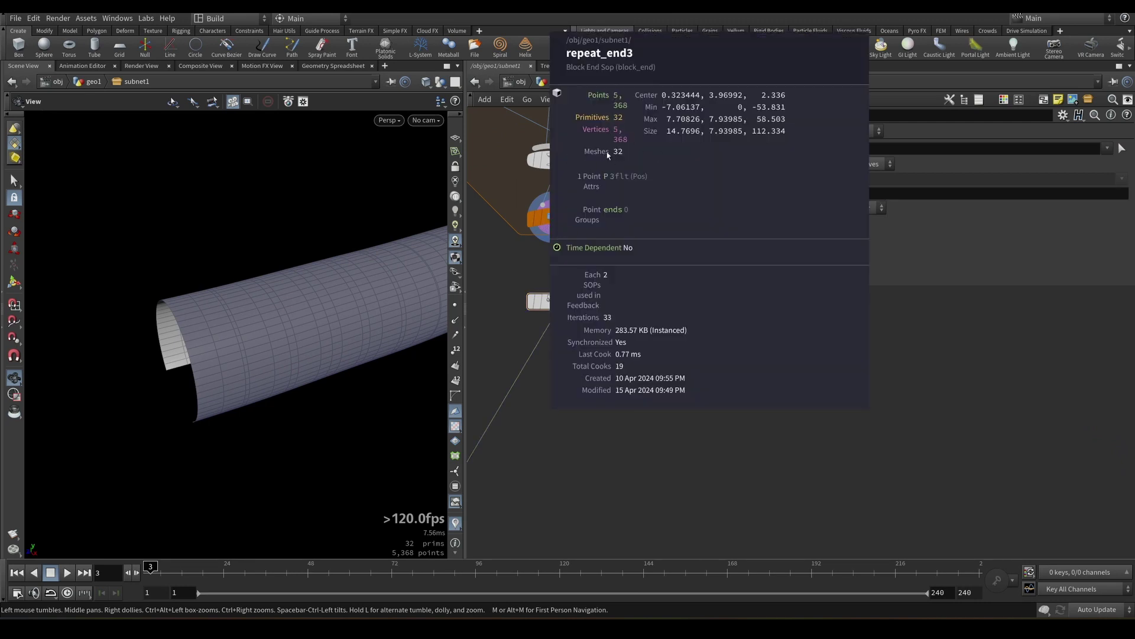
{"action": "scroll", "coordinate": [604, 286], "scroll_direction": "down", "scroll_amount": 3}
{"action": "middle_click_drag", "start_coordinate": [601, 300], "coordinate": [607, 259]}
{"action": "scroll", "coordinate": [607, 259], "scroll_direction": "up", "scroll_amount": 3}
{"action": "left_click", "coordinate": [583, 257]}
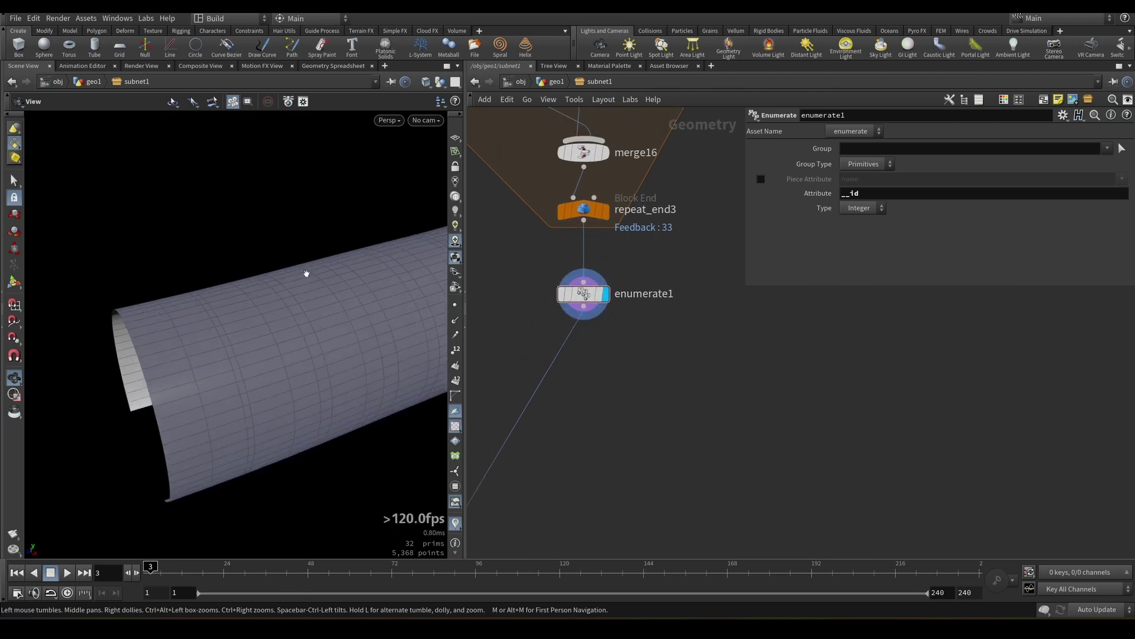
{"action": "left_click_drag", "start_coordinate": [307, 271], "coordinate": [233, 230]}
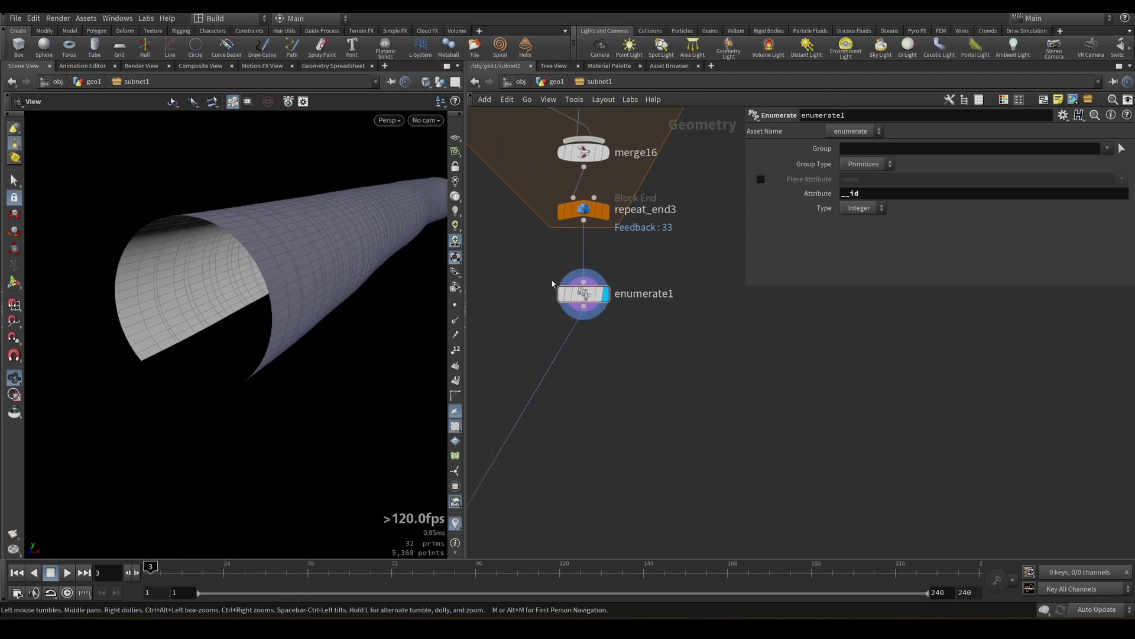
{"action": "left_click", "coordinate": [950, 193]}
{"action": "type", "text": "_vertical"}
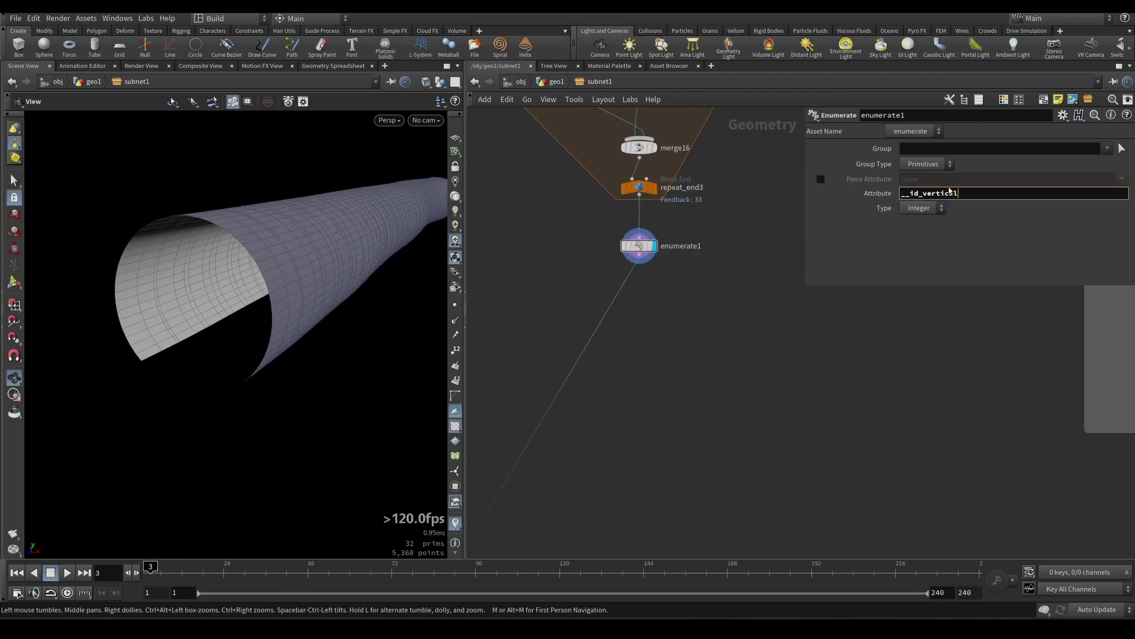
- Insert a For-Each loop over primitives below enumerate1 and display foreach_end1
{"action": "middle_click_drag", "start_coordinate": [692, 273], "coordinate": [718, 162]}
{"action": "key", "text": "Tab"}
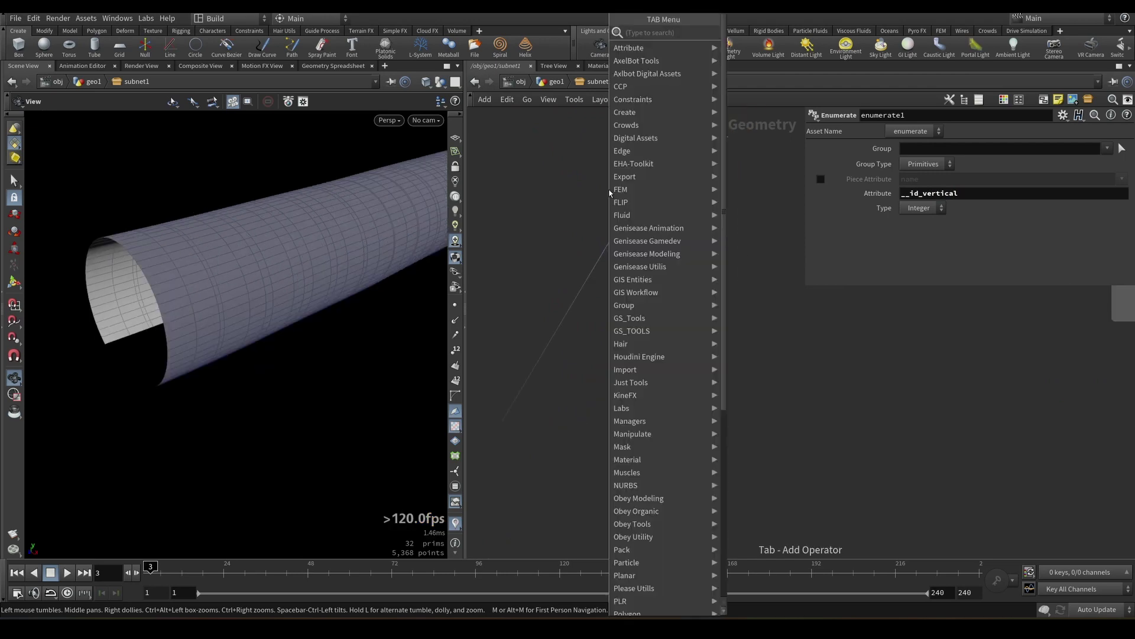
{"action": "type", "text": "fore"}
{"action": "key", "text": "Down"}
{"action": "key", "text": "Down"}
{"action": "key", "text": "Return"}
{"action": "left_click", "coordinate": [614, 274]}
{"action": "right_click_drag", "start_coordinate": [139, 277], "coordinate": [222, 254]}
{"action": "scroll", "coordinate": [223, 254], "scroll_direction": "down", "scroll_amount": 2}
{"action": "middle_click_drag", "start_coordinate": [625, 375], "coordinate": [618, 303]}
{"action": "scroll", "coordinate": [618, 304], "scroll_direction": "up", "scroll_amount": 1}
{"action": "left_click", "coordinate": [630, 306]}
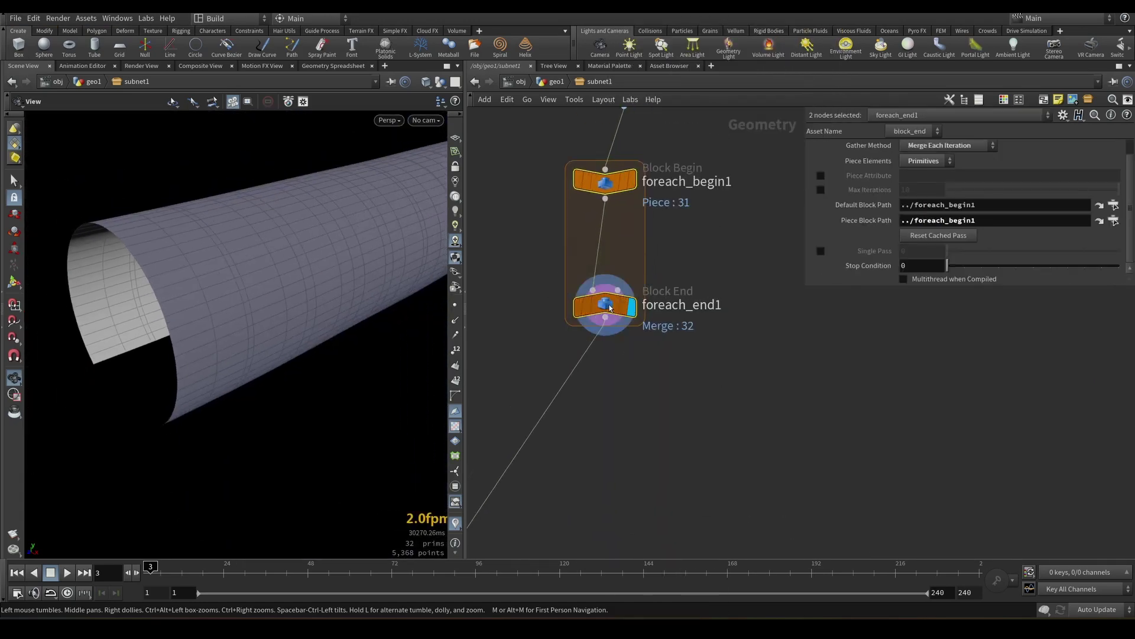
- Enable Single Pass at 0 on foreach_end1 and move that node down to leave room inside the loop
{"action": "mouse_move", "coordinate": [610, 309]}
{"action": "left_mouse_down"}
{"action": "mouse_move", "coordinate": [614, 340]}
{"action": "mouse_move", "coordinate": [611, 322]}
{"action": "left_mouse_up"}
{"action": "left_click", "coordinate": [674, 284]}
{"action": "middle_click_drag", "start_coordinate": [675, 284], "coordinate": [675, 231]}
{"action": "left_click_drag", "start_coordinate": [607, 272], "coordinate": [607, 315]}
{"action": "left_click", "coordinate": [668, 281]}
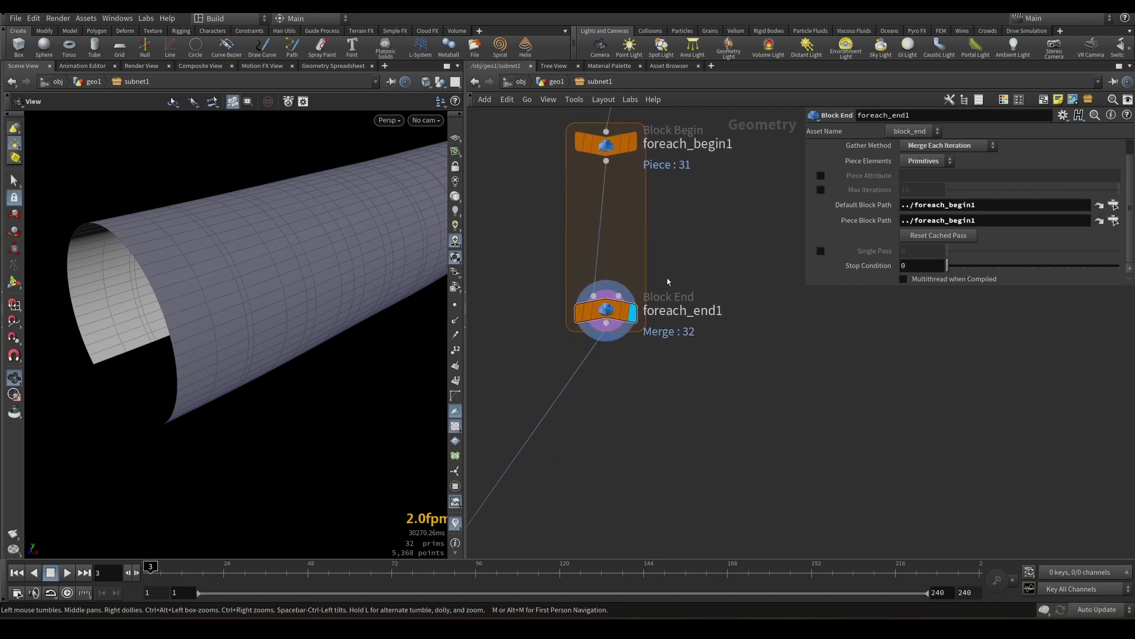
{"action": "left_click", "coordinate": [821, 251]}
{"action": "left_click_drag", "start_coordinate": [947, 250], "coordinate": [681, 260]}
{"action": "middle_click_drag", "start_coordinate": [651, 266], "coordinate": [615, 241]}
{"action": "scroll", "coordinate": [618, 204], "scroll_direction": "down", "scroll_amount": 2}
{"action": "scroll", "coordinate": [592, 192], "scroll_direction": "up", "scroll_amount": 1}
{"action": "left_click_drag", "start_coordinate": [599, 247], "coordinate": [606, 391]}
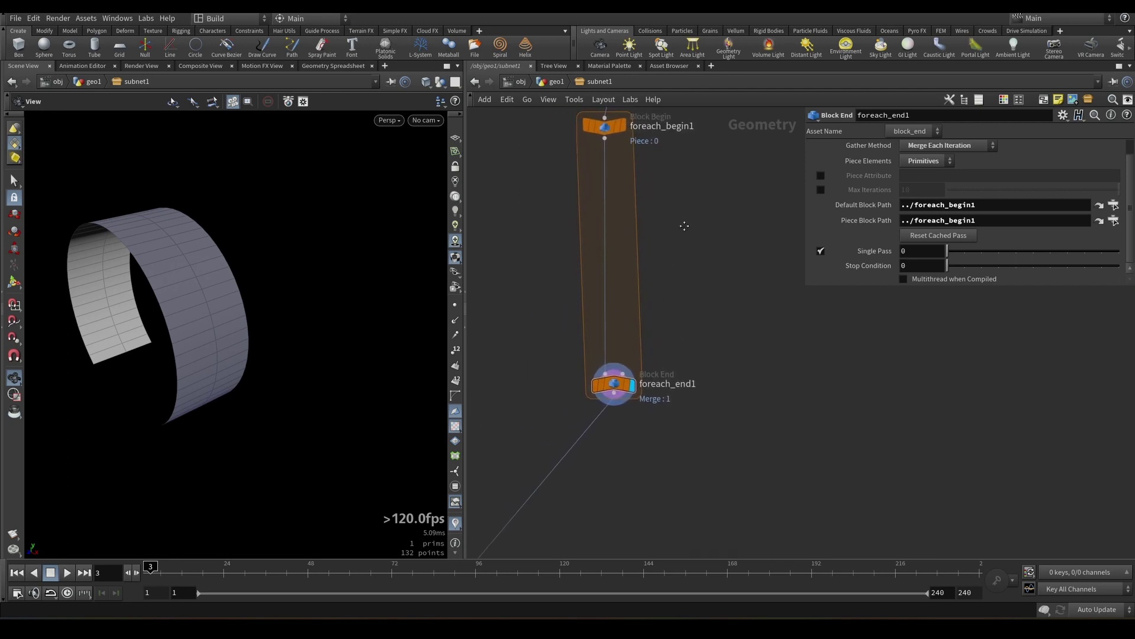
- Insert a feedback For-Loop between foreach_begin1 and foreach_end1
{"action": "scroll", "coordinate": [620, 240], "scroll_direction": "up", "scroll_amount": 2}
{"action": "middle_click_drag", "start_coordinate": [620, 240], "coordinate": [605, 164]}
{"action": "scroll", "coordinate": [594, 172], "scroll_direction": "down", "scroll_amount": 3}
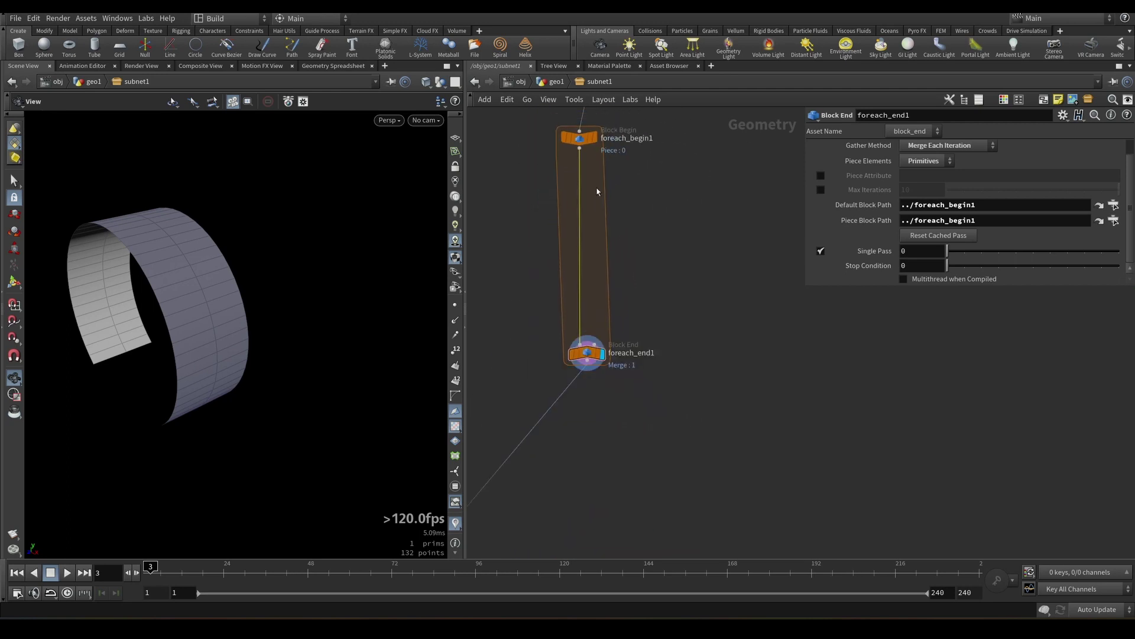
{"action": "key", "text": "Tab"}
{"action": "type", "text": "r"}
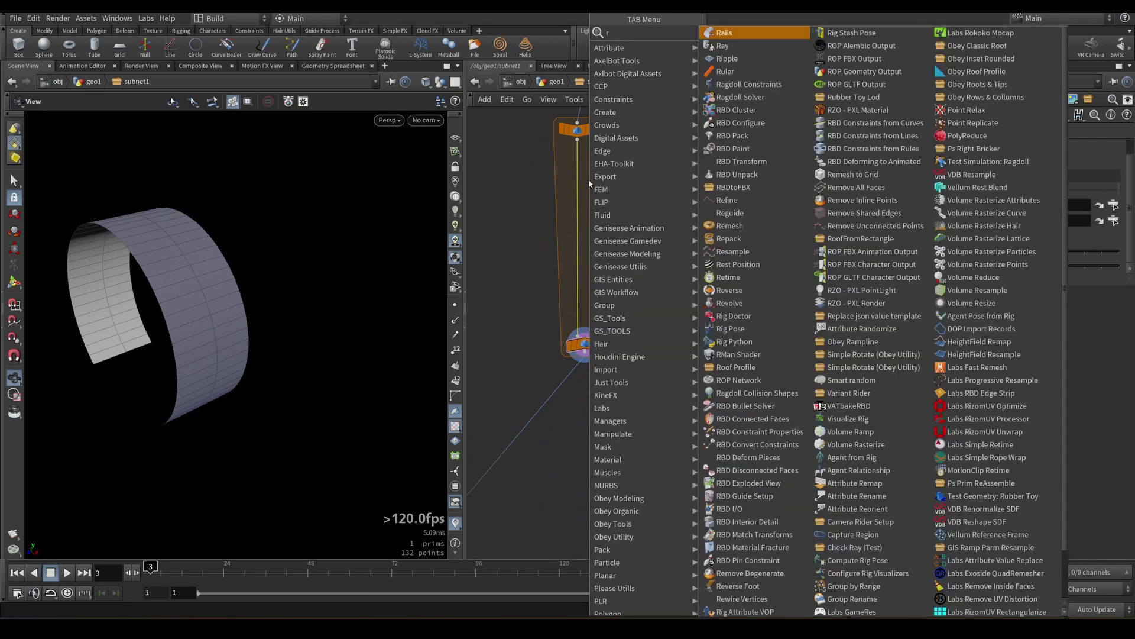
{"action": "key", "text": "BackSpace"}
{"action": "type", "text": "feed"}
{"action": "key", "text": "Return"}
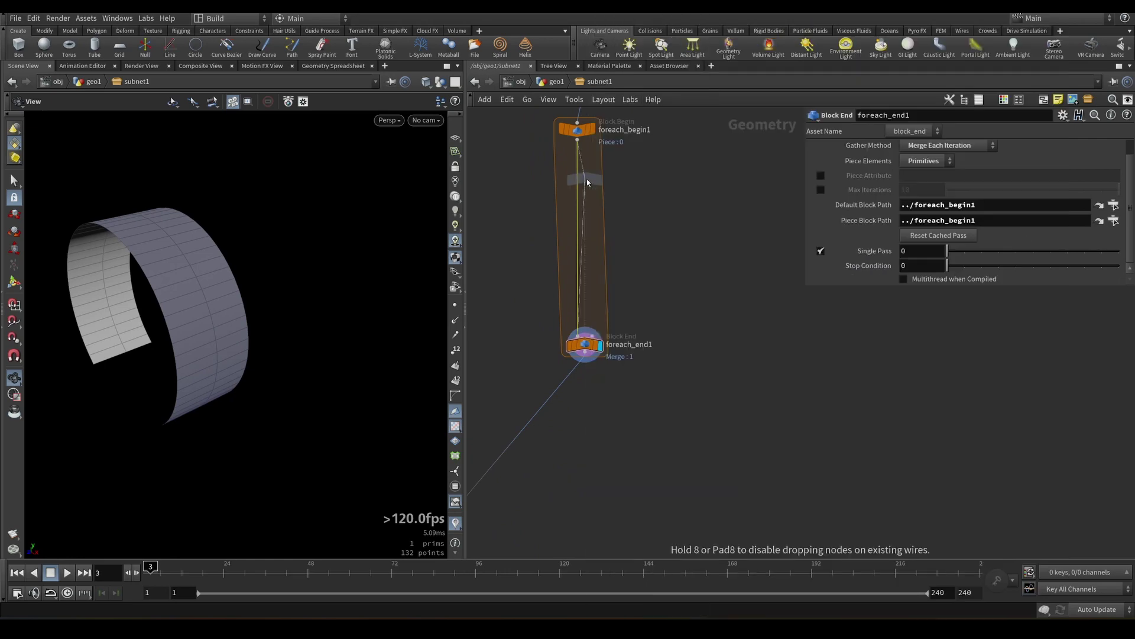
{"action": "left_click", "coordinate": [586, 179]}
- Duplicate repeat_begin1 beside the original, with the copy also fed by foreach_begin1
{"action": "left_click_drag", "start_coordinate": [633, 205], "coordinate": [527, 205], "text": "alt"}
{"action": "middle_click_drag", "start_coordinate": [581, 169], "coordinate": [541, 166]}
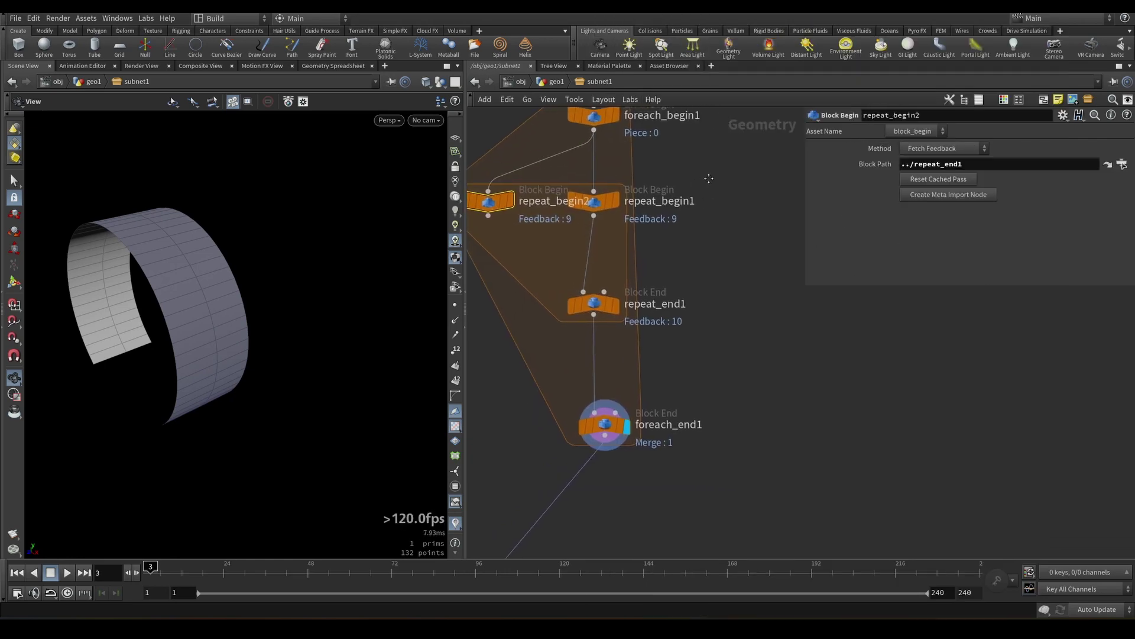
{"action": "middle_click_drag", "start_coordinate": [707, 177], "coordinate": [745, 160]}
{"action": "left_click", "coordinate": [645, 285]}
{"action": "middle_click_drag", "start_coordinate": [708, 257], "coordinate": [700, 284]}
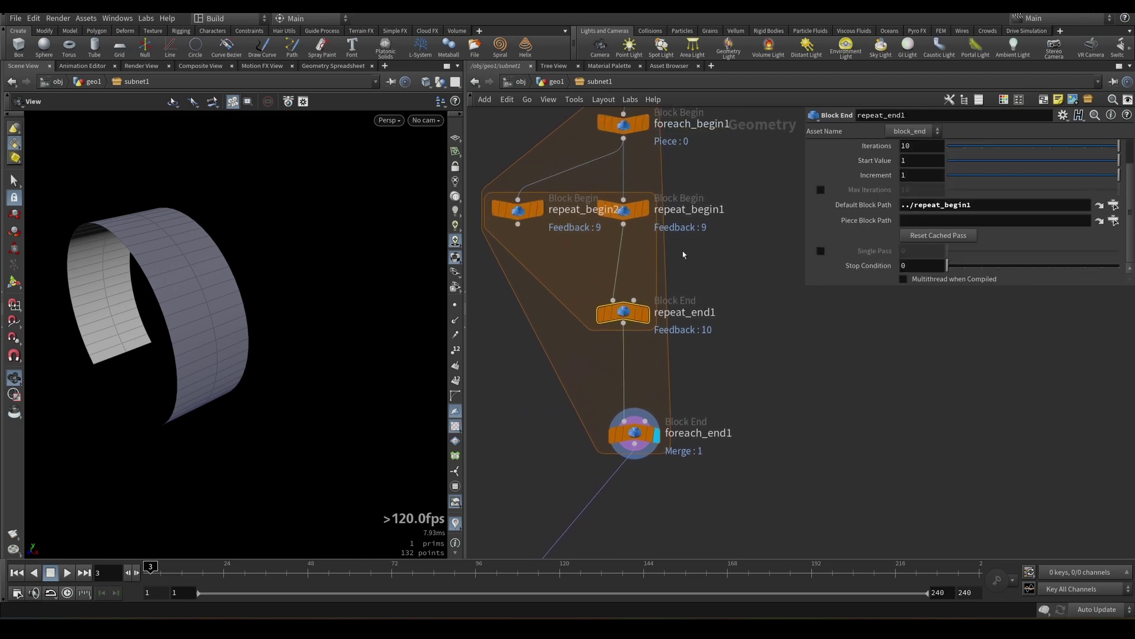
- Disconnect repeat_begin1 from foreach_begin1, leaving only repeat_begin2 wired to it
{"action": "key", "text": "Up"}
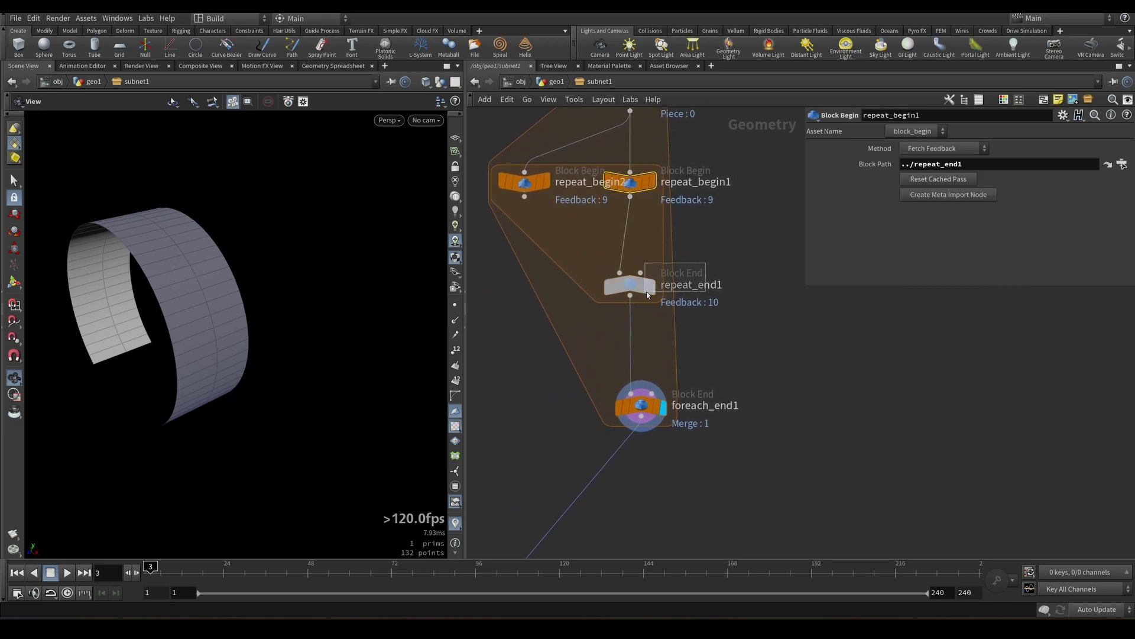
{"action": "left_click", "coordinate": [627, 288]}
{"action": "mouse_move", "coordinate": [611, 283]}
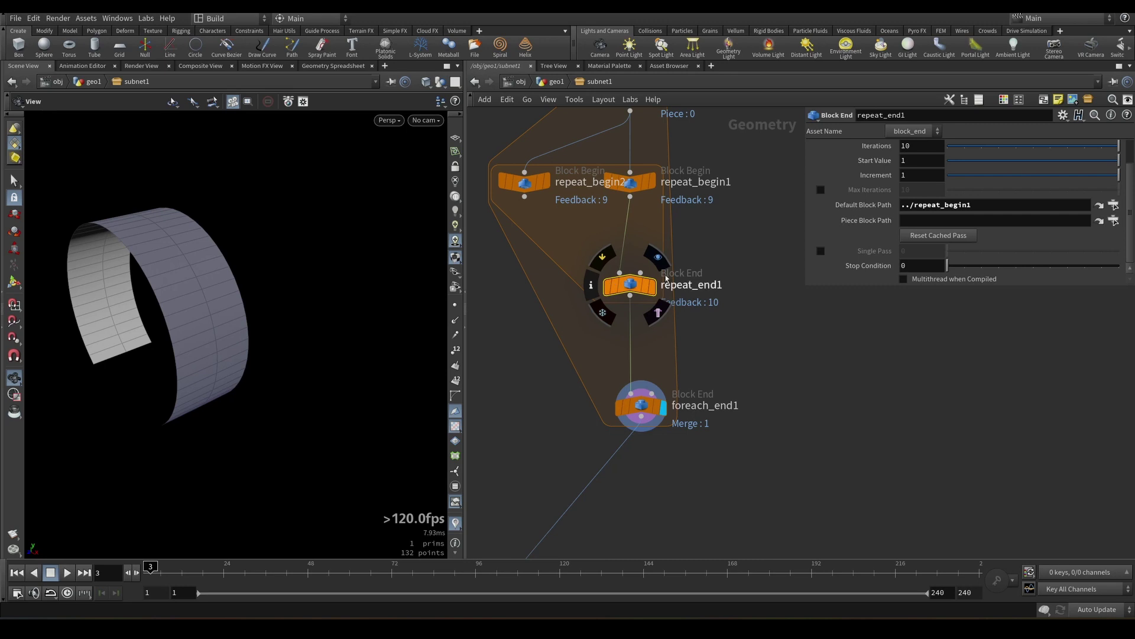
{"action": "middle_click_drag", "start_coordinate": [706, 241], "coordinate": [717, 273]}
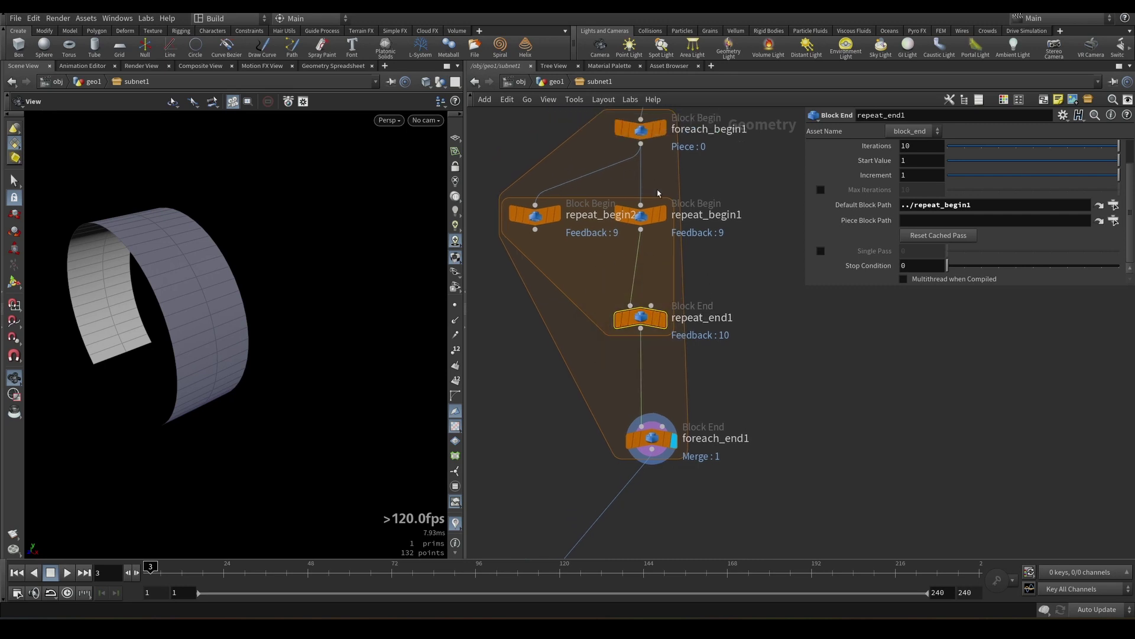
{"action": "middle_click_drag", "start_coordinate": [584, 268], "coordinate": [595, 287]}
{"action": "left_click", "coordinate": [546, 233]}
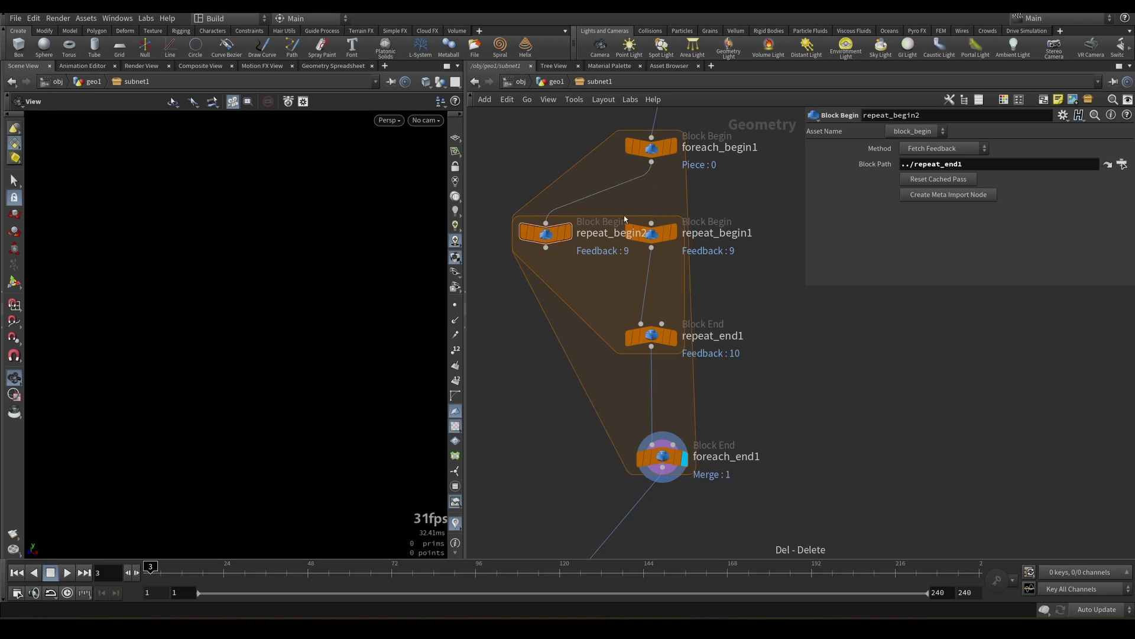
- Spread out the inner loop's begin blocks and place foreach_begin1 above repeat_begin2
{"action": "middle_click_drag", "start_coordinate": [713, 268], "coordinate": [716, 235]}
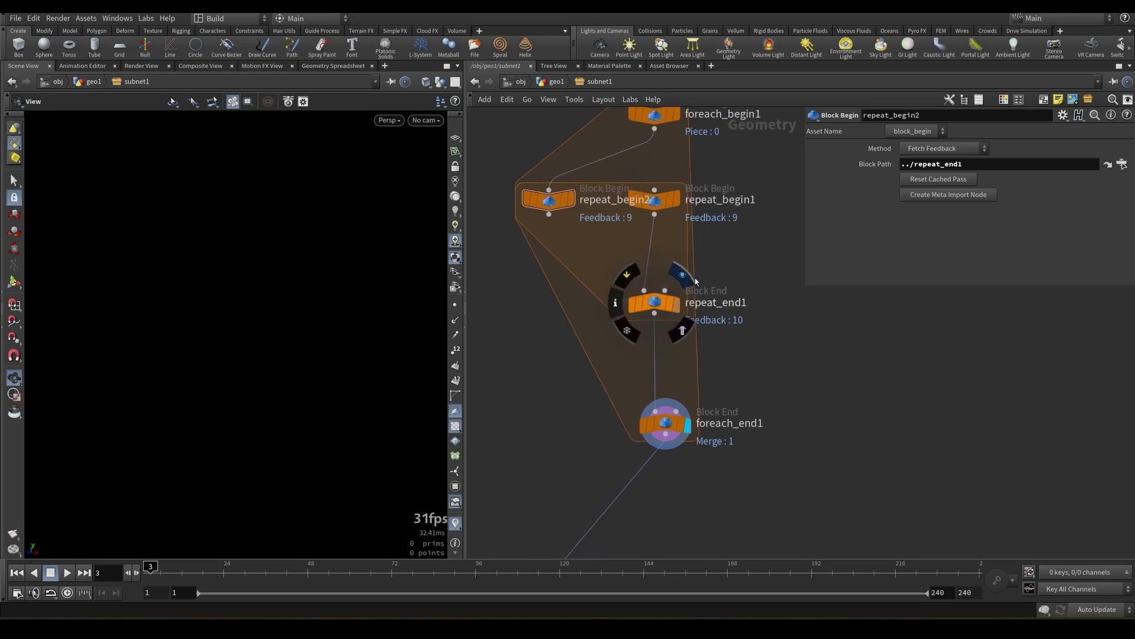
{"action": "left_click_drag", "start_coordinate": [728, 265], "coordinate": [583, 323]}
{"action": "middle_click_drag", "start_coordinate": [549, 236], "coordinate": [548, 271]}
{"action": "left_click_drag", "start_coordinate": [547, 235], "coordinate": [519, 236]}
{"action": "middle_click_drag", "start_coordinate": [615, 178], "coordinate": [658, 206]}
{"action": "left_click_drag", "start_coordinate": [695, 182], "coordinate": [577, 182]}
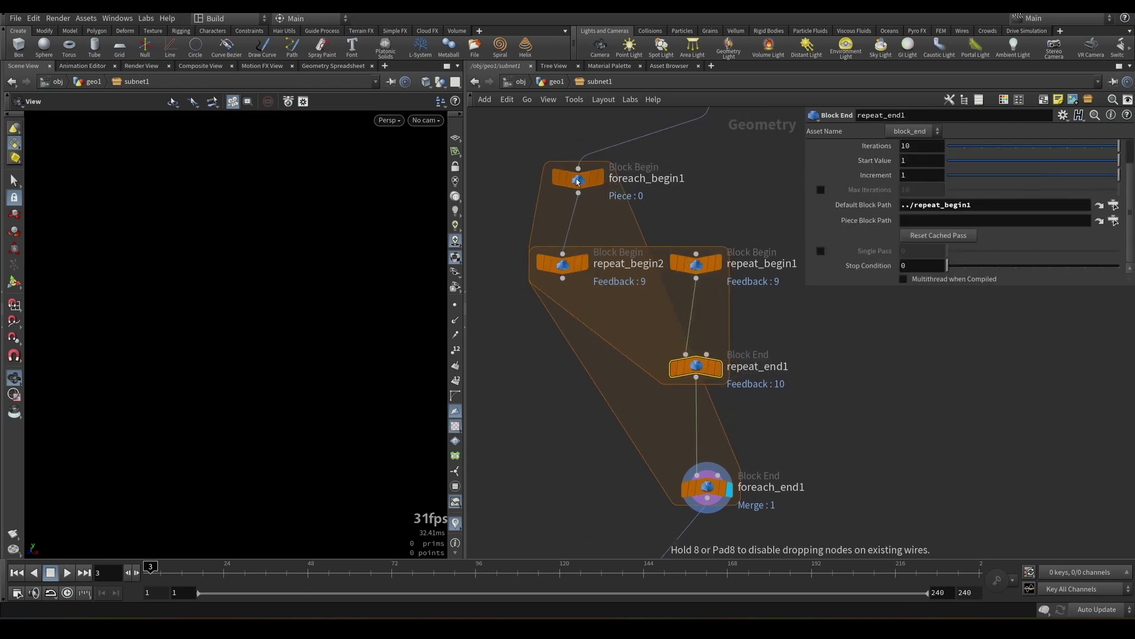
- Set repeat_begin2's Method to Fetch Input
{"action": "left_click", "coordinate": [563, 265]}
{"action": "left_click", "coordinate": [943, 149]}
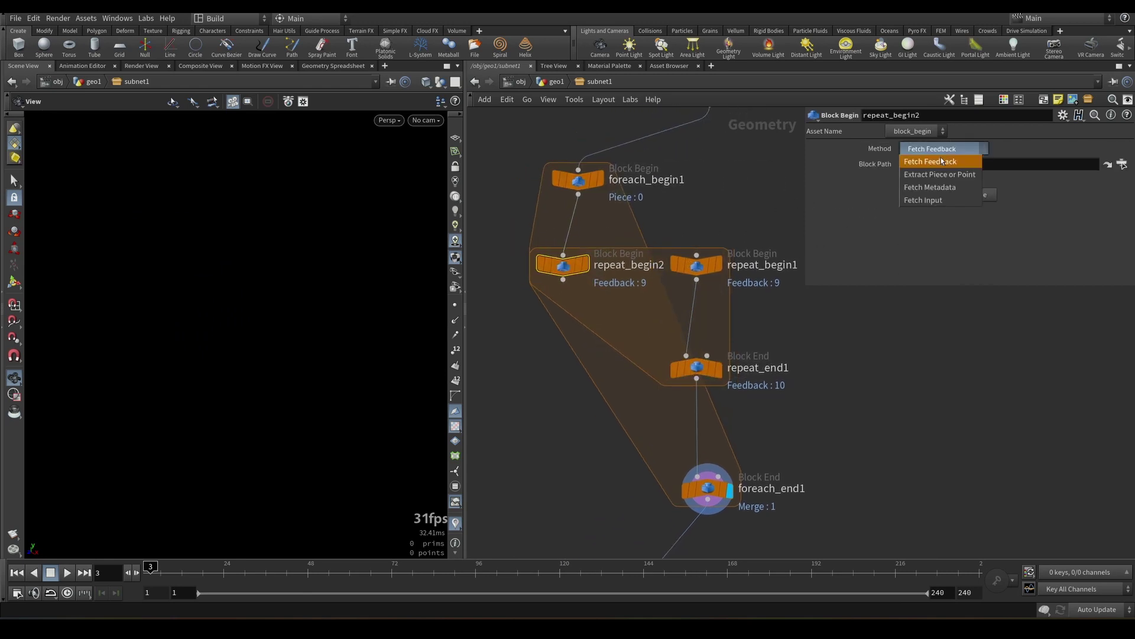
{"action": "left_click", "coordinate": [938, 200]}
{"action": "middle_click_drag", "start_coordinate": [645, 215], "coordinate": [607, 251]}
{"action": "scroll", "coordinate": [601, 219], "scroll_direction": "up", "scroll_amount": 2}
{"action": "scroll", "coordinate": [594, 181], "scroll_direction": "down", "scroll_amount": 2}
{"action": "scroll", "coordinate": [607, 251], "scroll_direction": "up", "scroll_amount": 2}
{"action": "left_click_drag", "start_coordinate": [614, 219], "coordinate": [559, 169]}
{"action": "middle_click_drag", "start_coordinate": [669, 183], "coordinate": [660, 146]}
{"action": "scroll", "coordinate": [672, 178], "scroll_direction": "down", "scroll_amount": 1}
{"action": "scroll", "coordinate": [621, 169], "scroll_direction": "down", "scroll_amount": 3}
{"action": "scroll", "coordinate": [658, 167], "scroll_direction": "up", "scroll_amount": 1}
{"action": "middle_click_drag", "start_coordinate": [578, 223], "coordinate": [586, 205]}
{"action": "left_click_drag", "start_coordinate": [587, 207], "coordinate": [532, 177]}
{"action": "scroll", "coordinate": [588, 216], "scroll_direction": "up", "scroll_amount": 1}
{"action": "middle_click_drag", "start_coordinate": [590, 209], "coordinate": [561, 137]}
{"action": "scroll", "coordinate": [583, 214], "scroll_direction": "up", "scroll_amount": 2}
{"action": "scroll", "coordinate": [593, 190], "scroll_direction": "down", "scroll_amount": 1}
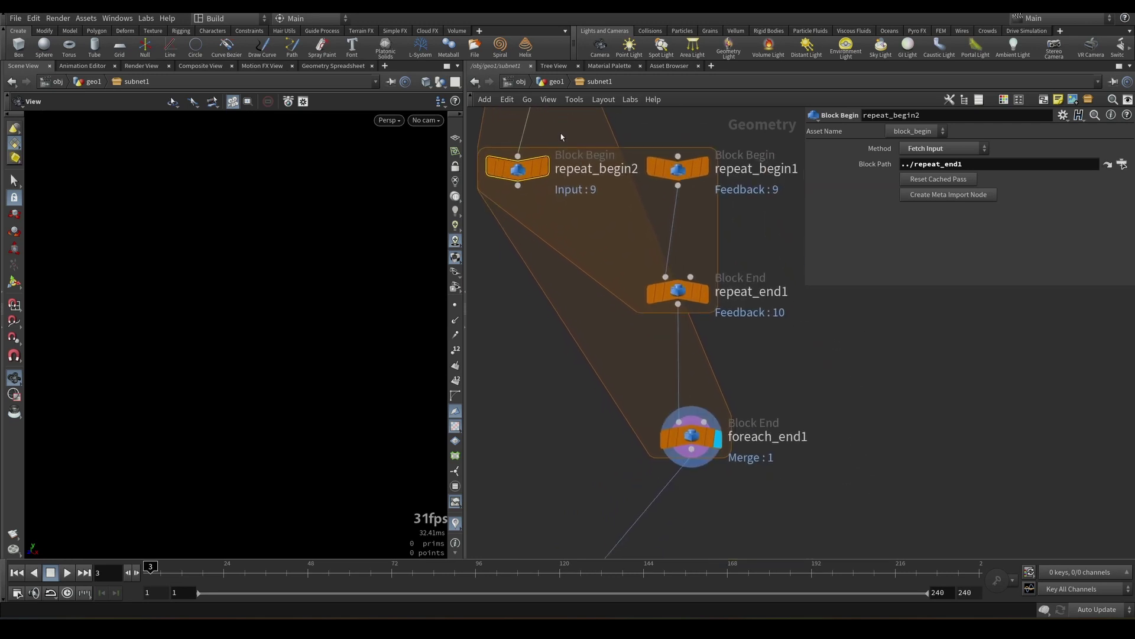
{"action": "left_click", "coordinate": [553, 208]}
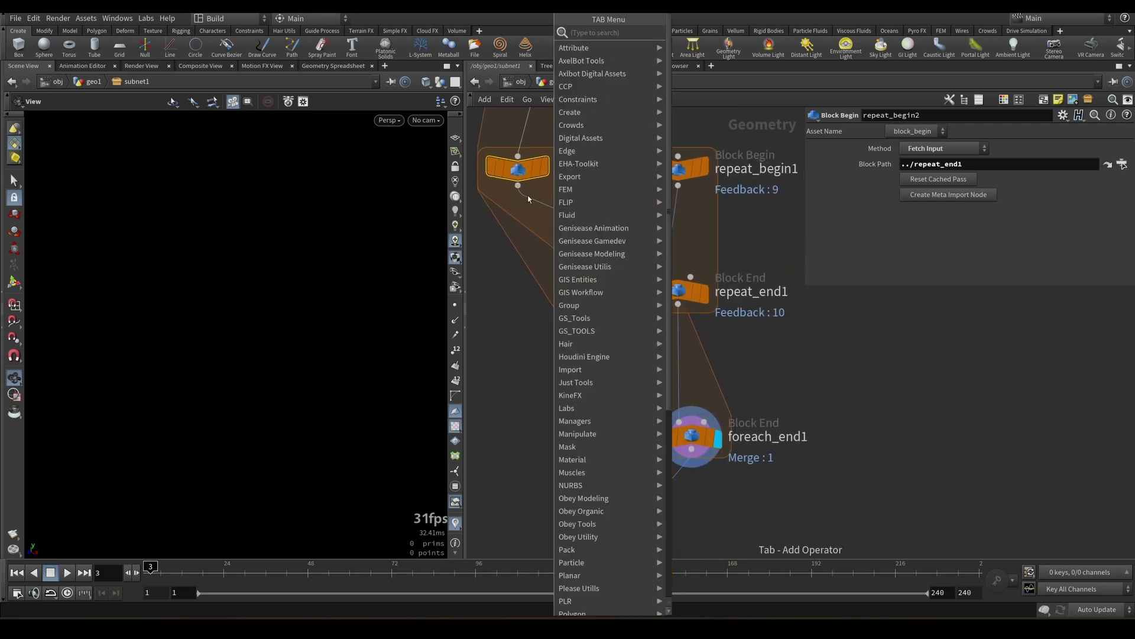
{"action": "left_click", "coordinate": [528, 200]}
- Duplicate carve19 from the first carving loop and place the copy beneath repeat_begin2 in the inner loop
{"action": "middle_click_drag", "start_coordinate": [528, 201], "coordinate": [549, 291]}
{"action": "scroll", "coordinate": [547, 233], "scroll_direction": "down", "scroll_amount": 5}
{"action": "scroll", "coordinate": [526, 133], "scroll_direction": "up", "scroll_amount": 1}
{"action": "middle_click_drag", "start_coordinate": [526, 133], "coordinate": [608, 295]}
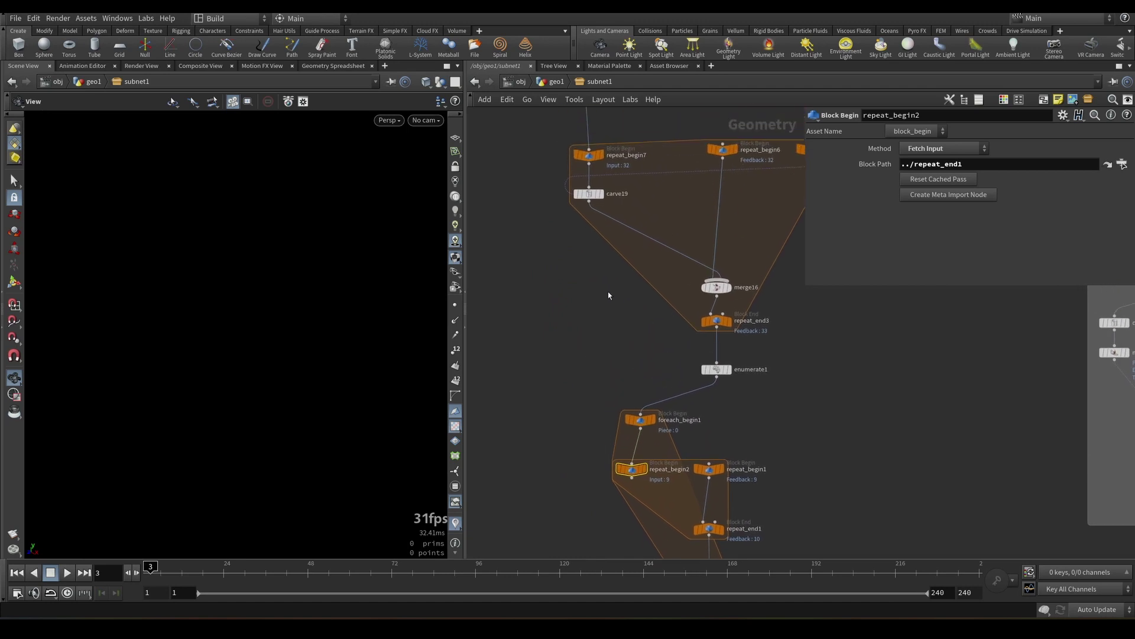
{"action": "left_click_drag", "start_coordinate": [592, 197], "coordinate": [604, 382], "text": "alt"}
{"action": "middle_click_drag", "start_coordinate": [629, 345], "coordinate": [609, 239]}
{"action": "scroll", "coordinate": [608, 239], "scroll_direction": "up", "scroll_amount": 1}
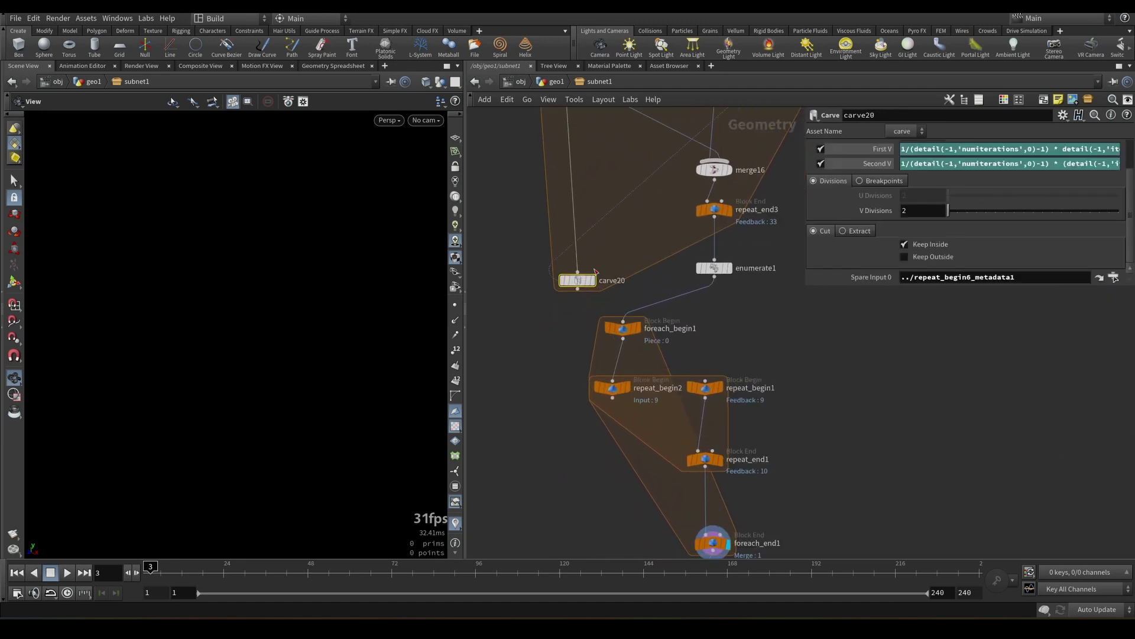
{"action": "left_click_drag", "start_coordinate": [577, 281], "coordinate": [617, 438]}
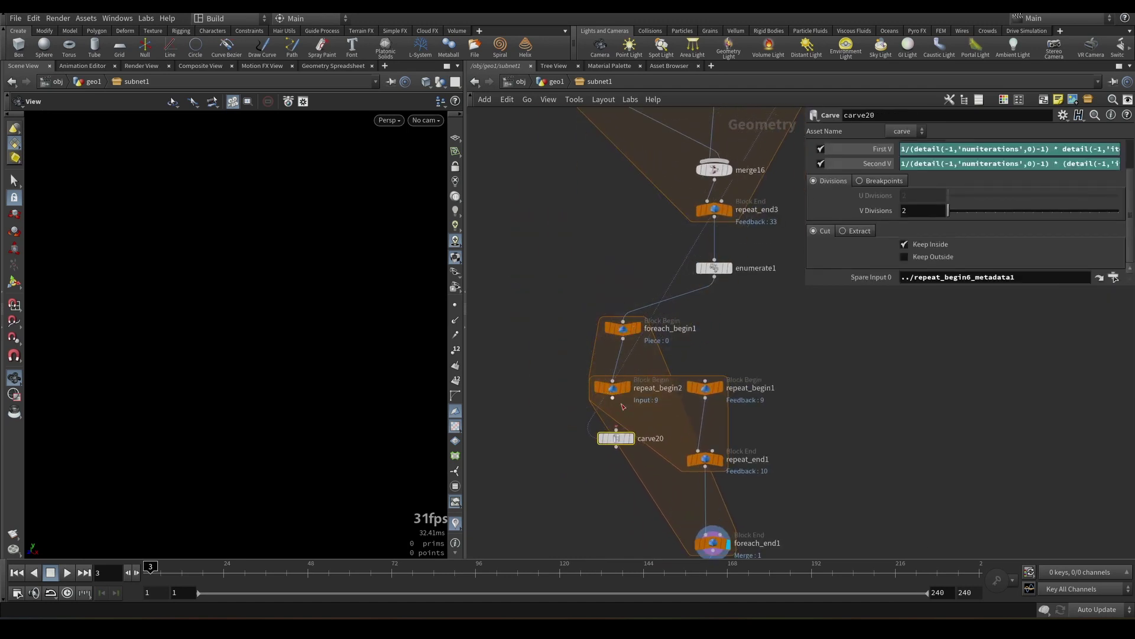
- Wire repeat_begin2's output into carve20 inside the inner loop
{"action": "left_click_drag", "start_coordinate": [613, 398], "coordinate": [616, 431]}
{"action": "middle_click_drag", "start_coordinate": [706, 480], "coordinate": [682, 441]}
{"action": "scroll", "coordinate": [683, 441], "scroll_direction": "up", "scroll_amount": 1}
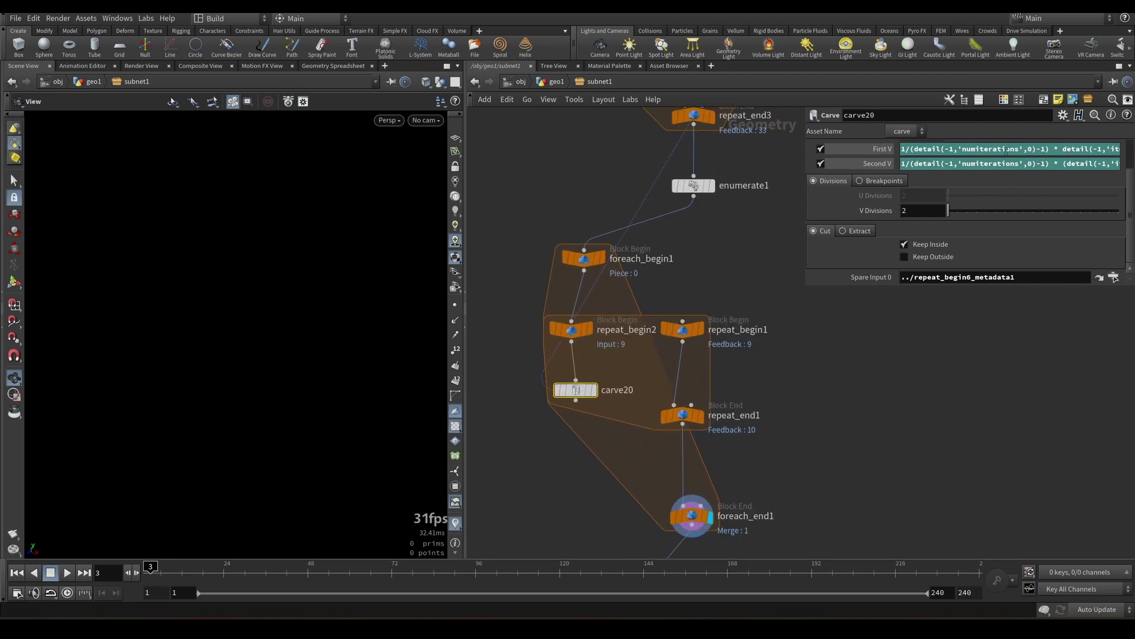
{"action": "scroll", "coordinate": [698, 300], "scroll_direction": "down", "scroll_amount": 3}
{"action": "middle_click_drag", "start_coordinate": [694, 385], "coordinate": [669, 299]}
{"action": "scroll", "coordinate": [669, 298], "scroll_direction": "up", "scroll_amount": 4}
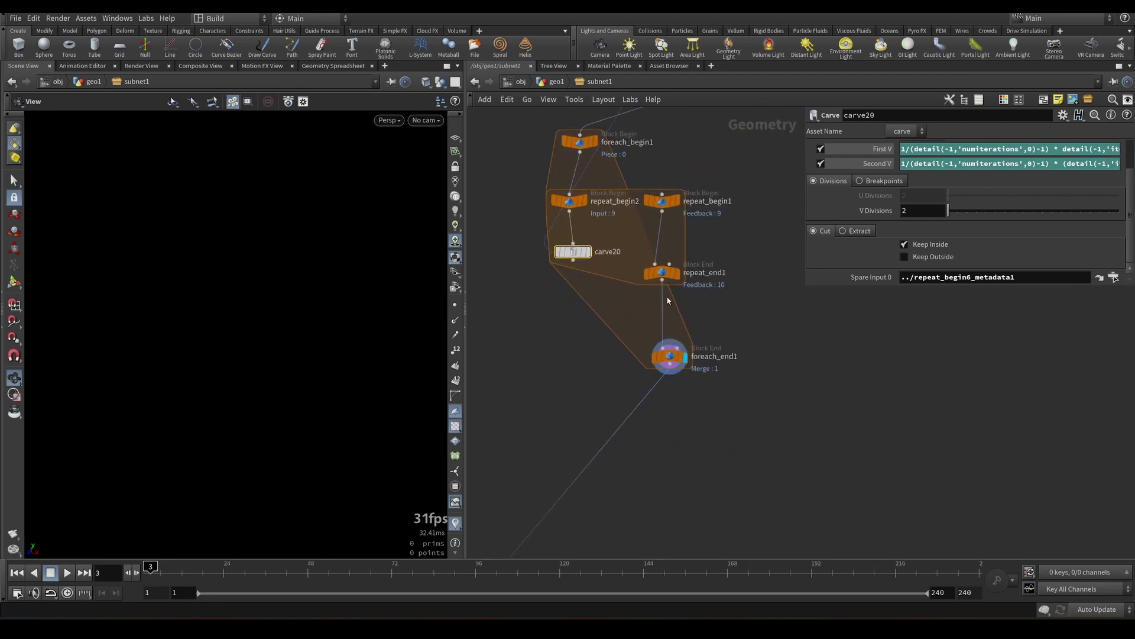
- Move repeat_end1 and foreach_end1 further down the network and display carve20's result
{"action": "left_click_drag", "start_coordinate": [779, 435], "coordinate": [654, 398]}
{"action": "scroll", "coordinate": [654, 398], "scroll_direction": "down", "scroll_amount": 2}
{"action": "middle_click_drag", "start_coordinate": [655, 398], "coordinate": [673, 428]}
{"action": "left_click_drag", "start_coordinate": [568, 292], "coordinate": [564, 290]}
{"action": "left_click", "coordinate": [582, 290]}
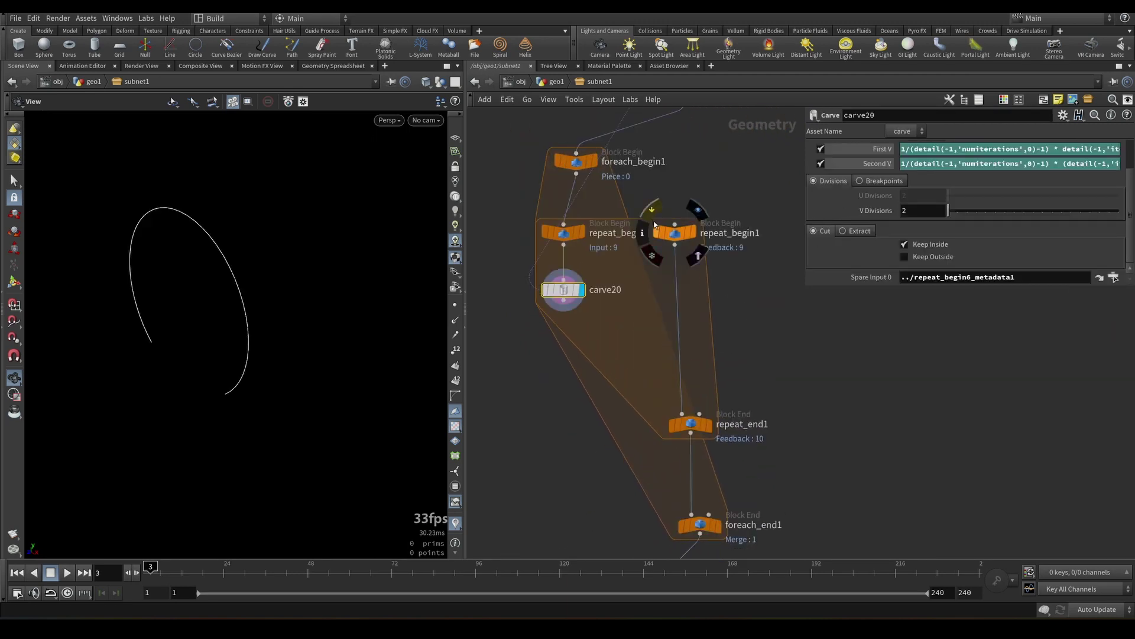
- Insert a Merge node between repeat_begin1 and repeat_end1, wire carve20 into it, and reorder its inputs so carve20 comes first
{"action": "key", "text": "Tab"}
{"action": "type", "text": "merge"}
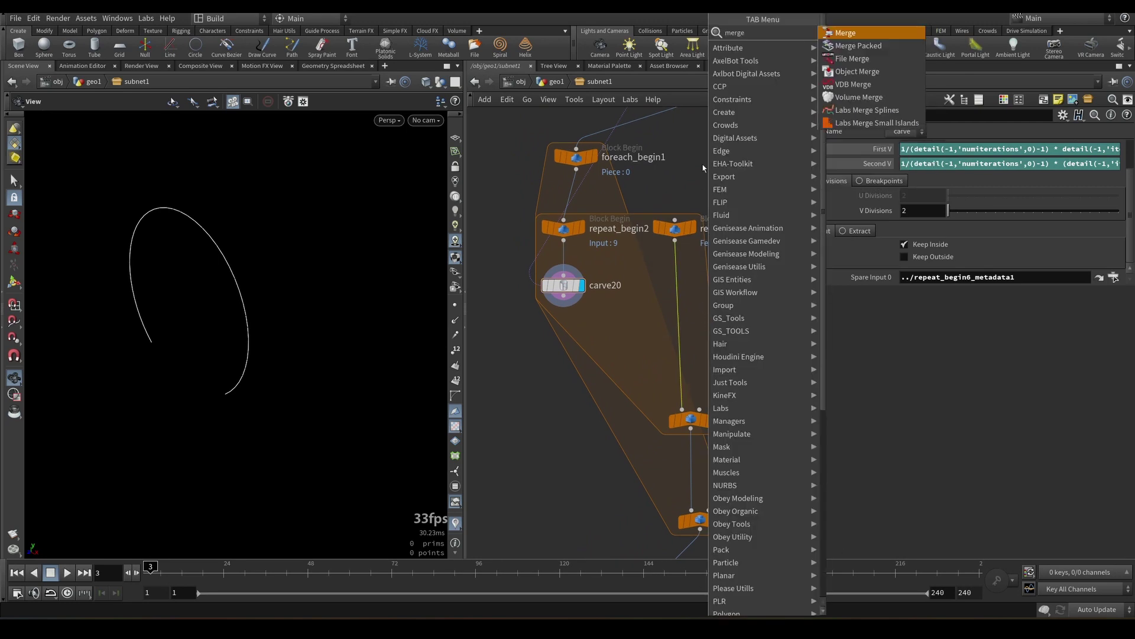
{"action": "left_click", "coordinate": [846, 33]}
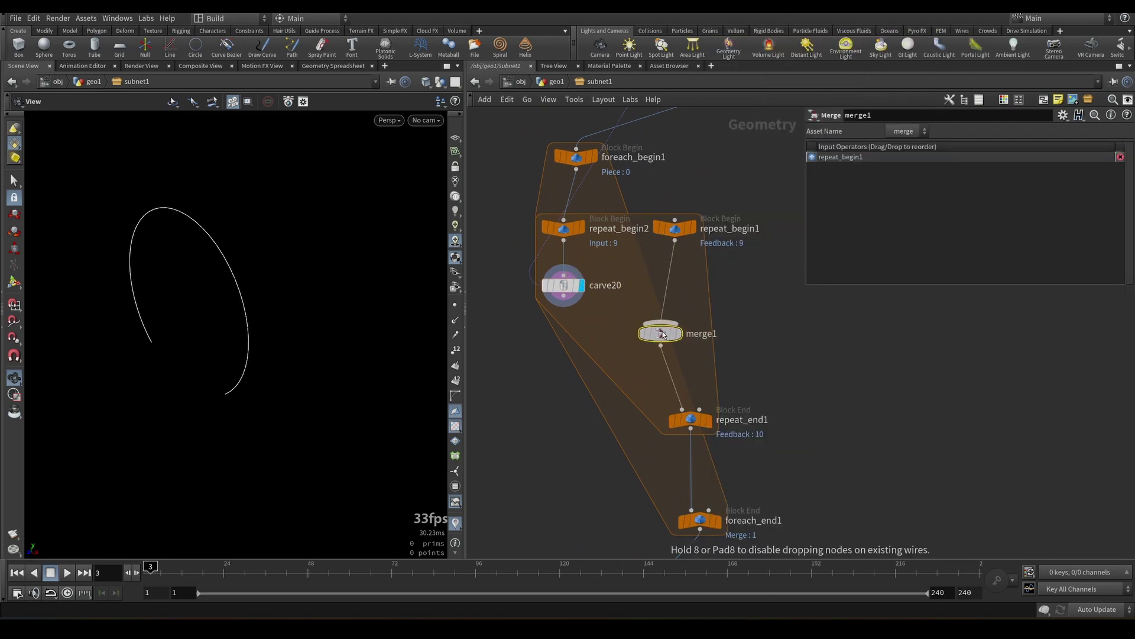
{"action": "left_click", "coordinate": [662, 328]}
{"action": "key", "text": "shift+r"}
{"action": "scroll", "coordinate": [674, 308], "scroll_direction": "down", "scroll_amount": 3}
{"action": "scroll", "coordinate": [674, 309], "scroll_direction": "up", "scroll_amount": 3}
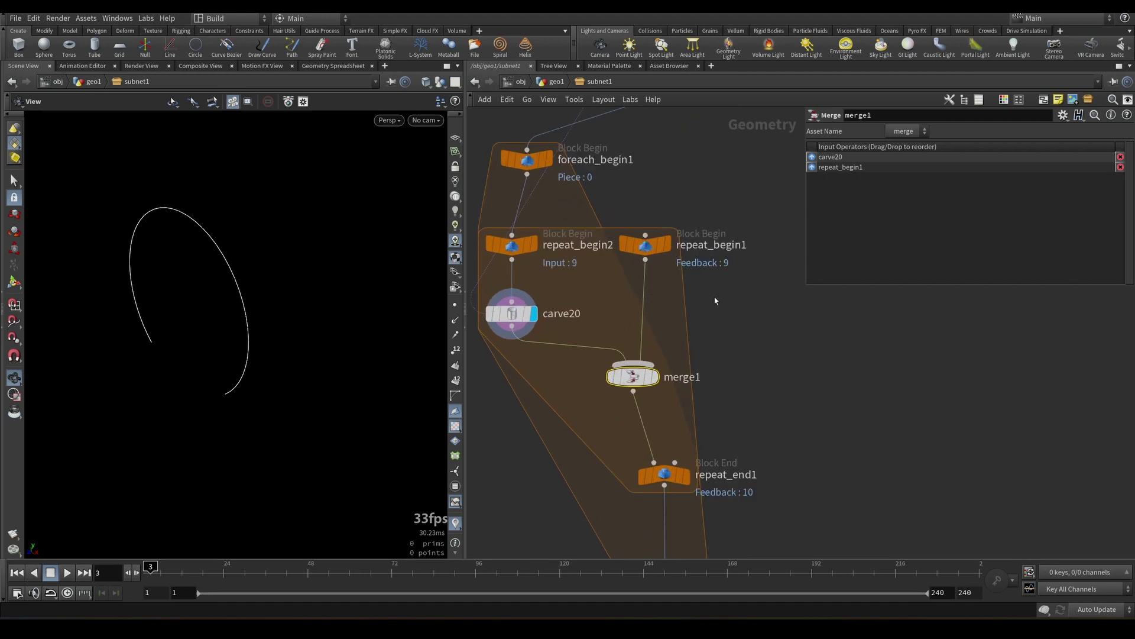
- Create a meta import node for repeat_begin1
{"action": "middle_click_drag", "start_coordinate": [715, 297], "coordinate": [711, 286]}
{"action": "left_click_drag", "start_coordinate": [711, 300], "coordinate": [626, 363]}
{"action": "left_click", "coordinate": [649, 235]}
{"action": "left_click", "coordinate": [951, 195]}
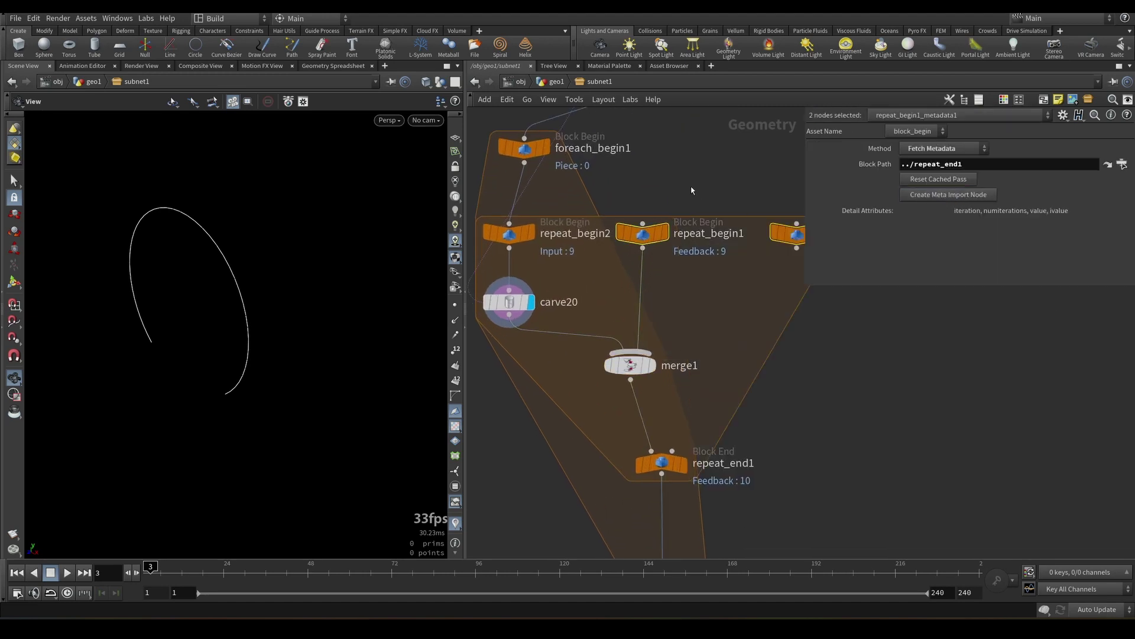
- Point carve20's Spare Input 0 to repeat_begin1_metadata1
{"action": "scroll", "coordinate": [692, 190], "scroll_direction": "down", "scroll_amount": 3}
{"action": "middle_click_drag", "start_coordinate": [692, 190], "coordinate": [629, 219]}
{"action": "scroll", "coordinate": [532, 299], "scroll_direction": "up", "scroll_amount": 3}
{"action": "middle_click_drag", "start_coordinate": [532, 299], "coordinate": [571, 279]}
{"action": "left_click", "coordinate": [545, 281]}
{"action": "scroll", "coordinate": [583, 274], "scroll_direction": "down", "scroll_amount": 3}
{"action": "middle_click_drag", "start_coordinate": [614, 225], "coordinate": [609, 297]}
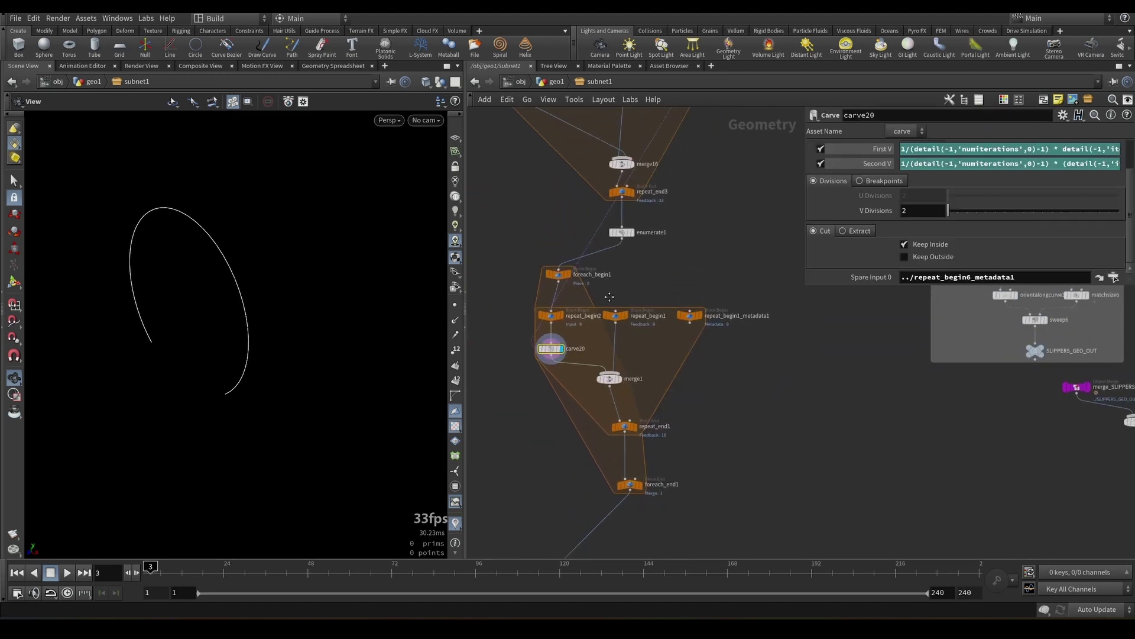
{"action": "middle_click_drag", "start_coordinate": [654, 241], "coordinate": [672, 306]}
{"action": "left_click_drag", "start_coordinate": [702, 249], "coordinate": [655, 167]}
{"action": "middle_click_drag", "start_coordinate": [724, 296], "coordinate": [728, 110]}
{"action": "scroll", "coordinate": [573, 306], "scroll_direction": "up", "scroll_amount": 3}
{"action": "left_click", "coordinate": [509, 328]}
{"action": "middle_click_drag", "start_coordinate": [706, 302], "coordinate": [591, 299]}
{"action": "left_click", "coordinate": [678, 260]}
{"action": "scroll", "coordinate": [714, 192], "scroll_direction": "down", "scroll_amount": 1}
{"action": "middle_click_drag", "start_coordinate": [714, 192], "coordinate": [768, 185]}
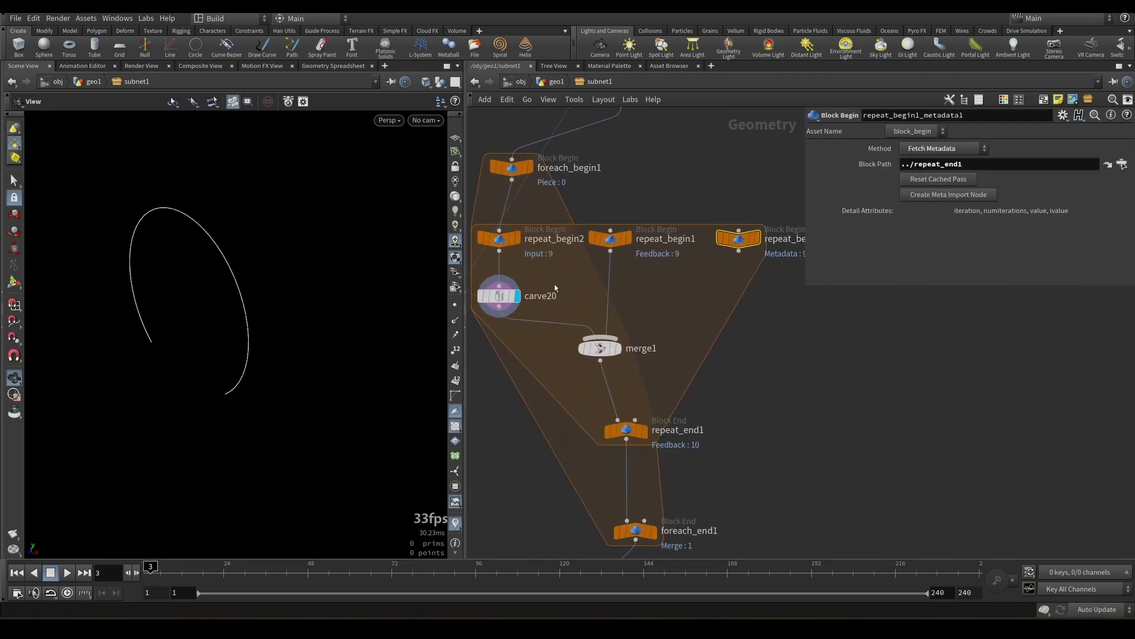
{"action": "left_click", "coordinate": [510, 294]}
{"action": "left_click_drag", "start_coordinate": [730, 237], "coordinate": [906, 288]}
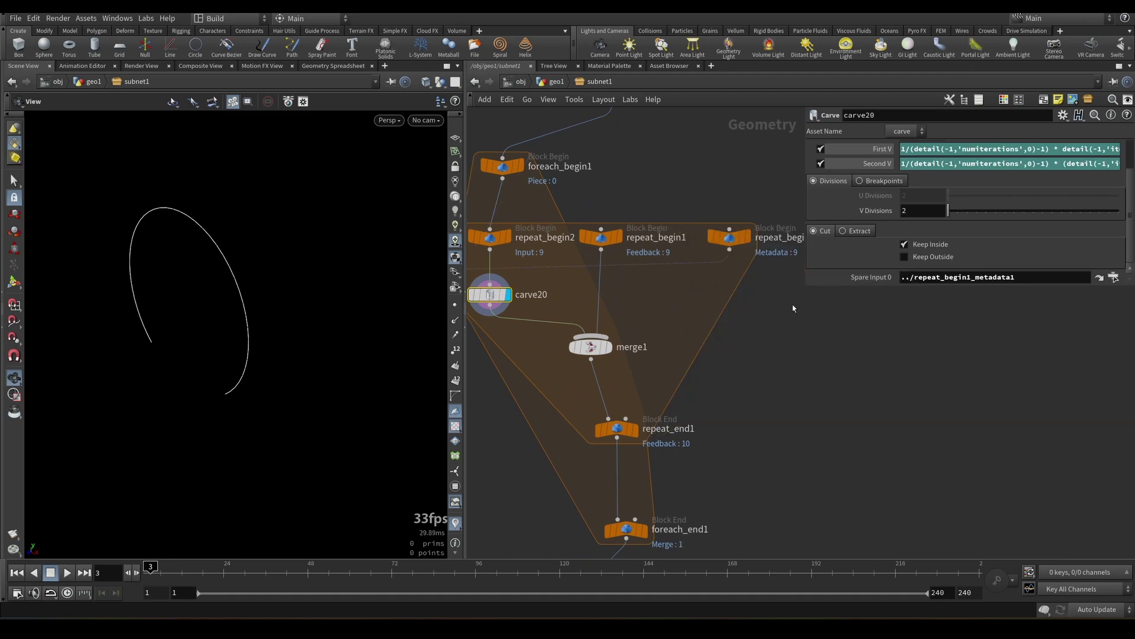
- Display the output of repeat_end1 and foreach_end1, and turn off Single Pass on foreach_end1
{"action": "middle_click_drag", "start_coordinate": [670, 329], "coordinate": [723, 195]}
{"action": "scroll", "coordinate": [710, 182], "scroll_direction": "up", "scroll_amount": 1}
{"action": "left_click", "coordinate": [683, 320]}
{"action": "middle_click_drag", "start_coordinate": [683, 320], "coordinate": [666, 293]}
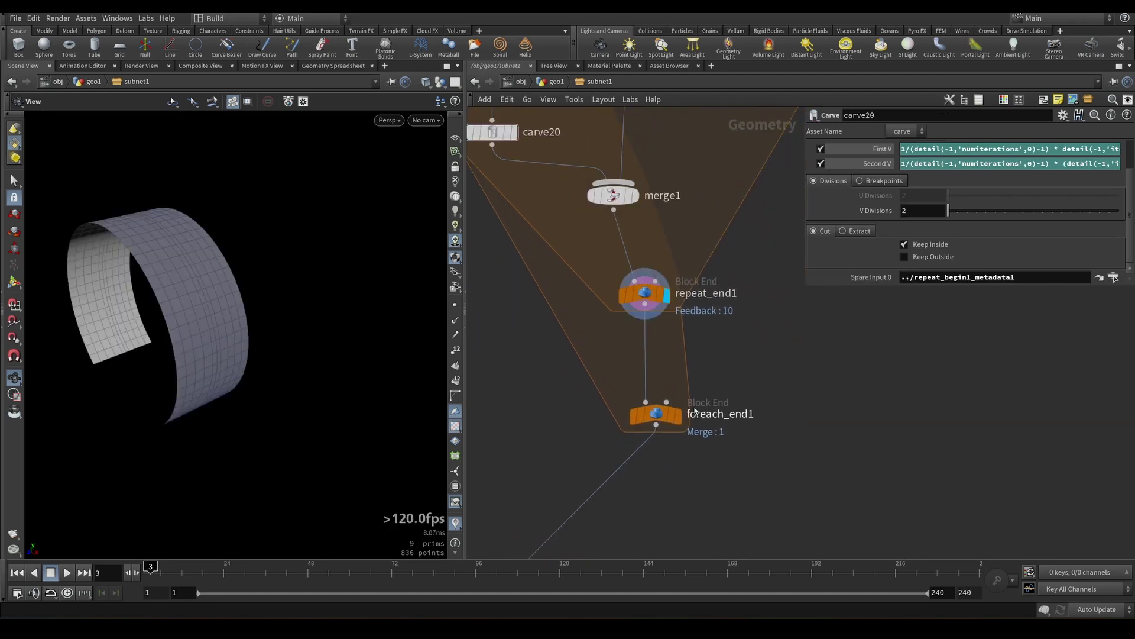
{"action": "left_click", "coordinate": [679, 421]}
{"action": "scroll", "coordinate": [656, 429], "scroll_direction": "down", "scroll_amount": 2}
{"action": "left_click", "coordinate": [653, 430]}
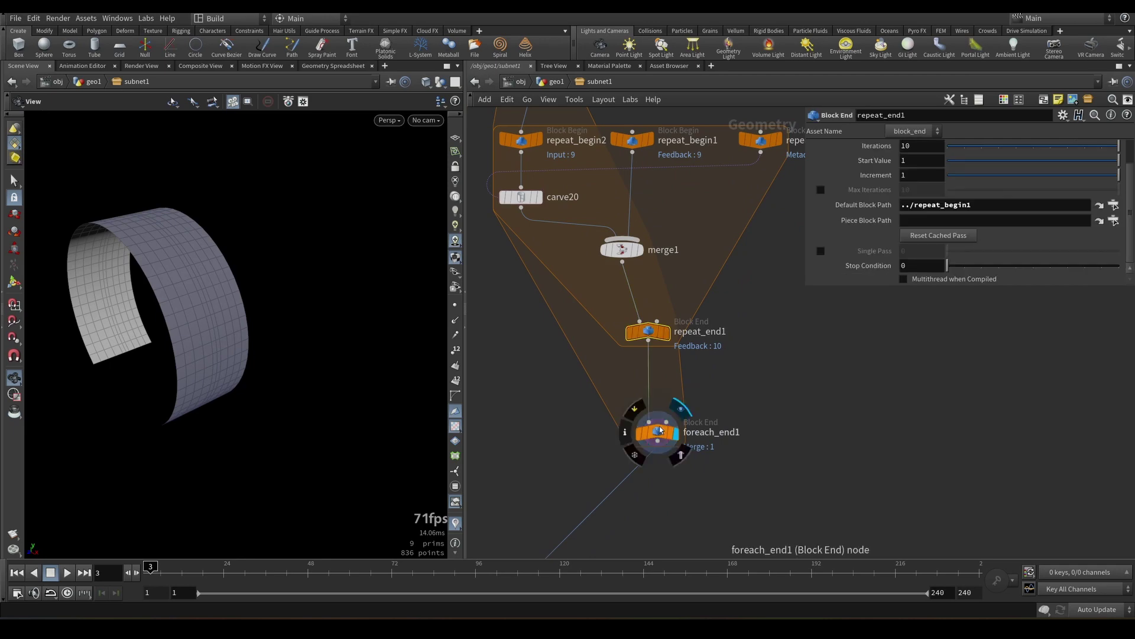
{"action": "left_click", "coordinate": [821, 251]}
{"action": "scroll", "coordinate": [704, 355], "scroll_direction": "down", "scroll_amount": 3}
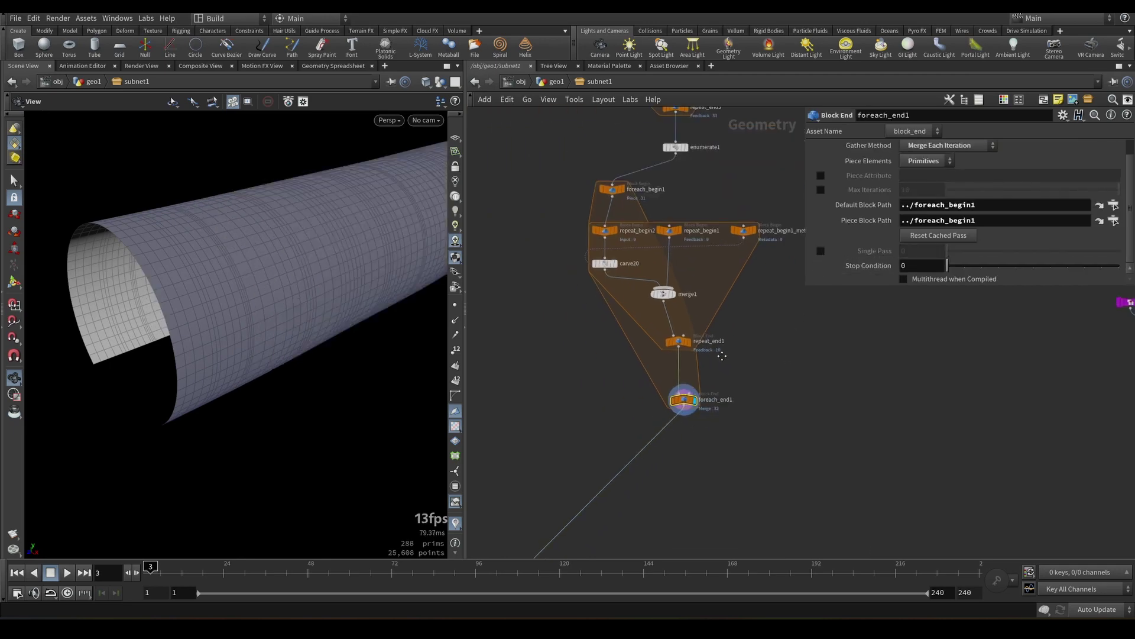
- Insert a Reverse node between repeat_begin2 and carve20 and set its Vertex option to Swap U and V
{"action": "scroll", "coordinate": [627, 302], "scroll_direction": "up", "scroll_amount": 3}
{"action": "key", "text": "Tab"}
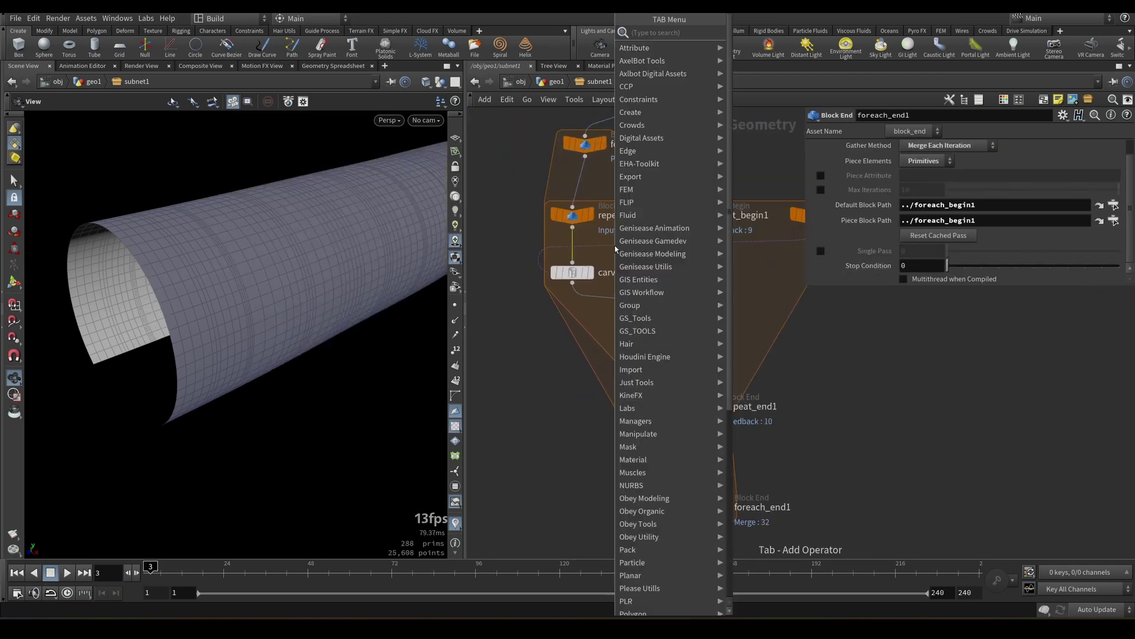
{"action": "type", "text": "rever"}
{"action": "left_click", "coordinate": [747, 34]}
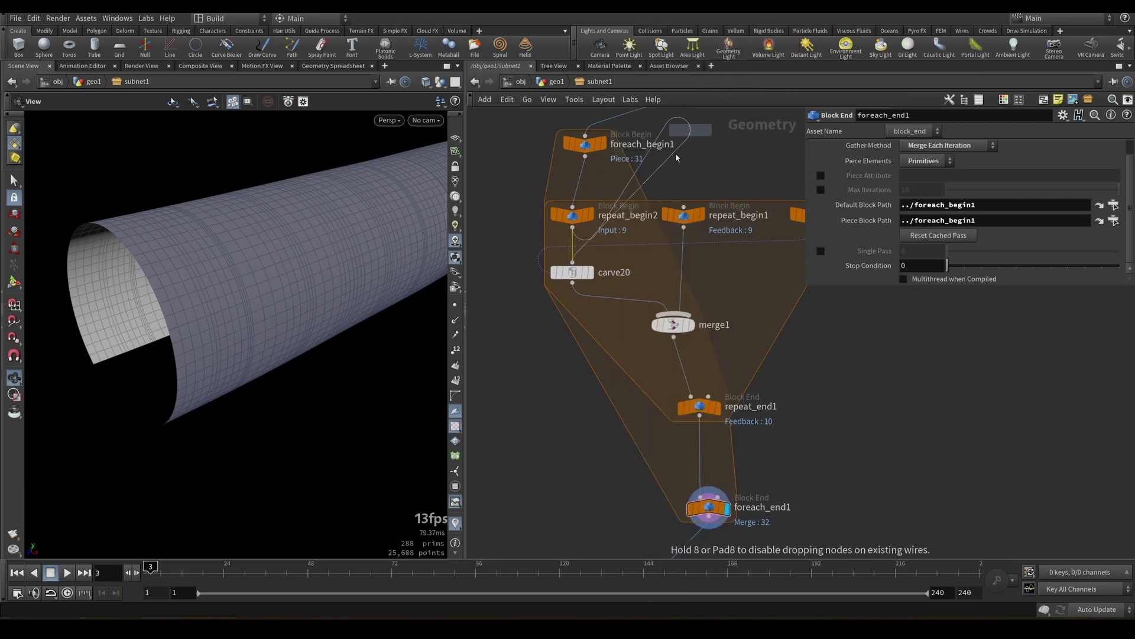
{"action": "left_click", "coordinate": [573, 257]}
{"action": "left_click", "coordinate": [933, 164]}
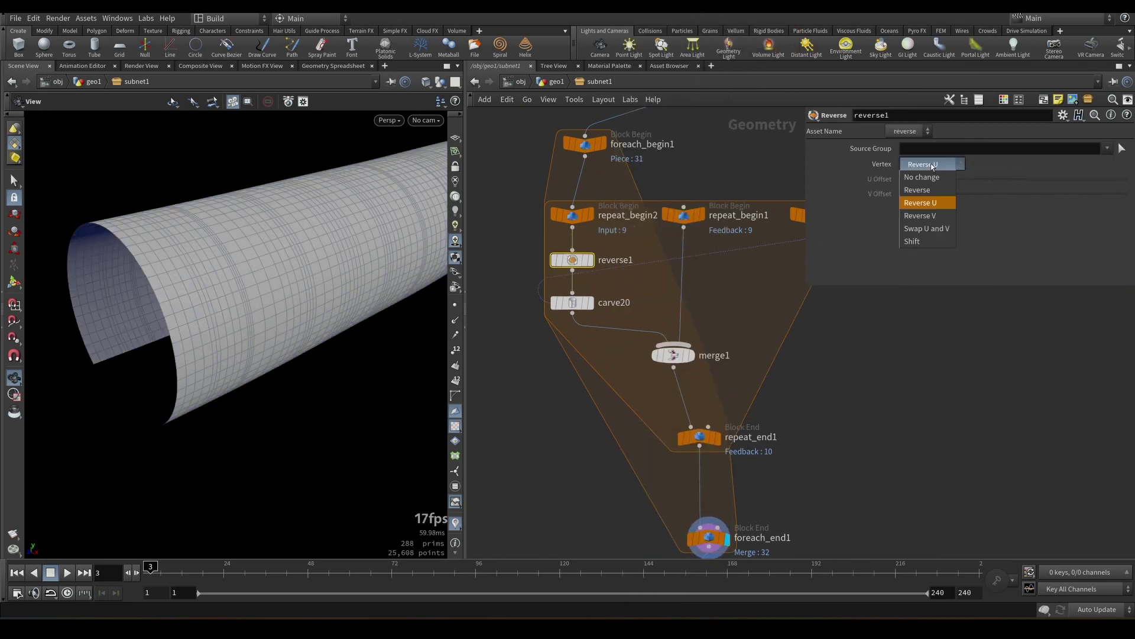
{"action": "left_click", "coordinate": [927, 228]}
- Display explodedview1 and orbit around the tunnel to examine the separated panels
{"action": "scroll", "coordinate": [686, 272], "scroll_direction": "down", "scroll_amount": 6}
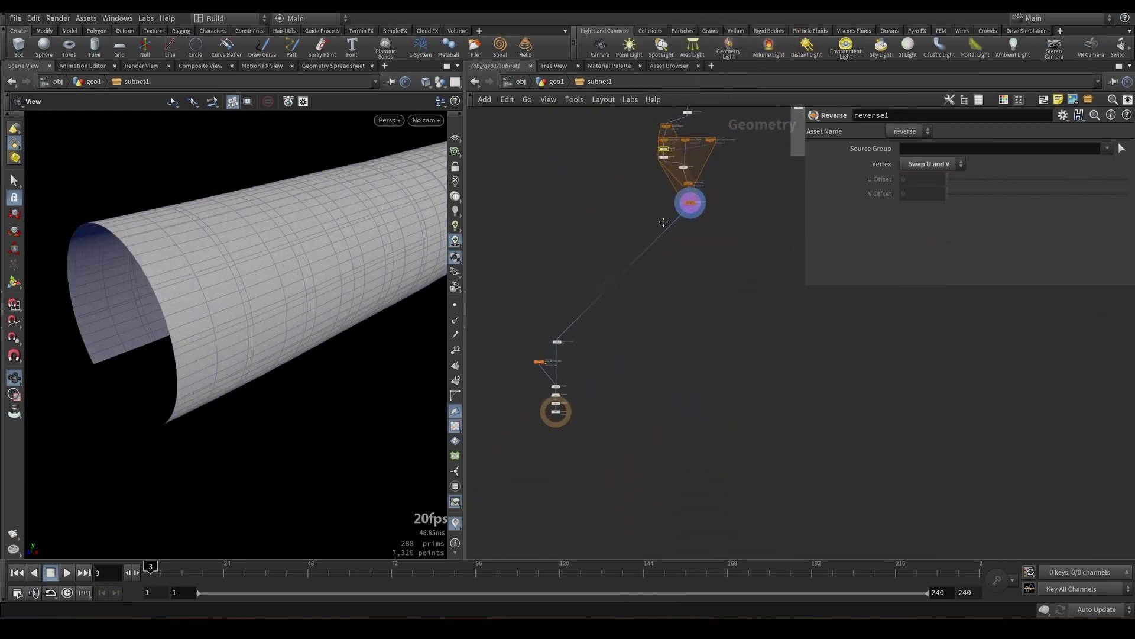
{"action": "scroll", "coordinate": [564, 335], "scroll_direction": "up", "scroll_amount": 5}
{"action": "left_click", "coordinate": [547, 364]}
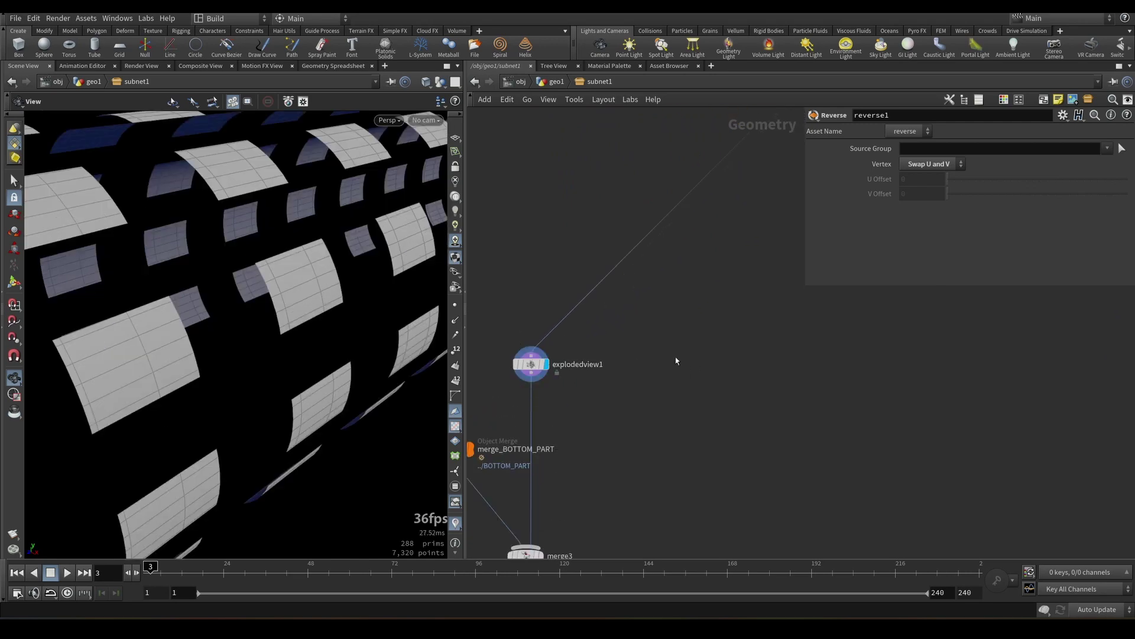
{"action": "left_click_drag", "start_coordinate": [225, 322], "coordinate": [266, 319]}
{"action": "scroll", "coordinate": [639, 324], "scroll_direction": "down", "scroll_amount": 4}
{"action": "middle_click_drag", "start_coordinate": [657, 327], "coordinate": [547, 381]}
{"action": "middle_click_drag", "start_coordinate": [717, 118], "coordinate": [646, 359]}
{"action": "scroll", "coordinate": [645, 359], "scroll_direction": "up", "scroll_amount": 3}
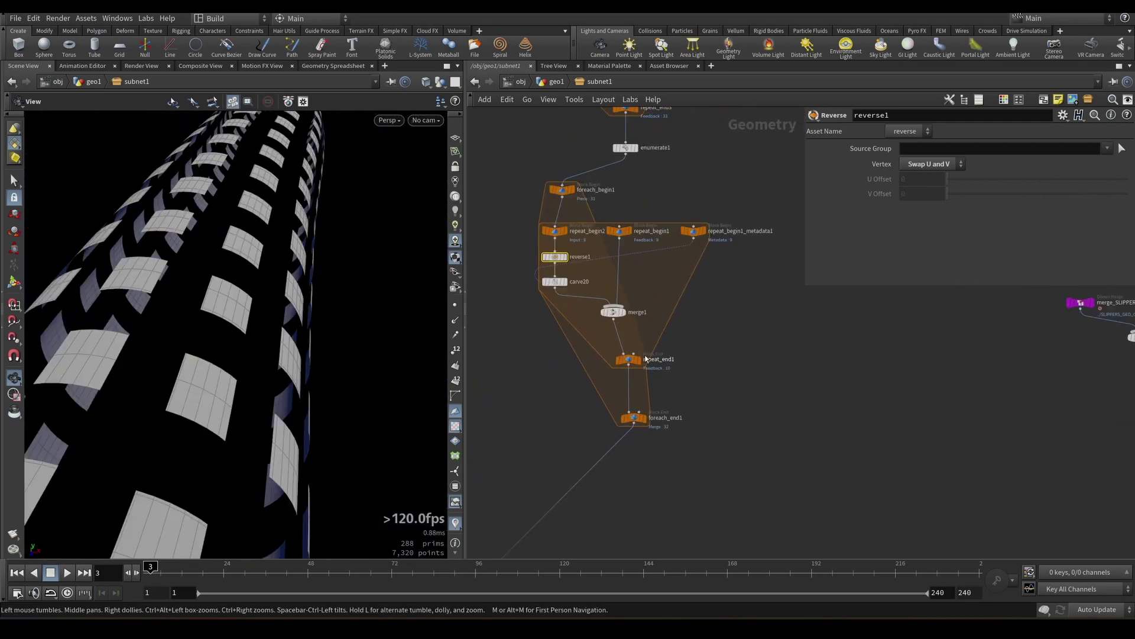
- Create a meta import node for foreach_begin1 and place it above repeat_begin1_metadata1
{"action": "scroll", "coordinate": [583, 127], "scroll_direction": "up", "scroll_amount": 3}
{"action": "left_click", "coordinate": [563, 194]}
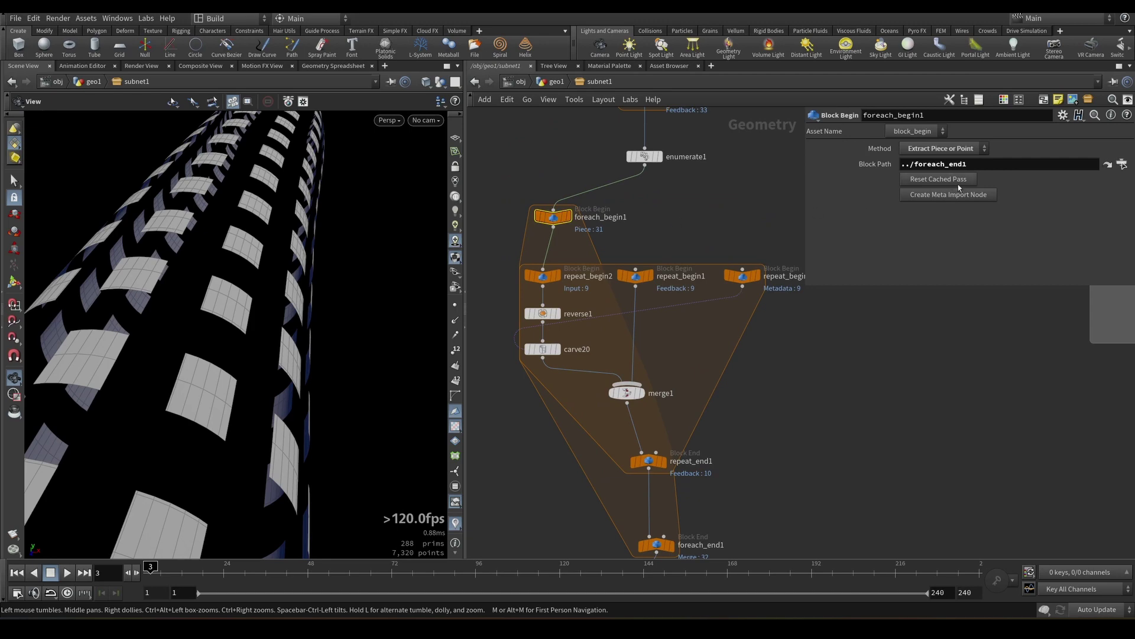
{"action": "left_click", "coordinate": [953, 199]}
{"action": "middle_click_drag", "start_coordinate": [754, 202], "coordinate": [719, 245]}
{"action": "left_click_drag", "start_coordinate": [361, 266], "coordinate": [272, 269]}
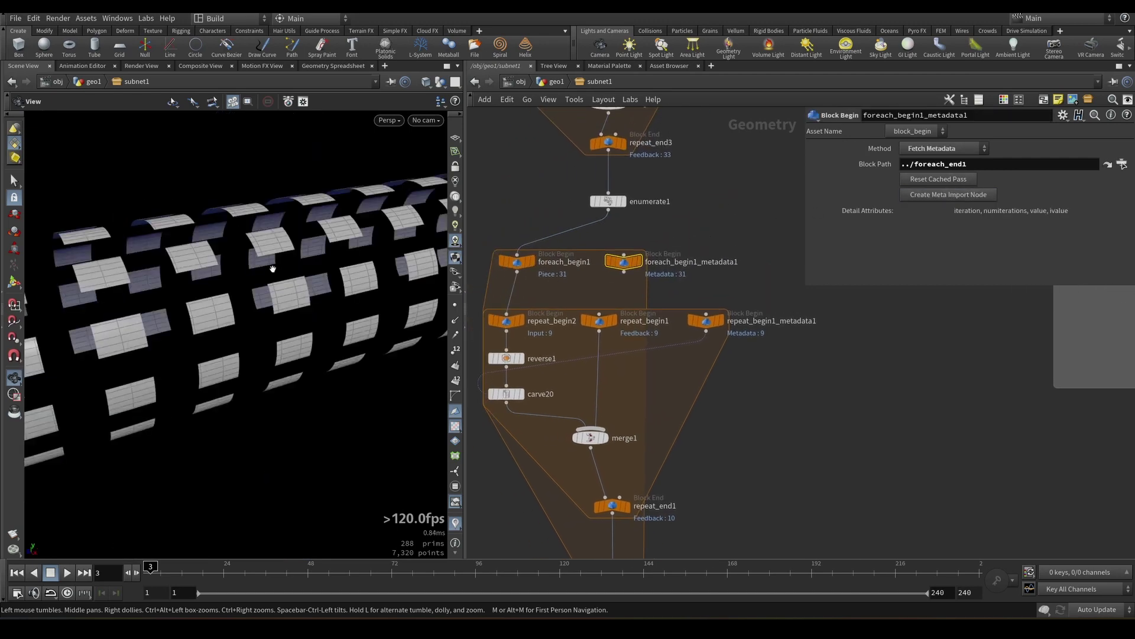
{"action": "scroll", "coordinate": [690, 199], "scroll_direction": "down", "scroll_amount": 2}
{"action": "left_click_drag", "start_coordinate": [633, 208], "coordinate": [695, 208]}
{"action": "middle_click_drag", "start_coordinate": [707, 215], "coordinate": [720, 178]}
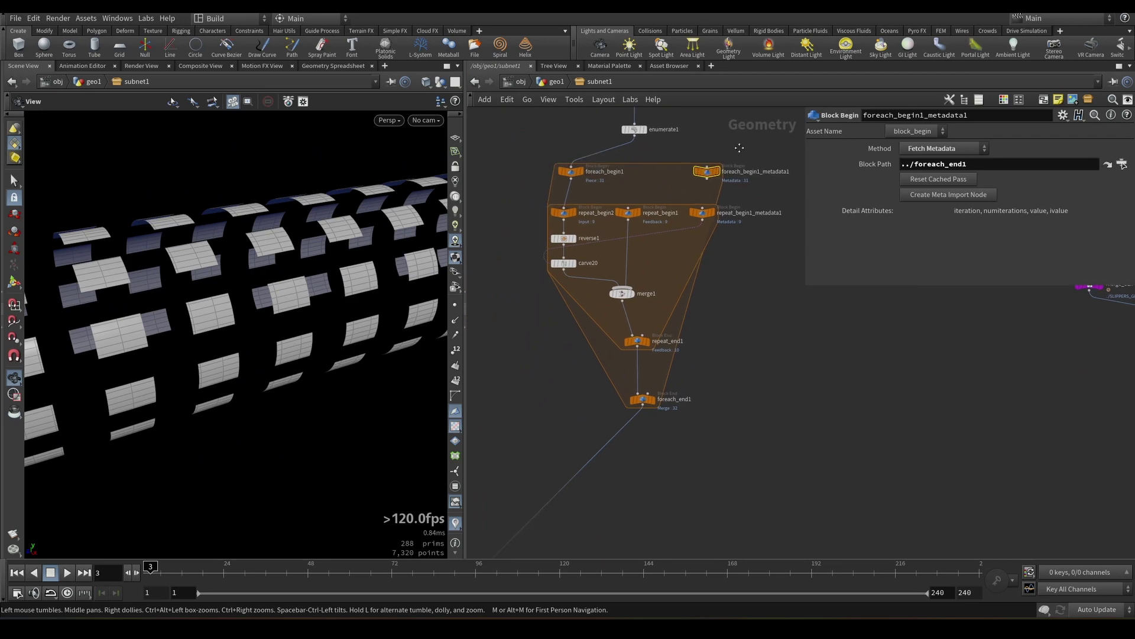
- Set repeat_end1's Iterations to 30
{"action": "scroll", "coordinate": [686, 201], "scroll_direction": "down", "scroll_amount": 1}
{"action": "scroll", "coordinate": [688, 294], "scroll_direction": "up", "scroll_amount": 3}
{"action": "left_click", "coordinate": [612, 335]}
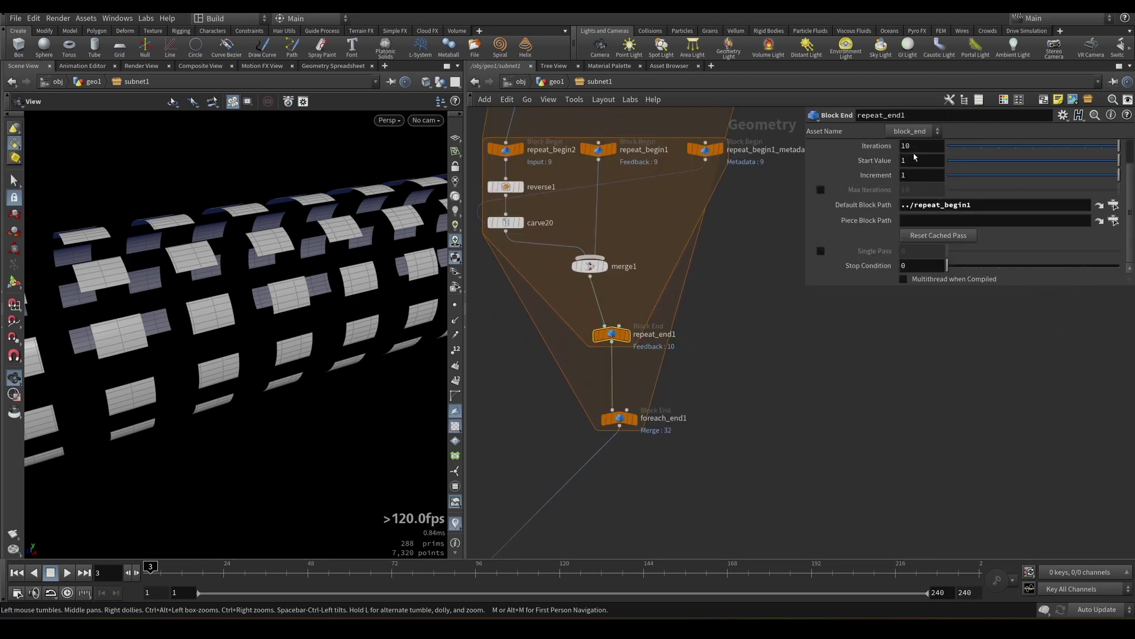
{"action": "middle_click_drag", "start_coordinate": [915, 148], "coordinate": [1024, 152]}
{"action": "scroll", "coordinate": [628, 245], "scroll_direction": "down", "scroll_amount": 1}
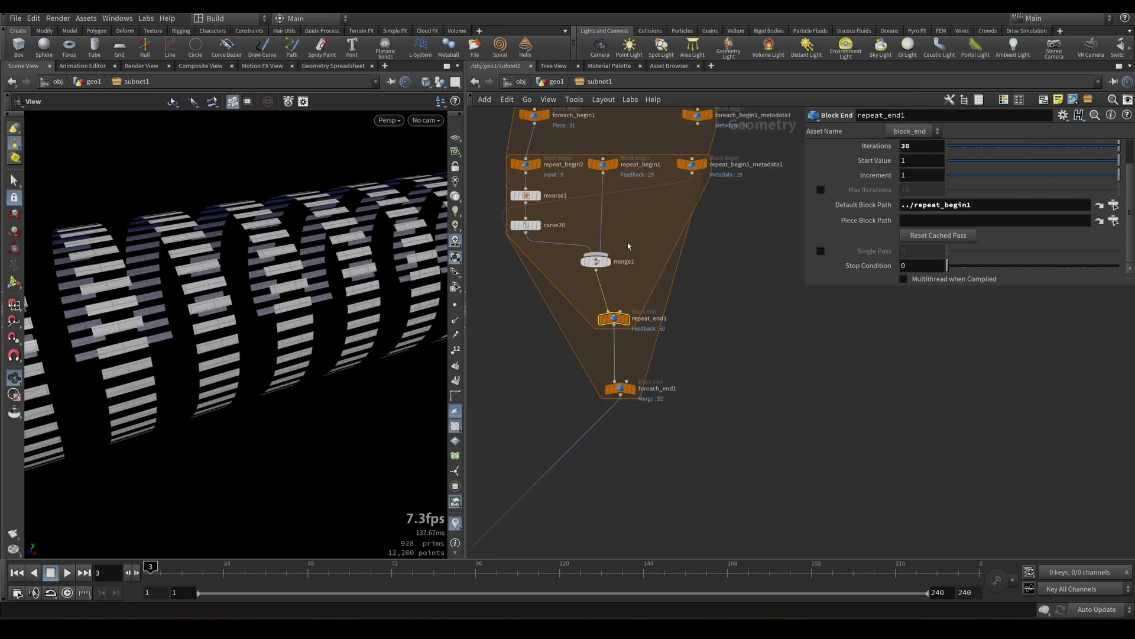
{"action": "scroll", "coordinate": [628, 247], "scroll_direction": "down", "scroll_amount": 1}
{"action": "middle_click_drag", "start_coordinate": [661, 246], "coordinate": [713, 232]}
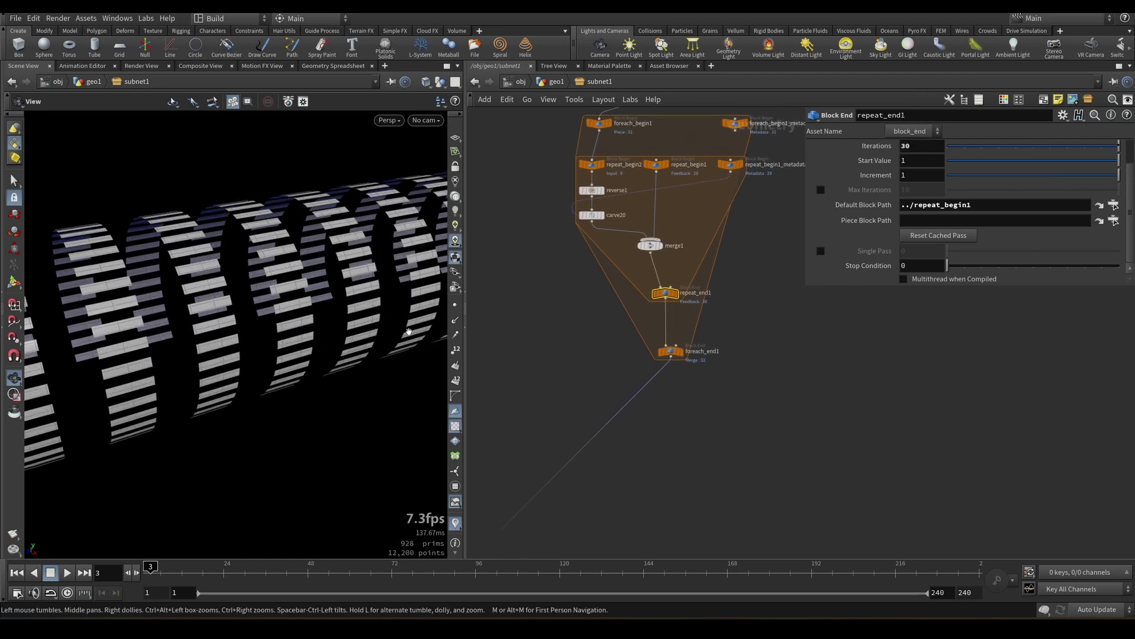
- Move the nested loop blocks down to make room beneath enumerate1, and search the node list for "com"
{"action": "scroll", "coordinate": [622, 345], "scroll_direction": "down", "scroll_amount": 2}
{"action": "left_click_drag", "start_coordinate": [755, 401], "coordinate": [655, 284]}
{"action": "scroll", "coordinate": [650, 278], "scroll_direction": "up", "scroll_amount": 2}
{"action": "key", "text": "Tab"}
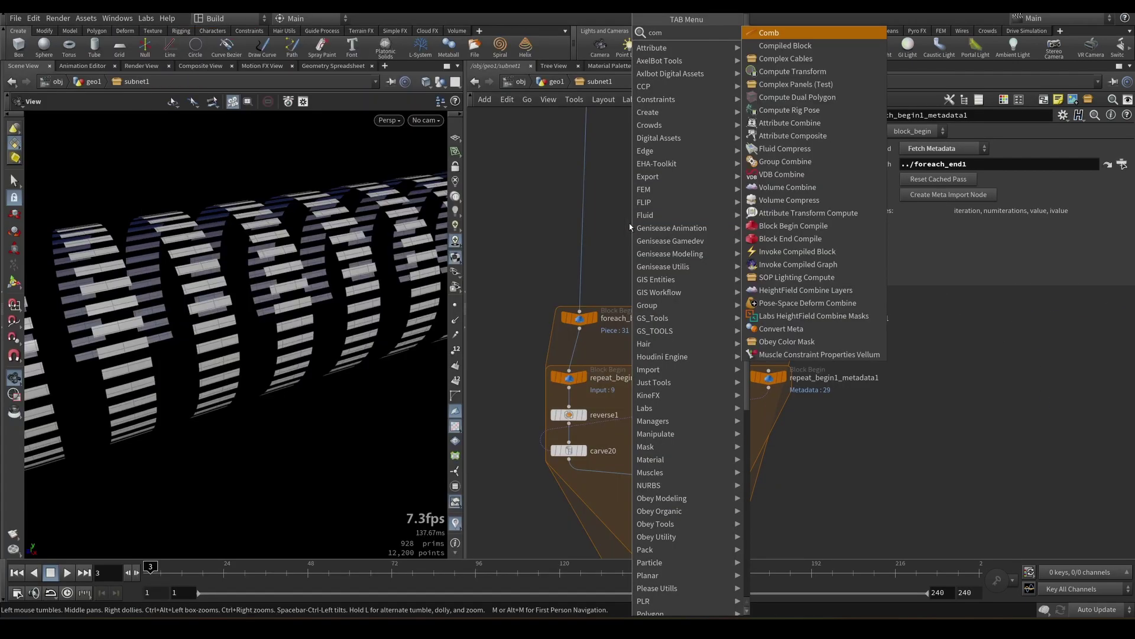
{"action": "key", "text": "Escape"}
- Open the network view's display options to examine the context-specific badges, and widen the network view
{"action": "key", "text": "d"}
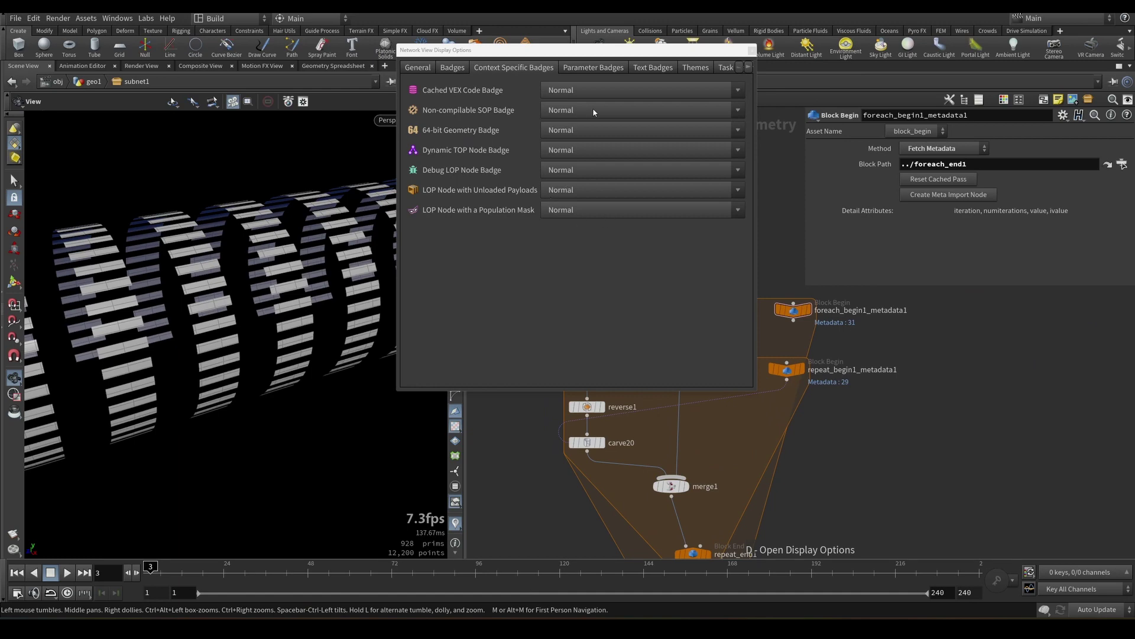
{"action": "scroll", "coordinate": [801, 206], "scroll_direction": "down", "scroll_amount": 5}
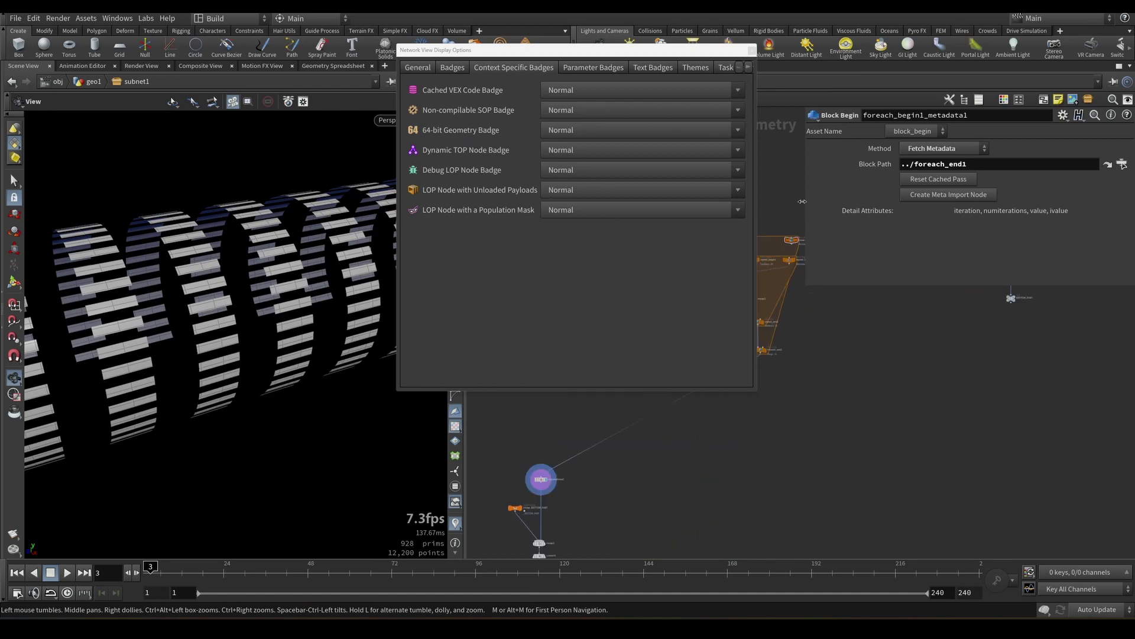
{"action": "left_click_drag", "start_coordinate": [802, 197], "coordinate": [877, 198]}
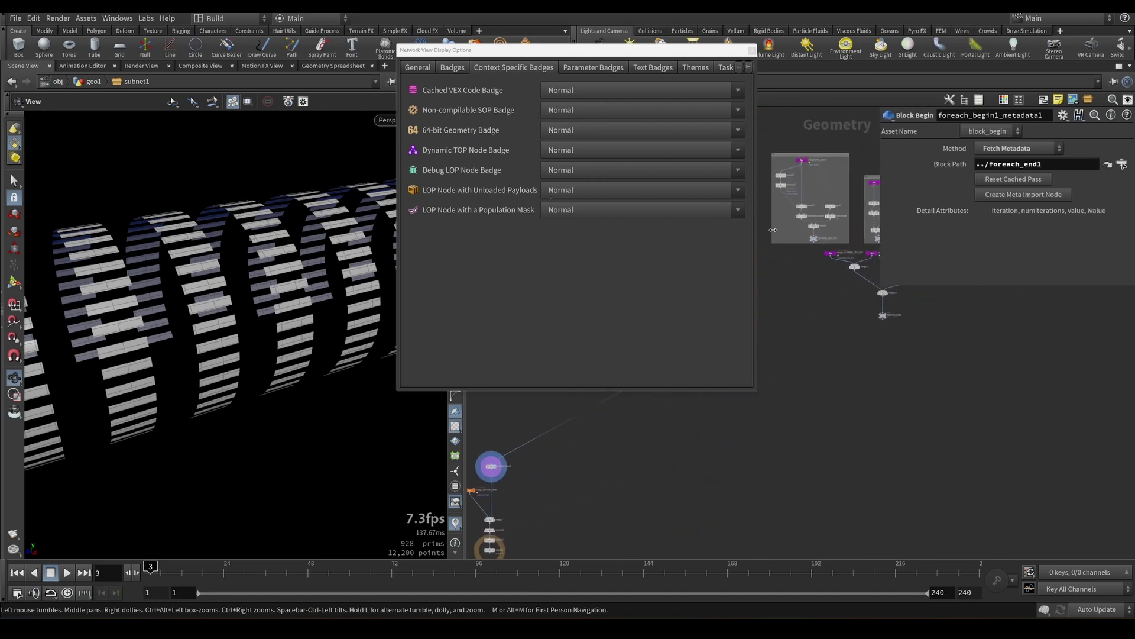
{"action": "scroll", "coordinate": [784, 253], "scroll_direction": "down", "scroll_amount": 2}
{"action": "middle_click_drag", "start_coordinate": [784, 260], "coordinate": [824, 267]}
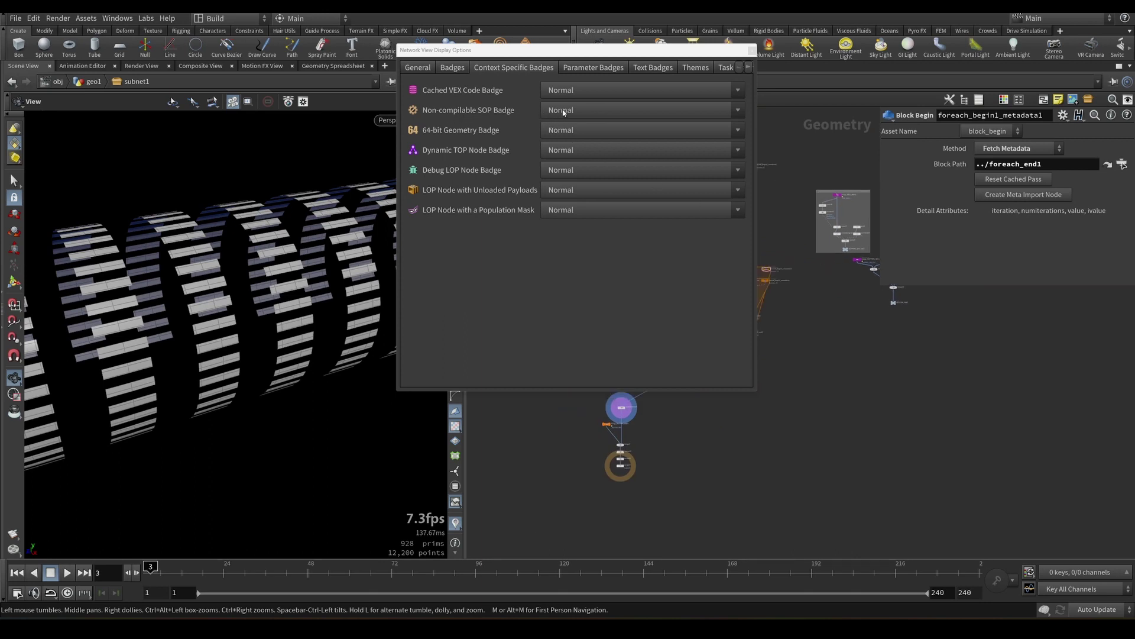
{"action": "left_click", "coordinate": [752, 51]}
- Set the Non-compilable SOP Badge to Normal in the network display options and examine the badge on merge_RAIL_BASE1
{"action": "key", "text": "d"}
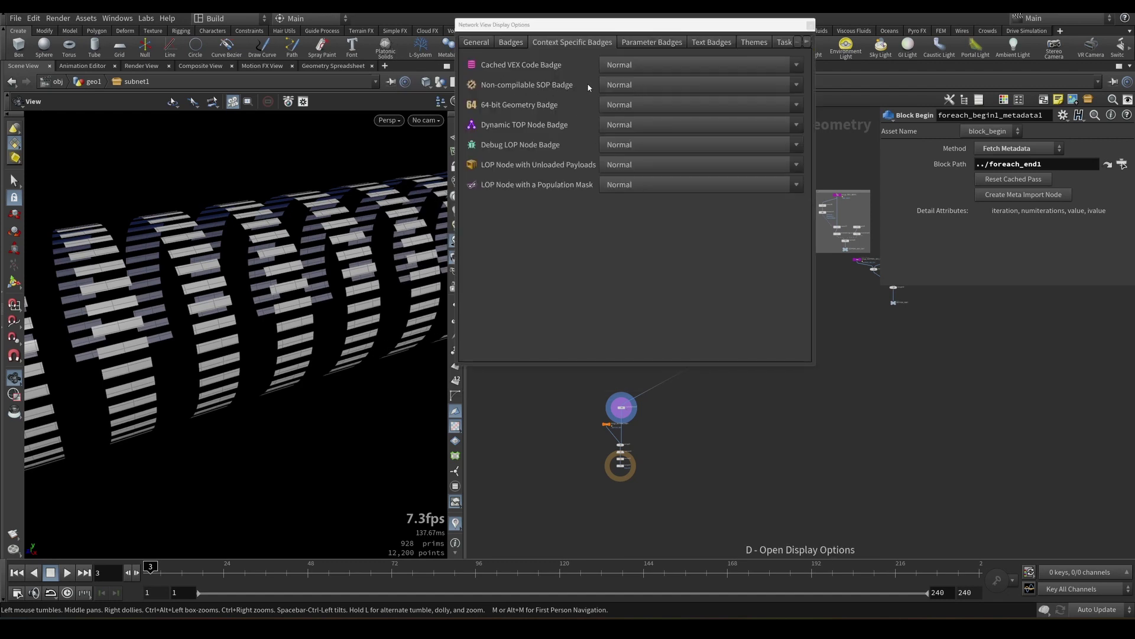
{"action": "left_click", "coordinate": [621, 85]}
{"action": "left_click", "coordinate": [517, 83]}
{"action": "left_click", "coordinate": [619, 89]}
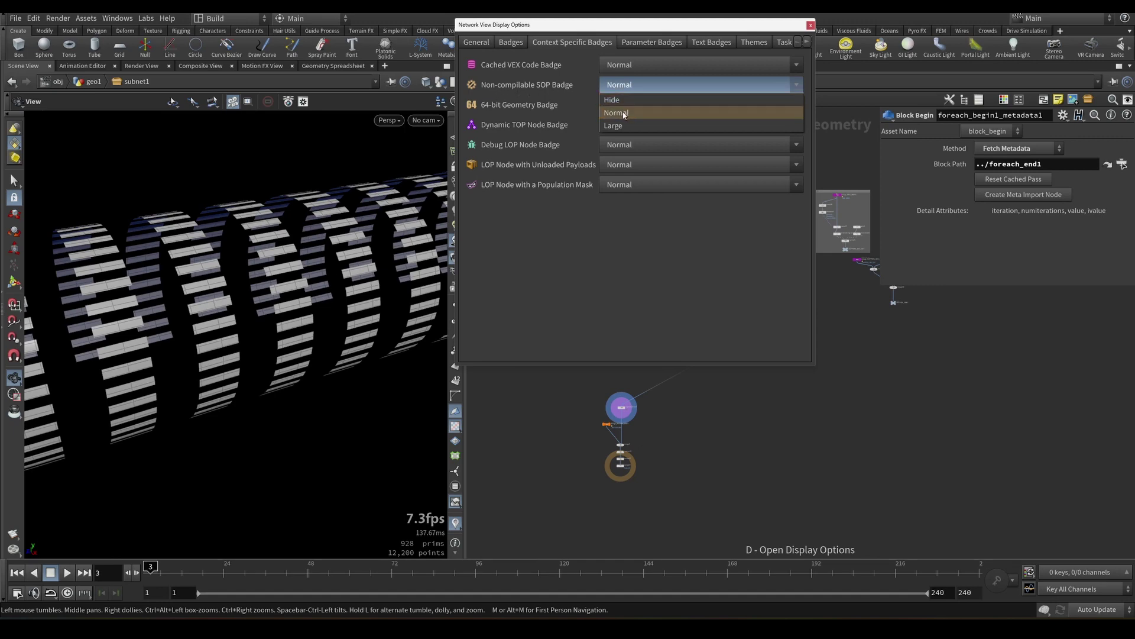
{"action": "left_click", "coordinate": [627, 115]}
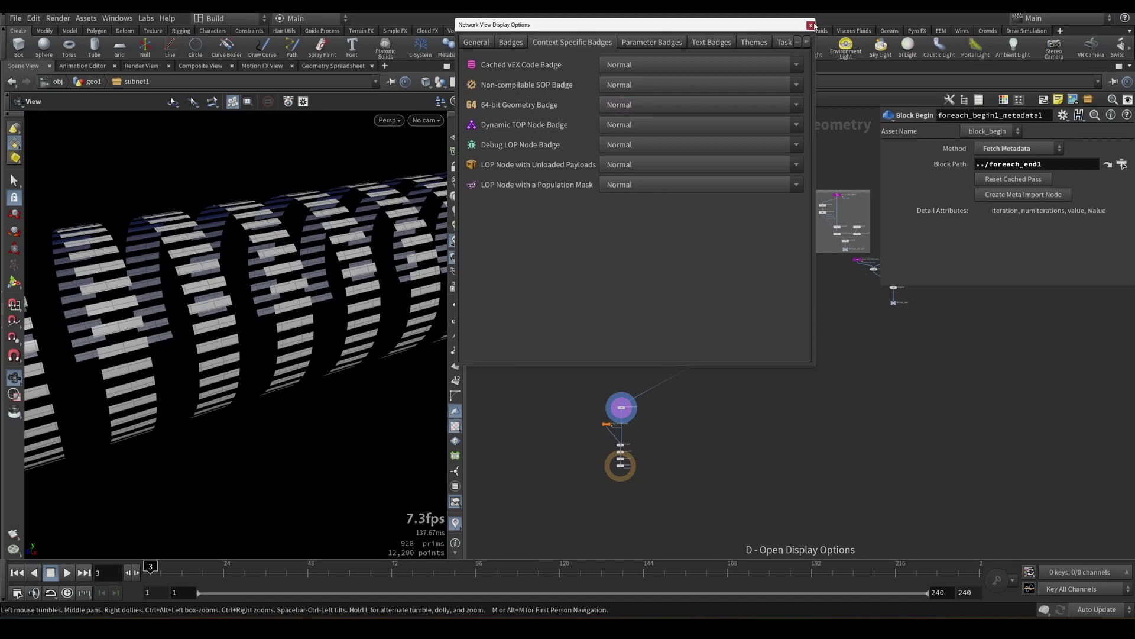
{"action": "left_click", "coordinate": [812, 25]}
{"action": "scroll", "coordinate": [597, 256], "scroll_direction": "up", "scroll_amount": 10}
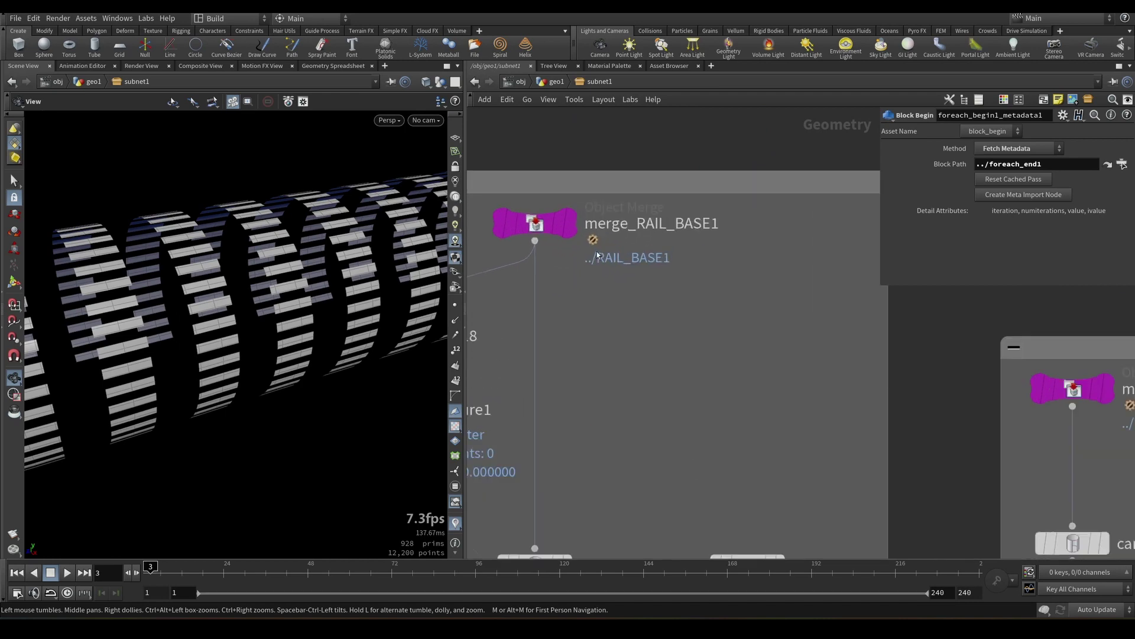
{"action": "scroll", "coordinate": [598, 256], "scroll_direction": "up", "scroll_amount": 4}
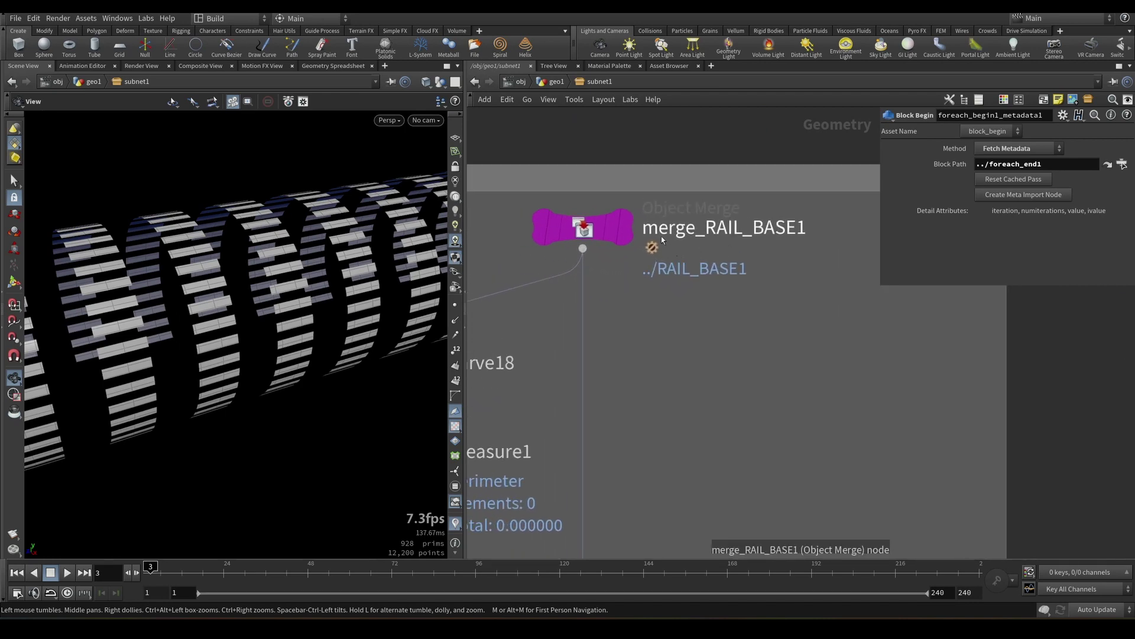
- Check the nodes inside the nested loops, including reverse1 and carve20, for the non-compilable badge shown on merge_RAIL_BASE1
{"action": "left_click_drag", "start_coordinate": [701, 254], "coordinate": [645, 242]}
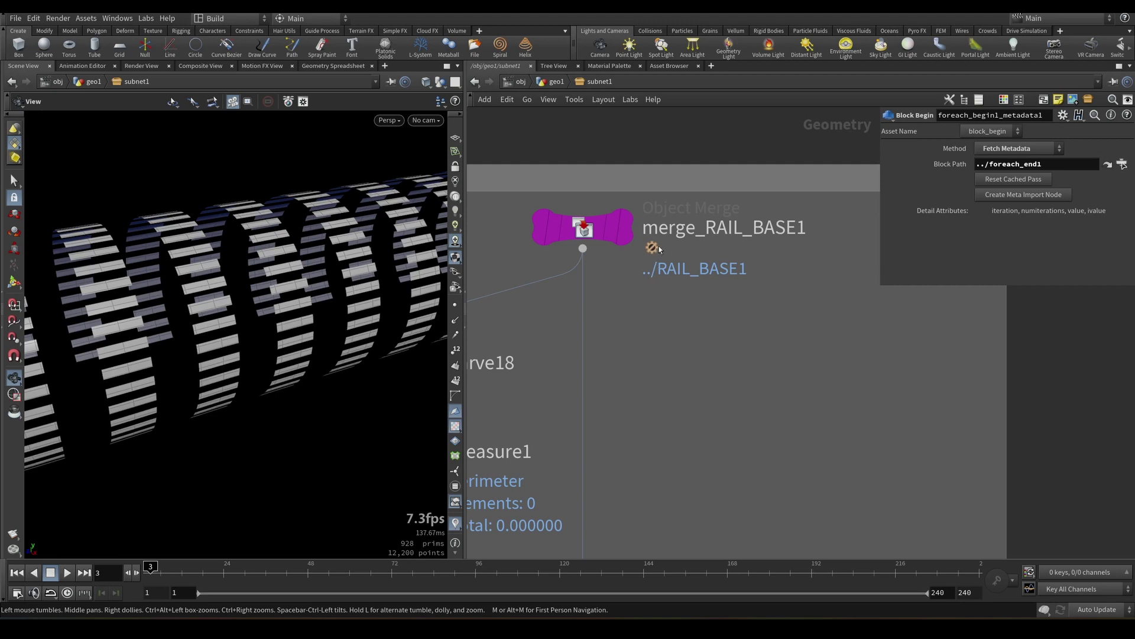
{"action": "scroll", "coordinate": [659, 250], "scroll_direction": "down", "scroll_amount": 12}
{"action": "middle_click_drag", "start_coordinate": [559, 291], "coordinate": [651, 240]}
{"action": "scroll", "coordinate": [639, 240], "scroll_direction": "up", "scroll_amount": 3}
{"action": "middle_click_drag", "start_coordinate": [620, 279], "coordinate": [634, 152]}
{"action": "scroll", "coordinate": [651, 207], "scroll_direction": "up", "scroll_amount": 5}
{"action": "scroll", "coordinate": [628, 229], "scroll_direction": "up", "scroll_amount": 3}
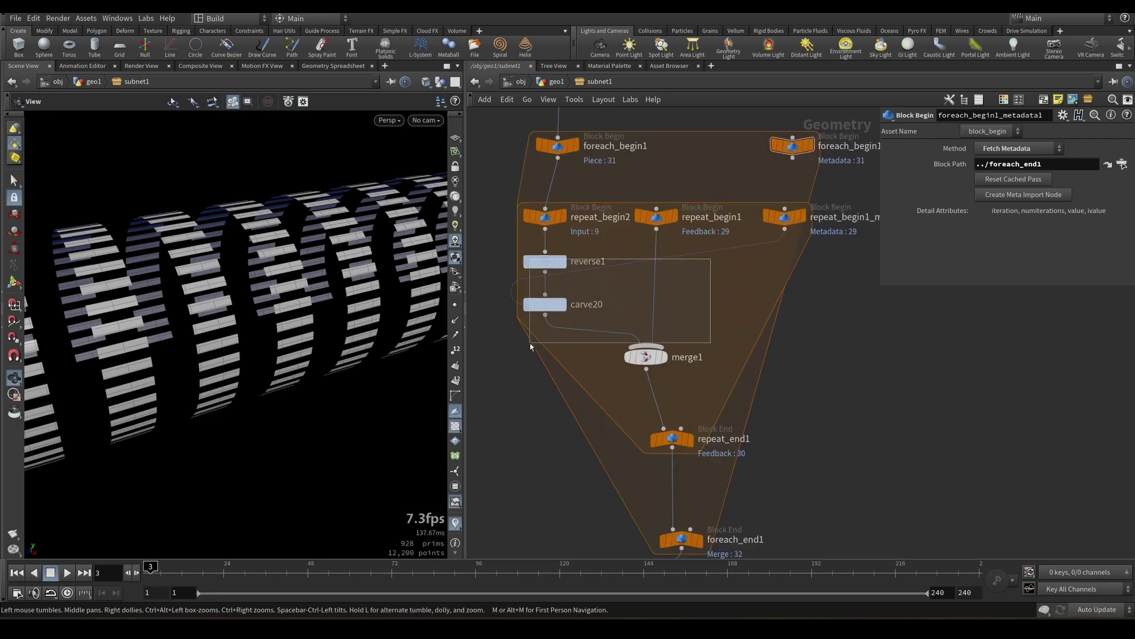
{"action": "left_click_drag", "start_coordinate": [531, 347], "coordinate": [530, 344]}
{"action": "middle_click_drag", "start_coordinate": [713, 277], "coordinate": [724, 233]}
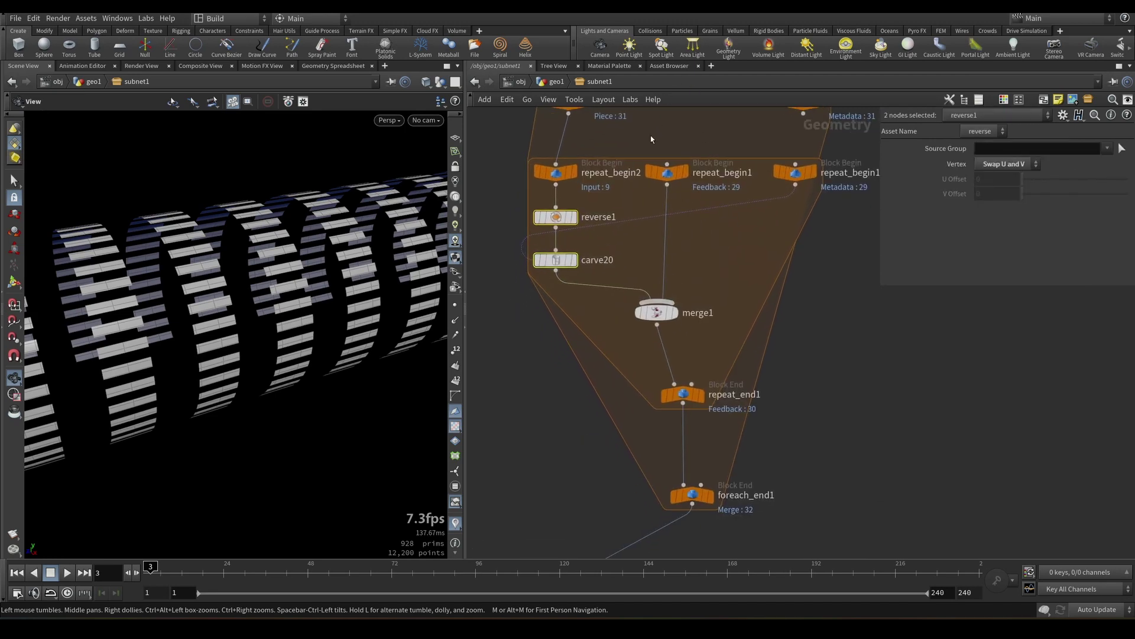
- Add a Compiled Block around the nested loops, with its begin above foreach_begin1 and its end below foreach_end1
{"action": "scroll", "coordinate": [651, 139], "scroll_direction": "down", "scroll_amount": 5}
{"action": "left_click", "coordinate": [658, 155]}
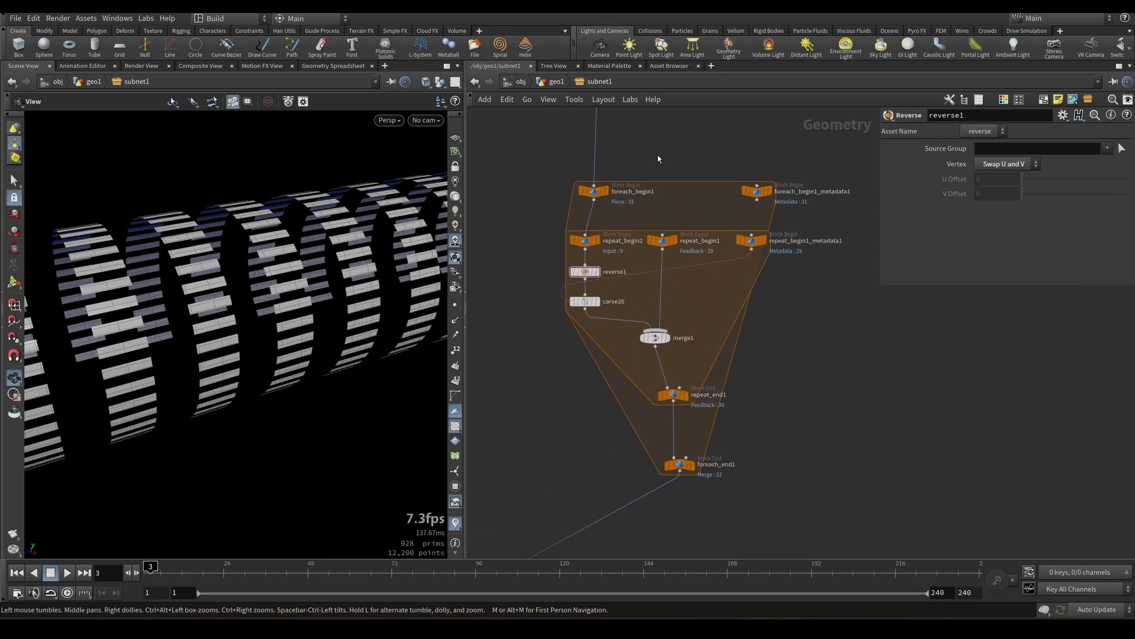
{"action": "mouse_move", "coordinate": [658, 155]}
{"action": "middle_mouse_down"}
{"action": "mouse_move", "coordinate": [587, 148]}
{"action": "mouse_move", "coordinate": [612, 137]}
{"action": "mouse_move", "coordinate": [647, 168]}
{"action": "middle_mouse_up"}
{"action": "key", "text": "Tab"}
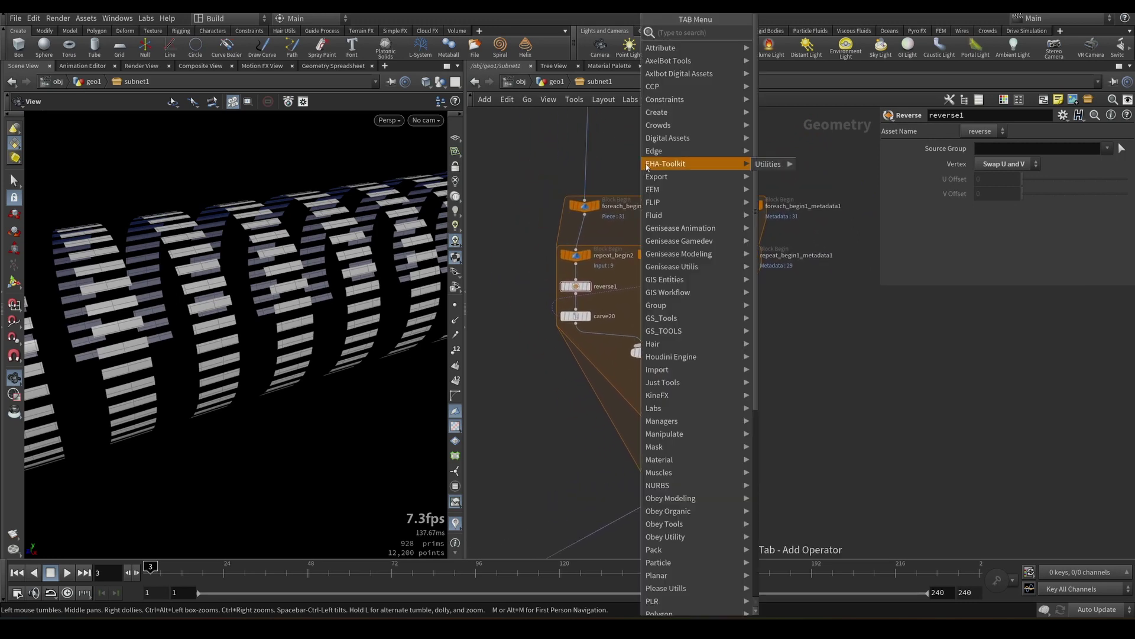
{"action": "type", "text": "compil"}
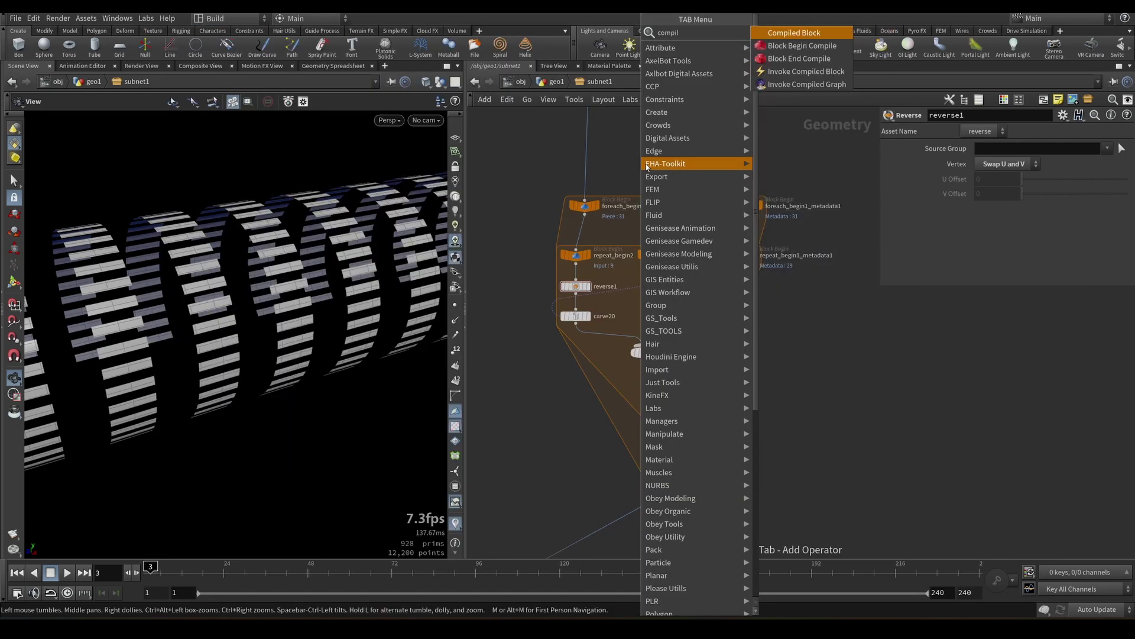
{"action": "key", "text": "Return"}
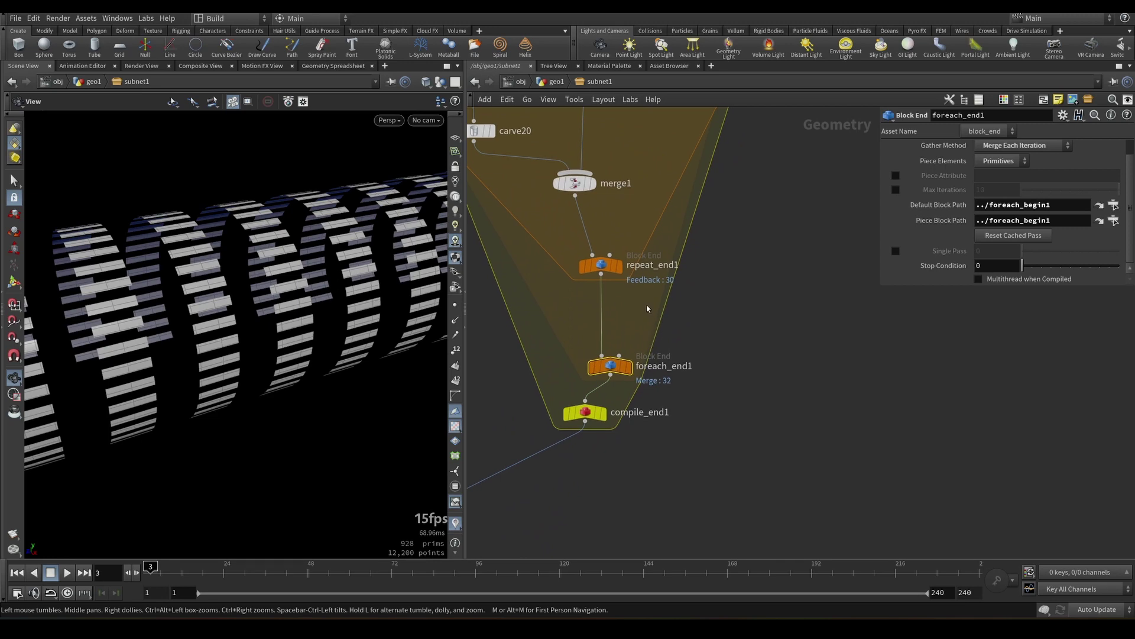
- Enable Multithread when Compiled on both repeat_end1 and foreach_end1
{"action": "left_click_drag", "start_coordinate": [647, 308], "coordinate": [565, 263], "text": "shift"}
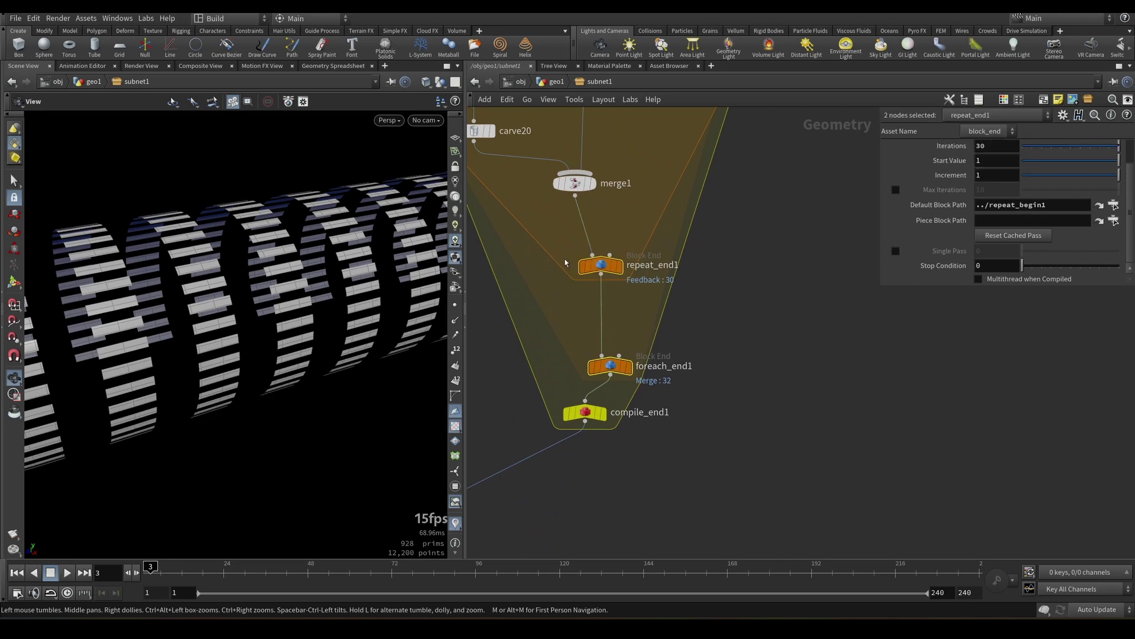
{"action": "left_click", "coordinate": [979, 279]}
{"action": "left_click", "coordinate": [799, 300]}
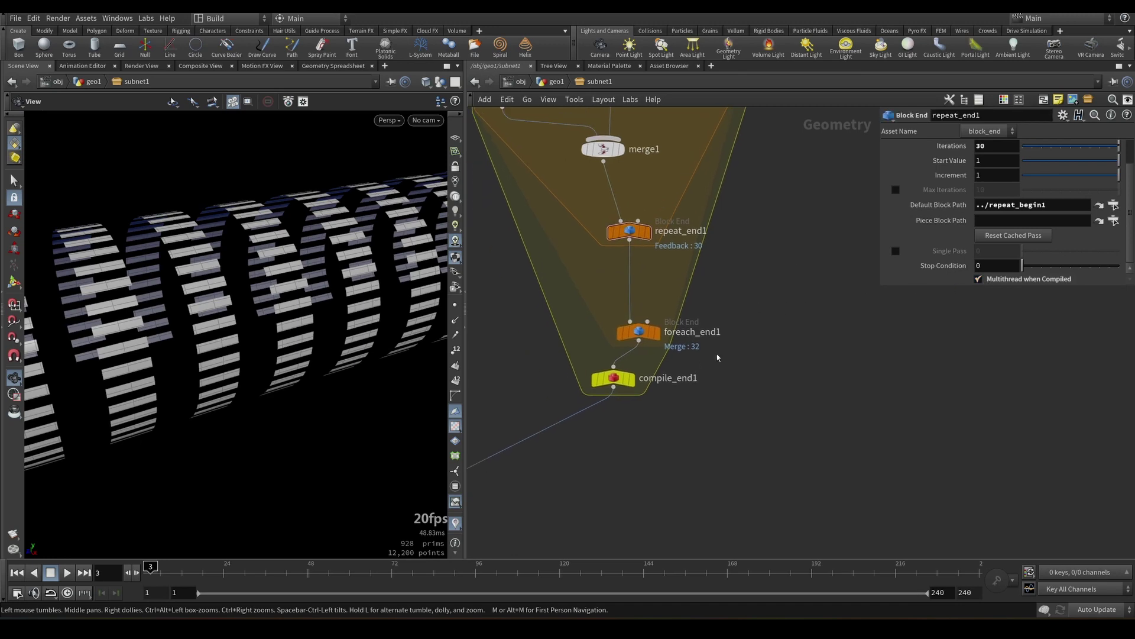
- Display compile_end1 and review the parameters of compile_end1, foreach_end1 and carve20
{"action": "left_click", "coordinate": [624, 380]}
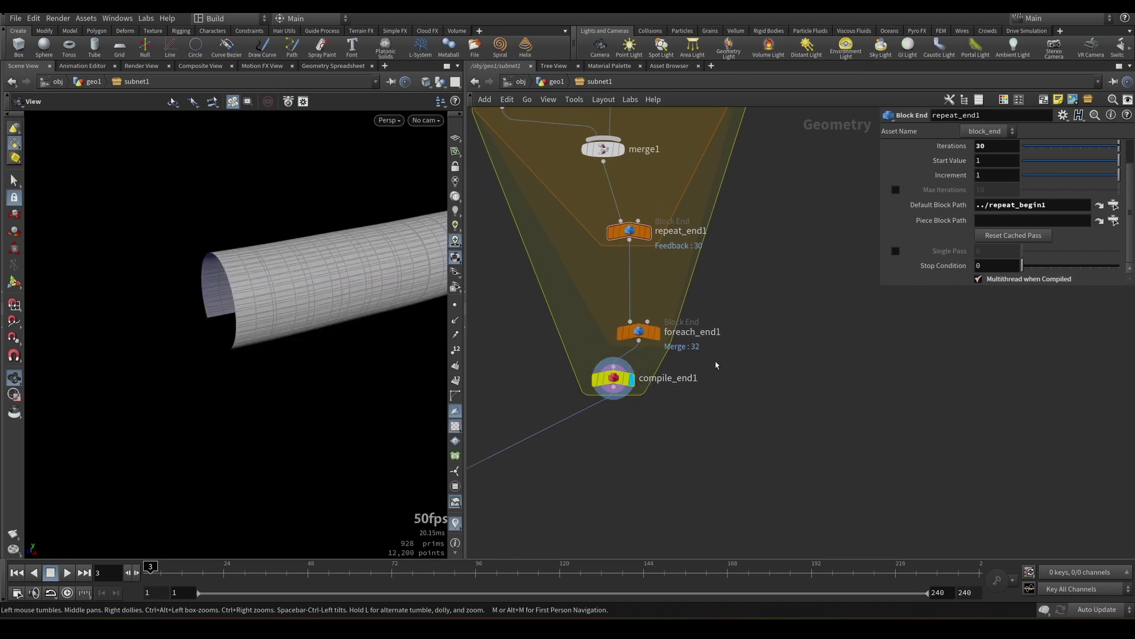
{"action": "left_click", "coordinate": [621, 378]}
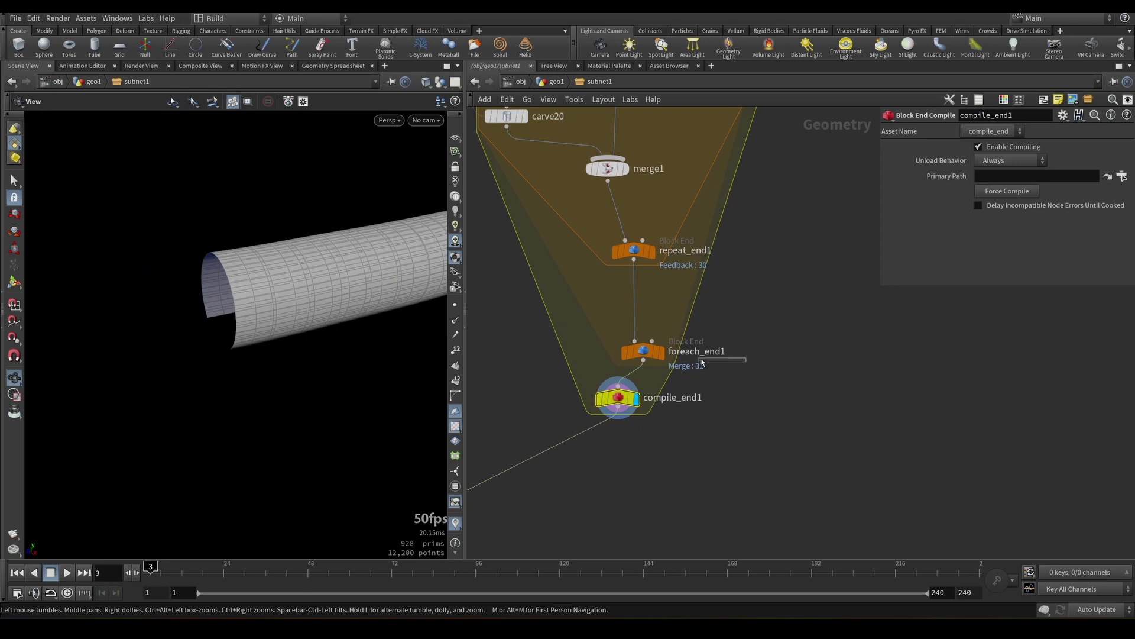
{"action": "left_click", "coordinate": [701, 361]}
{"action": "scroll", "coordinate": [662, 331], "scroll_direction": "up", "scroll_amount": 2}
{"action": "scroll", "coordinate": [682, 330], "scroll_direction": "down", "scroll_amount": 5}
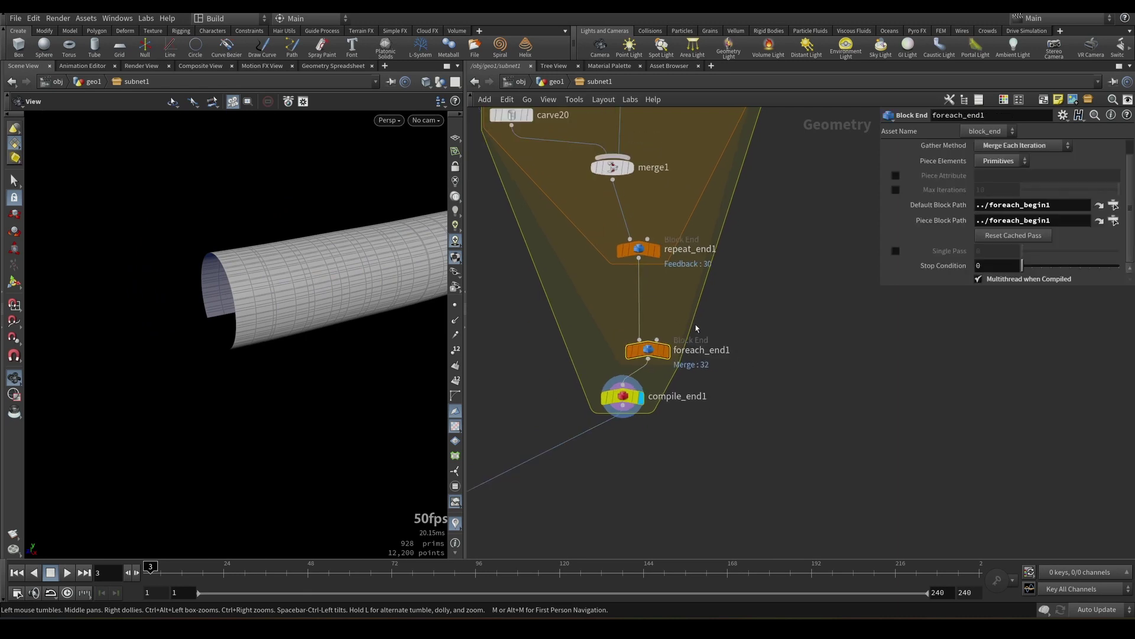
{"action": "middle_click_drag", "start_coordinate": [686, 367], "coordinate": [673, 367]}
{"action": "scroll", "coordinate": [591, 254], "scroll_direction": "up", "scroll_amount": 5}
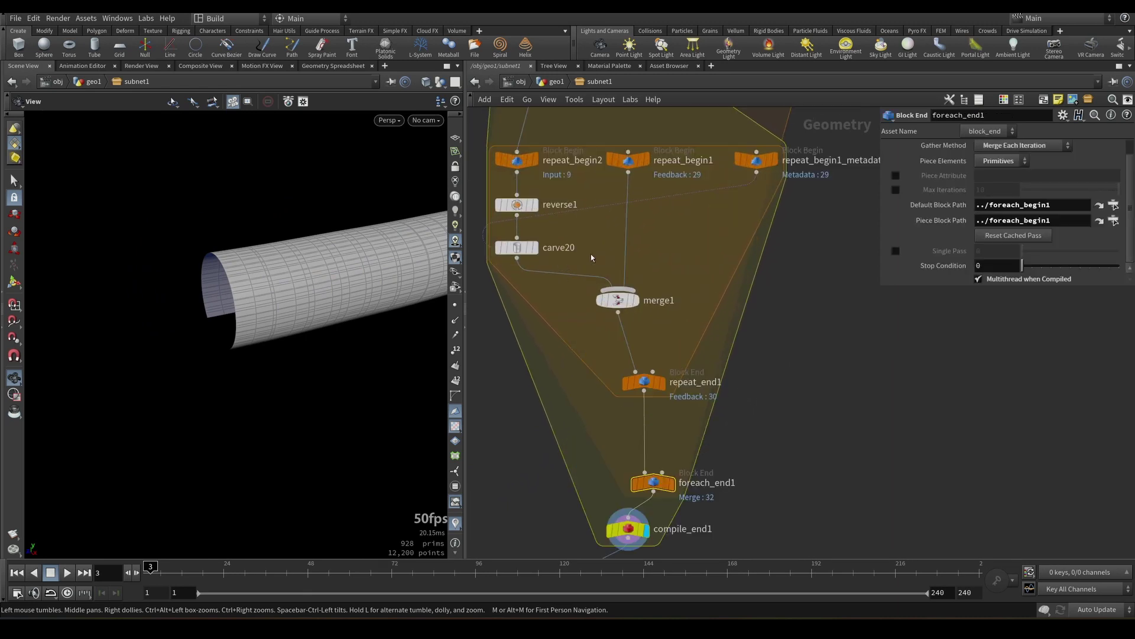
{"action": "left_click", "coordinate": [513, 242]}
{"action": "scroll", "coordinate": [590, 273], "scroll_direction": "down", "scroll_amount": 3}
{"action": "middle_click_drag", "start_coordinate": [591, 273], "coordinate": [616, 296]}
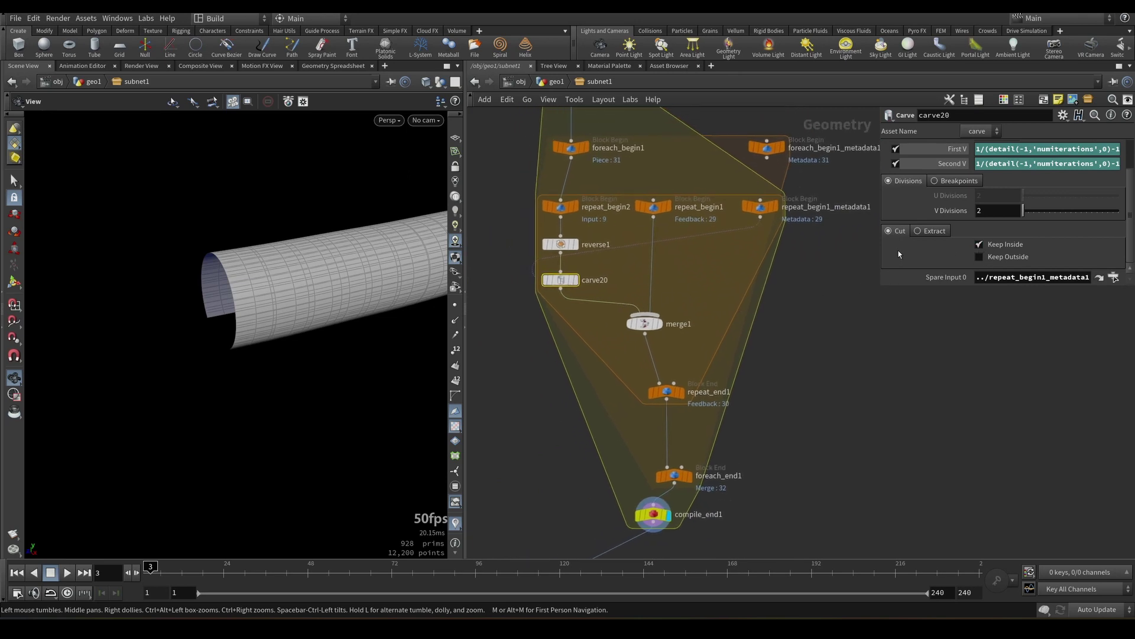
- Set repeat_end1's Iterations to 88
{"action": "middle_click_drag", "start_coordinate": [777, 301], "coordinate": [779, 254]}
{"action": "left_click_drag", "start_coordinate": [751, 310], "coordinate": [653, 371]}
{"action": "middle_click_drag", "start_coordinate": [985, 150], "coordinate": [1006, 144]}
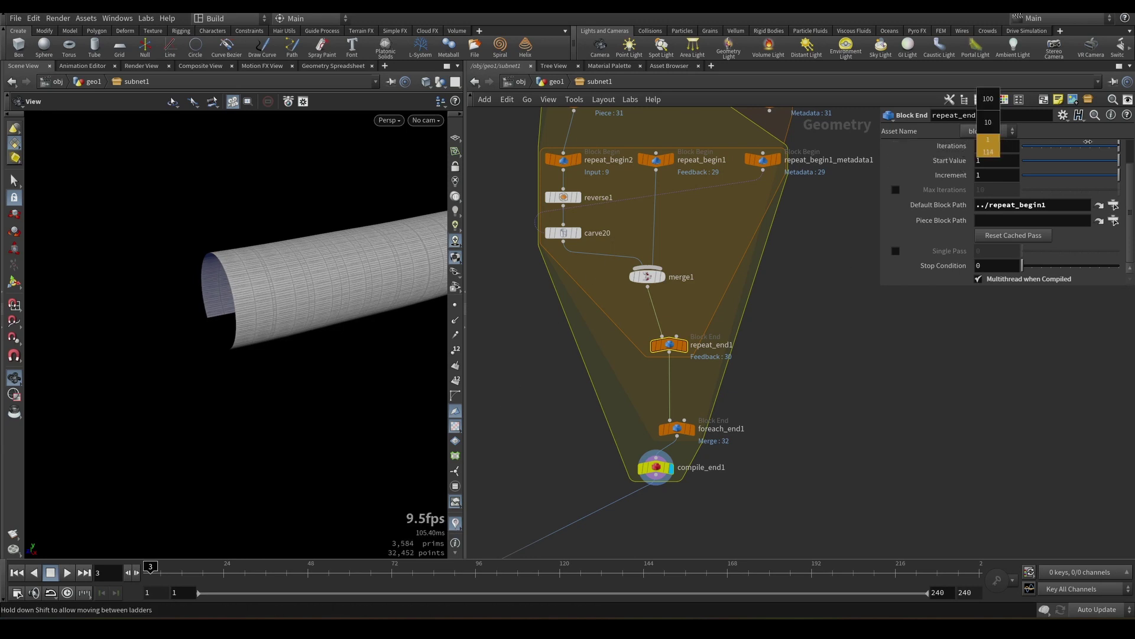
{"action": "middle_click_drag", "start_coordinate": [990, 150], "coordinate": [988, 150]}
{"action": "scroll", "coordinate": [813, 293], "scroll_direction": "down", "scroll_amount": 5}
{"action": "scroll", "coordinate": [814, 293], "scroll_direction": "up", "scroll_amount": 6}
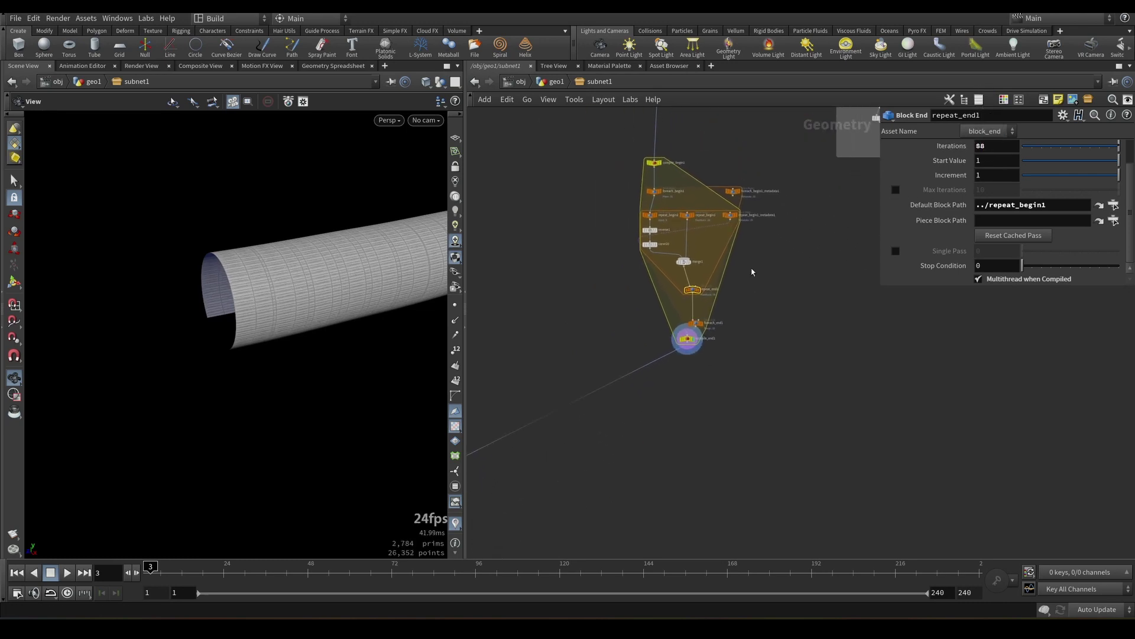
- Examine the compiled node chain from compile_begin1 through the nested loops down to compile_end1
{"action": "middle_click_drag", "start_coordinate": [617, 369], "coordinate": [629, 377]}
{"action": "middle_click_drag", "start_coordinate": [556, 252], "coordinate": [547, 298]}
{"action": "scroll", "coordinate": [683, 247], "scroll_direction": "up", "scroll_amount": 3}
{"action": "scroll", "coordinate": [695, 257], "scroll_direction": "down", "scroll_amount": 4}
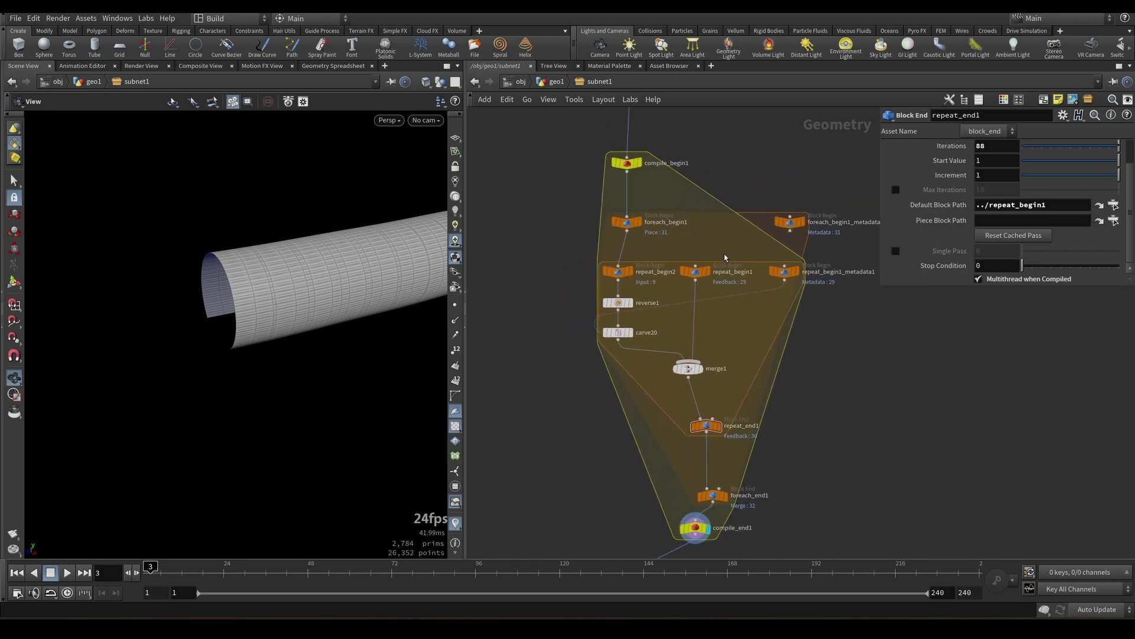
{"action": "middle_click_drag", "start_coordinate": [727, 247], "coordinate": [652, 153]}
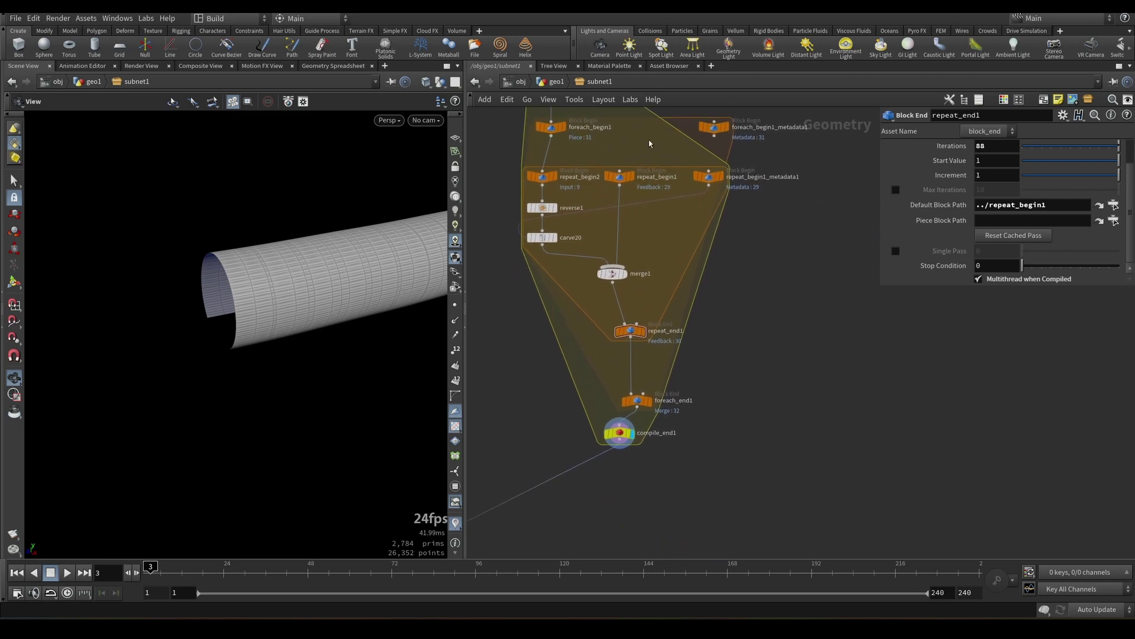
{"action": "scroll", "coordinate": [647, 195], "scroll_direction": "up", "scroll_amount": 2}
{"action": "scroll", "coordinate": [648, 209], "scroll_direction": "up", "scroll_amount": 1}
{"action": "middle_click_drag", "start_coordinate": [659, 250], "coordinate": [680, 112]}
{"action": "scroll", "coordinate": [712, 272], "scroll_direction": "down", "scroll_amount": 4}
{"action": "middle_click_drag", "start_coordinate": [731, 277], "coordinate": [788, 280]}
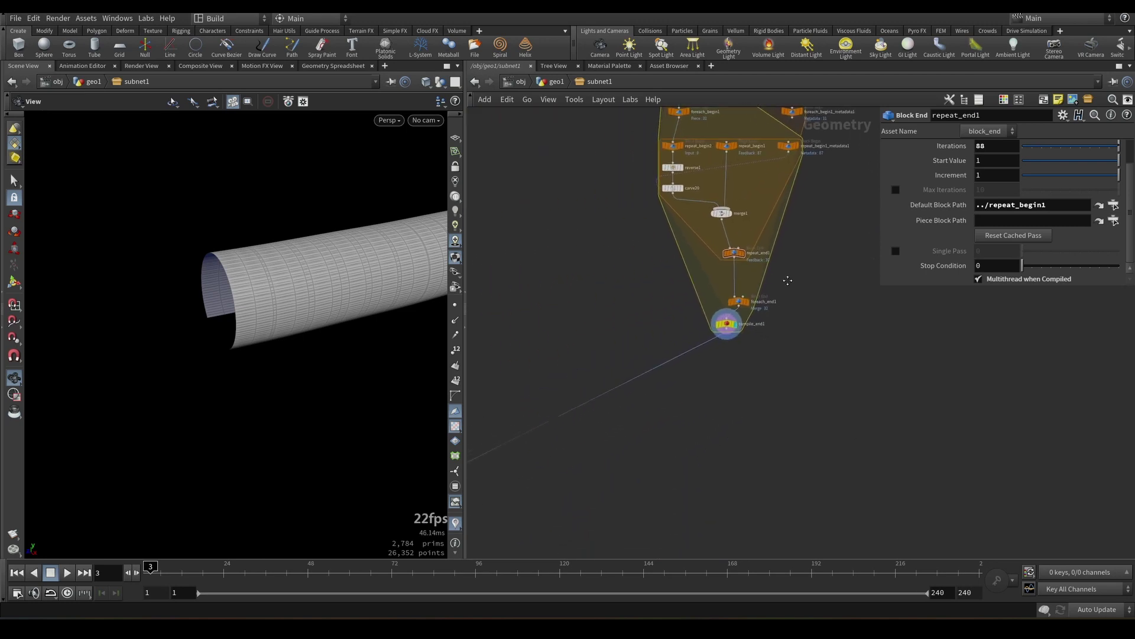
- Display the exploded view node directly downstream of compile_end1
{"action": "scroll", "coordinate": [641, 266], "scroll_direction": "down", "scroll_amount": 4}
{"action": "scroll", "coordinate": [498, 399], "scroll_direction": "up", "scroll_amount": 4}
{"action": "left_click", "coordinate": [529, 371]}
{"action": "scroll", "coordinate": [659, 272], "scroll_direction": "down", "scroll_amount": 3}
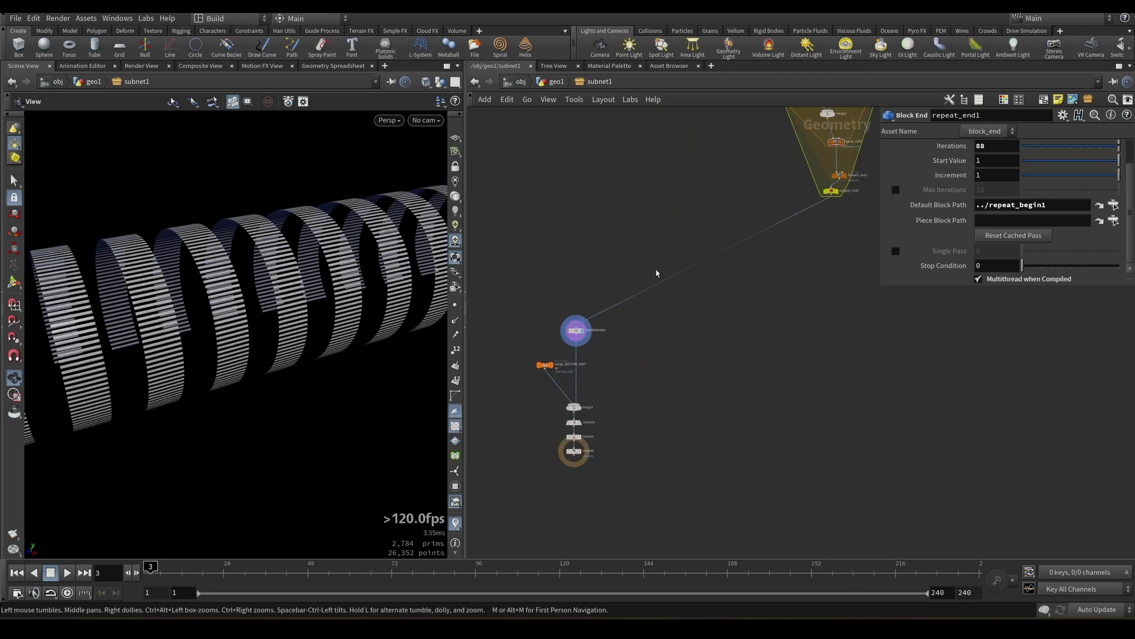
- Set repeat_end1's Iterations to 14
{"action": "middle_click_drag", "start_coordinate": [851, 127], "coordinate": [689, 218]}
{"action": "scroll", "coordinate": [690, 218], "scroll_direction": "up", "scroll_amount": 5}
{"action": "middle_click_drag", "start_coordinate": [1002, 142], "coordinate": [941, 143]}
{"action": "mouse_move", "coordinate": [602, 175]}
{"action": "middle_mouse_down"}
{"action": "mouse_move", "coordinate": [578, 181]}
{"action": "mouse_move", "coordinate": [603, 179]}
{"action": "middle_mouse_up"}
{"action": "scroll", "coordinate": [764, 159], "scroll_direction": "down", "scroll_amount": 3}
{"action": "middle_click_drag", "start_coordinate": [763, 158], "coordinate": [737, 251]}
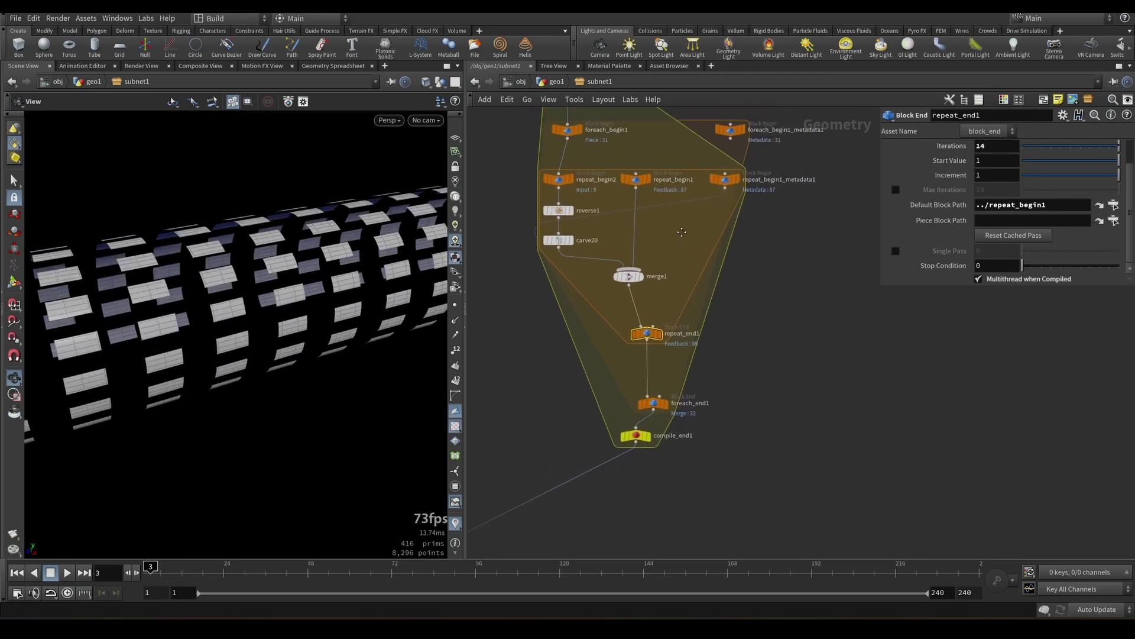
- Add a Float parameter named unit with the label Unit to carve20's parameter interface
{"action": "scroll", "coordinate": [601, 218], "scroll_direction": "up", "scroll_amount": 5}
{"action": "left_click", "coordinate": [527, 260]}
{"action": "middle_click_drag", "start_coordinate": [524, 274], "coordinate": [613, 291]}
{"action": "middle_click_drag", "start_coordinate": [689, 267], "coordinate": [723, 291]}
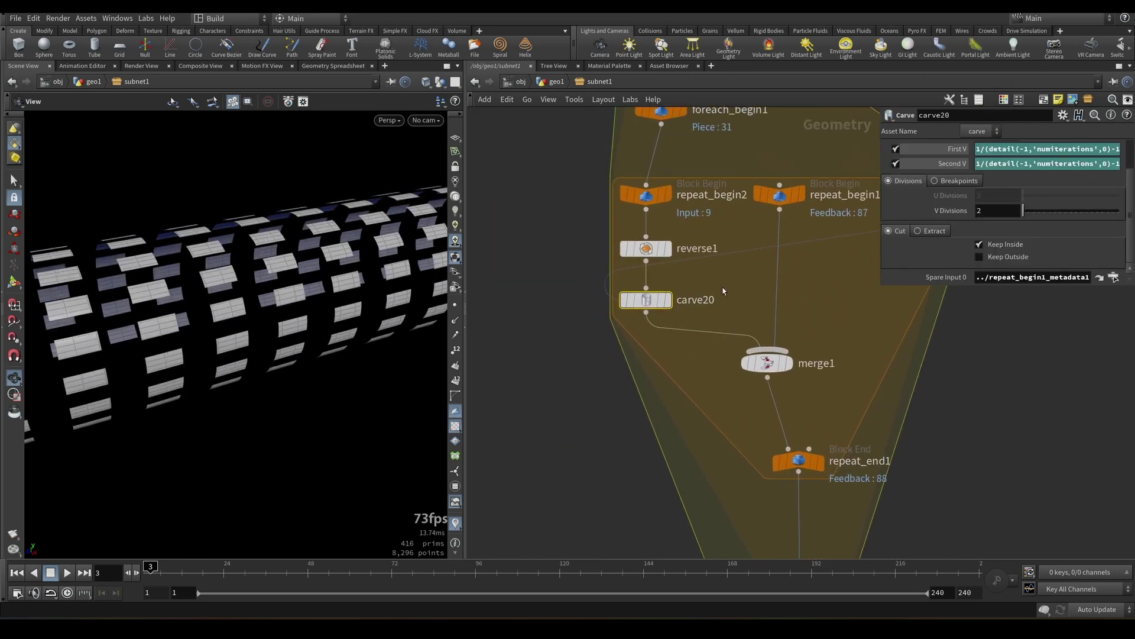
{"action": "left_click", "coordinate": [1062, 115]}
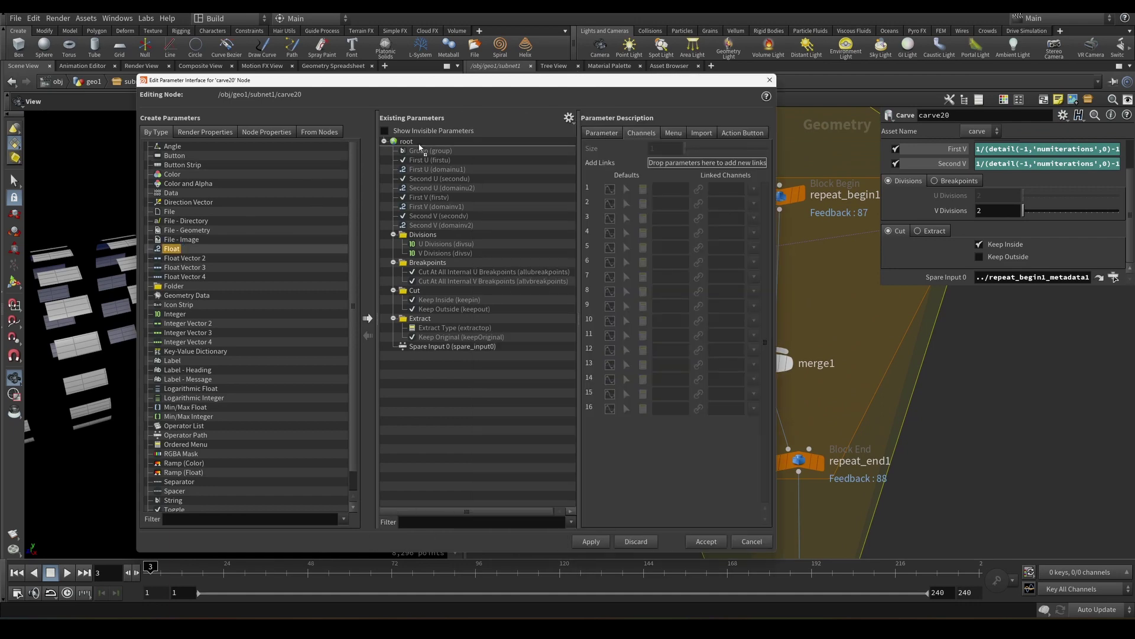
{"action": "left_click_drag", "start_coordinate": [172, 248], "coordinate": [420, 147]}
{"action": "left_click", "coordinate": [602, 133]}
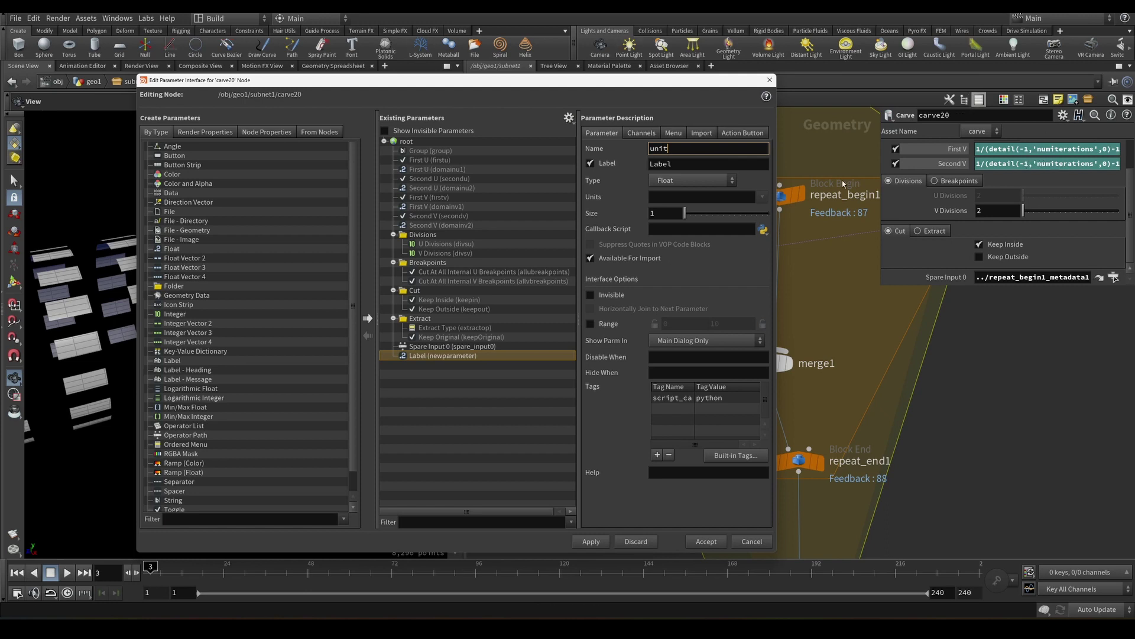
{"action": "left_click", "coordinate": [680, 164]}
{"action": "type", "text": "Unit"}
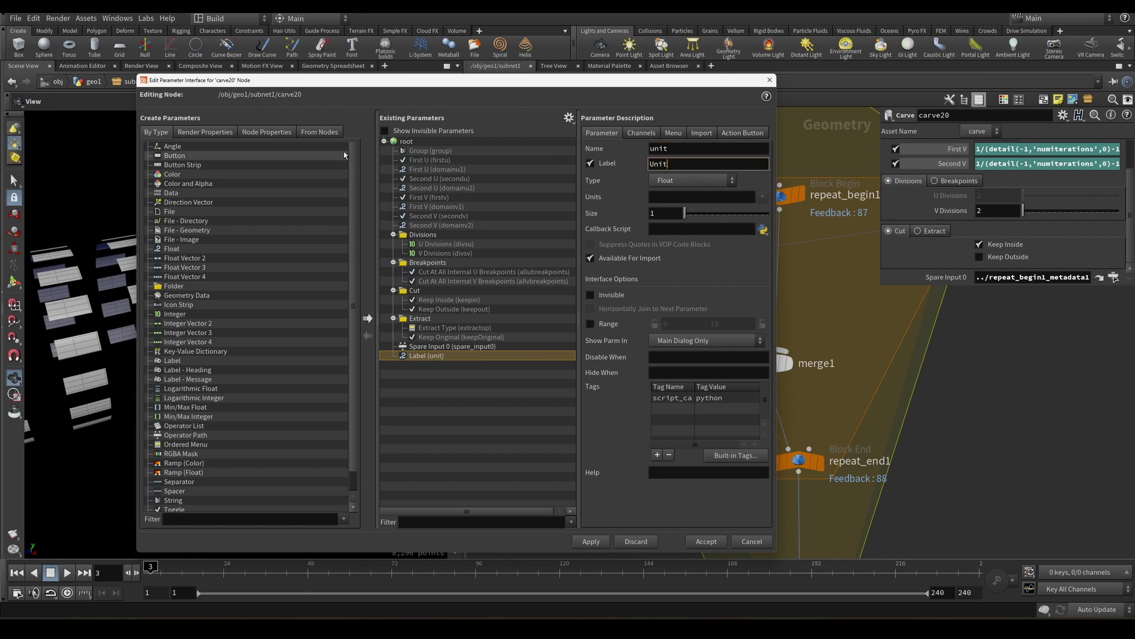
{"action": "key", "text": "Return"}
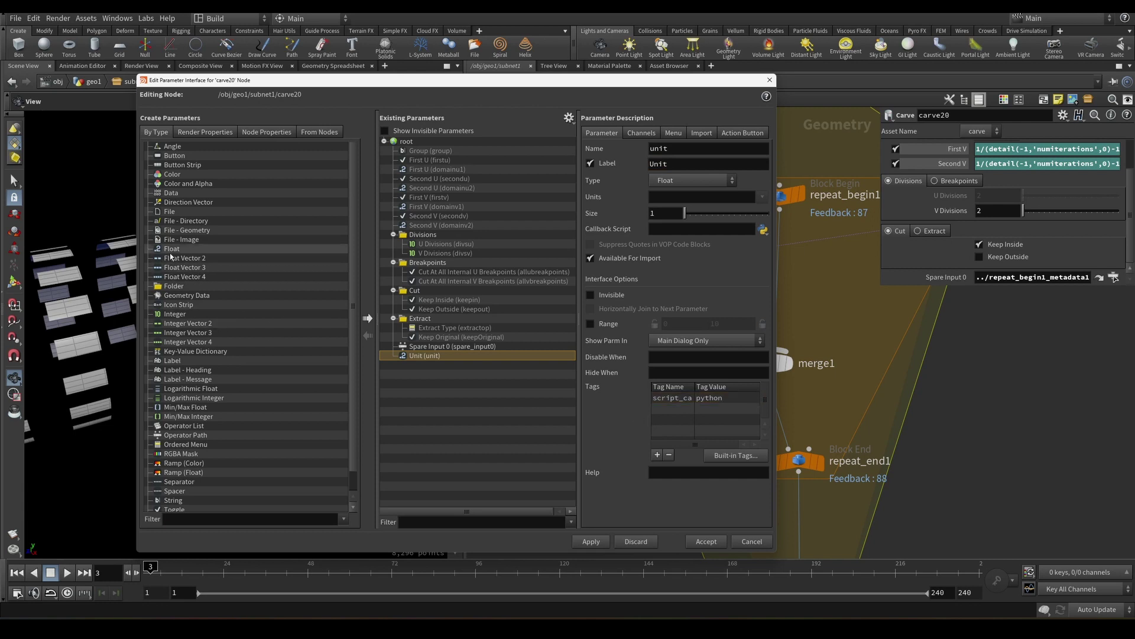
- Add a second Float parameter named offset with the label Offset to carve20 and accept the interface changes
{"action": "left_click_drag", "start_coordinate": [171, 257], "coordinate": [414, 145]}
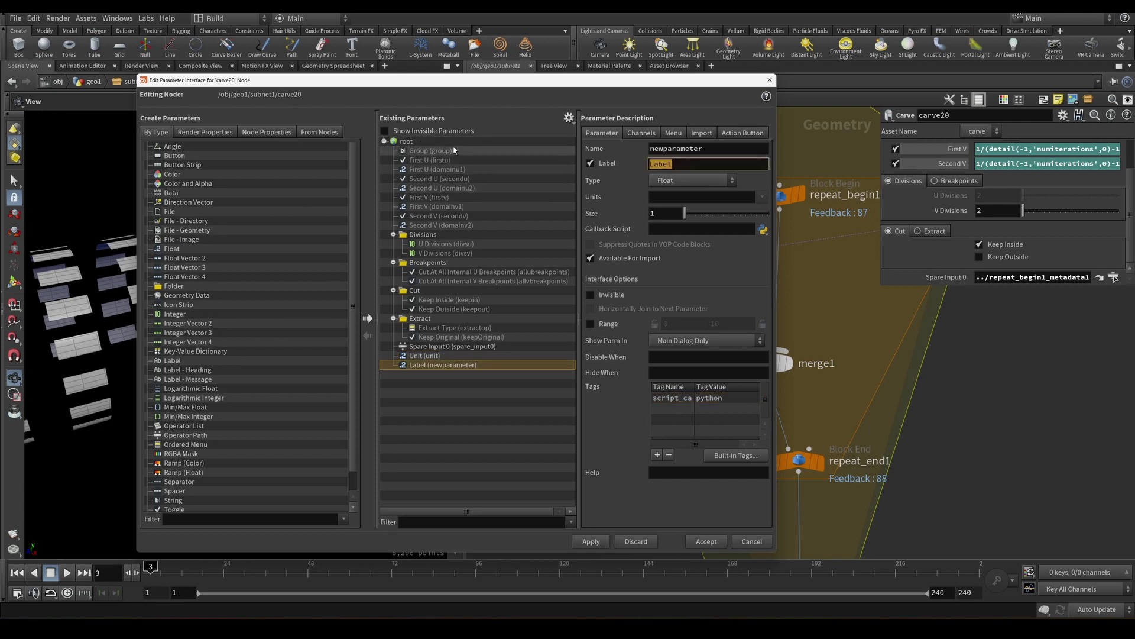
{"action": "type", "text": "Offset"}
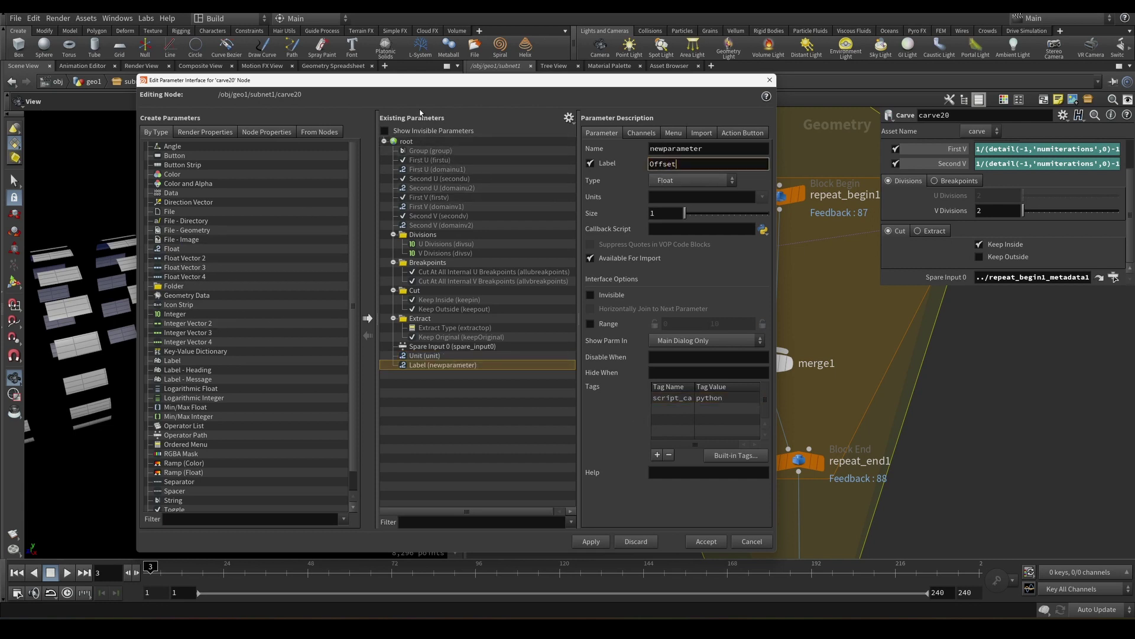
{"action": "key", "text": "Return"}
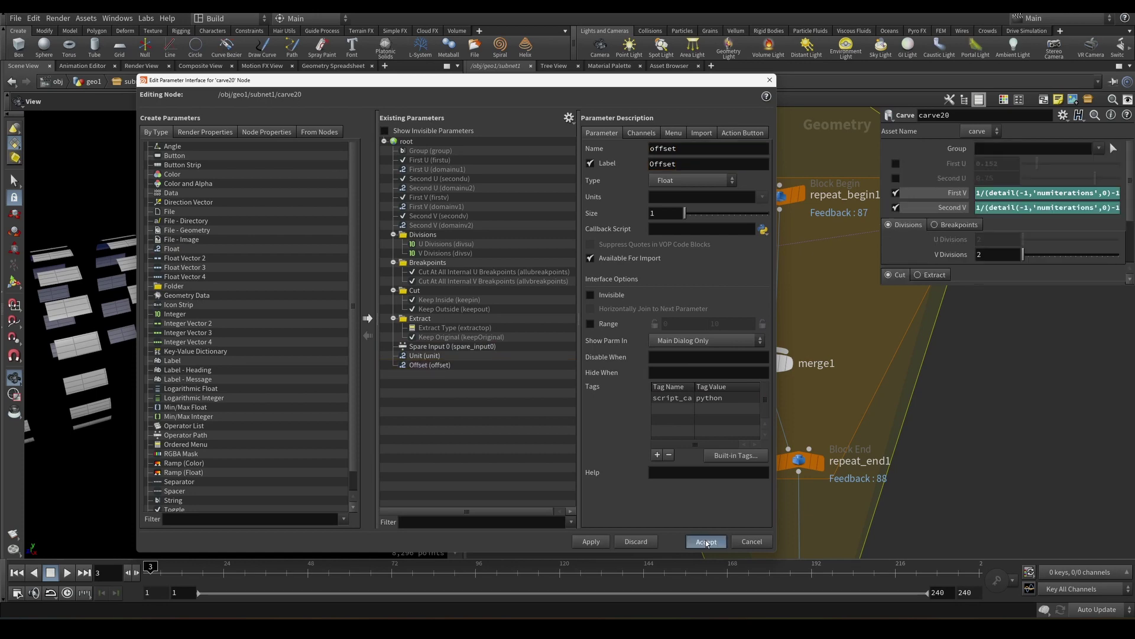
{"action": "left_click", "coordinate": [707, 542]}
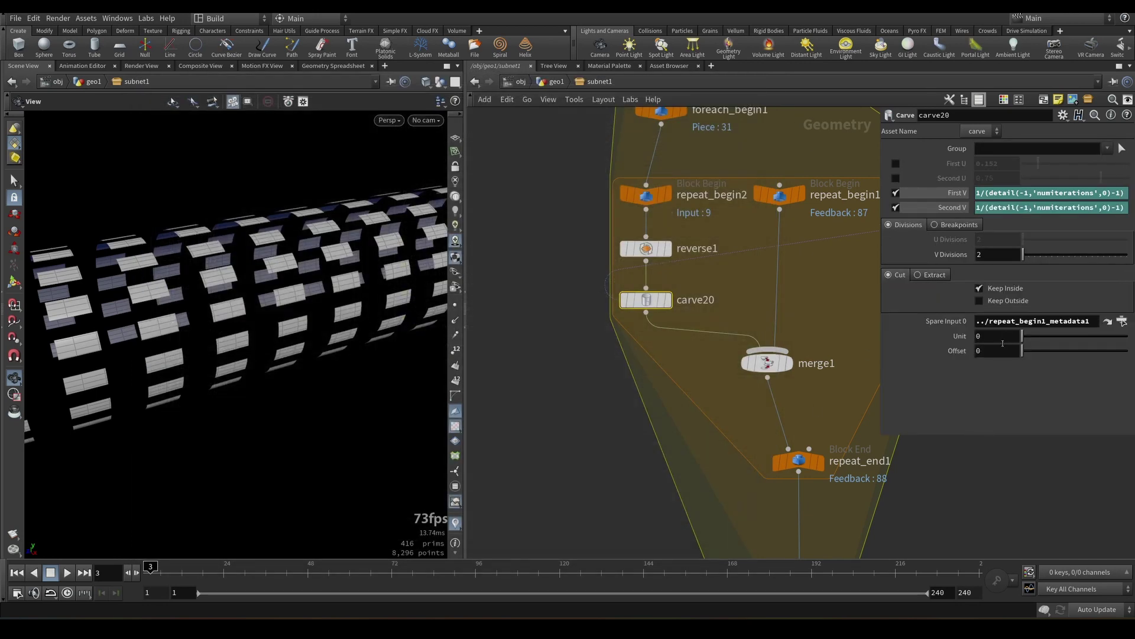
- Widen carve20's parameter display and copy the expression 1/(detail(-1,'numiterations',0)-1) from First V into Unit
{"action": "left_click_drag", "start_coordinate": [880, 171], "coordinate": [662, 171]}
{"action": "left_click_drag", "start_coordinate": [905, 193], "coordinate": [756, 193]}
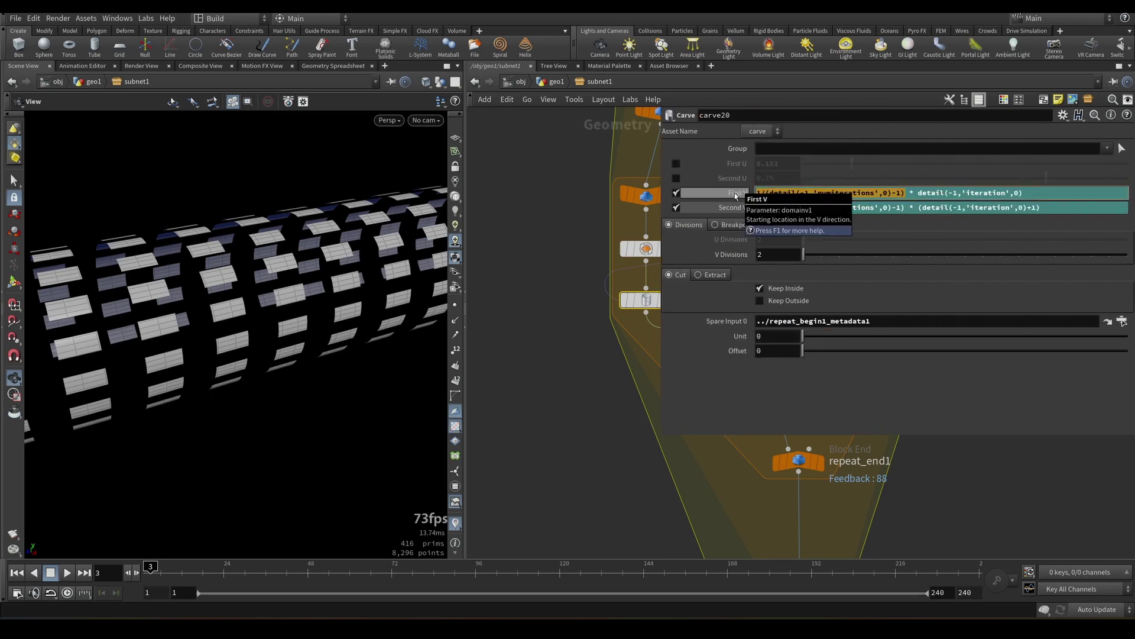
{"action": "key", "text": "ctrl+c"}
{"action": "left_click", "coordinate": [780, 336]}
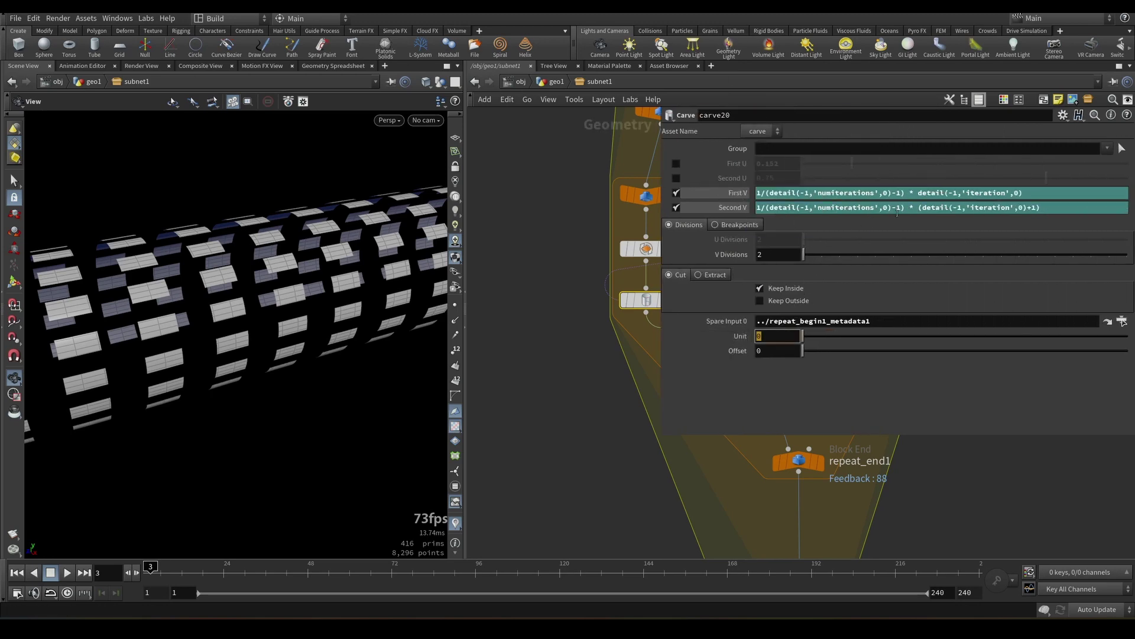
{"action": "key", "text": "ctrl+v"}
{"action": "key", "text": "Return"}
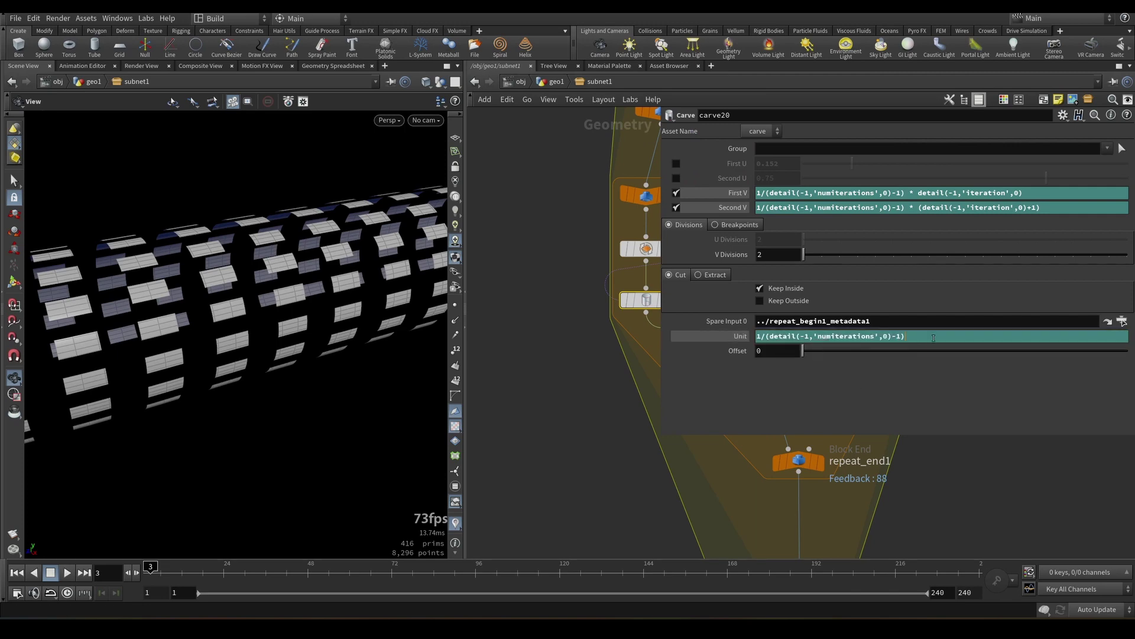
{"action": "left_click_drag", "start_coordinate": [906, 336], "coordinate": [756, 336]}
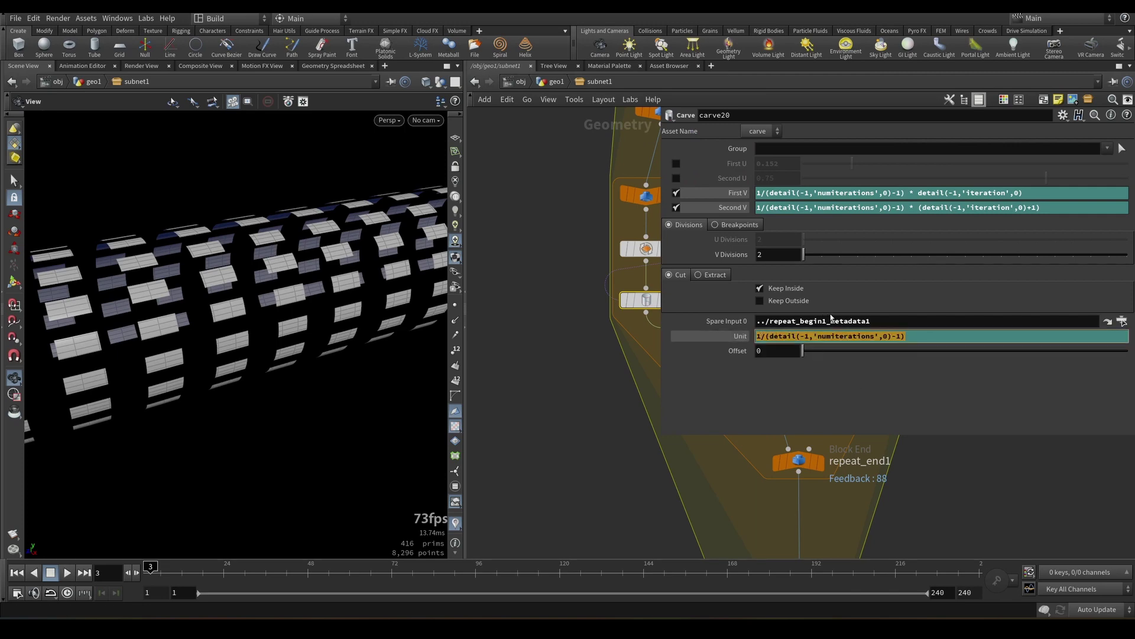
{"action": "left_click_drag", "start_coordinate": [905, 336], "coordinate": [764, 337]}
{"action": "left_click", "coordinate": [744, 377]}
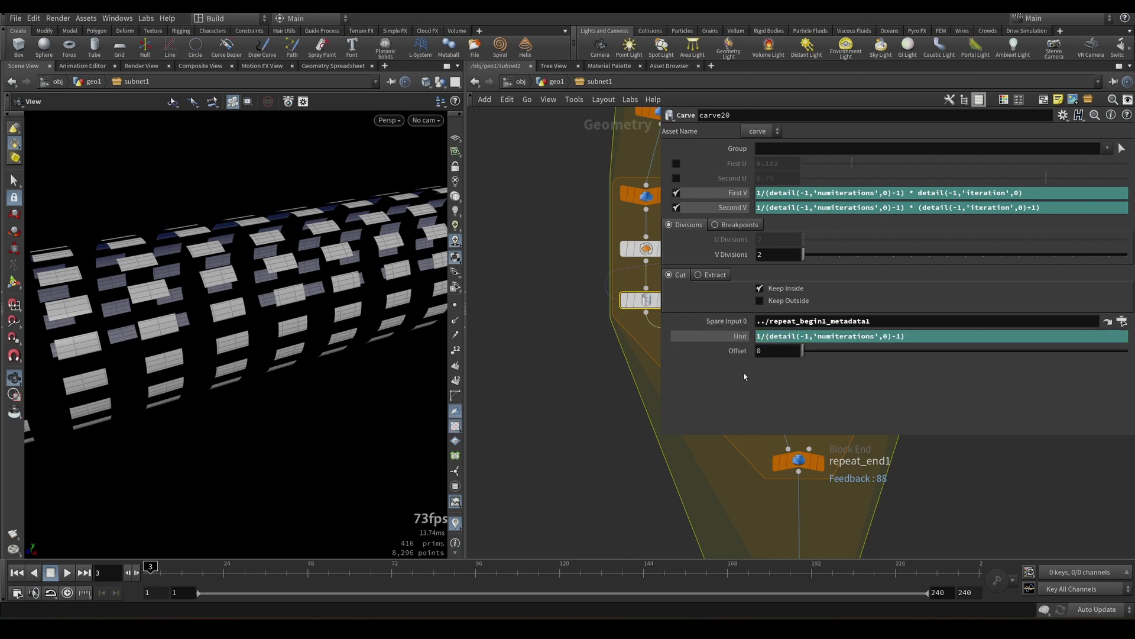
- Set carve20's Offset to the expression ch('../offset')*ch('unit')
{"action": "left_click", "coordinate": [743, 338]}
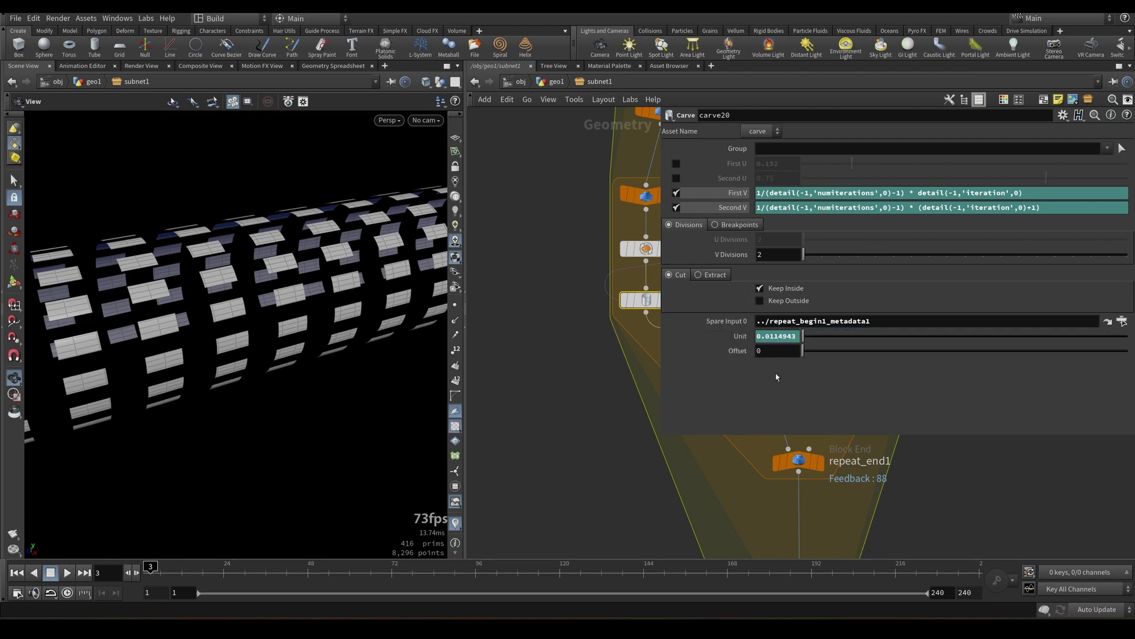
{"action": "left_click_drag", "start_coordinate": [774, 352], "coordinate": [386, 349]}
{"action": "type", "text": "ch("}
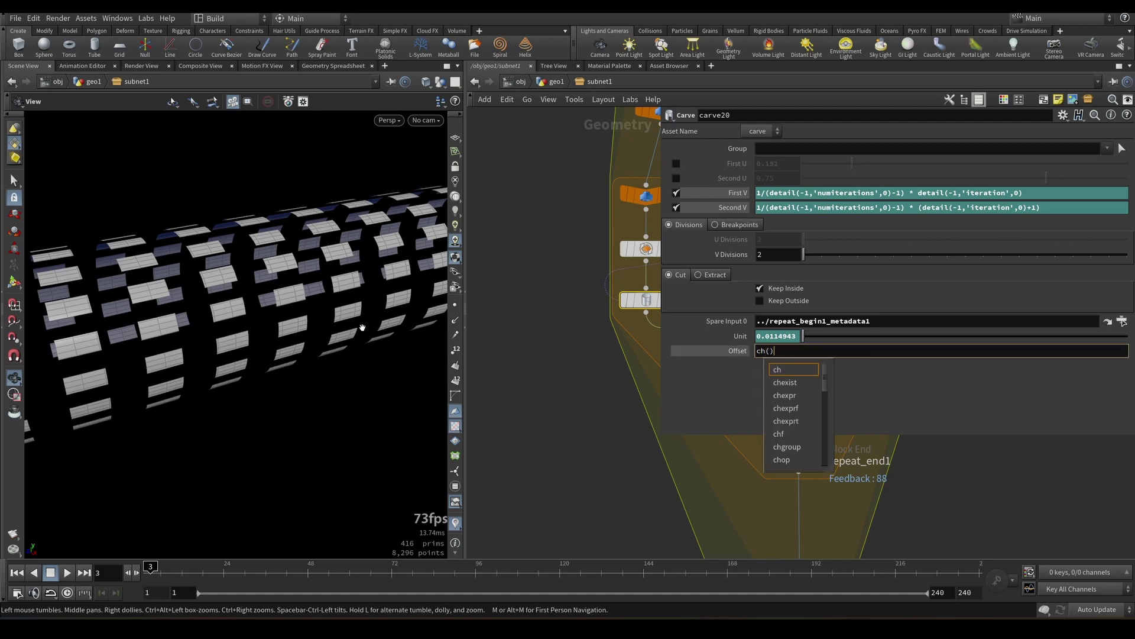
{"action": "type", "text": "'"}
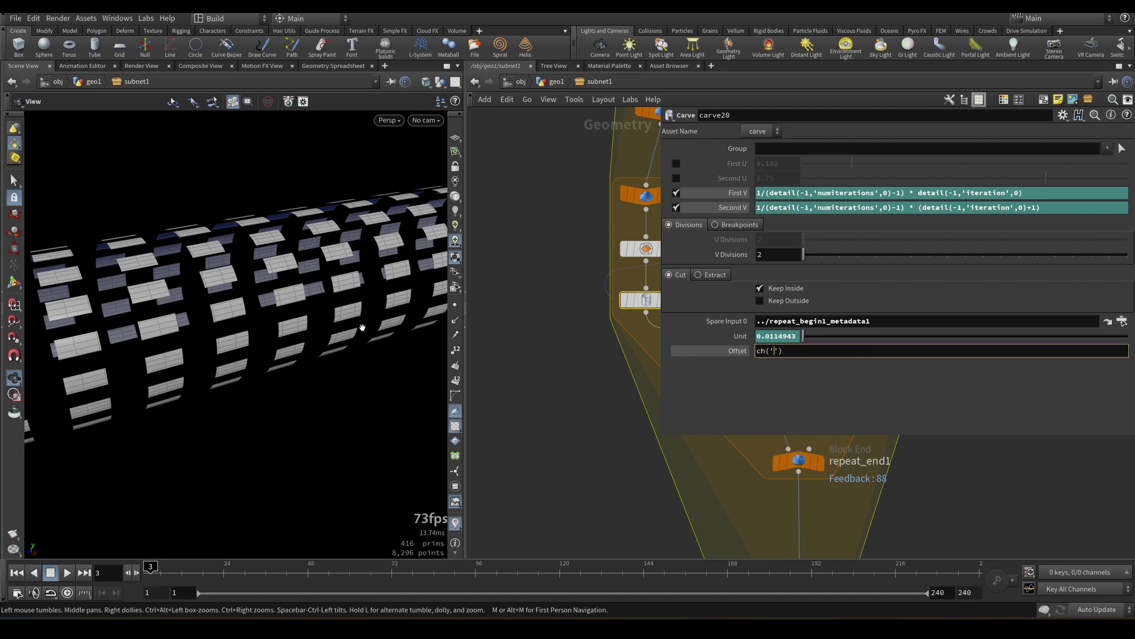
{"action": "type", "text": ",,"}
{"action": "type", "text": "../"}
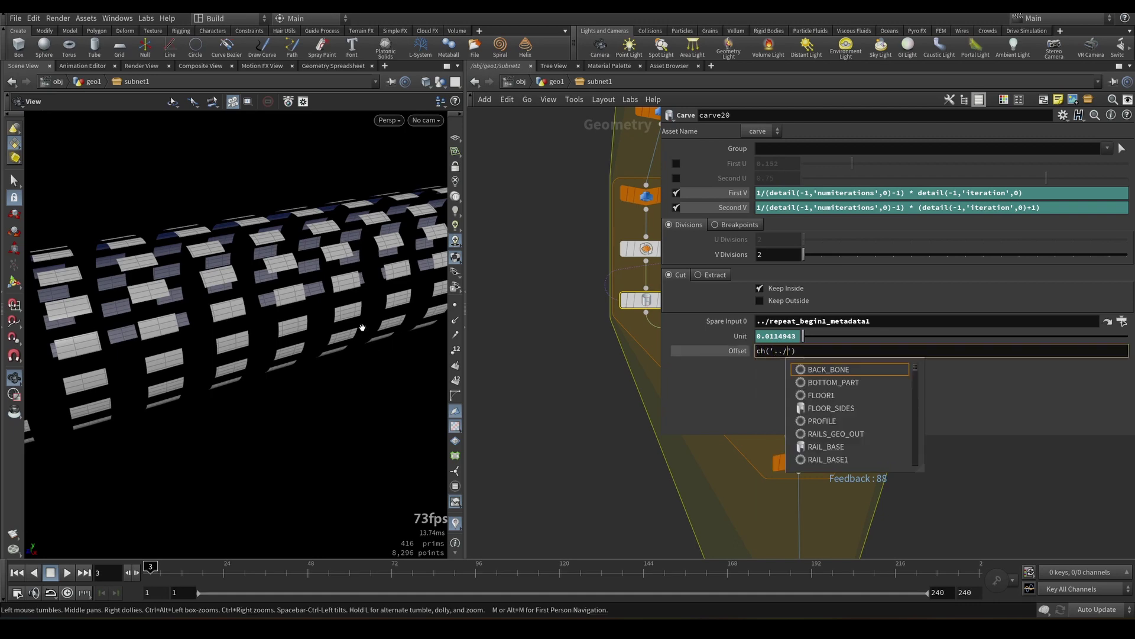
{"action": "type", "text": "offset"}
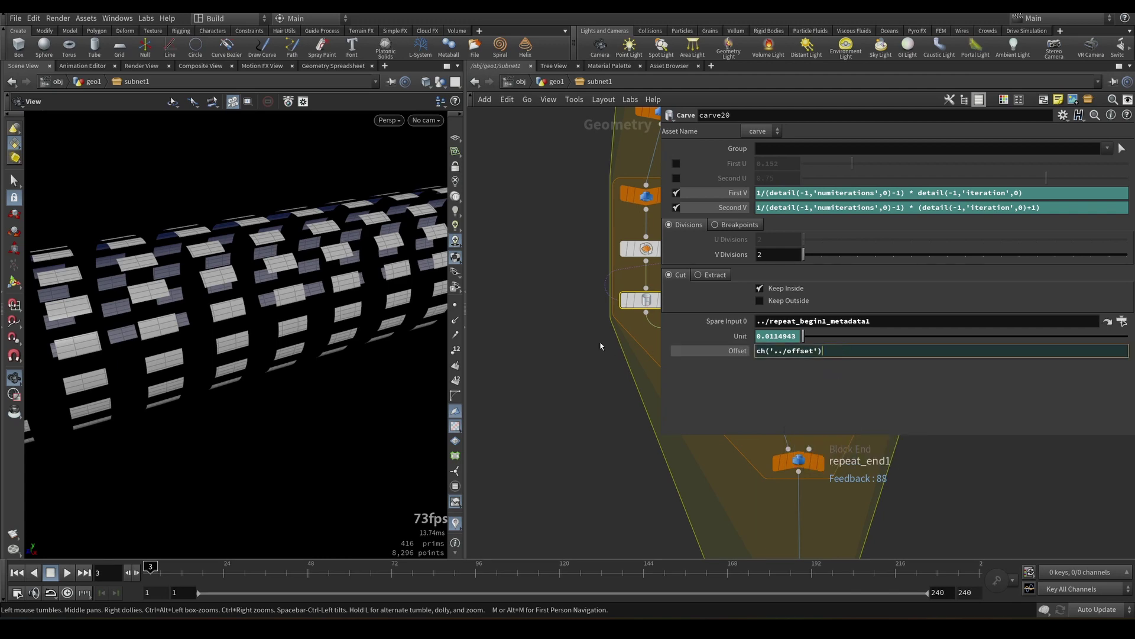
{"action": "type", "text": "*ch()'unit'"}
{"action": "key", "text": "Return"}
- Copy carve20's Unit parameter and replace 1/(detail(-1,'numiterations',0)-1) in First V with the relative reference ch("unit")
{"action": "scroll", "coordinate": [555, 310], "scroll_direction": "down", "scroll_amount": 3}
{"action": "key", "text": "u"}
{"action": "left_click_drag", "start_coordinate": [917, 148], "coordinate": [1127, 169]}
{"action": "middle_click_drag", "start_coordinate": [570, 226], "coordinate": [527, 249]}
{"action": "mouse_move", "coordinate": [225, 248]}
{"action": "right_mouse_down"}
{"action": "mouse_move", "coordinate": [280, 203]}
{"action": "mouse_move", "coordinate": [222, 251]}
{"action": "right_mouse_up"}
{"action": "double_click", "coordinate": [588, 271]}
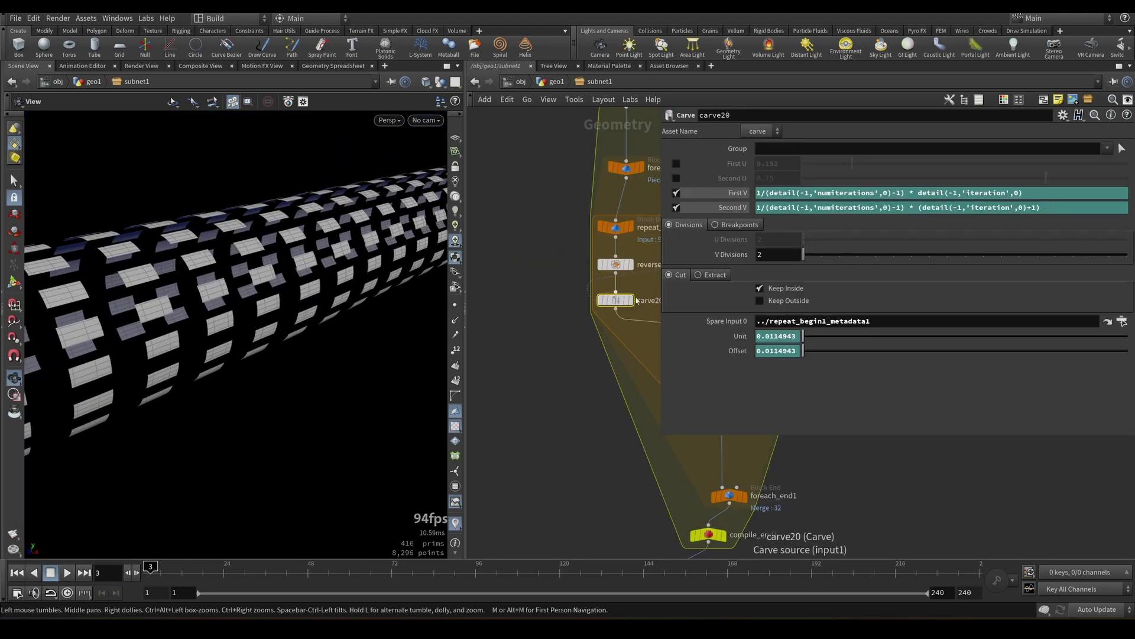
{"action": "right_click", "coordinate": [741, 339]}
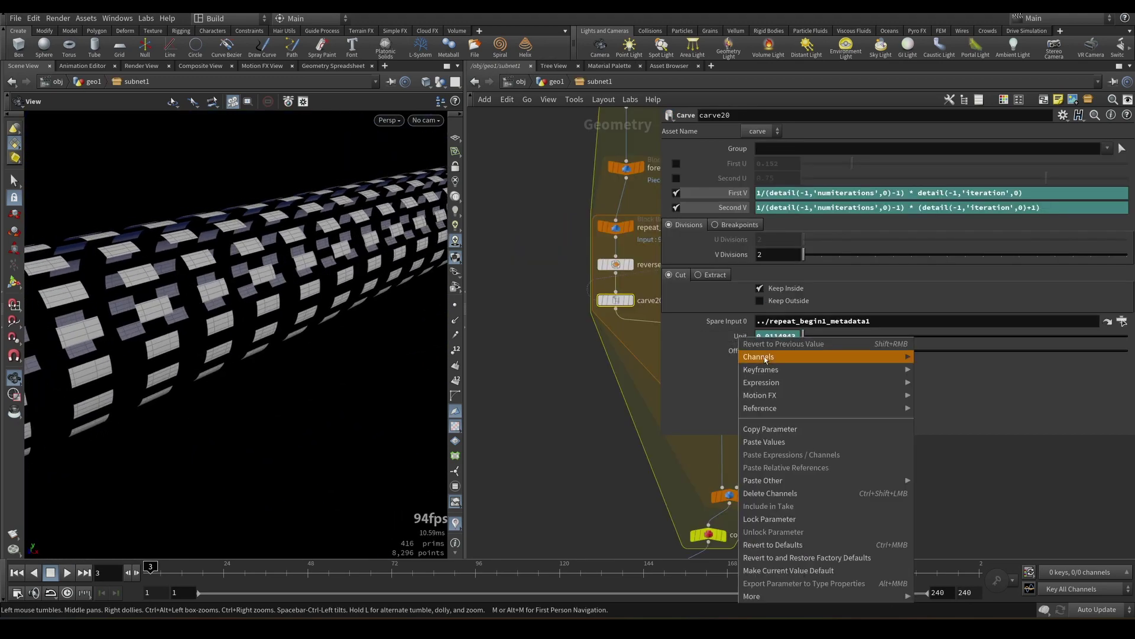
{"action": "left_click", "coordinate": [802, 429]}
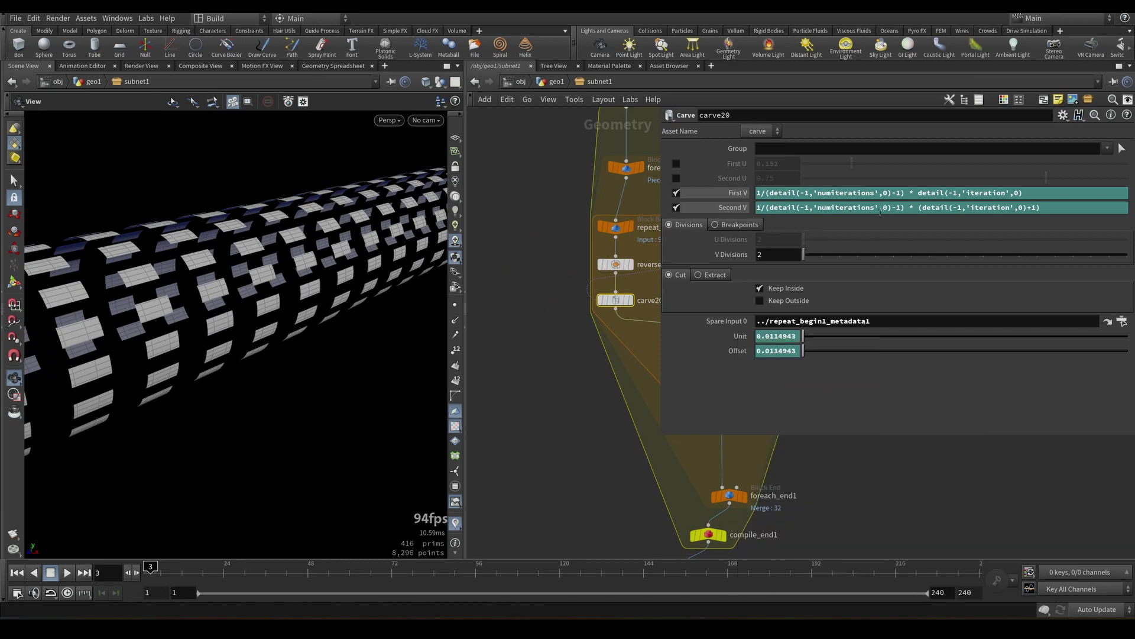
{"action": "left_click_drag", "start_coordinate": [909, 195], "coordinate": [757, 194]}
{"action": "right_click", "coordinate": [788, 196]}
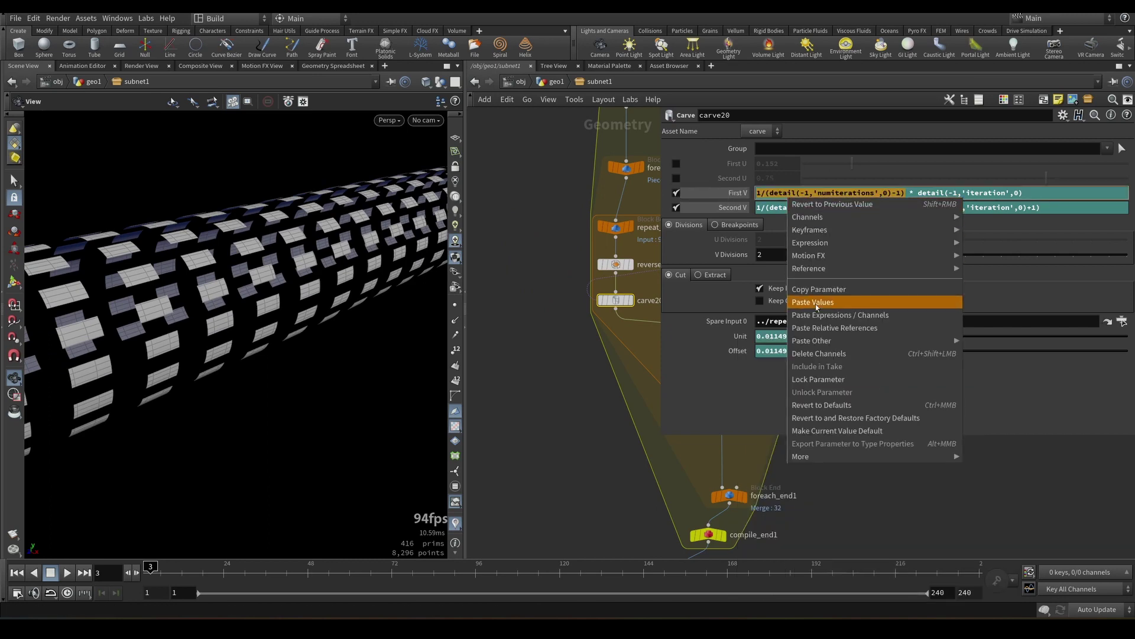
{"action": "left_click", "coordinate": [819, 335]}
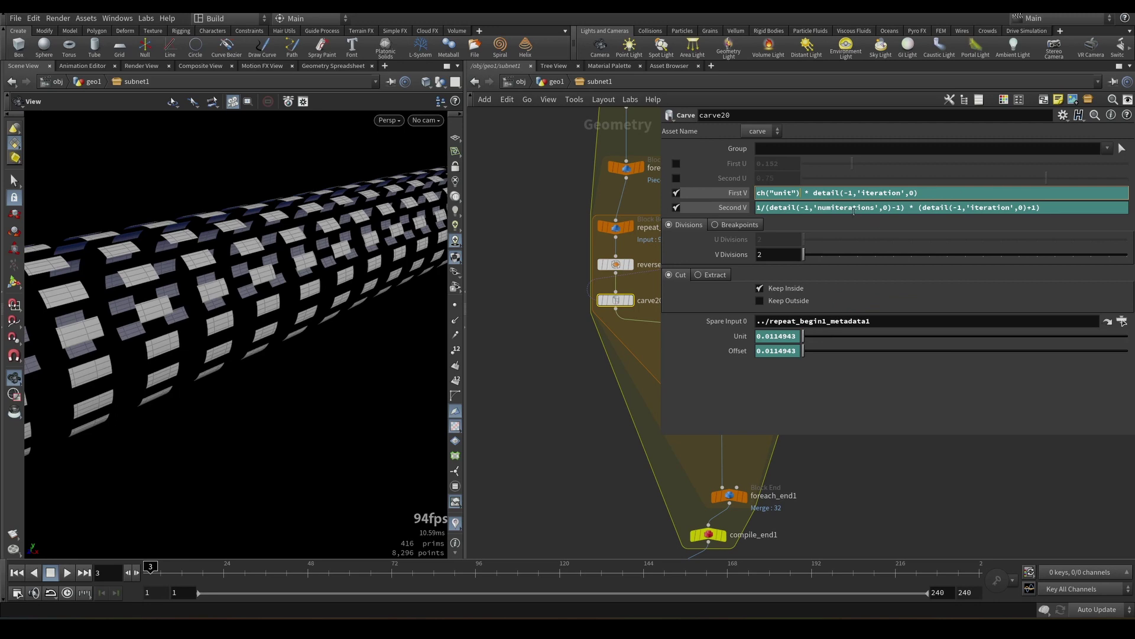
- Replace 1/(detail(-1,'numiterations',0)-1) in carve20's Second V with the relative reference ch("unit")
{"action": "left_click_drag", "start_coordinate": [902, 209], "coordinate": [758, 207]}
{"action": "right_click", "coordinate": [775, 208]}
{"action": "left_click", "coordinate": [807, 346]}
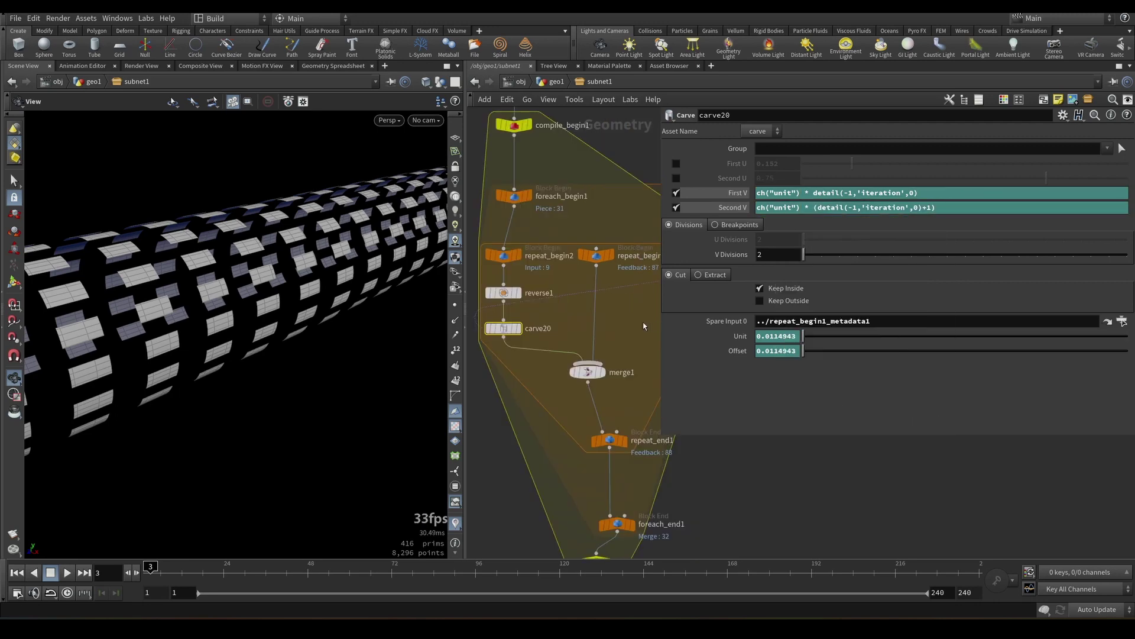
- Add a Float parameter named out with the label Out to carve20's parameter interface and accept the changes
{"action": "left_click", "coordinate": [1063, 114]}
{"action": "left_click", "coordinate": [1052, 129]}
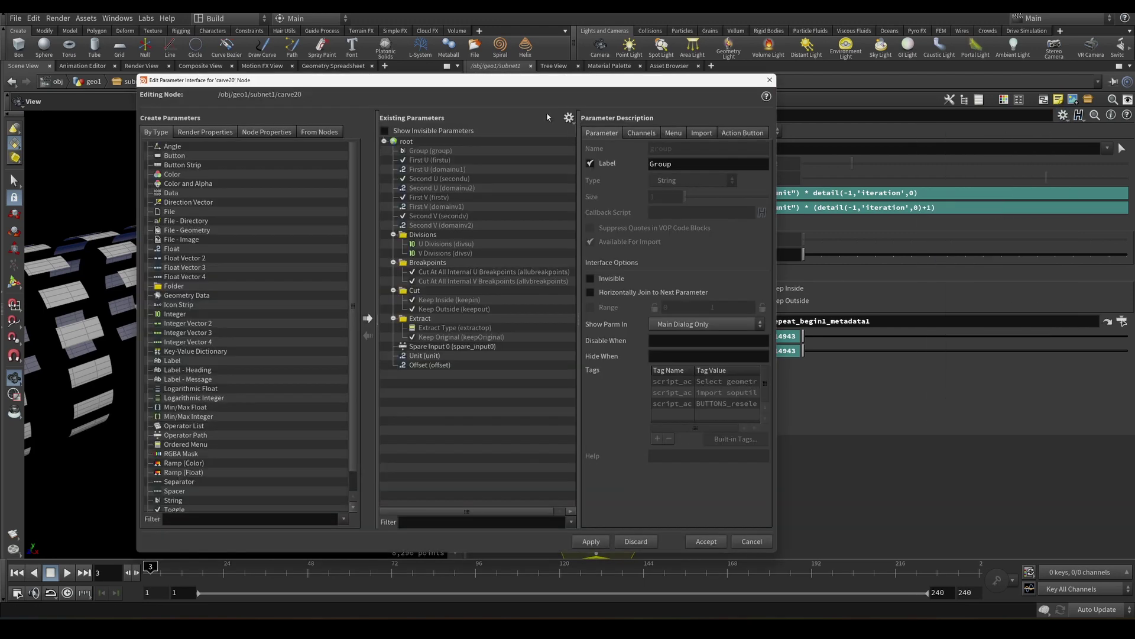
{"action": "left_click_drag", "start_coordinate": [547, 80], "coordinate": [426, 77]}
{"action": "left_click_drag", "start_coordinate": [801, 192], "coordinate": [756, 193]}
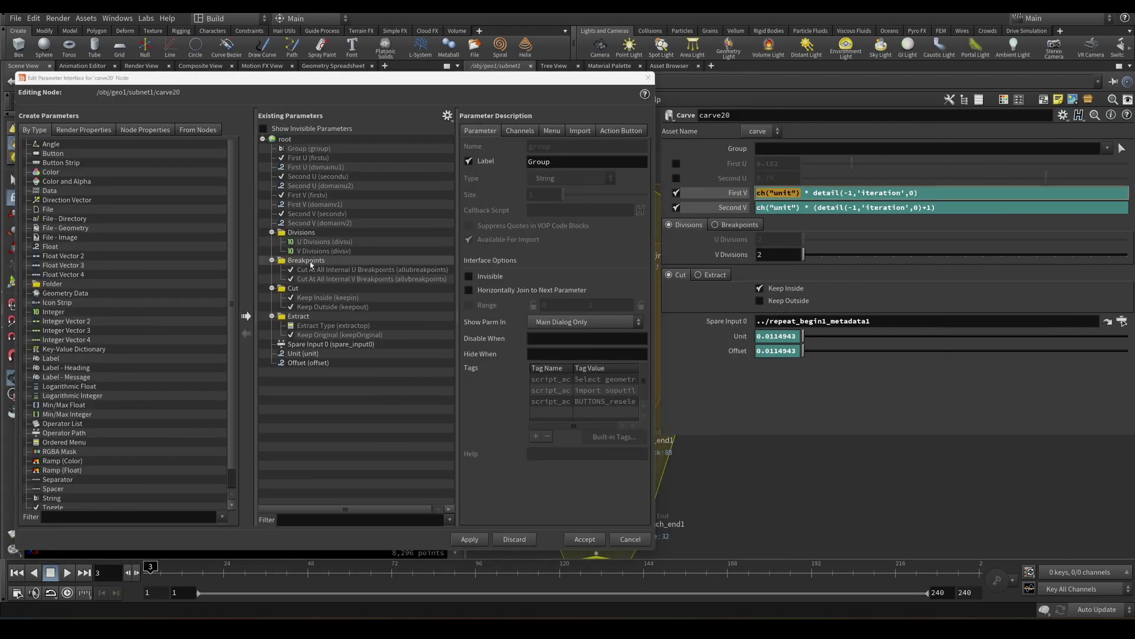
{"action": "left_click_drag", "start_coordinate": [50, 246], "coordinate": [301, 143]}
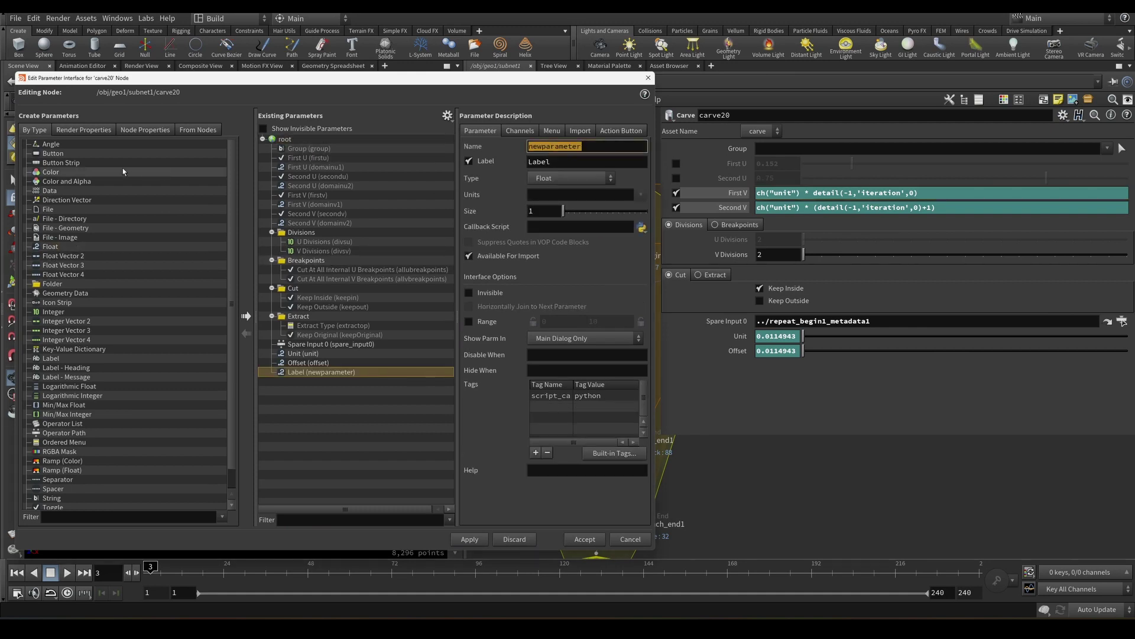
{"action": "type", "text": "out"}
{"action": "key", "text": "Tab"}
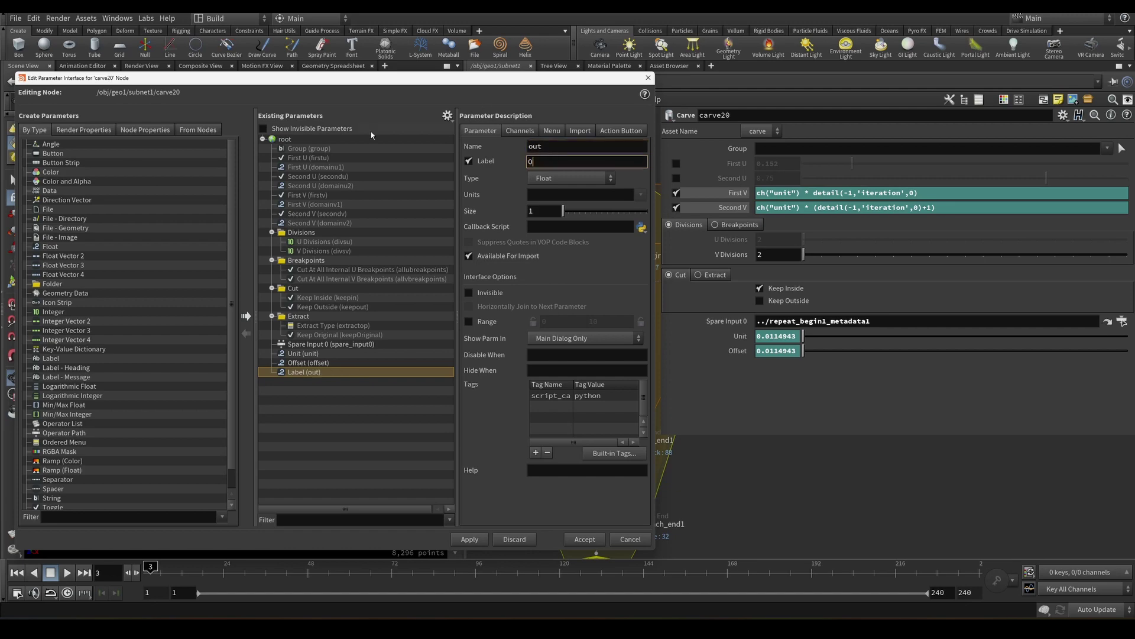
{"action": "type", "text": "Out"}
{"action": "key", "text": "Return"}
{"action": "left_click", "coordinate": [585, 539]}
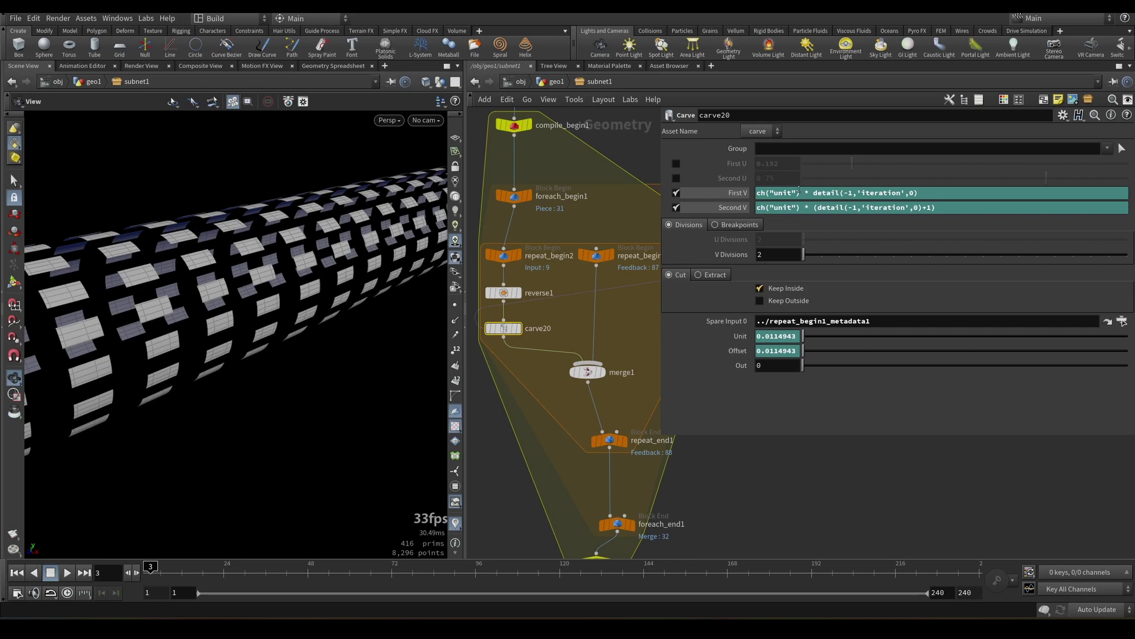
- Select the foreach_begin1_metadata1 block and widen the network area to show both metadata blocks beside the compiled loops
{"action": "left_click_drag", "start_coordinate": [801, 191], "coordinate": [755, 193]}
{"action": "left_click", "coordinate": [620, 216]}
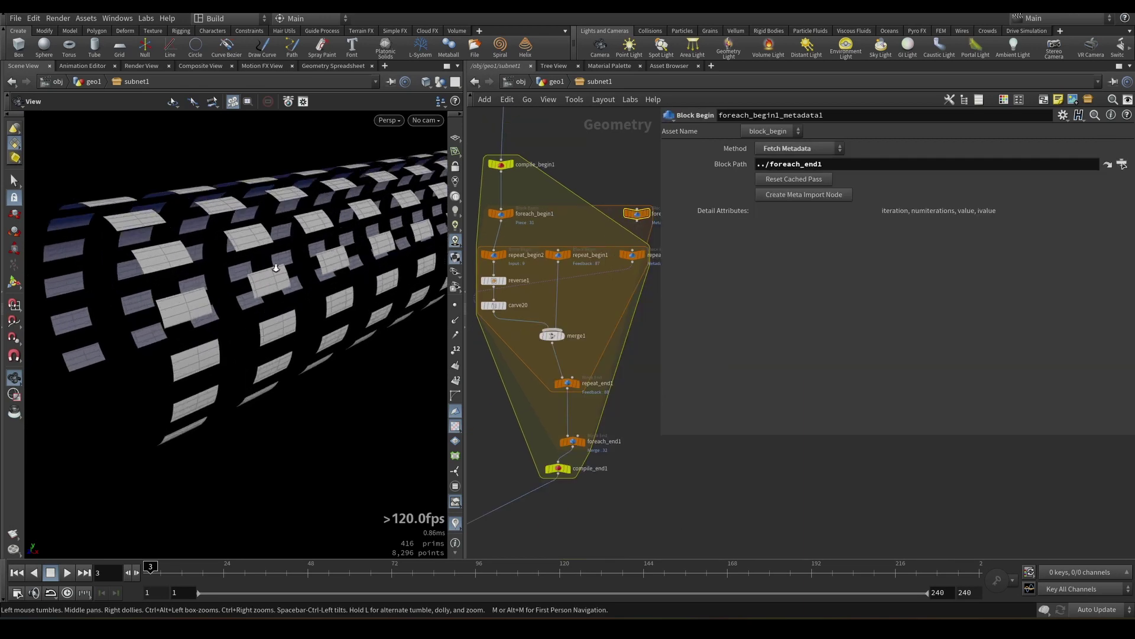
{"action": "scroll", "coordinate": [296, 257], "scroll_direction": "up", "scroll_amount": 3}
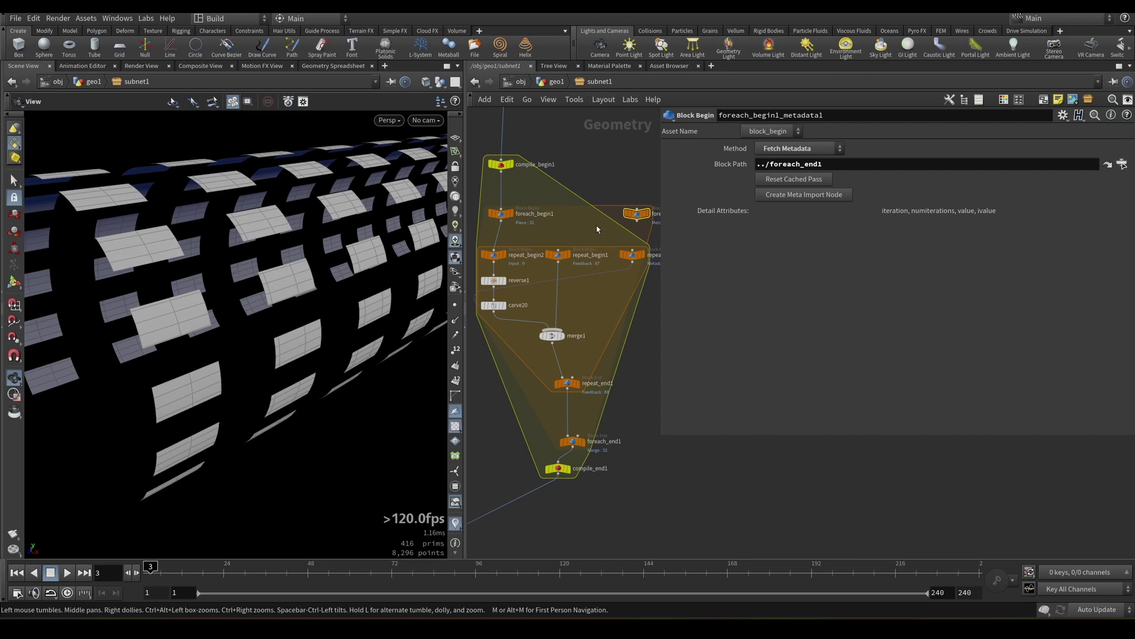
{"action": "middle_click_drag", "start_coordinate": [596, 229], "coordinate": [543, 247]}
{"action": "middle_click_drag", "start_coordinate": [601, 203], "coordinate": [581, 187]}
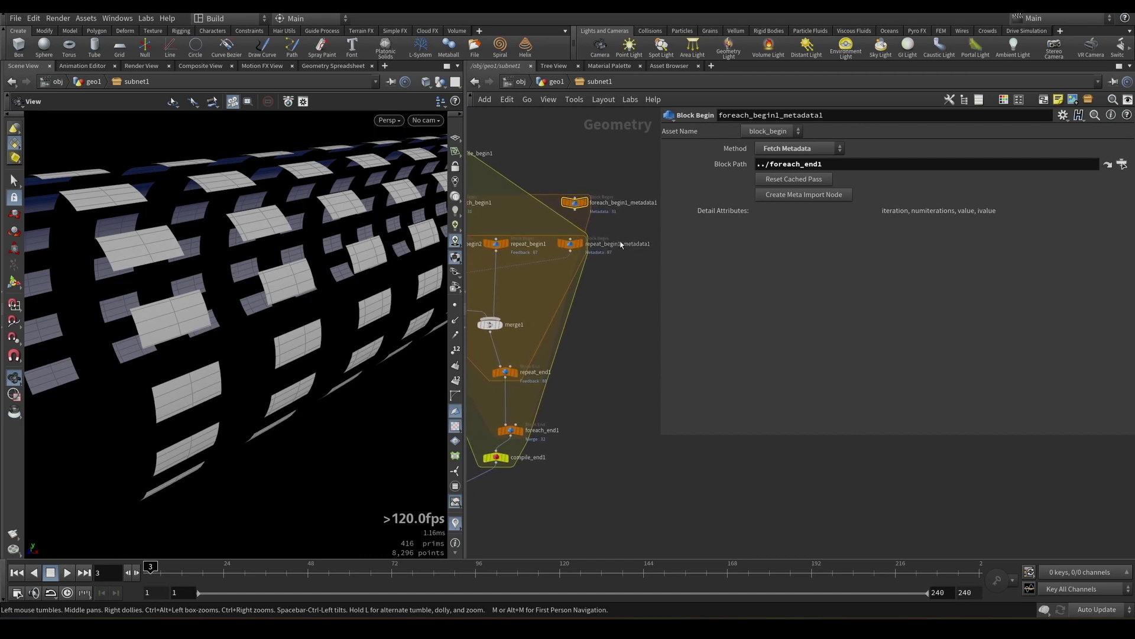
{"action": "middle_click_drag", "start_coordinate": [621, 244], "coordinate": [677, 251]}
{"action": "left_click_drag", "start_coordinate": [660, 282], "coordinate": [782, 284]}
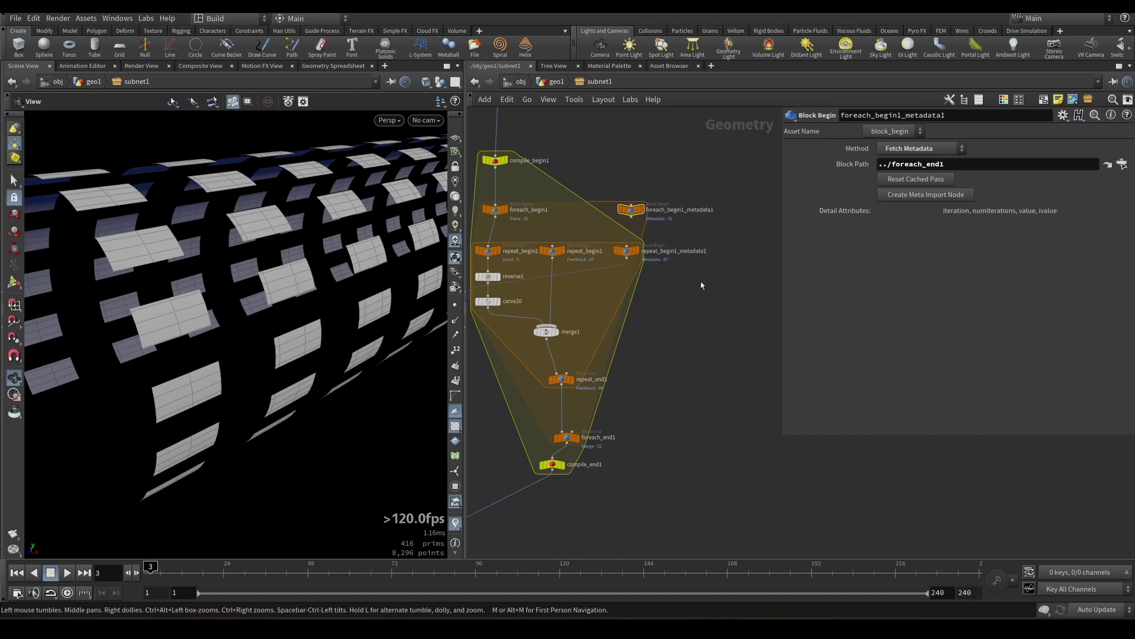
- Duplicate repeat_begin1_metadata1 and place the copy outside the compiled block, below foreach_begin1_metadata1
{"action": "scroll", "coordinate": [645, 266], "scroll_direction": "up", "scroll_amount": 3}
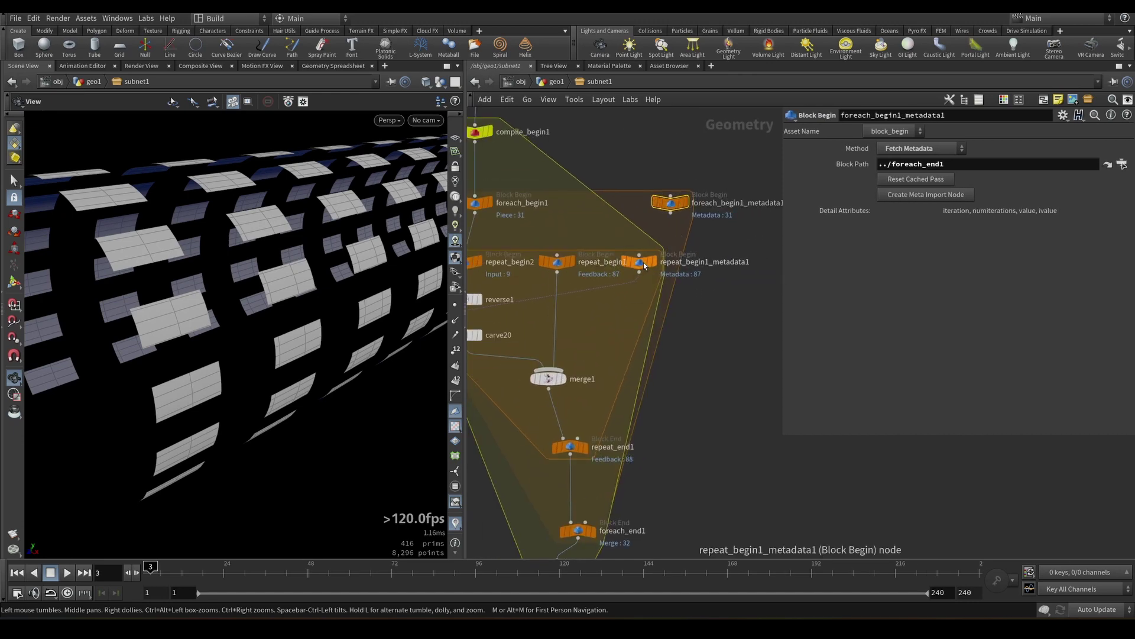
{"action": "mouse_move", "coordinate": [638, 268]}
{"action": "left_click_drag", "start_coordinate": [639, 266], "coordinate": [745, 272], "text": "alt"}
{"action": "middle_click_drag", "start_coordinate": [745, 272], "coordinate": [702, 270]}
{"action": "left_click_drag", "start_coordinate": [730, 274], "coordinate": [701, 301]}
{"action": "middle_click_drag", "start_coordinate": [733, 278], "coordinate": [680, 291]}
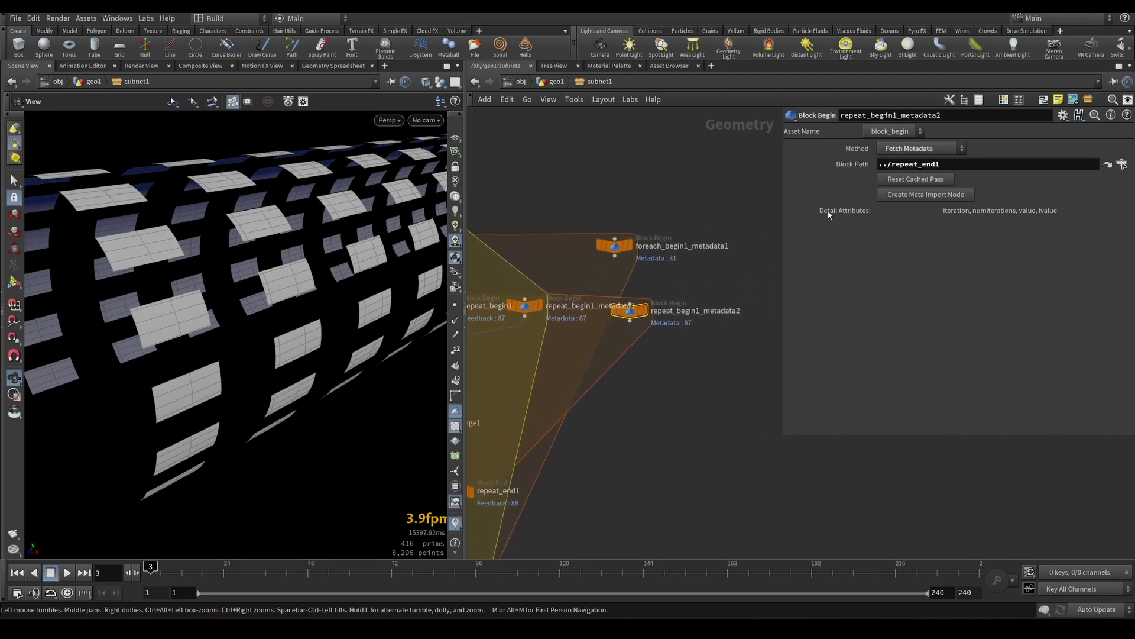
{"action": "middle_click_drag", "start_coordinate": [533, 284], "coordinate": [691, 284]}
{"action": "left_click_drag", "start_coordinate": [645, 281], "coordinate": [612, 308]}
{"action": "mouse_move", "coordinate": [669, 267]}
{"action": "middle_mouse_down"}
{"action": "mouse_move", "coordinate": [638, 276]}
{"action": "mouse_move", "coordinate": [686, 268]}
{"action": "middle_mouse_up"}
{"action": "left_click", "coordinate": [749, 311]}
- Set the duplicated repeat block's Method to Fetch Input, wire foreach_begin1_metadata1 into it, and align the two blocks vertically
{"action": "left_click", "coordinate": [908, 153]}
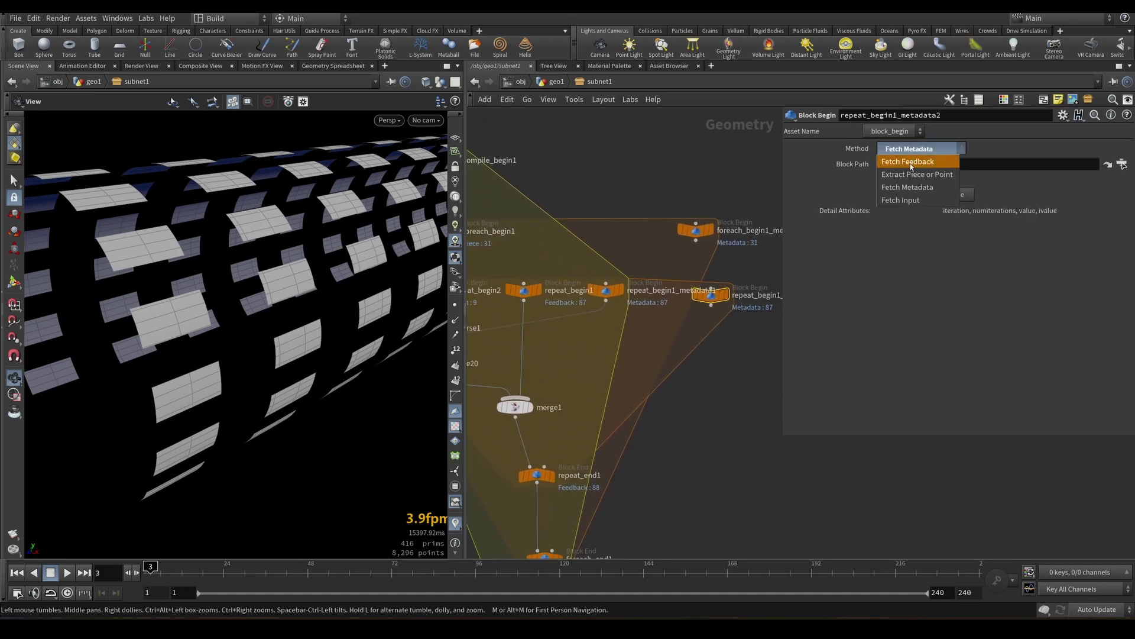
{"action": "left_click", "coordinate": [901, 200]}
{"action": "middle_click_drag", "start_coordinate": [701, 241], "coordinate": [638, 240]}
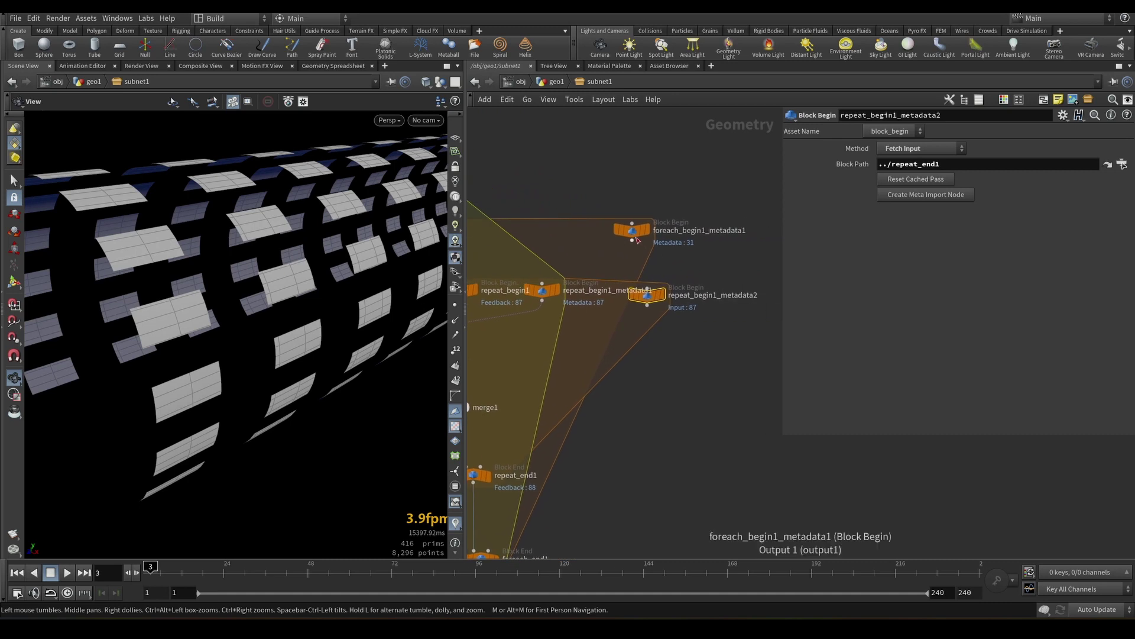
{"action": "left_click_drag", "start_coordinate": [636, 236], "coordinate": [654, 278]}
{"action": "middle_click_drag", "start_coordinate": [696, 252], "coordinate": [715, 266]}
{"action": "left_click", "coordinate": [664, 245]}
{"action": "left_click_drag", "start_coordinate": [665, 244], "coordinate": [668, 253]}
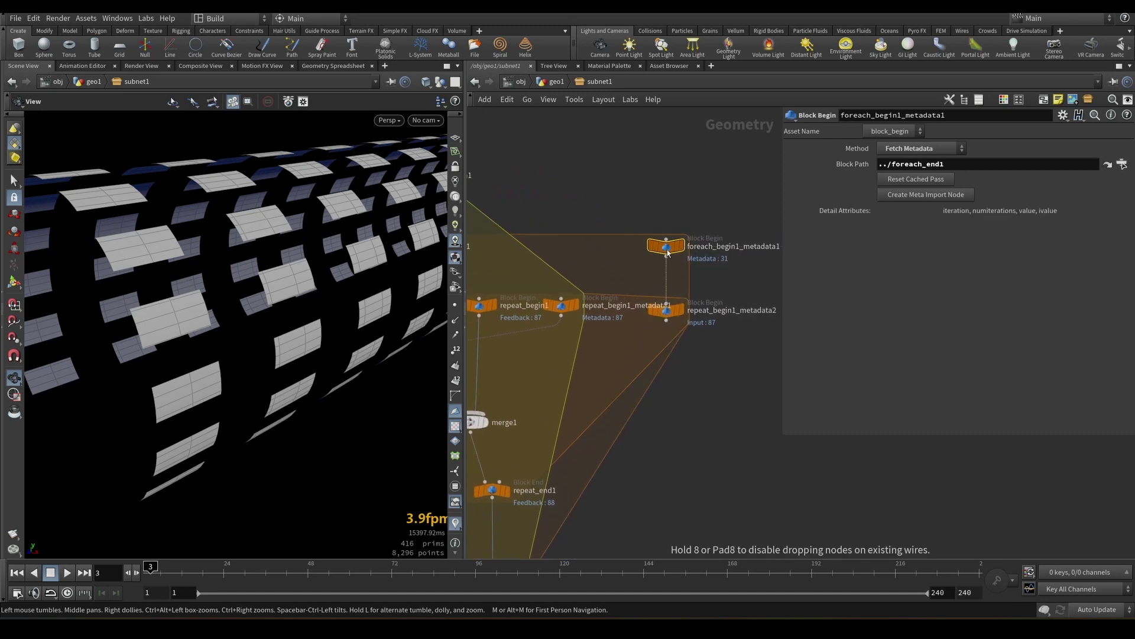
{"action": "key", "text": "h"}
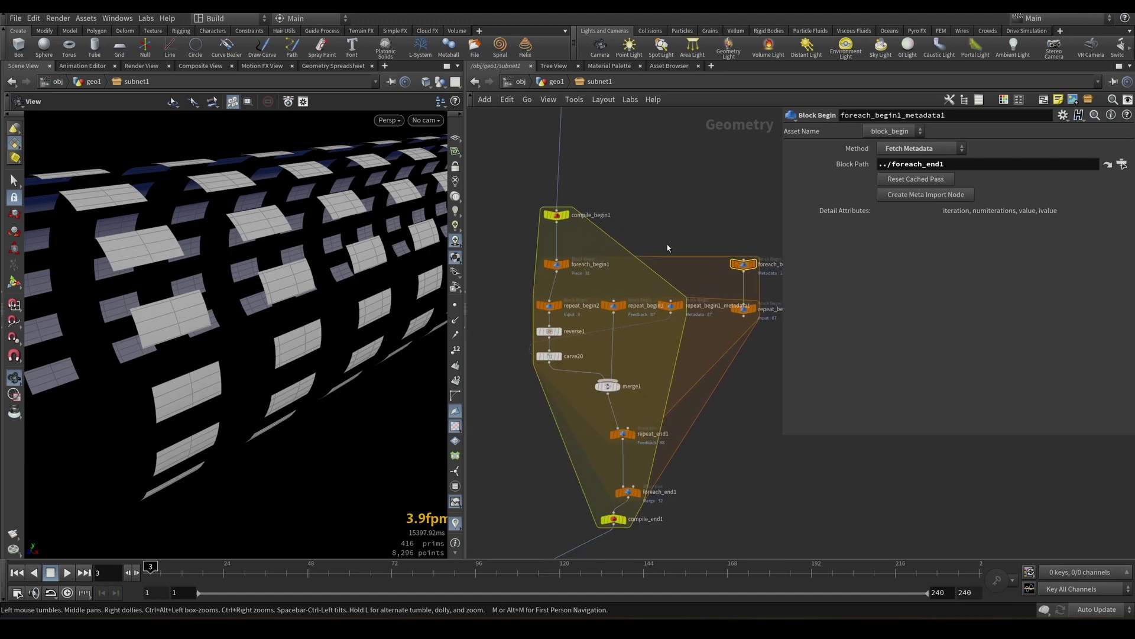
- Add a second spare input to carve20 and point Spare Input 1 to ../repeat_begin1_metadata2
{"action": "left_click", "coordinate": [557, 264]}
{"action": "middle_click_drag", "start_coordinate": [727, 289], "coordinate": [631, 274]}
{"action": "scroll", "coordinate": [631, 273], "scroll_direction": "up", "scroll_amount": 3}
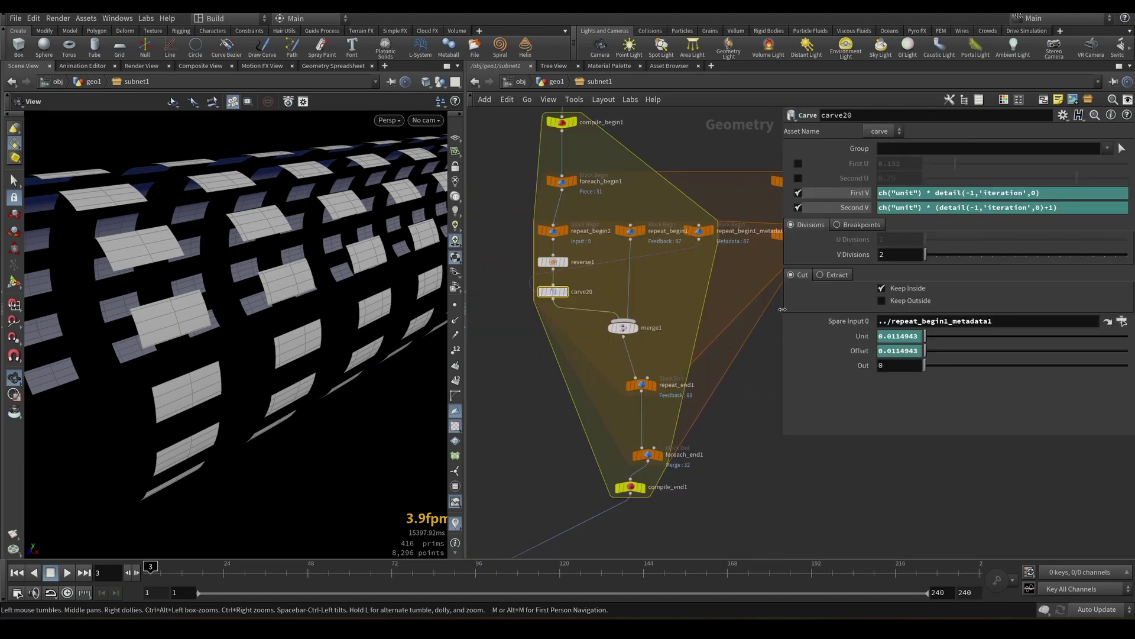
{"action": "left_click_drag", "start_coordinate": [782, 310], "coordinate": [710, 309]}
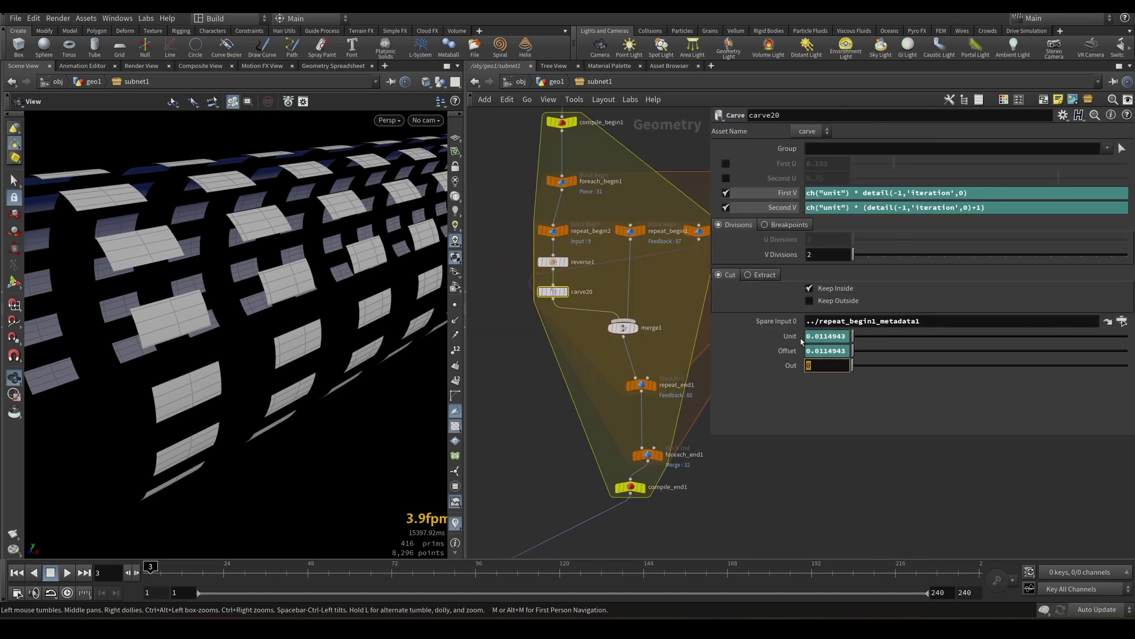
{"action": "left_click", "coordinate": [1063, 115]}
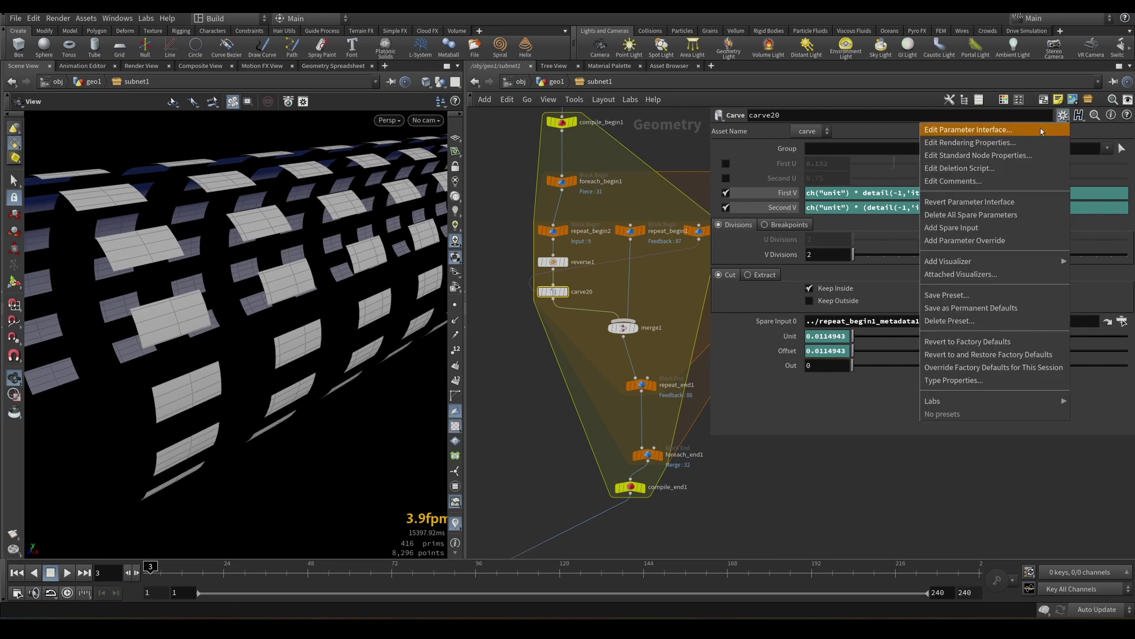
{"action": "left_click", "coordinate": [951, 227]}
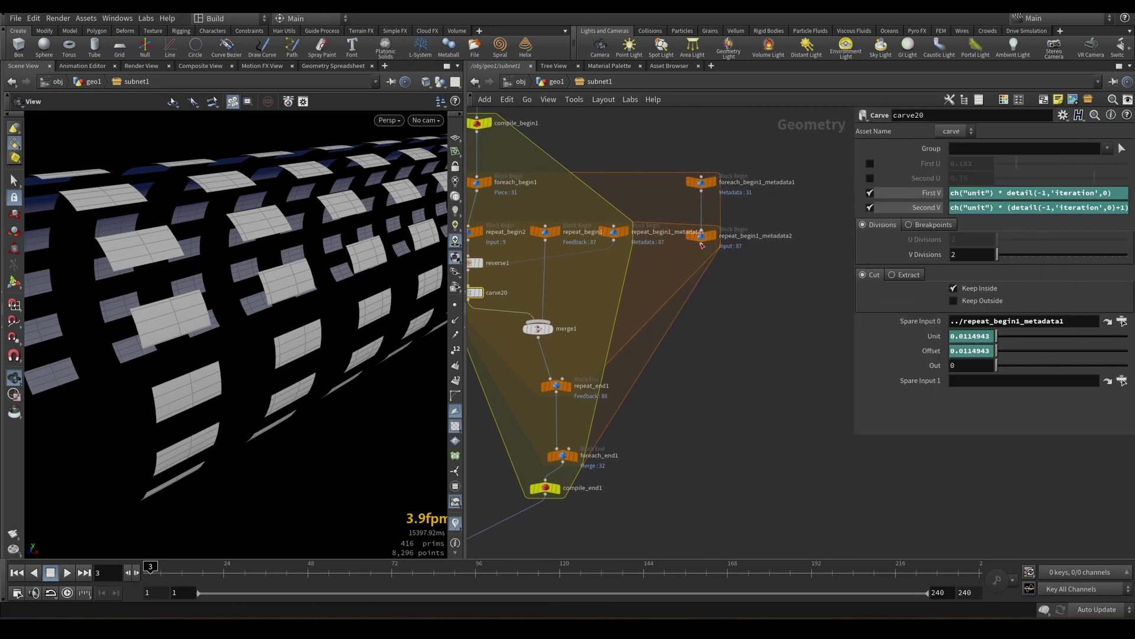
{"action": "scroll", "coordinate": [701, 244], "scroll_direction": "up", "scroll_amount": 1}
{"action": "left_click", "coordinate": [702, 239]}
{"action": "middle_click_drag", "start_coordinate": [615, 302], "coordinate": [706, 303]}
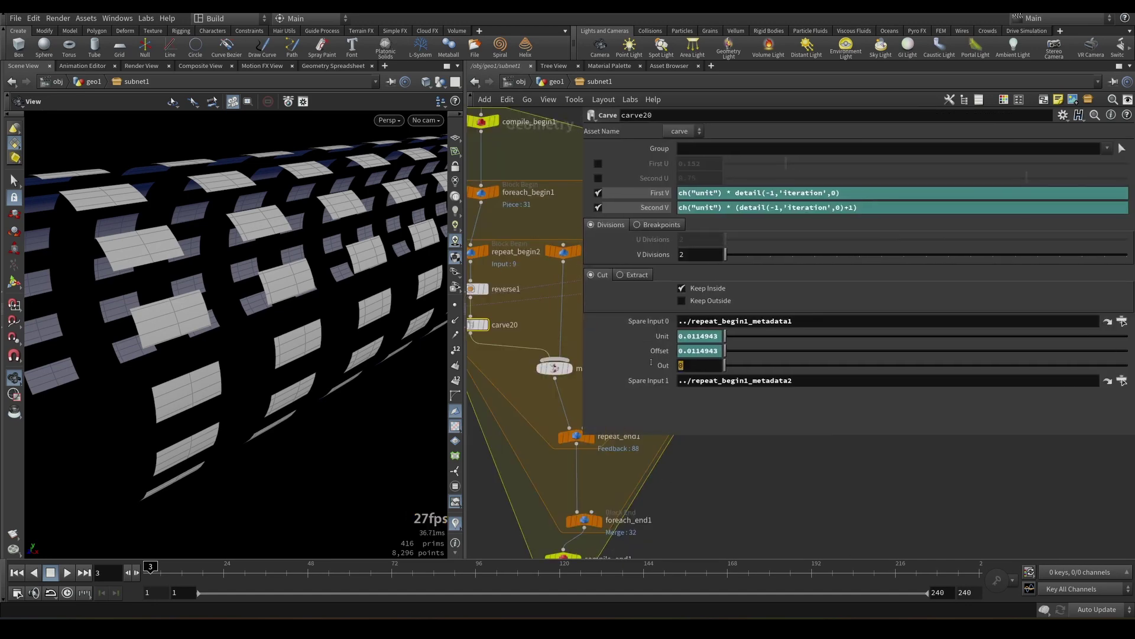
- Start carve20's Out expression with detail(-2, 'iteration', 0)
{"action": "double_click", "coordinate": [682, 365]}
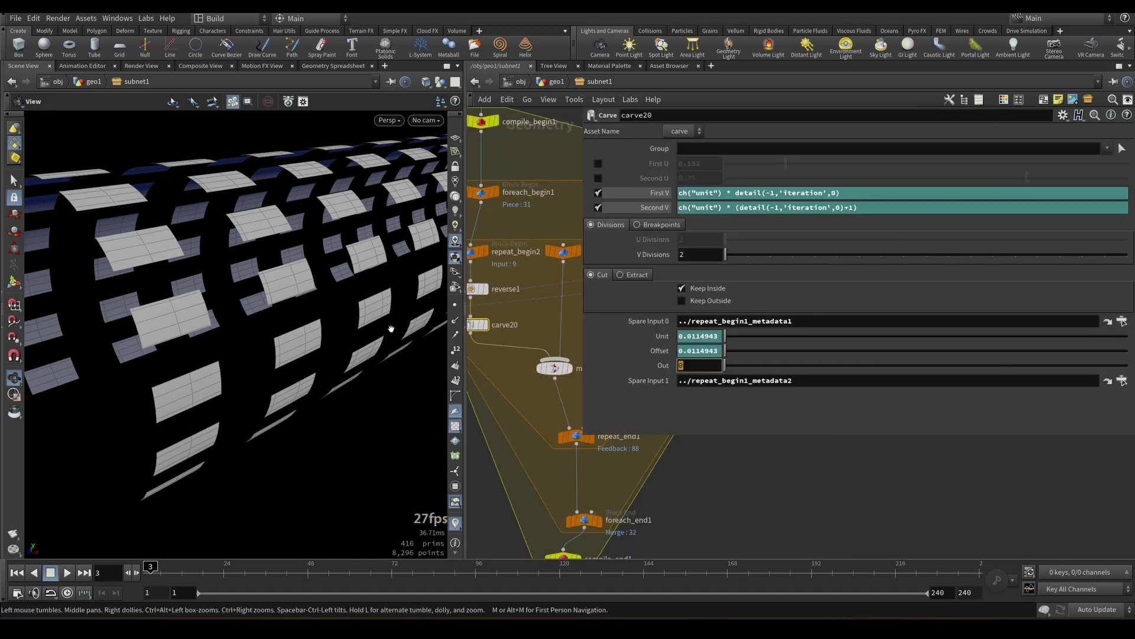
{"action": "type", "text": "detail()"}
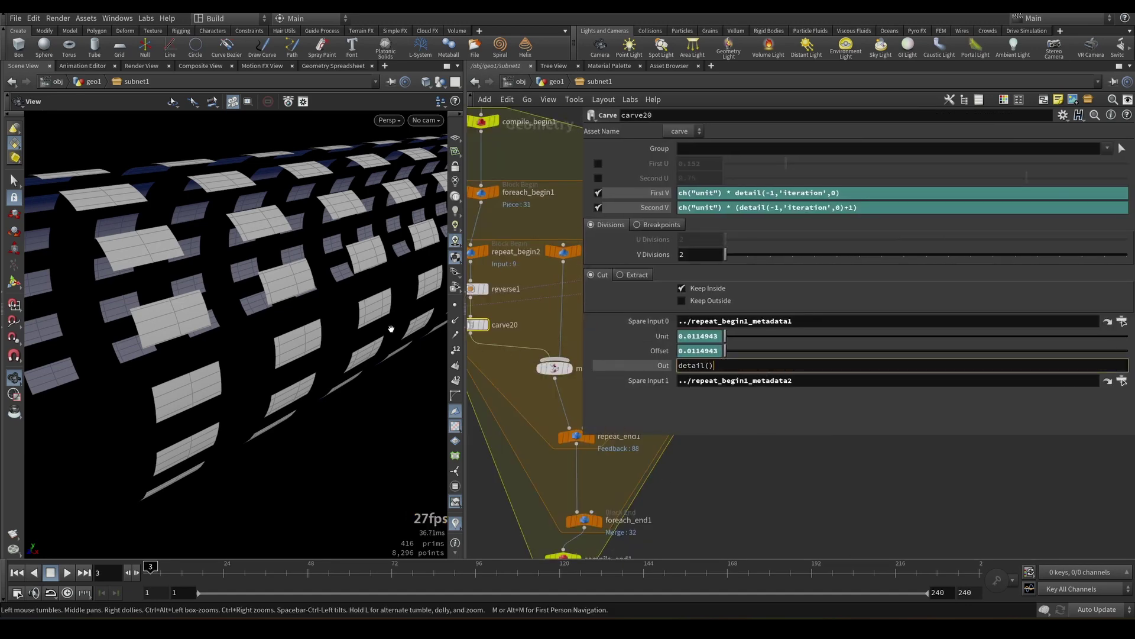
{"action": "type", "text": "-2"}
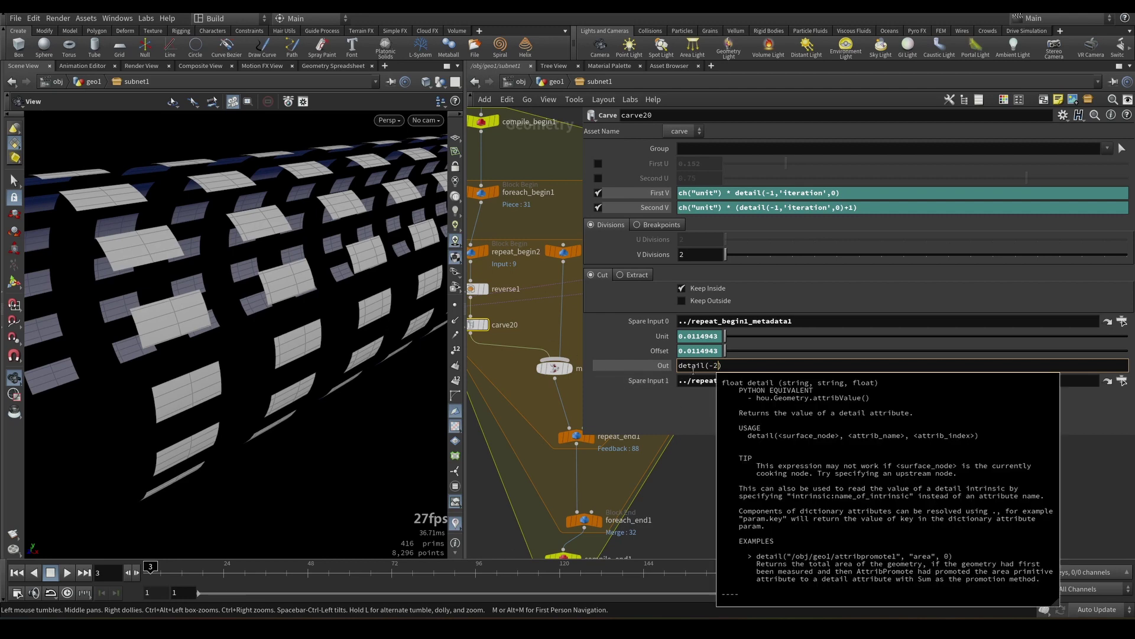
{"action": "type", "text": ", "}
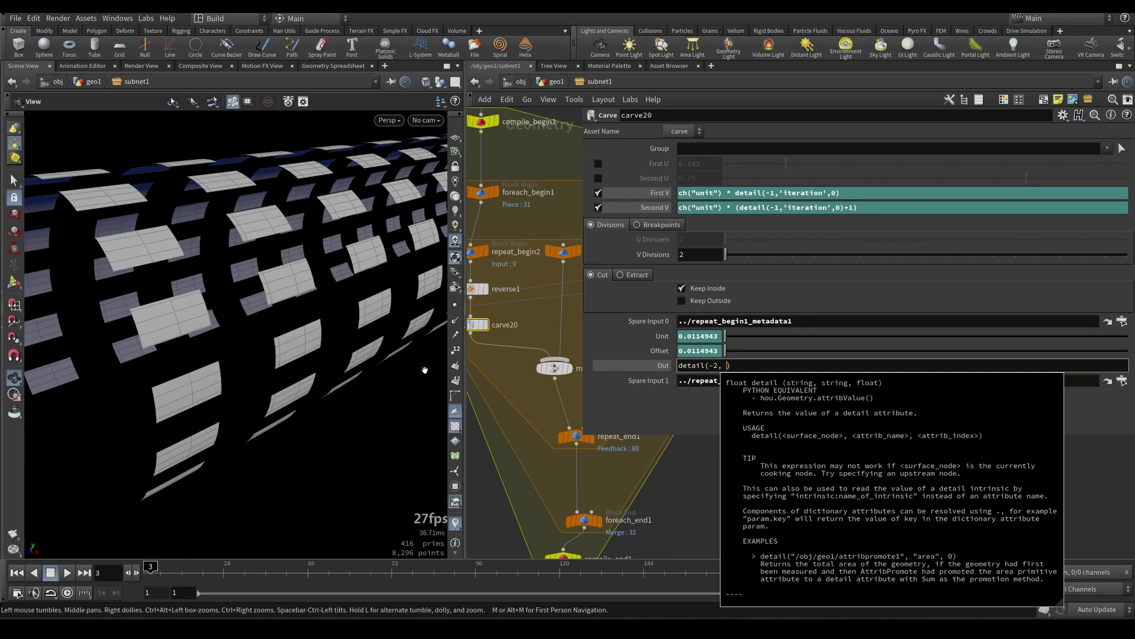
{"action": "type", "text": "'itera"}
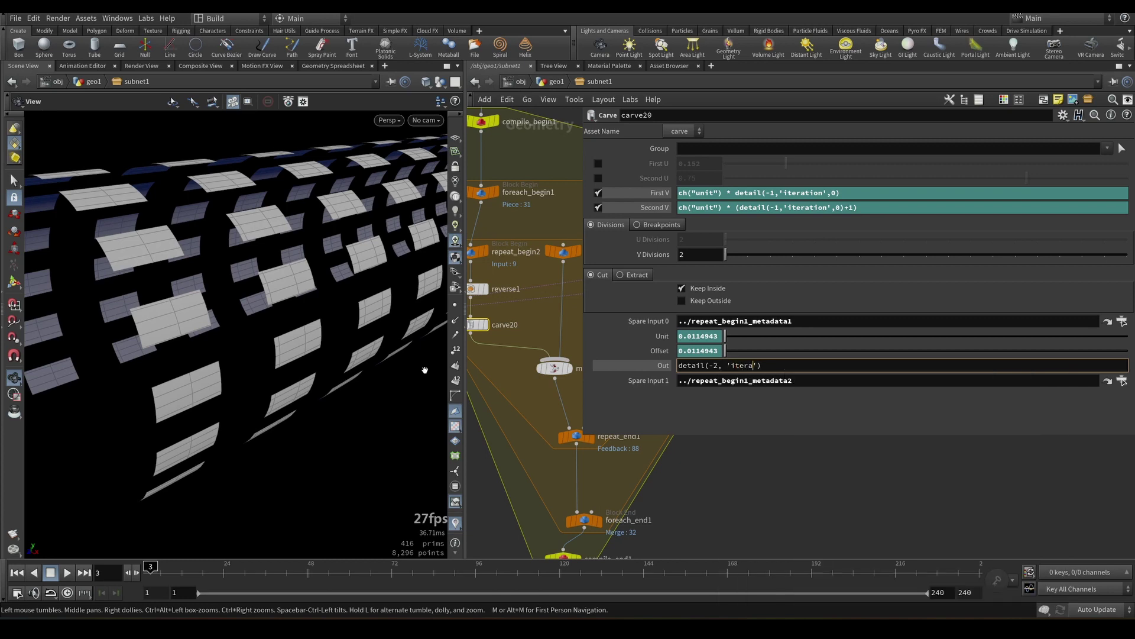
{"action": "type", "text": "tion'm,"}
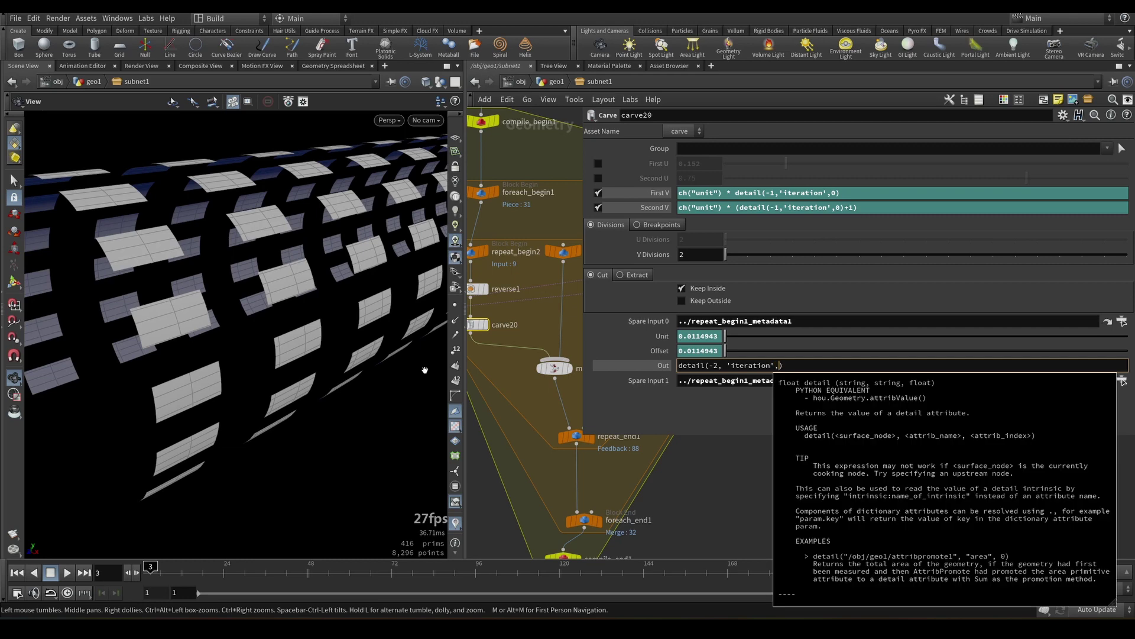
{"action": "type", "text": " 0) "}
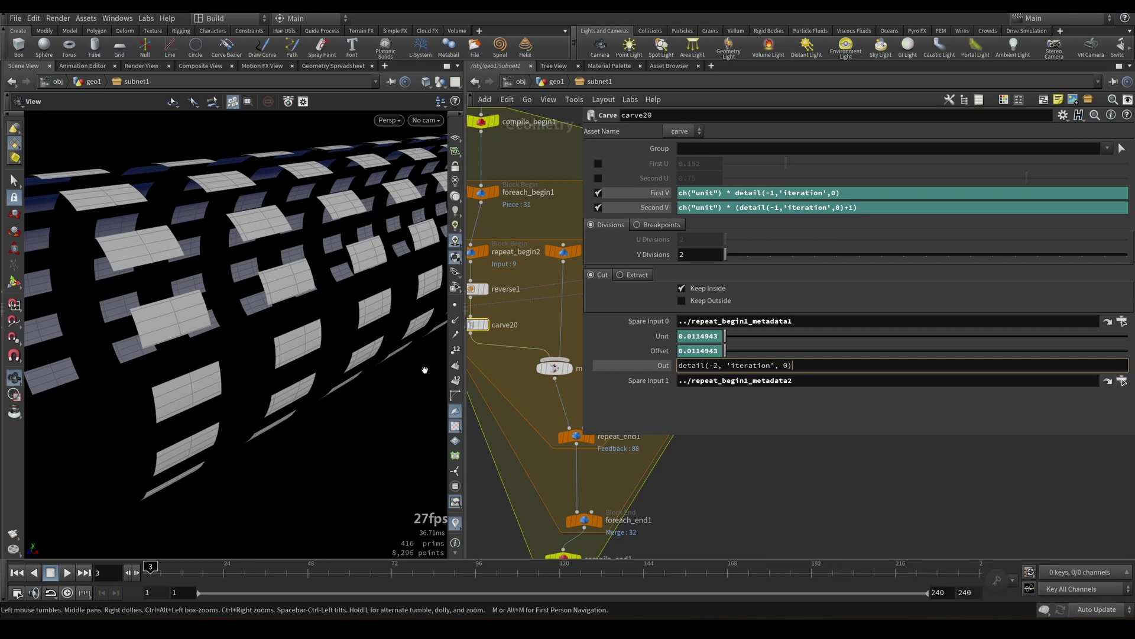
- Divide the Out expression by (detail(-2,'numiterations',0)-1) and commit it
{"action": "type", "text": "(detail()"}
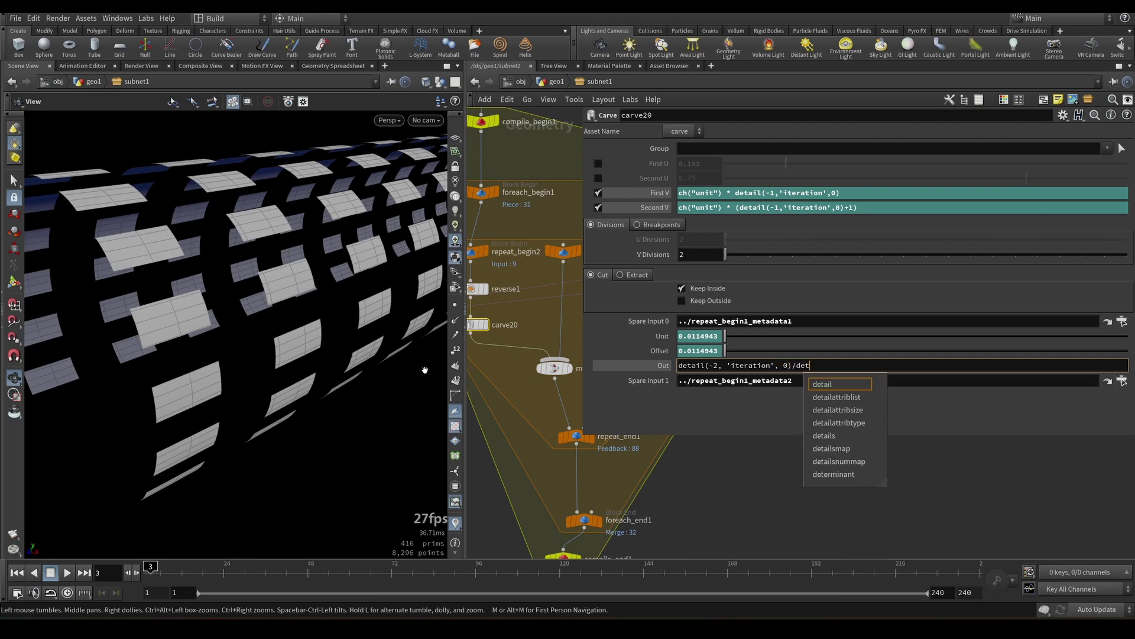
{"action": "type", "text": "-2,"}
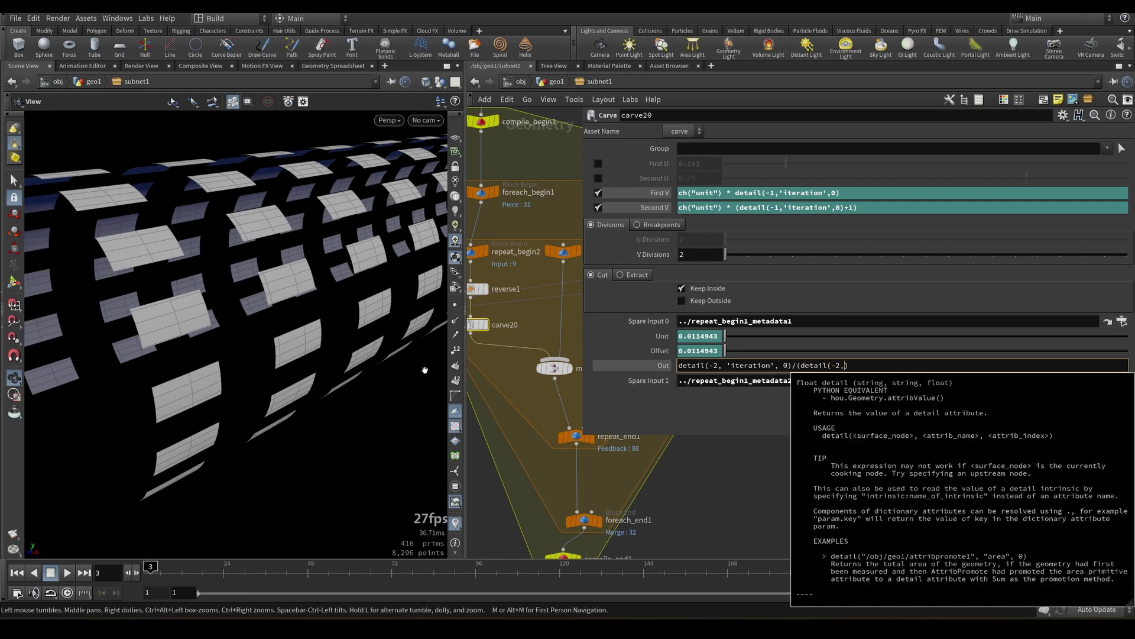
{"action": "key", "text": "Left"}
{"action": "type", "text": "nem"}
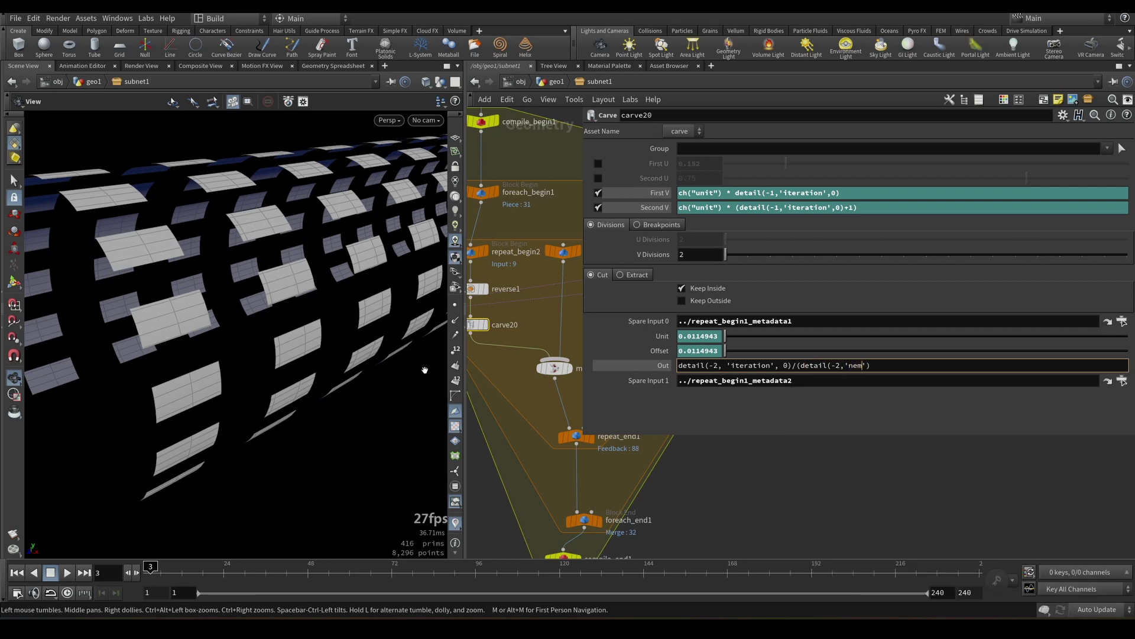
{"action": "key", "text": "BackSpace"}
{"action": "key", "text": "BackSpace"}
{"action": "type", "text": "umiterations',"}
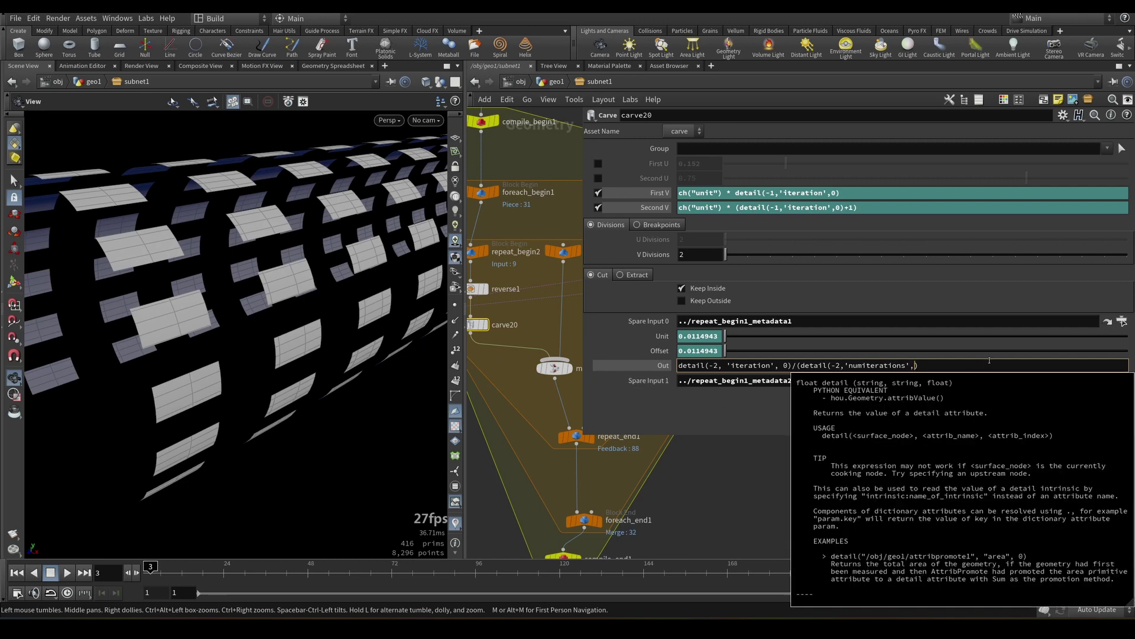
{"action": "type", "text": "0"}
{"action": "left_click", "coordinate": [940, 366]}
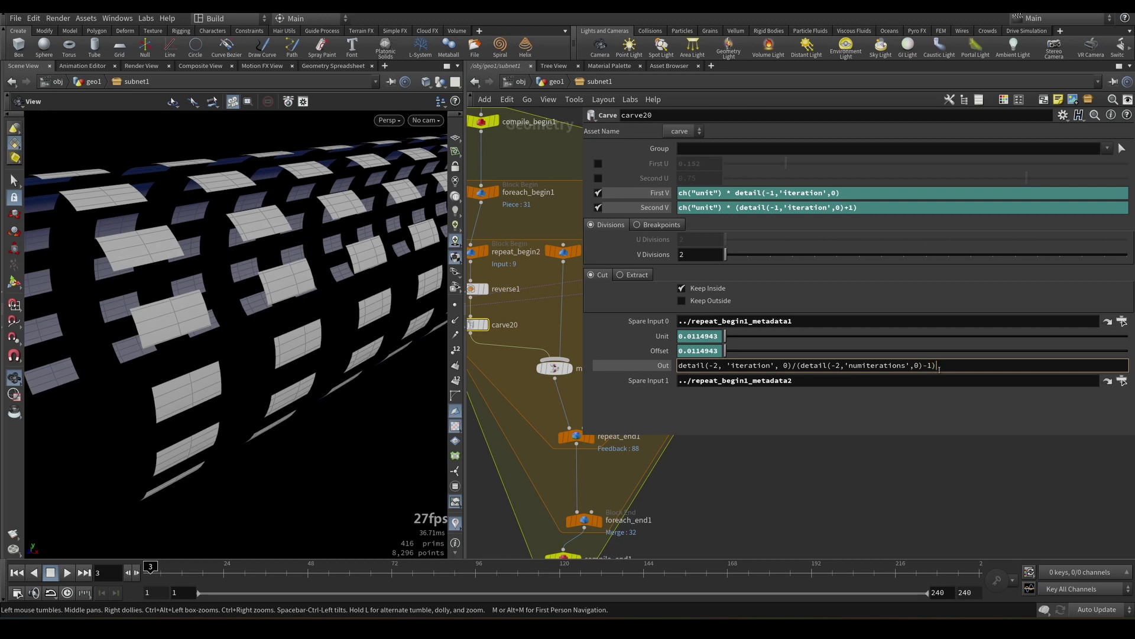
{"action": "key", "text": "Return"}
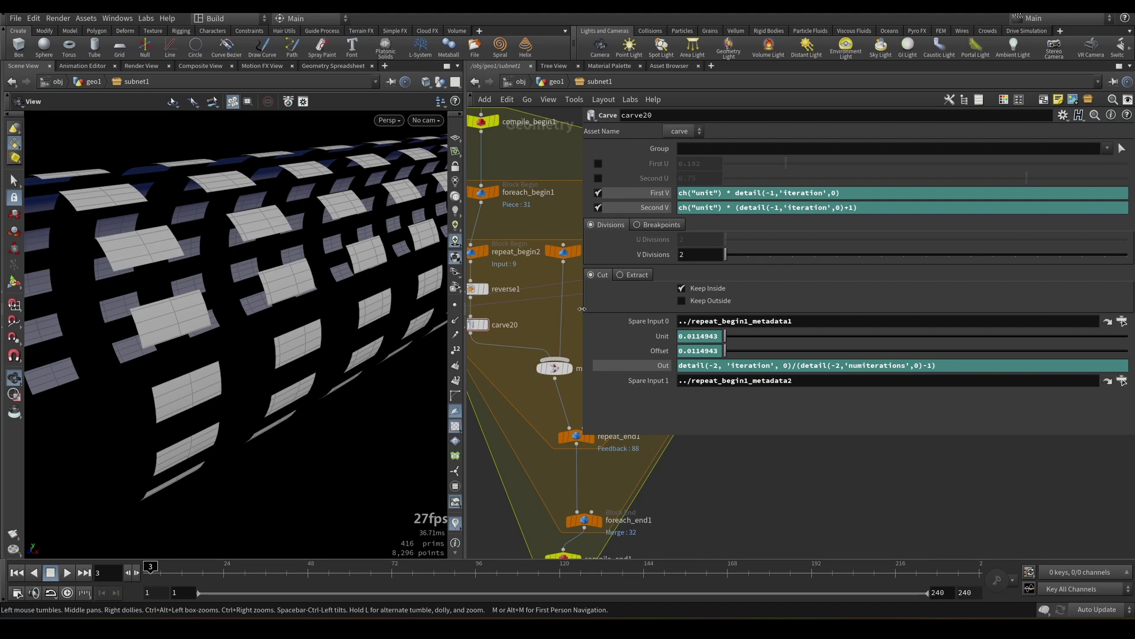
- Multiply carve20's Out expression by ch('offset') and copy the Out parameter
{"action": "left_click_drag", "start_coordinate": [582, 308], "coordinate": [542, 312]}
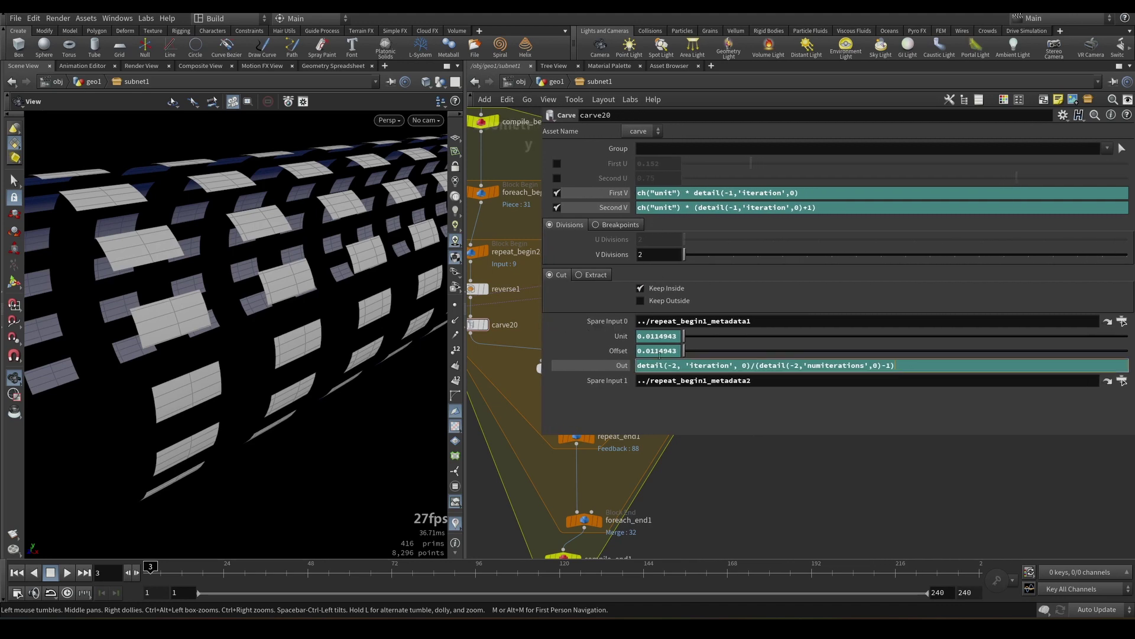
{"action": "type", "text": "h('')"}
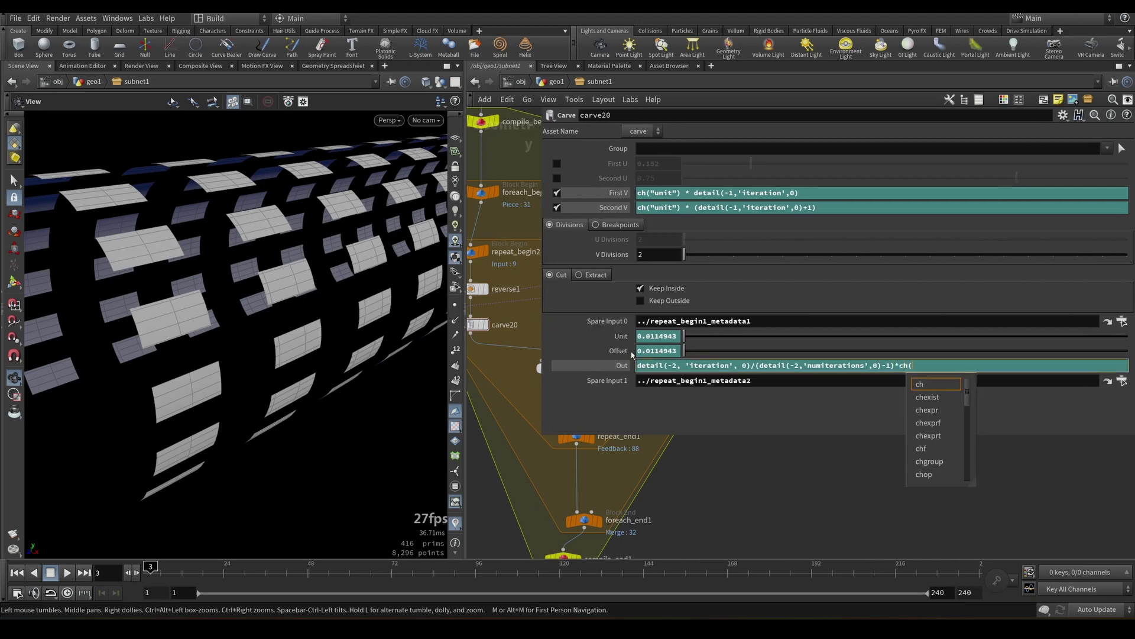
{"action": "type", "text": "offset"}
{"action": "right_click", "coordinate": [616, 364]}
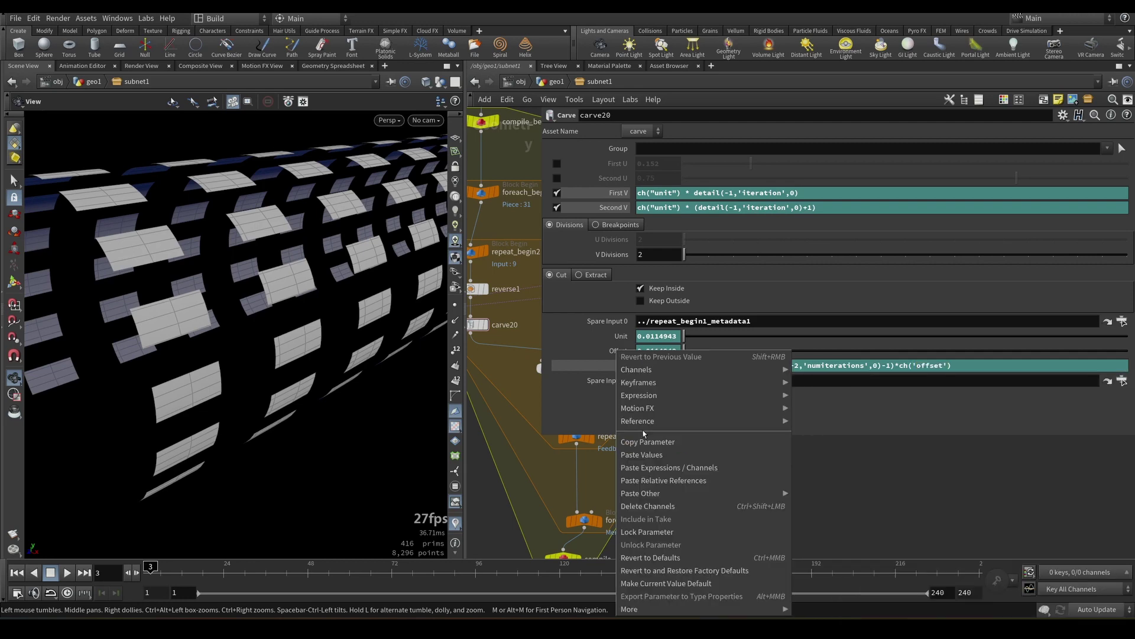
{"action": "left_click", "coordinate": [647, 442]}
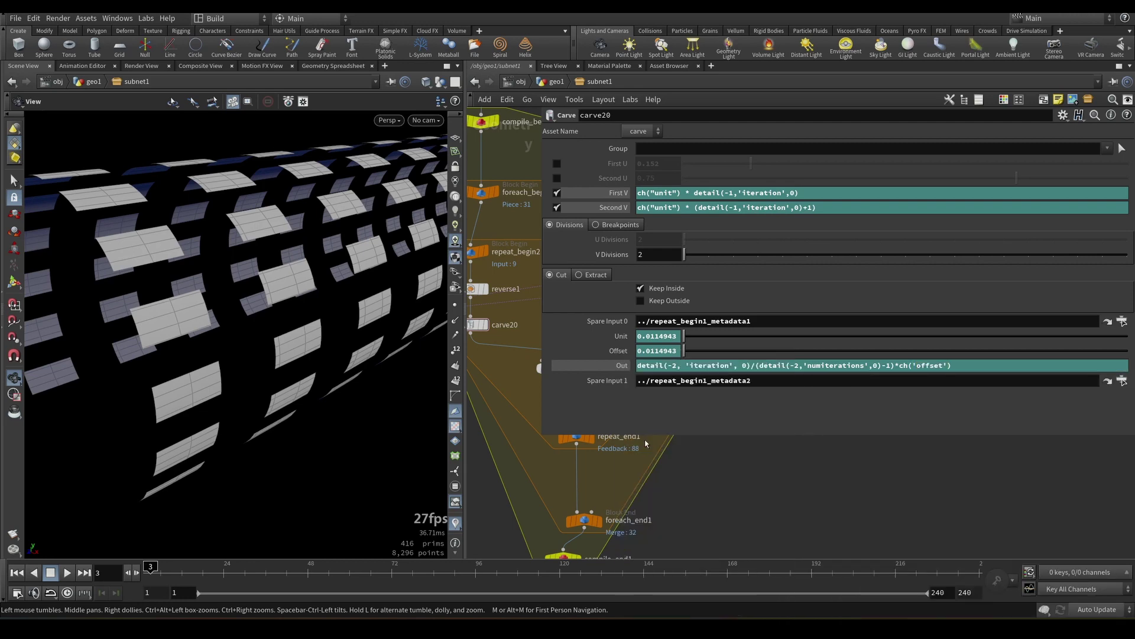
- Add ch('out')+ in front of carve20's existing First V expression
{"action": "left_click", "coordinate": [637, 193]}
{"action": "type", "text": "ch()"}
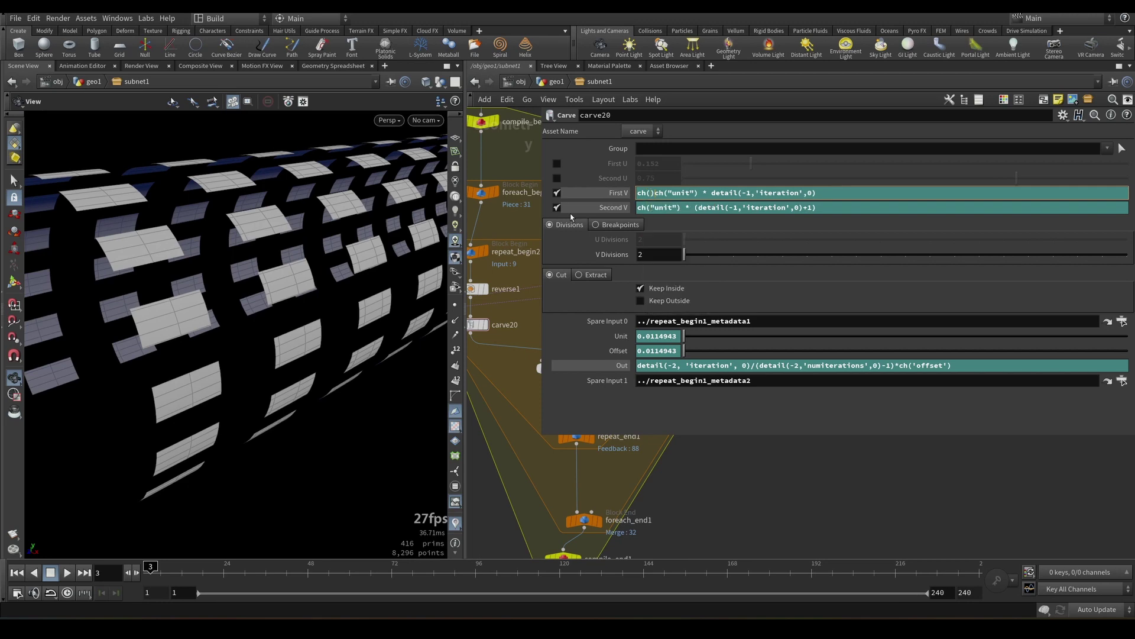
{"action": "type", "text": "''"}
{"action": "key", "text": "Left"}
{"action": "type", "text": "out"}
{"action": "key", "text": "Right"}
{"action": "key", "text": "Right"}
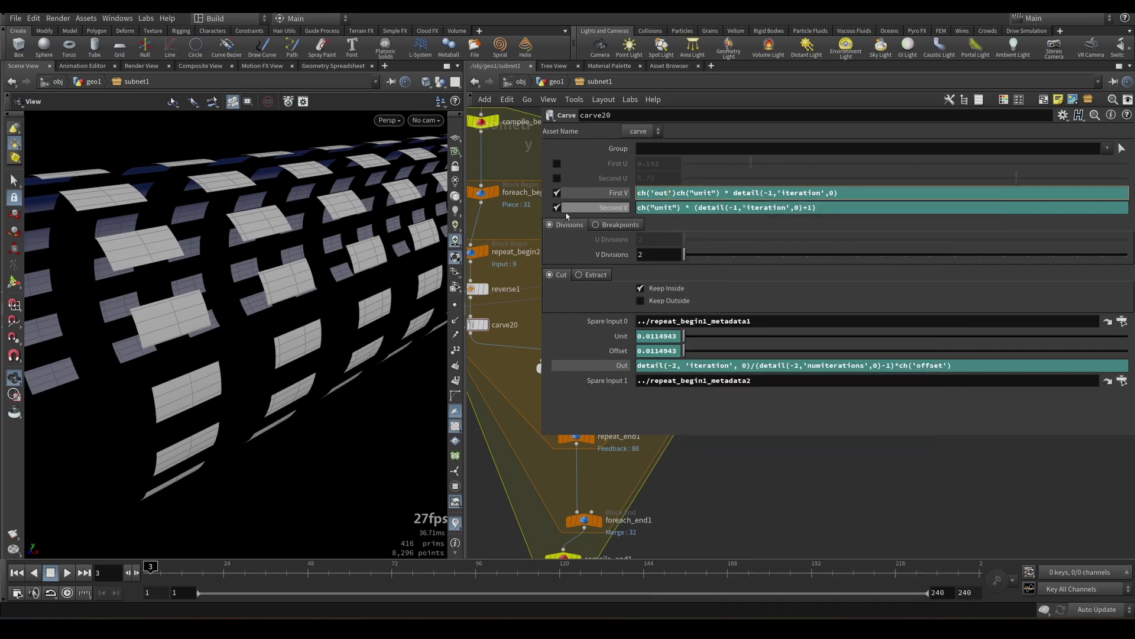
{"action": "type", "text": "+"}
- Add ch('out')+ in front of carve20's Second V expression and inspect the resulting tunnel panels
{"action": "left_click", "coordinate": [637, 208]}
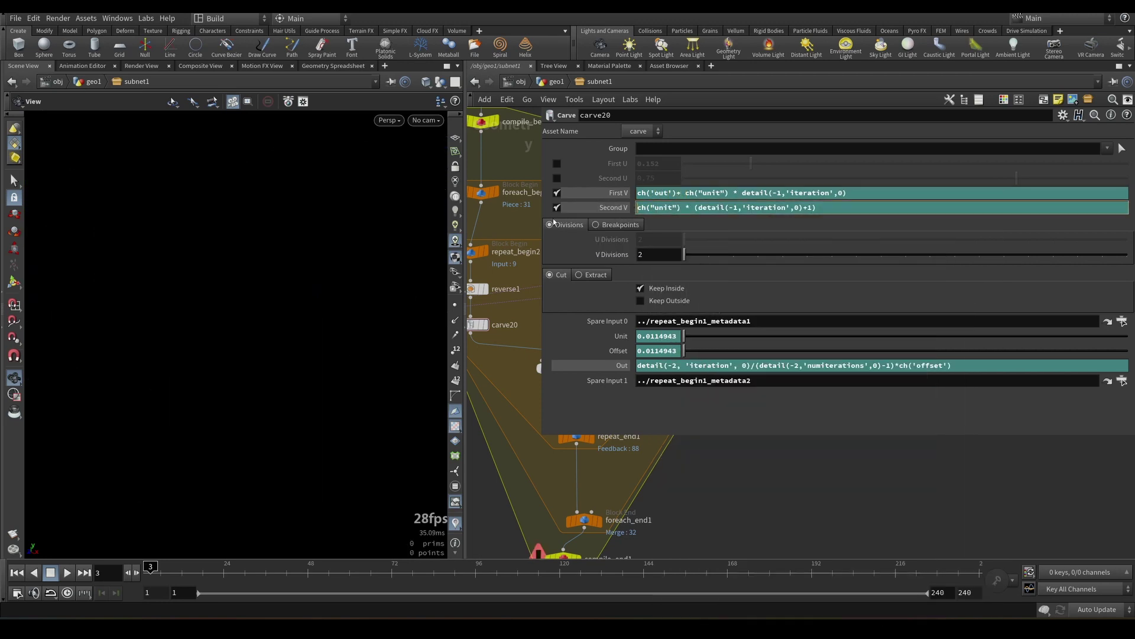
{"action": "type", "text": "ch('out')+"}
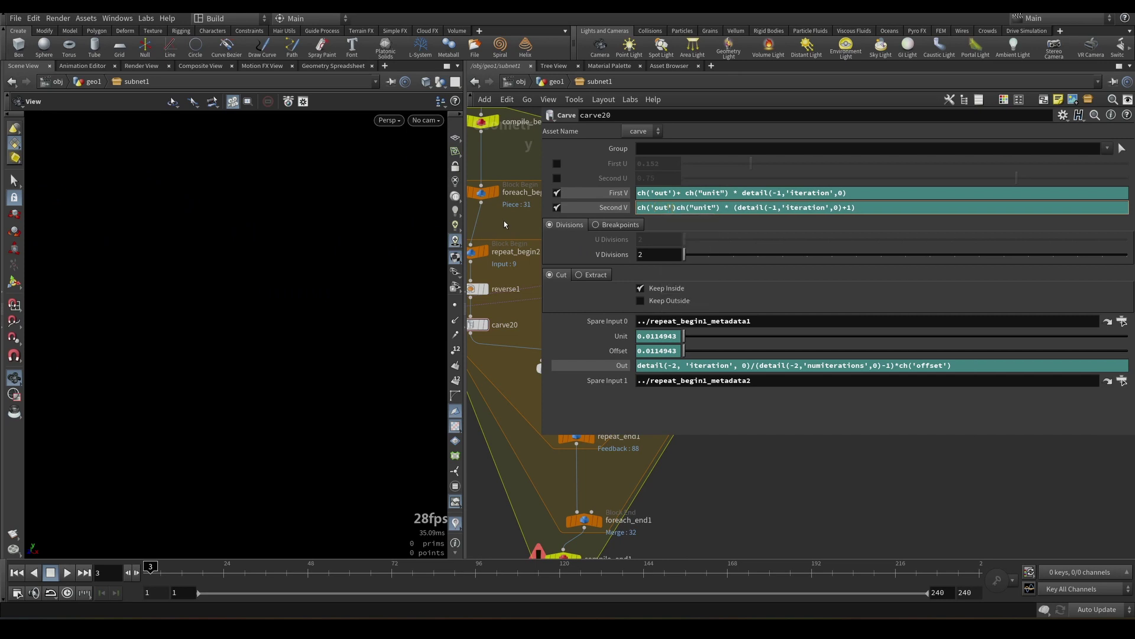
{"action": "key", "text": "Return"}
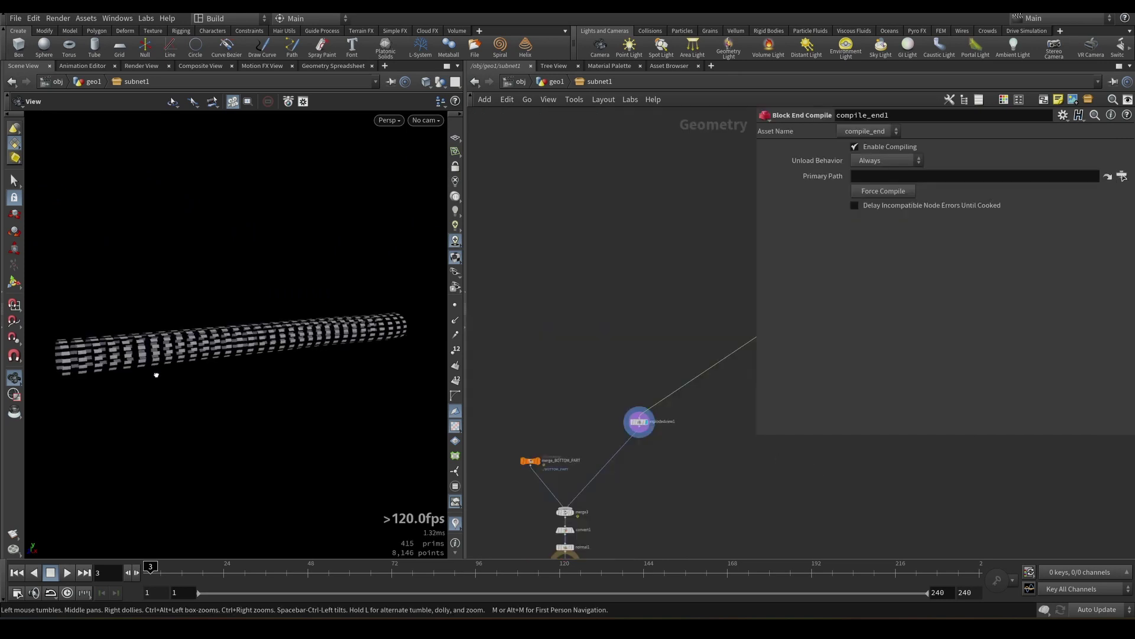
{"action": "mouse_move", "coordinate": [227, 357]}
{"action": "left_mouse_down"}
{"action": "mouse_move", "coordinate": [301, 345]}
{"action": "mouse_move", "coordinate": [221, 374]}
{"action": "left_mouse_up"}
{"action": "right_click_drag", "start_coordinate": [221, 375], "coordinate": [293, 379]}
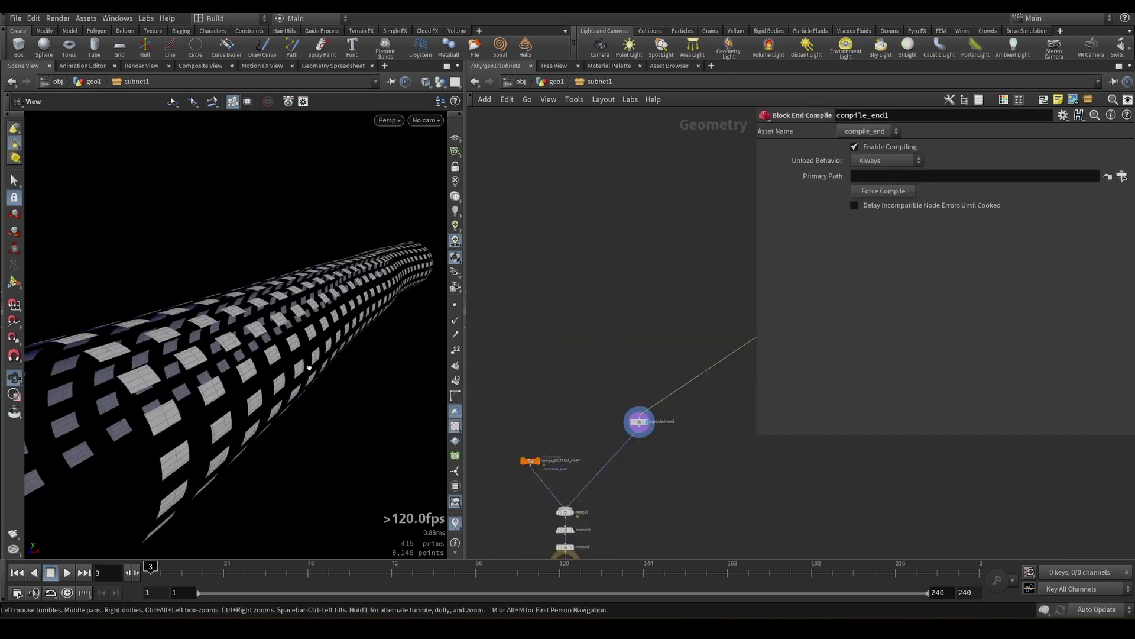
{"action": "middle_click_drag", "start_coordinate": [293, 379], "coordinate": [322, 351]}
{"action": "left_click_drag", "start_coordinate": [321, 351], "coordinate": [171, 366]}
- Return to carve20 and insert chramp('../ramp', in front of its Out expression
{"action": "scroll", "coordinate": [550, 401], "scroll_direction": "down", "scroll_amount": 6}
{"action": "middle_click_drag", "start_coordinate": [601, 398], "coordinate": [676, 395]}
{"action": "scroll", "coordinate": [533, 260], "scroll_direction": "up", "scroll_amount": 2}
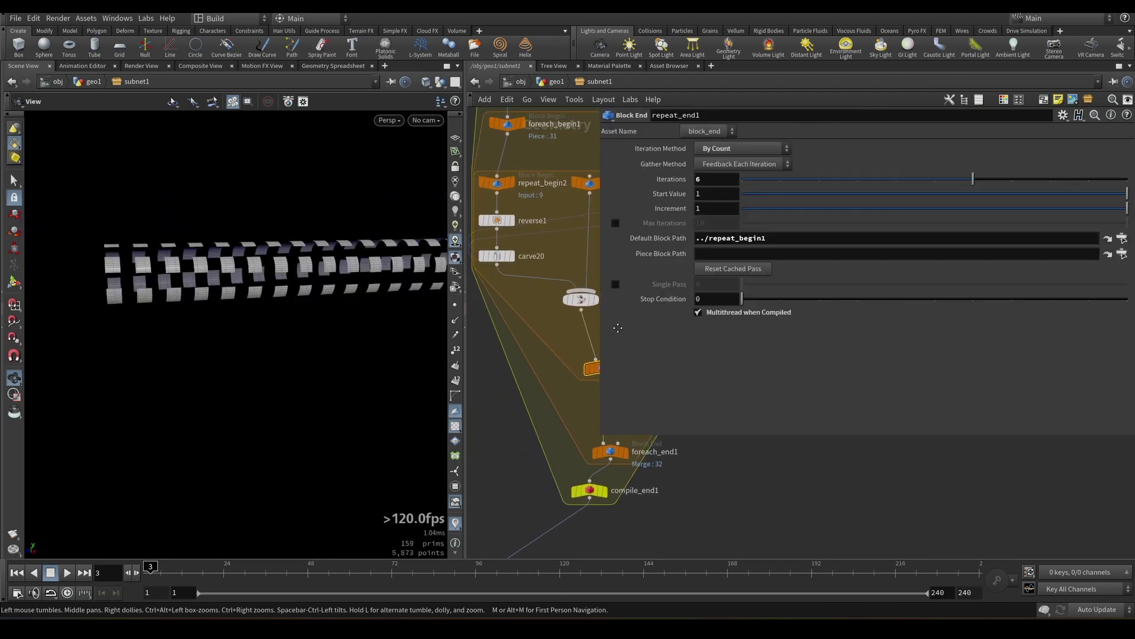
{"action": "middle_click_drag", "start_coordinate": [581, 266], "coordinate": [582, 278]}
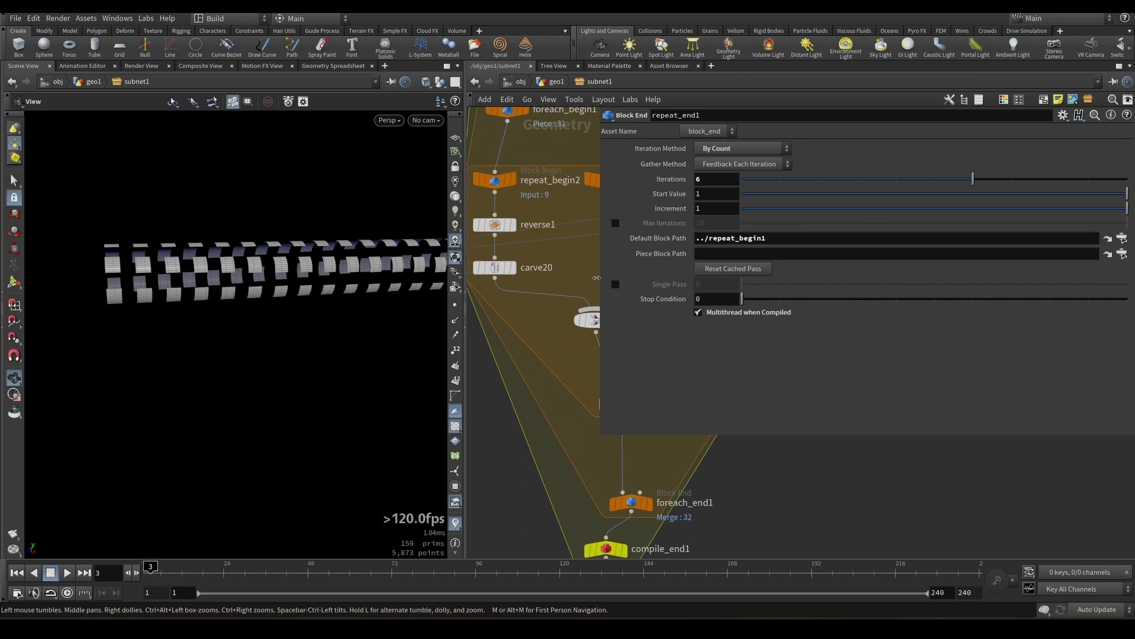
{"action": "left_click_drag", "start_coordinate": [600, 278], "coordinate": [658, 280]}
{"action": "middle_click_drag", "start_coordinate": [558, 272], "coordinate": [561, 285]}
{"action": "left_click", "coordinate": [528, 341]}
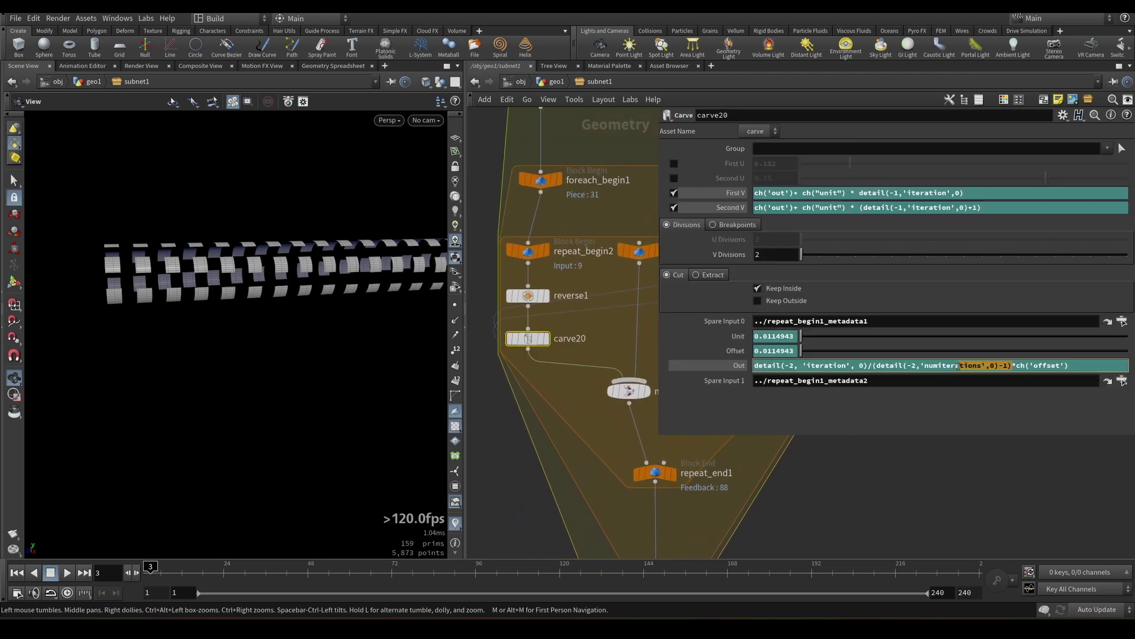
{"action": "left_click_drag", "start_coordinate": [958, 366], "coordinate": [757, 365]}
{"action": "left_click", "coordinate": [757, 365]}
{"action": "type", "text": "chra"}
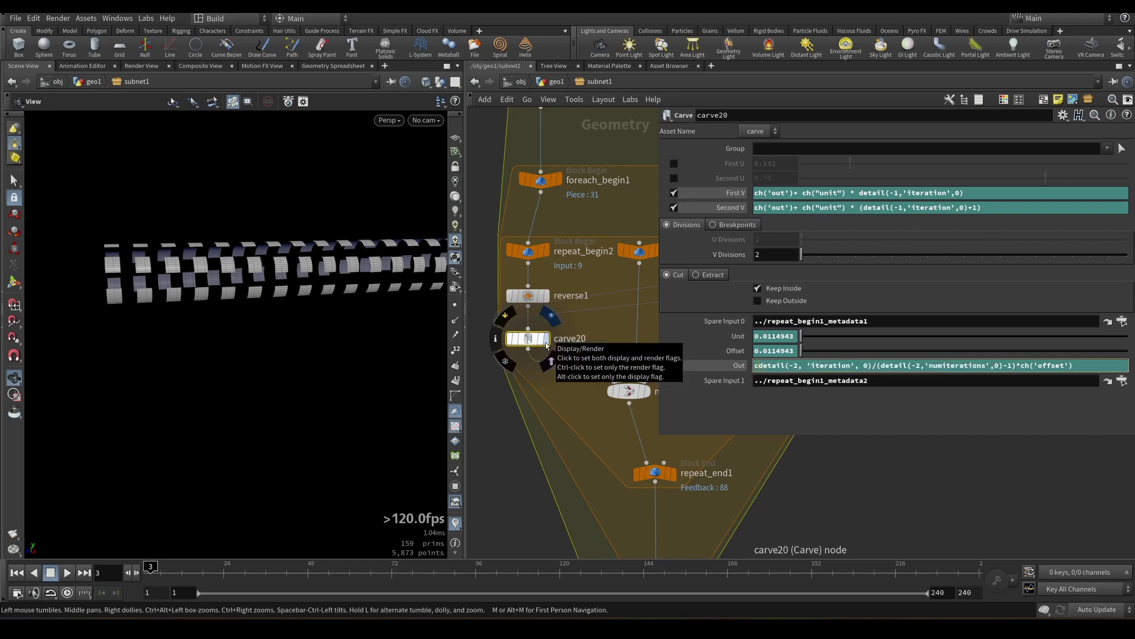
{"action": "type", "text": "mp('../r"}
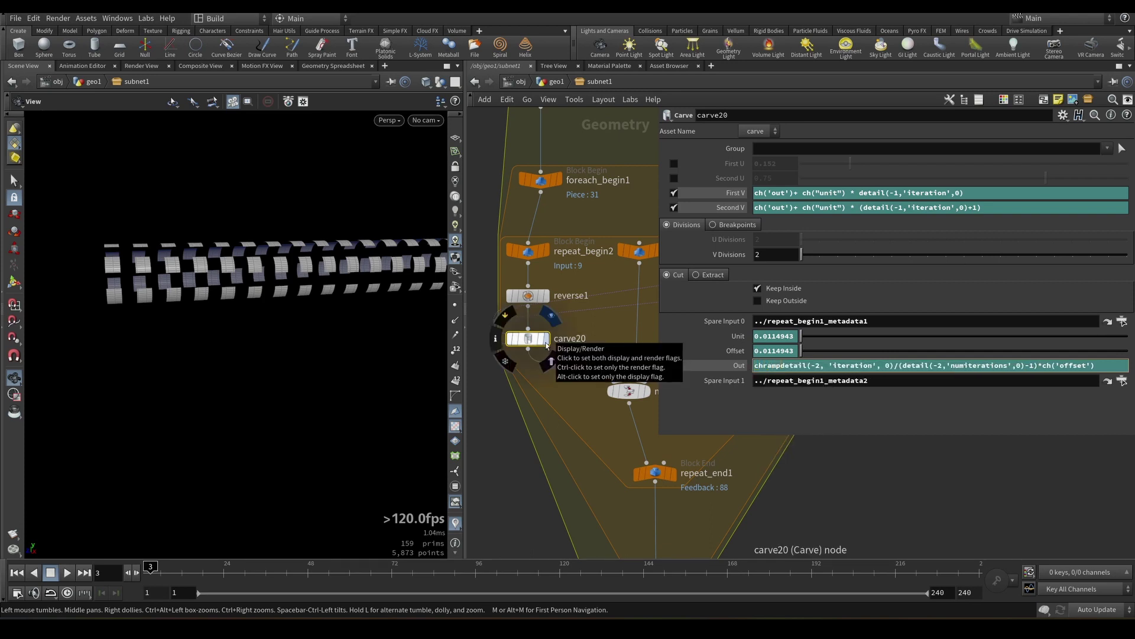
{"action": "type", "text": "amp"}
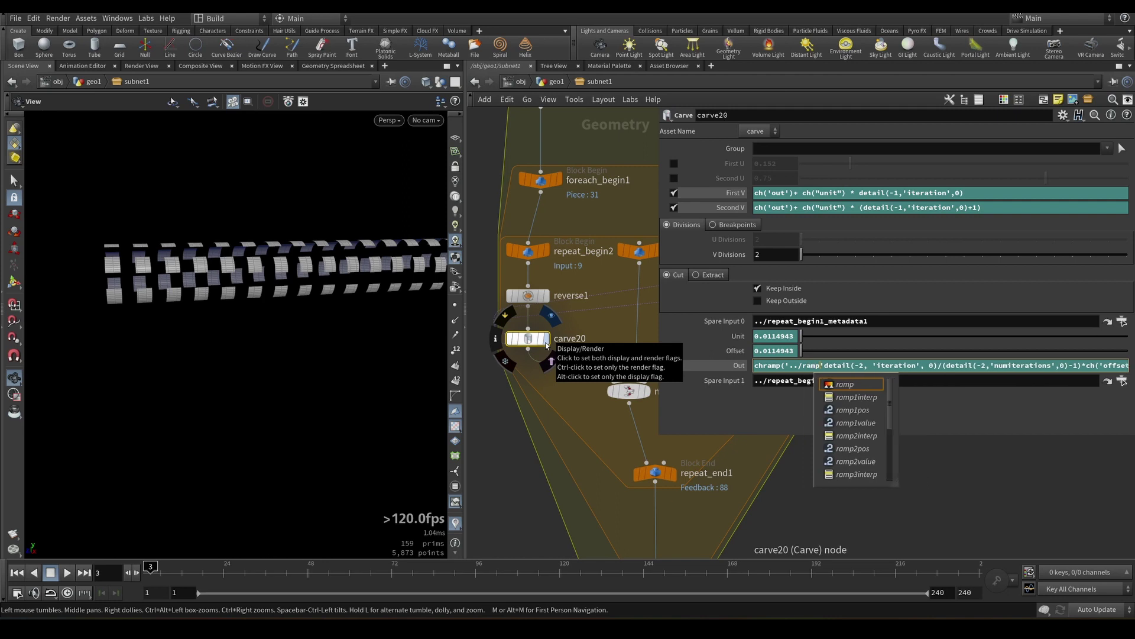
{"action": "key", "text": "Escape"}
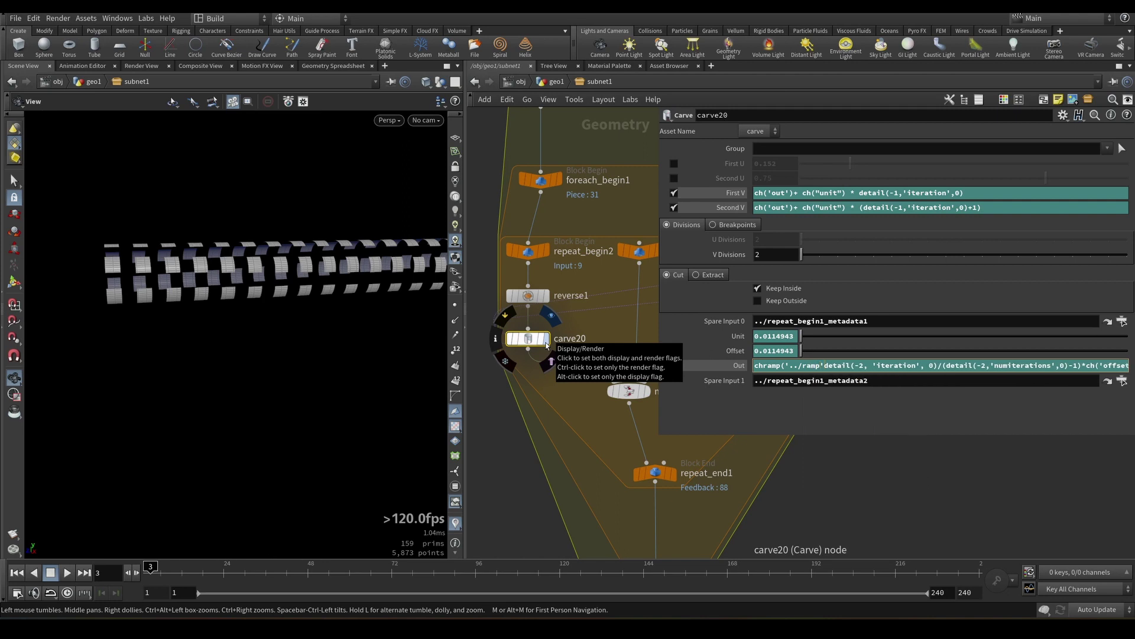
{"action": "type", "text": ","}
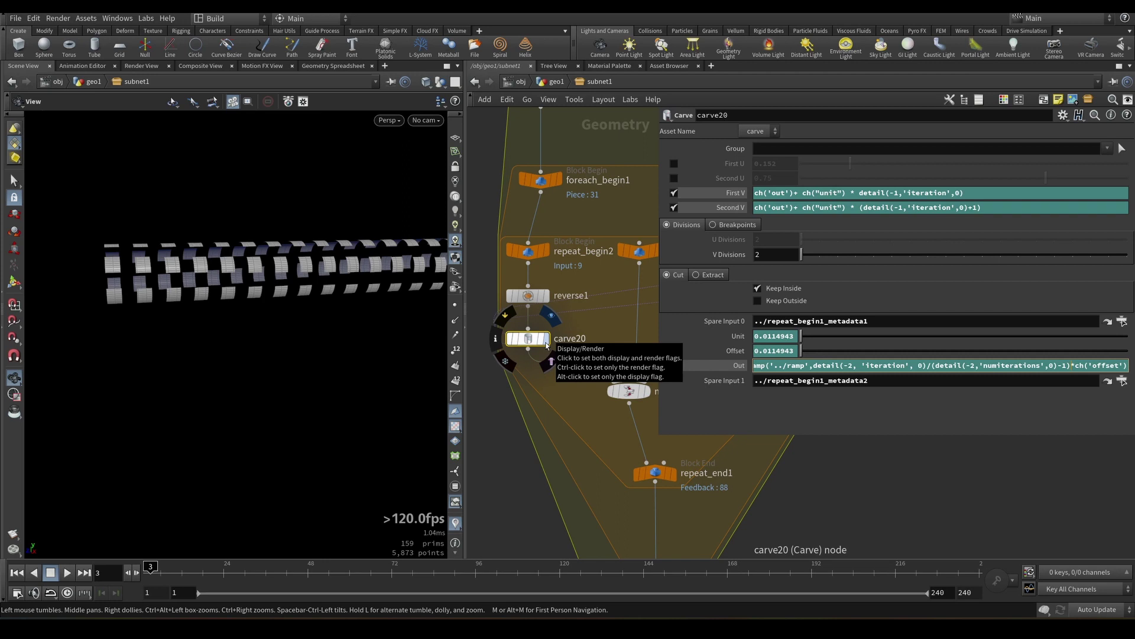
- Close the chramp call in carve20's Out expression by inserting ,0) just before *ch('offset')
{"action": "key", "text": "shift+Left"}
{"action": "key", "text": "shift+Left"}
{"action": "key", "text": "shift+Left"}
{"action": "key", "text": "shift+Left"}
{"action": "key", "text": "shift+Left"}
{"action": "key", "text": "shift+Left"}
{"action": "key", "text": "shift+Left"}
{"action": "key", "text": "shift+Left"}
{"action": "key", "text": "shift+Left"}
{"action": "key", "text": "shift+Left"}
{"action": "key", "text": "shift+Left"}
{"action": "key", "text": "shift+Left"}
{"action": "key", "text": "shift+Left"}
{"action": "key", "text": "shift+Left"}
{"action": "key", "text": "shift+Left"}
{"action": "key", "text": "shift+Left"}
{"action": "key", "text": "shift+Left"}
{"action": "key", "text": "shift+Left"}
{"action": "key", "text": "shift+Left"}
{"action": "key", "text": "shift+Left"}
{"action": "key", "text": "shift+Left"}
{"action": "key", "text": "shift+Left"}
{"action": "key", "text": "shift+Left"}
{"action": "key", "text": "shift+Left"}
{"action": "key", "text": "shift+Left"}
{"action": "key", "text": "shift+Left"}
{"action": "key", "text": "shift+Left"}
{"action": "key", "text": "shift+Left"}
{"action": "key", "text": "shift+Left"}
{"action": "key", "text": "shift+Left"}
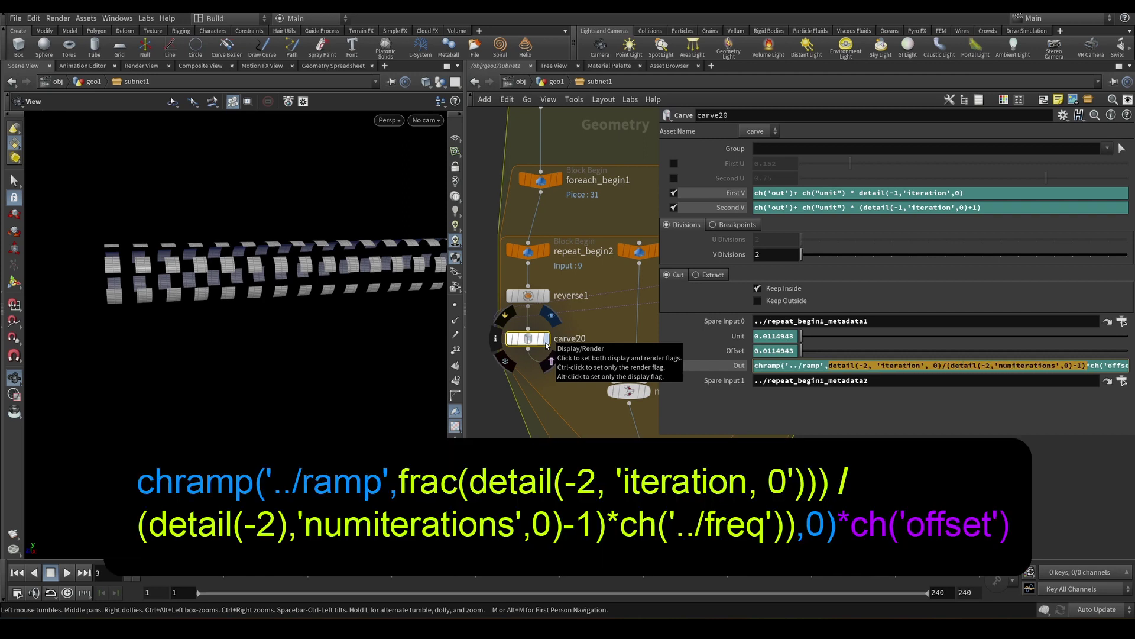
{"action": "key", "text": "Right"}
{"action": "key", "text": "Right"}
{"action": "key", "text": "Right"}
{"action": "key", "text": "Right"}
{"action": "key", "text": "Right"}
{"action": "key", "text": "Right"}
{"action": "key", "text": "Right"}
{"action": "key", "text": "Right"}
{"action": "key", "text": "Right"}
{"action": "key", "text": "Right"}
{"action": "key", "text": "Right"}
{"action": "key", "text": "Right"}
{"action": "key", "text": "Right"}
{"action": "key", "text": "Right"}
{"action": "key", "text": "Right"}
{"action": "key", "text": "Right"}
{"action": "key", "text": "Right"}
{"action": "key", "text": "Right"}
{"action": "key", "text": "Right"}
{"action": "key", "text": "Right"}
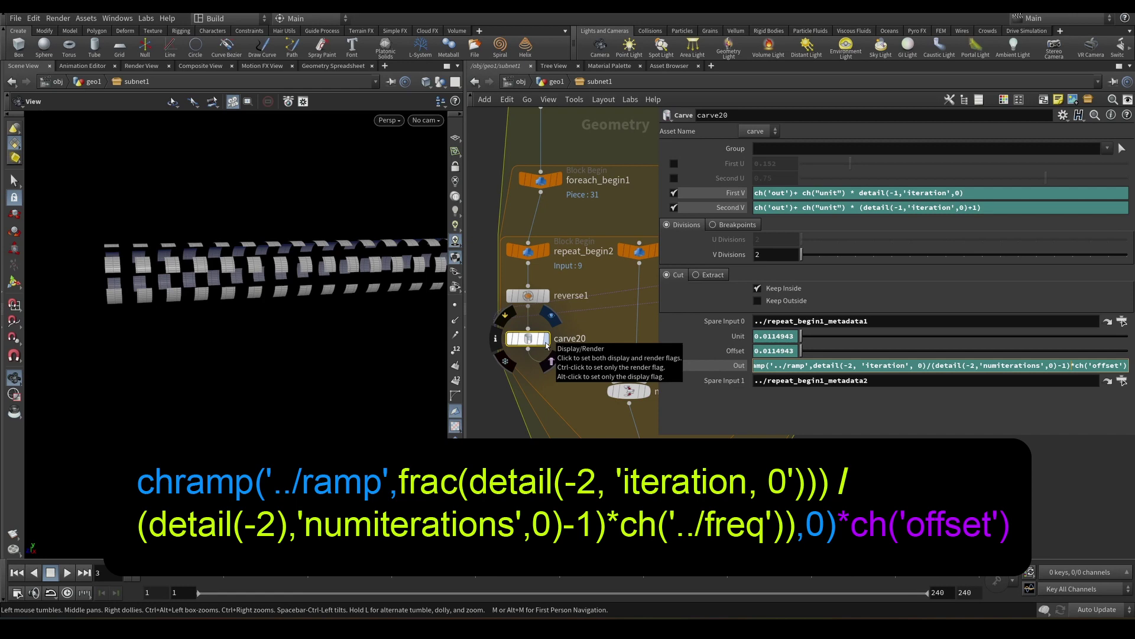
{"action": "type", "text": ",0"}
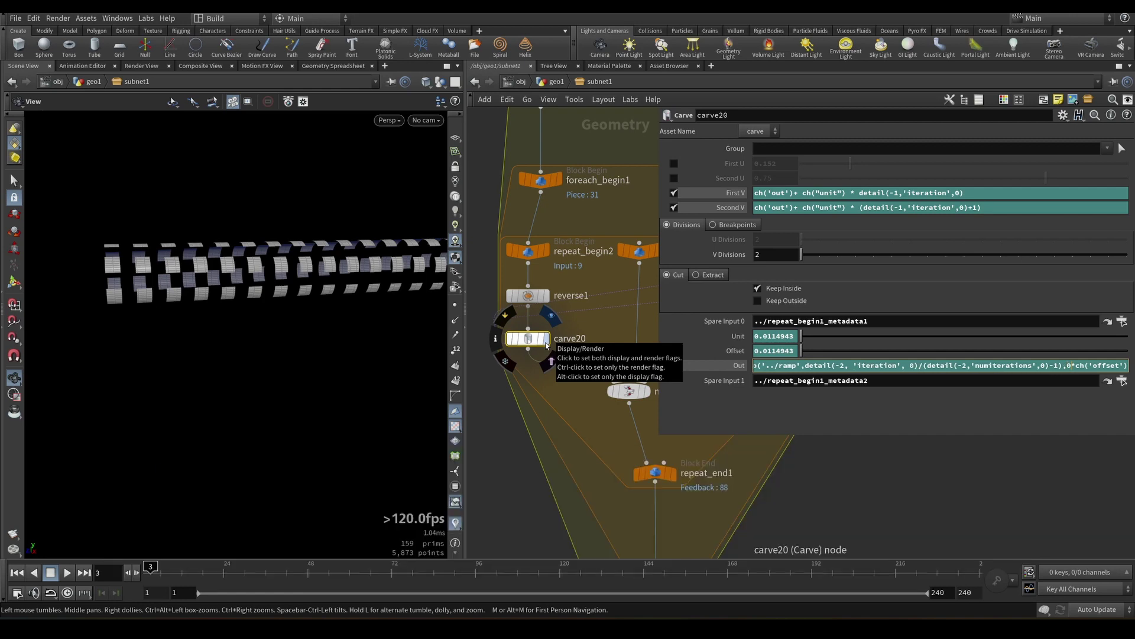
{"action": "type", "text": ")"}
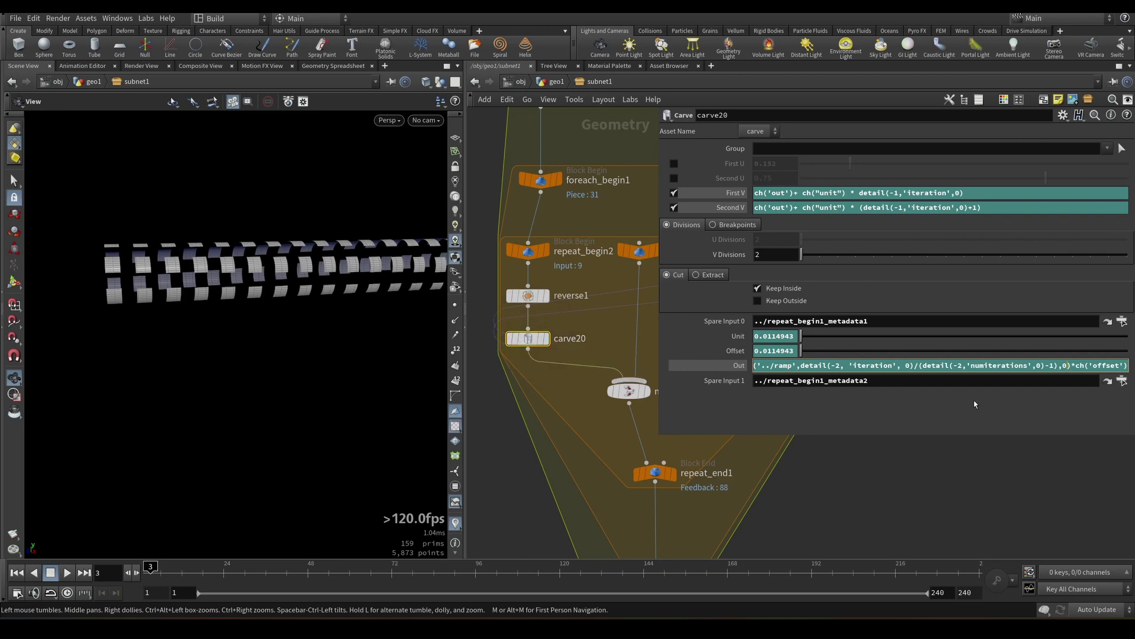
- Apply carve20's completed Out expression and inspect the offset panels along the tunnel
{"action": "key", "text": "Return"}
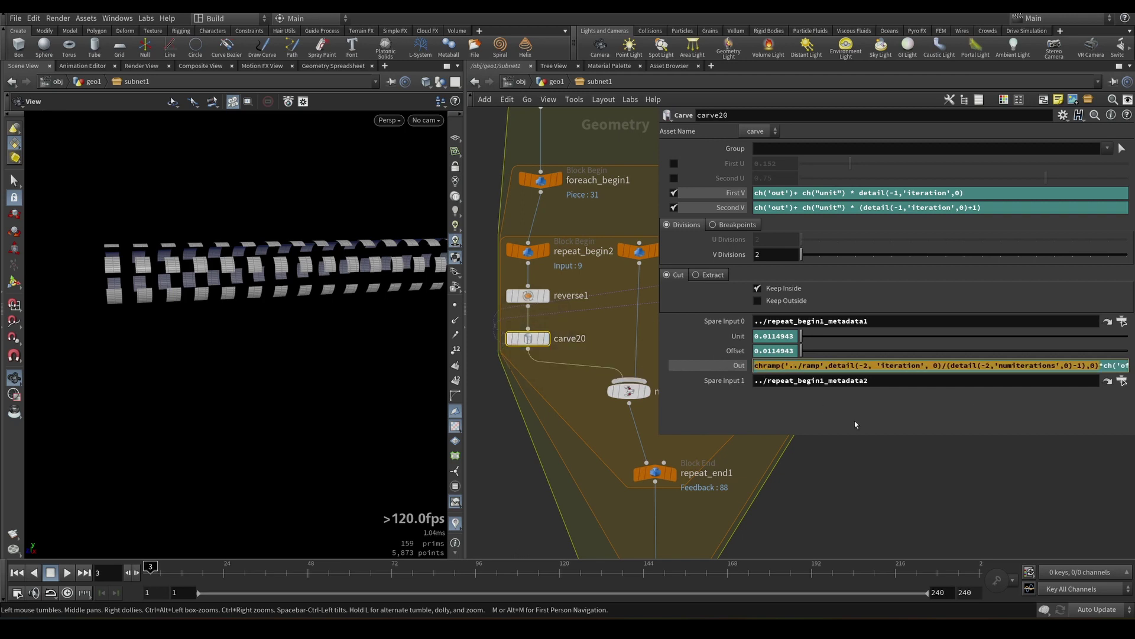
{"action": "left_click", "coordinate": [917, 472]}
{"action": "scroll", "coordinate": [204, 268], "scroll_direction": "down", "scroll_amount": 5}
{"action": "left_click_drag", "start_coordinate": [248, 269], "coordinate": [284, 283]}
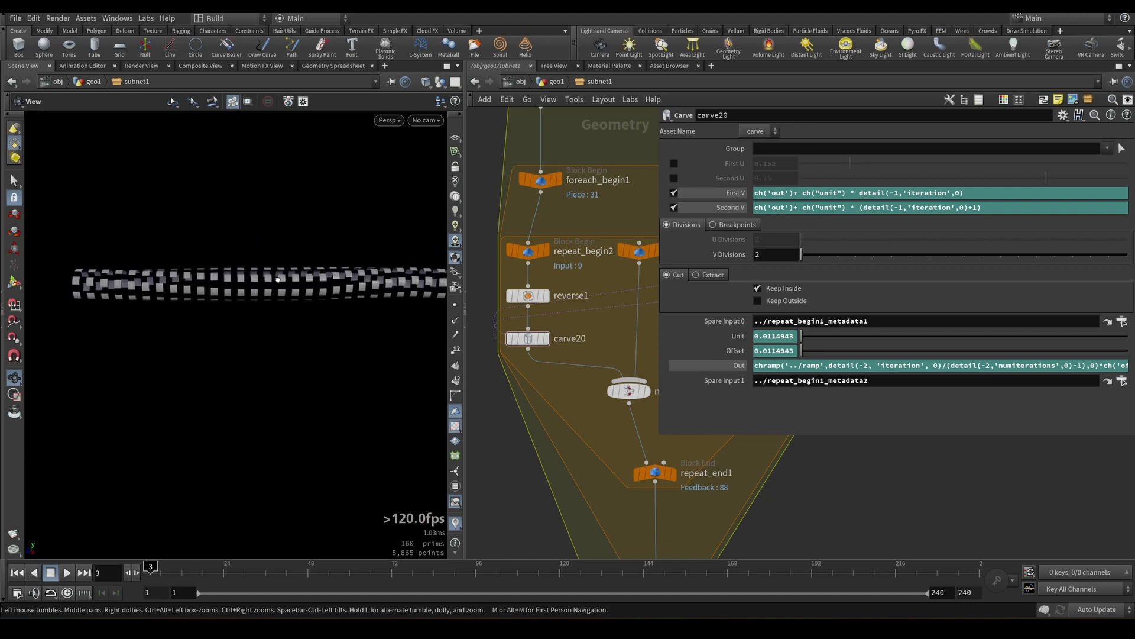
- Reshape subnet1's ramp with a dip between the two peaks and a point at about position 0.22, value 0.41
{"action": "left_click", "coordinate": [555, 82]}
{"action": "left_click_drag", "start_coordinate": [849, 202], "coordinate": [831, 176]}
{"action": "key", "text": "ctrl+z"}
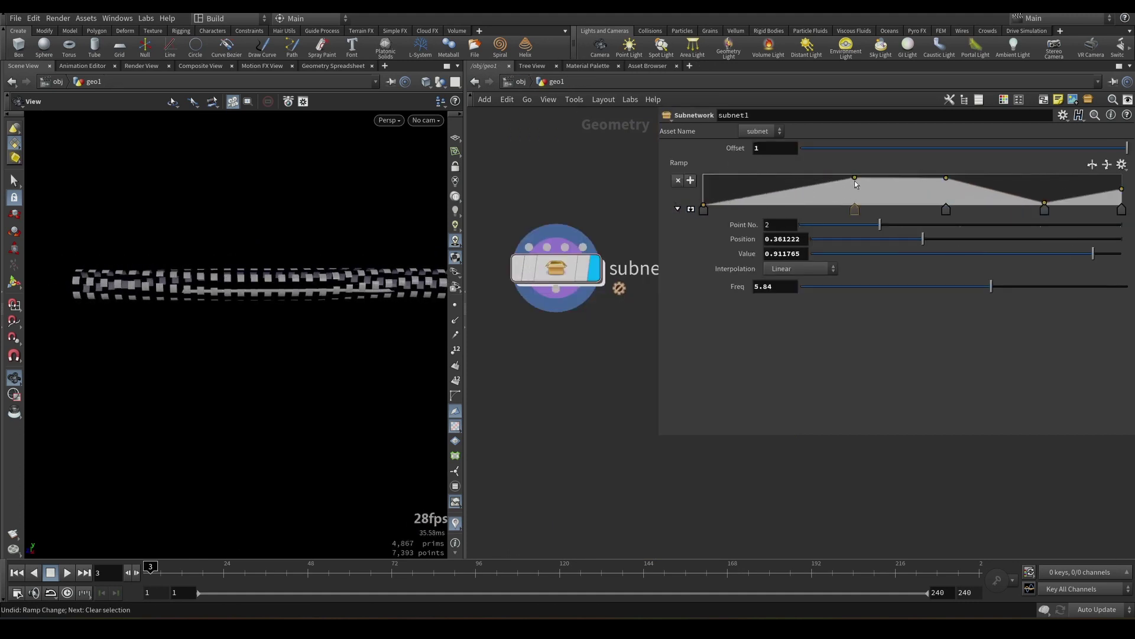
{"action": "left_click_drag", "start_coordinate": [900, 185], "coordinate": [901, 207]}
{"action": "left_click_drag", "start_coordinate": [796, 205], "coordinate": [797, 197]}
{"action": "key", "text": "i"}
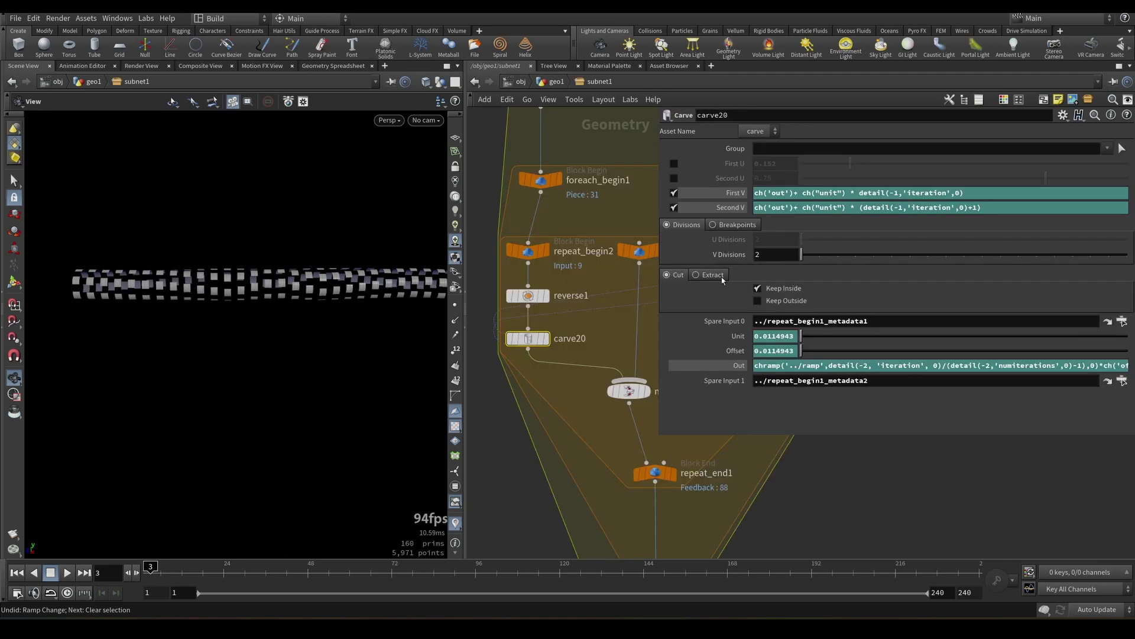
- In carve20's Out expression, multiply the iteration ratio by ch('freq') and wrap the product in frac()
{"action": "left_click_drag", "start_coordinate": [658, 295], "coordinate": [573, 295]}
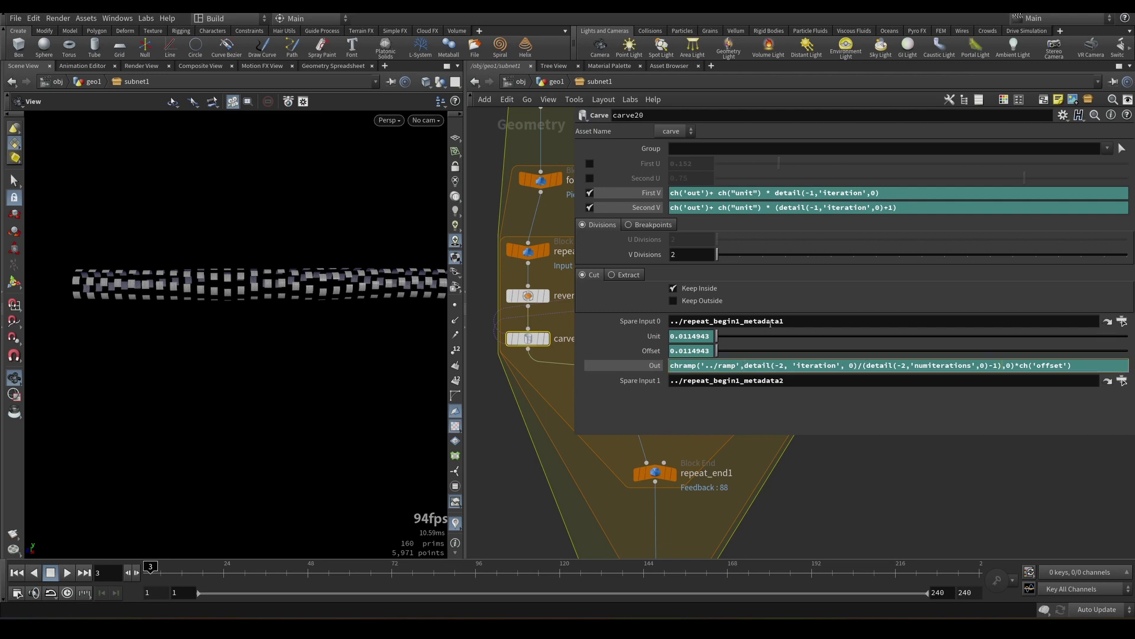
{"action": "type", "text": "h()freq"}
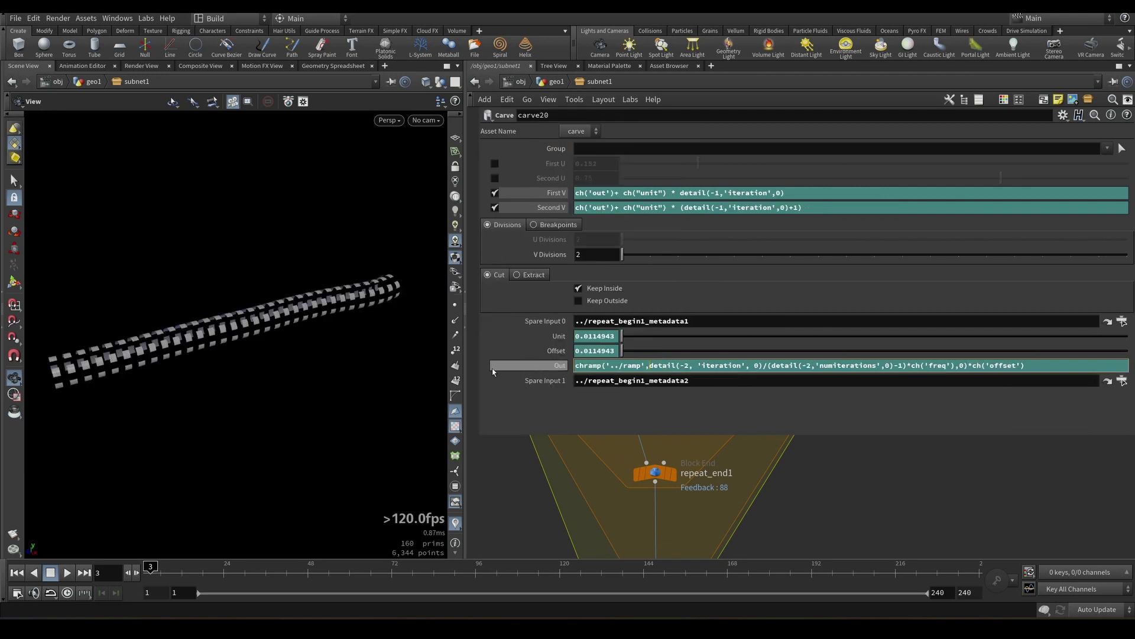
{"action": "type", "text": "frac"}
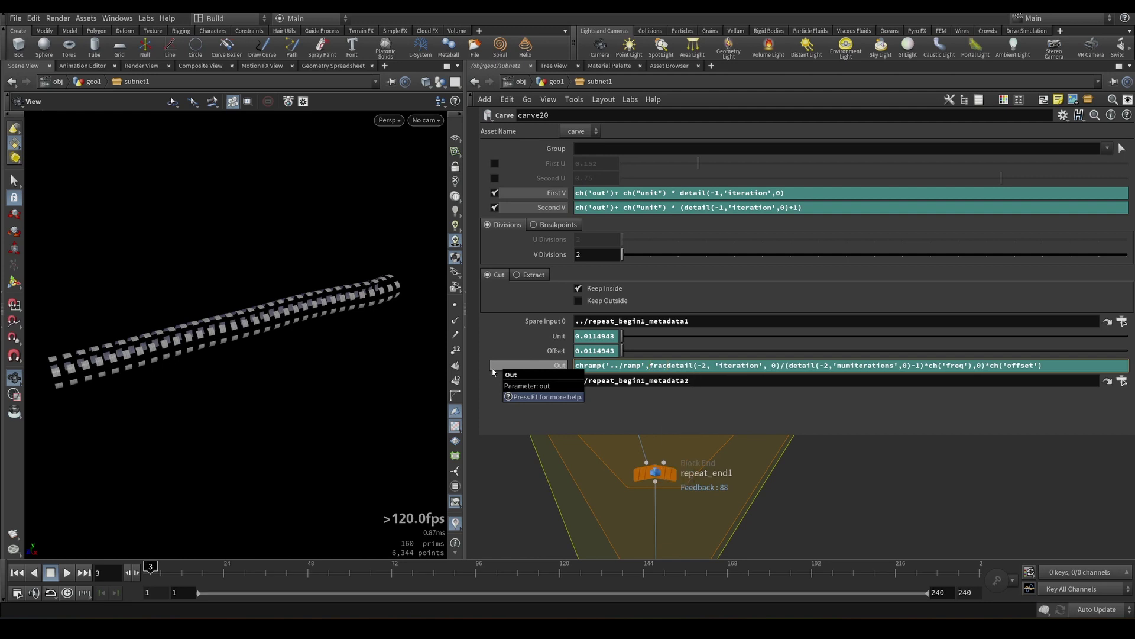
{"action": "type", "text": "("}
{"action": "left_click", "coordinate": [973, 366]}
{"action": "type", "text": ")"}
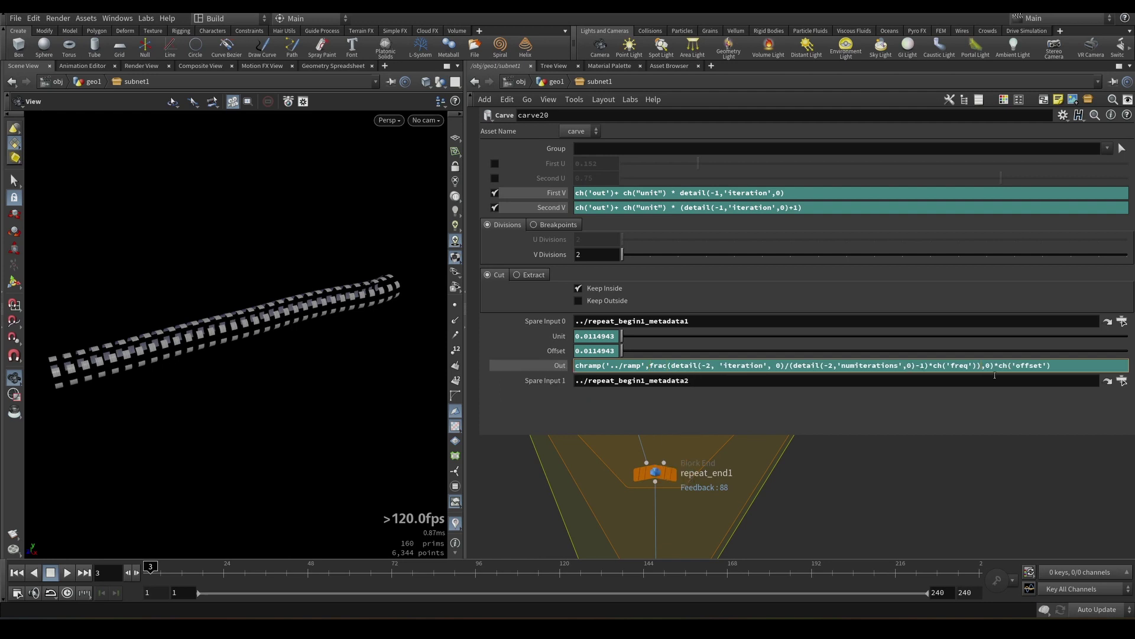
- Set subnet1's Freq to 1.25 to test its effect, and return inside the subnetwork
{"action": "type", "text": "u"}
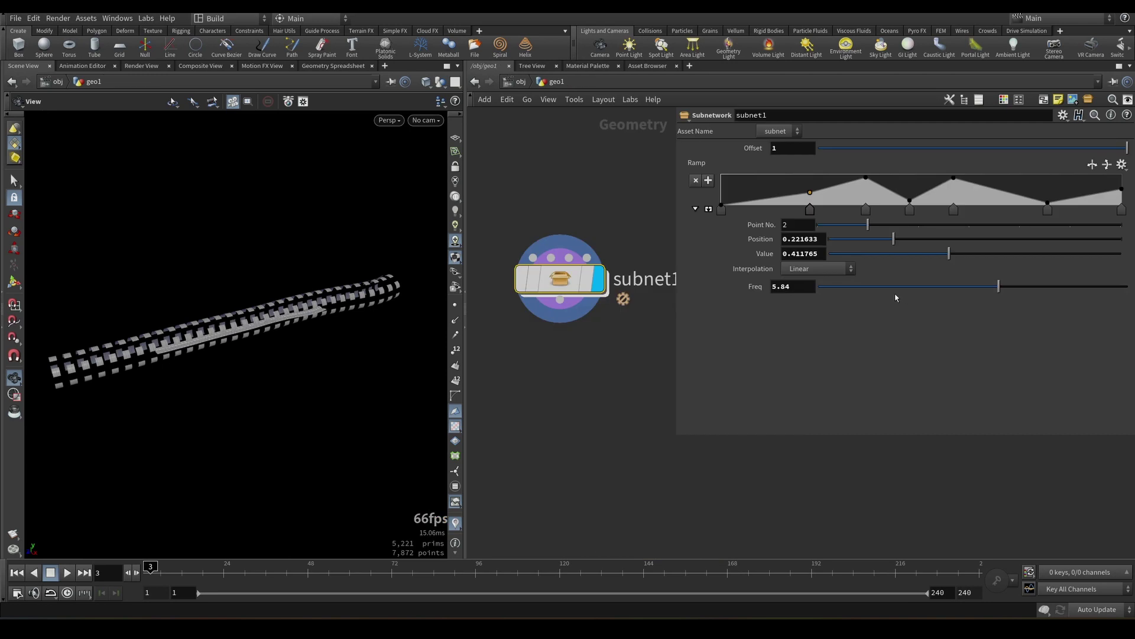
{"action": "left_click_drag", "start_coordinate": [828, 284], "coordinate": [857, 285]}
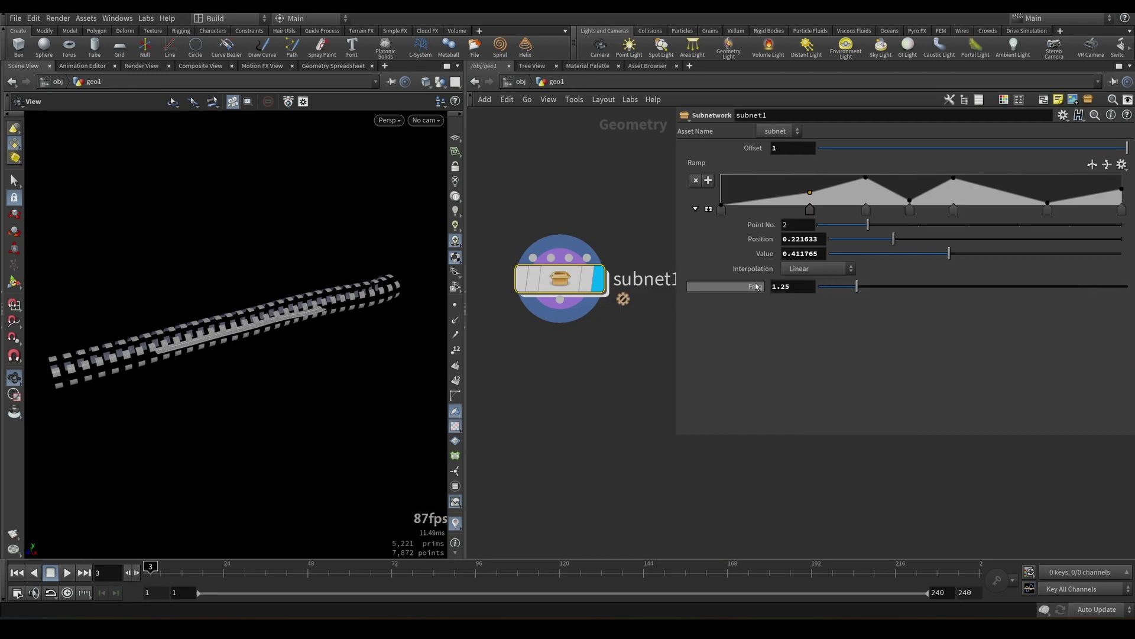
{"action": "double_click", "coordinate": [579, 277]}
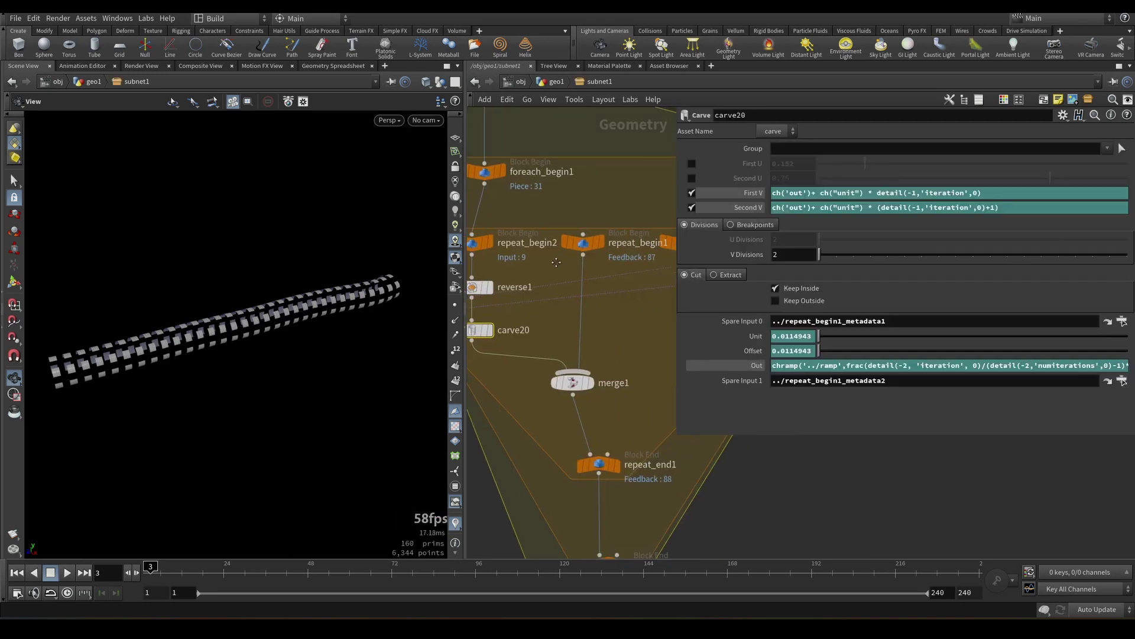
- Change the frequency reference in carve20's Out expression to ch('../freq')
{"action": "left_click_drag", "start_coordinate": [677, 354], "coordinate": [516, 355]}
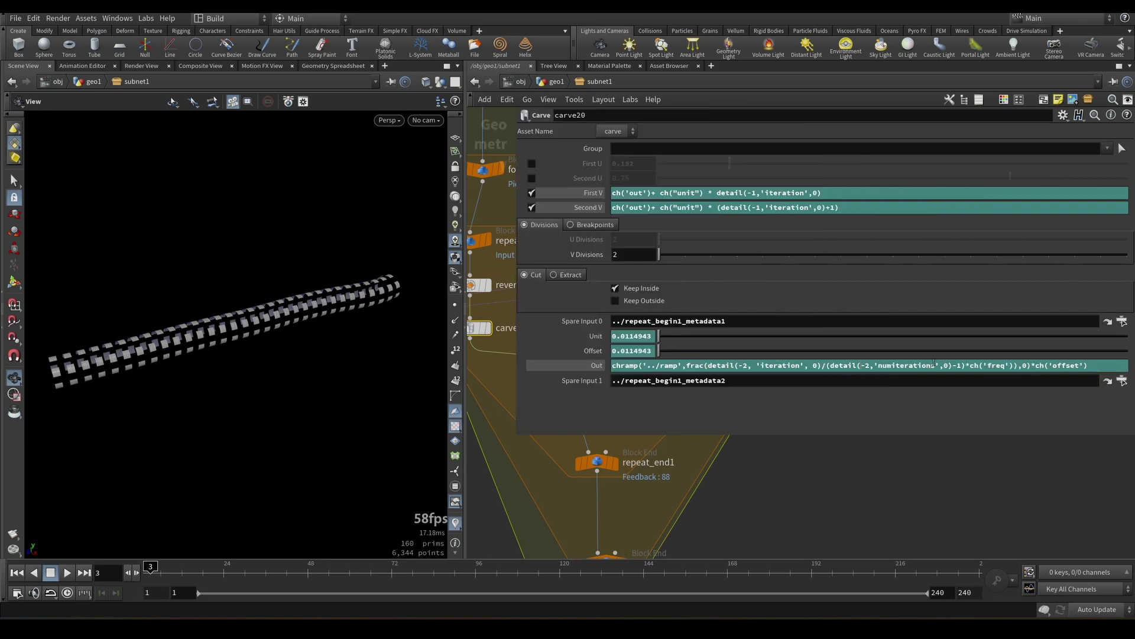
{"action": "left_click", "coordinate": [986, 365]}
{"action": "type", "text": "../"}
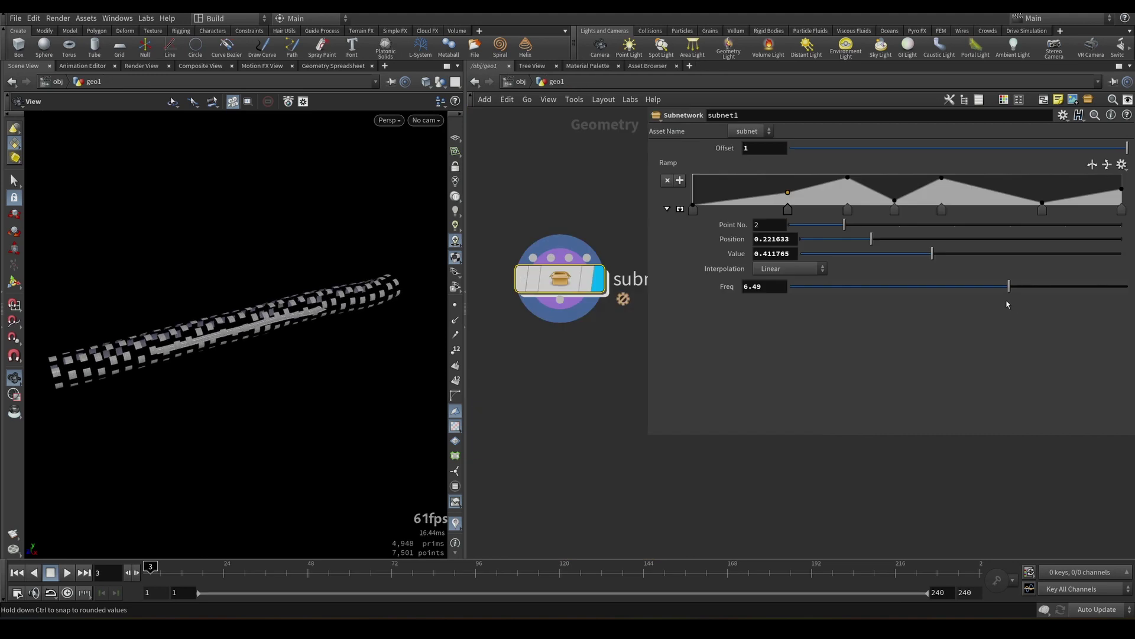
- Lower subnet1's Freq while checking the panel pattern on the tunnel, and return inside the subnetwork
{"action": "left_click_drag", "start_coordinate": [1008, 302], "coordinate": [968, 318]}
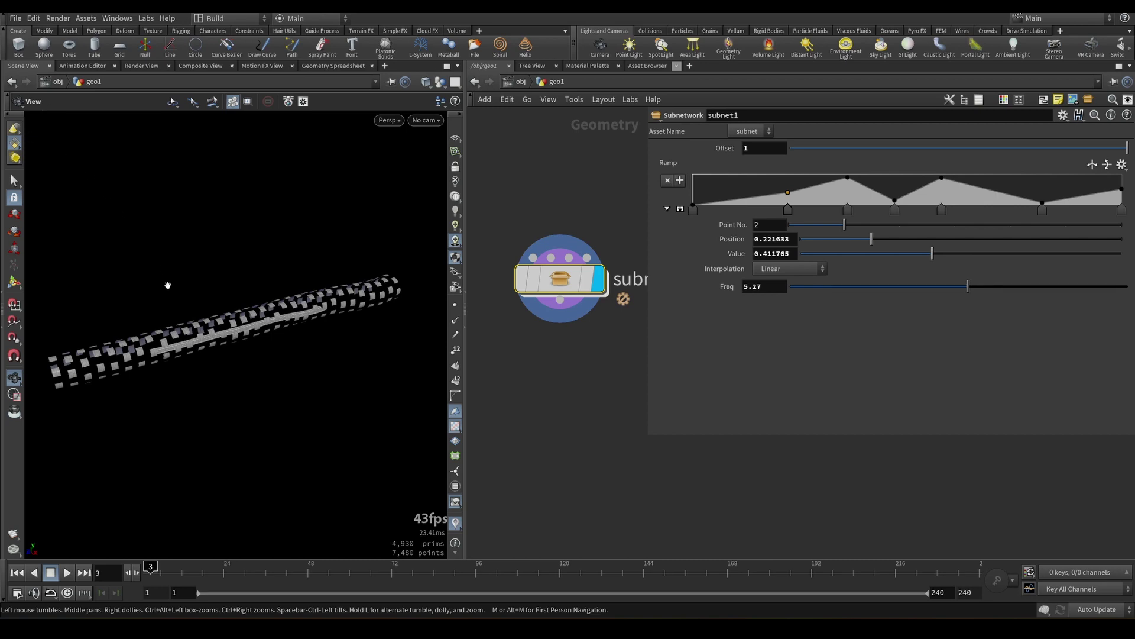
{"action": "left_click_drag", "start_coordinate": [162, 253], "coordinate": [248, 260]}
{"action": "left_click_drag", "start_coordinate": [968, 287], "coordinate": [895, 295]}
{"action": "double_click", "coordinate": [560, 279]}
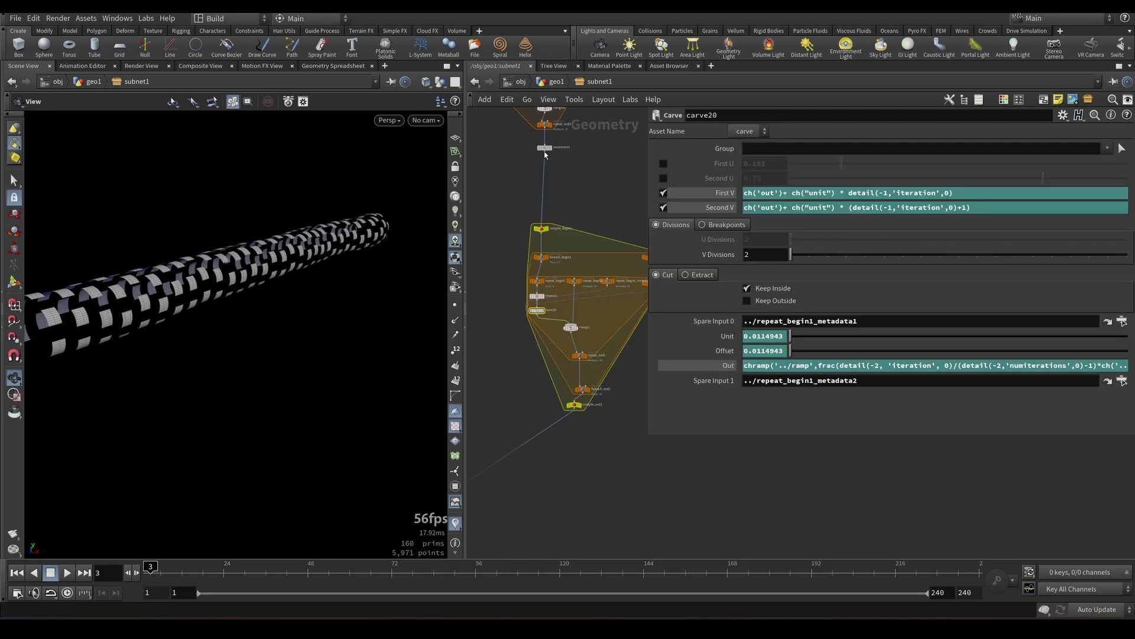
- Add an Enumerate node after compile_end1 with its Attribute set to __id, and display it
{"action": "left_click", "coordinate": [551, 426]}
{"action": "scroll", "coordinate": [553, 434], "scroll_direction": "up", "scroll_amount": 6}
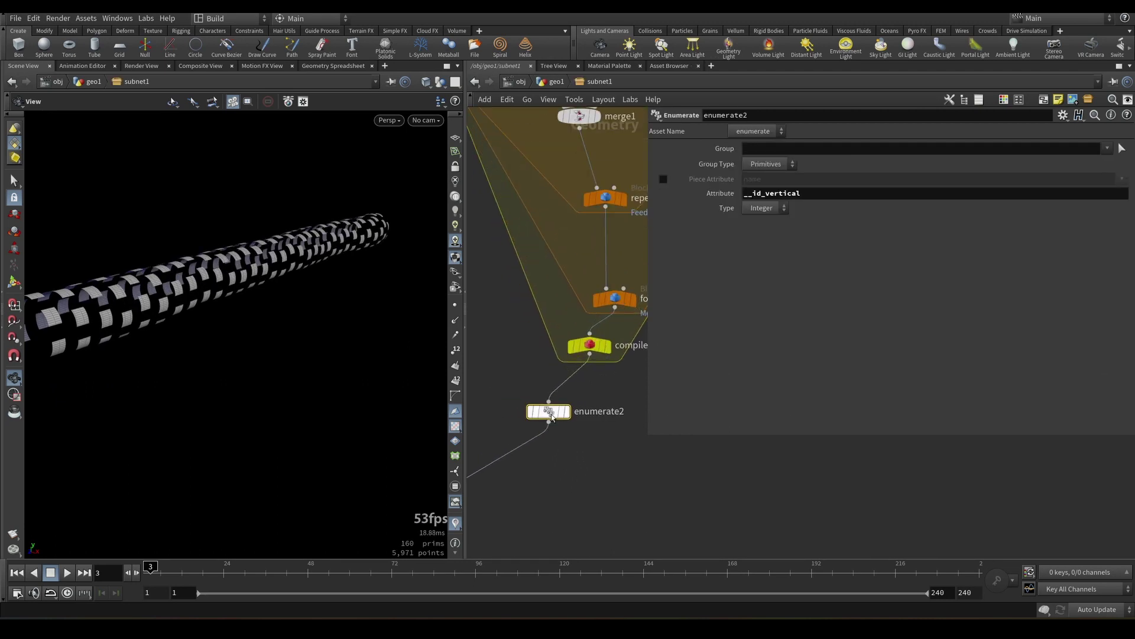
{"action": "left_click_drag", "start_coordinate": [647, 394], "coordinate": [790, 397]}
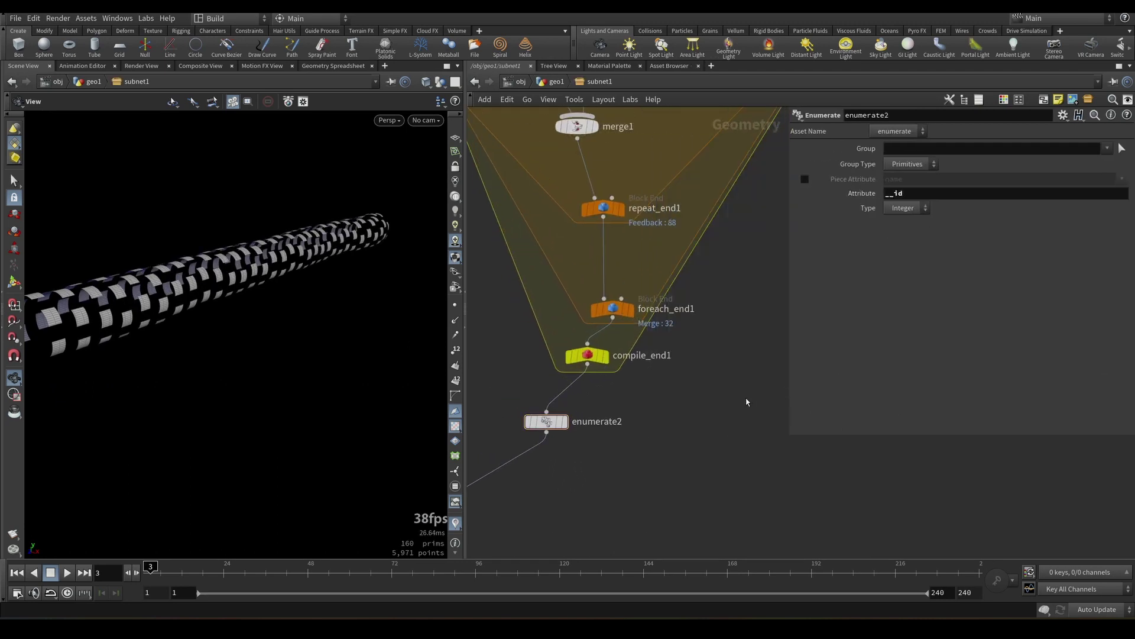
{"action": "middle_click_drag", "start_coordinate": [748, 400], "coordinate": [738, 405]}
{"action": "left_click", "coordinate": [556, 427]}
{"action": "middle_click_drag", "start_coordinate": [637, 411], "coordinate": [699, 388]}
- Examine the tunnel's jagged lower edge and the evaluated First V, Second V and Out expressions of carve20
{"action": "right_click_drag", "start_coordinate": [302, 281], "coordinate": [550, 264]}
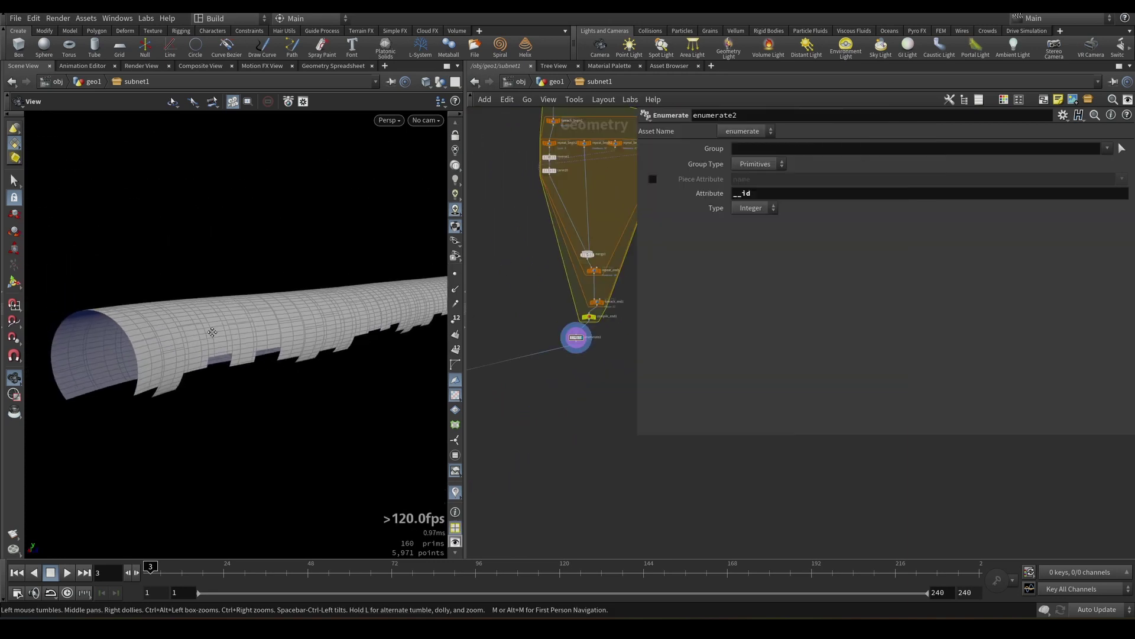
{"action": "left_click_drag", "start_coordinate": [254, 331], "coordinate": [278, 317]}
{"action": "middle_click_drag", "start_coordinate": [469, 320], "coordinate": [489, 414]}
{"action": "scroll", "coordinate": [591, 301], "scroll_direction": "up", "scroll_amount": 5}
{"action": "middle_click_drag", "start_coordinate": [585, 282], "coordinate": [608, 374]}
{"action": "left_click", "coordinate": [531, 329]}
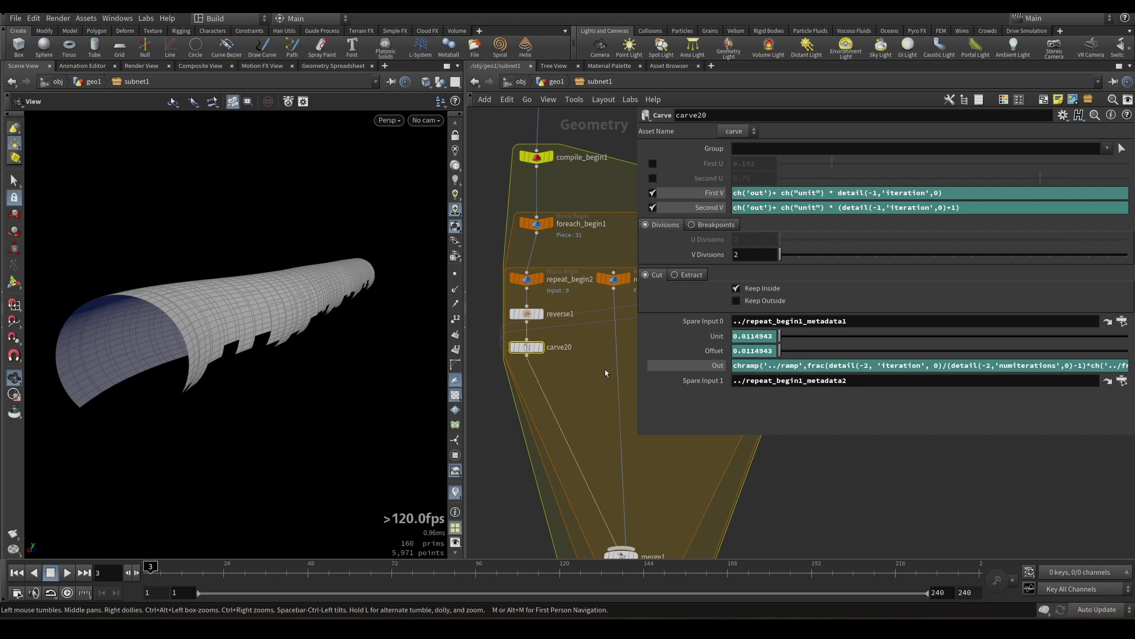
{"action": "left_click", "coordinate": [712, 195]}
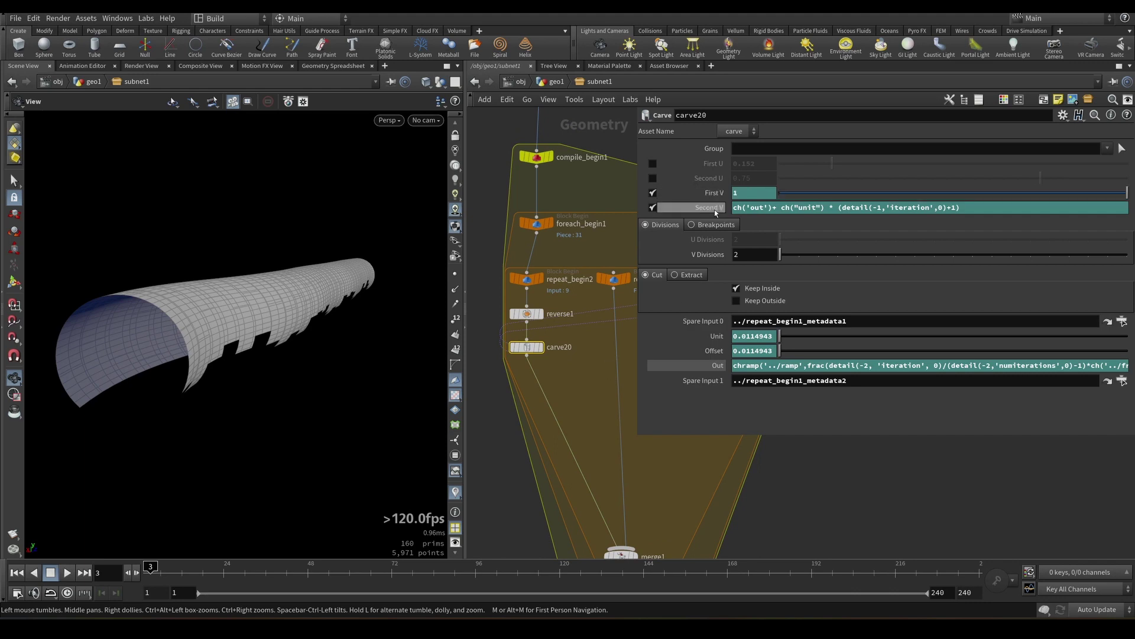
{"action": "left_click", "coordinate": [714, 210]}
{"action": "left_click", "coordinate": [714, 209]}
{"action": "left_click", "coordinate": [715, 197]}
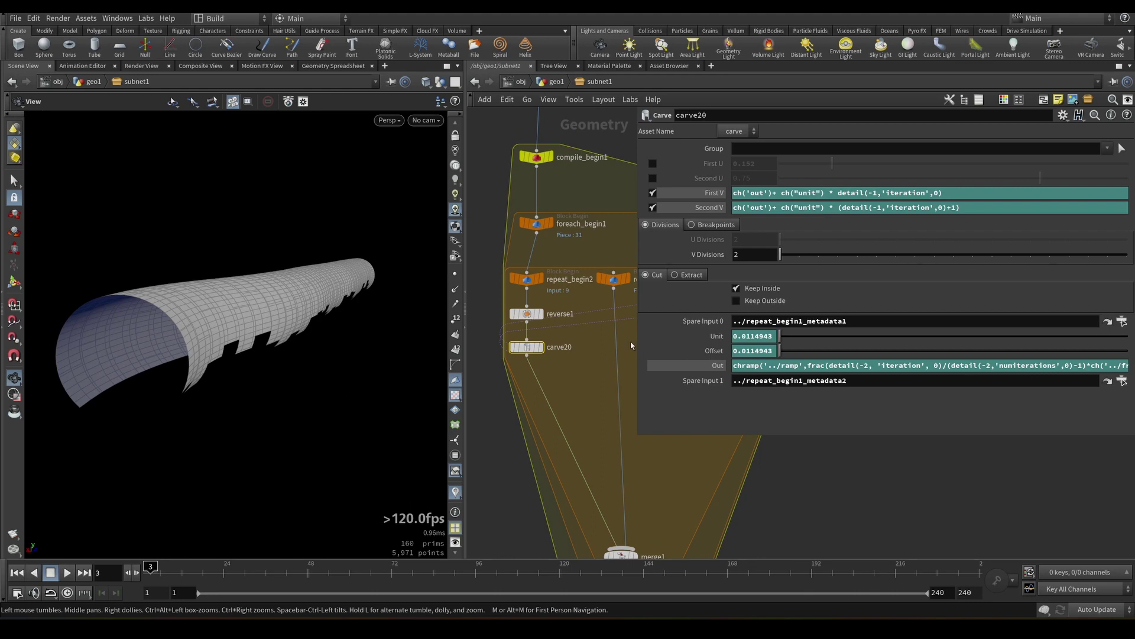
{"action": "left_click_drag", "start_coordinate": [206, 341], "coordinate": [255, 260]}
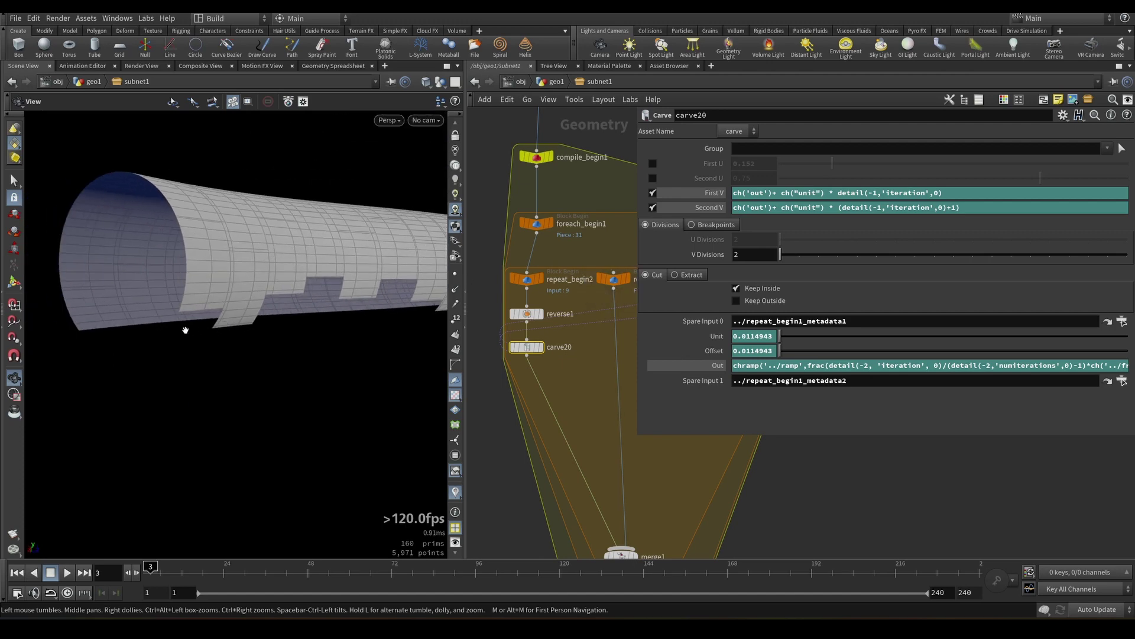
{"action": "left_click", "coordinate": [717, 366]}
- Duplicate carve20 beside the original, keeping the copy connected to reverse1
{"action": "scroll", "coordinate": [633, 357], "scroll_direction": "up", "scroll_amount": 2}
{"action": "middle_click_drag", "start_coordinate": [566, 325], "coordinate": [578, 340]}
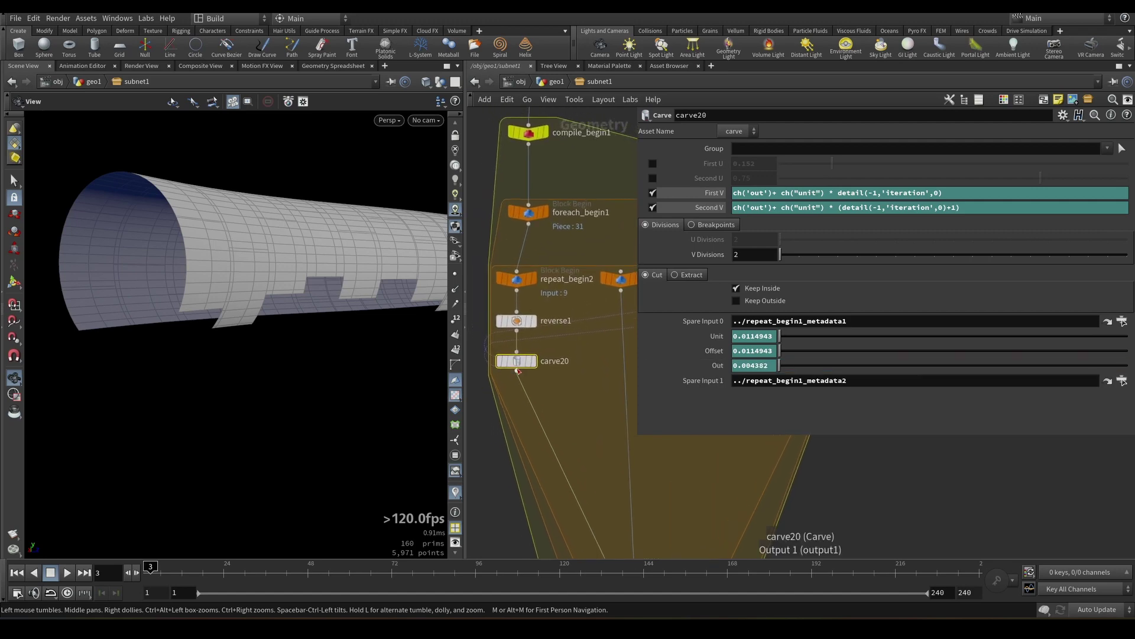
{"action": "left_click_drag", "start_coordinate": [515, 359], "coordinate": [586, 366], "text": "alt"}
{"action": "middle_click_drag", "start_coordinate": [592, 330], "coordinate": [567, 345]}
- Delete the First V channel on carve21 and set First V to 0
{"action": "right_click", "coordinate": [707, 193]}
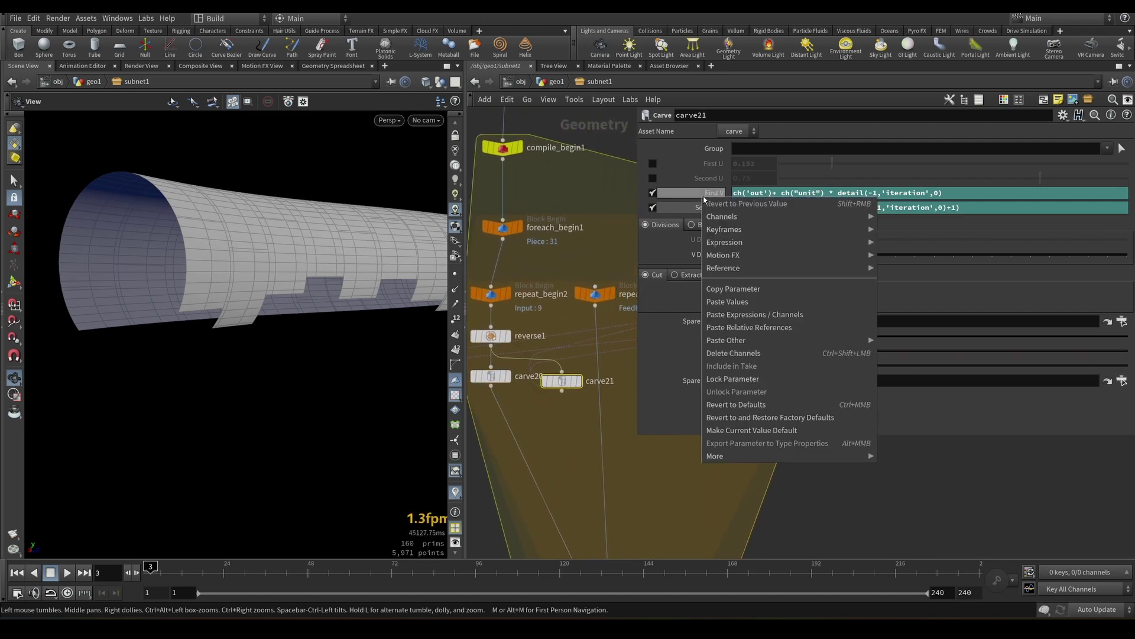
{"action": "left_click", "coordinate": [763, 350]}
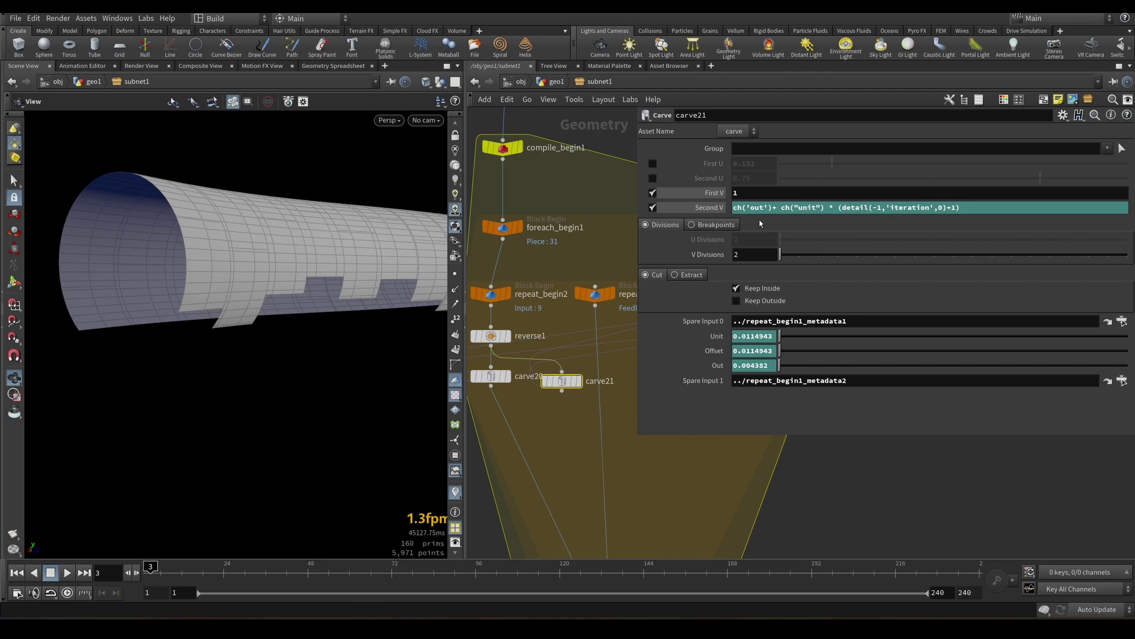
{"action": "double_click", "coordinate": [744, 193]}
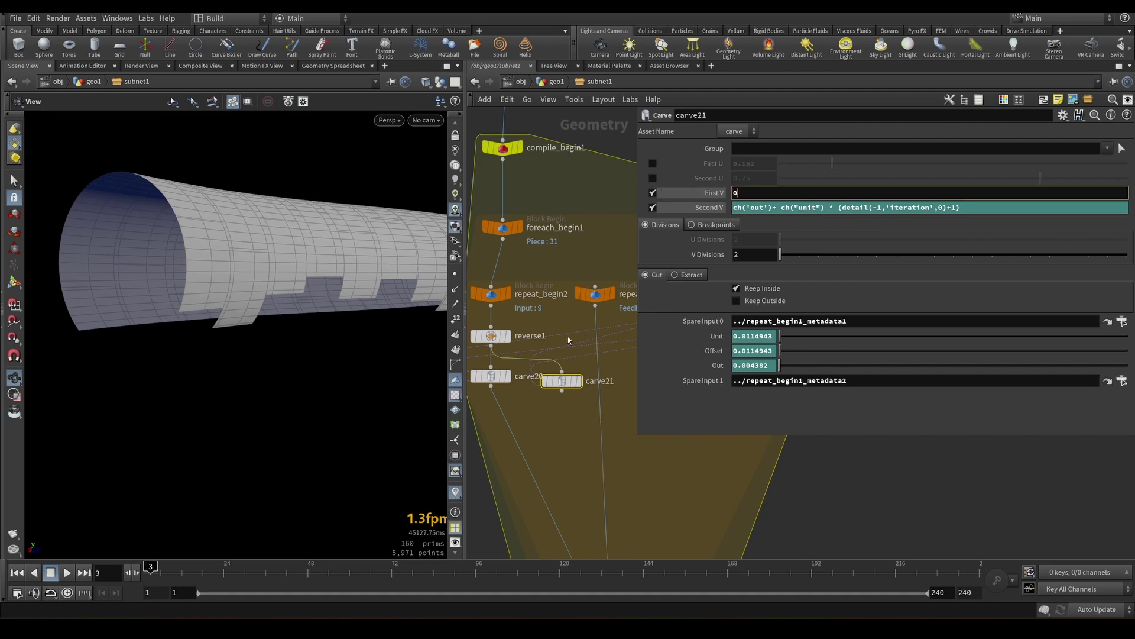
- Connect carve21's output to merge1
{"action": "left_click", "coordinate": [591, 440]}
{"action": "middle_click_drag", "start_coordinate": [591, 441], "coordinate": [562, 364]}
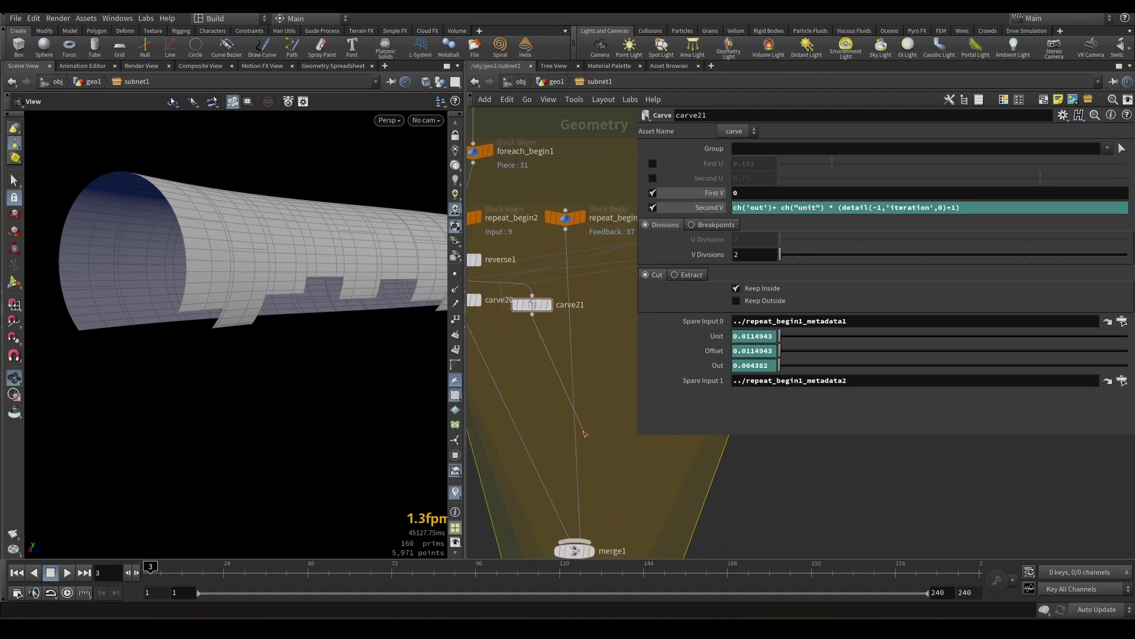
{"action": "left_click", "coordinate": [574, 539]}
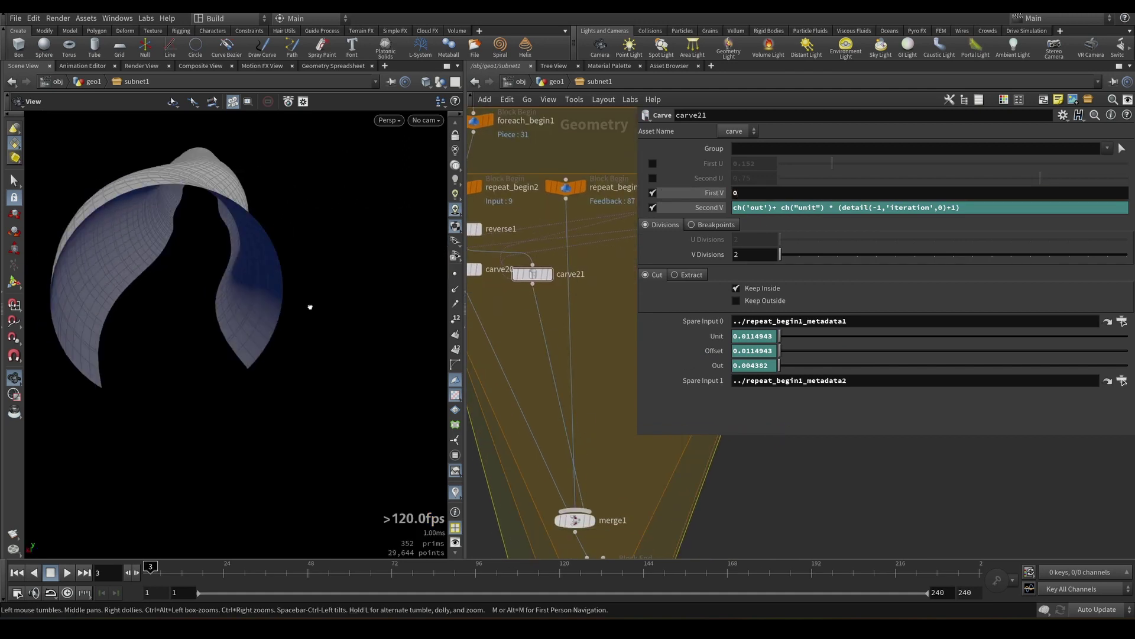
- Examine the merged strips along the tunnel and the nodes below merge1 that produce them
{"action": "left_click_drag", "start_coordinate": [309, 307], "coordinate": [284, 296]}
{"action": "scroll", "coordinate": [509, 413], "scroll_direction": "down", "scroll_amount": 6}
{"action": "middle_click_drag", "start_coordinate": [585, 437], "coordinate": [621, 289]}
{"action": "scroll", "coordinate": [556, 365], "scroll_direction": "up", "scroll_amount": 6}
{"action": "left_click", "coordinate": [556, 365]}
{"action": "middle_click_drag", "start_coordinate": [484, 322], "coordinate": [584, 309]}
{"action": "scroll", "coordinate": [556, 343], "scroll_direction": "up", "scroll_amount": 4}
{"action": "left_click", "coordinate": [622, 333]}
{"action": "left_click_drag", "start_coordinate": [249, 269], "coordinate": [307, 255]}
{"action": "scroll", "coordinate": [505, 324], "scroll_direction": "down", "scroll_amount": 3}
{"action": "middle_click_drag", "start_coordinate": [553, 298], "coordinate": [468, 355]}
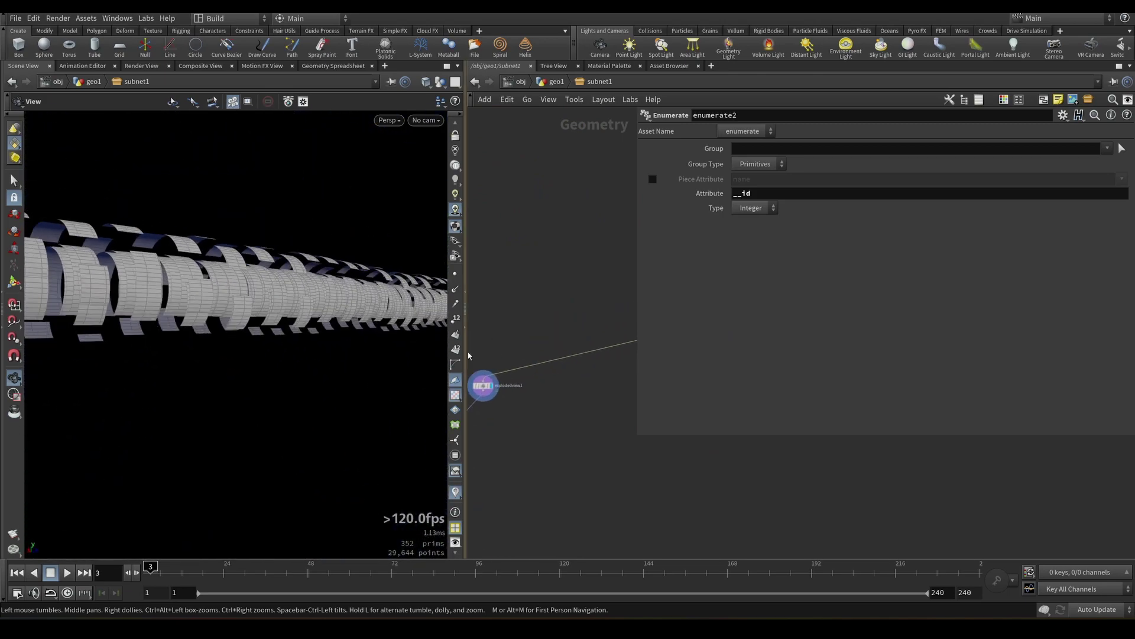
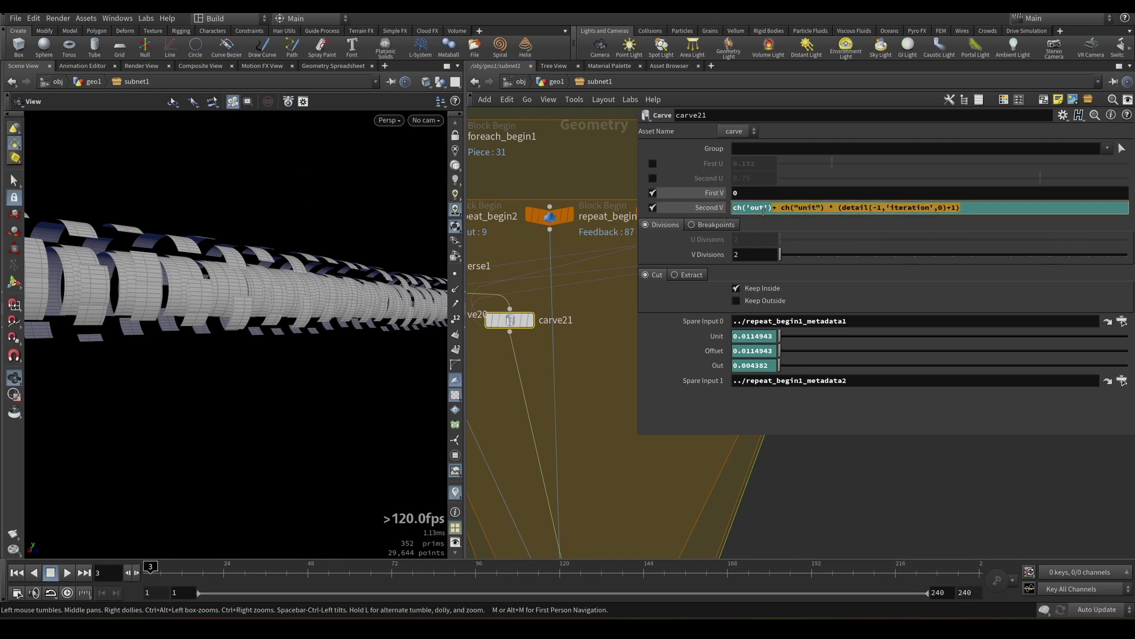
- Reduce carve21's Second V expression to ch('out') and display enumerate2 to check the tunnel's lower edge
{"action": "key", "text": "BackSpace"}
{"action": "key", "text": "Return"}
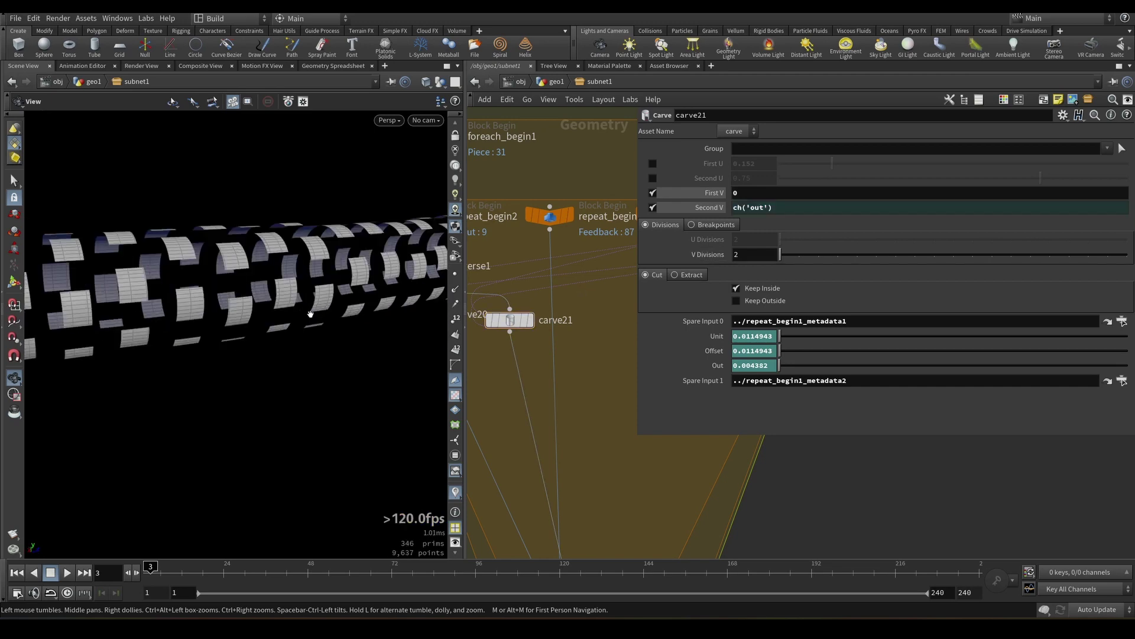
{"action": "scroll", "coordinate": [550, 349], "scroll_direction": "down", "scroll_amount": 10}
{"action": "scroll", "coordinate": [565, 352], "scroll_direction": "up", "scroll_amount": 5}
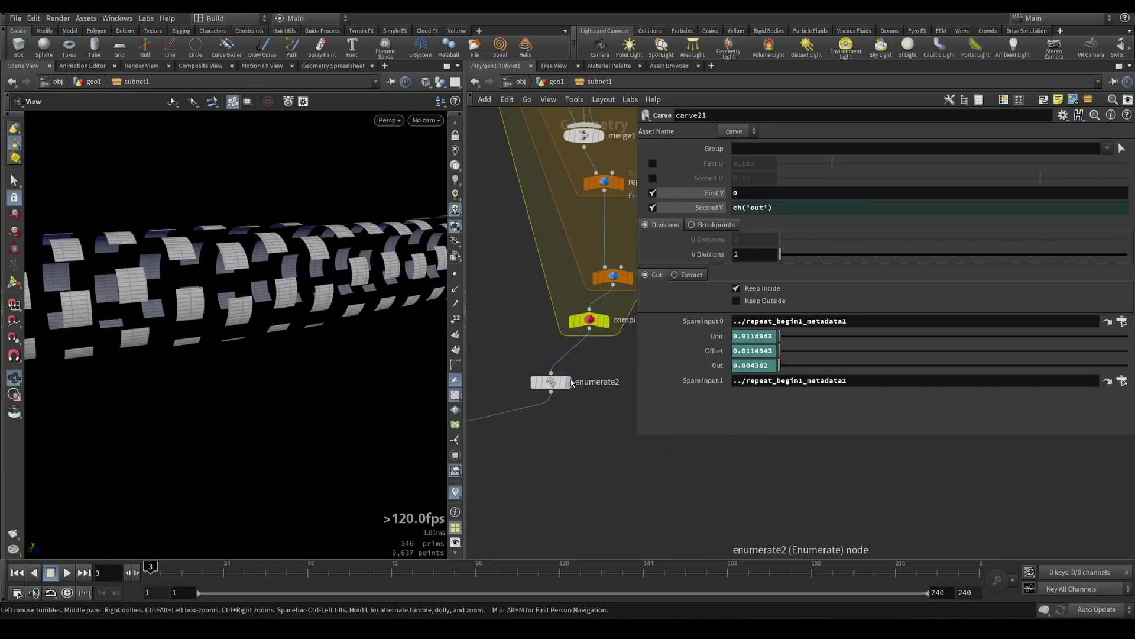
{"action": "left_click", "coordinate": [568, 381]}
{"action": "middle_click_drag", "start_coordinate": [553, 381], "coordinate": [576, 404]}
{"action": "middle_click_drag", "start_coordinate": [299, 271], "coordinate": [125, 289]}
{"action": "left_click_drag", "start_coordinate": [125, 289], "coordinate": [172, 278]}
- Move carve21 away from the other nodes and insert a Group Create node between it and merge1
{"action": "scroll", "coordinate": [534, 297], "scroll_direction": "down", "scroll_amount": 6}
{"action": "middle_click_drag", "start_coordinate": [534, 296], "coordinate": [534, 334]}
{"action": "scroll", "coordinate": [536, 262], "scroll_direction": "up", "scroll_amount": 5}
{"action": "scroll", "coordinate": [524, 182], "scroll_direction": "up", "scroll_amount": 1}
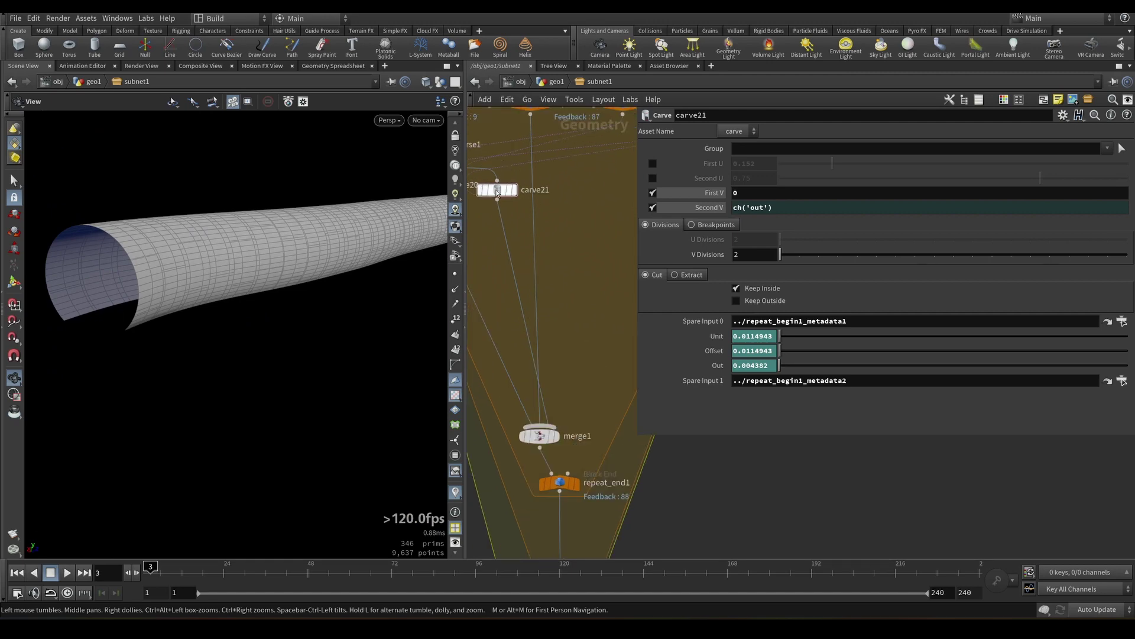
{"action": "left_click_drag", "start_coordinate": [504, 189], "coordinate": [628, 205]}
{"action": "middle_click_drag", "start_coordinate": [634, 273], "coordinate": [589, 260]}
{"action": "key", "text": "Tab"}
{"action": "type", "text": "gr"}
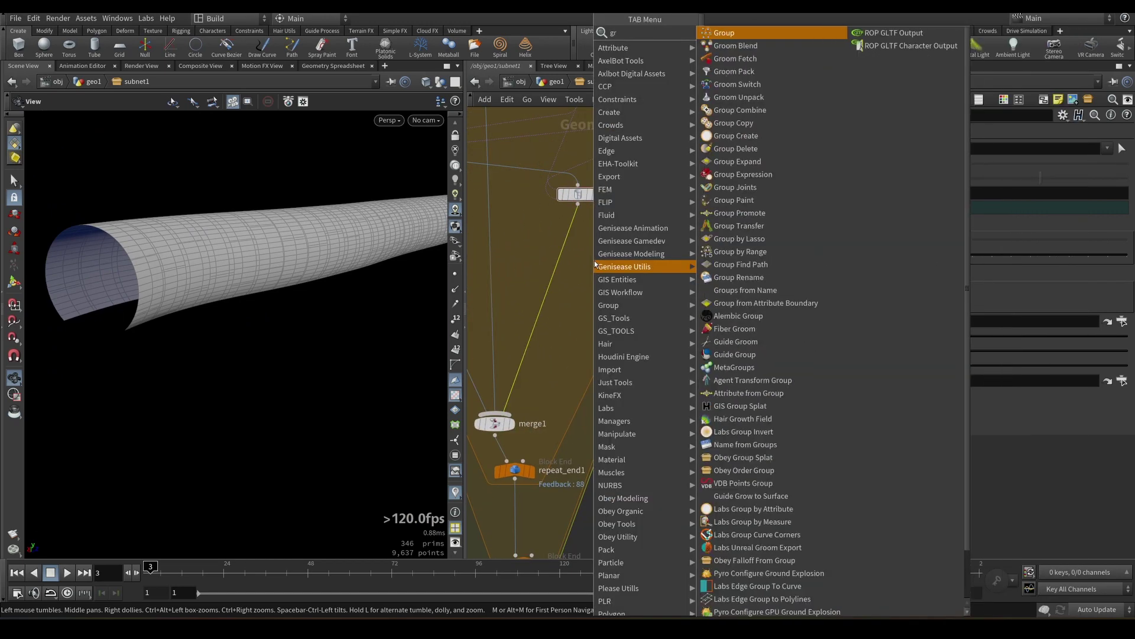
{"action": "key", "text": "Return"}
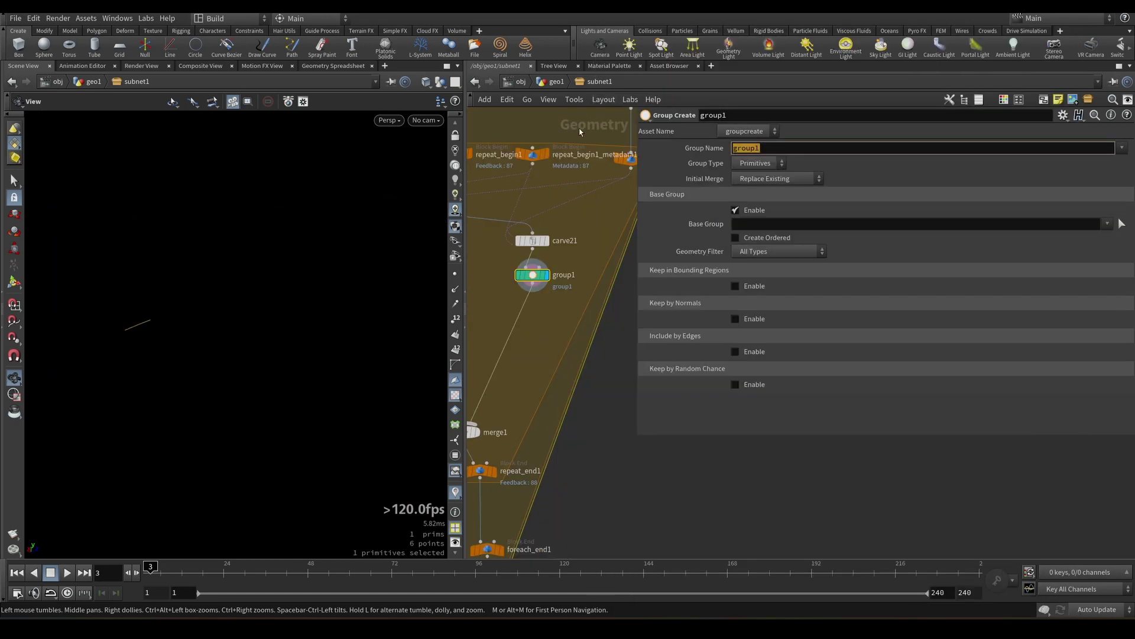
- Name the group in group1 compensate
{"action": "type", "text": "compensa"}
{"action": "type", "text": "te"}
{"action": "left_click_drag", "start_coordinate": [331, 255], "coordinate": [223, 282]}
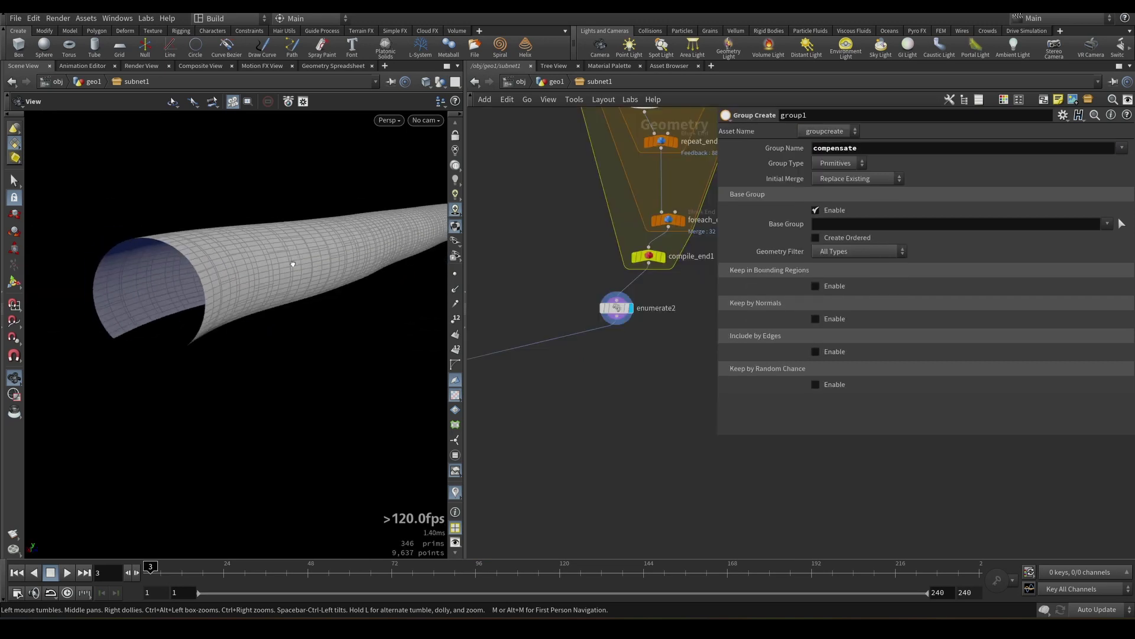
- Shorten enumerate1's attribute name to __id
{"action": "scroll", "coordinate": [223, 281], "scroll_direction": "down", "scroll_amount": 2}
{"action": "scroll", "coordinate": [550, 284], "scroll_direction": "down", "scroll_amount": 5}
{"action": "middle_click_drag", "start_coordinate": [547, 289], "coordinate": [542, 330]}
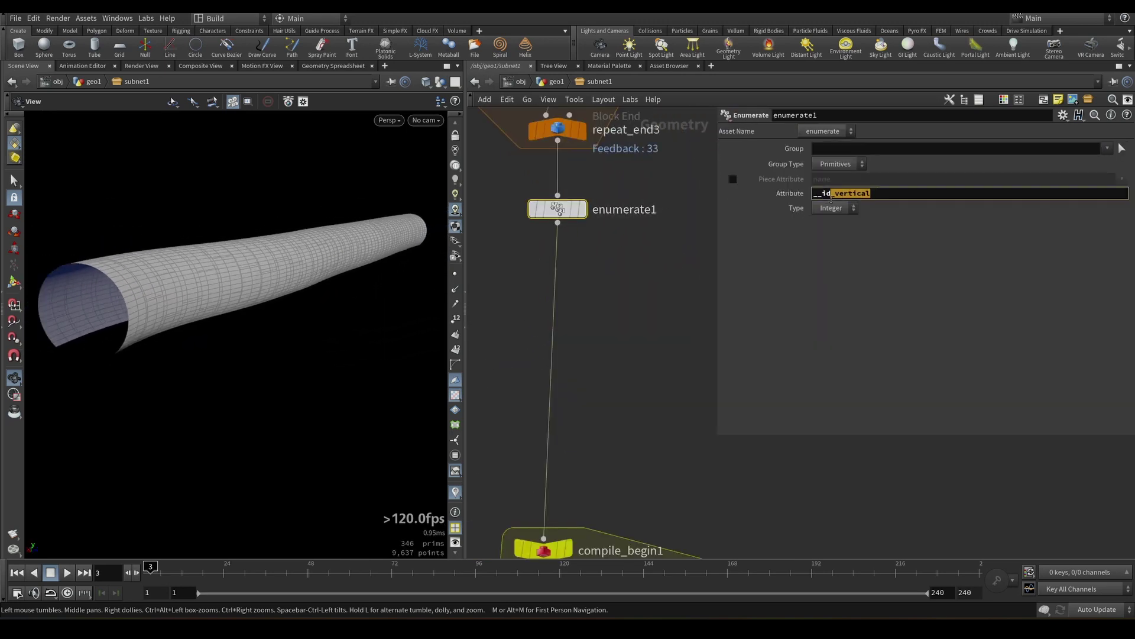
{"action": "scroll", "coordinate": [651, 216], "scroll_direction": "down", "scroll_amount": 3}
{"action": "left_click", "coordinate": [655, 216]}
{"action": "scroll", "coordinate": [667, 215], "scroll_direction": "down", "scroll_amount": 3}
{"action": "middle_click_drag", "start_coordinate": [668, 231], "coordinate": [601, 136]}
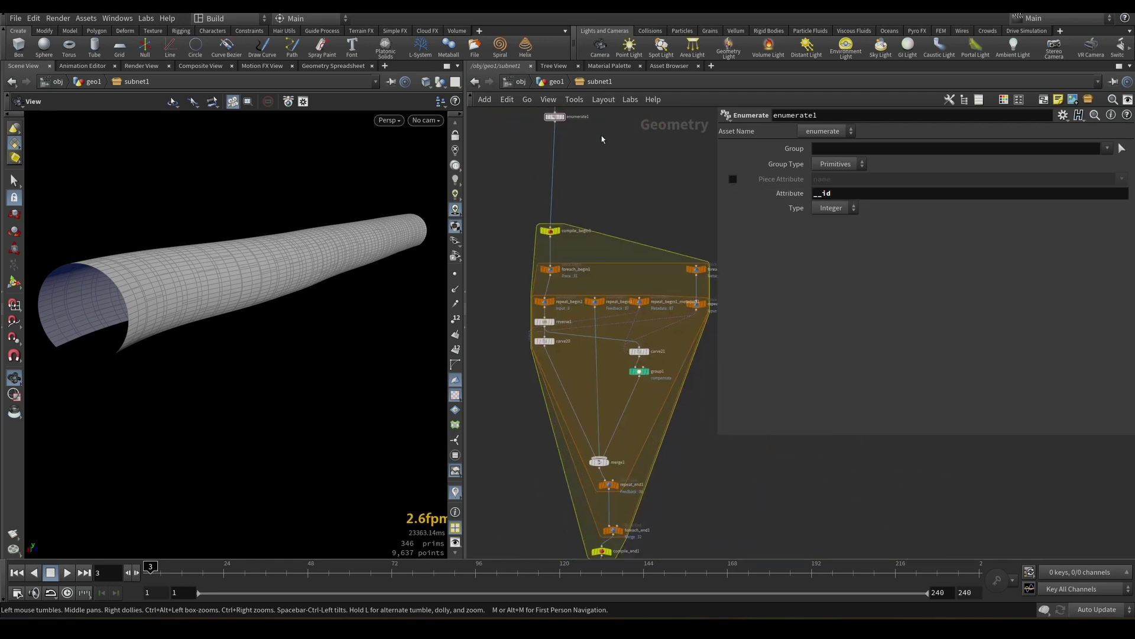
- Display enumerate1 and insert a Carve node between it and compile_begin1
{"action": "scroll", "coordinate": [611, 176], "scroll_direction": "down", "scroll_amount": 3}
{"action": "middle_click_drag", "start_coordinate": [612, 180], "coordinate": [651, 135]}
{"action": "middle_click_drag", "start_coordinate": [586, 309], "coordinate": [569, 281]}
{"action": "scroll", "coordinate": [596, 198], "scroll_direction": "up", "scroll_amount": 3}
{"action": "scroll", "coordinate": [614, 203], "scroll_direction": "up", "scroll_amount": 8}
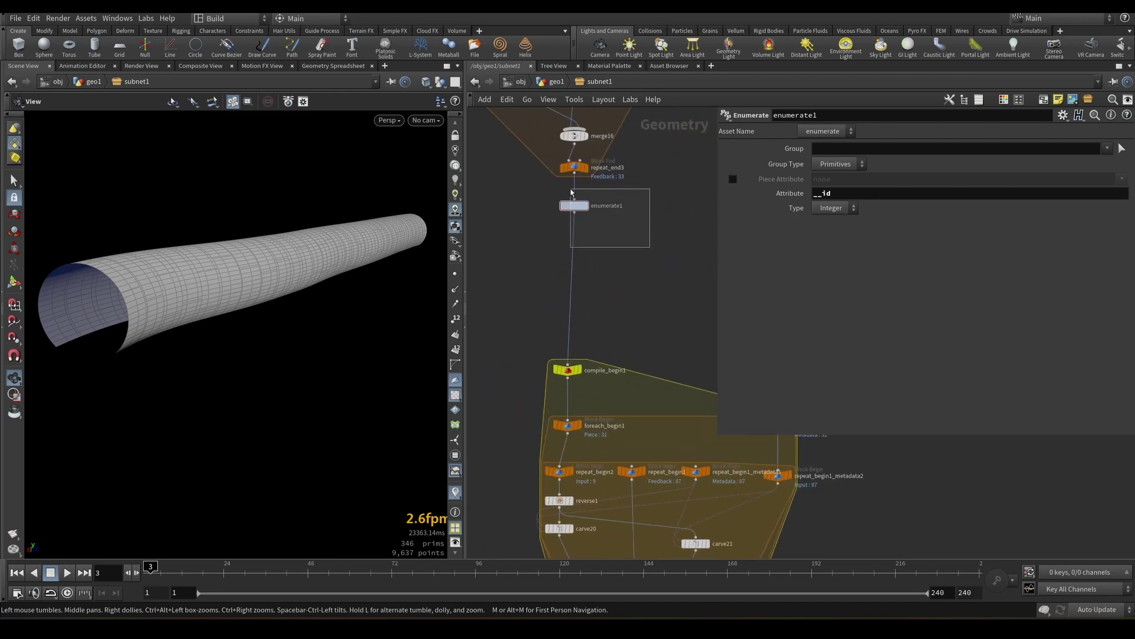
{"action": "scroll", "coordinate": [583, 238], "scroll_direction": "up", "scroll_amount": 3}
{"action": "middle_click_drag", "start_coordinate": [531, 244], "coordinate": [619, 222]}
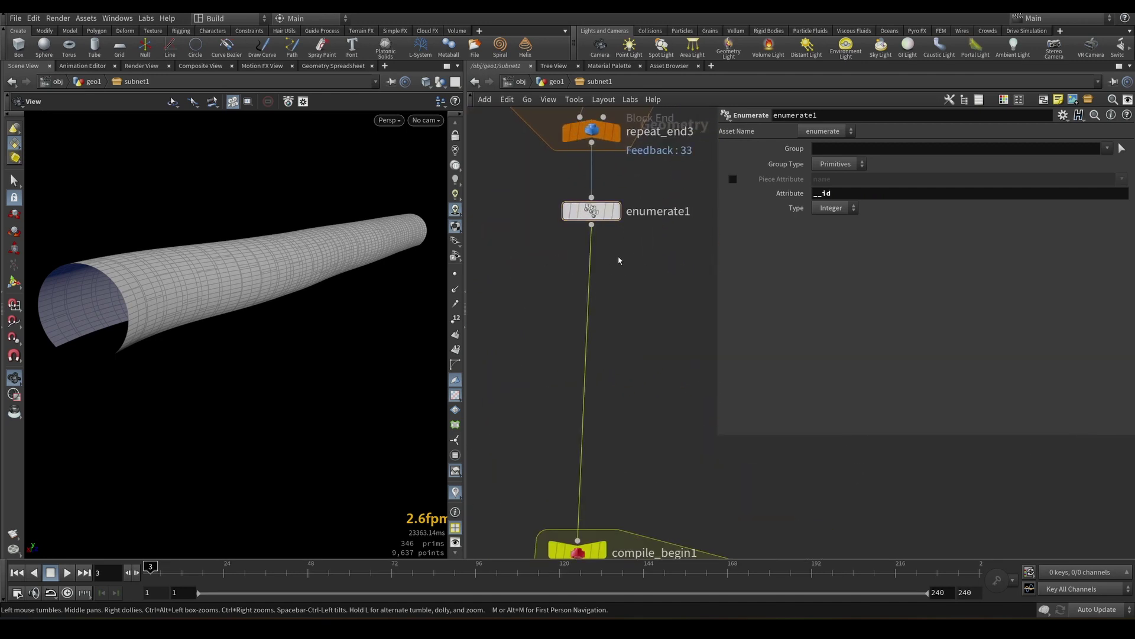
{"action": "left_click", "coordinate": [617, 214]}
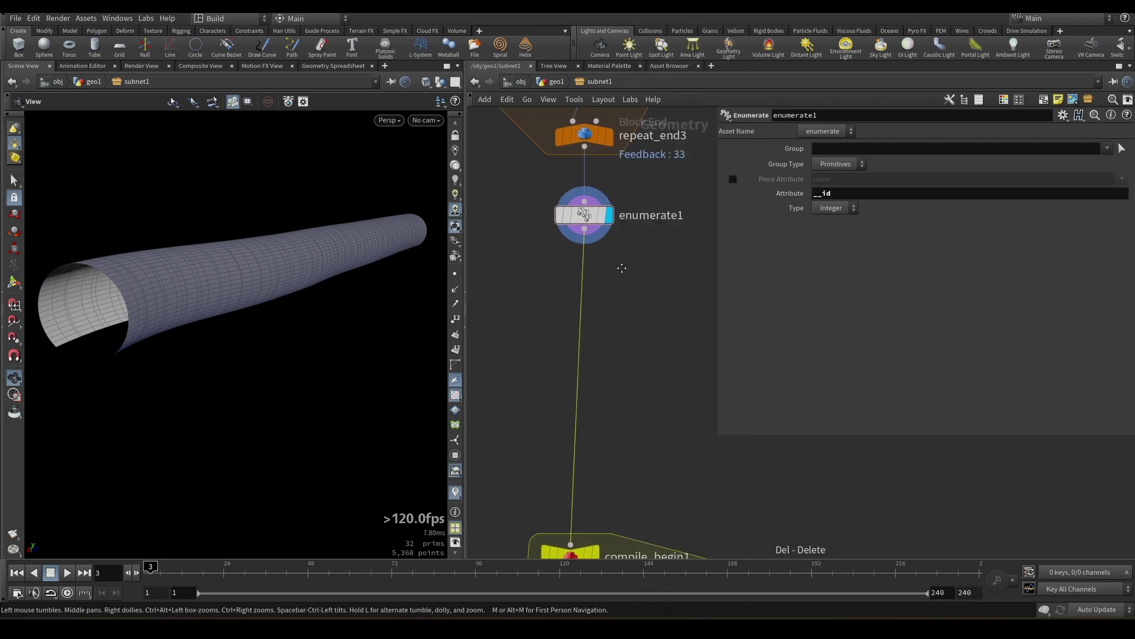
{"action": "key", "text": "Tab"}
{"action": "type", "text": "carve"}
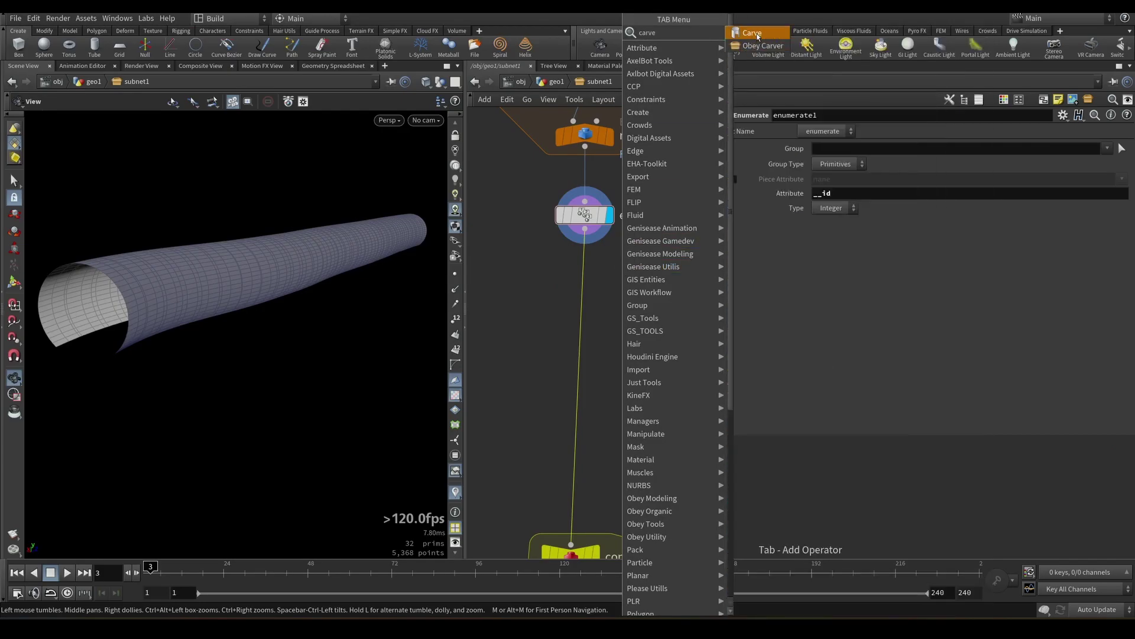
{"action": "key", "text": "Return"}
- Enable Second U on carve2, set First U to about 0.109 and raise Second U
{"action": "left_click", "coordinate": [733, 179]}
{"action": "left_click_drag", "start_coordinate": [926, 164], "coordinate": [890, 167]}
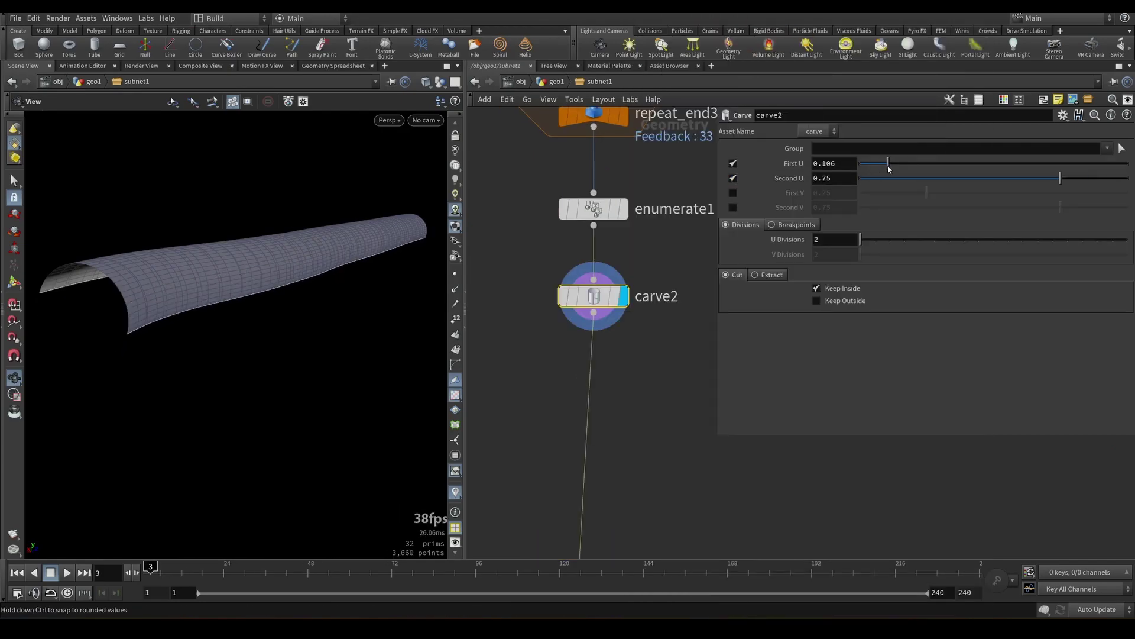
{"action": "left_click", "coordinate": [1086, 178]}
- Make carve2's Second U mirror its First U with 1-ch("domainu1") and set First U to 0.146
{"action": "right_click", "coordinate": [792, 164]}
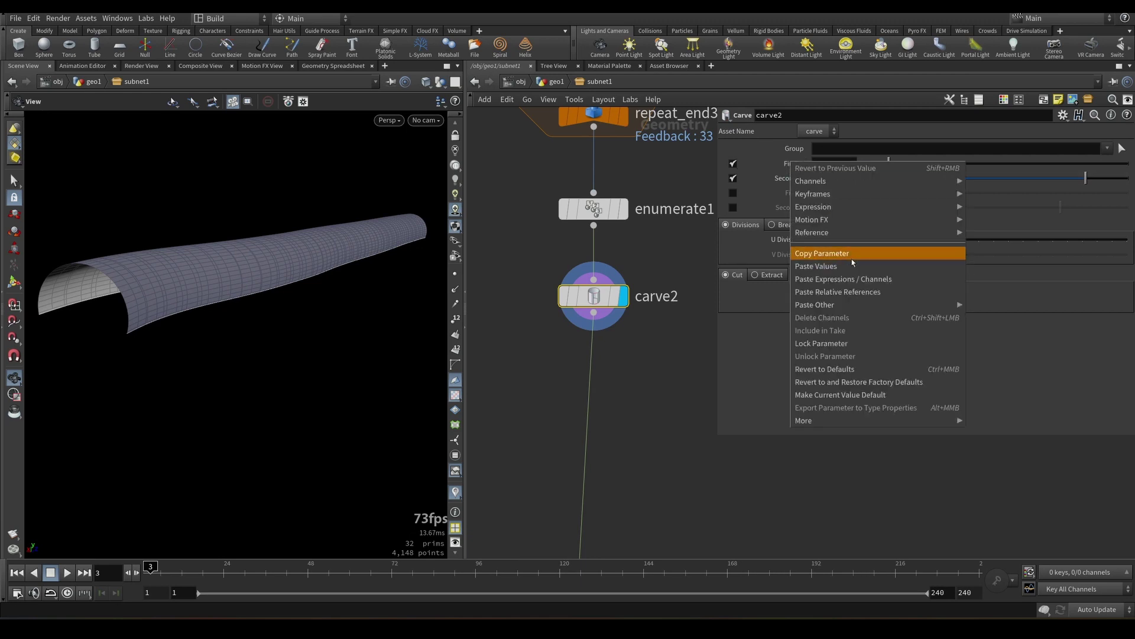
{"action": "left_click", "coordinate": [840, 254]}
{"action": "right_click", "coordinate": [802, 178]}
{"action": "left_click", "coordinate": [848, 307]}
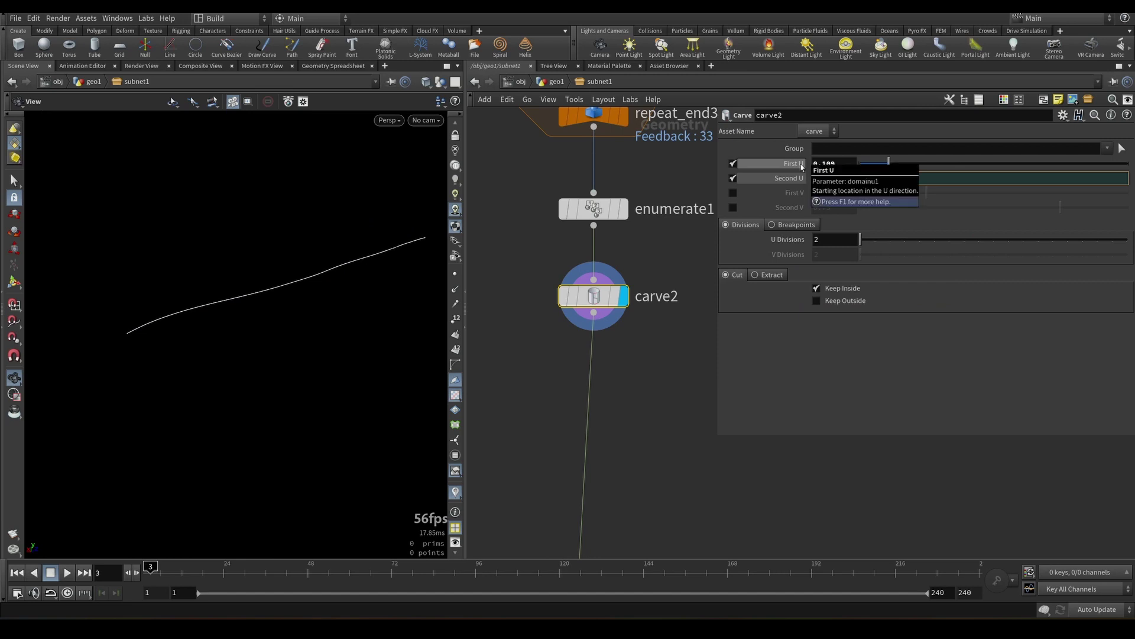
{"action": "type", "text": "1-ch(\"domainu1"}
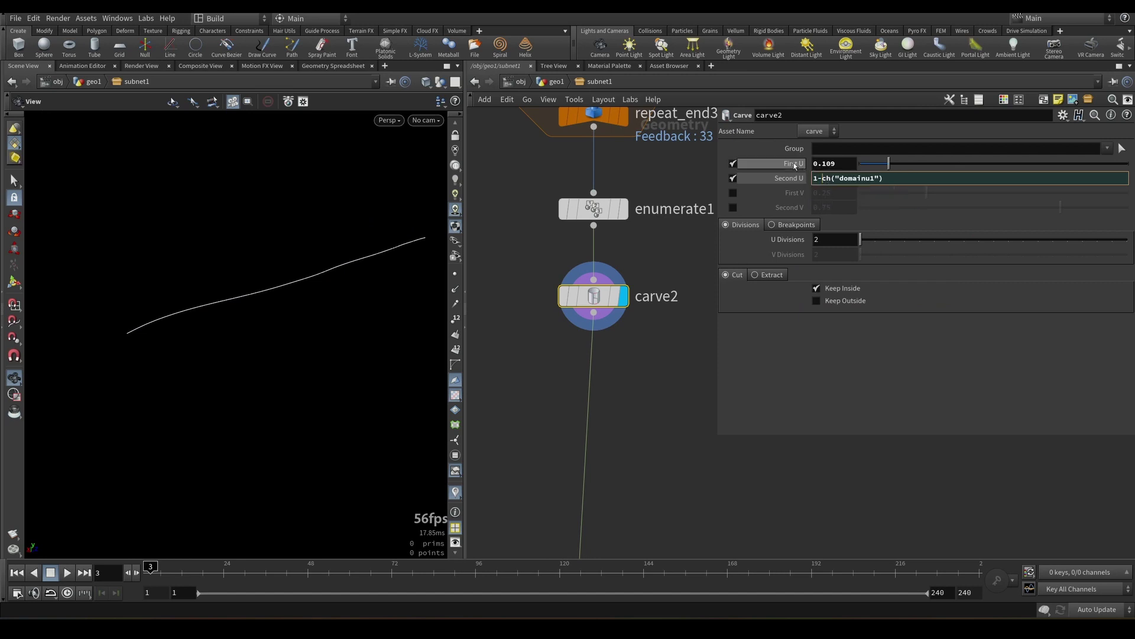
{"action": "key", "text": "Return"}
{"action": "middle_click_drag", "start_coordinate": [638, 343], "coordinate": [694, 225]}
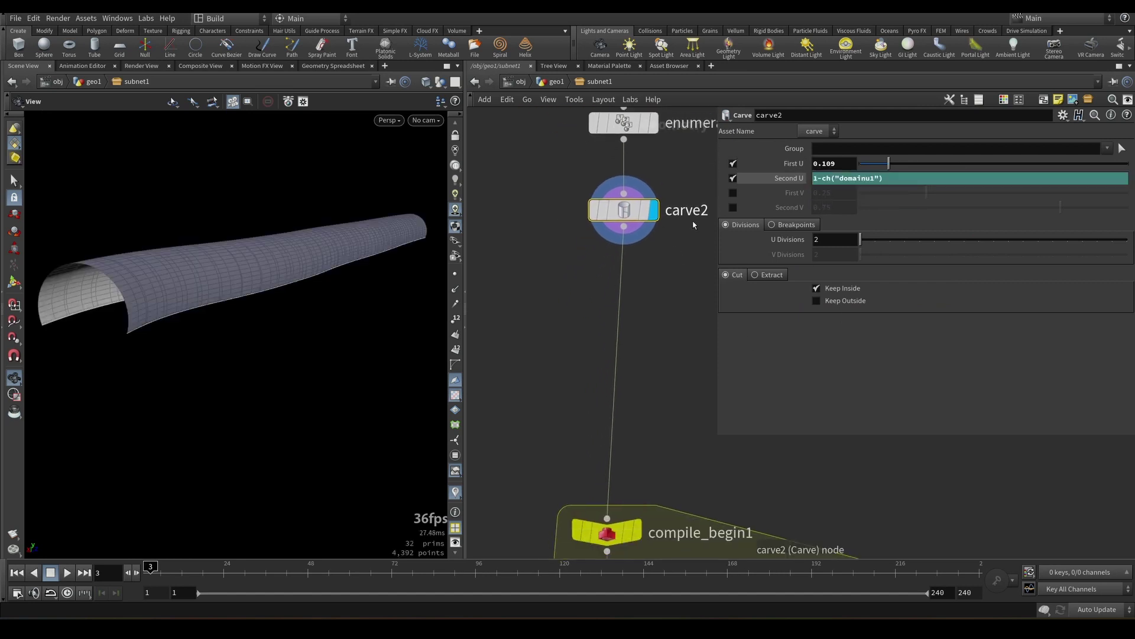
{"action": "mouse_move", "coordinate": [889, 164]}
{"action": "left_mouse_down"}
{"action": "mouse_move", "coordinate": [809, 173]}
{"action": "mouse_move", "coordinate": [925, 177]}
{"action": "mouse_move", "coordinate": [900, 180]}
{"action": "left_mouse_up"}
- Insert a Null node below carve2 and name it TOP_WALLS
{"action": "scroll", "coordinate": [629, 287], "scroll_direction": "down", "scroll_amount": 3}
{"action": "scroll", "coordinate": [560, 284], "scroll_direction": "down", "scroll_amount": 1}
{"action": "middle_click_drag", "start_coordinate": [644, 292], "coordinate": [599, 287]}
{"action": "scroll", "coordinate": [536, 273], "scroll_direction": "up", "scroll_amount": 1}
{"action": "key", "text": "Tab"}
{"action": "type", "text": "nul"}
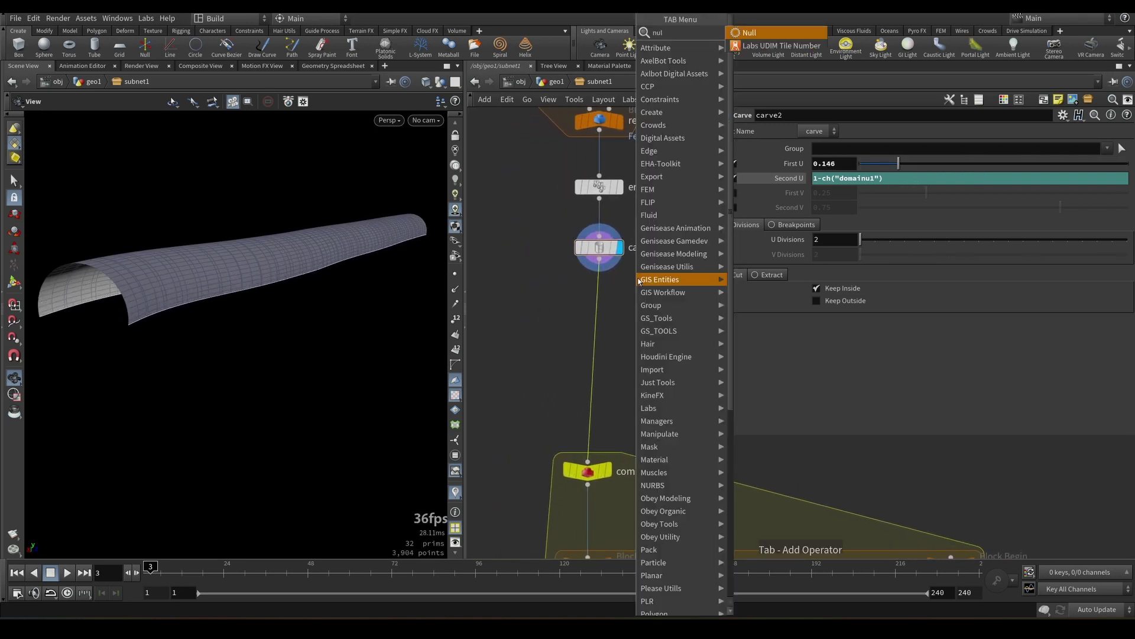
{"action": "left_click", "coordinate": [754, 33]}
{"action": "left_click", "coordinate": [547, 290]}
{"action": "type", "text": "TOP_"}
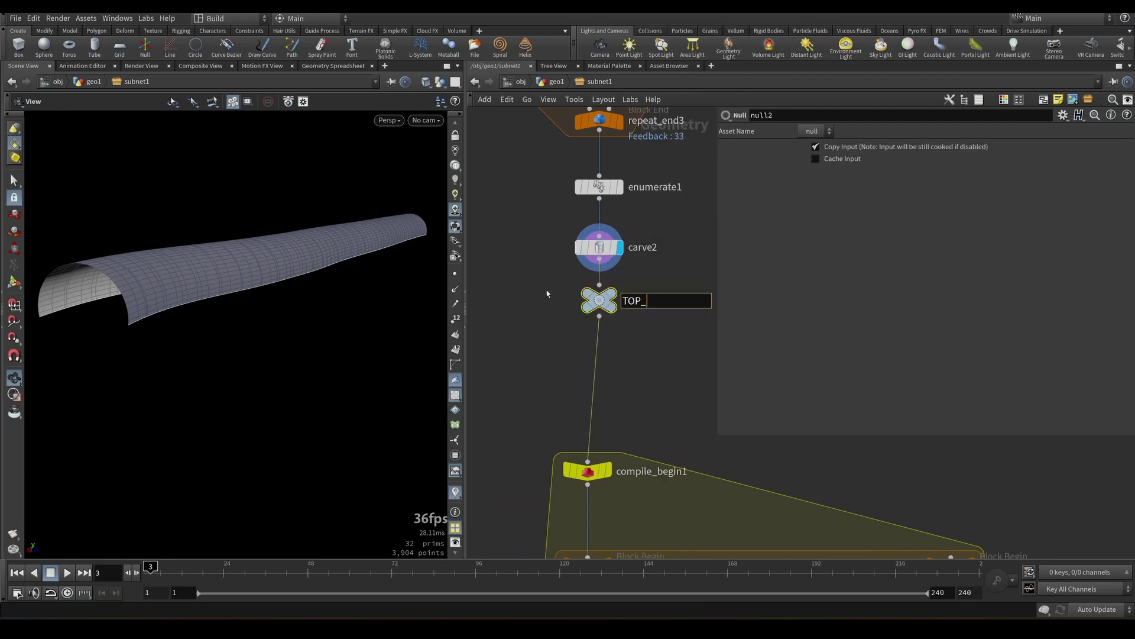
{"action": "type", "text": "WALLS"}
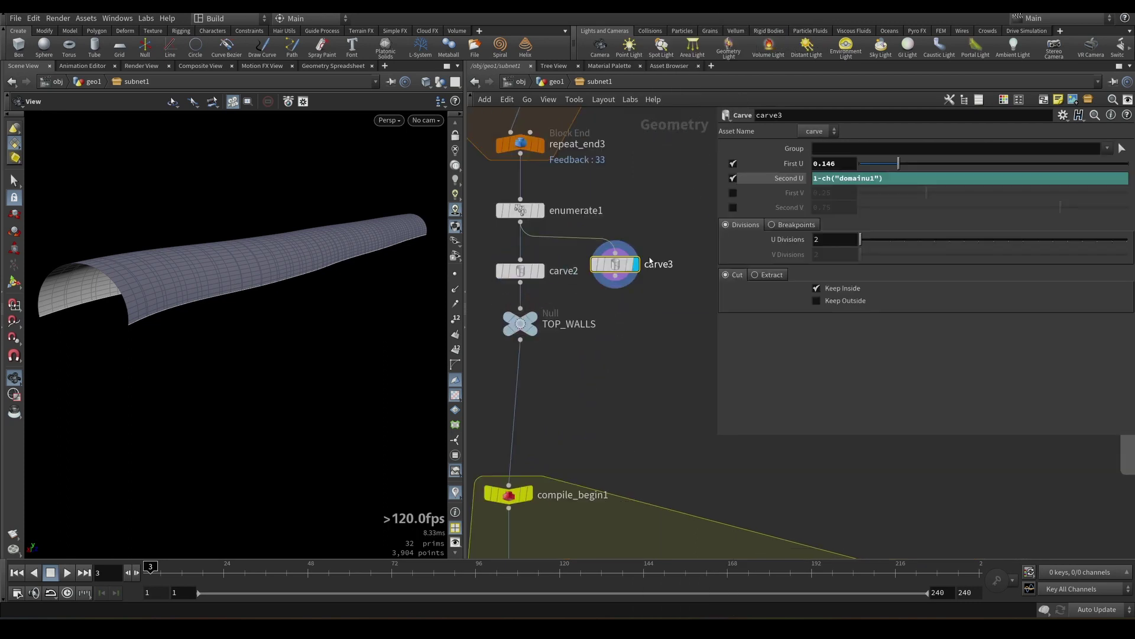
- Reference carve2's First U in the duplicate carve3's First U and keep only the outside portion
{"action": "middle_click_drag", "start_coordinate": [555, 247], "coordinate": [604, 243]}
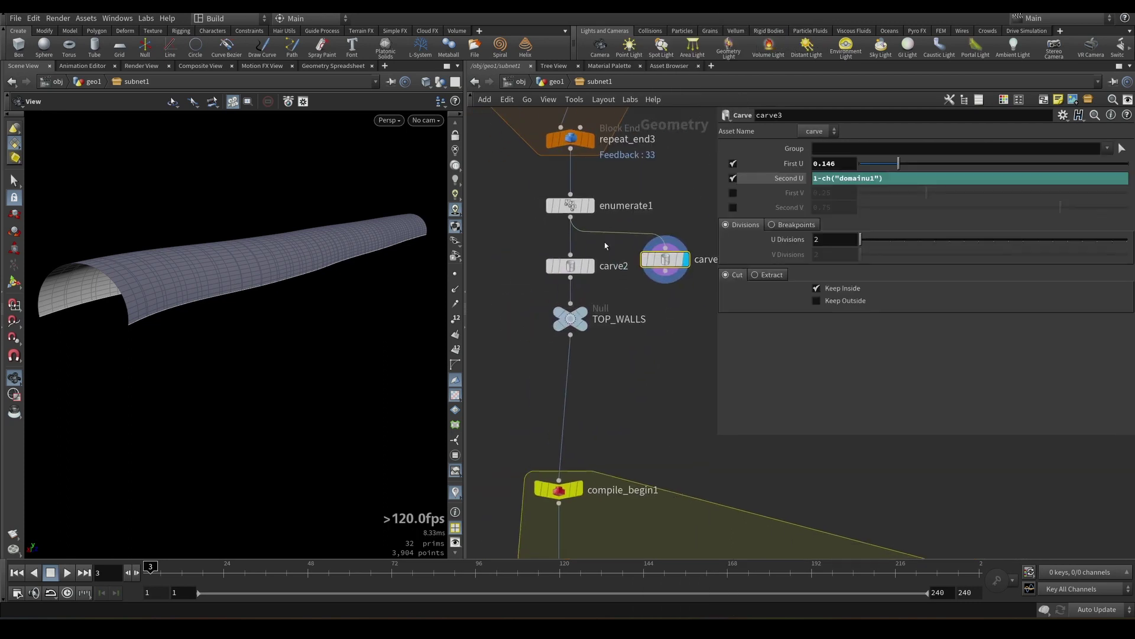
{"action": "left_click_drag", "start_coordinate": [594, 274], "coordinate": [594, 274]}
{"action": "right_click", "coordinate": [789, 176]}
{"action": "left_click", "coordinate": [834, 258]}
{"action": "left_click", "coordinate": [665, 259]}
{"action": "right_click", "coordinate": [793, 164]}
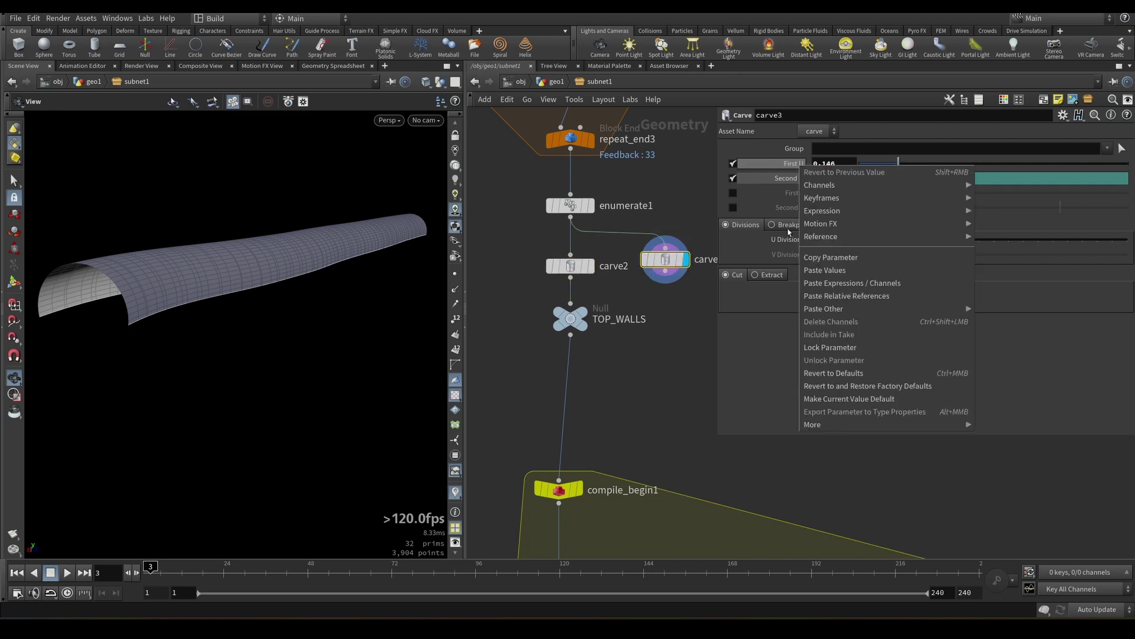
{"action": "left_click", "coordinate": [842, 297]}
{"action": "scroll", "coordinate": [642, 305], "scroll_direction": "down", "scroll_amount": 3}
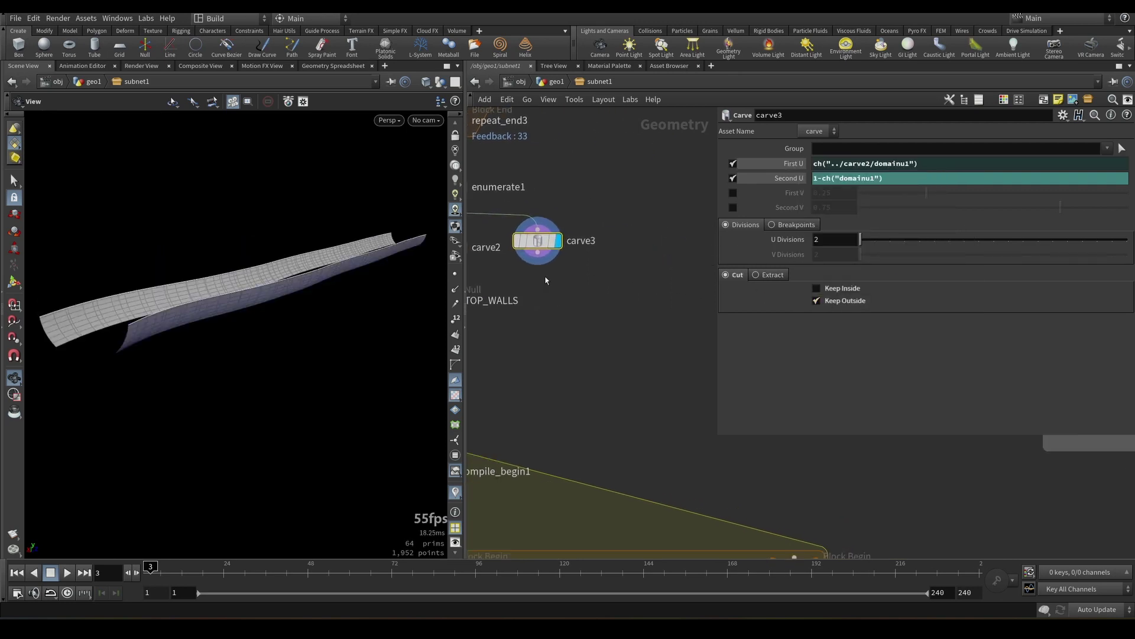
- Duplicate the TOP_WALLS null, connect it to carve3 and rename it BOTTOM_WALLS
{"action": "scroll", "coordinate": [545, 264], "scroll_direction": "up", "scroll_amount": 2}
{"action": "left_click", "coordinate": [552, 249]}
{"action": "key", "text": "Escape"}
{"action": "left_click_drag", "start_coordinate": [476, 274], "coordinate": [600, 281], "text": "alt"}
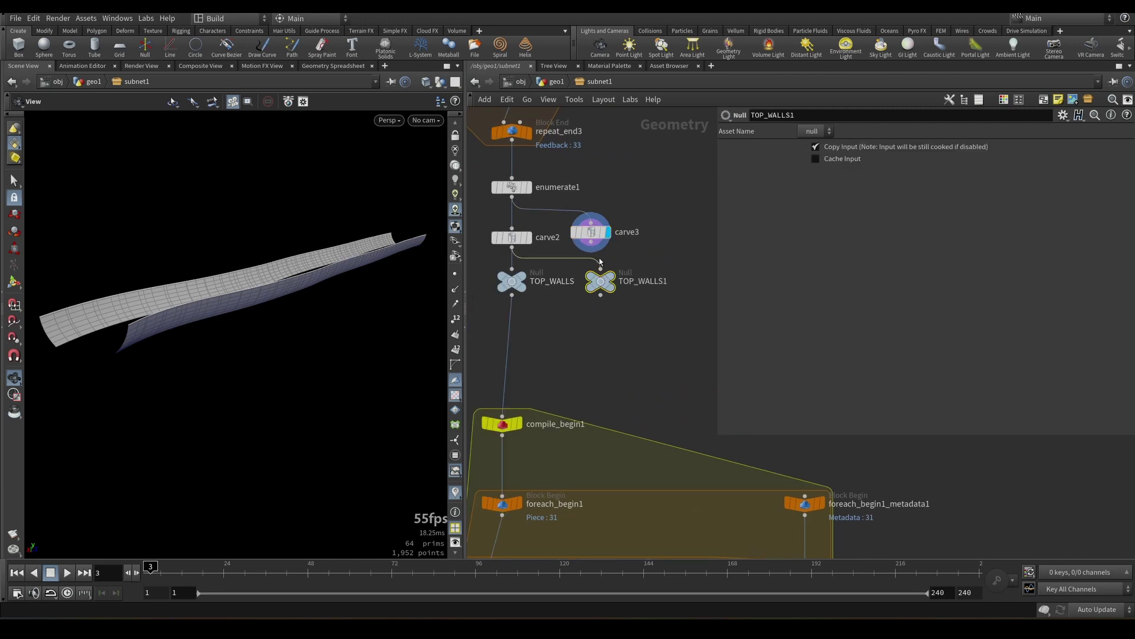
{"action": "left_click_drag", "start_coordinate": [592, 242], "coordinate": [601, 268]}
{"action": "scroll", "coordinate": [601, 271], "scroll_direction": "up", "scroll_amount": 3}
{"action": "double_click", "coordinate": [613, 290]}
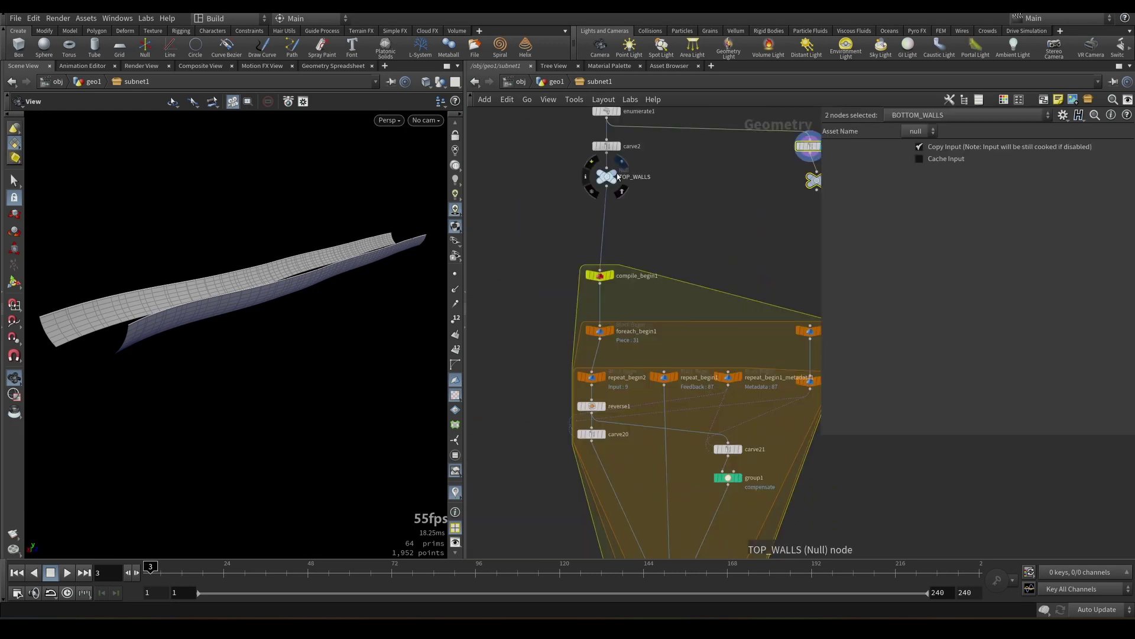
- Display compile_end1 to check the panels built from the top walls
{"action": "left_click", "coordinate": [615, 176]}
{"action": "middle_click_drag", "start_coordinate": [702, 227], "coordinate": [654, 249]}
{"action": "left_click", "coordinate": [775, 177]}
{"action": "middle_click_drag", "start_coordinate": [719, 203], "coordinate": [682, 64]}
{"action": "middle_click_drag", "start_coordinate": [745, 327], "coordinate": [772, 67]}
{"action": "scroll", "coordinate": [631, 347], "scroll_direction": "up", "scroll_amount": 3}
{"action": "left_click", "coordinate": [625, 336]}
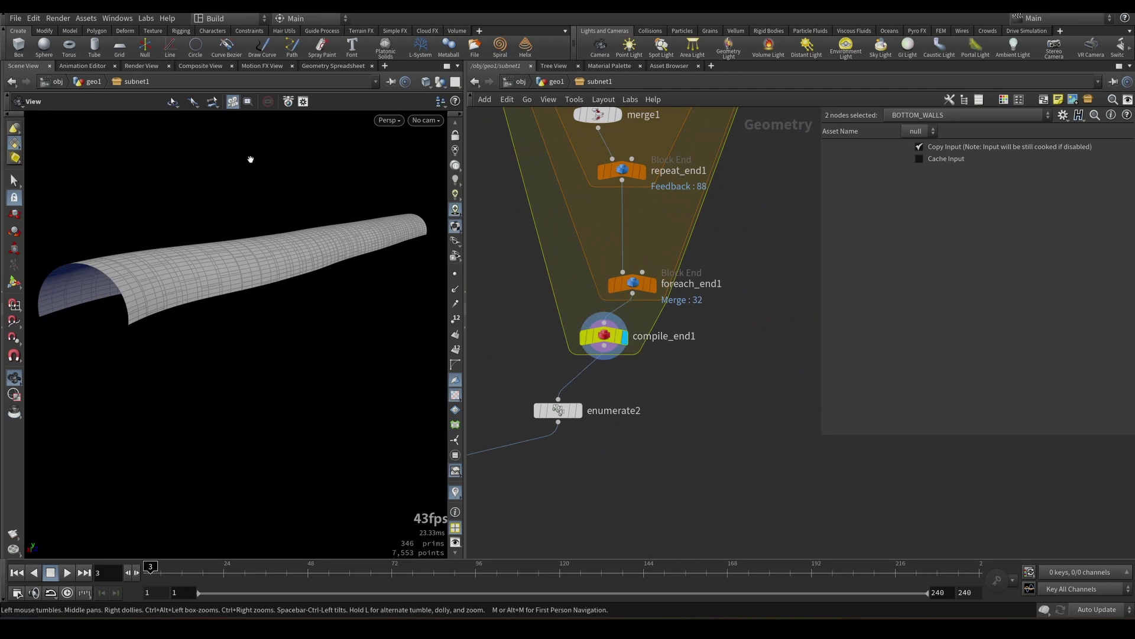
- Display explodedview1 and examine the separated panels along the tunnel
{"action": "scroll", "coordinate": [746, 266], "scroll_direction": "down", "scroll_amount": 5}
{"action": "scroll", "coordinate": [675, 329], "scroll_direction": "up", "scroll_amount": 3}
{"action": "left_click_drag", "start_coordinate": [308, 266], "coordinate": [221, 273]}
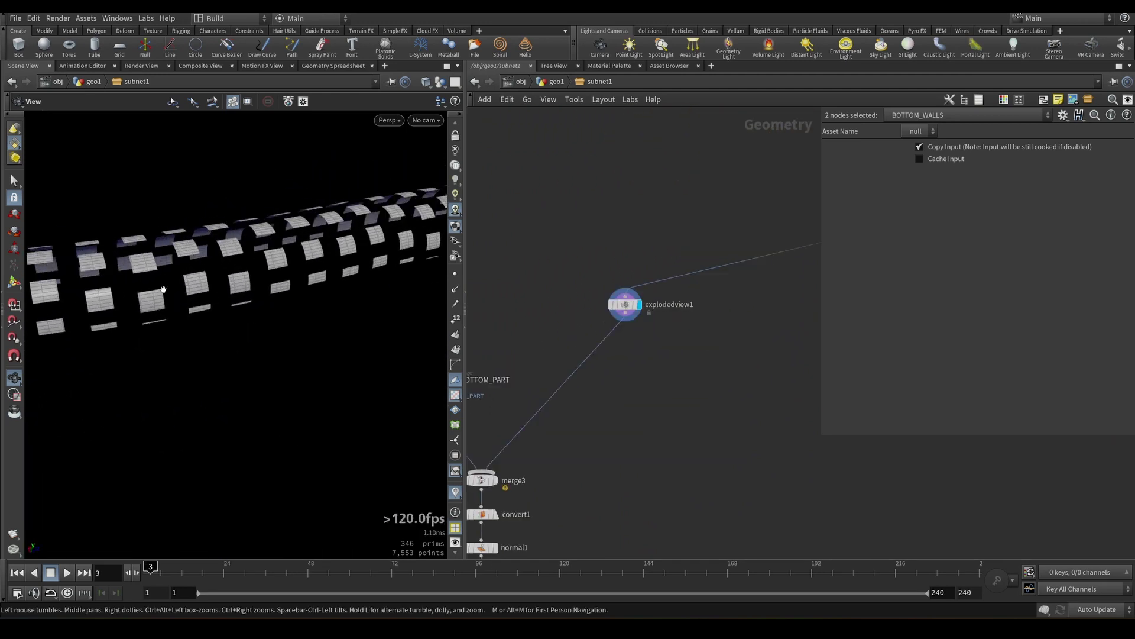
{"action": "scroll", "coordinate": [657, 248], "scroll_direction": "down", "scroll_amount": 5}
{"action": "middle_click_drag", "start_coordinate": [664, 253], "coordinate": [585, 334]}
{"action": "scroll", "coordinate": [585, 334], "scroll_direction": "down", "scroll_amount": 2}
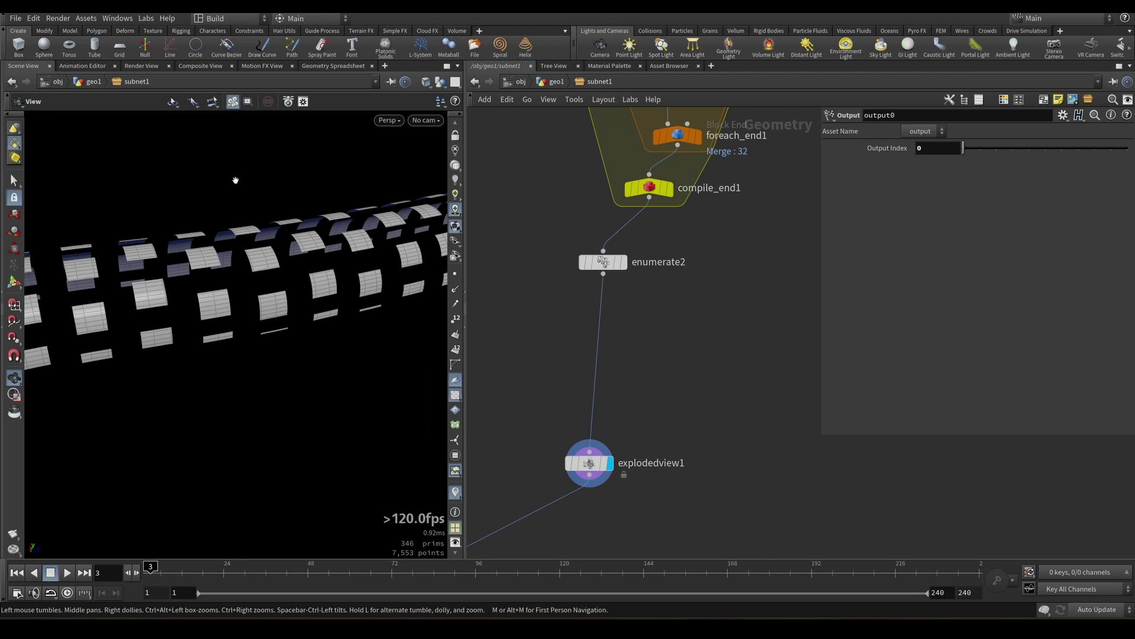
{"action": "left_click_drag", "start_coordinate": [236, 179], "coordinate": [357, 120]}
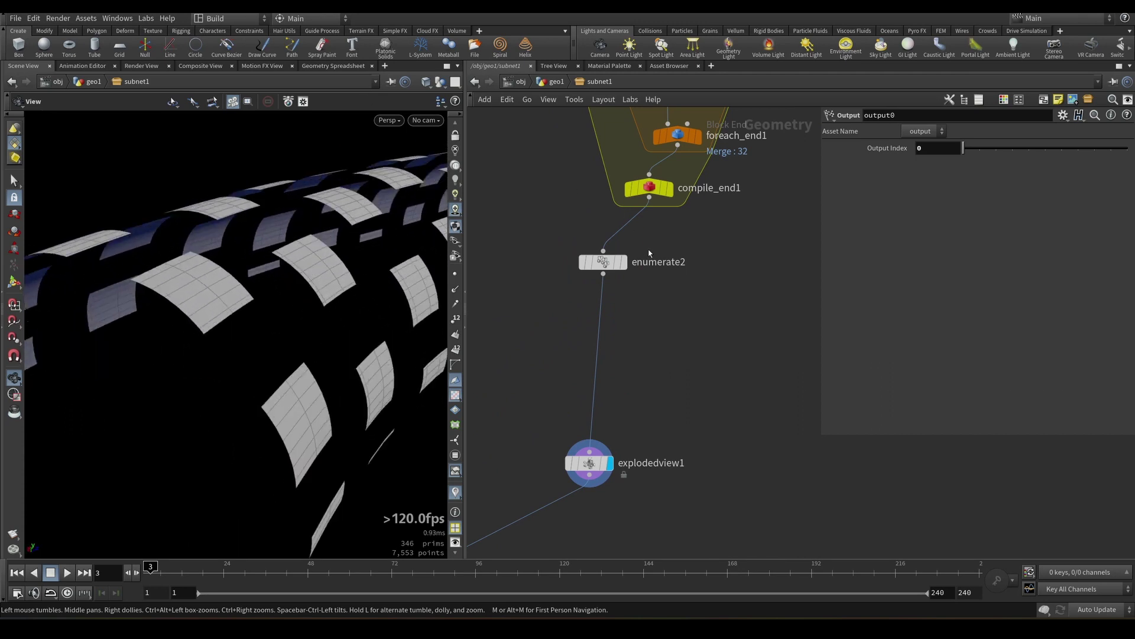
- Move explodedview1 and the merge and output nodes further below enumerate2 to make room
{"action": "scroll", "coordinate": [688, 277], "scroll_direction": "down", "scroll_amount": 3}
{"action": "scroll", "coordinate": [719, 290], "scroll_direction": "up", "scroll_amount": 1}
{"action": "middle_click_drag", "start_coordinate": [720, 286], "coordinate": [697, 188]}
{"action": "scroll", "coordinate": [674, 260], "scroll_direction": "down", "scroll_amount": 3}
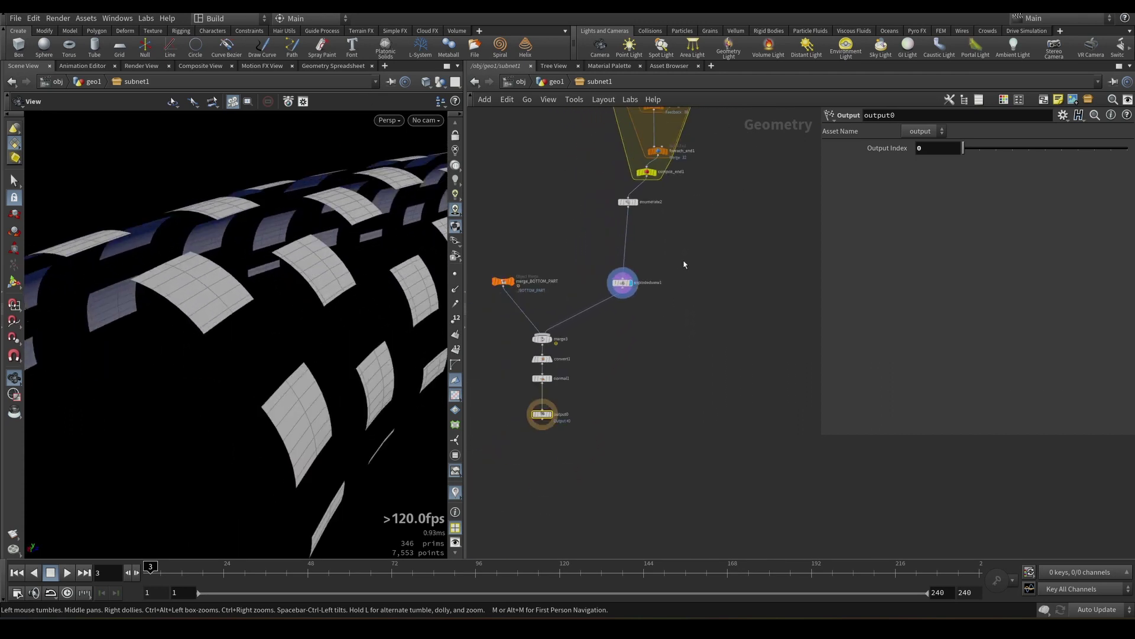
{"action": "scroll", "coordinate": [684, 265], "scroll_direction": "down", "scroll_amount": 2}
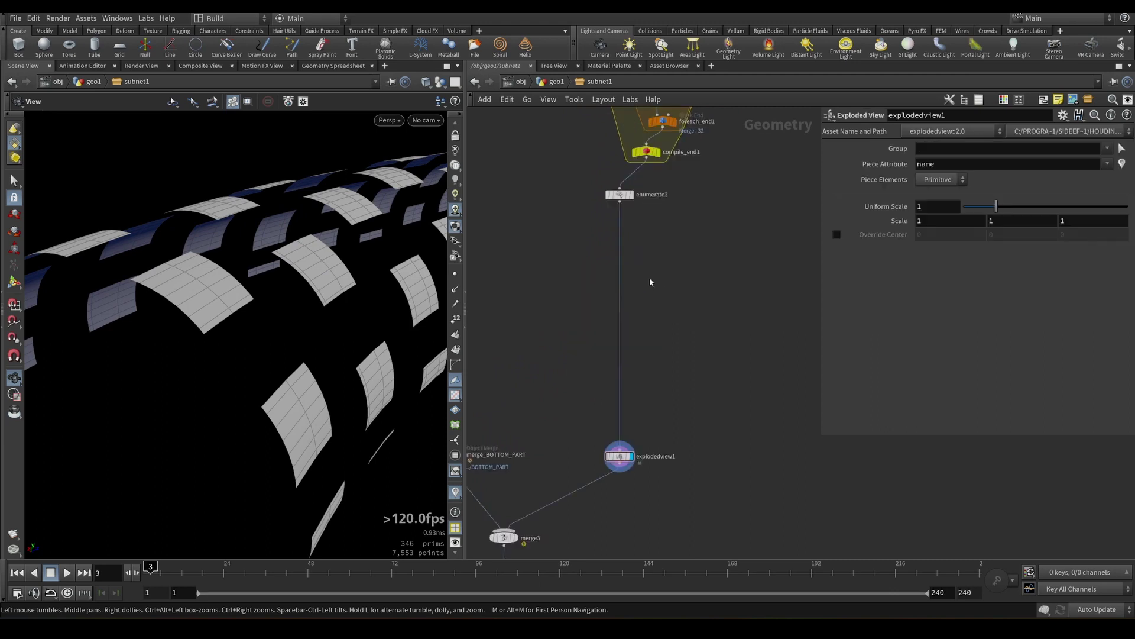
{"action": "scroll", "coordinate": [651, 282], "scroll_direction": "up", "scroll_amount": 1}
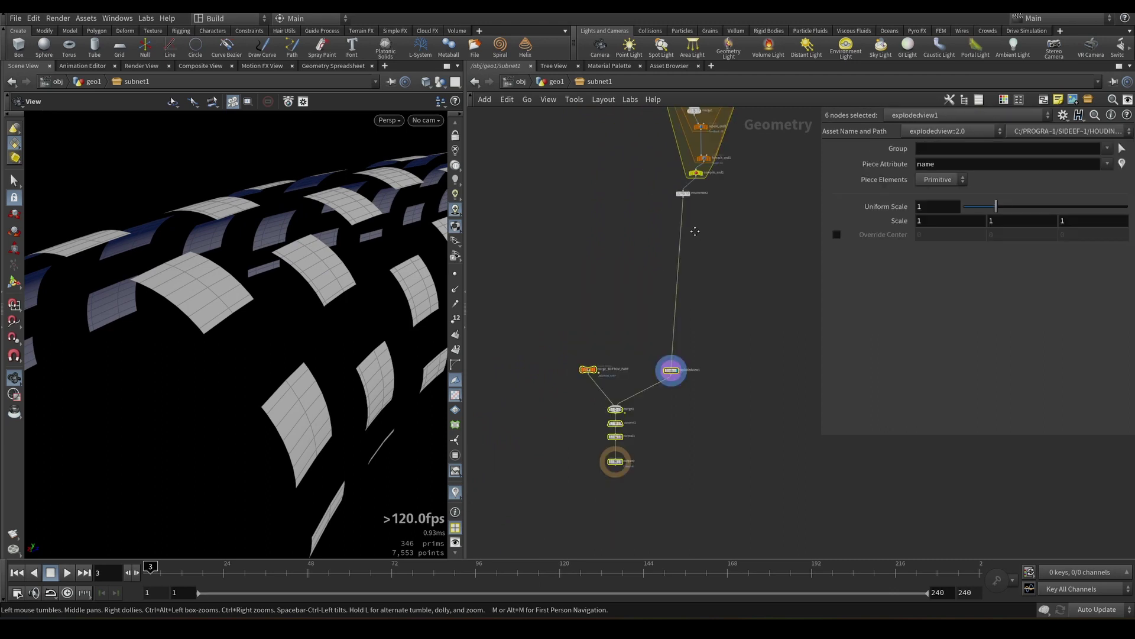
- Insert a Blast node between enumerate2 and explodedview1 that deletes the compensate group
{"action": "middle_click_drag", "start_coordinate": [697, 188], "coordinate": [613, 278]}
{"action": "scroll", "coordinate": [613, 278], "scroll_direction": "up", "scroll_amount": 5}
{"action": "left_click", "coordinate": [568, 349]}
{"action": "key", "text": "Tab"}
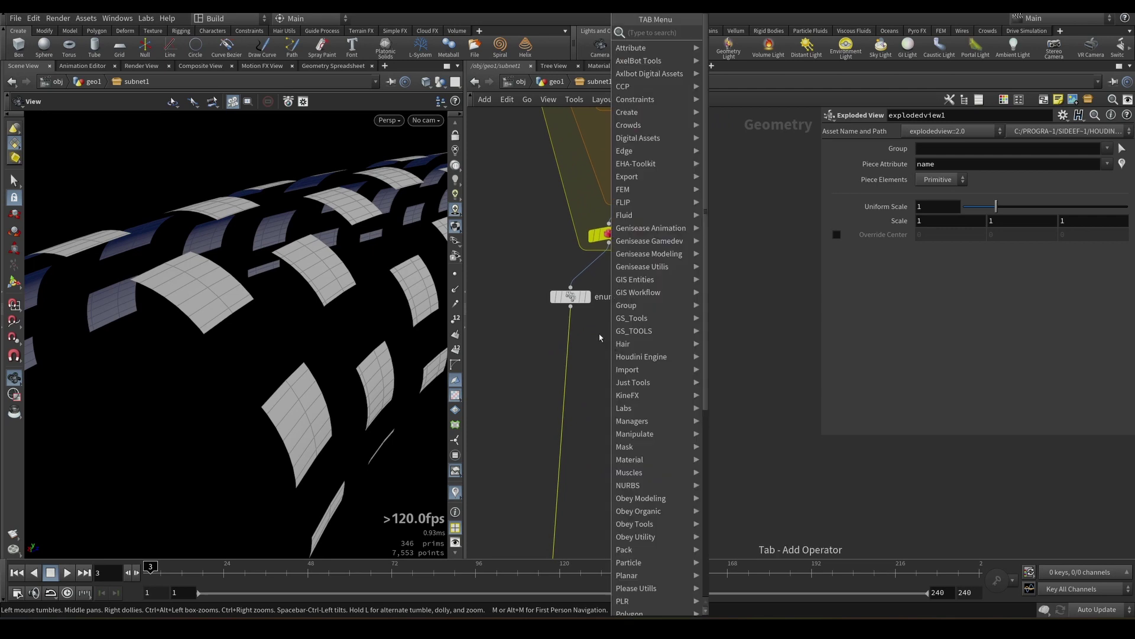
{"action": "left_click_drag", "start_coordinate": [309, 318], "coordinate": [365, 288]}
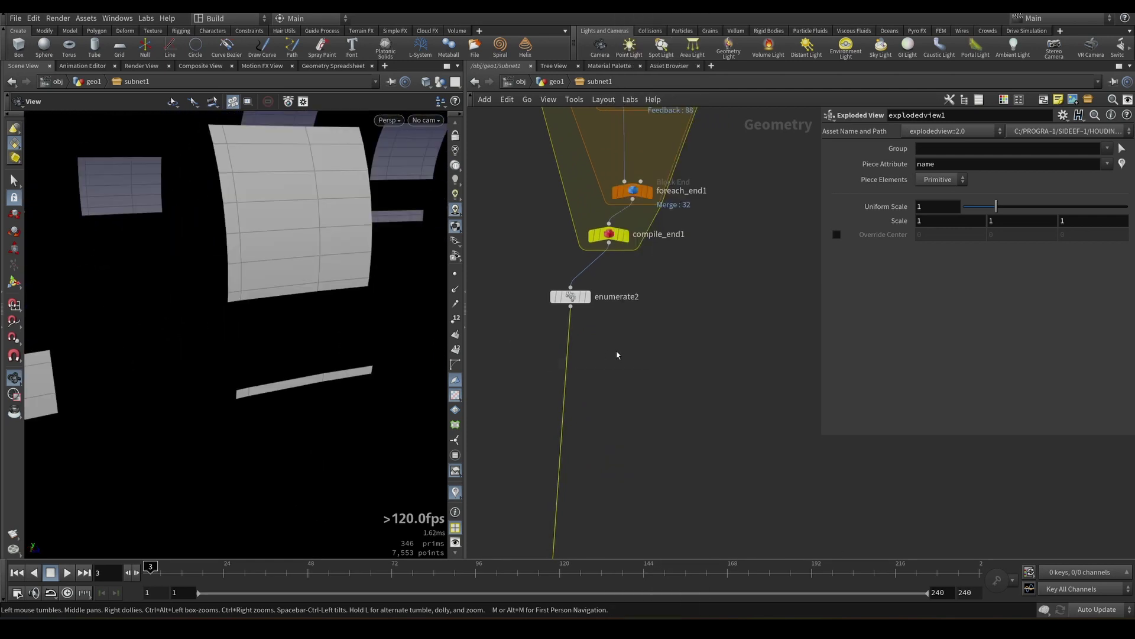
{"action": "key", "text": "Tab"}
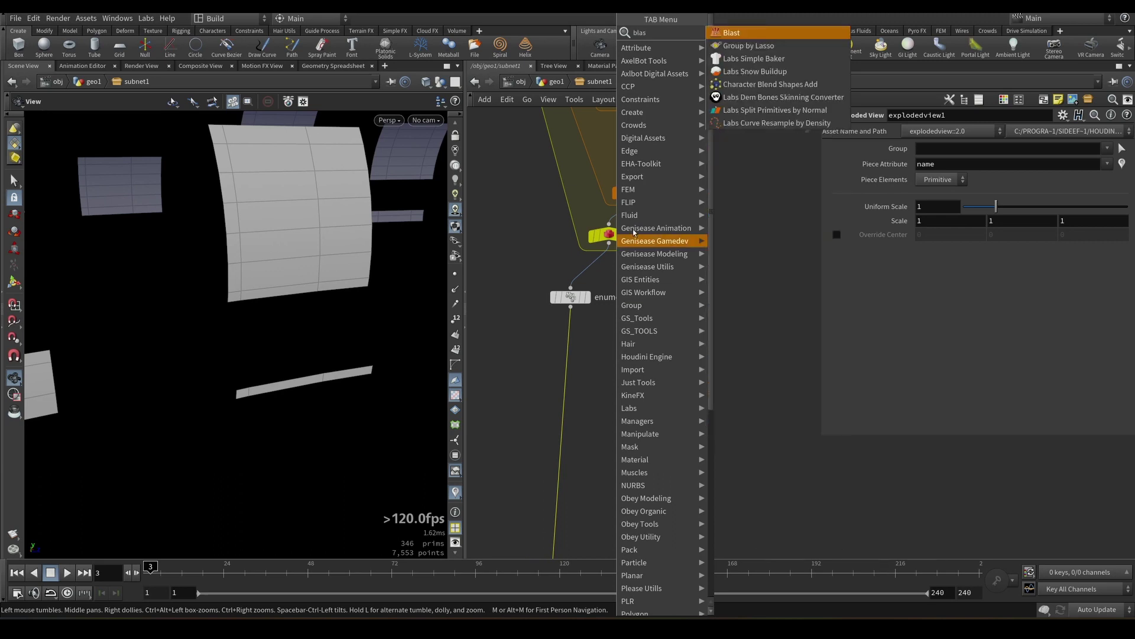
{"action": "left_click", "coordinate": [727, 59]}
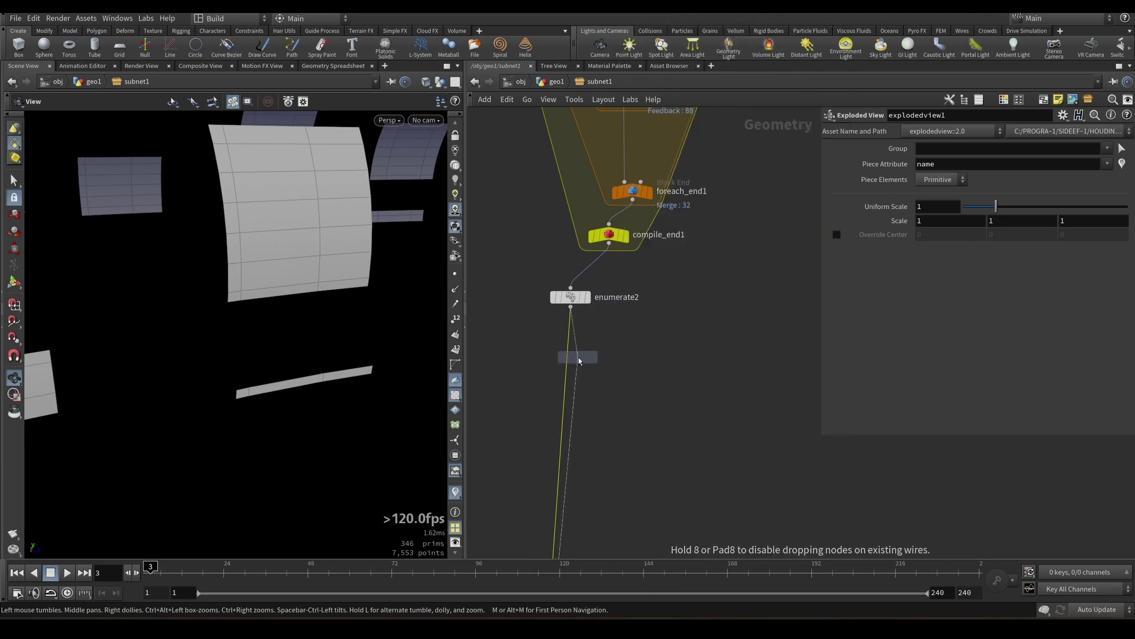
{"action": "left_click", "coordinate": [581, 355]}
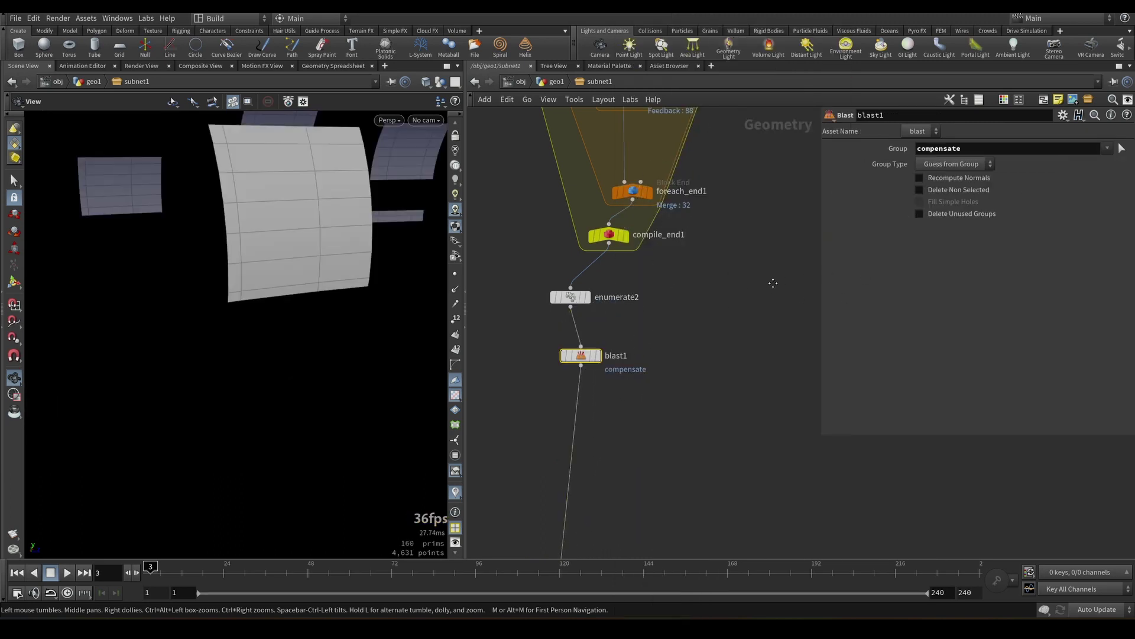
- Duplicate blast1 beside it, enable Delete Non Selected on the copy and display it
{"action": "middle_click_drag", "start_coordinate": [578, 357], "coordinate": [587, 303]}
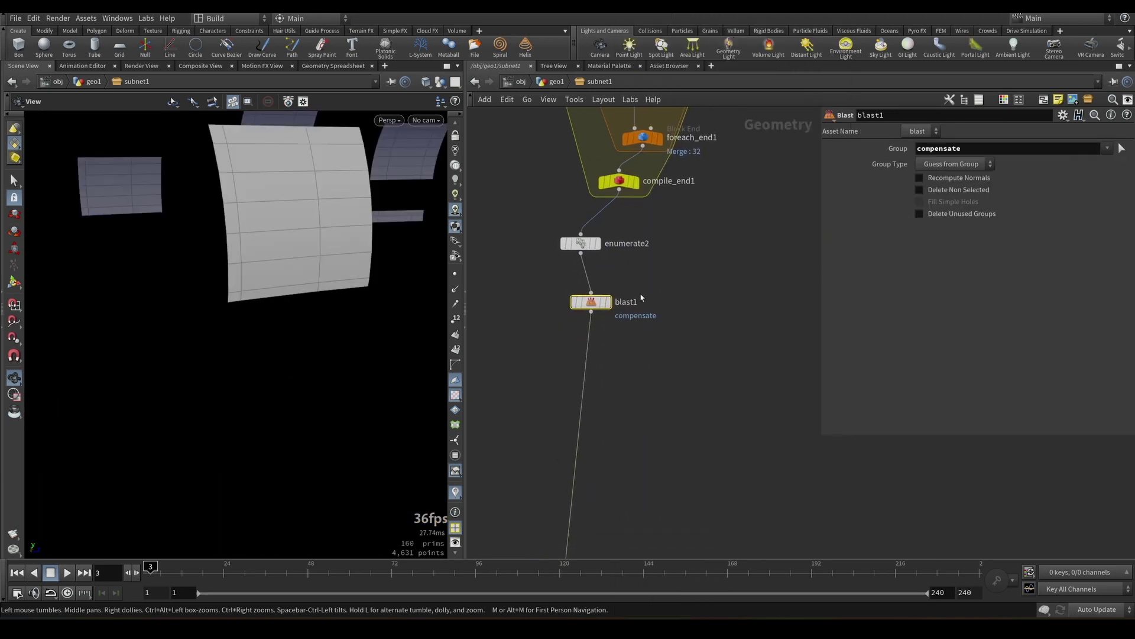
{"action": "left_click", "coordinate": [591, 308]}
{"action": "left_click", "coordinate": [695, 304]}
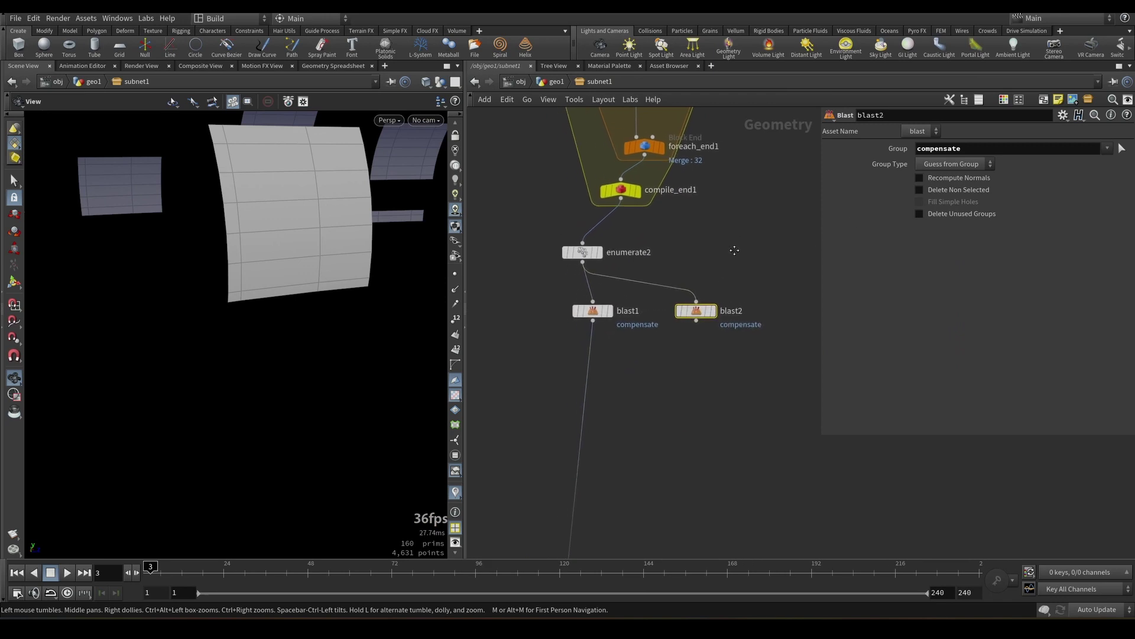
{"action": "scroll", "coordinate": [746, 356], "scroll_direction": "up", "scroll_amount": 3}
{"action": "left_click", "coordinate": [710, 292]}
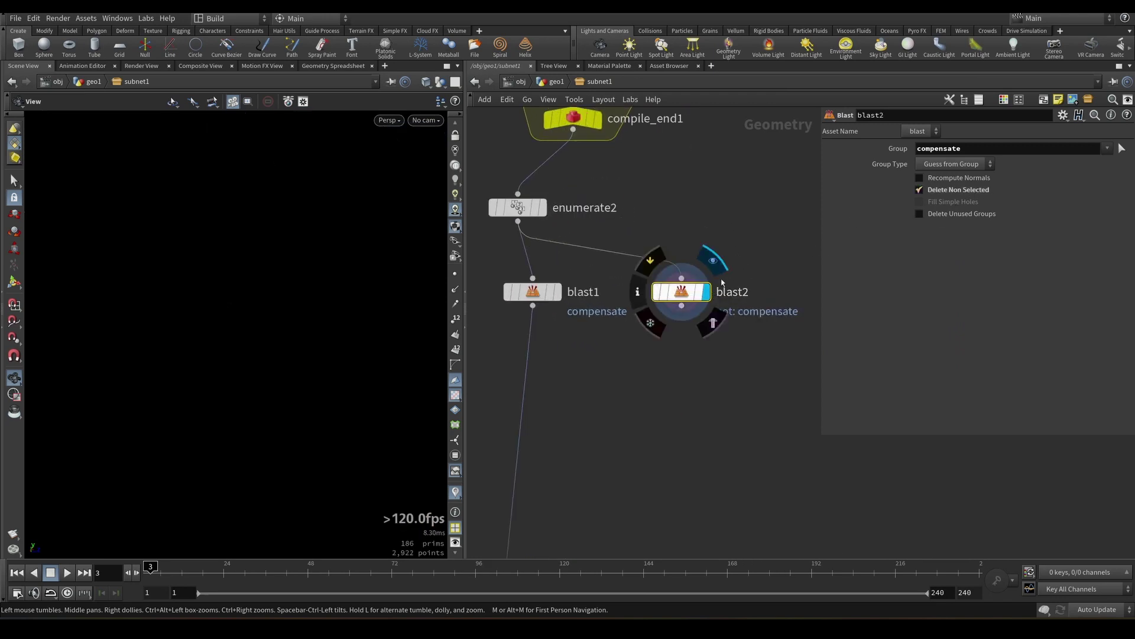
- Display blast1 and examine the tunnel panels without the compensate pieces
{"action": "middle_click_drag", "start_coordinate": [714, 322], "coordinate": [718, 351]}
{"action": "key", "text": "space+f"}
{"action": "left_click_drag", "start_coordinate": [332, 266], "coordinate": [243, 272]}
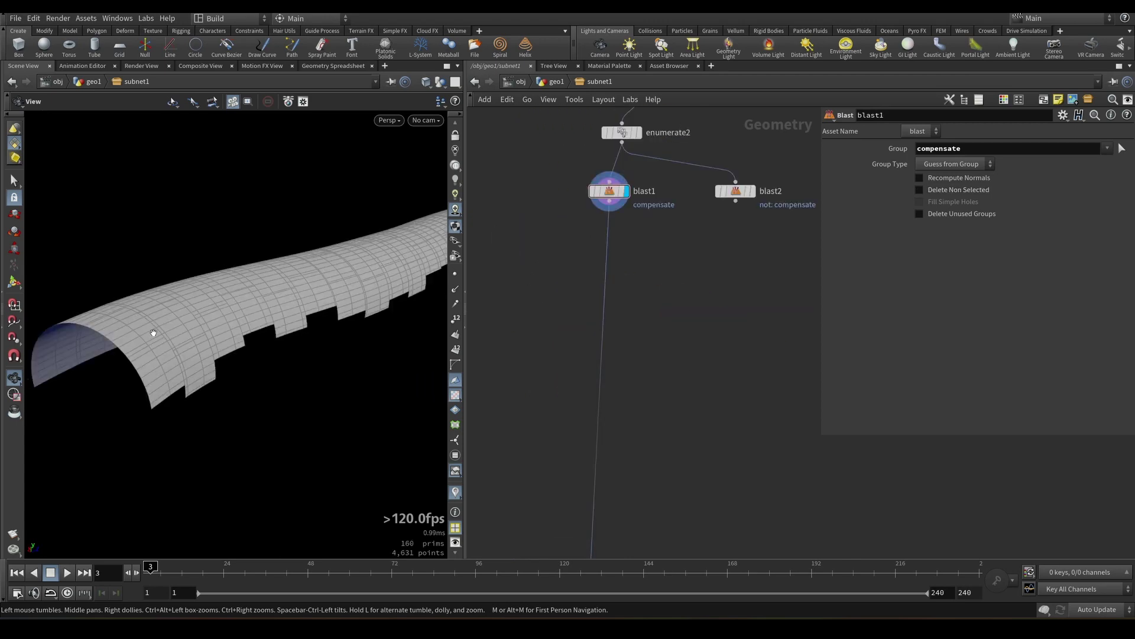
{"action": "middle_click_drag", "start_coordinate": [159, 325], "coordinate": [159, 372]}
{"action": "right_click_drag", "start_coordinate": [159, 373], "coordinate": [190, 346]}
{"action": "left_click_drag", "start_coordinate": [189, 345], "coordinate": [278, 334]}
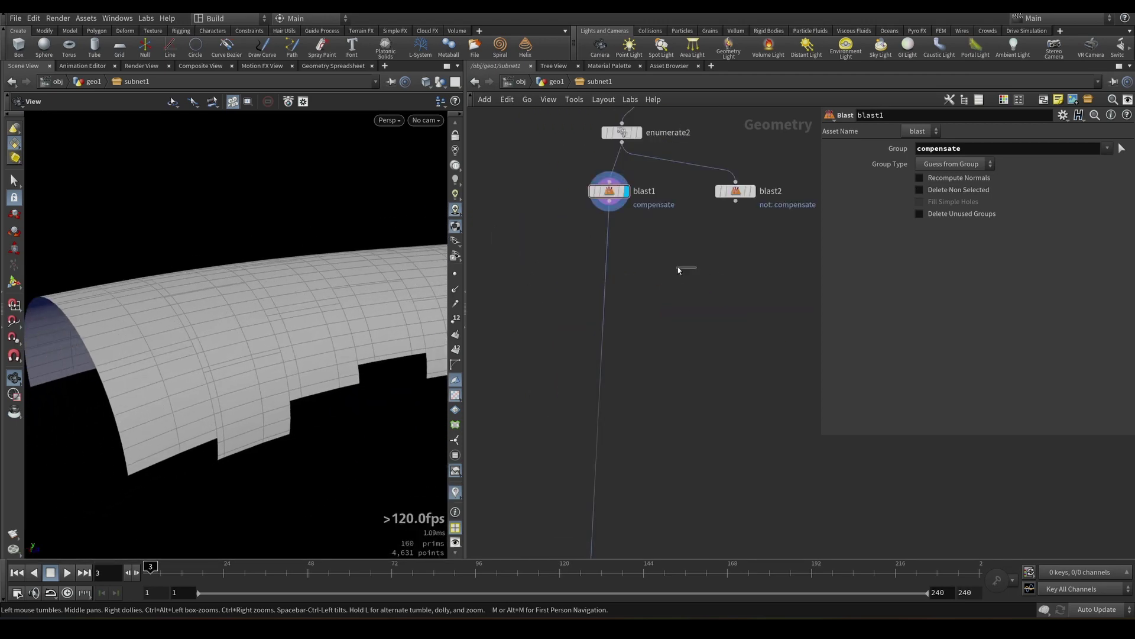
- Insert a Peak node between blast1 and explodedview1 and duplicate it alongside, with the copy also fed by blast1
{"action": "key", "text": "Tab"}
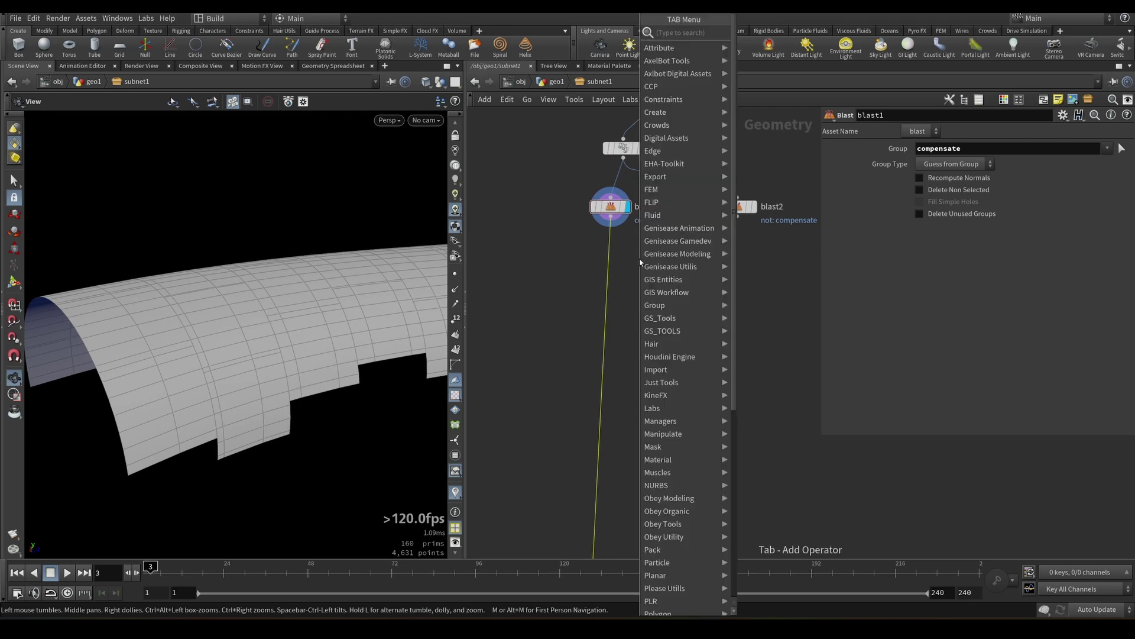
{"action": "type", "text": "peak"}
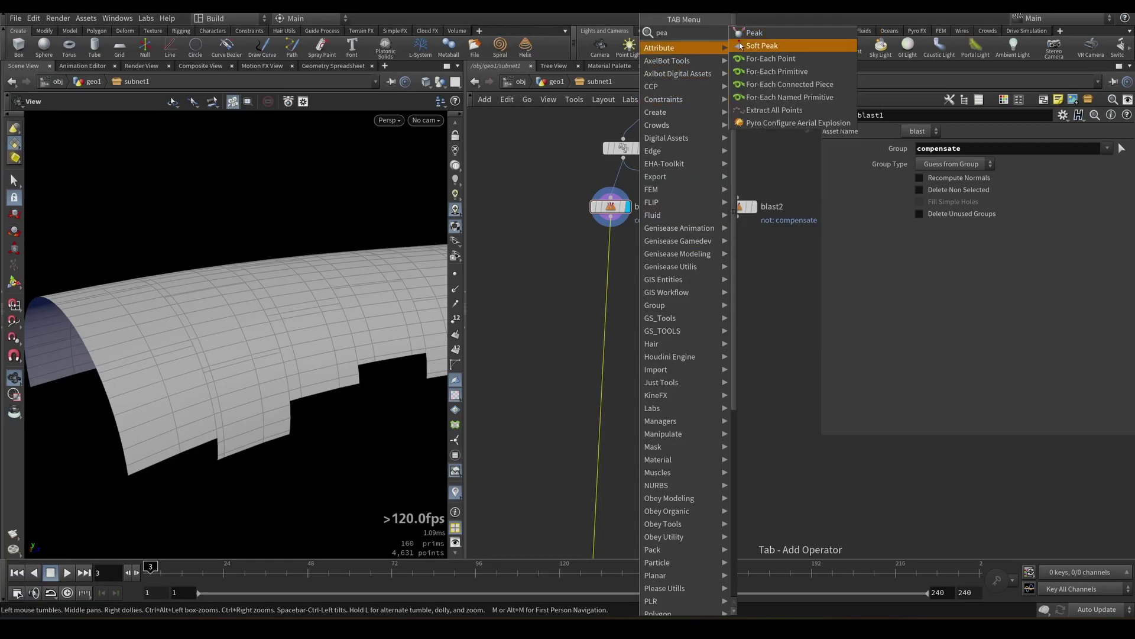
{"action": "key", "text": "Return"}
{"action": "left_click", "coordinate": [672, 205]}
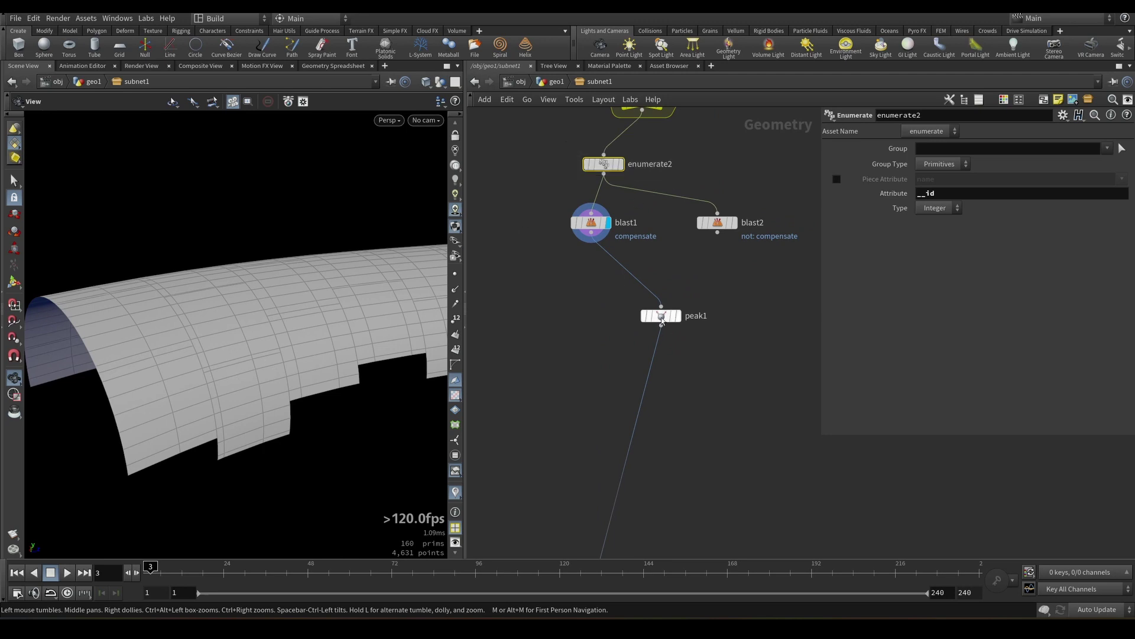
{"action": "mouse_move", "coordinate": [661, 318]}
{"action": "left_mouse_down"}
{"action": "mouse_move", "coordinate": [592, 322]}
{"action": "mouse_move", "coordinate": [676, 327]}
{"action": "left_mouse_up"}
{"action": "scroll", "coordinate": [668, 269], "scroll_direction": "up", "scroll_amount": 1}
{"action": "middle_click_drag", "start_coordinate": [680, 296], "coordinate": [673, 253]}
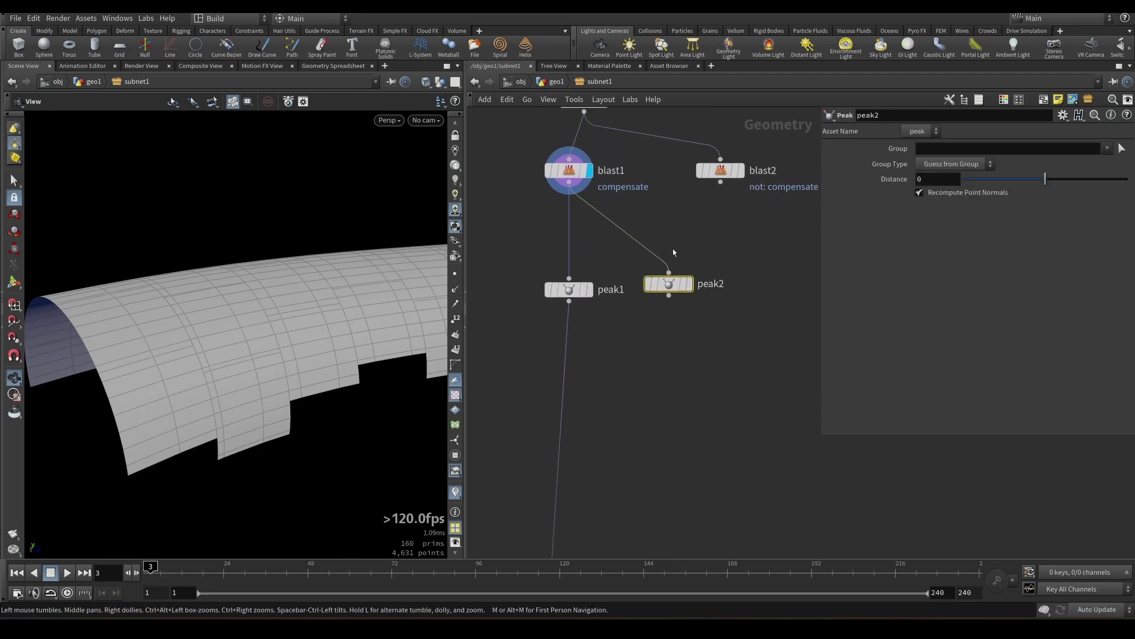
- Display peak2 and set its distance to 0.65
{"action": "left_click_drag", "start_coordinate": [1061, 184], "coordinate": [1063, 183]}
{"action": "key", "text": "r"}
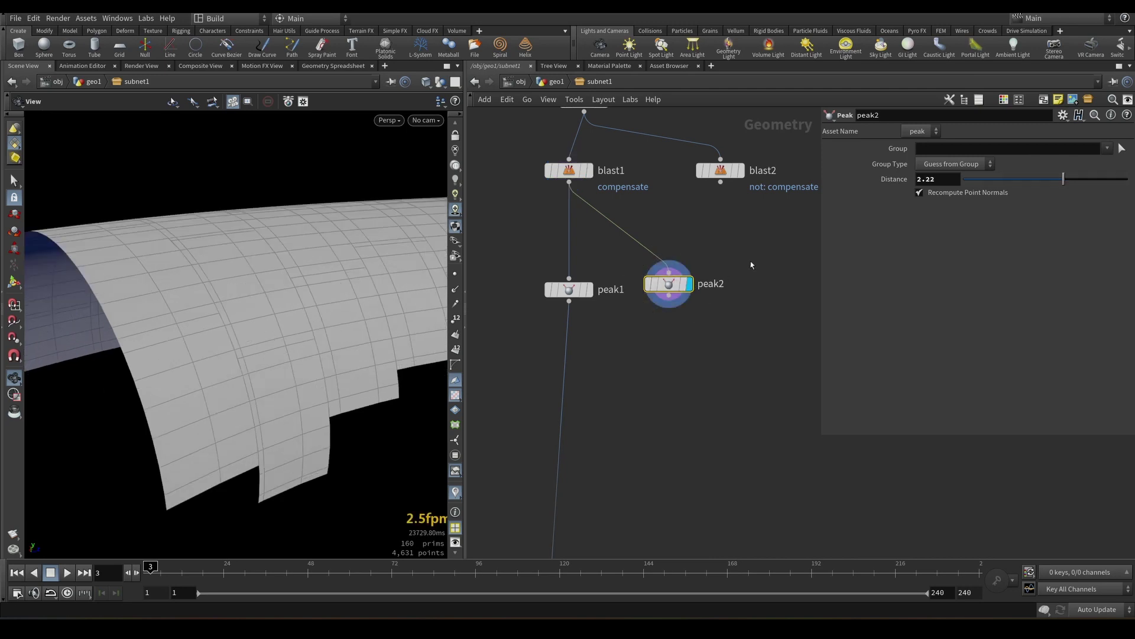
{"action": "middle_click_drag", "start_coordinate": [753, 264], "coordinate": [760, 278]}
{"action": "left_click_drag", "start_coordinate": [1064, 178], "coordinate": [1051, 182]}
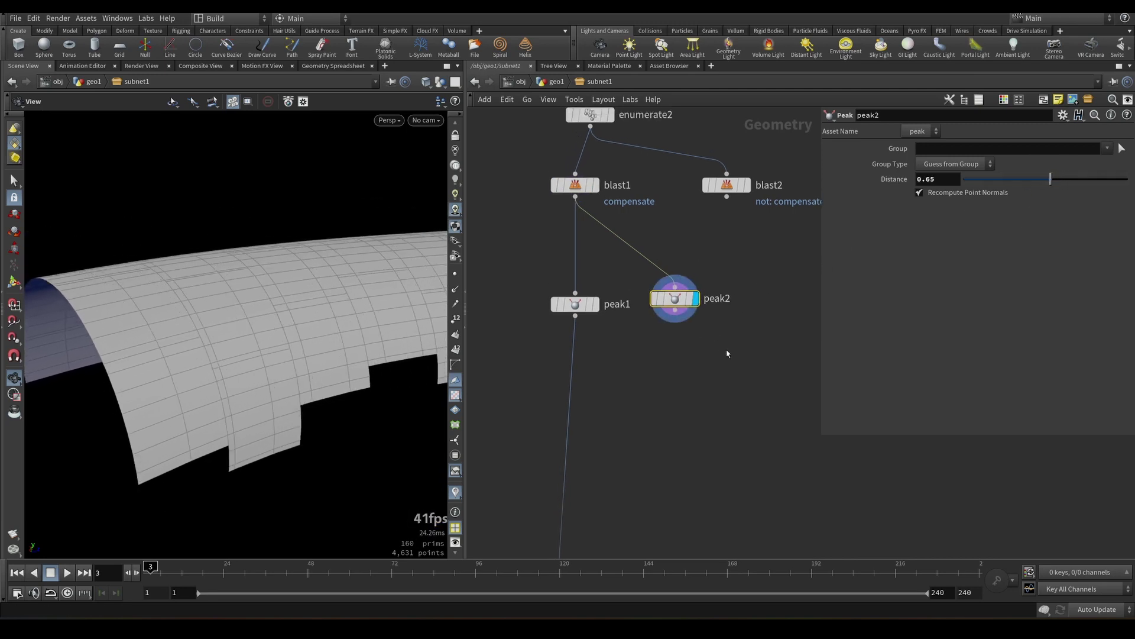
- Add a Carve node below peak2, enable Second U, First V and Second V, and display it
{"action": "middle_click_drag", "start_coordinate": [727, 353], "coordinate": [721, 302]}
{"action": "left_click", "coordinate": [669, 259]}
{"action": "key", "text": "Tab"}
{"action": "type", "text": "carve"}
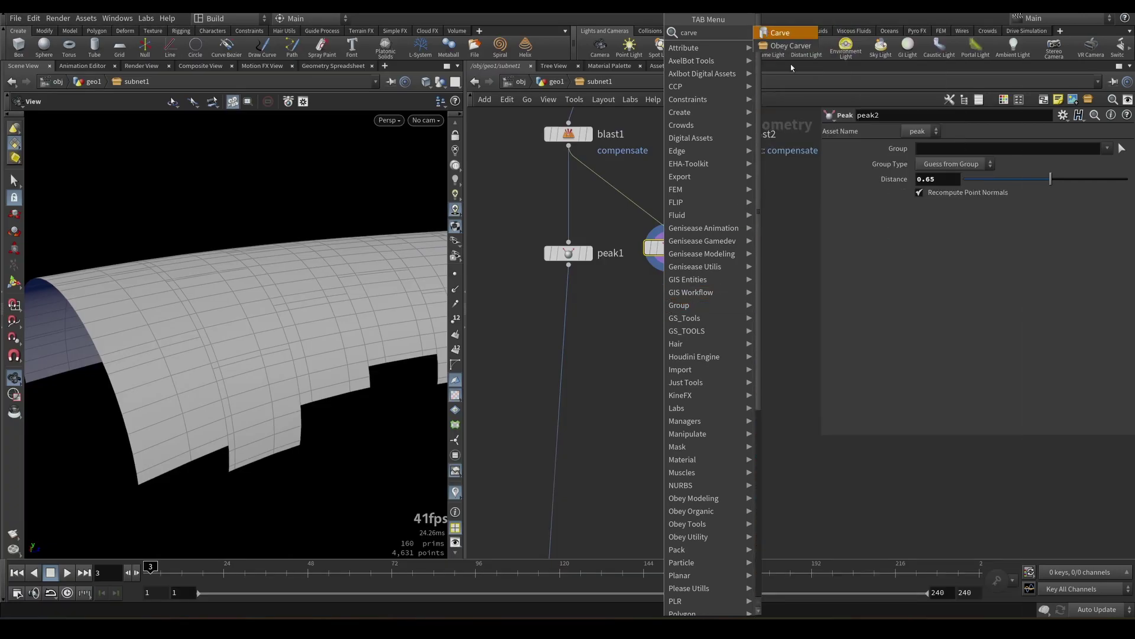
{"action": "left_click", "coordinate": [788, 37]}
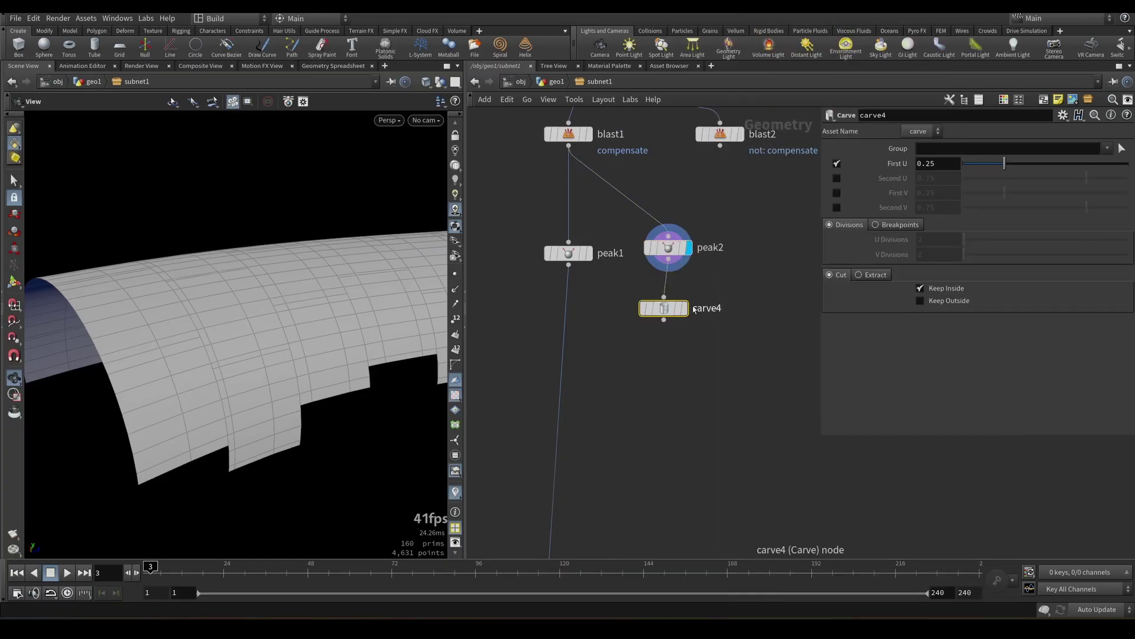
{"action": "left_click", "coordinate": [837, 192]}
{"action": "left_click", "coordinate": [837, 207]}
{"action": "mouse_move", "coordinate": [266, 287]}
{"action": "left_mouse_down"}
{"action": "mouse_move", "coordinate": [385, 297]}
{"action": "mouse_move", "coordinate": [257, 292]}
{"action": "left_mouse_up"}
- Merge peak1 and carve4 into a Merge node feeding explodedview1, and display the combined panels
{"action": "left_click", "coordinate": [597, 274]}
{"action": "scroll", "coordinate": [613, 339], "scroll_direction": "down", "scroll_amount": 1}
{"action": "middle_click_drag", "start_coordinate": [612, 339], "coordinate": [619, 305]}
{"action": "left_click", "coordinate": [705, 264]}
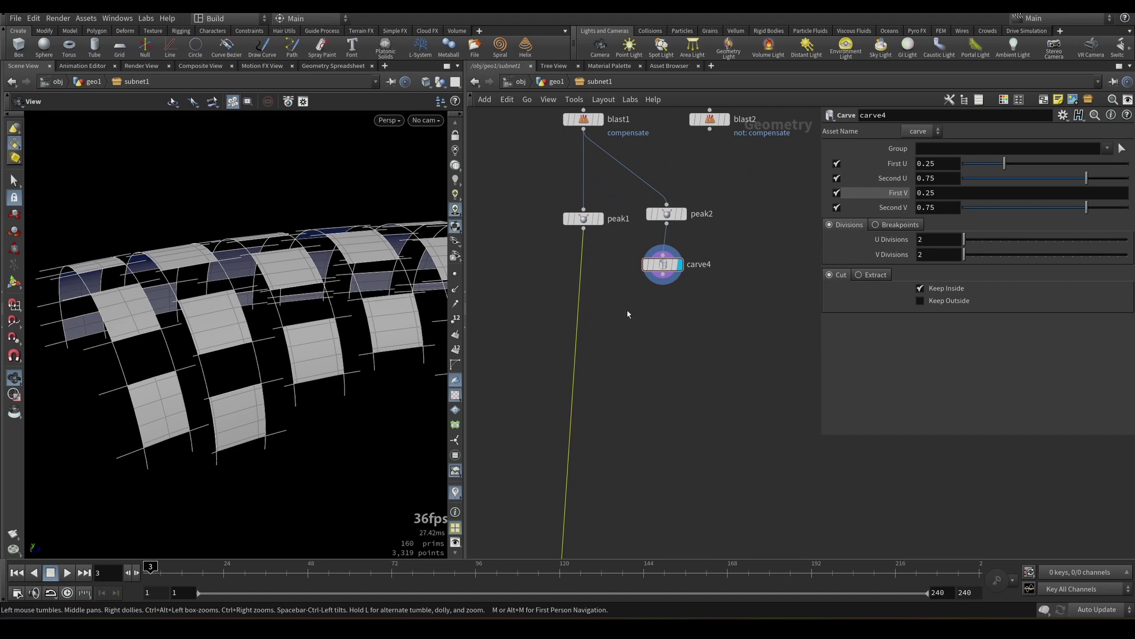
{"action": "key", "text": "Tab"}
{"action": "left_click_drag", "start_coordinate": [335, 332], "coordinate": [375, 336]}
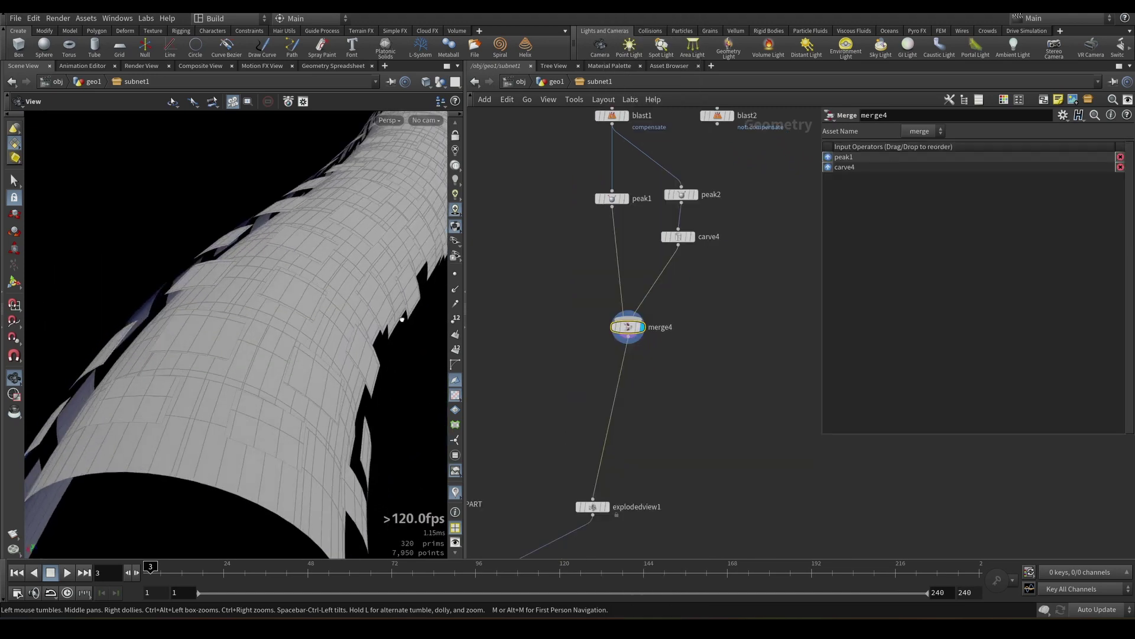
- Insert a For-Each Named Primitive loop between merge4 and explodedview1, iterating over primitives by the __id attribute, and display its end node
{"action": "key", "text": "Tab"}
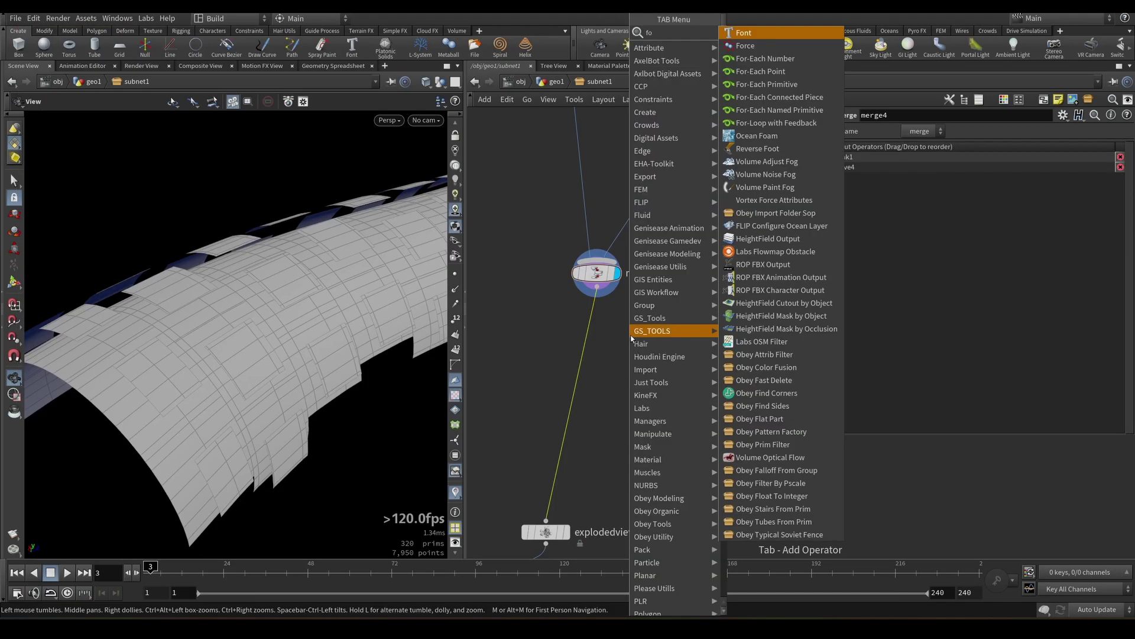
{"action": "type", "text": "or"}
{"action": "left_click", "coordinate": [772, 97]}
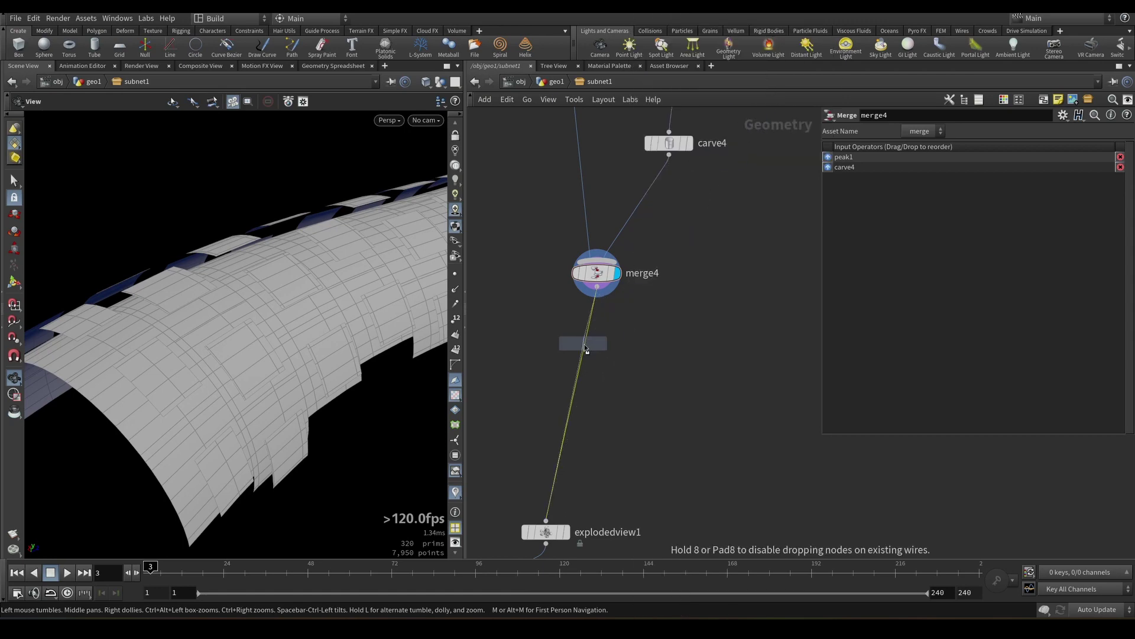
{"action": "left_click", "coordinate": [584, 337]}
{"action": "scroll", "coordinate": [665, 250], "scroll_direction": "up", "scroll_amount": 3}
{"action": "key", "text": "Delete"}
{"action": "middle_click_drag", "start_coordinate": [661, 416], "coordinate": [715, 347]}
{"action": "left_click", "coordinate": [567, 433]}
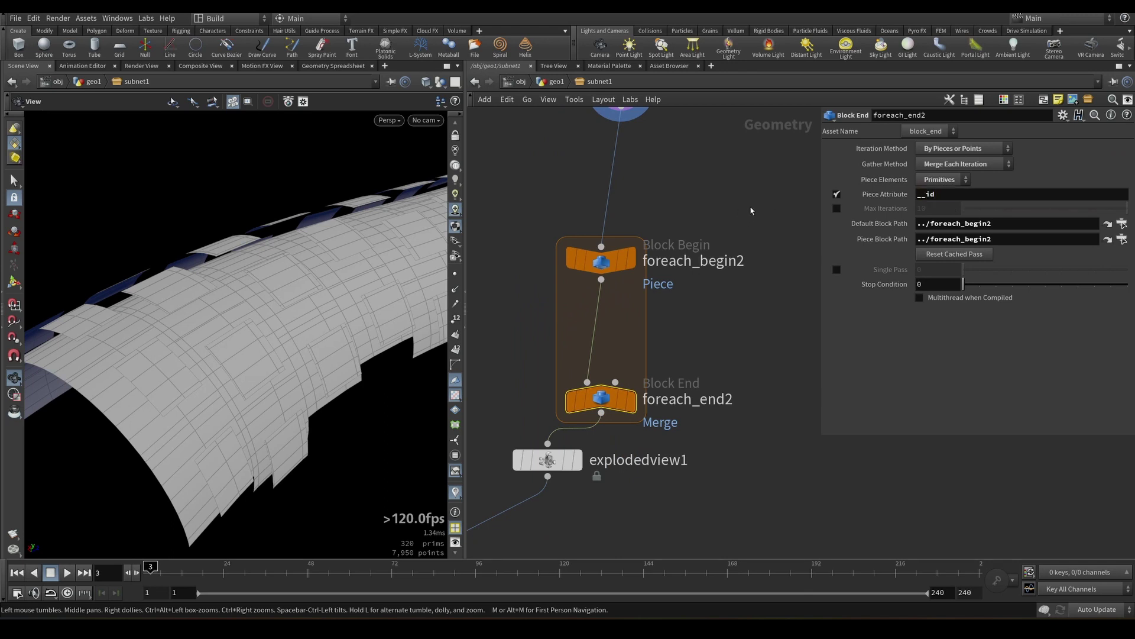
{"action": "left_click", "coordinate": [630, 400]}
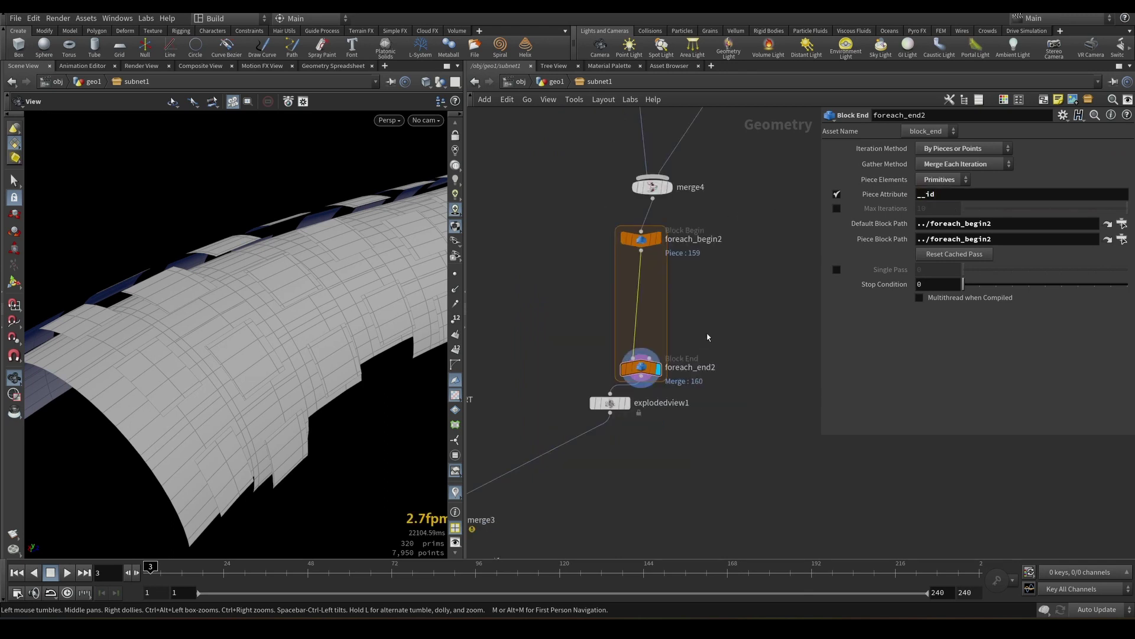
- Add a Carve node inside the loop fed by foreach_begin2, with First U 0 and Second U 1, and display it
{"action": "scroll", "coordinate": [708, 331], "scroll_direction": "down", "scroll_amount": 3}
{"action": "middle_click_drag", "start_coordinate": [742, 280], "coordinate": [756, 237]}
{"action": "scroll", "coordinate": [698, 439], "scroll_direction": "down", "scroll_amount": 4}
{"action": "key", "text": "Tab"}
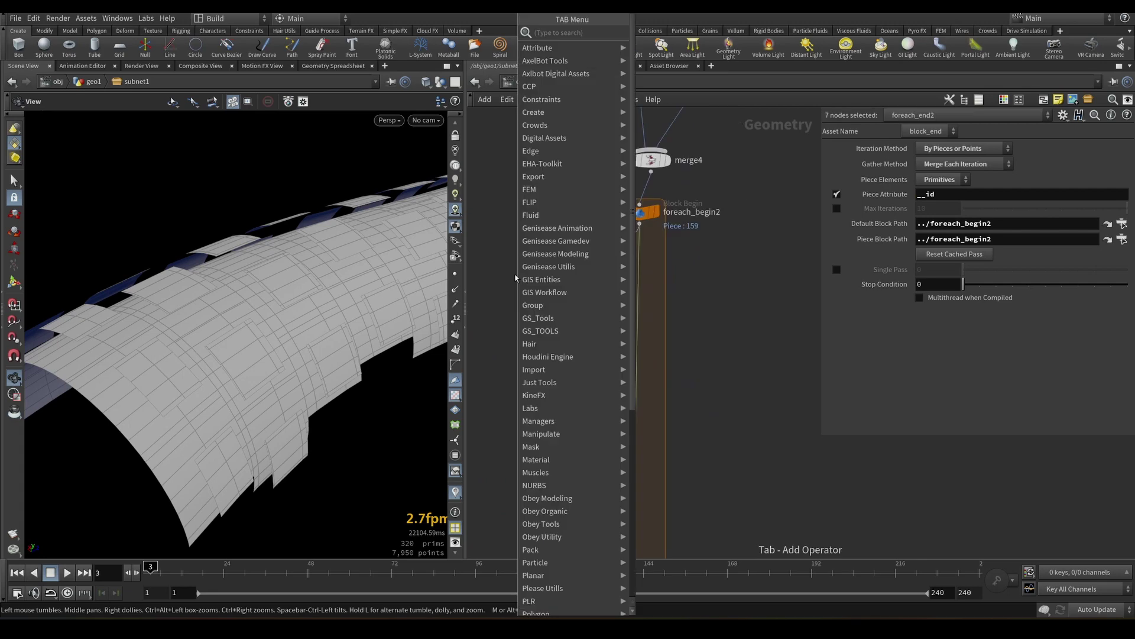
{"action": "type", "text": "carve"}
{"action": "key", "text": "Return"}
{"action": "left_click", "coordinate": [544, 276]}
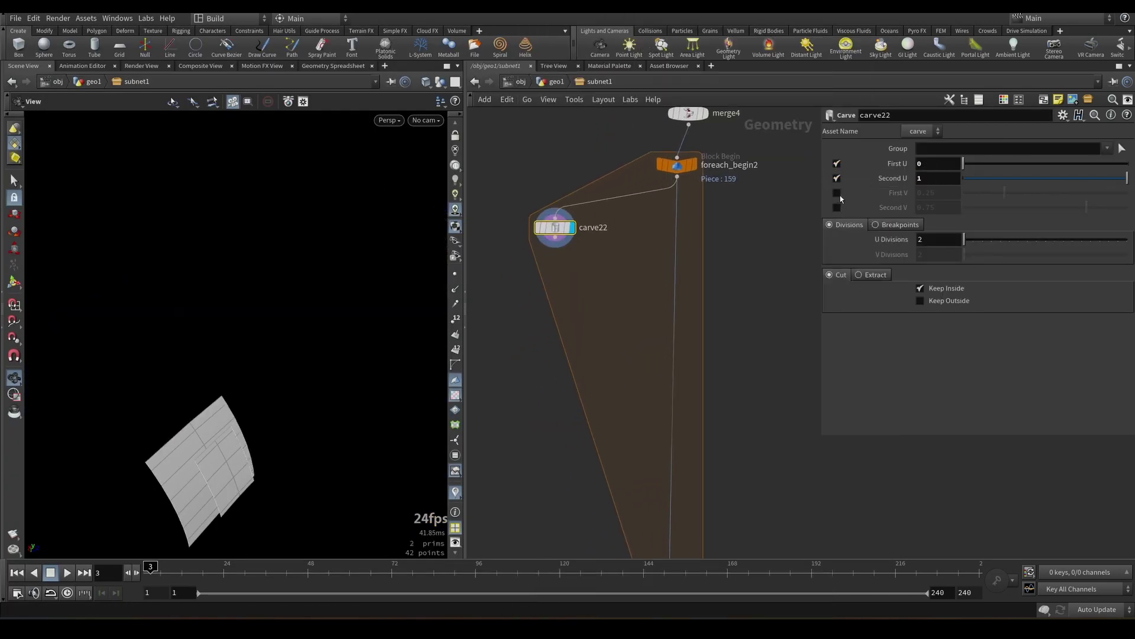
- Enable First V and Second V on the carve22 node with values 0 and 1, and switch it from Cut to Extract
{"action": "left_click", "coordinate": [838, 194]}
{"action": "left_click", "coordinate": [838, 208]}
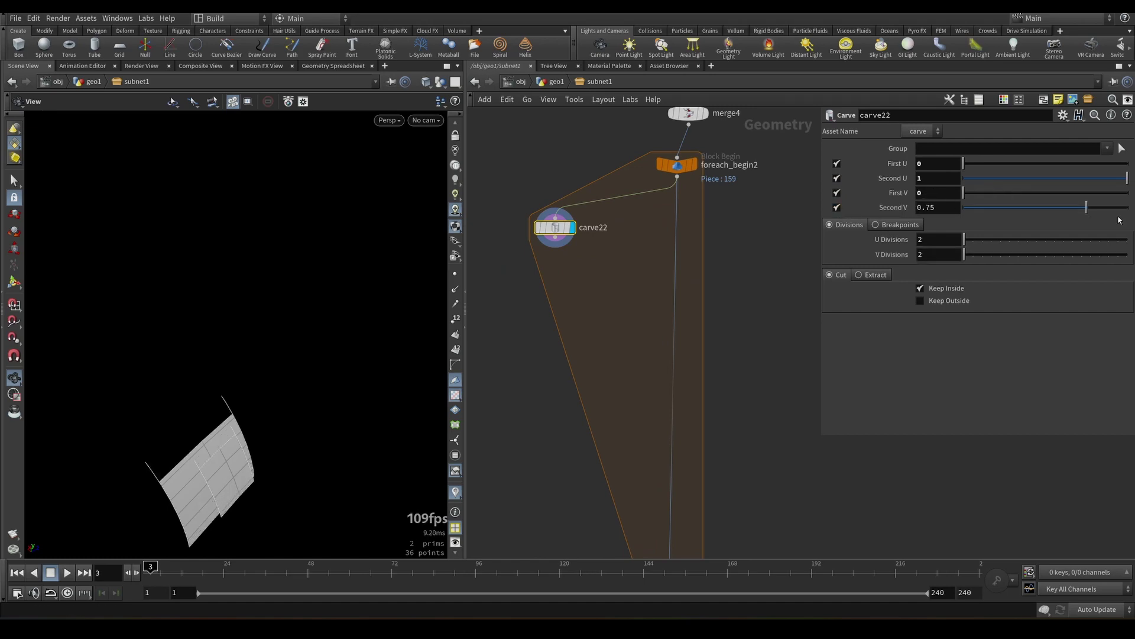
{"action": "left_click_drag", "start_coordinate": [1119, 220], "coordinate": [1130, 218]}
{"action": "left_click", "coordinate": [873, 274]}
{"action": "middle_click_drag", "start_coordinate": [124, 339], "coordinate": [122, 230]}
{"action": "left_click_drag", "start_coordinate": [122, 230], "coordinate": [162, 304]}
- Add a Skin node fed by carve22 inside the for-each loop
{"action": "left_click", "coordinate": [544, 233]}
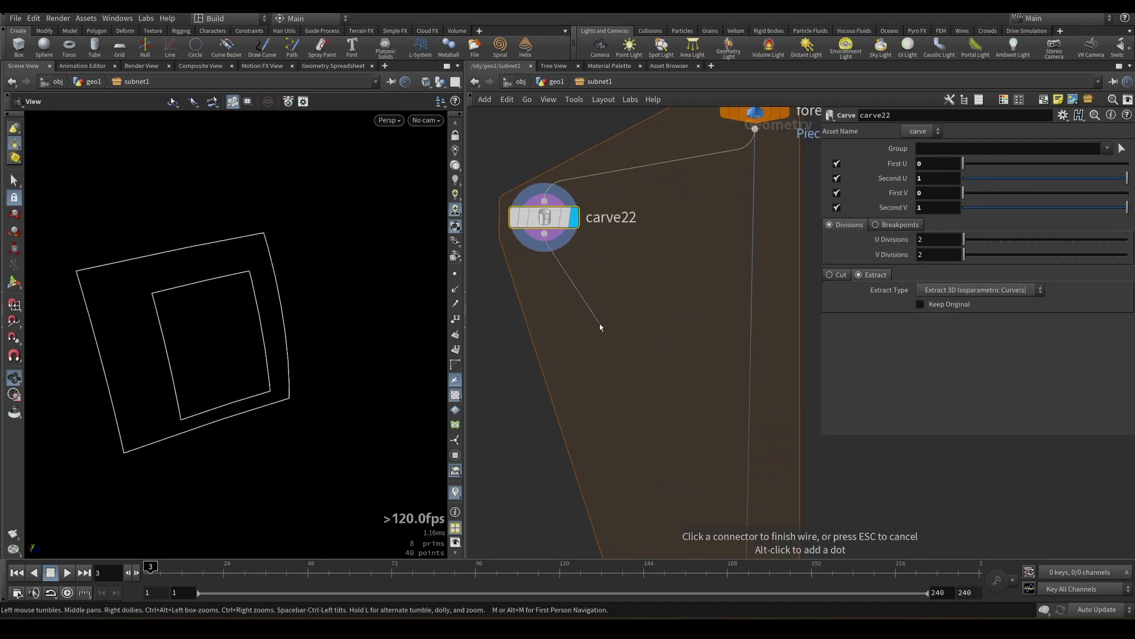
{"action": "key", "text": "Tab"}
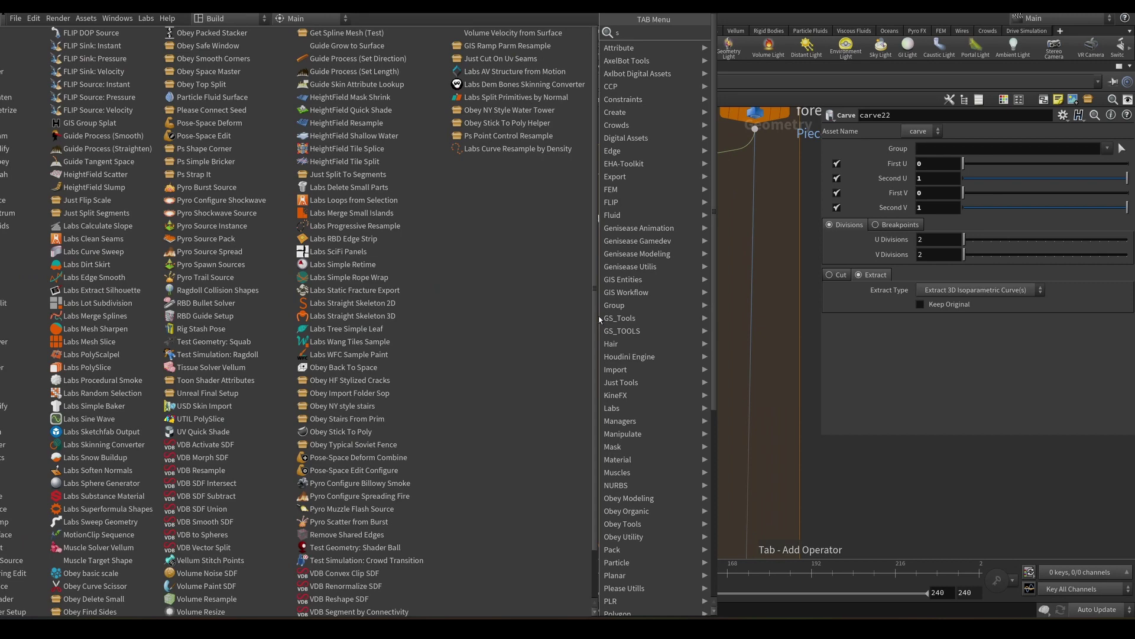
{"action": "type", "text": "ski"}
{"action": "key", "text": "Return"}
{"action": "left_click", "coordinate": [599, 319]}
{"action": "left_click_drag", "start_coordinate": [375, 251], "coordinate": [190, 260]}
- Set the Skin node to Skip every Nth primitive, with N given by the expression nprims(0)/2
{"action": "left_click", "coordinate": [962, 237]}
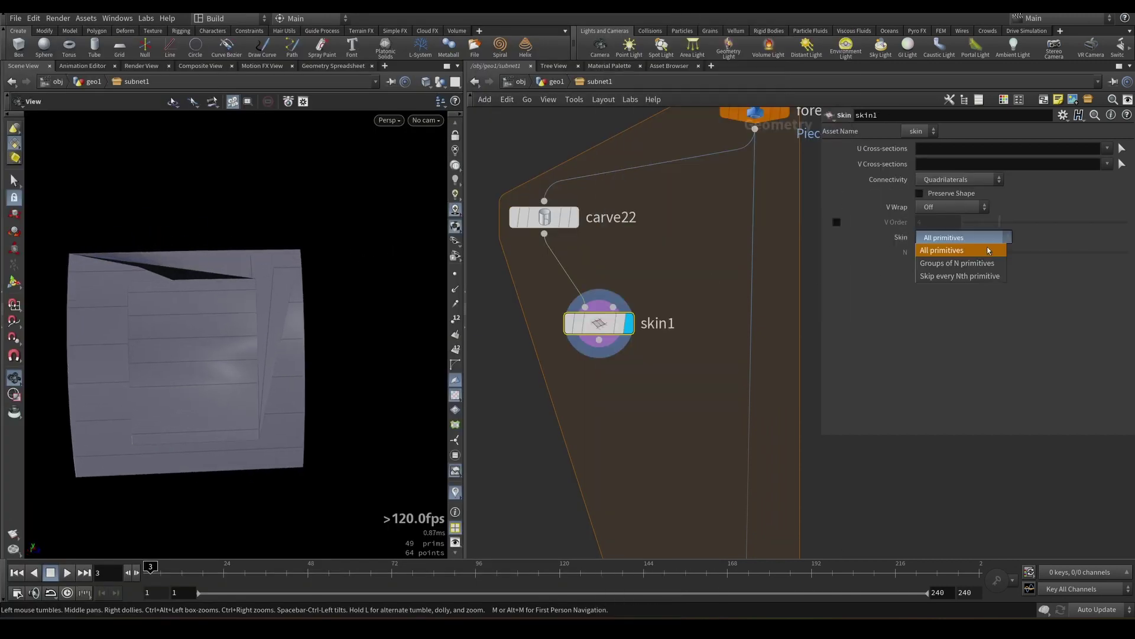
{"action": "left_click", "coordinate": [979, 275]}
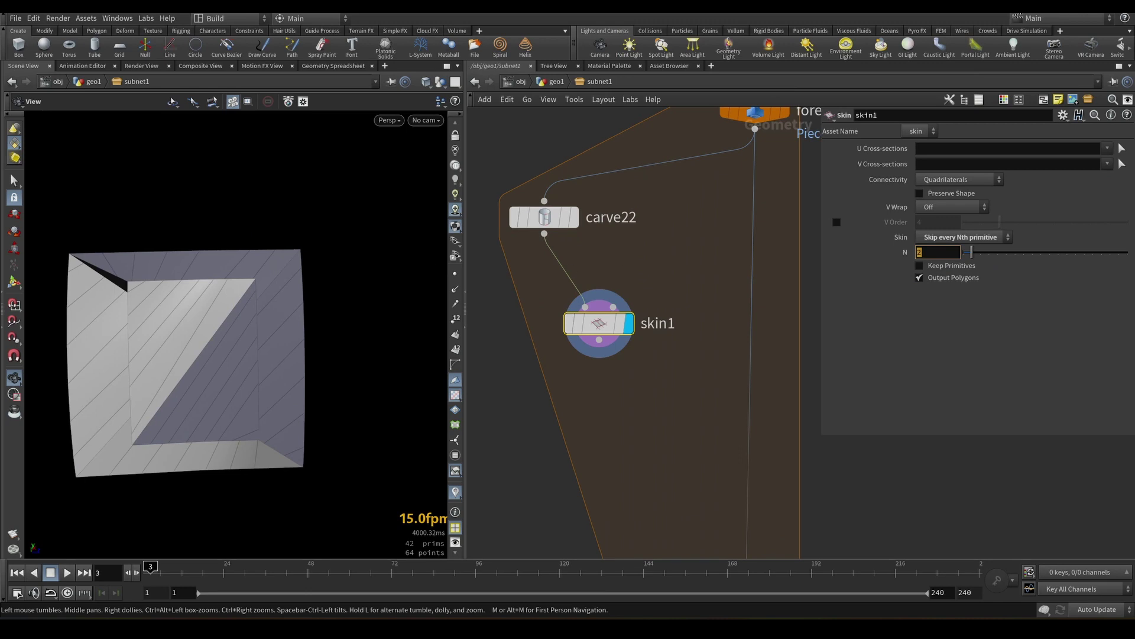
{"action": "type", "text": "nprims("}
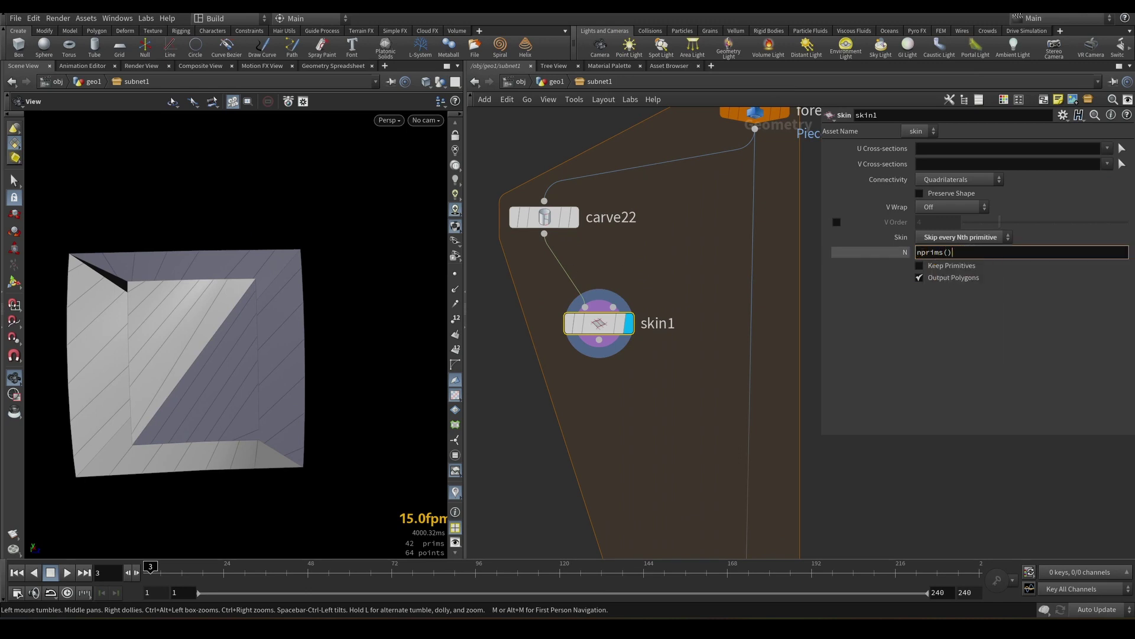
{"action": "type", "text": "0)/"}
{"action": "key", "text": "Return"}
- Add a spare input to the skin1 node and point it to ../carve22
{"action": "scroll", "coordinate": [555, 343], "scroll_direction": "down", "scroll_amount": 3}
{"action": "middle_click_drag", "start_coordinate": [629, 272], "coordinate": [683, 225]}
{"action": "scroll", "coordinate": [721, 242], "scroll_direction": "up", "scroll_amount": 1}
{"action": "left_click", "coordinate": [1064, 116]}
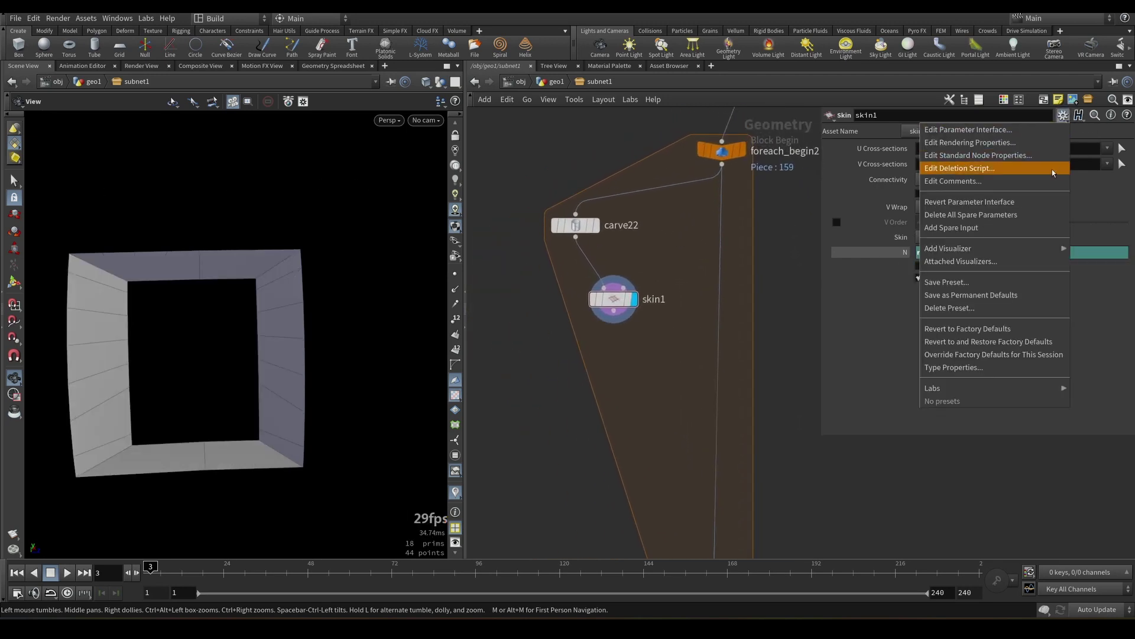
{"action": "left_click", "coordinate": [1000, 228]}
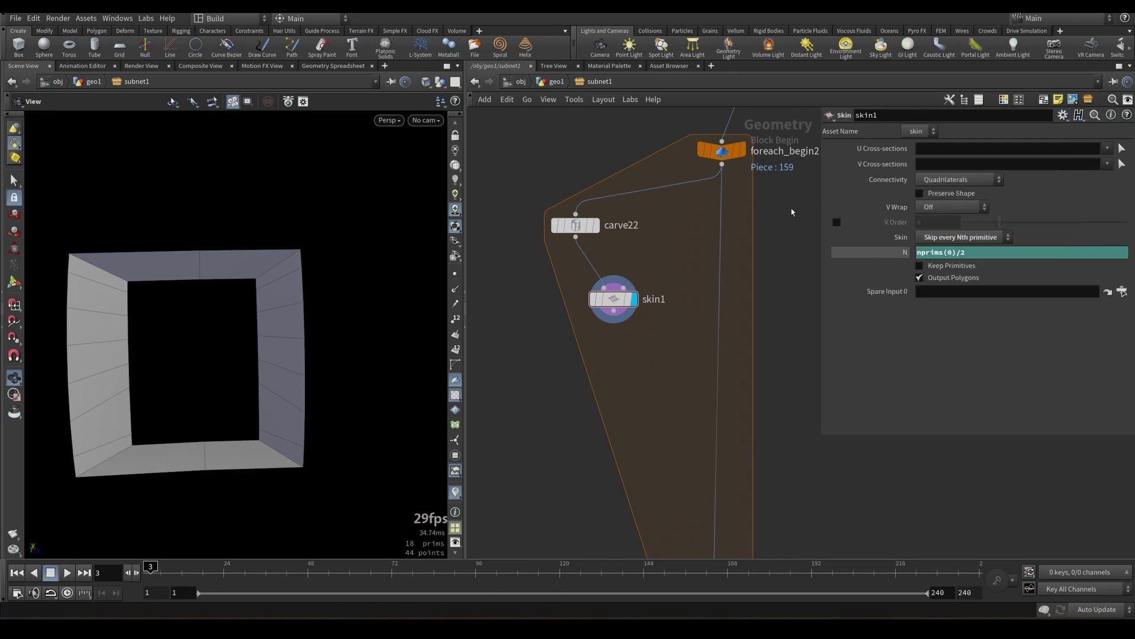
{"action": "scroll", "coordinate": [675, 230], "scroll_direction": "up", "scroll_amount": 3}
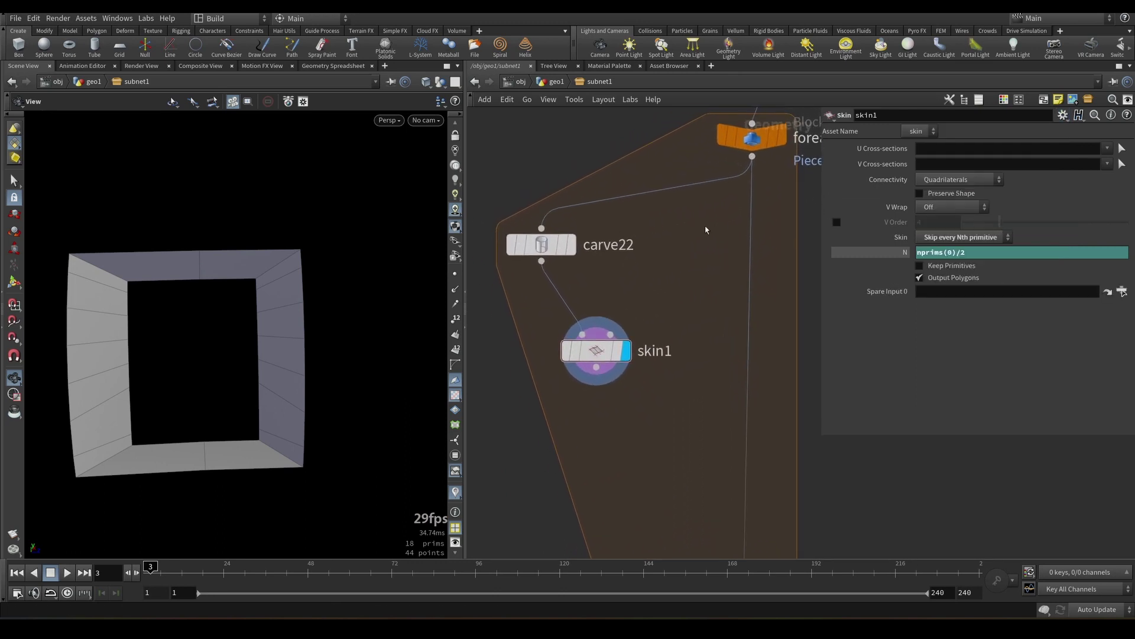
{"action": "left_click_drag", "start_coordinate": [542, 244], "coordinate": [1019, 313]}
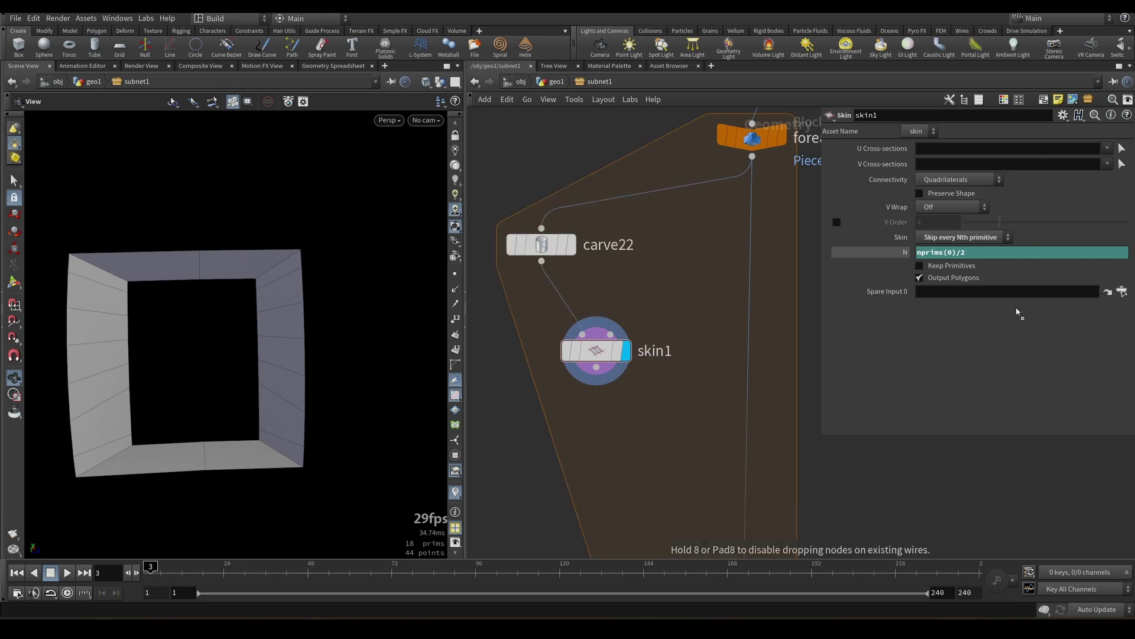
{"action": "left_click_drag", "start_coordinate": [954, 300], "coordinate": [951, 294]}
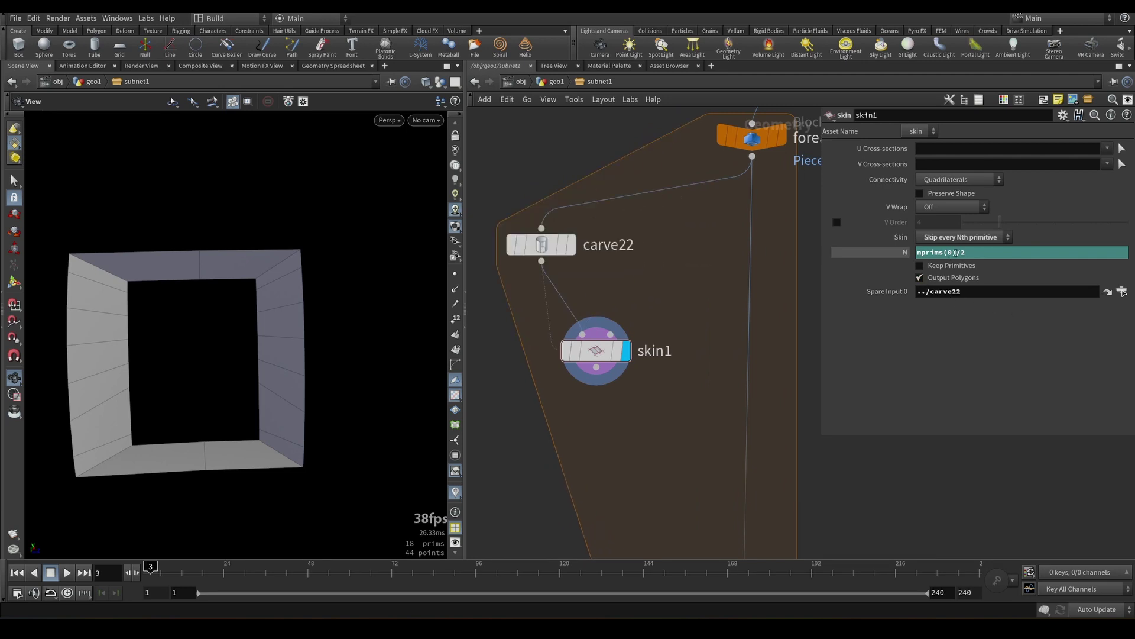
- Change the skin1 node's N expression to nprims(-1)/2 so that it reads from the spare input
{"action": "left_click_drag", "start_coordinate": [711, 226], "coordinate": [545, 351]}
{"action": "left_click", "coordinate": [667, 241]}
{"action": "left_click", "coordinate": [720, 301]}
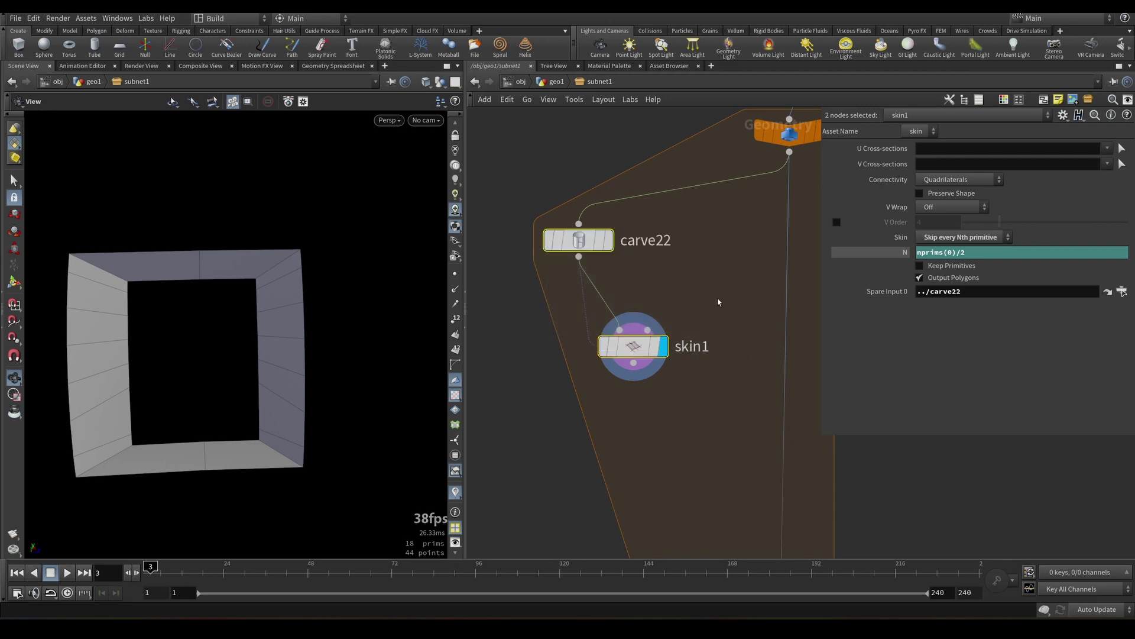
{"action": "left_click", "coordinate": [719, 301]}
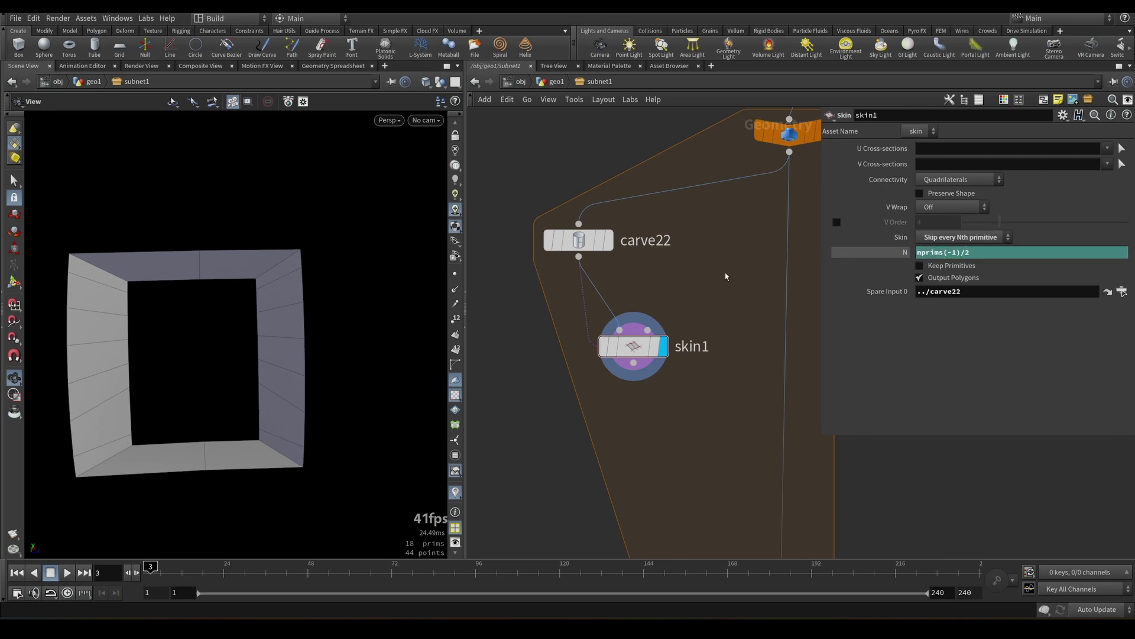
- Add a Null node branching from foreach_begin2 and place it beside carve22
{"action": "scroll", "coordinate": [677, 218], "scroll_direction": "down", "scroll_amount": 5}
{"action": "middle_click_drag", "start_coordinate": [675, 217], "coordinate": [696, 250]}
{"action": "scroll", "coordinate": [612, 236], "scroll_direction": "up", "scroll_amount": 2}
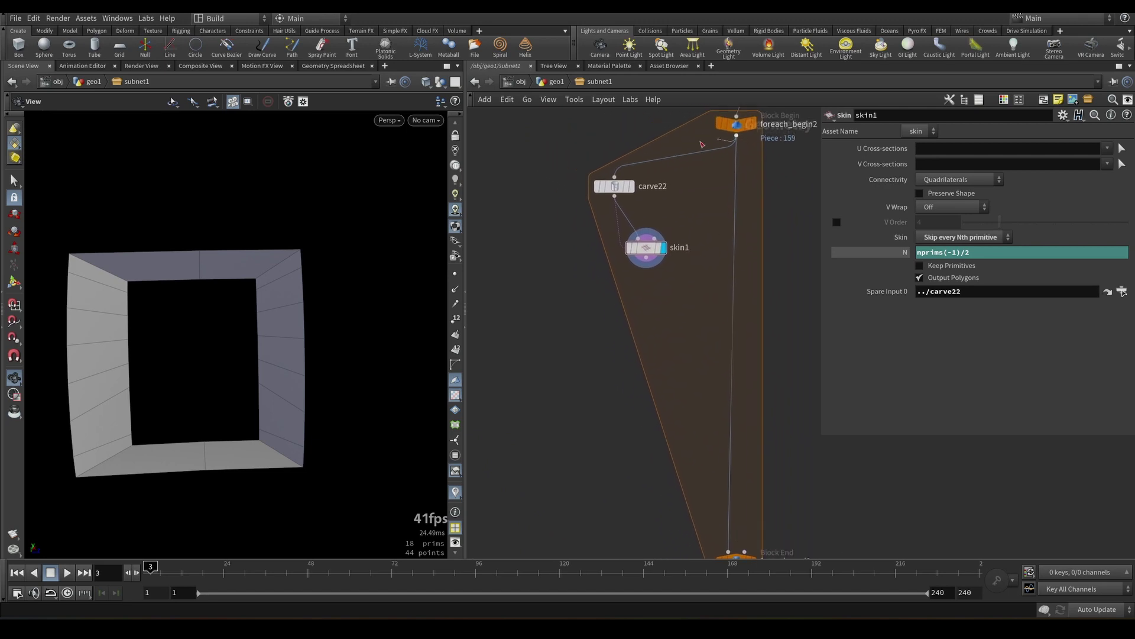
{"action": "scroll", "coordinate": [555, 124], "scroll_direction": "down", "scroll_amount": 1}
{"action": "left_click", "coordinate": [527, 155]}
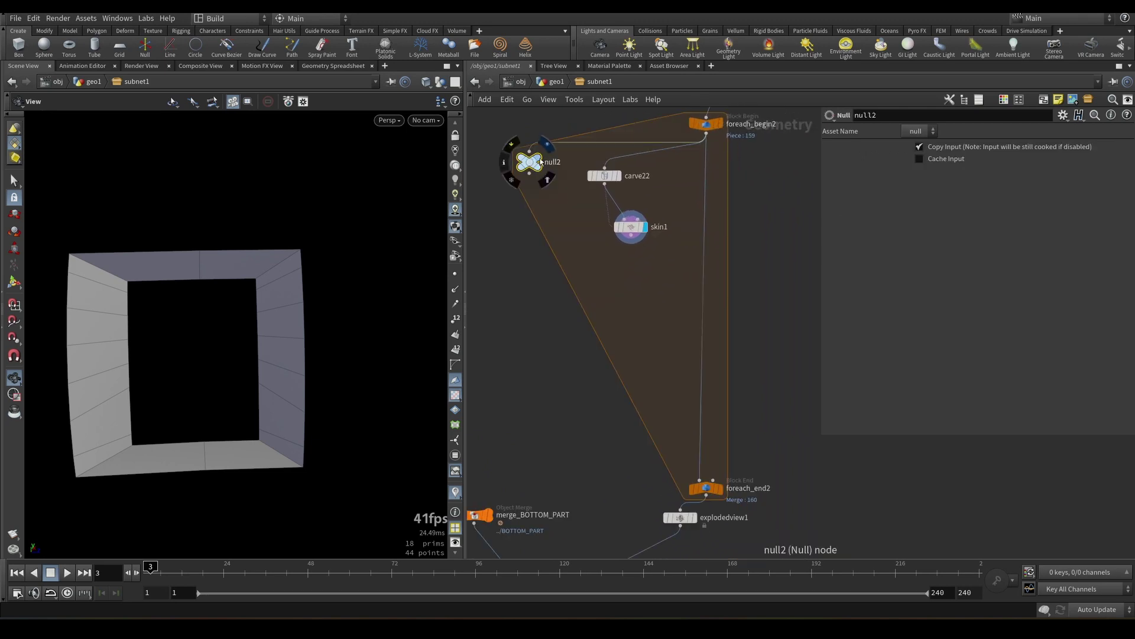
{"action": "left_click_drag", "start_coordinate": [532, 164], "coordinate": [540, 168]}
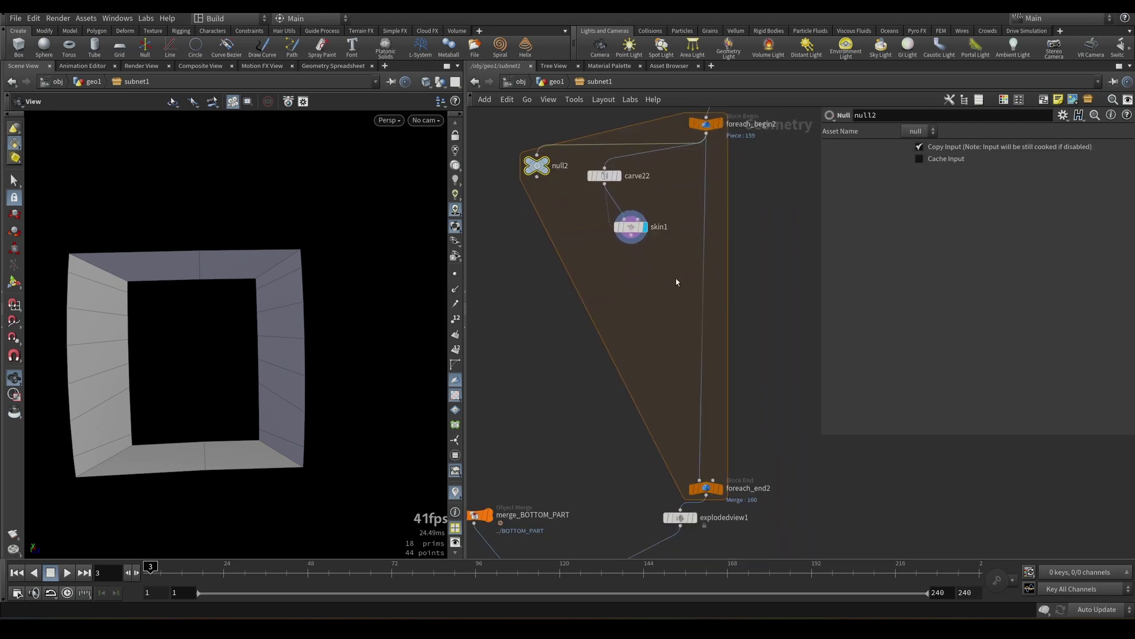
{"action": "middle_click_drag", "start_coordinate": [677, 282], "coordinate": [645, 262]}
- Insert a Merge node on the wire between foreach_begin2 and foreach_end2
{"action": "key", "text": "Tab"}
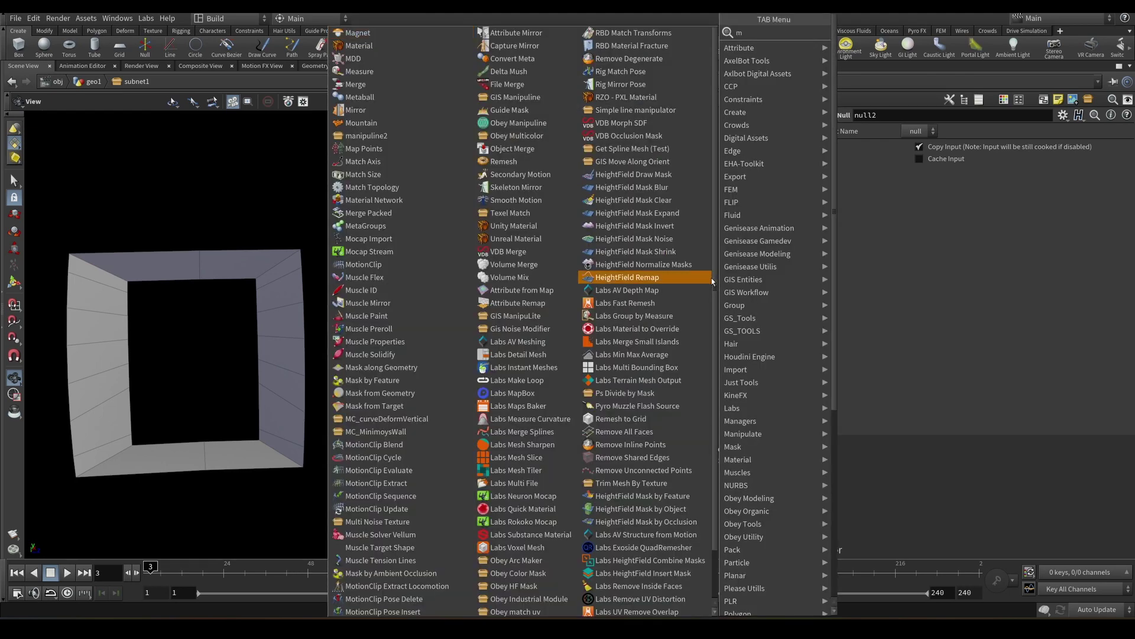
{"action": "type", "text": "merge"}
{"action": "left_click", "coordinate": [856, 33]}
{"action": "left_click", "coordinate": [658, 321]}
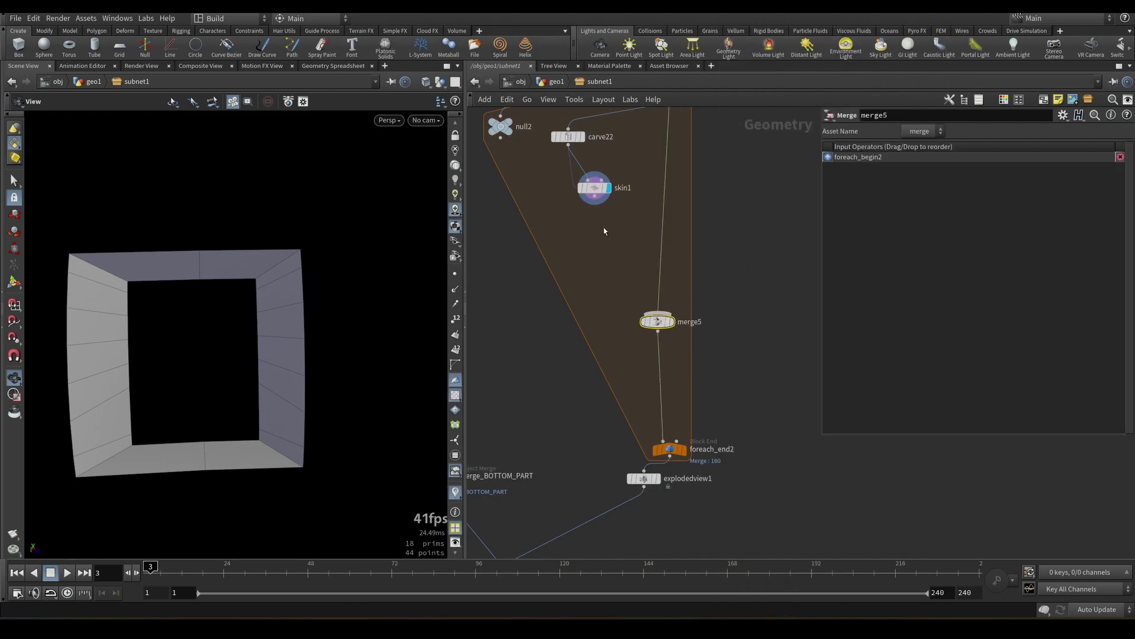
- Connect skin1 into merge5 and display the output of foreach_end2 to inspect the whole shingled surface
{"action": "middle_click_drag", "start_coordinate": [689, 445], "coordinate": [681, 368]}
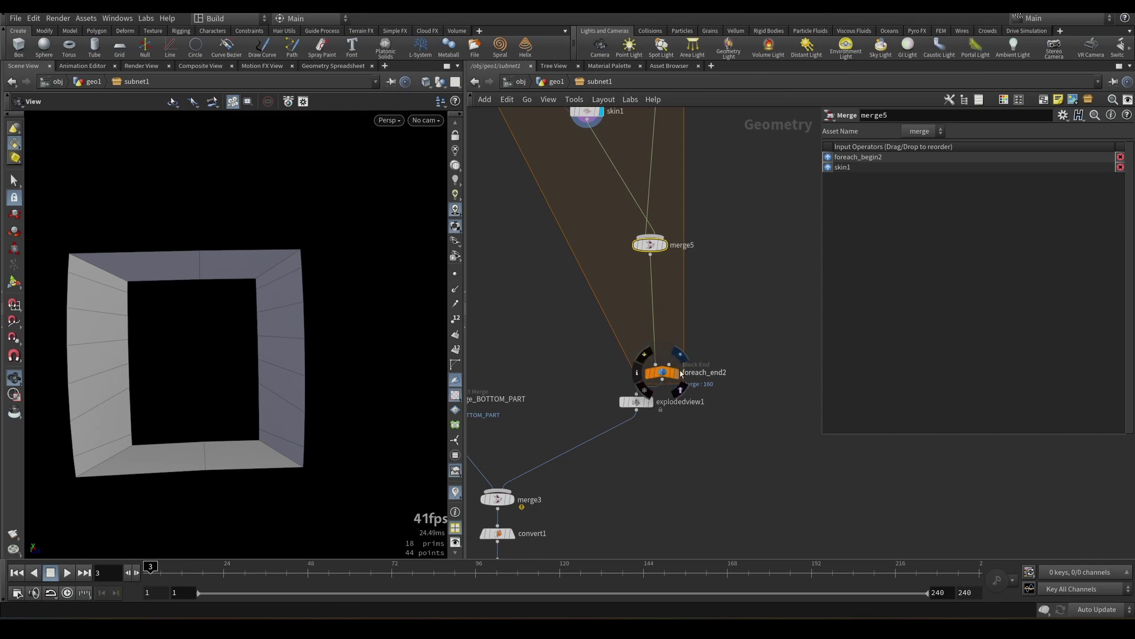
{"action": "left_click", "coordinate": [679, 372]}
{"action": "middle_click_drag", "start_coordinate": [726, 329], "coordinate": [731, 301]}
{"action": "left_click_drag", "start_coordinate": [274, 312], "coordinate": [378, 324]}
{"action": "right_click_drag", "start_coordinate": [378, 325], "coordinate": [147, 348]}
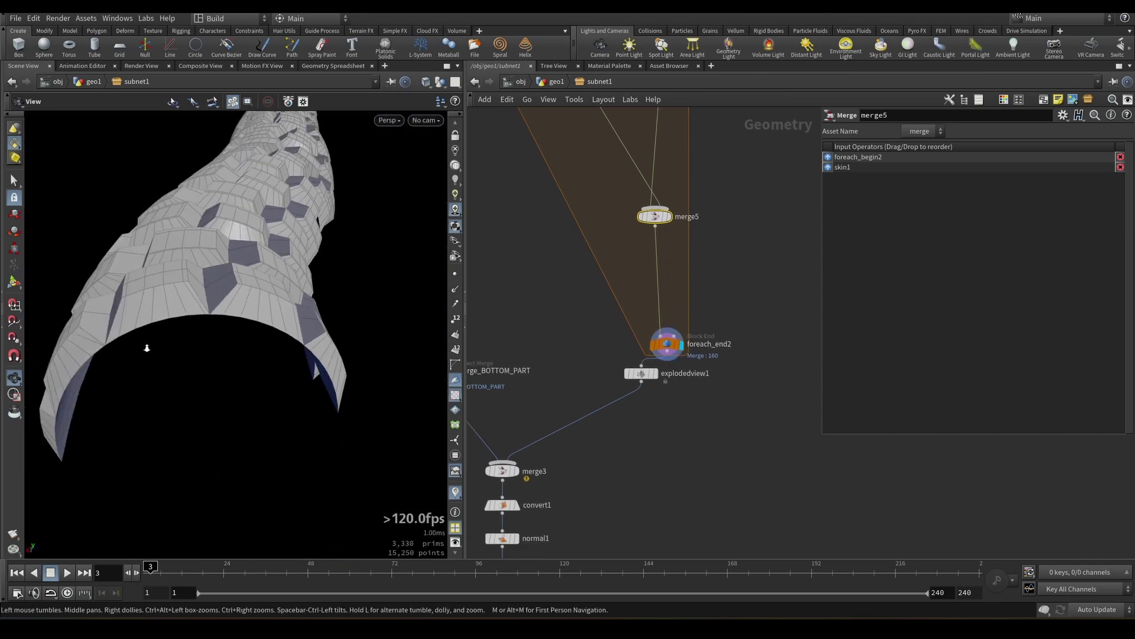
{"action": "left_click_drag", "start_coordinate": [147, 348], "coordinate": [218, 302]}
- Delete the direct wire from foreach_begin2 to merge5 and display the skin1 node's output
{"action": "scroll", "coordinate": [559, 269], "scroll_direction": "down", "scroll_amount": 3}
{"action": "middle_click_drag", "start_coordinate": [570, 226], "coordinate": [577, 331]}
{"action": "scroll", "coordinate": [599, 278], "scroll_direction": "up", "scroll_amount": 4}
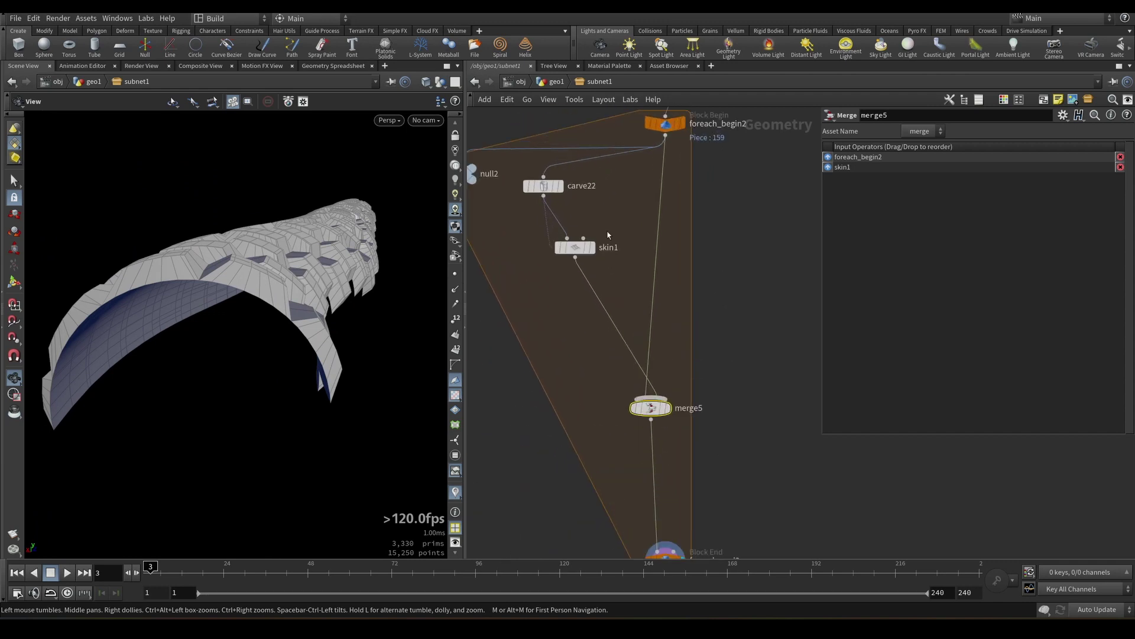
{"action": "middle_click_drag", "start_coordinate": [607, 235], "coordinate": [604, 278]}
{"action": "left_click", "coordinate": [656, 287]}
{"action": "key", "text": "Delete"}
{"action": "left_click_drag", "start_coordinate": [278, 260], "coordinate": [274, 304]}
{"action": "middle_click_drag", "start_coordinate": [621, 284], "coordinate": [686, 260]}
{"action": "left_click", "coordinate": [653, 268]}
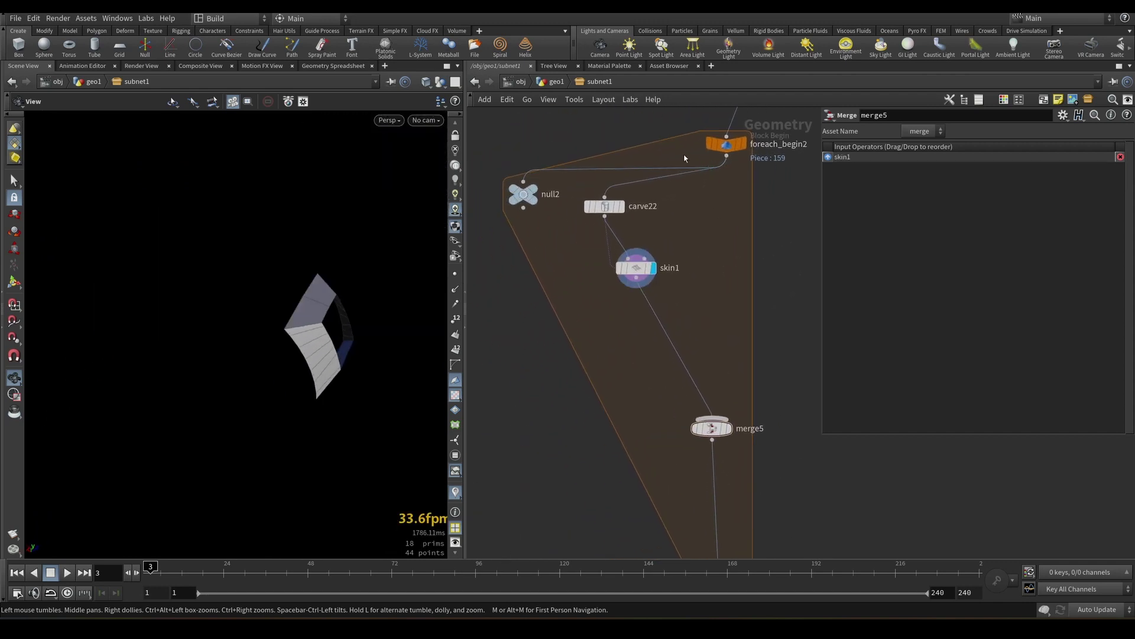
- Display the null2 node's output and turn on primitive numbers in the viewport
{"action": "left_click", "coordinate": [543, 190]}
{"action": "scroll", "coordinate": [539, 195], "scroll_direction": "up", "scroll_amount": 2}
{"action": "key", "text": "Tab"}
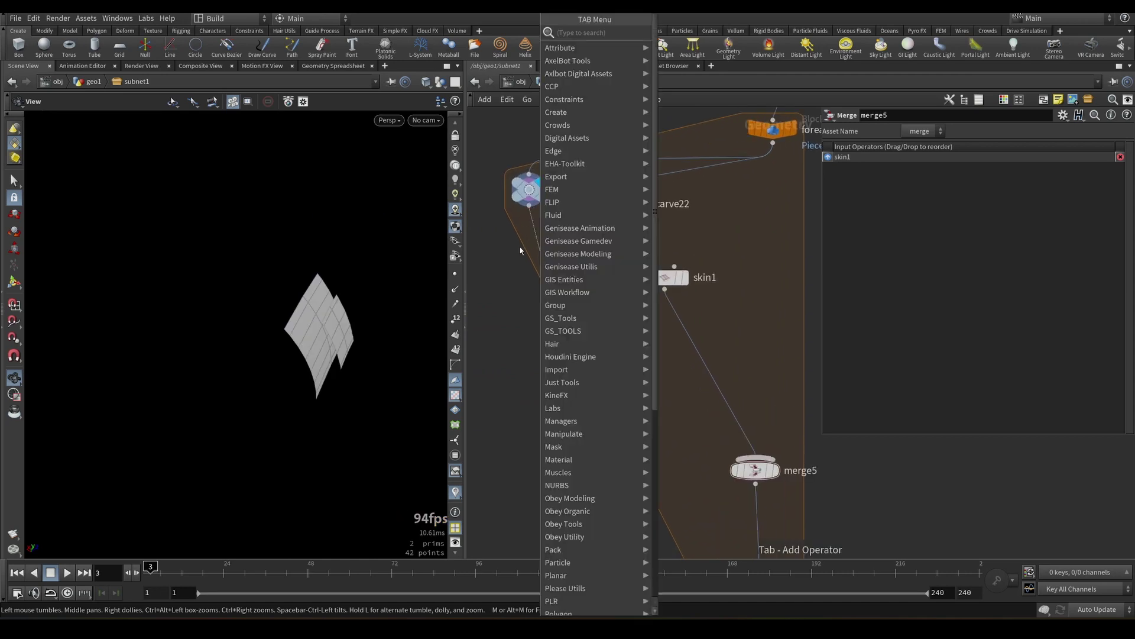
{"action": "key", "text": "Escape"}
{"action": "key", "text": "Tab"}
{"action": "left_click", "coordinate": [456, 349]}
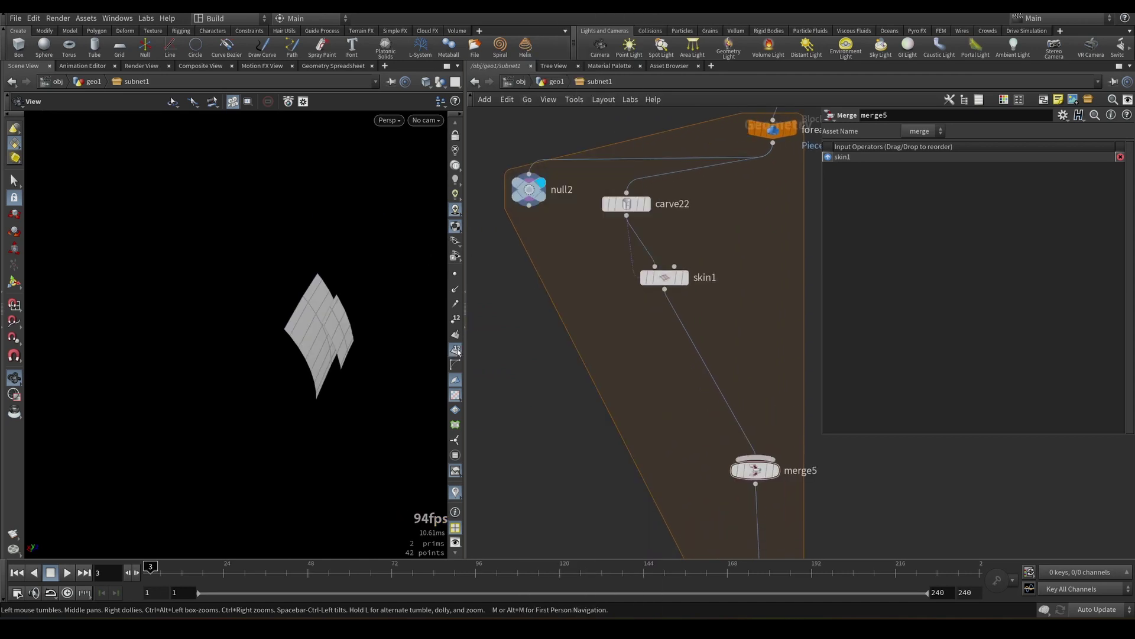
{"action": "right_click_drag", "start_coordinate": [359, 331], "coordinate": [543, 285]}
- Add a Blast node after null2 that removes primitive group 0, and display its output
{"action": "key", "text": "Tab"}
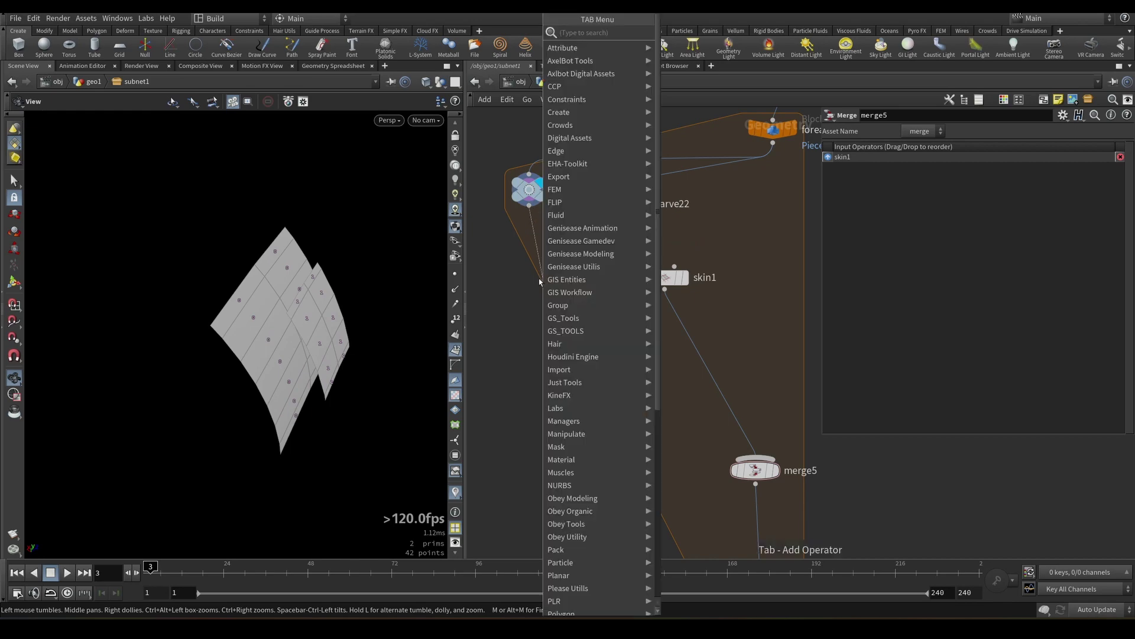
{"action": "type", "text": "blas"}
{"action": "key", "text": "Return"}
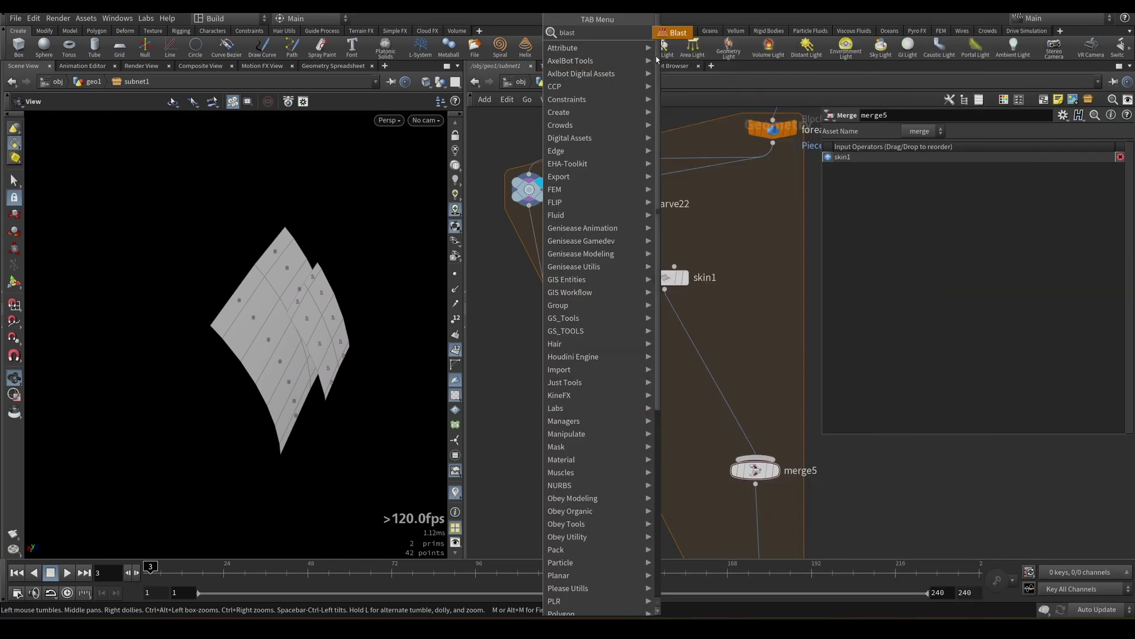
{"action": "left_click", "coordinate": [977, 165]}
{"action": "left_click", "coordinate": [982, 149]}
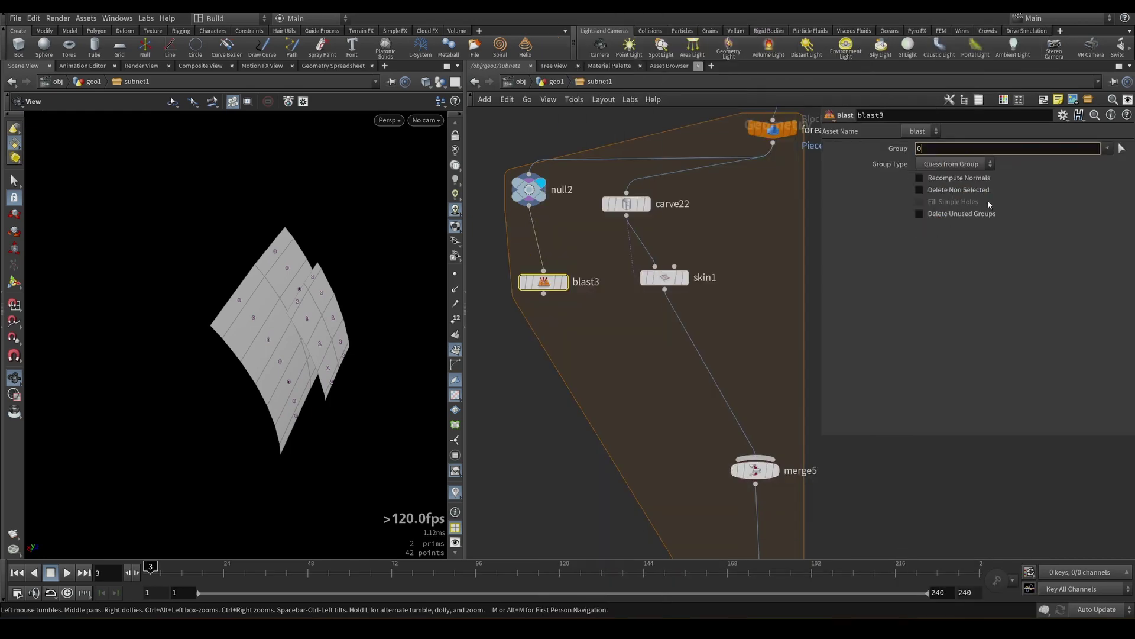
{"action": "left_click", "coordinate": [562, 282]}
{"action": "scroll", "coordinate": [552, 199], "scroll_direction": "down", "scroll_amount": 1}
{"action": "middle_click_drag", "start_coordinate": [577, 305], "coordinate": [549, 220]}
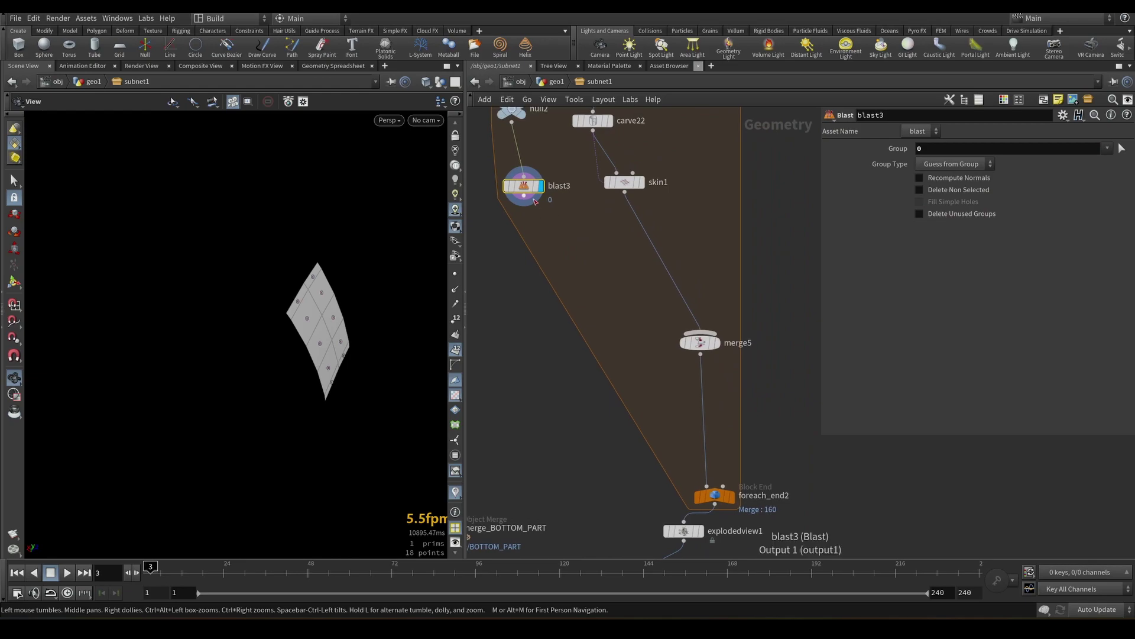
- Connect blast3 into merge5 and display the foreach_end2 output to check the combined pieces
{"action": "left_click_drag", "start_coordinate": [525, 196], "coordinate": [701, 333]}
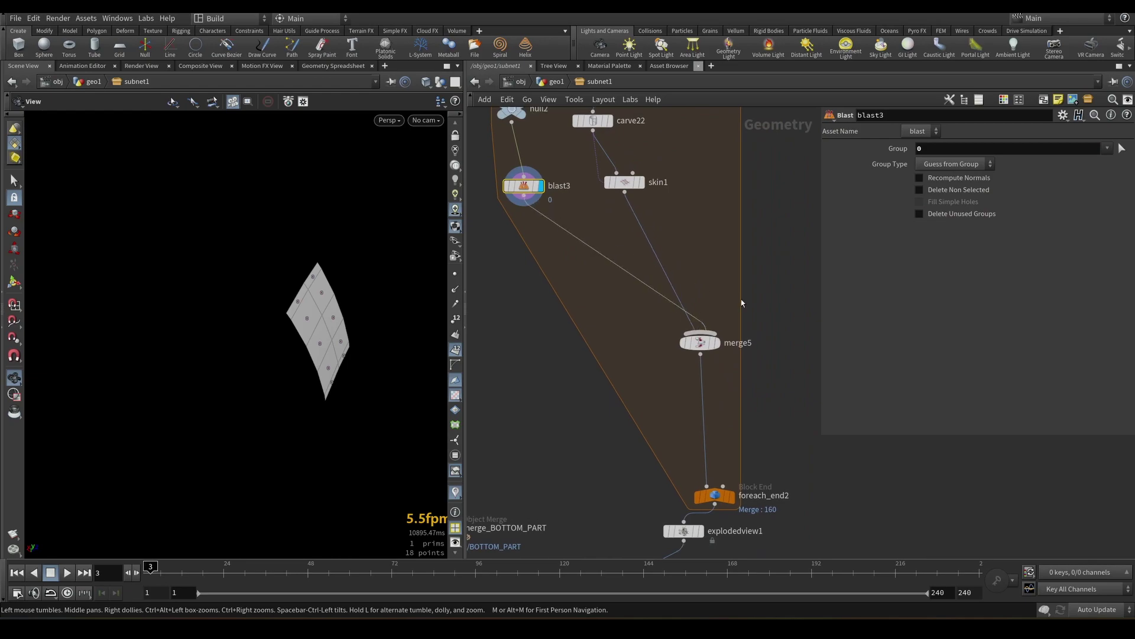
{"action": "middle_click_drag", "start_coordinate": [734, 403], "coordinate": [733, 205]}
{"action": "left_click", "coordinate": [728, 299]}
{"action": "left_click_drag", "start_coordinate": [306, 286], "coordinate": [254, 254]}
- Adjust the carve4 node above the loop to First U 0.273 and Second U 0.751
{"action": "scroll", "coordinate": [255, 266], "scroll_direction": "down", "scroll_amount": 3}
{"action": "scroll", "coordinate": [593, 248], "scroll_direction": "down", "scroll_amount": 4}
{"action": "middle_click_drag", "start_coordinate": [593, 195], "coordinate": [593, 395]}
{"action": "scroll", "coordinate": [689, 237], "scroll_direction": "up", "scroll_amount": 2}
{"action": "middle_click_drag", "start_coordinate": [700, 182], "coordinate": [683, 265]}
{"action": "scroll", "coordinate": [680, 265], "scroll_direction": "up", "scroll_amount": 5}
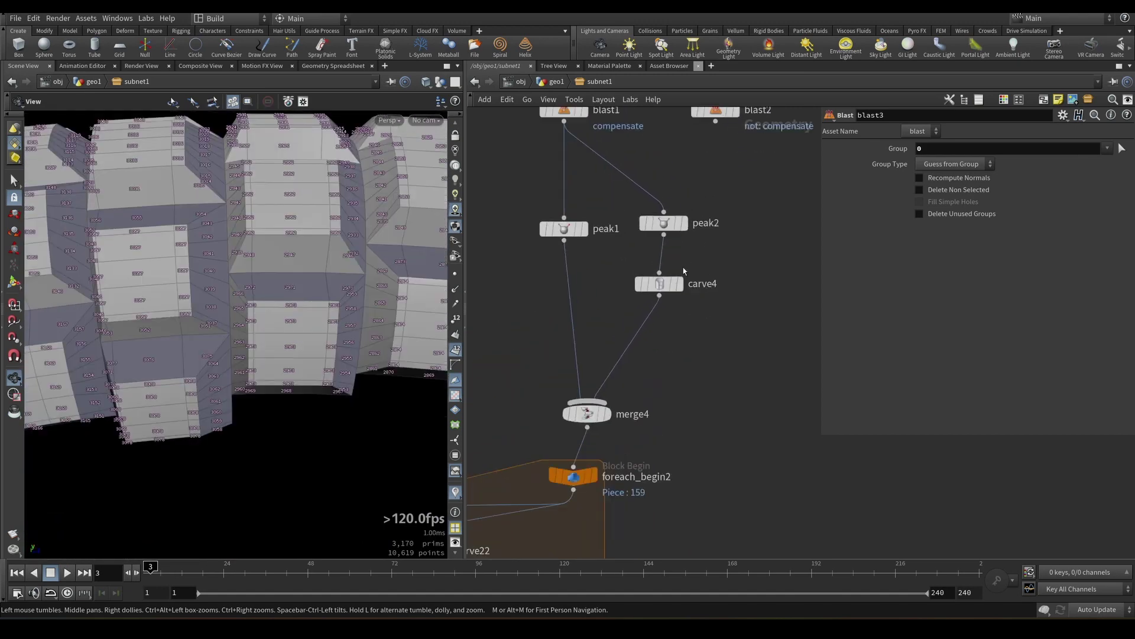
{"action": "left_click", "coordinate": [661, 282]}
{"action": "left_click_drag", "start_coordinate": [1086, 180], "coordinate": [999, 169]}
{"action": "left_click_drag", "start_coordinate": [332, 222], "coordinate": [392, 237]}
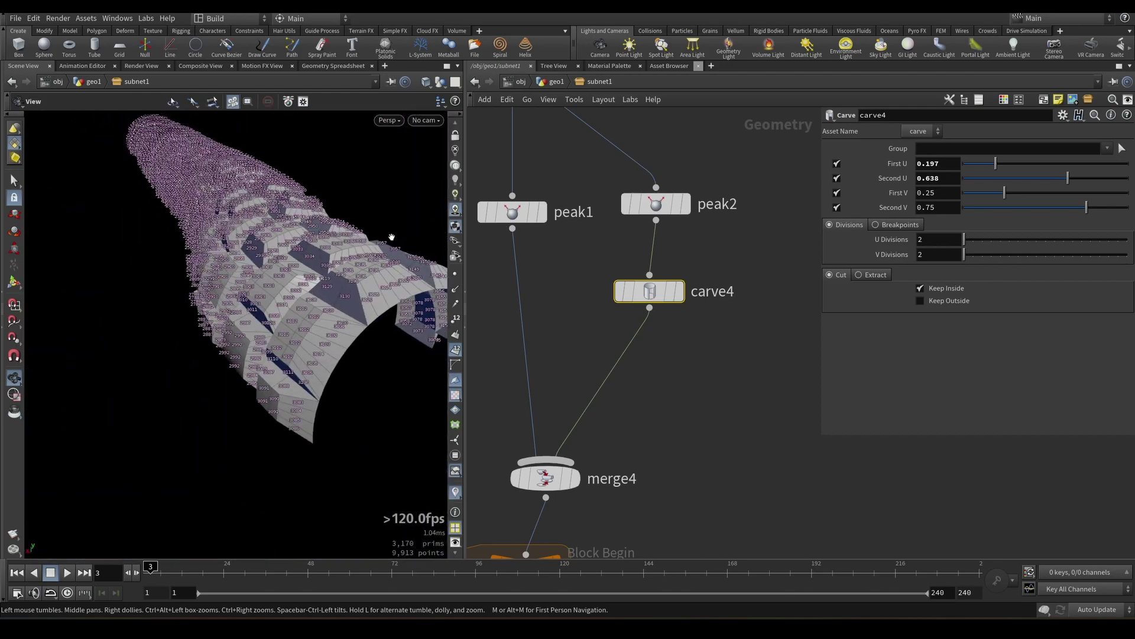
{"action": "left_click_drag", "start_coordinate": [263, 235], "coordinate": [364, 232]}
{"action": "left_click_drag", "start_coordinate": [1068, 178], "coordinate": [1087, 178]}
{"action": "left_click_drag", "start_coordinate": [1010, 166], "coordinate": [987, 166]}
- Examine the bevelled panels and their side faces from close up and several angles
{"action": "left_click_drag", "start_coordinate": [278, 236], "coordinate": [296, 260]}
{"action": "right_click_drag", "start_coordinate": [296, 260], "coordinate": [349, 160]}
{"action": "middle_click_drag", "start_coordinate": [349, 159], "coordinate": [219, 202]}
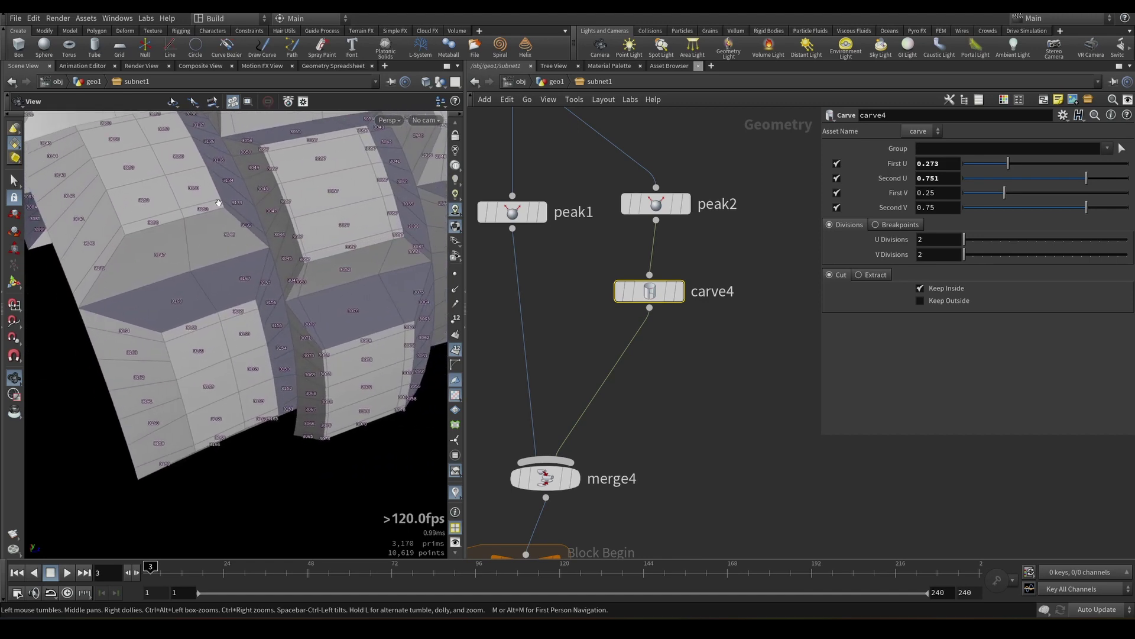
{"action": "left_click_drag", "start_coordinate": [146, 201], "coordinate": [194, 183]}
{"action": "right_click_drag", "start_coordinate": [194, 178], "coordinate": [309, 175]}
{"action": "left_click_drag", "start_coordinate": [309, 176], "coordinate": [281, 157]}
{"action": "right_click_drag", "start_coordinate": [309, 174], "coordinate": [101, 185]}
{"action": "left_click_drag", "start_coordinate": [101, 185], "coordinate": [319, 185]}
- Display the skin1 node inside the loop and examine the single piece's side faces
{"action": "scroll", "coordinate": [573, 296], "scroll_direction": "down", "scroll_amount": 7}
{"action": "middle_click_drag", "start_coordinate": [539, 373], "coordinate": [655, 199]}
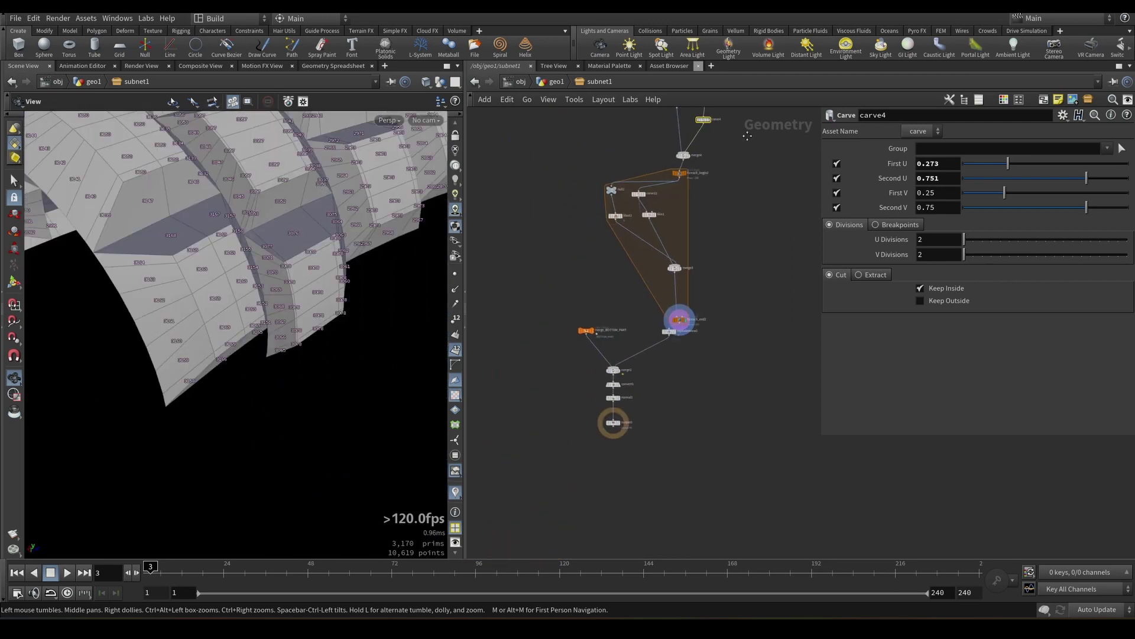
{"action": "scroll", "coordinate": [655, 198], "scroll_direction": "up", "scroll_amount": 6}
{"action": "middle_click_drag", "start_coordinate": [591, 229], "coordinate": [579, 268]}
{"action": "left_click", "coordinate": [603, 215]}
{"action": "left_click", "coordinate": [641, 288]}
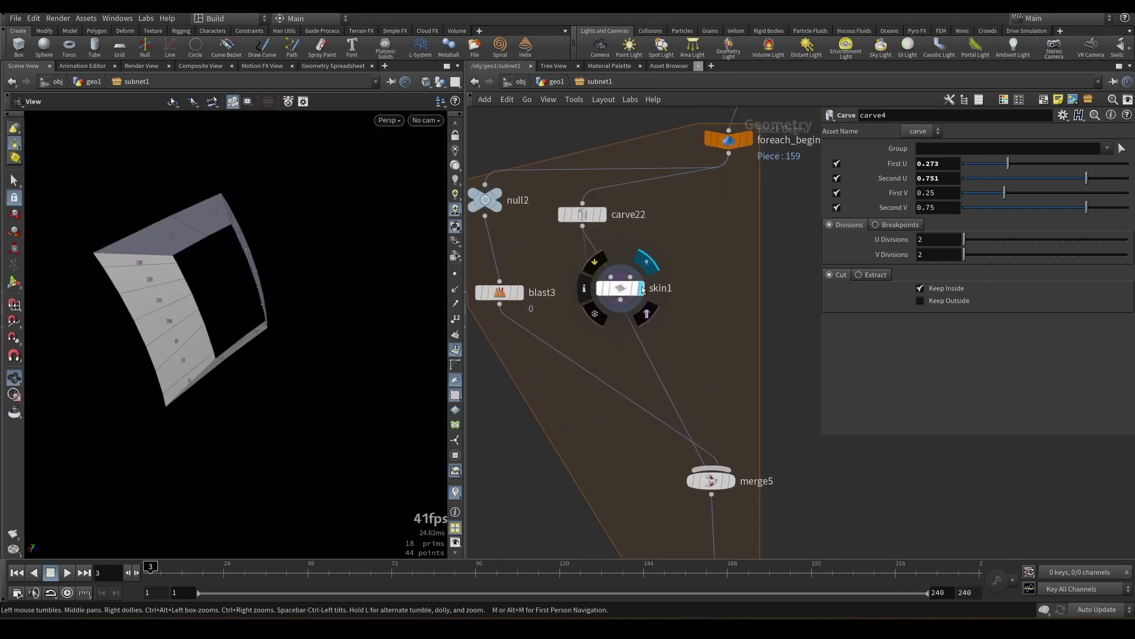
{"action": "left_click_drag", "start_coordinate": [223, 251], "coordinate": [119, 245]}
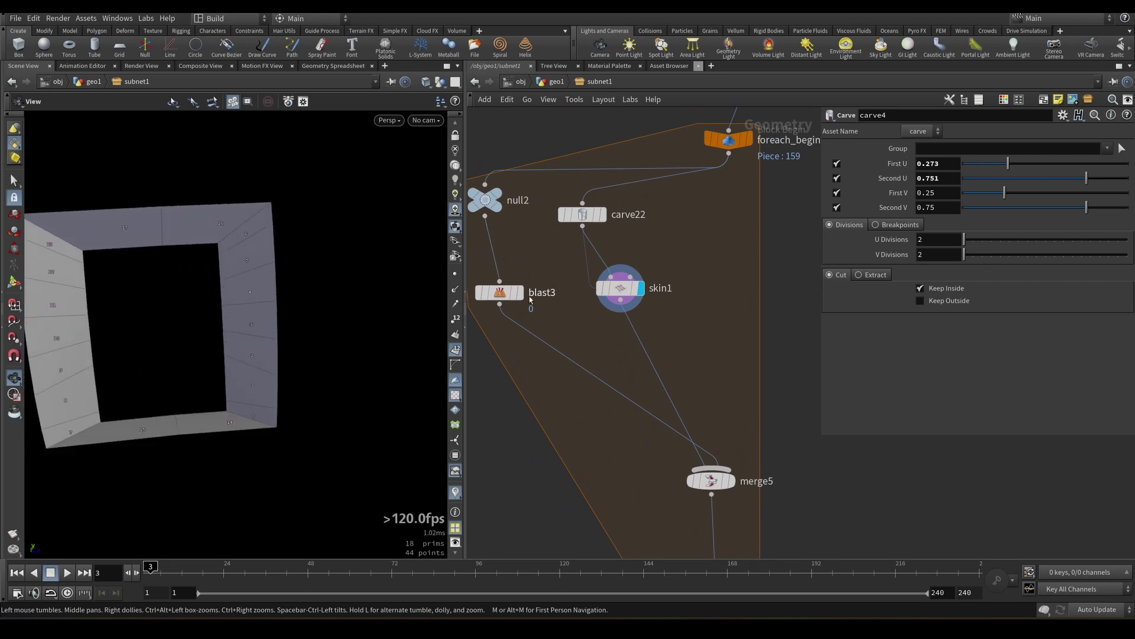
- Insert a Reverse node between carve22 and skin1 with the Source Group set to 7 3 4 0
{"action": "middle_click_drag", "start_coordinate": [612, 248], "coordinate": [583, 276]}
{"action": "left_click", "coordinate": [605, 236]}
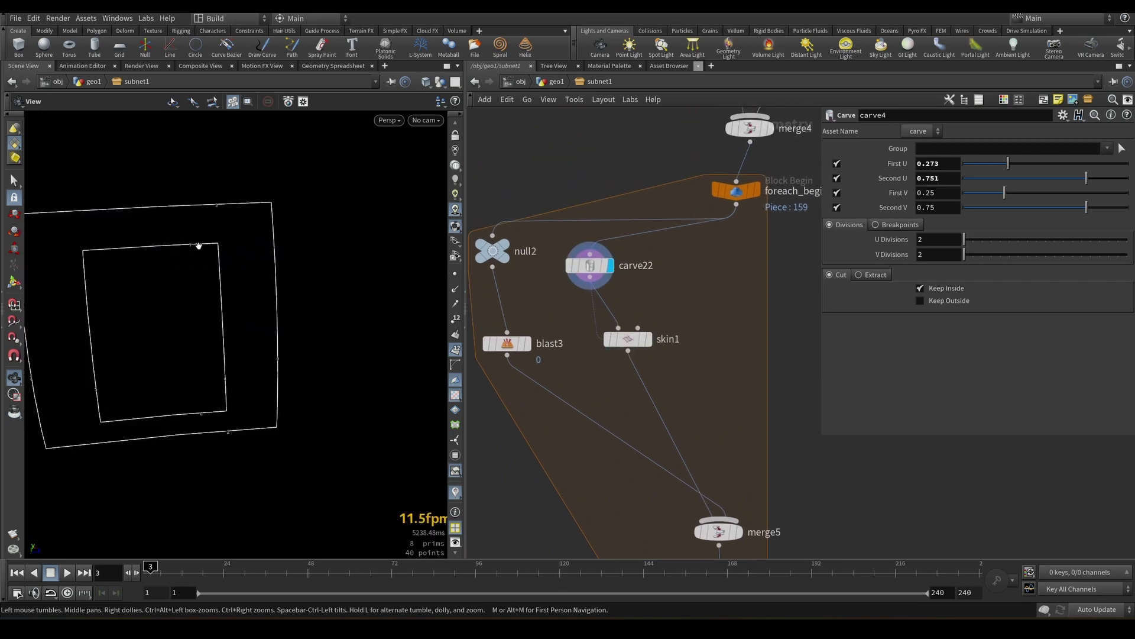
{"action": "right_click_drag", "start_coordinate": [239, 203], "coordinate": [251, 211]}
{"action": "left_click_drag", "start_coordinate": [252, 217], "coordinate": [239, 290]}
{"action": "right_click_drag", "start_coordinate": [338, 383], "coordinate": [373, 390]}
{"action": "scroll", "coordinate": [355, 393], "scroll_direction": "down", "scroll_amount": 5}
{"action": "middle_click_drag", "start_coordinate": [623, 290], "coordinate": [634, 278]}
{"action": "key", "text": "Tab"}
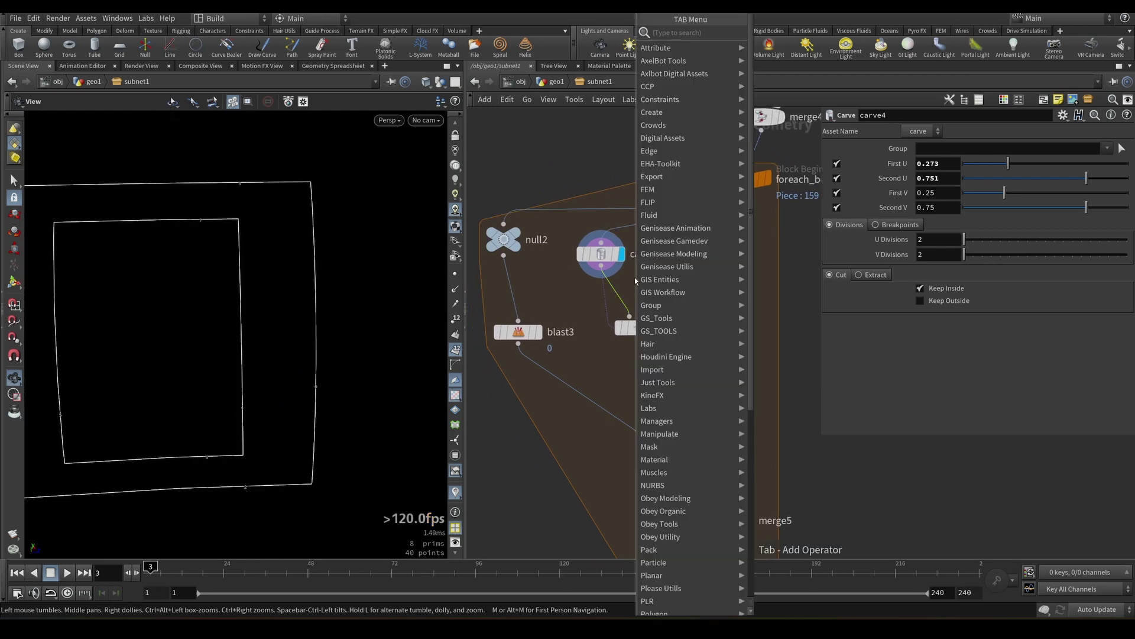
{"action": "type", "text": "re"}
{"action": "left_click", "coordinate": [776, 122]}
{"action": "left_click", "coordinate": [946, 149]}
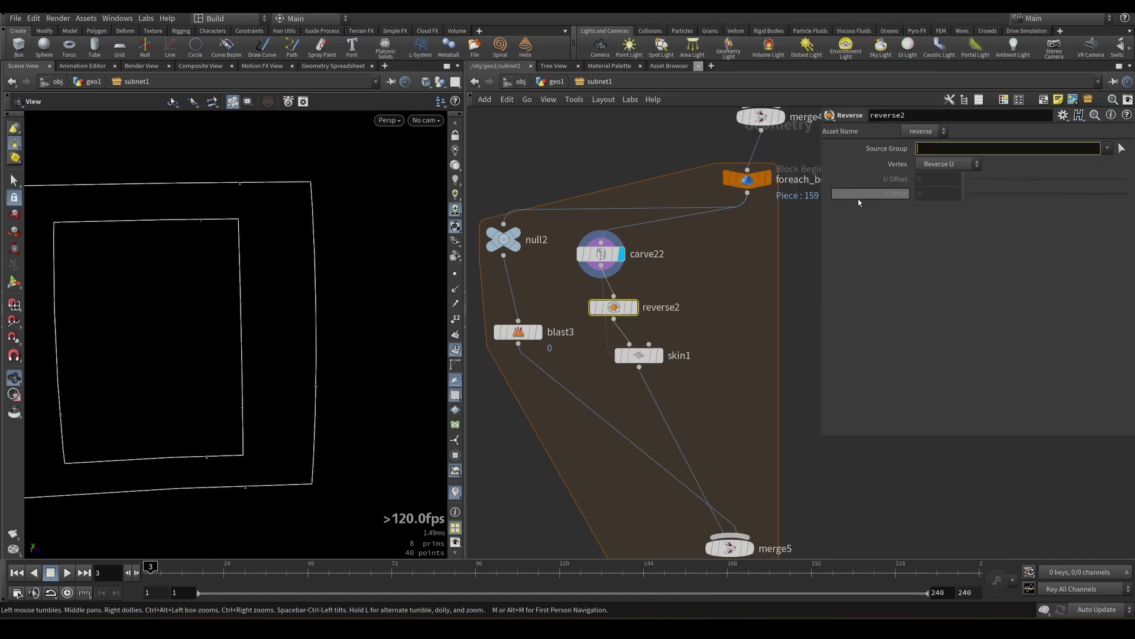
{"action": "type", "text": "7 3 4 0"}
- Display skin1 to check the single piece's side faces, followed by foreach_end2 to check all pieces
{"action": "left_click", "coordinate": [657, 355]}
{"action": "middle_click_drag", "start_coordinate": [668, 355], "coordinate": [675, 292]}
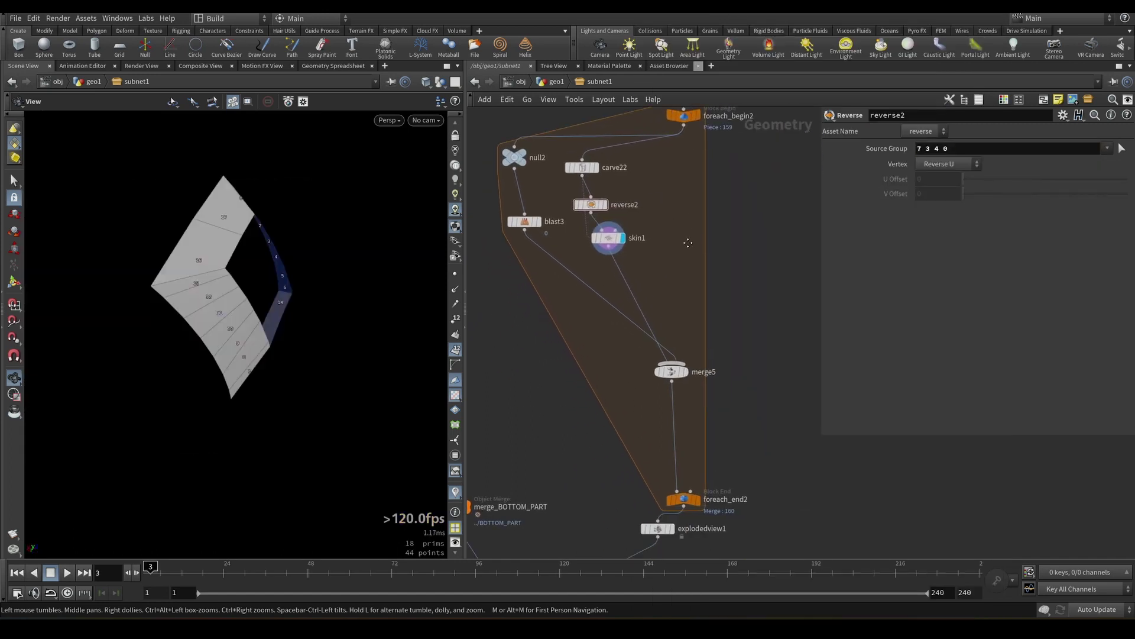
{"action": "middle_click_drag", "start_coordinate": [677, 229], "coordinate": [694, 391]}
{"action": "scroll", "coordinate": [695, 390], "scroll_direction": "down", "scroll_amount": 3}
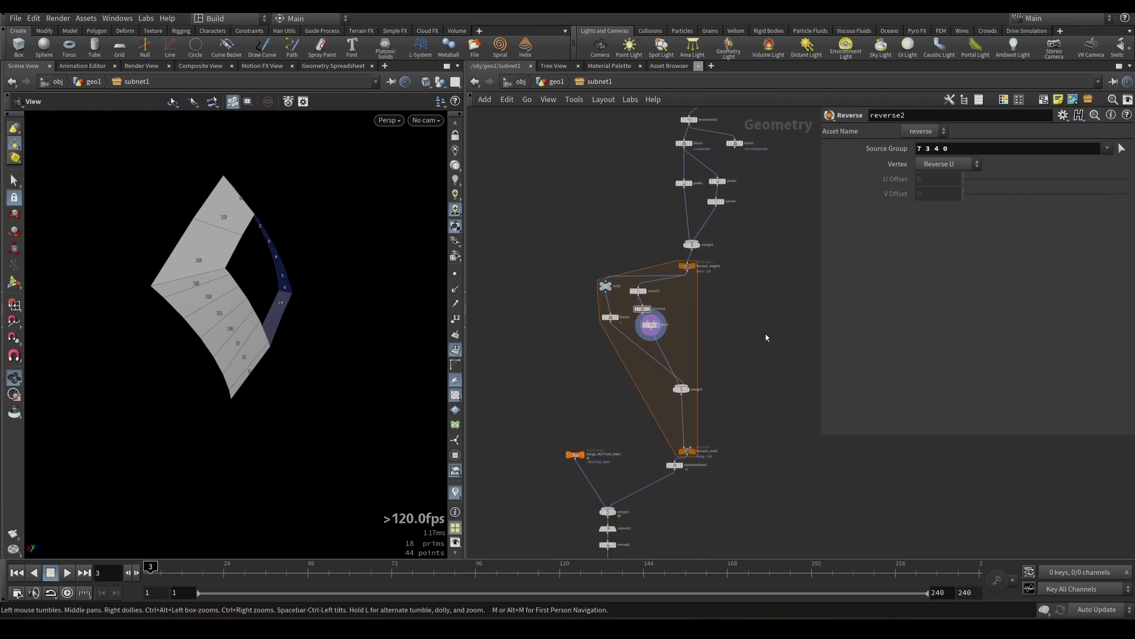
{"action": "scroll", "coordinate": [704, 437], "scroll_direction": "up", "scroll_amount": 10}
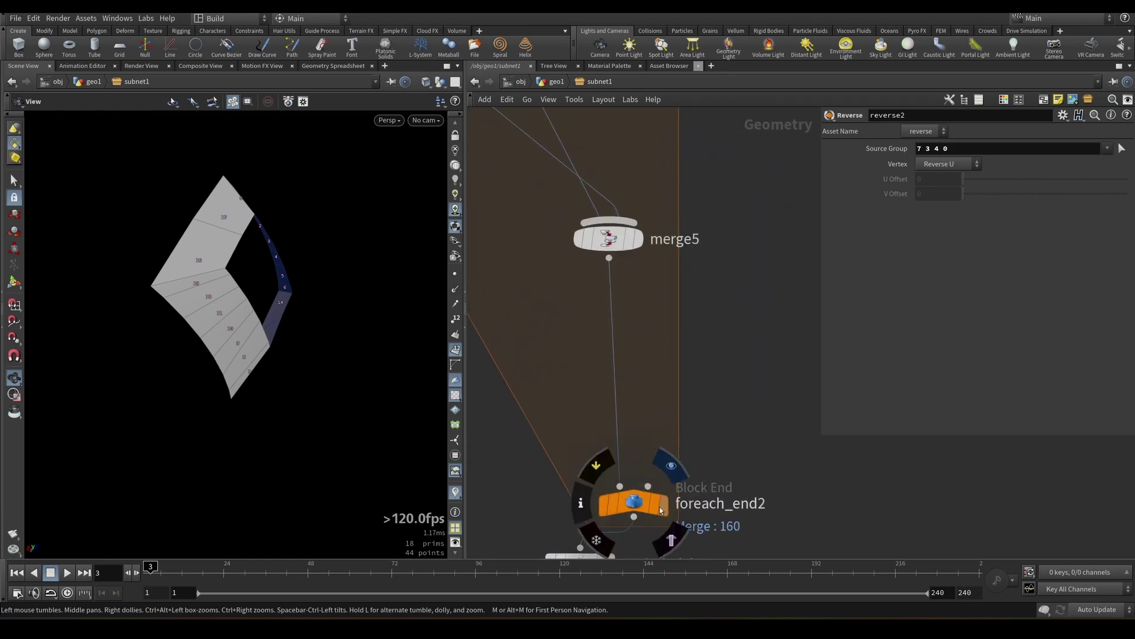
{"action": "left_click", "coordinate": [661, 510]}
- Insert a Reverse node between merge5 and foreach_end2 and inspect the orientation of the combined panels
{"action": "middle_click_drag", "start_coordinate": [623, 309], "coordinate": [651, 358]}
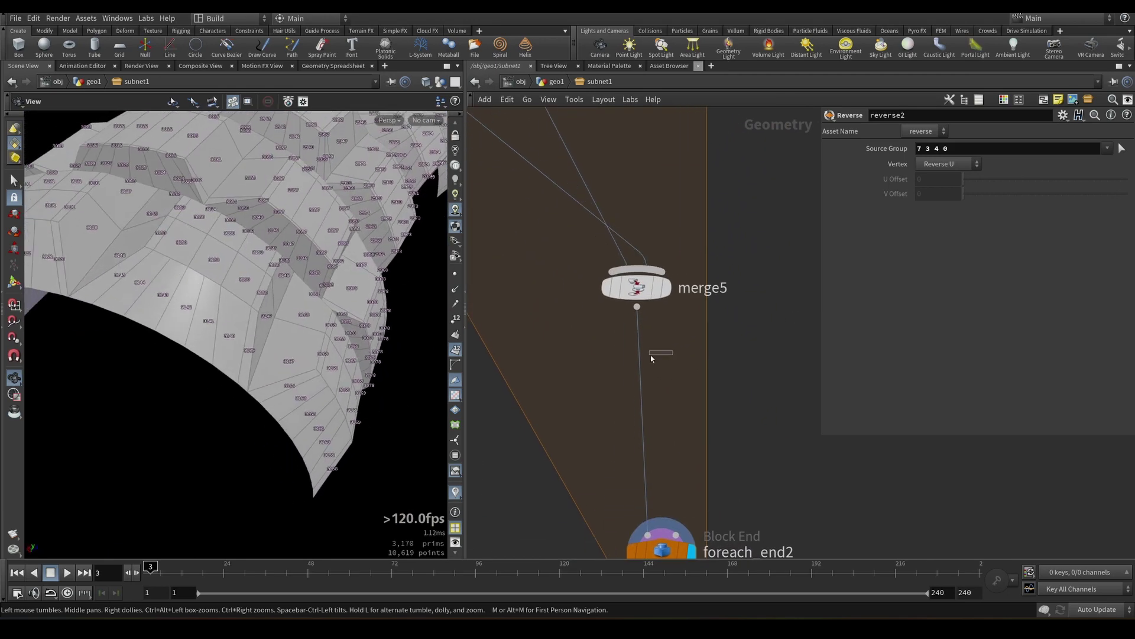
{"action": "key", "text": "Tab"}
{"action": "type", "text": "rev"}
{"action": "key", "text": "Return"}
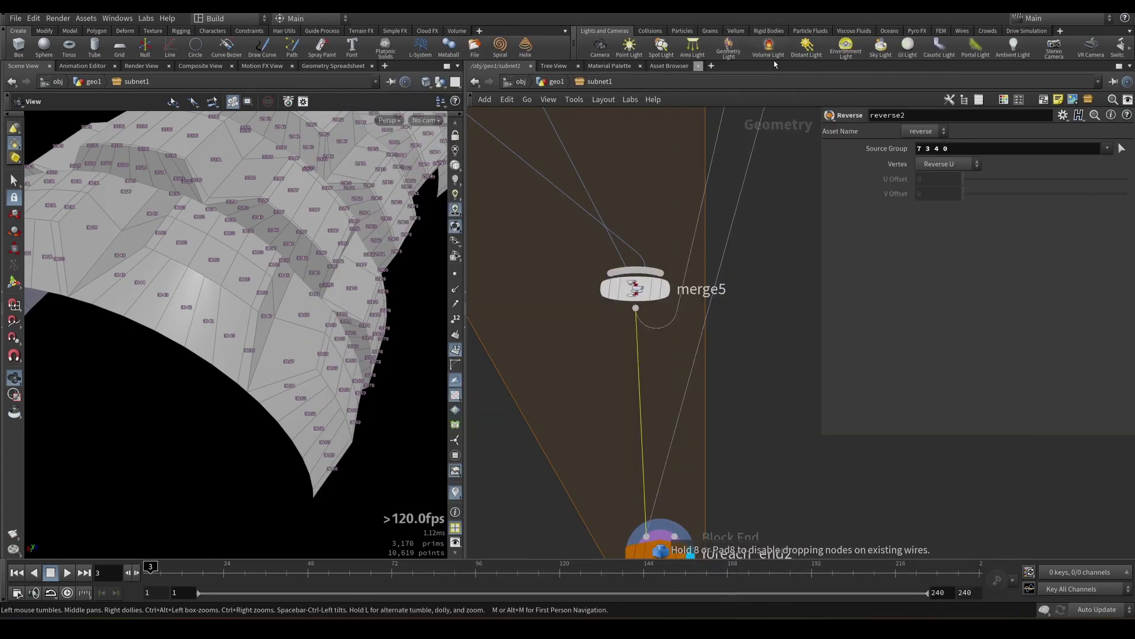
{"action": "left_click", "coordinate": [644, 356]}
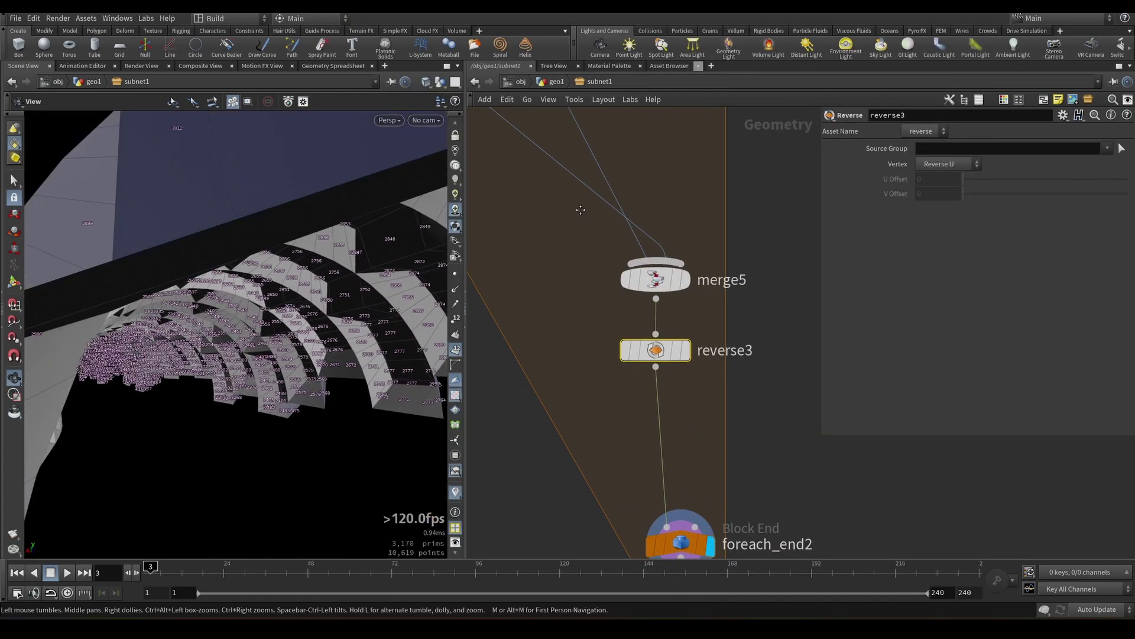
{"action": "left_click_drag", "start_coordinate": [195, 254], "coordinate": [131, 235]}
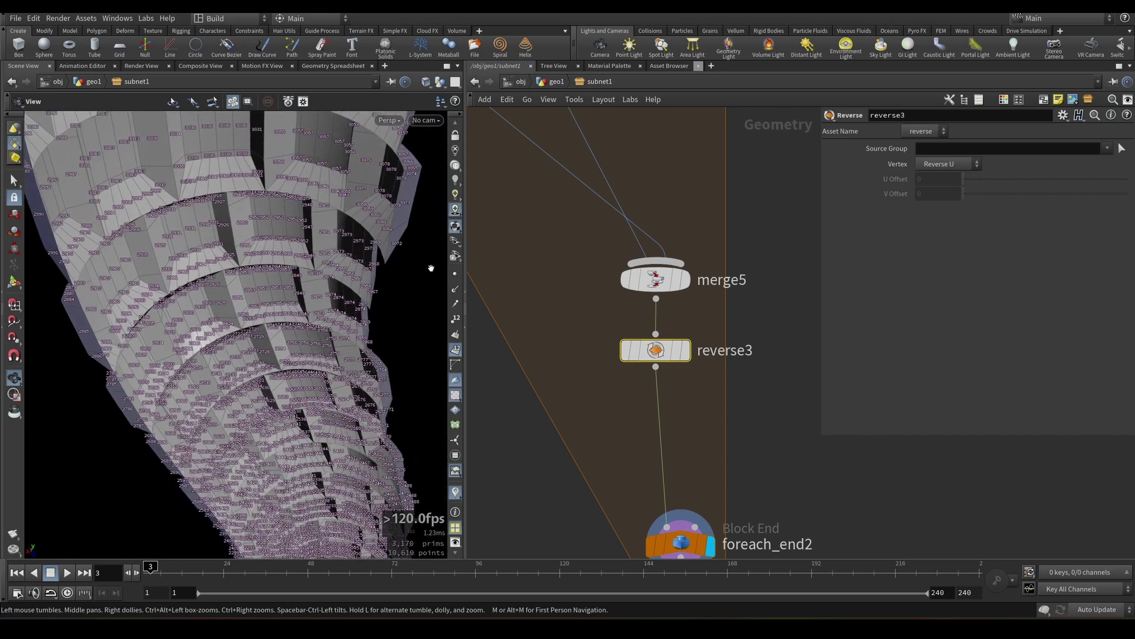
- Display blast1 above the loop and insert a Null node between it and the two Peak nodes
{"action": "scroll", "coordinate": [542, 262], "scroll_direction": "down", "scroll_amount": 4}
{"action": "middle_click_drag", "start_coordinate": [642, 148], "coordinate": [684, 349]}
{"action": "scroll", "coordinate": [683, 349], "scroll_direction": "up", "scroll_amount": 2}
{"action": "left_click_drag", "start_coordinate": [641, 349], "coordinate": [652, 292]}
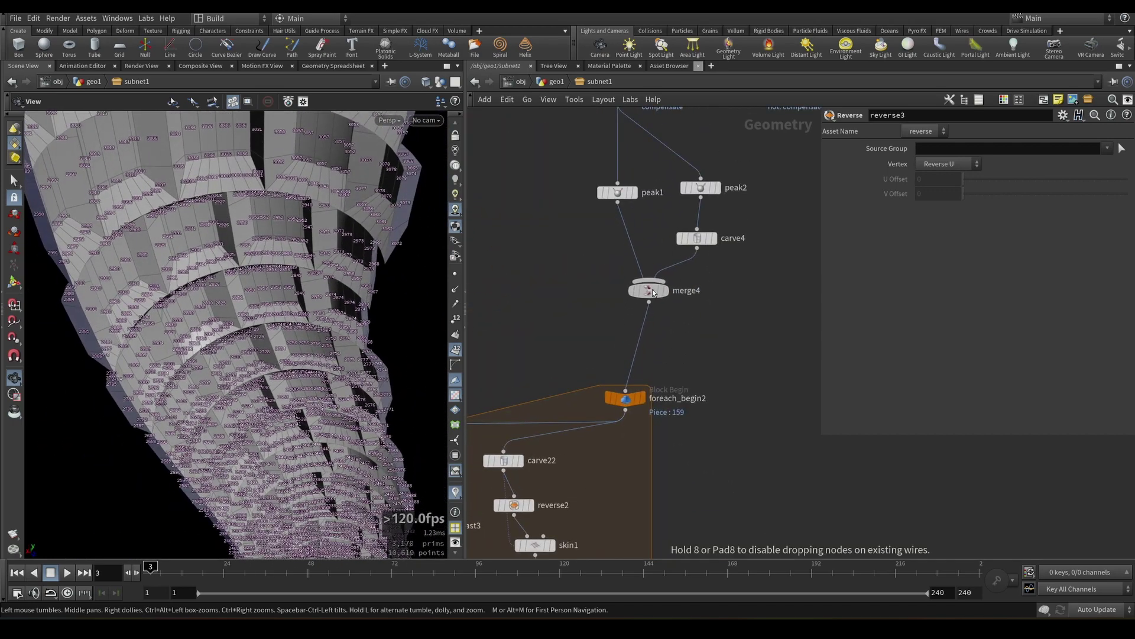
{"action": "middle_click_drag", "start_coordinate": [704, 302], "coordinate": [707, 337]}
{"action": "scroll", "coordinate": [683, 316], "scroll_direction": "up", "scroll_amount": 1}
{"action": "middle_click_drag", "start_coordinate": [677, 135], "coordinate": [712, 344]}
{"action": "left_click", "coordinate": [666, 300]}
{"action": "key", "text": "Tab"}
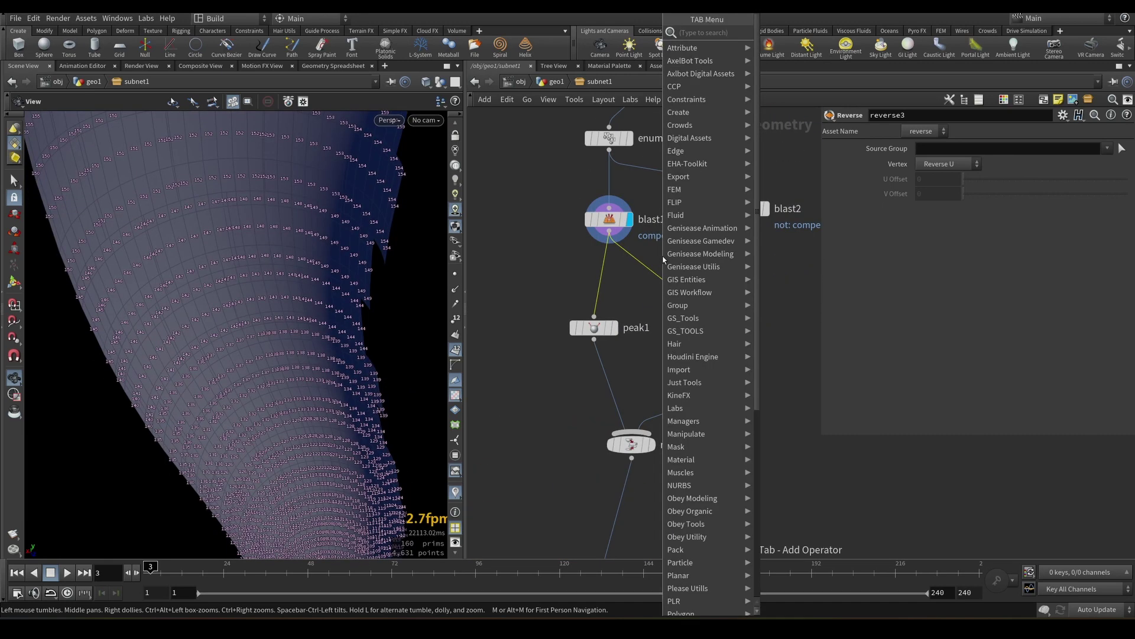
{"action": "type", "text": "nu"}
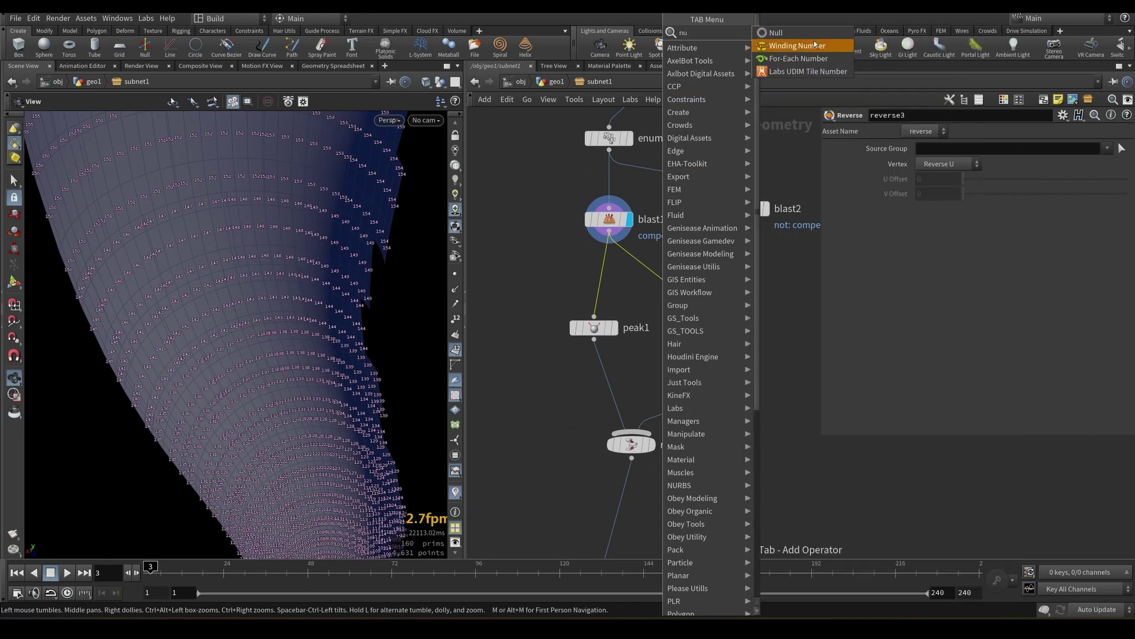
{"action": "left_click", "coordinate": [776, 32]}
{"action": "left_click", "coordinate": [606, 285]}
- Insert a Carve node between blast1 and null3, with U and V cuts enabled, and display its result
{"action": "scroll", "coordinate": [639, 250], "scroll_direction": "up", "scroll_amount": 3}
{"action": "key", "text": "Tab"}
{"action": "type", "text": "car"}
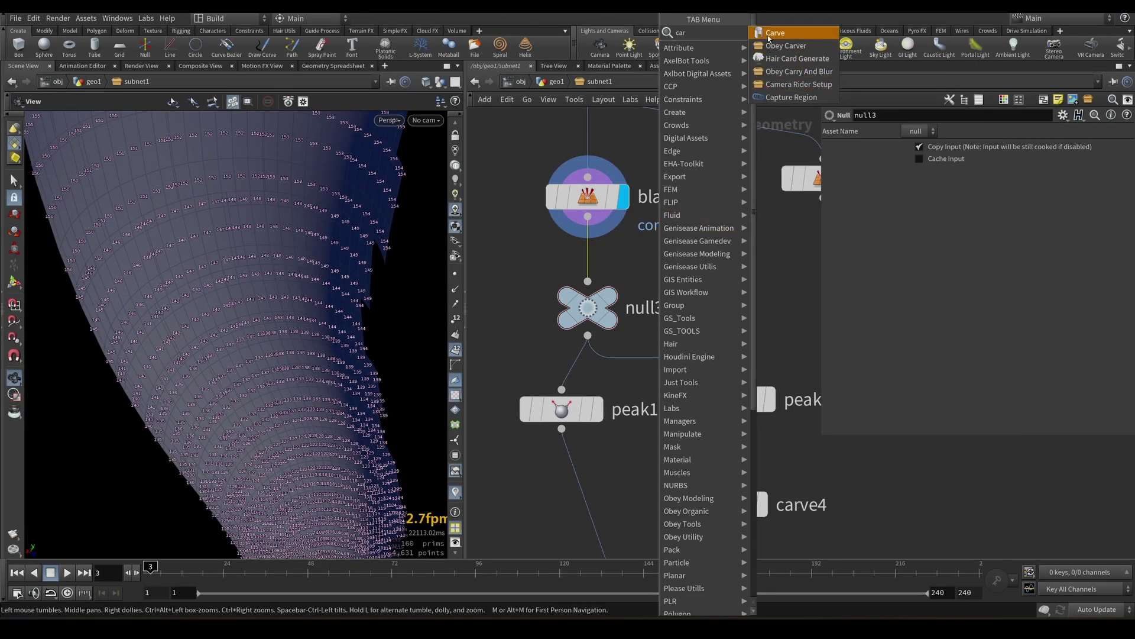
{"action": "left_click", "coordinate": [768, 38]}
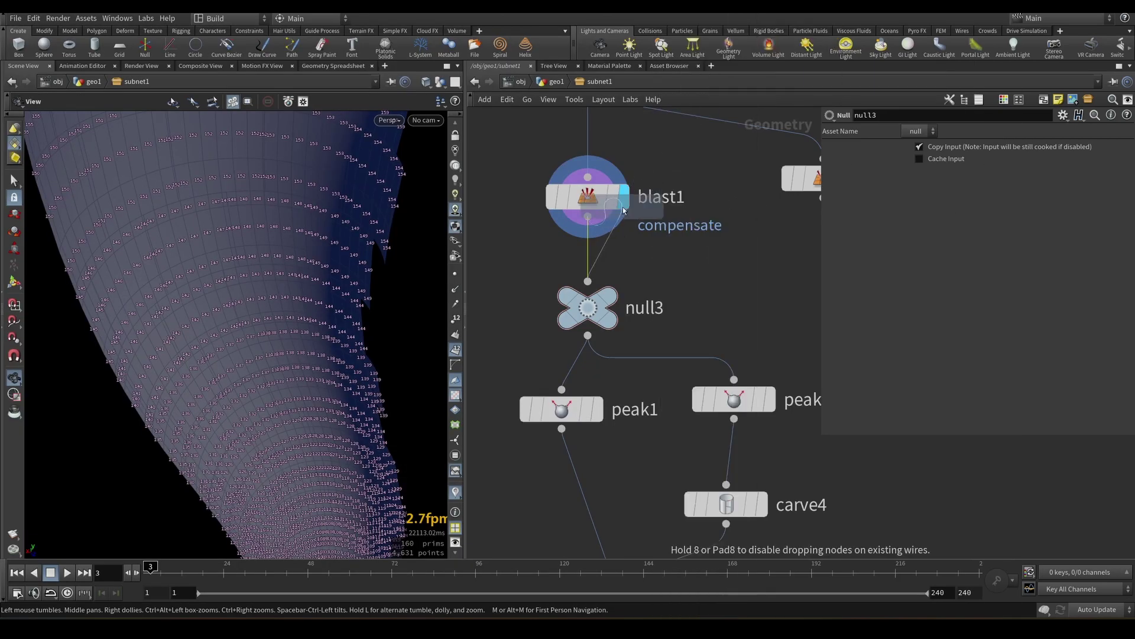
{"action": "left_click", "coordinate": [613, 280]}
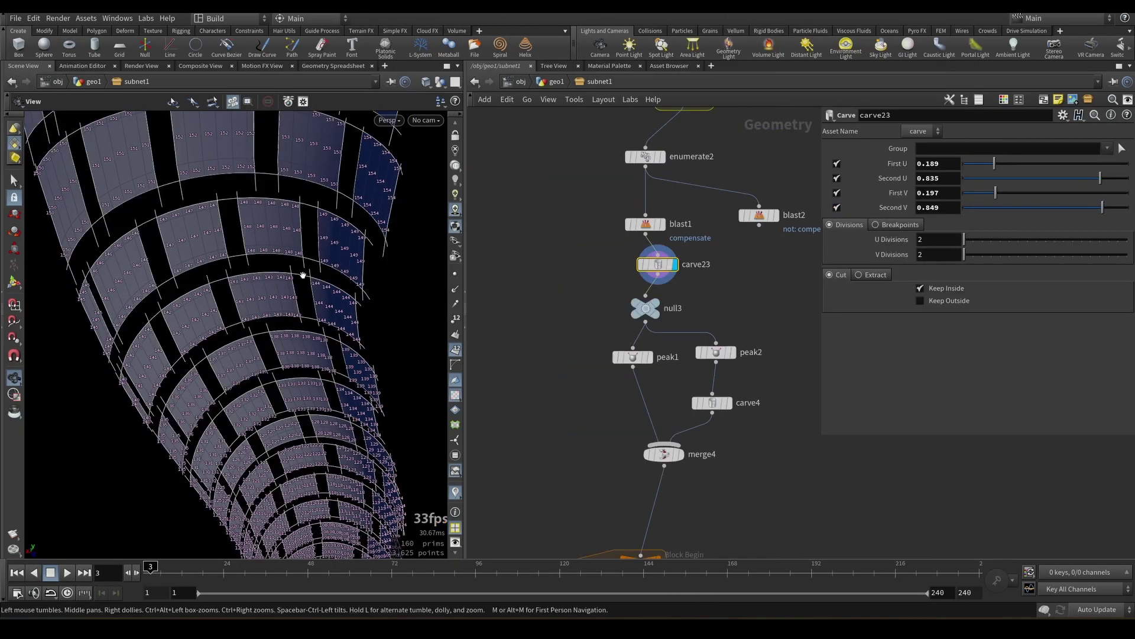
- Set carve23's Second U to 1-ch("domainu1") and Second V to 1-ch("domainv1")
{"action": "middle_click_drag", "start_coordinate": [721, 292], "coordinate": [672, 340]}
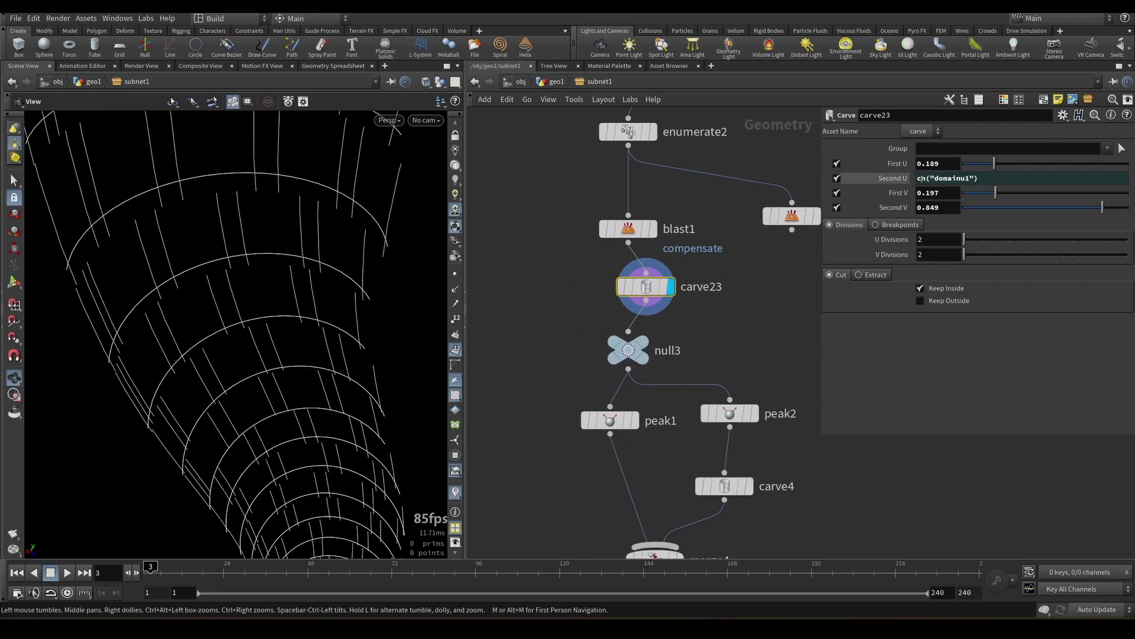
{"action": "type", "text": "1-"}
{"action": "key", "text": "Return"}
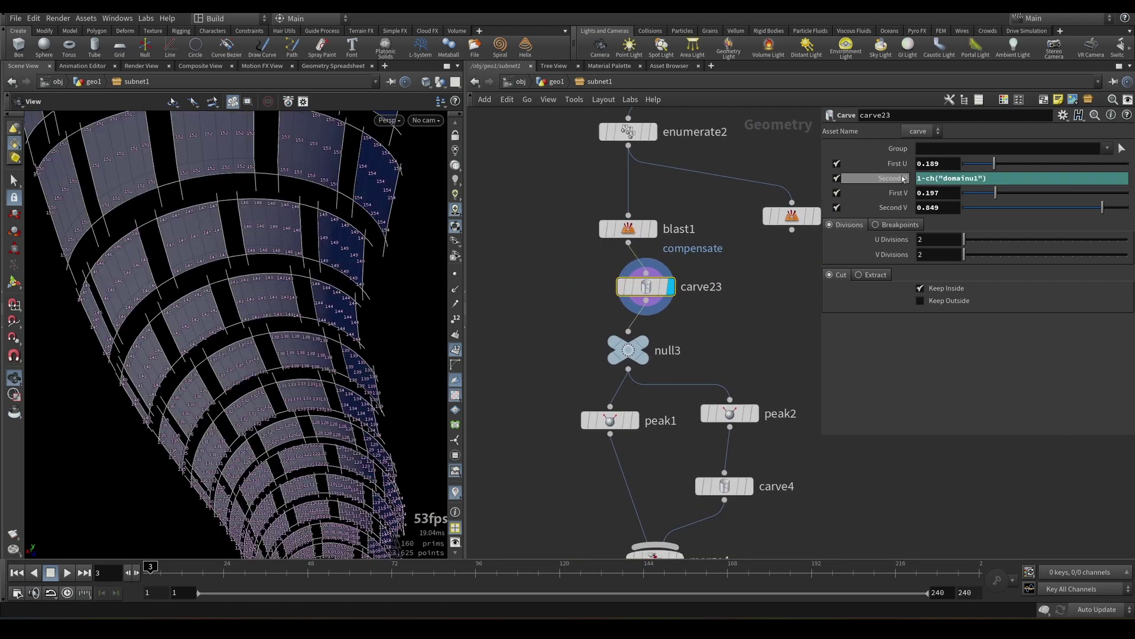
{"action": "right_click", "coordinate": [893, 186]}
{"action": "left_click", "coordinate": [935, 285]}
{"action": "right_click", "coordinate": [893, 208]}
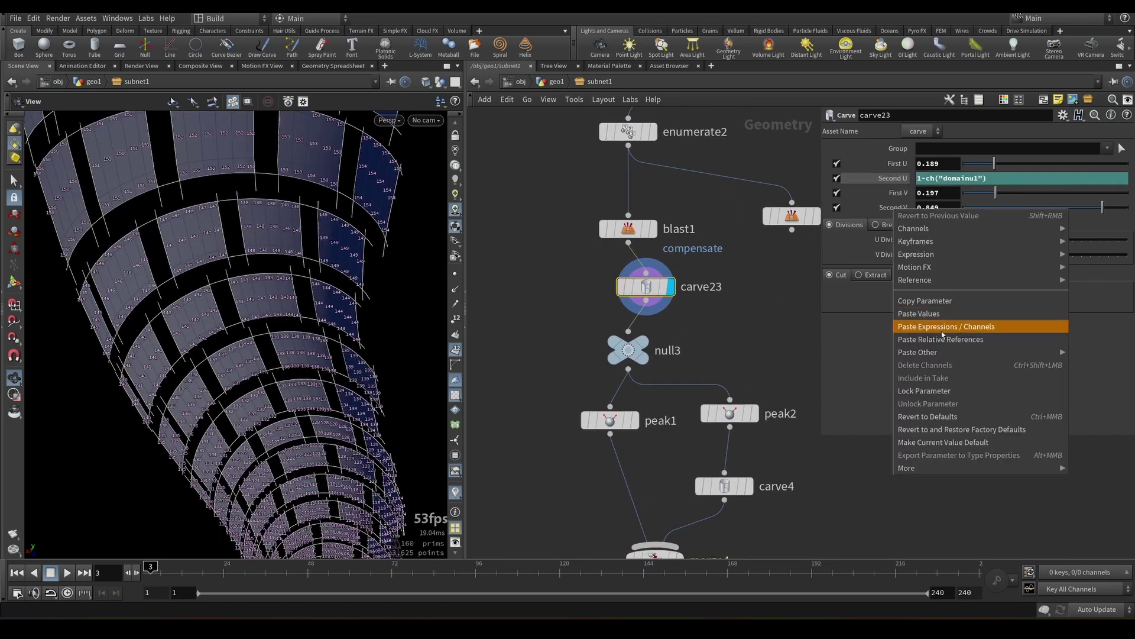
{"action": "left_click", "coordinate": [945, 340]}
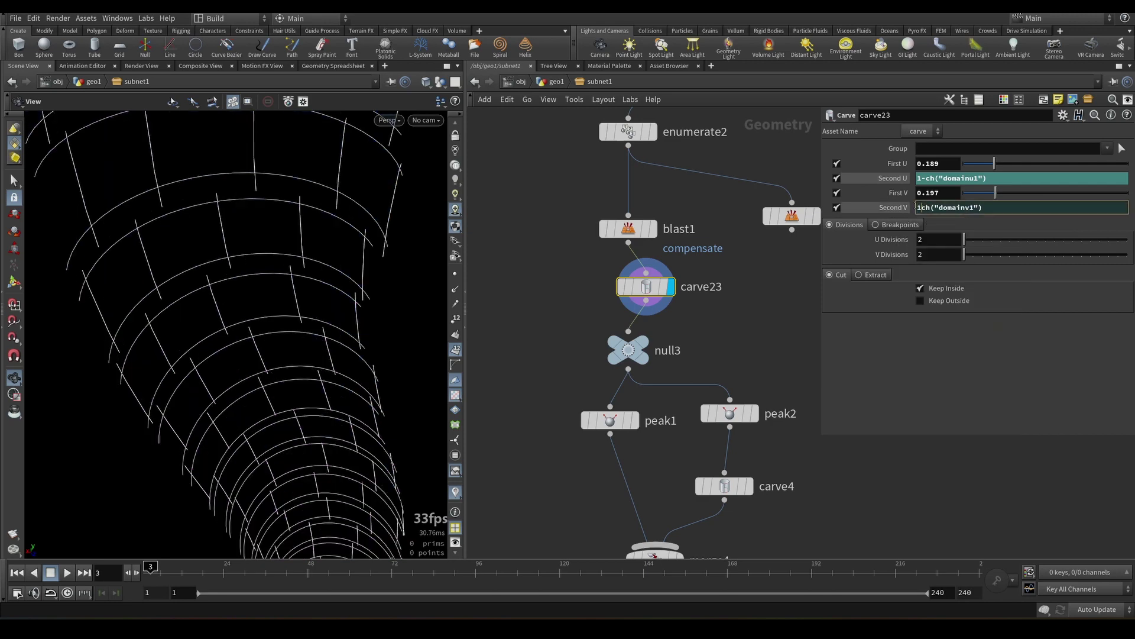
{"action": "type", "text": "-"}
{"action": "key", "text": "Return"}
- Set carve23's First U and First V to 0.095, and duplicate the node as a second branch from blast1
{"action": "mouse_move", "coordinate": [994, 163]}
{"action": "left_mouse_down"}
{"action": "mouse_move", "coordinate": [973, 163]}
{"action": "mouse_move", "coordinate": [979, 194]}
{"action": "mouse_move", "coordinate": [979, 165]}
{"action": "left_mouse_up"}
{"action": "scroll", "coordinate": [734, 316], "scroll_direction": "down", "scroll_amount": 1}
{"action": "middle_click_drag", "start_coordinate": [734, 316], "coordinate": [644, 343]}
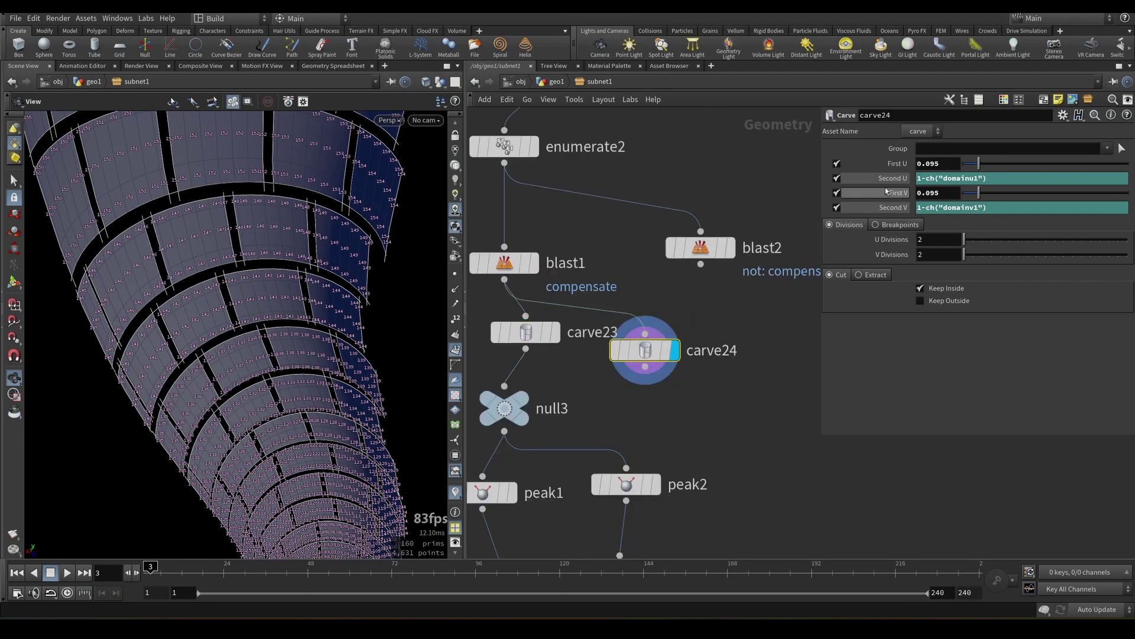
- Reference carve24's First U and First V to the matching carve23 parameters and make it keep only the outside
{"action": "right_click", "coordinate": [889, 169]}
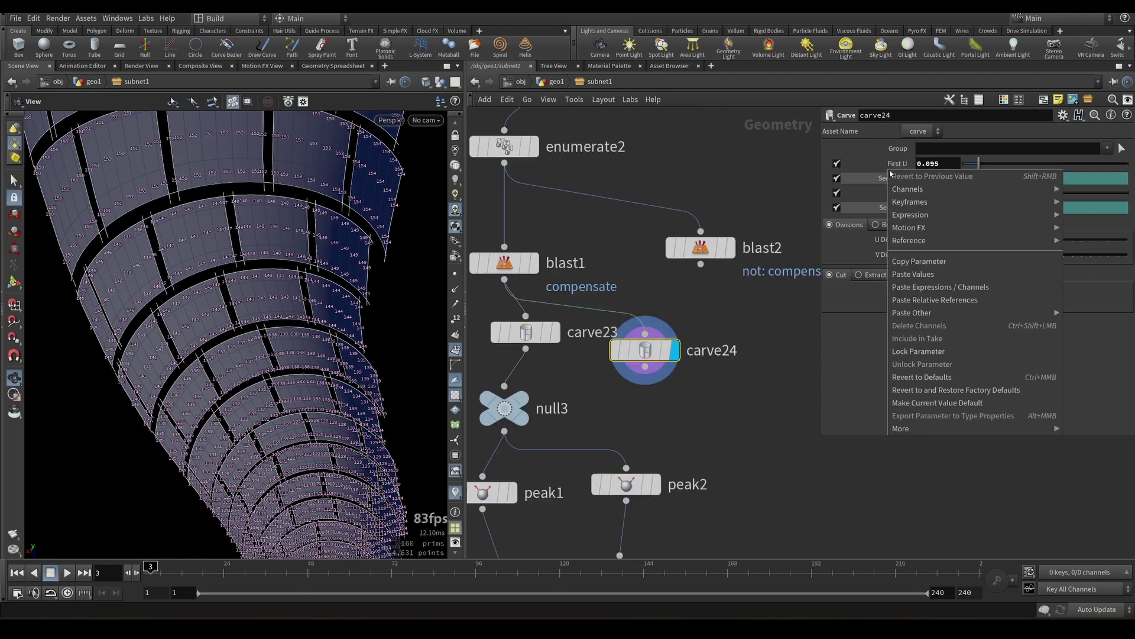
{"action": "left_click", "coordinate": [926, 300]}
{"action": "middle_click_drag", "start_coordinate": [609, 320], "coordinate": [672, 352]}
{"action": "left_click", "coordinate": [588, 365]}
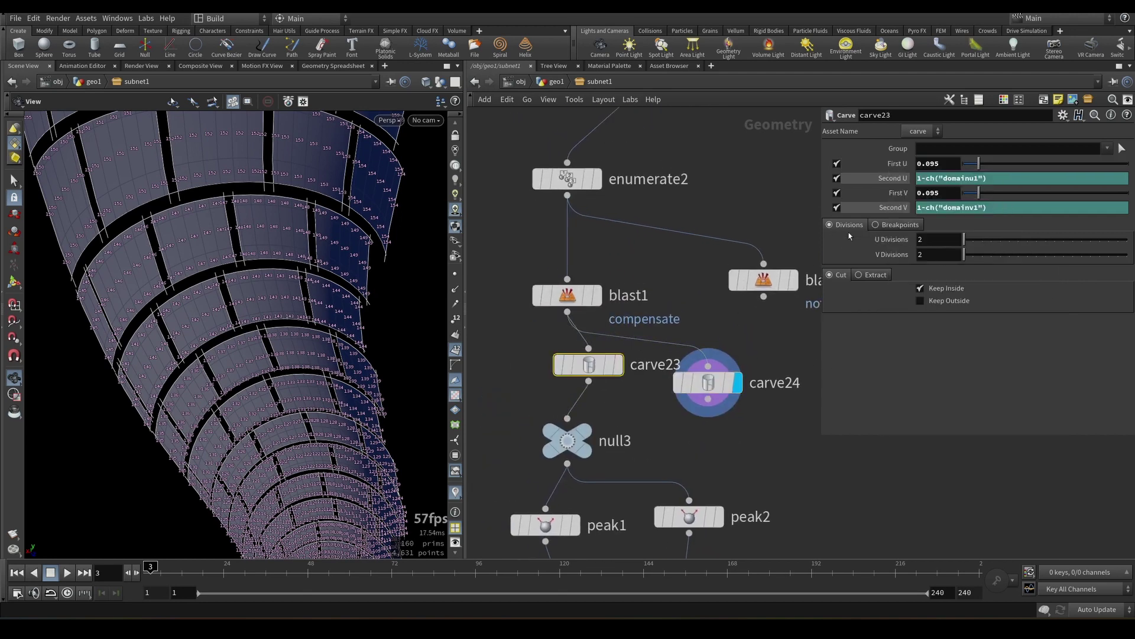
{"action": "right_click", "coordinate": [875, 199]}
{"action": "left_click", "coordinate": [943, 294]}
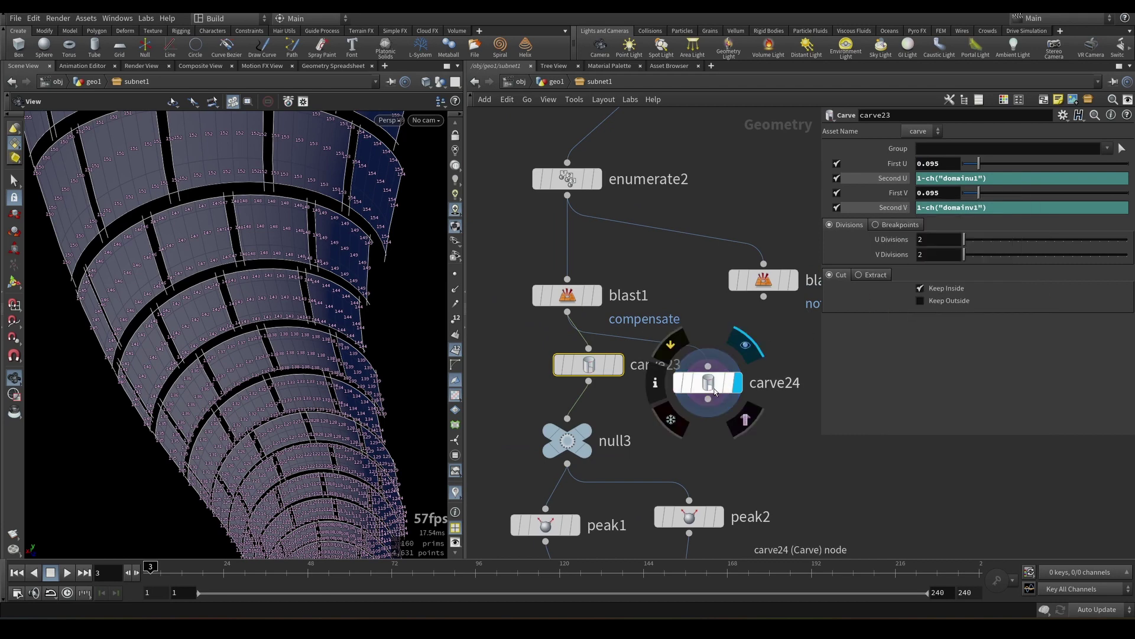
{"action": "left_click", "coordinate": [708, 382]}
{"action": "right_click", "coordinate": [891, 193]}
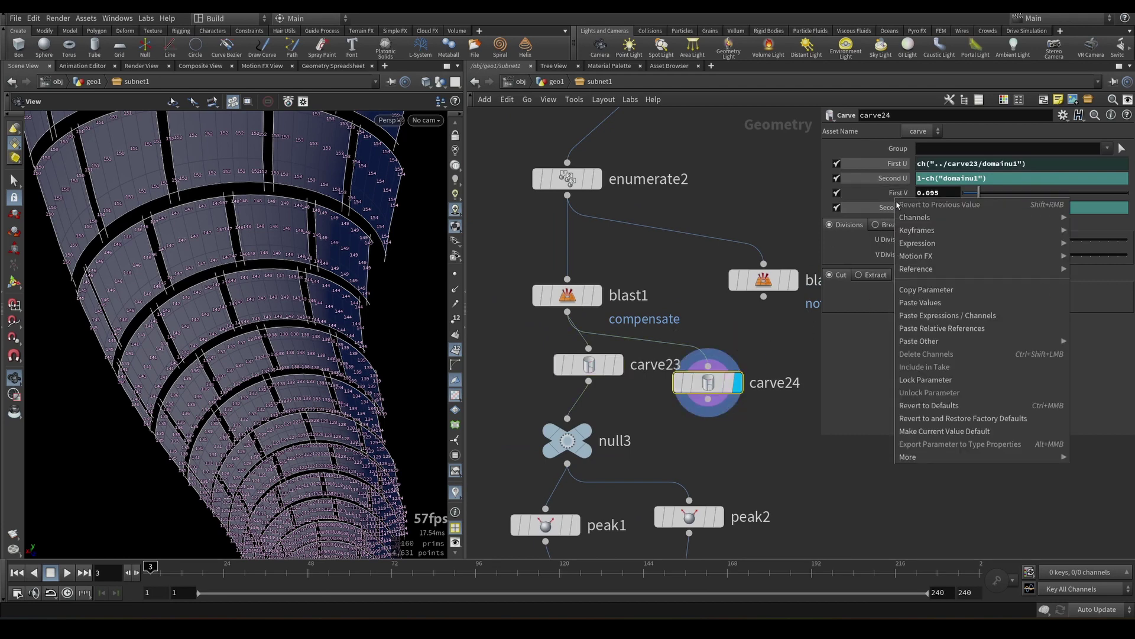
{"action": "left_click", "coordinate": [934, 329]}
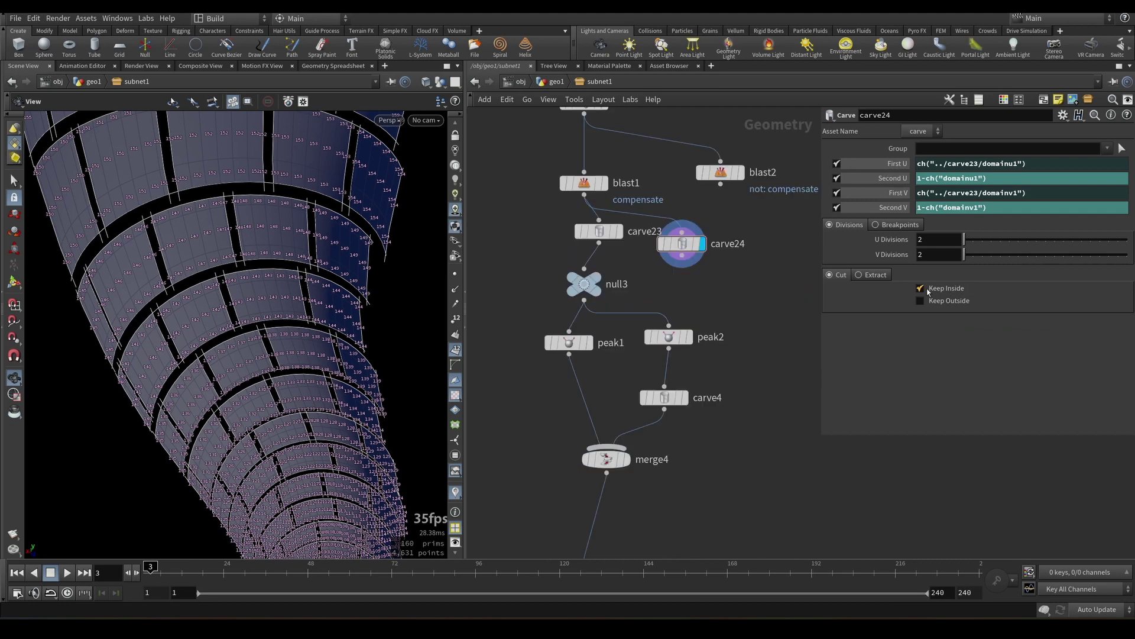
{"action": "left_click", "coordinate": [920, 288]}
{"action": "left_click", "coordinate": [920, 300]}
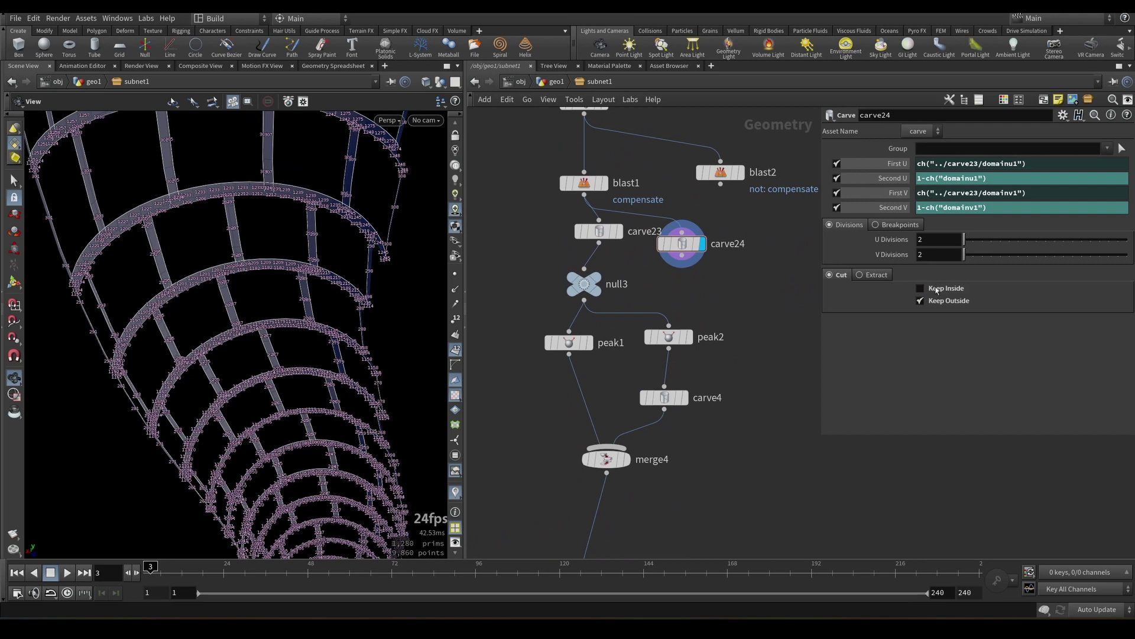
- Add a Null node below carve24 and name it WALLS_OUTER_PATTERN
{"action": "scroll", "coordinate": [733, 289], "scroll_direction": "down", "scroll_amount": 2}
{"action": "middle_click_drag", "start_coordinate": [773, 320], "coordinate": [801, 261]}
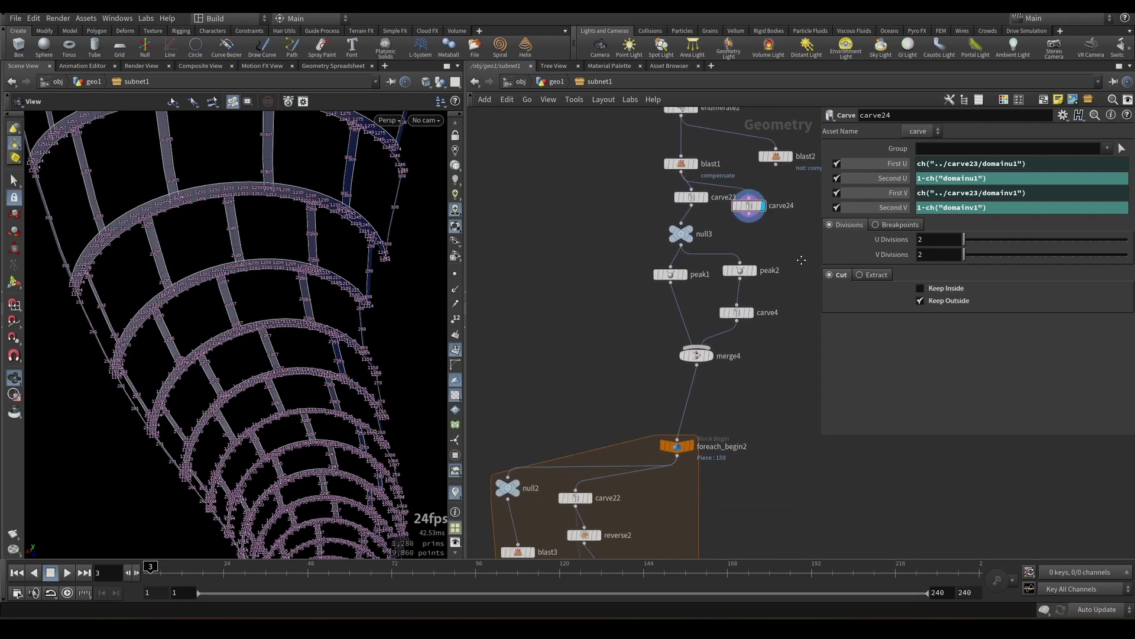
{"action": "scroll", "coordinate": [697, 222], "scroll_direction": "down", "scroll_amount": 3}
{"action": "scroll", "coordinate": [712, 213], "scroll_direction": "up", "scroll_amount": 3}
{"action": "middle_click_drag", "start_coordinate": [713, 213], "coordinate": [595, 216]}
{"action": "left_click_drag", "start_coordinate": [613, 218], "coordinate": [667, 223]}
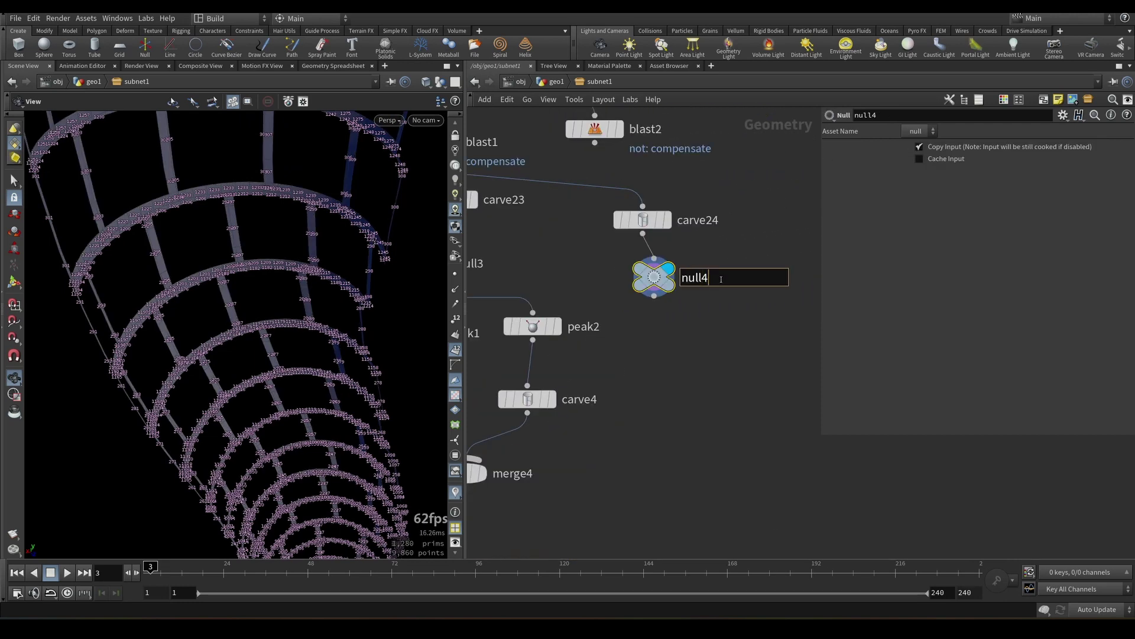
{"action": "left_click_drag", "start_coordinate": [720, 279], "coordinate": [674, 277]}
{"action": "type", "text": "WALLS_OUTER_PATTERN"}
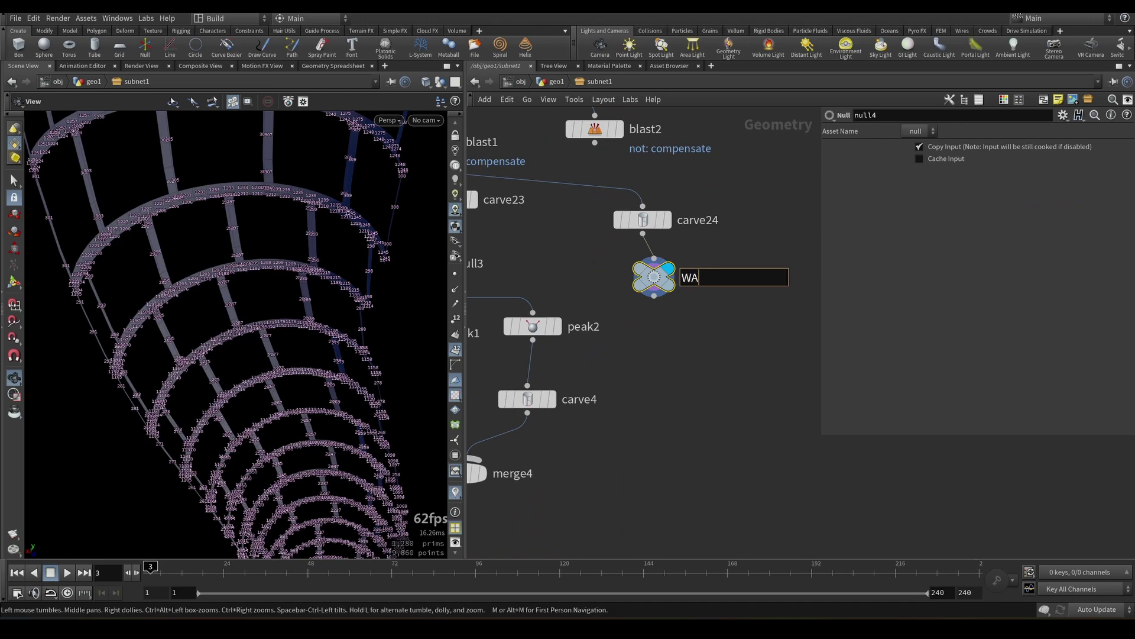
{"action": "key", "text": "Return"}
- Display the foreach_end2 output and examine the gaps and side faces of the panels from close up
{"action": "scroll", "coordinate": [735, 329], "scroll_direction": "down", "scroll_amount": 3}
{"action": "scroll", "coordinate": [736, 329], "scroll_direction": "down", "scroll_amount": 1}
{"action": "middle_click_drag", "start_coordinate": [736, 328], "coordinate": [722, 301]}
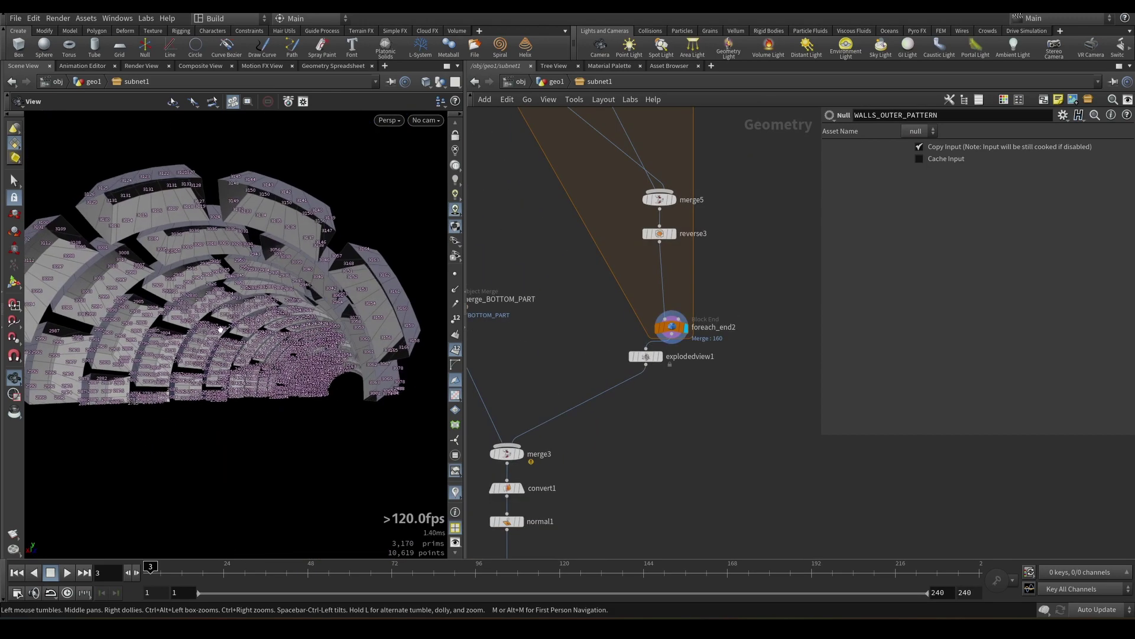
{"action": "right_click_drag", "start_coordinate": [331, 308], "coordinate": [418, 294]}
{"action": "left_click_drag", "start_coordinate": [418, 294], "coordinate": [379, 290]}
{"action": "middle_click_drag", "start_coordinate": [646, 356], "coordinate": [707, 238]}
{"action": "scroll", "coordinate": [707, 239], "scroll_direction": "up", "scroll_amount": 1}
{"action": "scroll", "coordinate": [708, 238], "scroll_direction": "down", "scroll_amount": 4}
{"action": "middle_click_drag", "start_coordinate": [793, 236], "coordinate": [695, 339]}
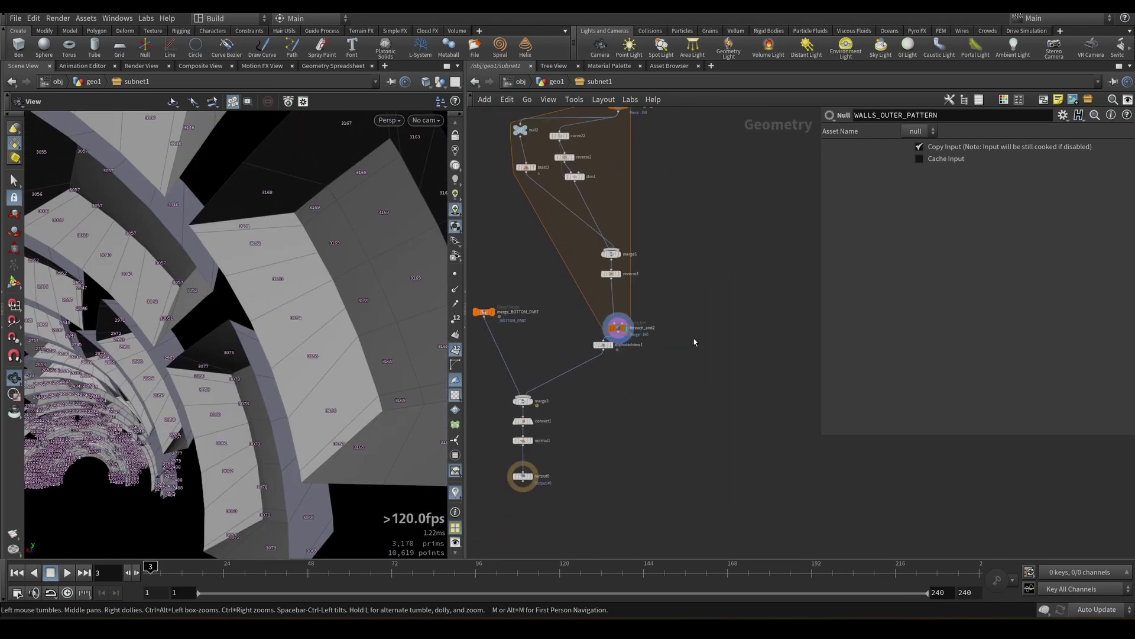
- Add an Object Merge node beside the loop that imports ../WALLS_OUTER_PATTERN
{"action": "middle_click_drag", "start_coordinate": [615, 154], "coordinate": [694, 319]}
{"action": "scroll", "coordinate": [695, 180], "scroll_direction": "up", "scroll_amount": 4}
{"action": "key", "text": "ctrl+c"}
{"action": "scroll", "coordinate": [663, 290], "scroll_direction": "down", "scroll_amount": 3}
{"action": "key", "text": "Tab"}
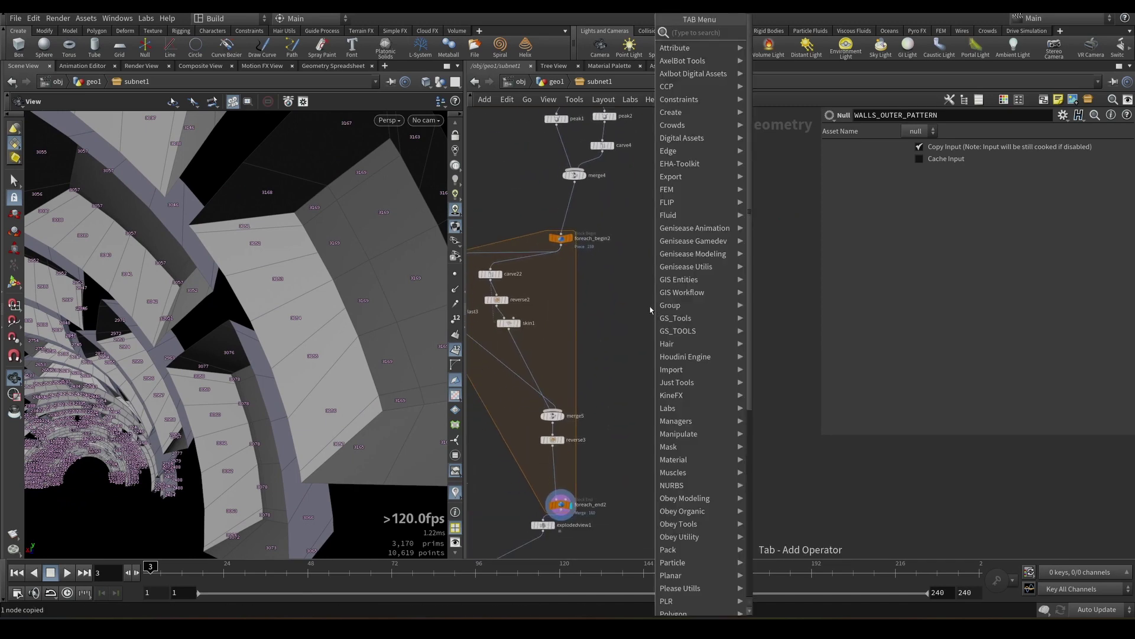
{"action": "type", "text": "obj"}
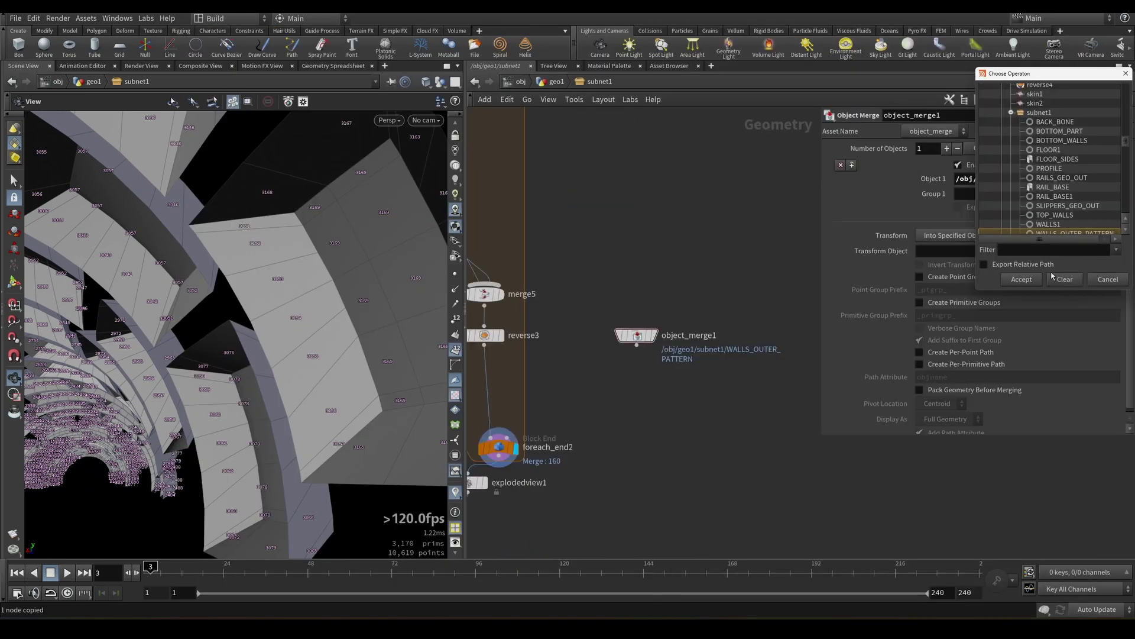
{"action": "left_click", "coordinate": [1024, 280]}
- Move explodedview1 further below foreach_end2 to make room between the two nodes
{"action": "scroll", "coordinate": [700, 248], "scroll_direction": "down", "scroll_amount": 1}
{"action": "middle_click_drag", "start_coordinate": [700, 261], "coordinate": [761, 128]}
{"action": "left_click_drag", "start_coordinate": [565, 313], "coordinate": [565, 420]}
{"action": "left_click_drag", "start_coordinate": [543, 346], "coordinate": [639, 361]}
{"action": "key", "text": "Tab"}
{"action": "key", "text": "Escape"}
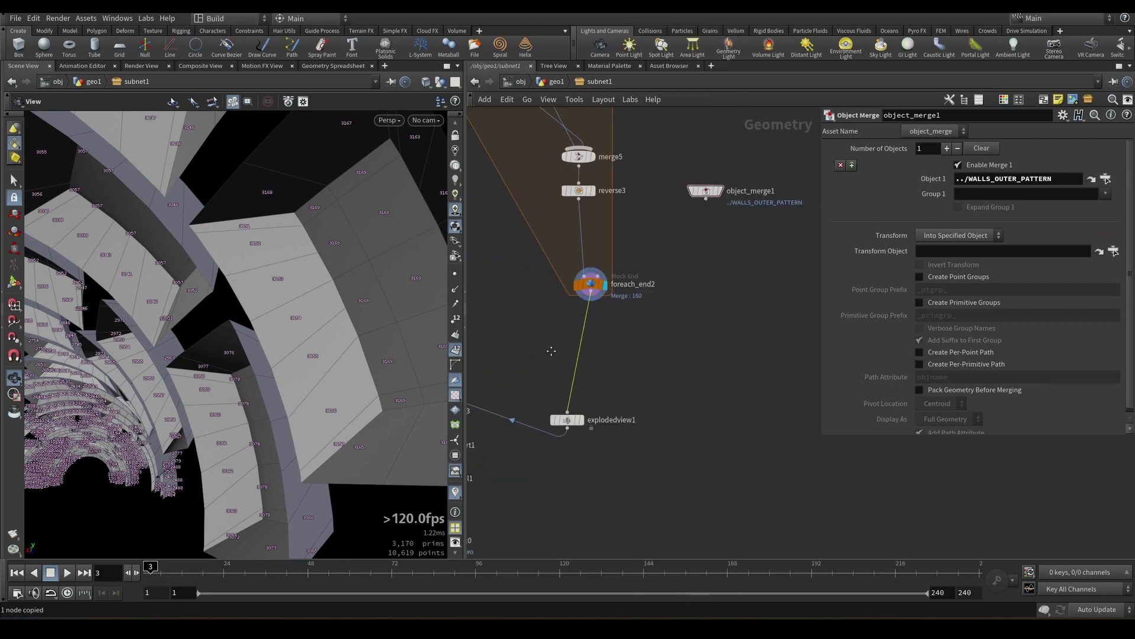
- Add a Merge node below foreach_end2 that combines the loop output with object_merge1, and display it
{"action": "middle_click_drag", "start_coordinate": [551, 349], "coordinate": [558, 349]}
{"action": "key", "text": "Tab"}
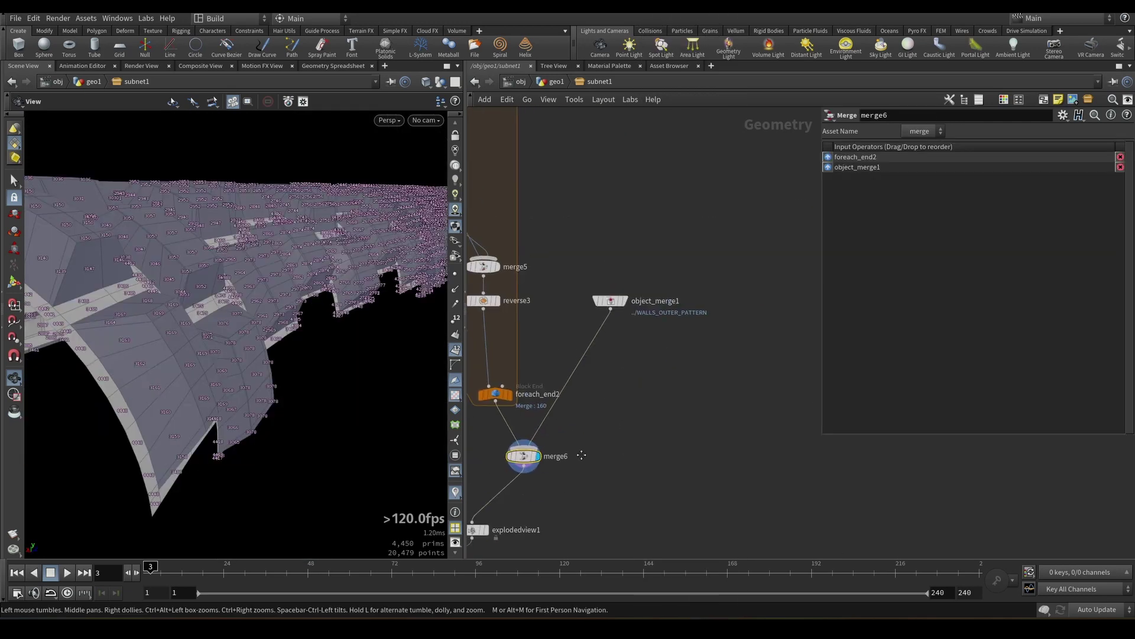
{"action": "middle_click_drag", "start_coordinate": [580, 456], "coordinate": [599, 438]}
{"action": "left_click", "coordinate": [610, 319]}
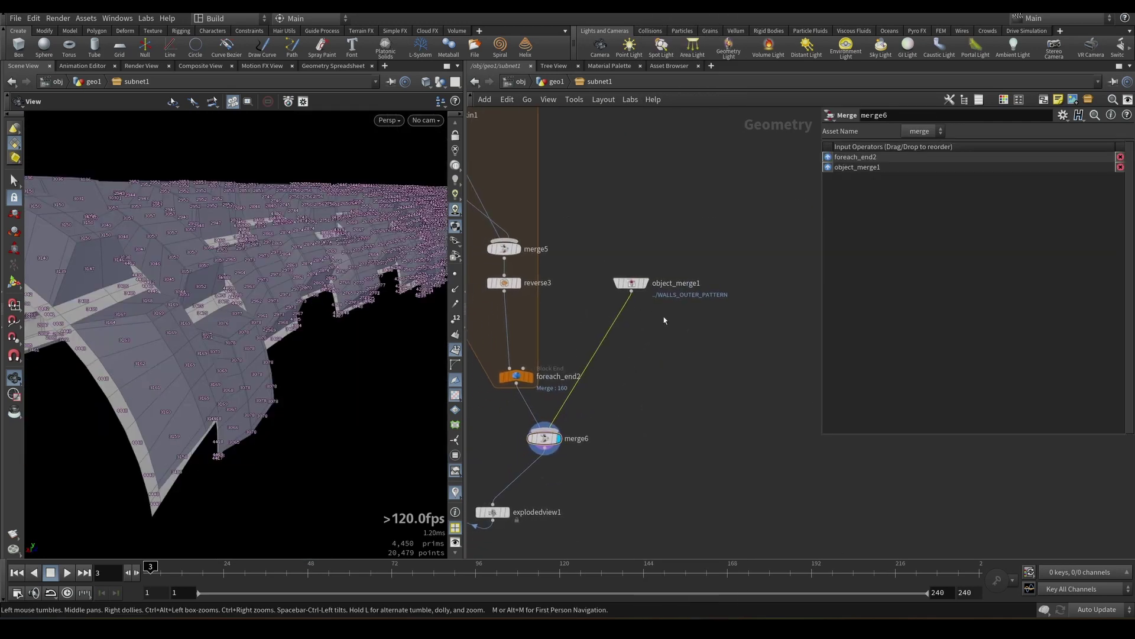
- Insert a Reverse node between carve24 and the WALLS_OUTER_PATTERN null
{"action": "key", "text": "Tab"}
{"action": "left_click", "coordinate": [625, 159]}
{"action": "middle_click_drag", "start_coordinate": [634, 213], "coordinate": [644, 244]}
{"action": "scroll", "coordinate": [644, 245], "scroll_direction": "down", "scroll_amount": 3}
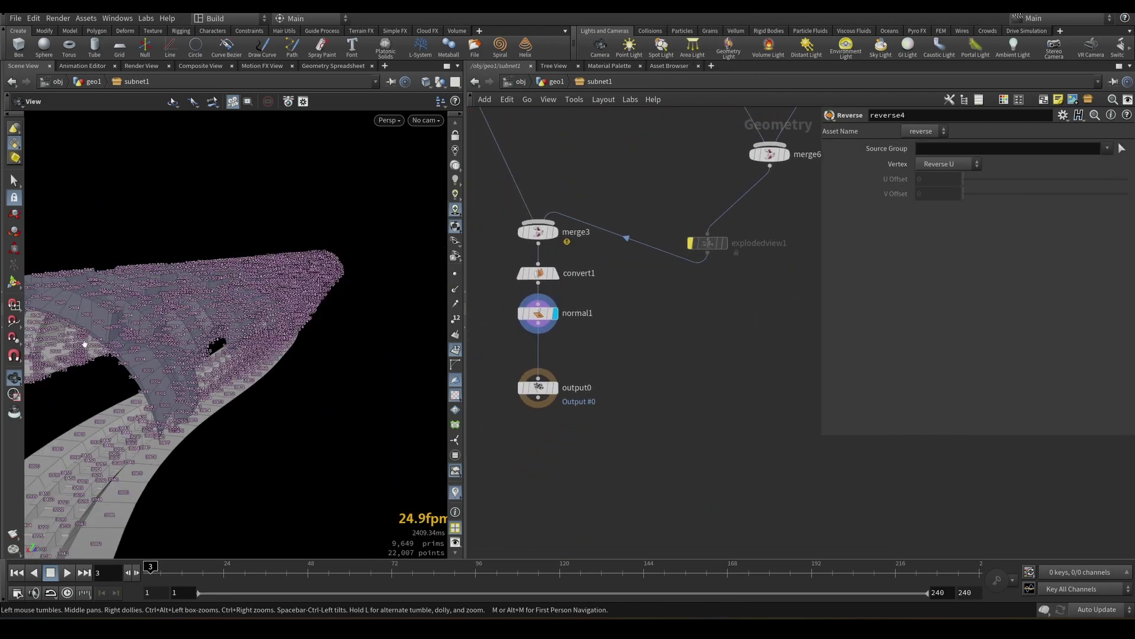
{"action": "left_click_drag", "start_coordinate": [136, 307], "coordinate": [160, 294]}
- Add a Null node below blast2 and name it COMPENSATE
{"action": "key", "text": "Tab"}
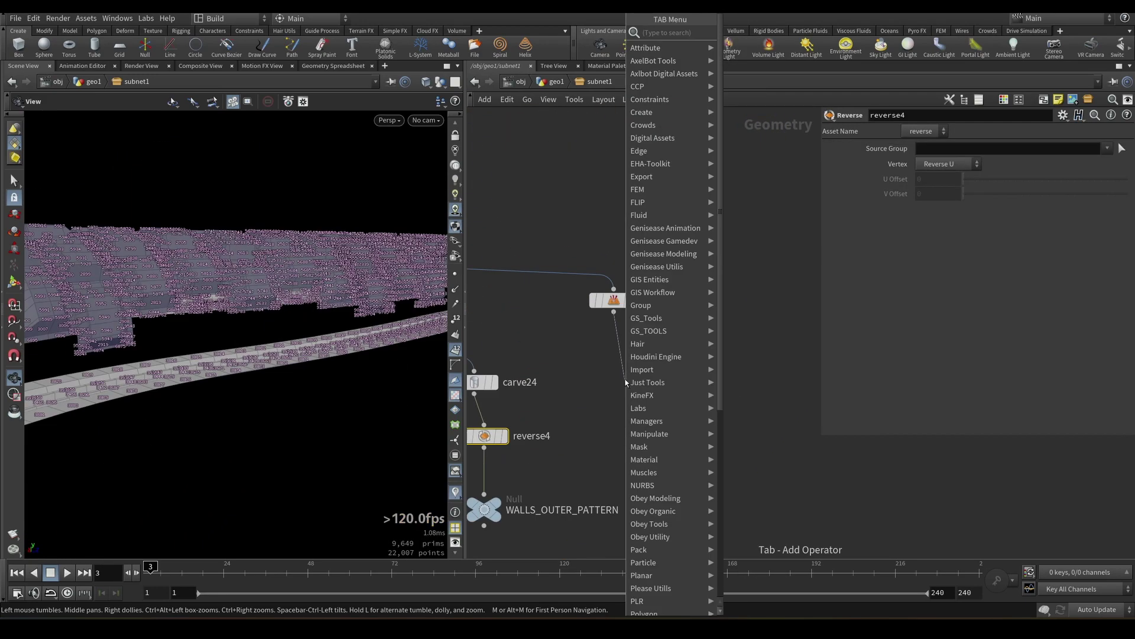
{"action": "type", "text": "null"}
{"action": "left_click", "coordinate": [735, 32]}
{"action": "left_click", "coordinate": [625, 382]}
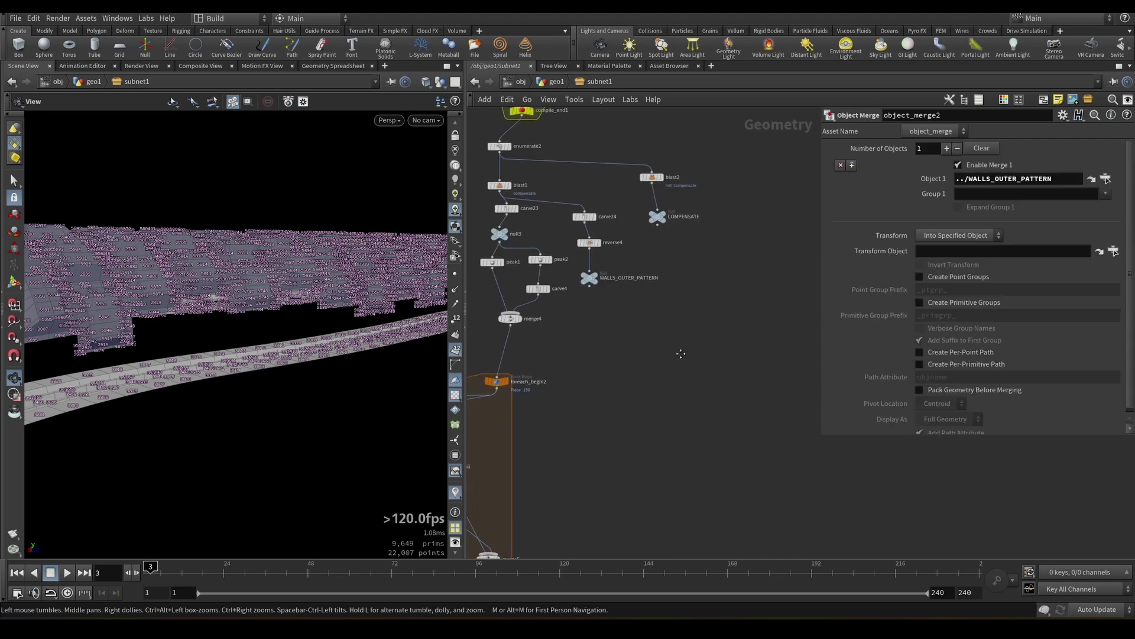
- Make object_merge2 import ../COMPENSATE and connect it to merge6
{"action": "scroll", "coordinate": [592, 236], "scroll_direction": "up", "scroll_amount": 3}
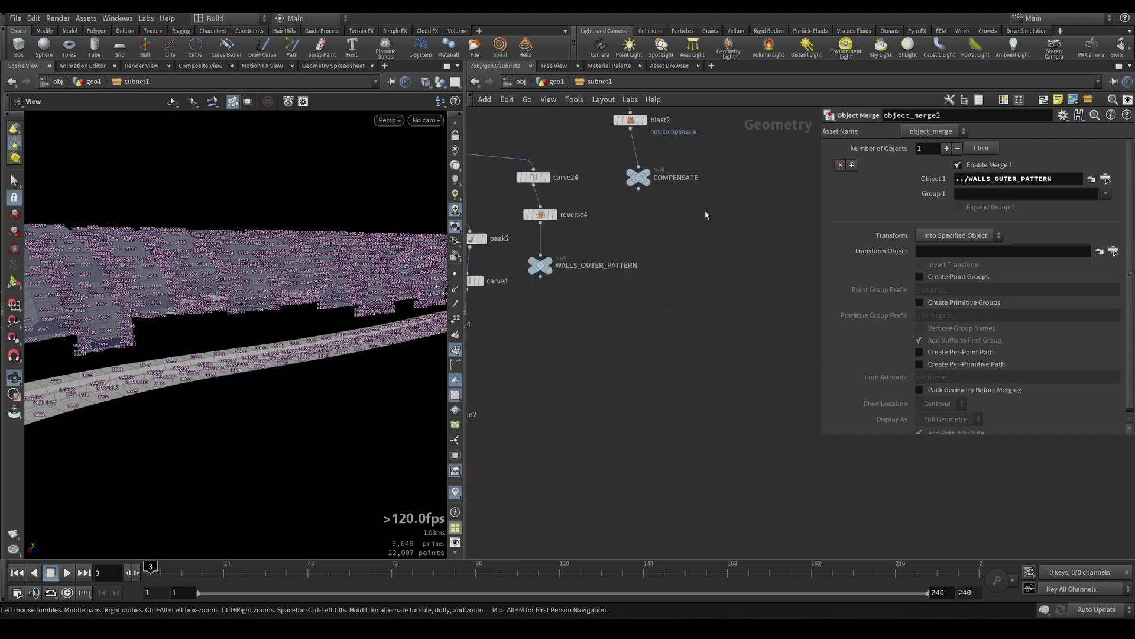
{"action": "left_click", "coordinate": [632, 174]}
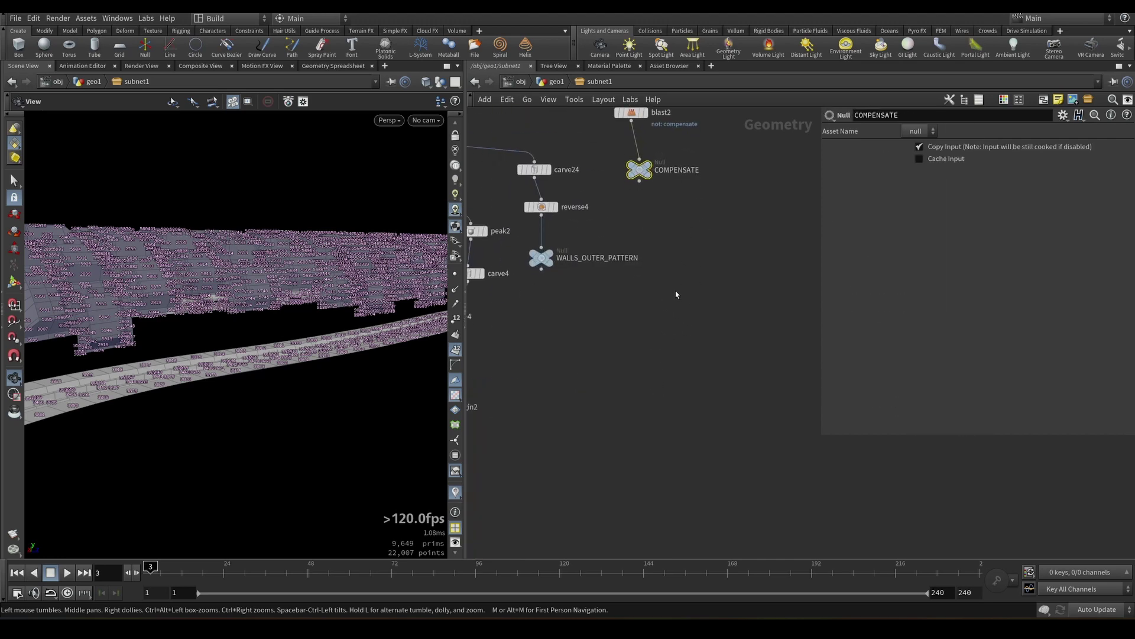
{"action": "key", "text": "ctrl+c"}
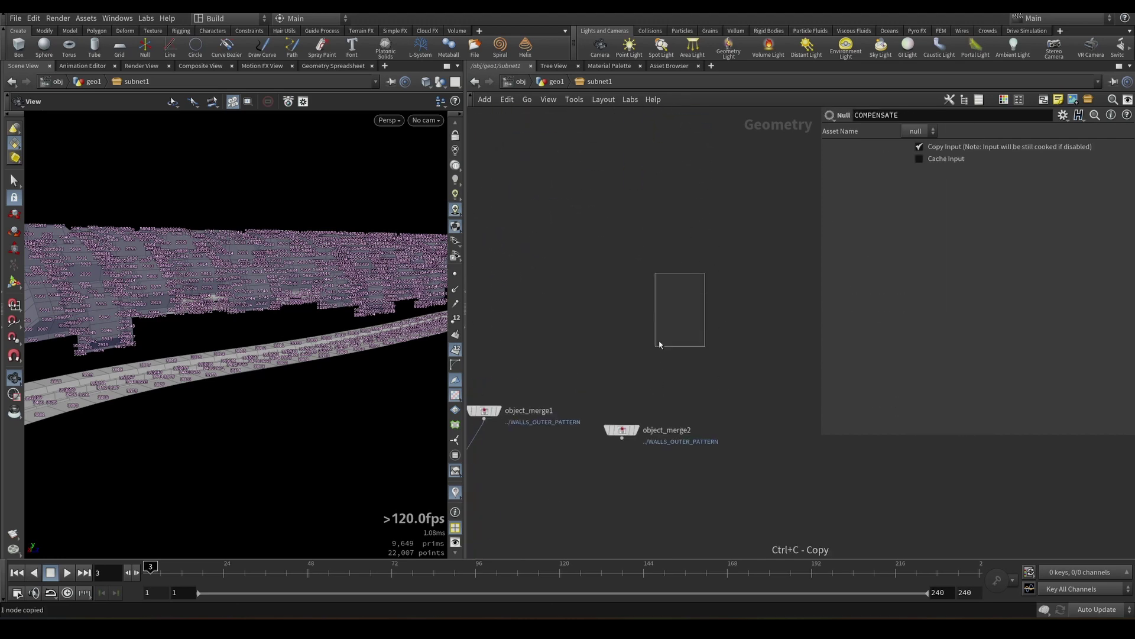
{"action": "left_click", "coordinate": [621, 429]}
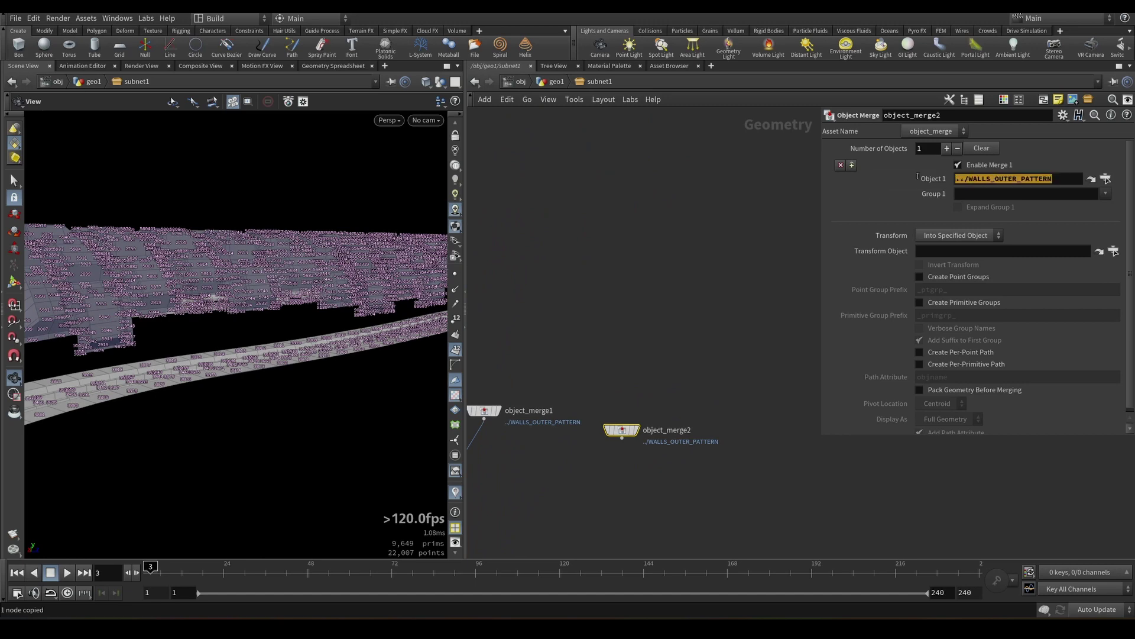
{"action": "left_click", "coordinate": [1107, 178]}
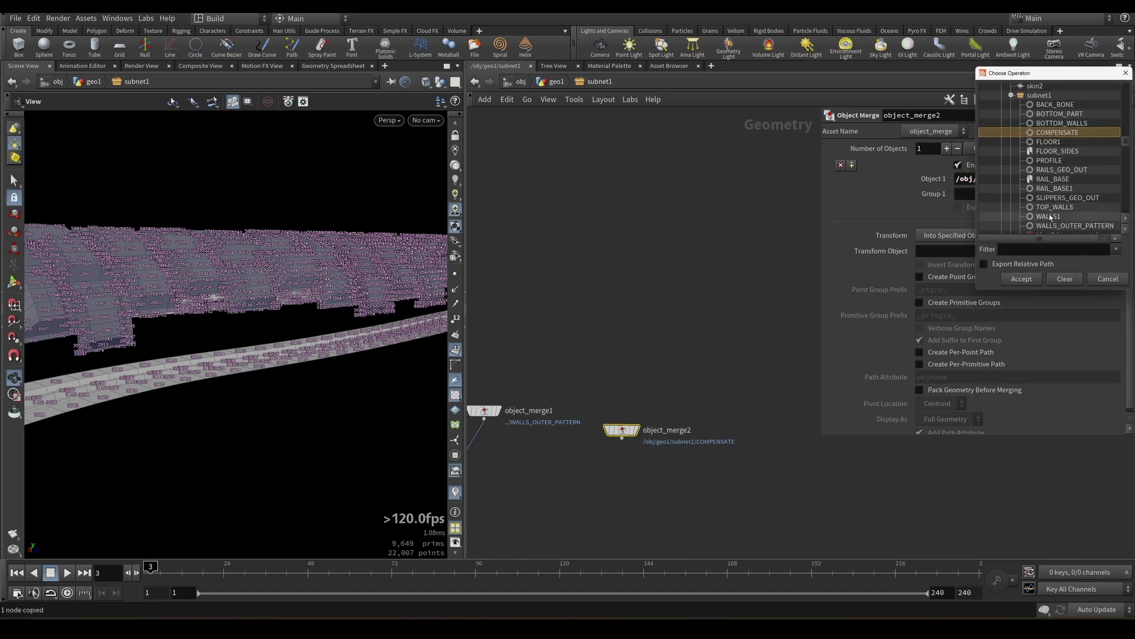
{"action": "left_click", "coordinate": [1021, 279]}
{"action": "scroll", "coordinate": [704, 197], "scroll_direction": "down", "scroll_amount": 3}
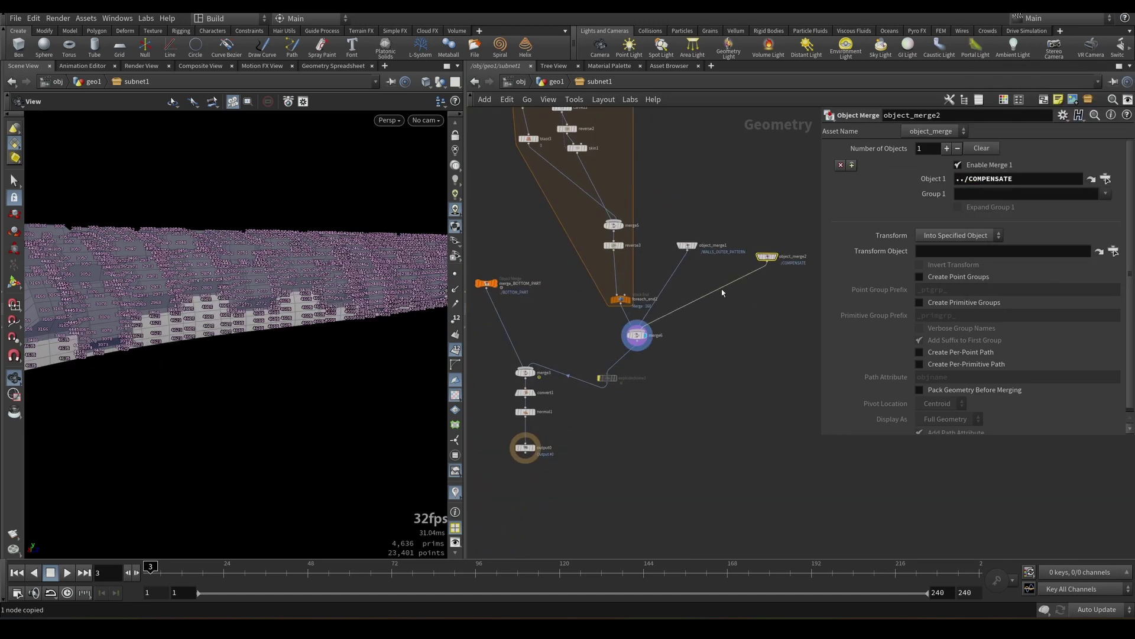
- Insert a Reverse node between blast2 and the COMPENSATE null
{"action": "scroll", "coordinate": [722, 290], "scroll_direction": "up", "scroll_amount": 2}
{"action": "middle_click_drag", "start_coordinate": [720, 261], "coordinate": [628, 412]}
{"action": "scroll", "coordinate": [714, 306], "scroll_direction": "up", "scroll_amount": 2}
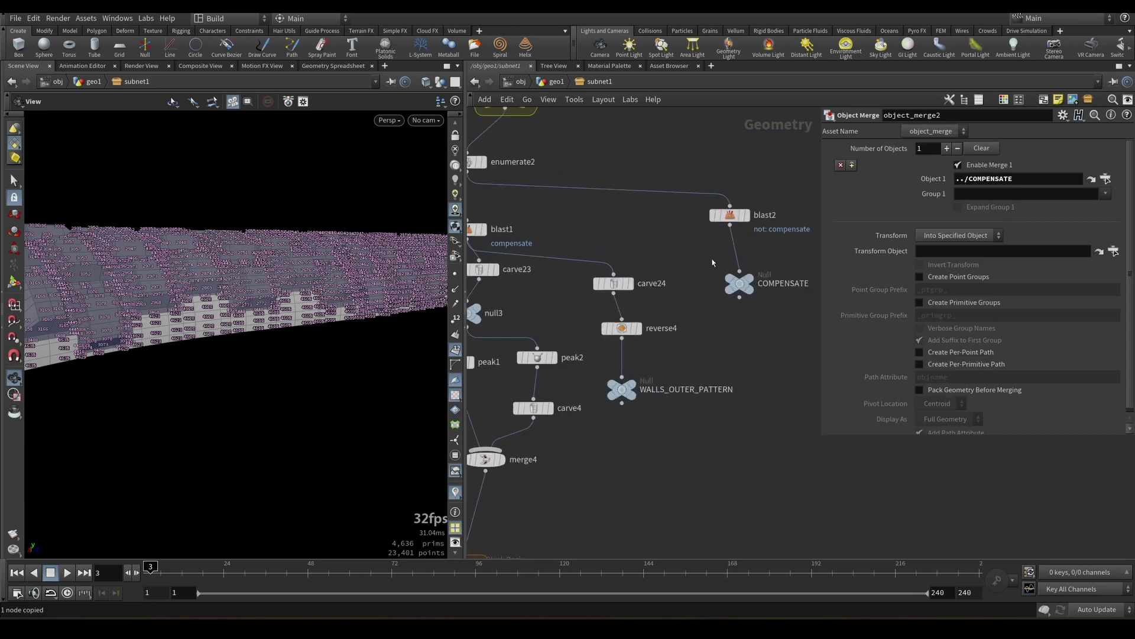
{"action": "middle_click_drag", "start_coordinate": [712, 263], "coordinate": [705, 273]}
{"action": "left_click", "coordinate": [727, 259]}
{"action": "key", "text": "Tab"}
{"action": "type", "text": "rev"}
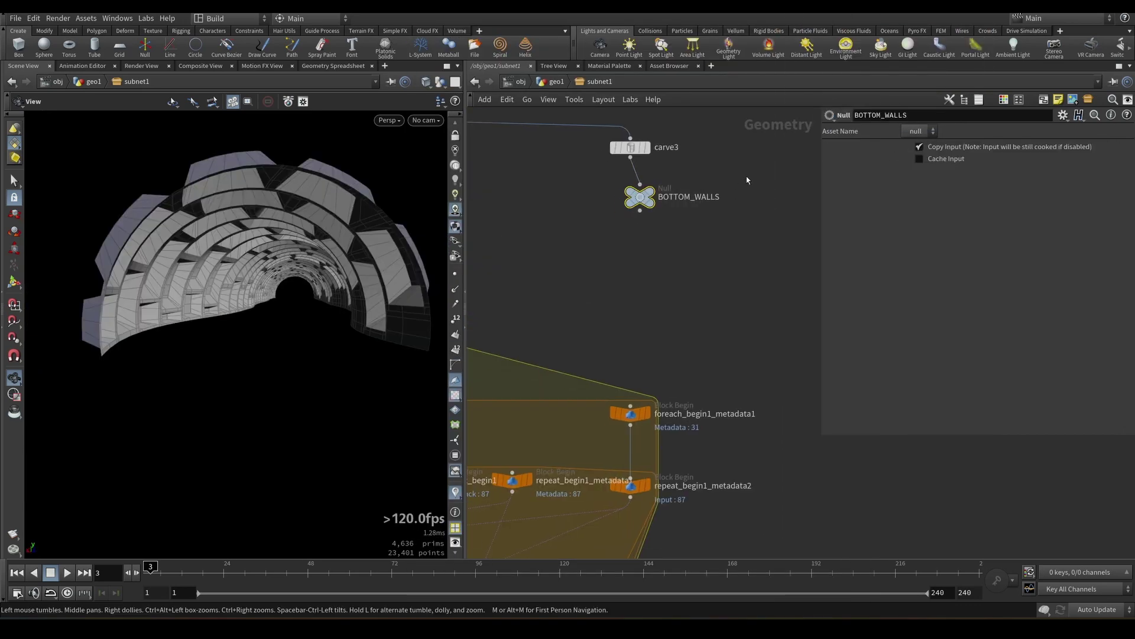
- Copy the BOTTOM_WALLS null and move explodedview1 and the merge3 output chain further below merge6
{"action": "key", "text": "ctrl+c"}
{"action": "scroll", "coordinate": [696, 251], "scroll_direction": "down", "scroll_amount": 4}
{"action": "middle_click_drag", "start_coordinate": [695, 503], "coordinate": [673, 247]}
{"action": "scroll", "coordinate": [719, 211], "scroll_direction": "up", "scroll_amount": 4}
{"action": "scroll", "coordinate": [606, 266], "scroll_direction": "down", "scroll_amount": 3}
{"action": "middle_click_drag", "start_coordinate": [578, 331], "coordinate": [717, 223]}
{"action": "scroll", "coordinate": [640, 355], "scroll_direction": "down", "scroll_amount": 1}
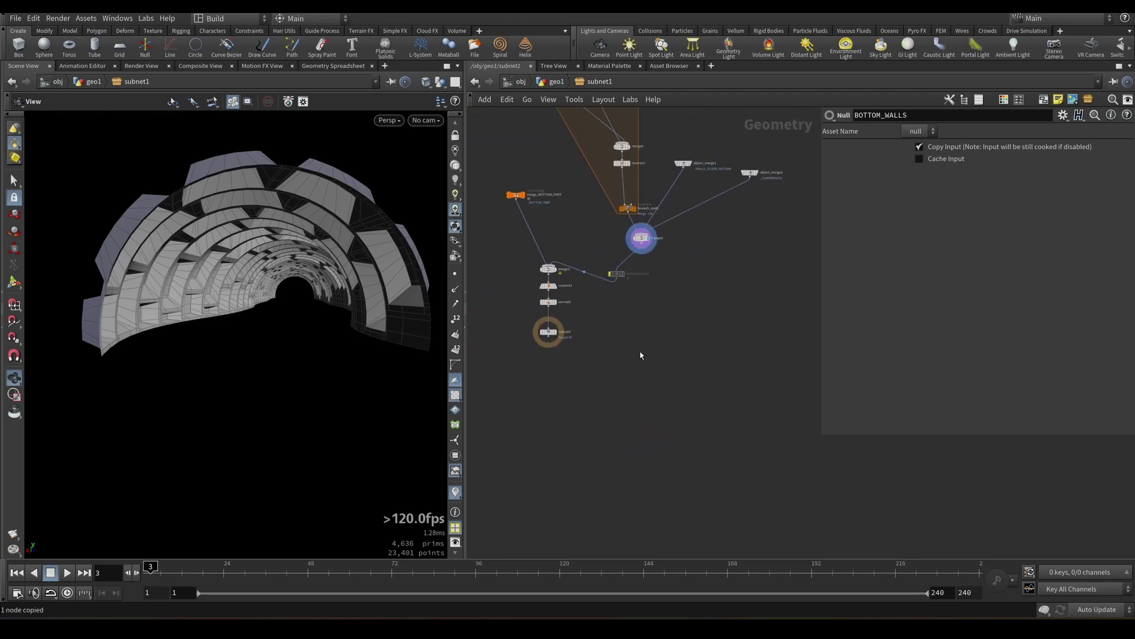
{"action": "left_click_drag", "start_coordinate": [546, 270], "coordinate": [565, 358]}
{"action": "left_click", "coordinate": [654, 304]}
{"action": "middle_click_drag", "start_coordinate": [654, 304], "coordinate": [633, 321]}
{"action": "scroll", "coordinate": [631, 316], "scroll_direction": "up", "scroll_amount": 2}
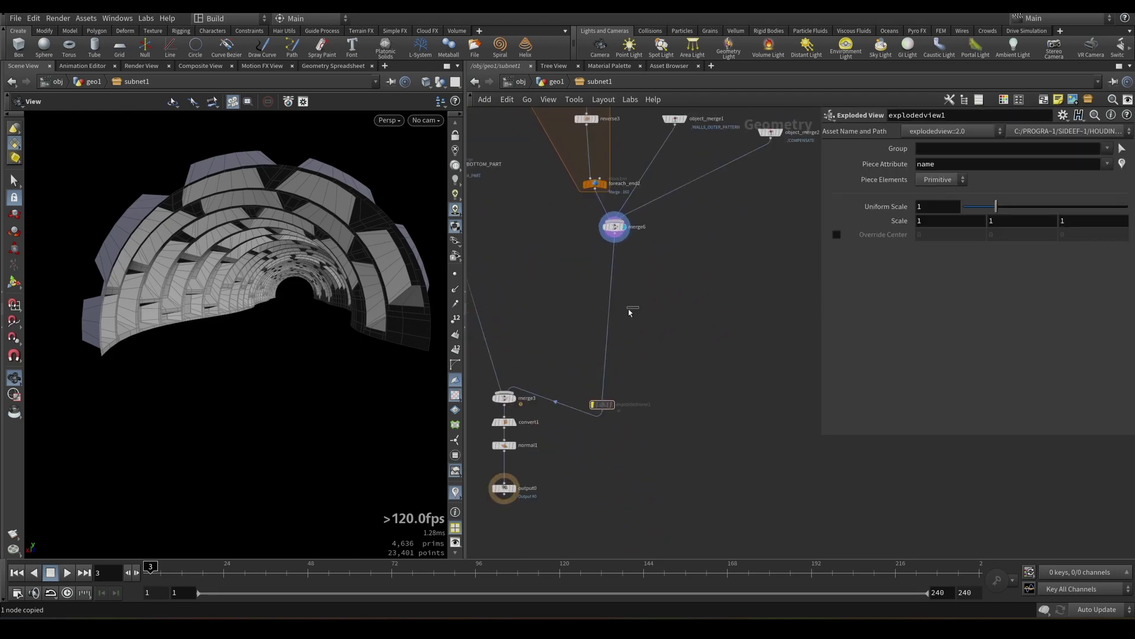
- Insert a second Merge node on the connection between merge6 and explodedview1
{"action": "left_click", "coordinate": [608, 301]}
{"action": "key", "text": "Tab"}
{"action": "type", "text": "merge"}
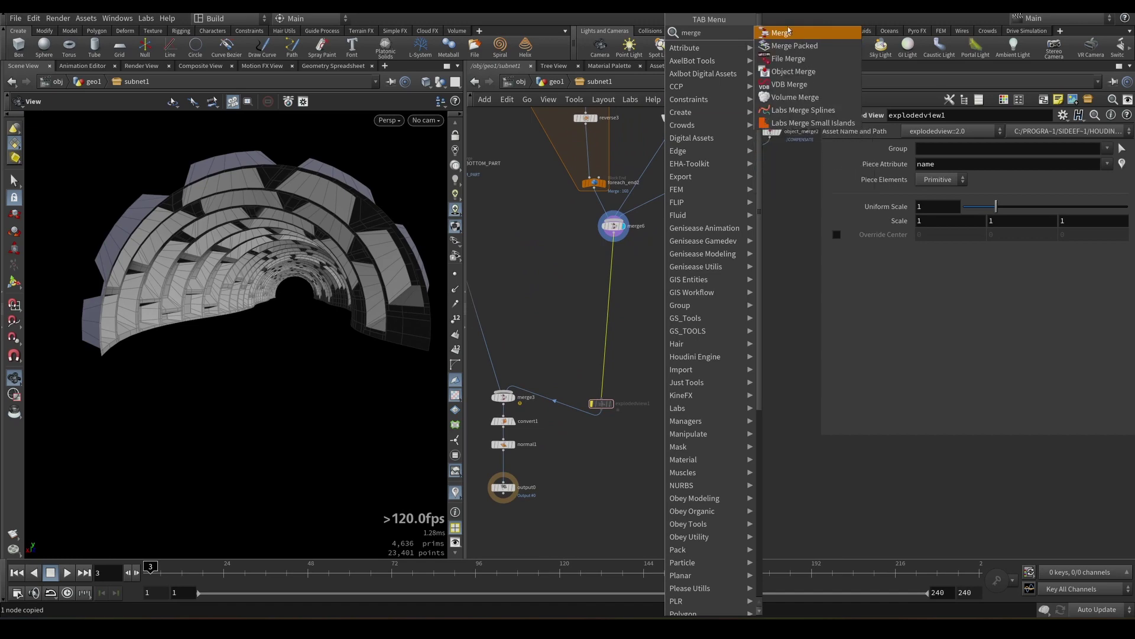
{"action": "left_click", "coordinate": [798, 45]}
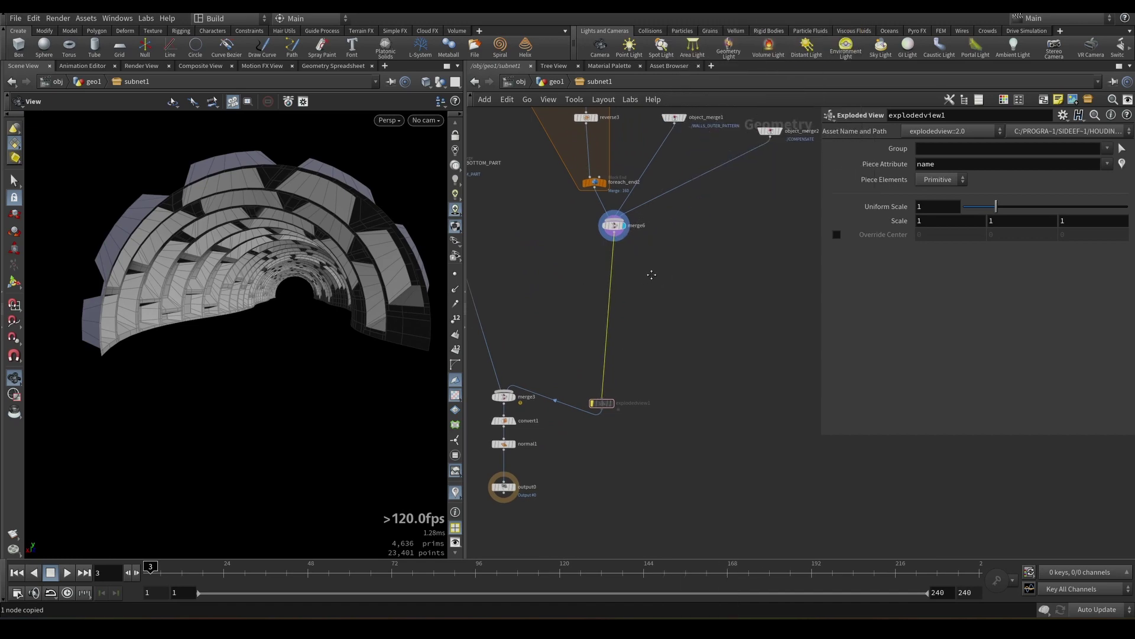
{"action": "key", "text": "Tab"}
{"action": "type", "text": "merge"}
{"action": "left_click", "coordinate": [769, 30]}
{"action": "left_click", "coordinate": [609, 293]}
{"action": "scroll", "coordinate": [665, 280], "scroll_direction": "up", "scroll_amount": 3}
- Add an Object Merge node that imports ../BOTTOM_WALLS, connect it to merge7, and display the merged result
{"action": "key", "text": "Tab"}
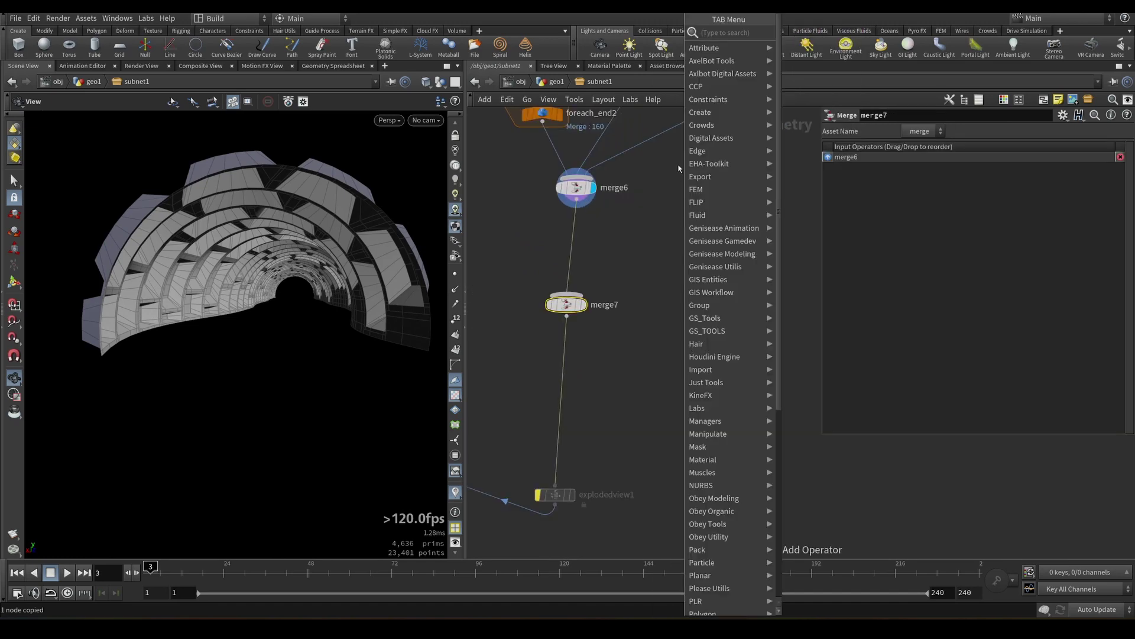
{"action": "type", "text": "objec"}
{"action": "left_click", "coordinate": [840, 32]}
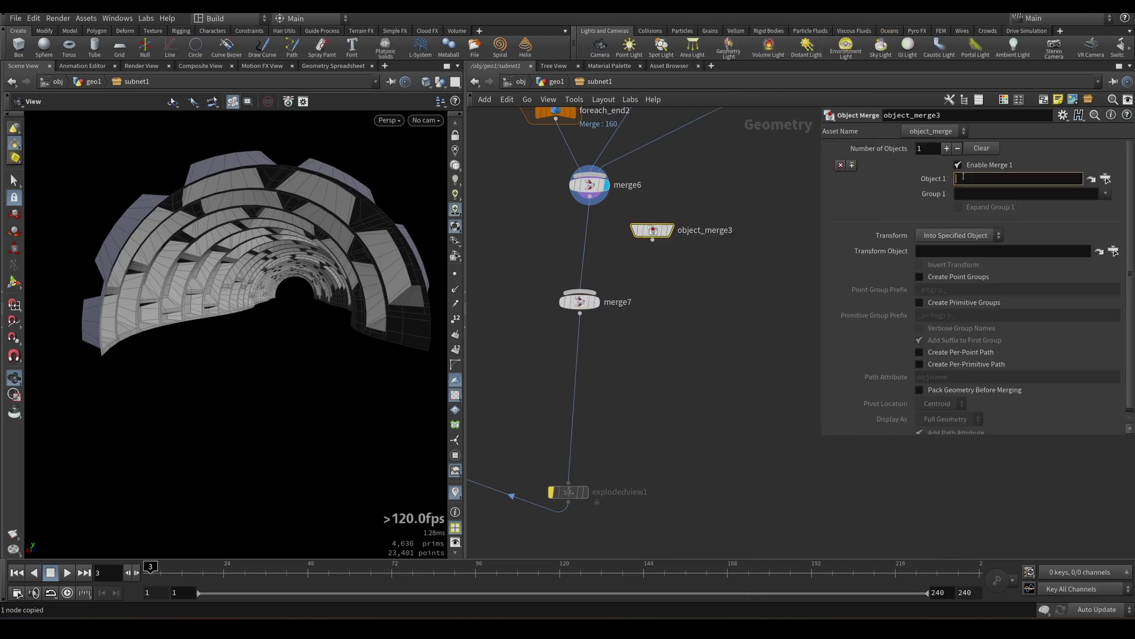
{"action": "middle_click_drag", "start_coordinate": [738, 239], "coordinate": [756, 212]}
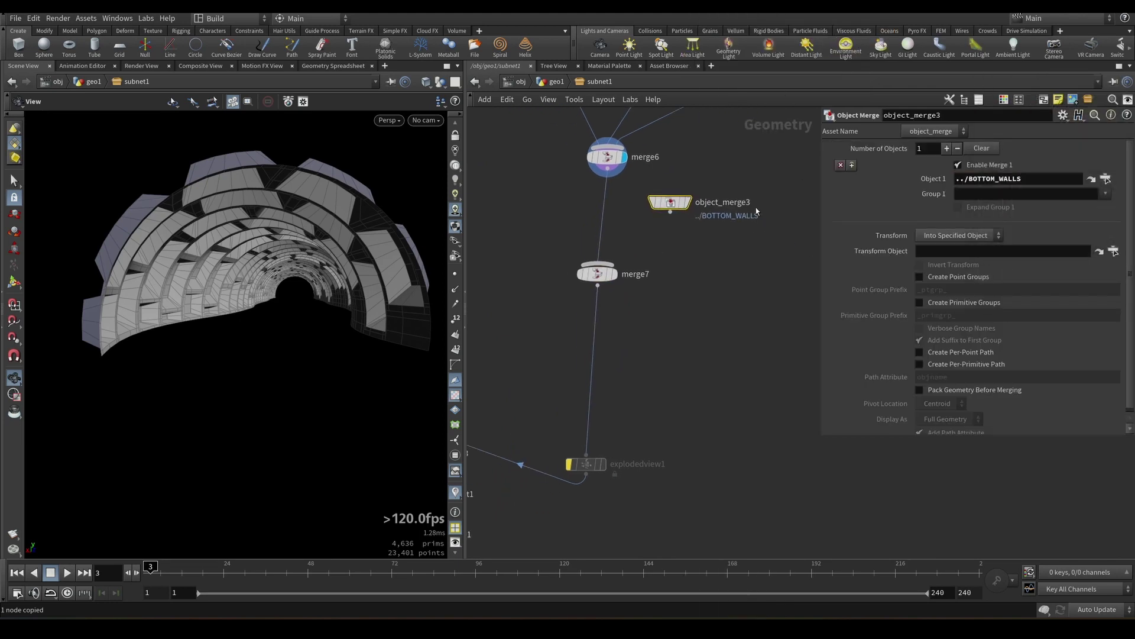
{"action": "left_click", "coordinate": [612, 274]}
{"action": "middle_click_drag", "start_coordinate": [528, 265], "coordinate": [585, 266]}
- Examine the combined top and bottom walls from inside the tunnel and save the scene
{"action": "right_click_drag", "start_coordinate": [195, 260], "coordinate": [272, 241]}
{"action": "left_click_drag", "start_coordinate": [272, 241], "coordinate": [302, 245]}
{"action": "right_click_drag", "start_coordinate": [301, 246], "coordinate": [219, 257]}
{"action": "key", "text": "ctrl+s"}
{"action": "left_click_drag", "start_coordinate": [331, 243], "coordinate": [267, 227]}
{"action": "right_click_drag", "start_coordinate": [268, 227], "coordinate": [313, 235]}
{"action": "left_click_drag", "start_coordinate": [314, 235], "coordinate": [291, 240]}
{"action": "right_click_drag", "start_coordinate": [290, 240], "coordinate": [278, 243]}
- Space carve3 and the BOTTOM_WALLS null further apart and display the carve3 output
{"action": "scroll", "coordinate": [591, 266], "scroll_direction": "down", "scroll_amount": 3}
{"action": "middle_click_drag", "start_coordinate": [532, 266], "coordinate": [692, 272]}
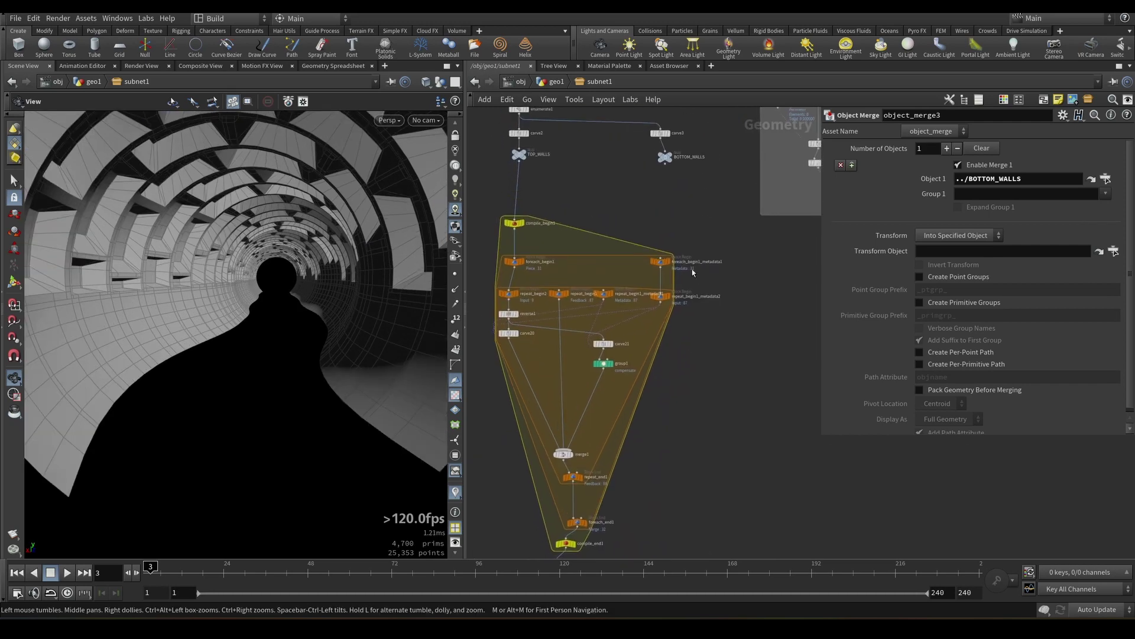
{"action": "middle_click_drag", "start_coordinate": [689, 159], "coordinate": [690, 213]}
{"action": "scroll", "coordinate": [689, 213], "scroll_direction": "up", "scroll_amount": 3}
{"action": "left_click_drag", "start_coordinate": [651, 220], "coordinate": [651, 298]}
{"action": "middle_click_drag", "start_coordinate": [638, 177], "coordinate": [650, 240]}
{"action": "left_click_drag", "start_coordinate": [651, 240], "coordinate": [656, 198]}
{"action": "left_click", "coordinate": [669, 199]}
{"action": "scroll", "coordinate": [729, 244], "scroll_direction": "down", "scroll_amount": 1}
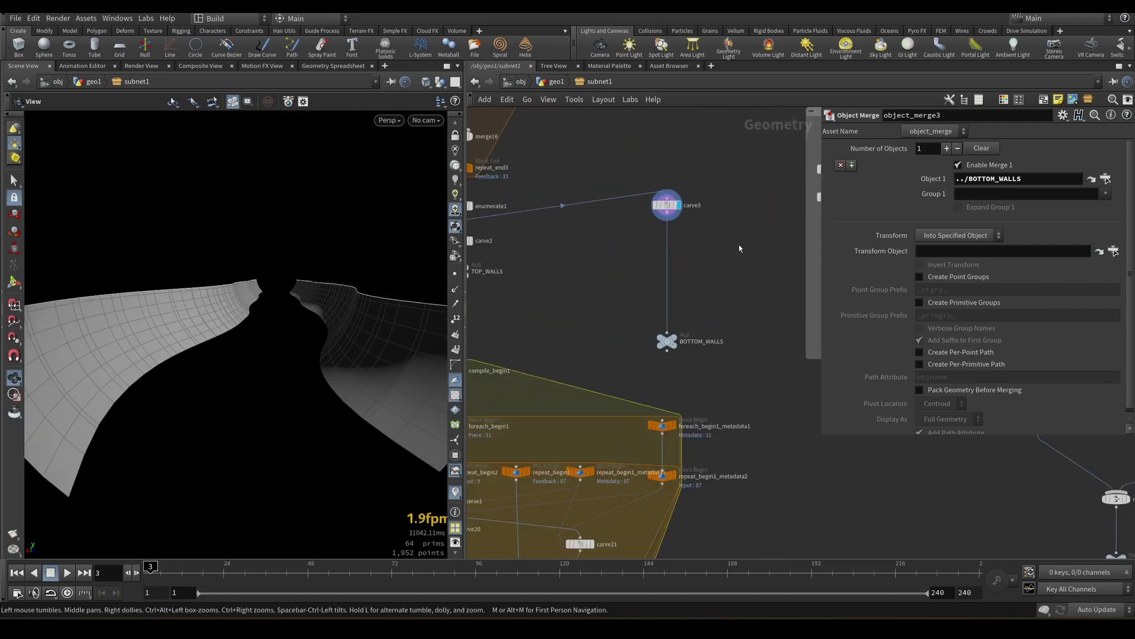
- Insert a Normal node that adds normals to Points between carve3 and BOTTOM_WALLS, and display it
{"action": "middle_click_drag", "start_coordinate": [694, 258], "coordinate": [715, 215]}
{"action": "scroll", "coordinate": [715, 215], "scroll_direction": "up", "scroll_amount": 1}
{"action": "key", "text": "Tab"}
{"action": "type", "text": "norm"}
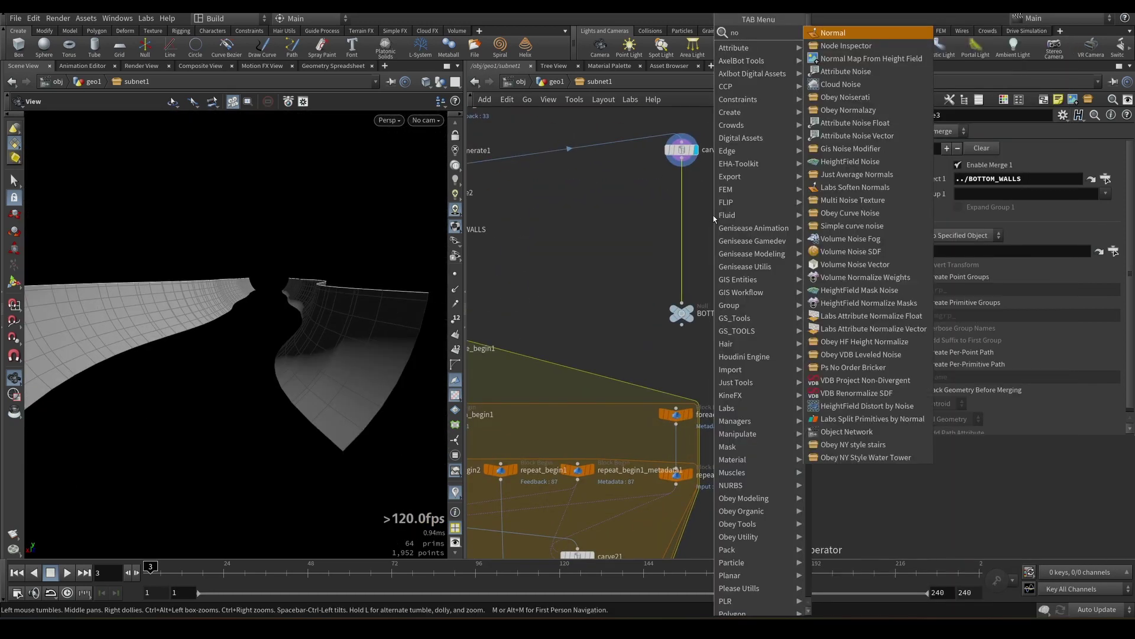
{"action": "key", "text": "Return"}
{"action": "left_click", "coordinate": [707, 226]}
{"action": "scroll", "coordinate": [789, 149], "scroll_direction": "up", "scroll_amount": 1}
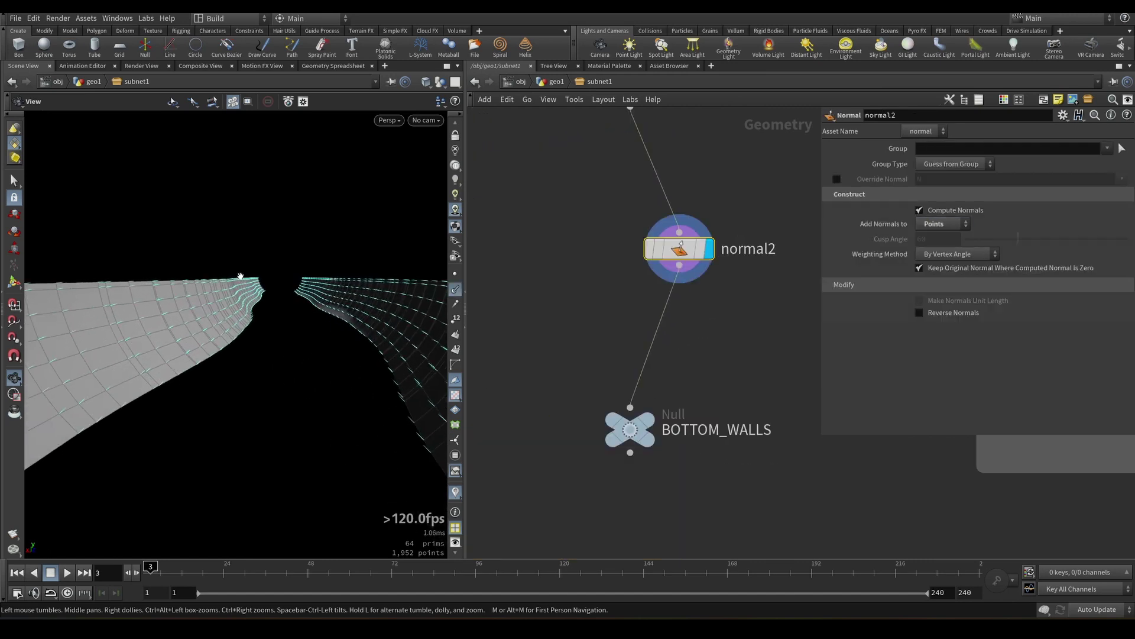
- Insert an Attribute Wrangle below normal2 with the expression @N.y = 0; and display its output
{"action": "left_click_drag", "start_coordinate": [243, 279], "coordinate": [223, 265]}
{"action": "middle_click_drag", "start_coordinate": [707, 312], "coordinate": [692, 330]}
{"action": "left_click", "coordinate": [657, 323]}
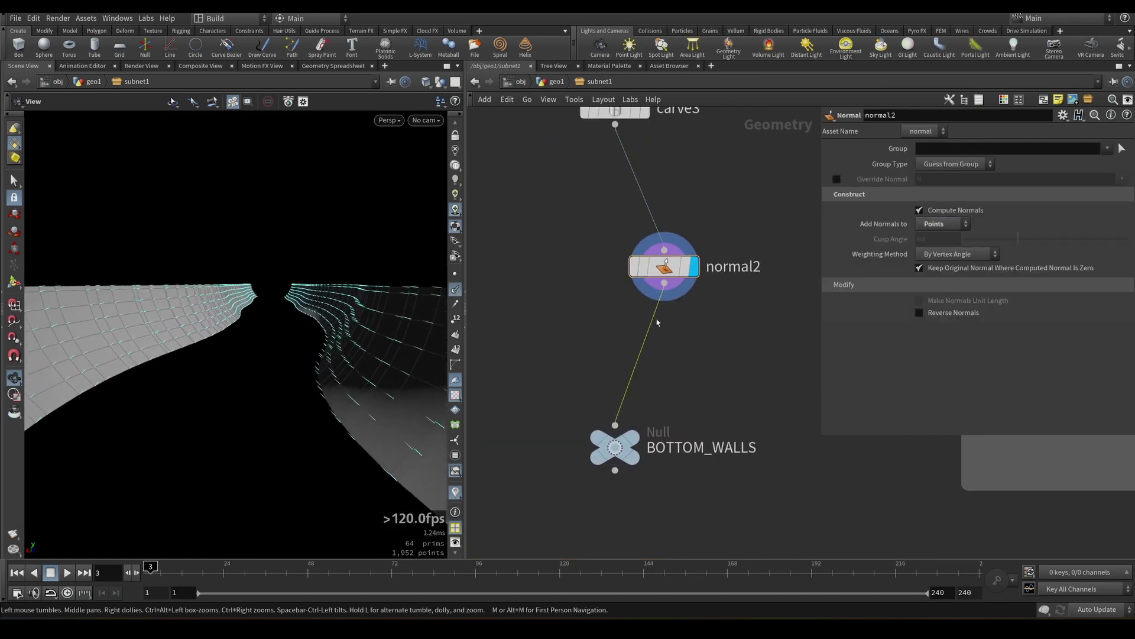
{"action": "key", "text": "Tab"}
{"action": "type", "text": "aw"}
{"action": "key", "text": "Return"}
{"action": "left_click", "coordinate": [669, 337]}
{"action": "scroll", "coordinate": [711, 314], "scroll_direction": "up", "scroll_amount": 2}
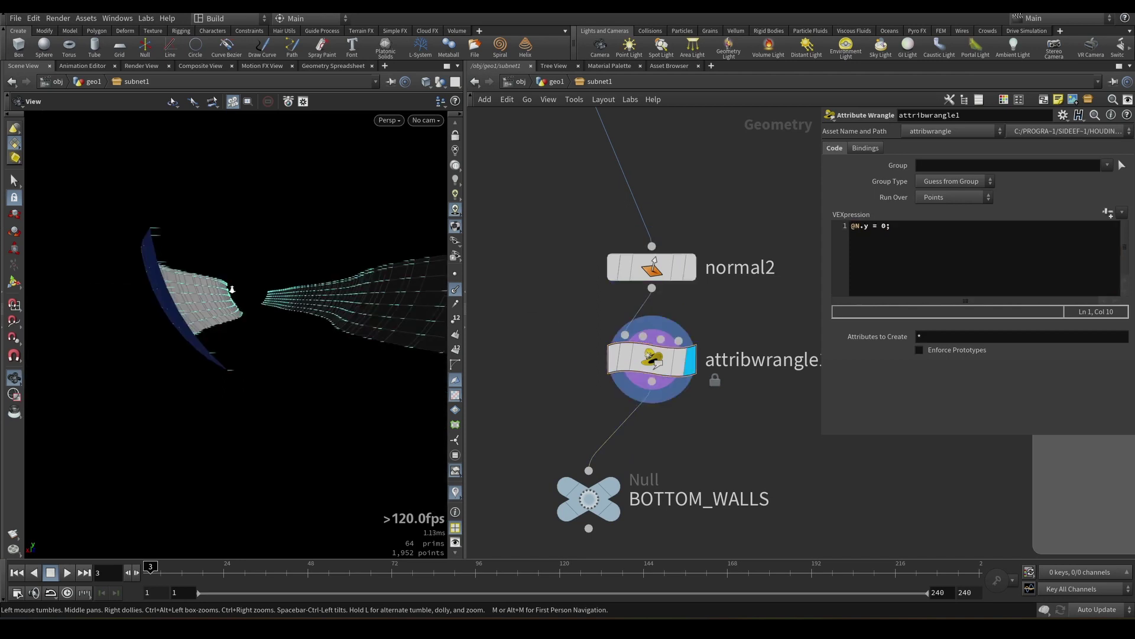
- Check the flattened normals along the walls and add a second code line in attribwrangle1 that reassigns @N
{"action": "left_click_drag", "start_coordinate": [230, 288], "coordinate": [248, 296]}
{"action": "middle_click_drag", "start_coordinate": [787, 294], "coordinate": [813, 257]}
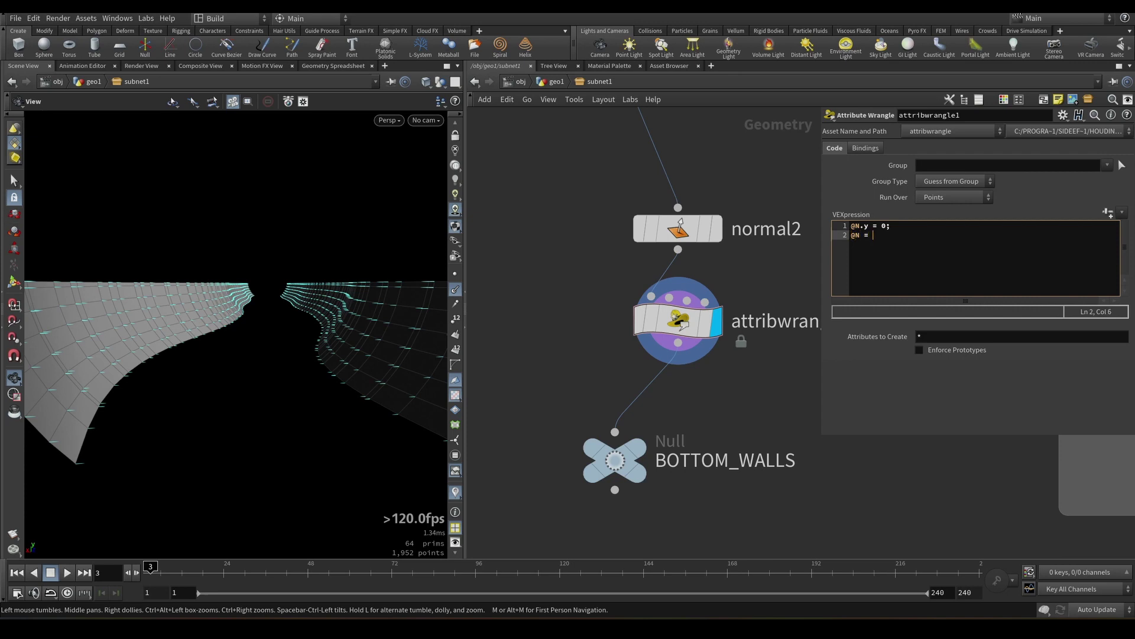
{"action": "type", "text": "r,"}
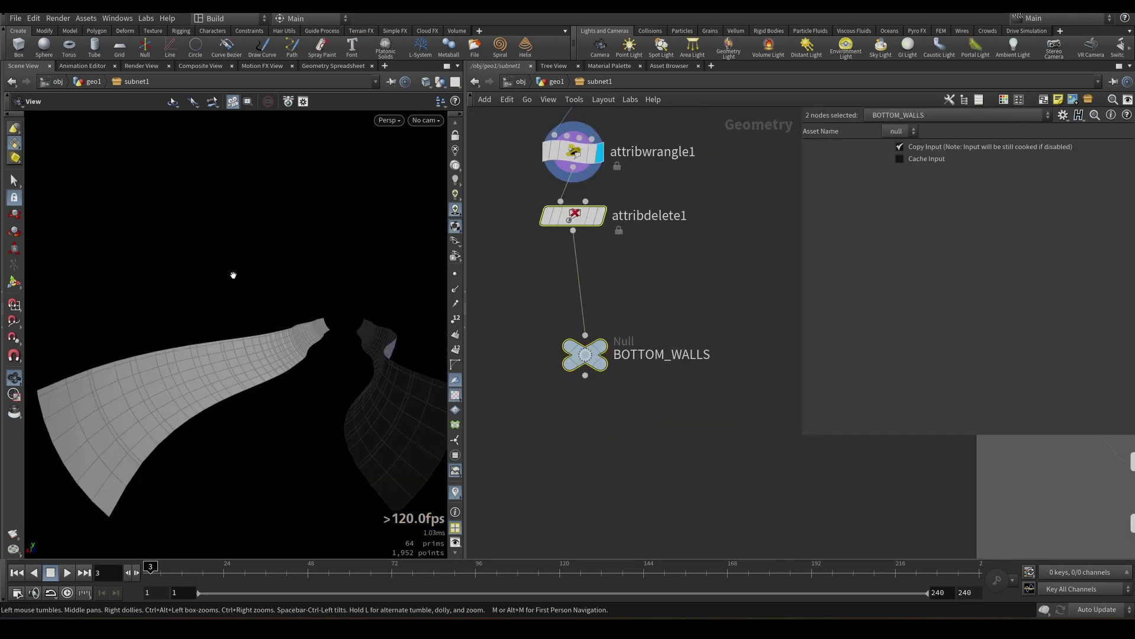
- Move attribdelete1 and BOTTOM_WALLS further below attribwrangle1, inspect the wall surfaces, and display the wrangle's output
{"action": "left_click_drag", "start_coordinate": [334, 289], "coordinate": [351, 277]}
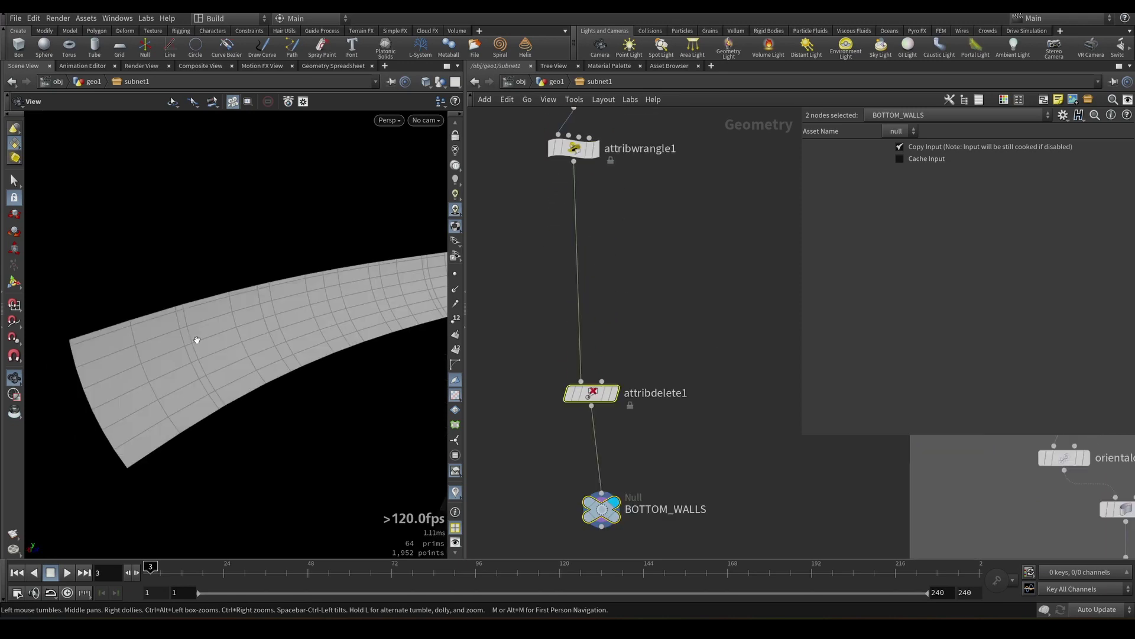
{"action": "left_click_drag", "start_coordinate": [197, 340], "coordinate": [232, 349]}
{"action": "left_click_drag", "start_coordinate": [117, 364], "coordinate": [331, 354]}
{"action": "scroll", "coordinate": [587, 226], "scroll_direction": "up", "scroll_amount": 2}
{"action": "left_click", "coordinate": [587, 226]}
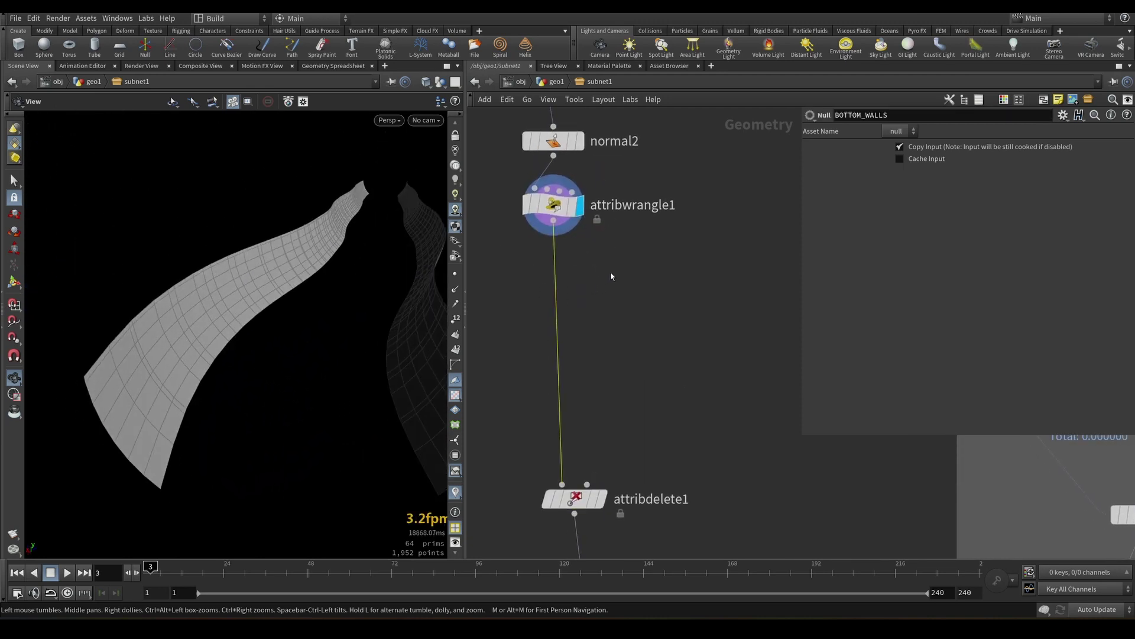
- Insert a PolyExtrude node below attribwrangle1 with extrusion mode Point Normal using the Existing normals
{"action": "key", "text": "Tab"}
{"action": "type", "text": "polyex"}
{"action": "key", "text": "Return"}
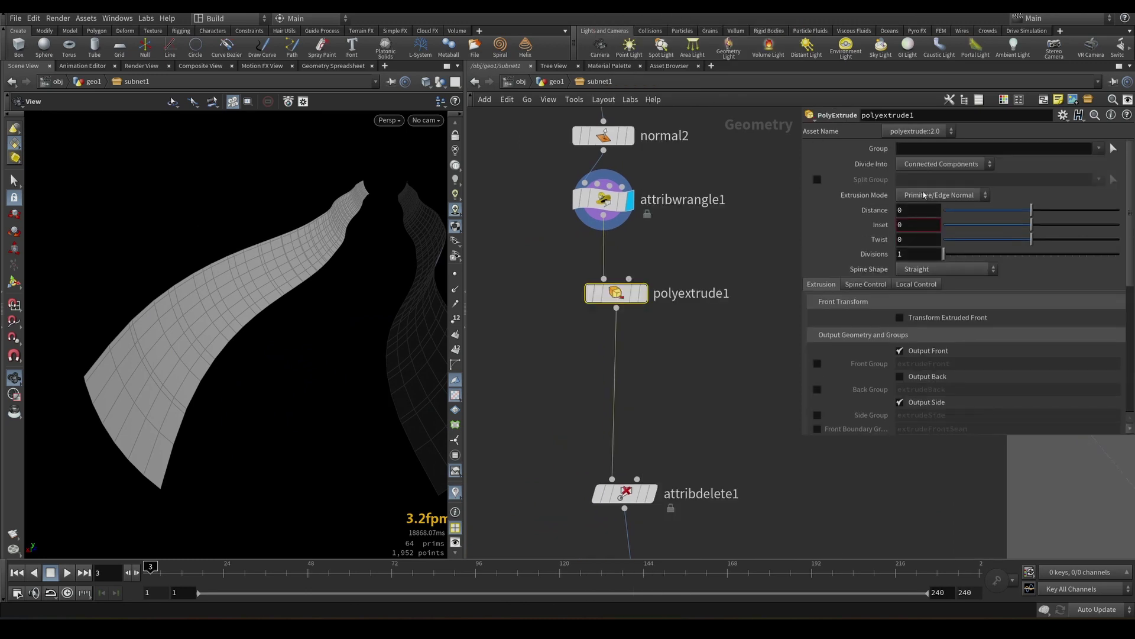
{"action": "left_click", "coordinate": [925, 194]}
{"action": "left_click", "coordinate": [950, 221]}
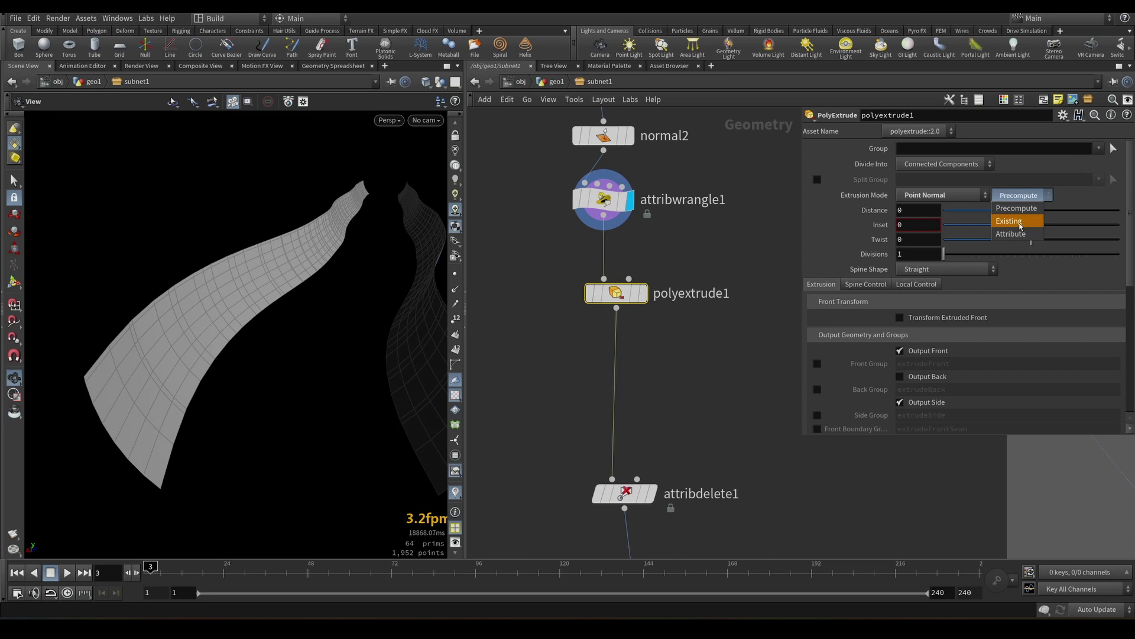
{"action": "left_click", "coordinate": [1020, 224]}
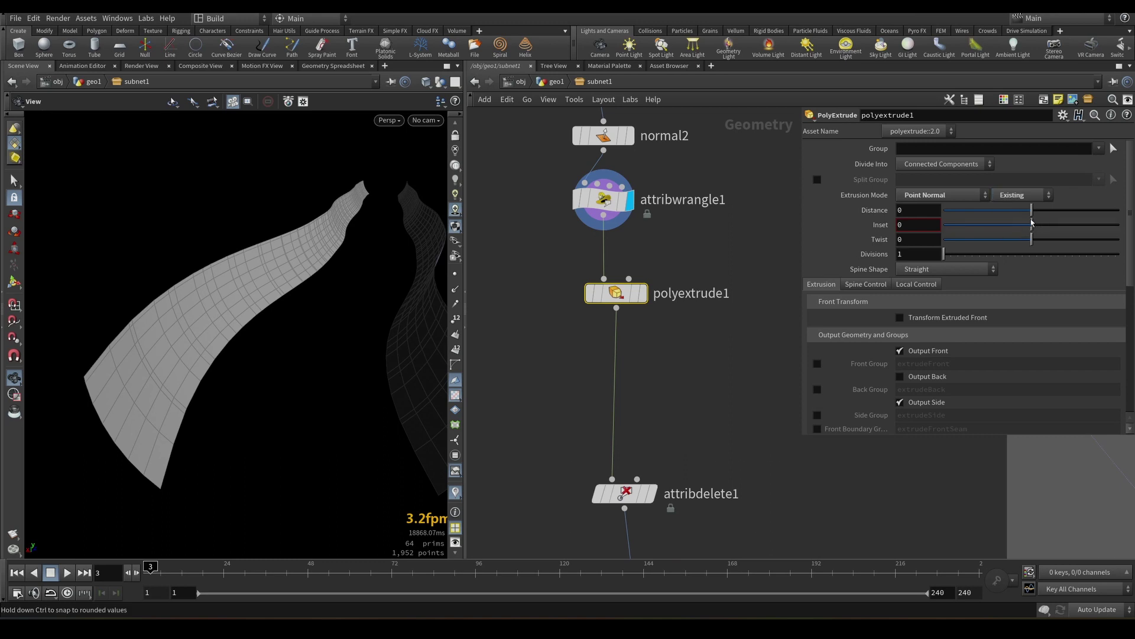
- Set the extrusion distance to -0.165, display polyextrude1, and readjust the distance against the bottom wall preview
{"action": "left_click_drag", "start_coordinate": [1032, 214], "coordinate": [1018, 211]}
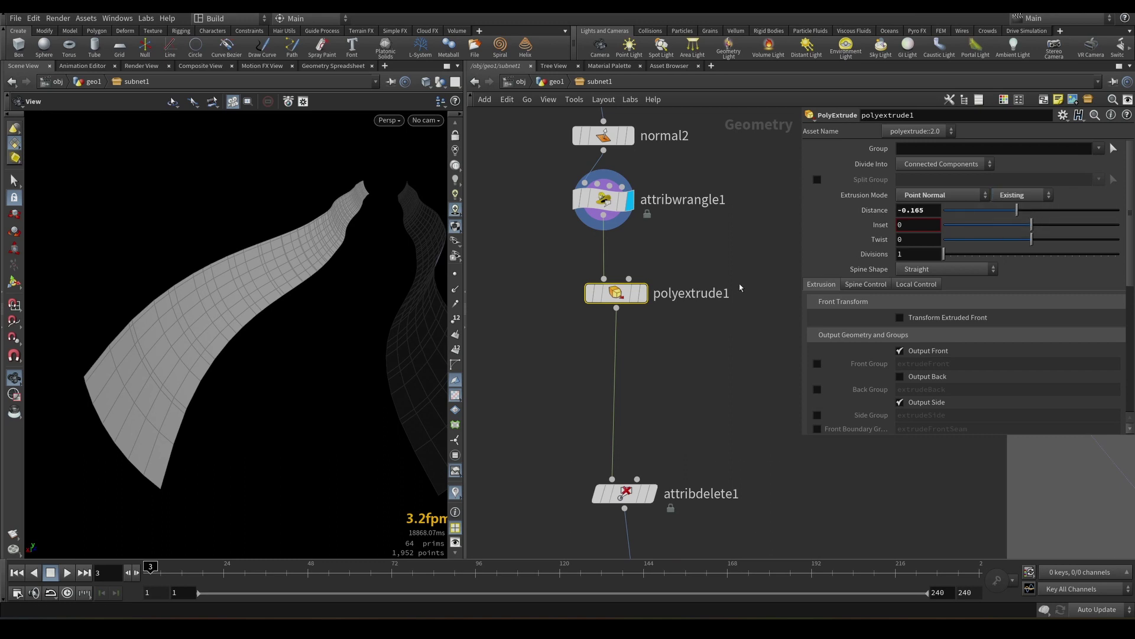
{"action": "left_click", "coordinate": [642, 292]}
{"action": "left_click_drag", "start_coordinate": [1018, 218], "coordinate": [1068, 222]}
{"action": "scroll", "coordinate": [903, 223], "scroll_direction": "down", "scroll_amount": 5}
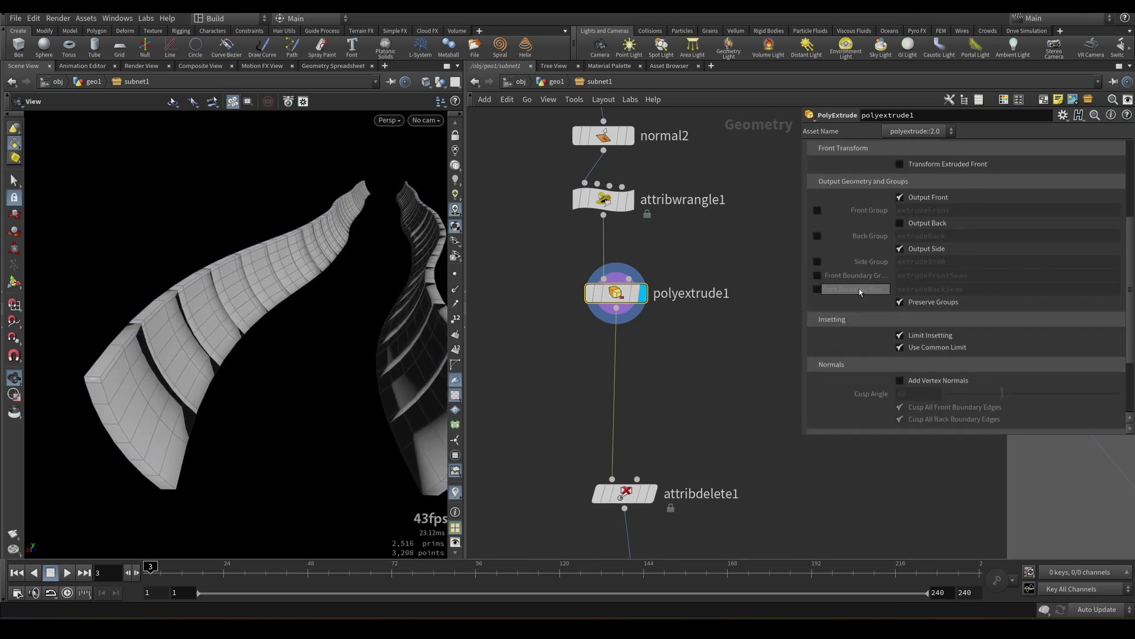
- Turn on Output Back for polyextrude1 and inspect the closed bottom wall segments
{"action": "left_click", "coordinate": [900, 195]}
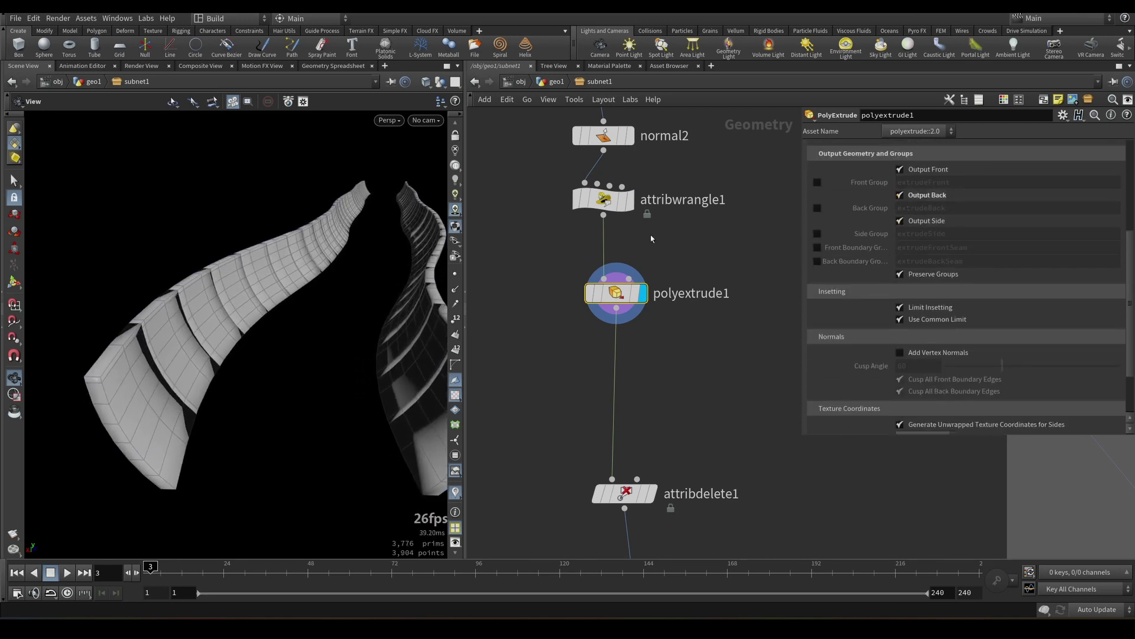
{"action": "middle_click_drag", "start_coordinate": [687, 234], "coordinate": [692, 380]}
{"action": "scroll", "coordinate": [692, 380], "scroll_direction": "down", "scroll_amount": 4}
{"action": "scroll", "coordinate": [677, 304], "scroll_direction": "up", "scroll_amount": 4}
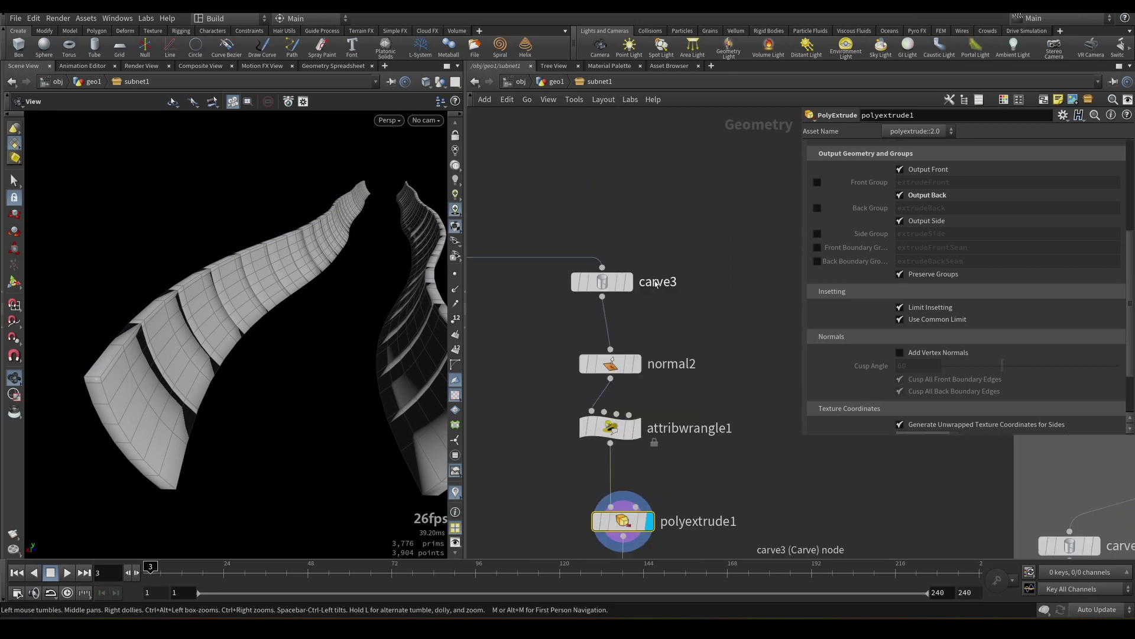
{"action": "middle_click_drag", "start_coordinate": [661, 199], "coordinate": [692, 176]}
{"action": "left_click_drag", "start_coordinate": [430, 193], "coordinate": [288, 220]}
{"action": "scroll", "coordinate": [597, 388], "scroll_direction": "down", "scroll_amount": 5}
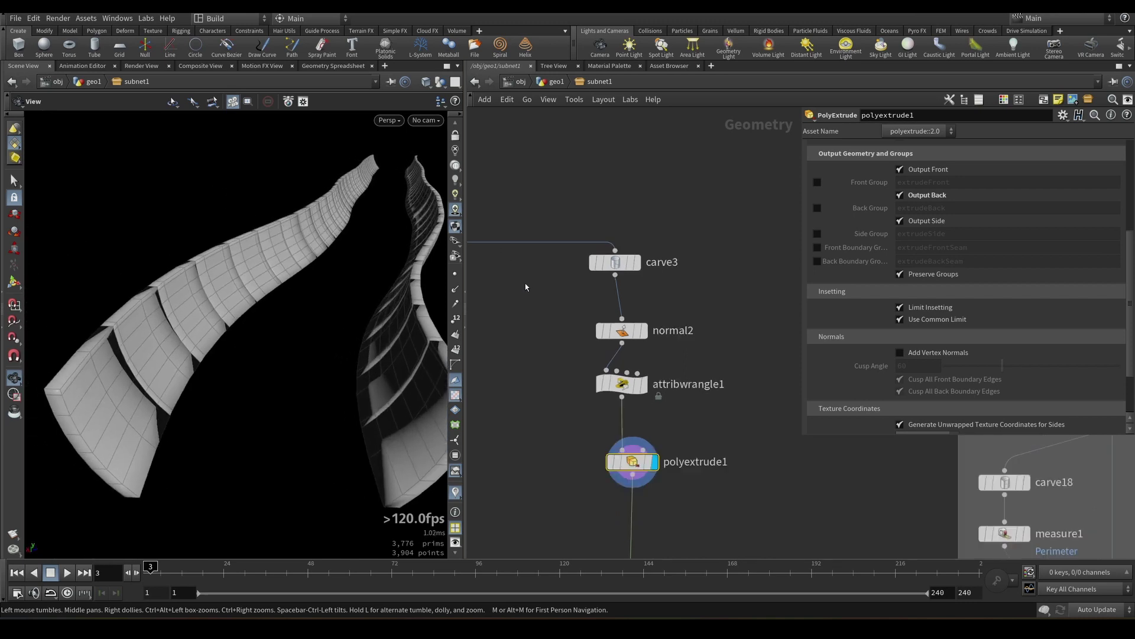
- Make room below carve3 by lowering and aligning the bottom wall nodes, and insert a Carve node before normal2
{"action": "left_click", "coordinate": [618, 389]}
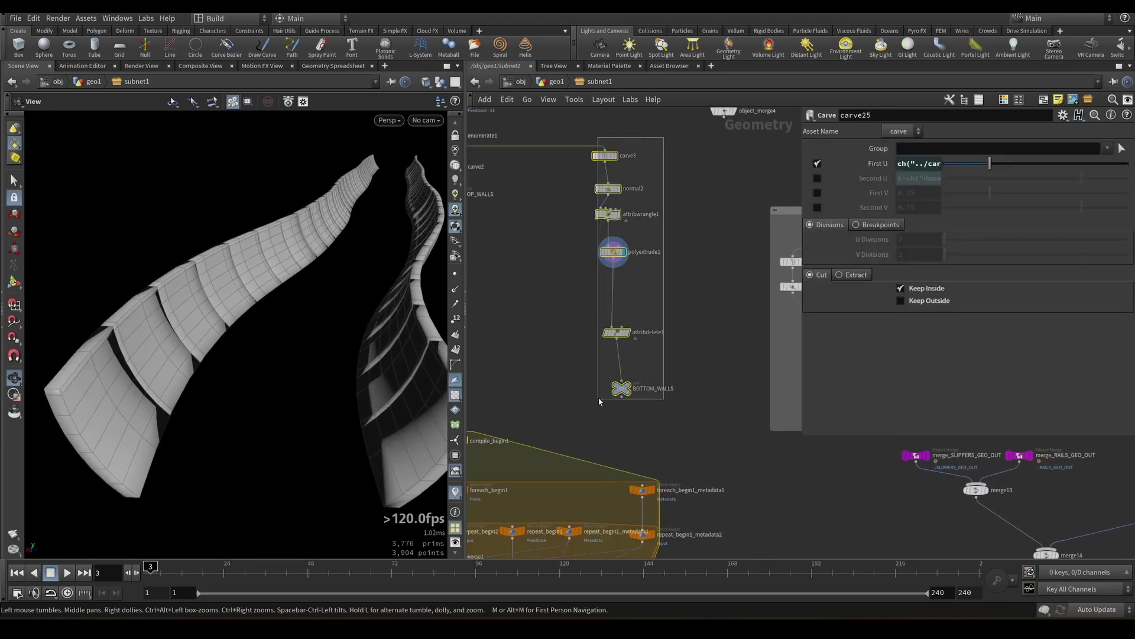
{"action": "scroll", "coordinate": [626, 277], "scroll_direction": "up", "scroll_amount": 5}
{"action": "scroll", "coordinate": [644, 257], "scroll_direction": "down", "scroll_amount": 5}
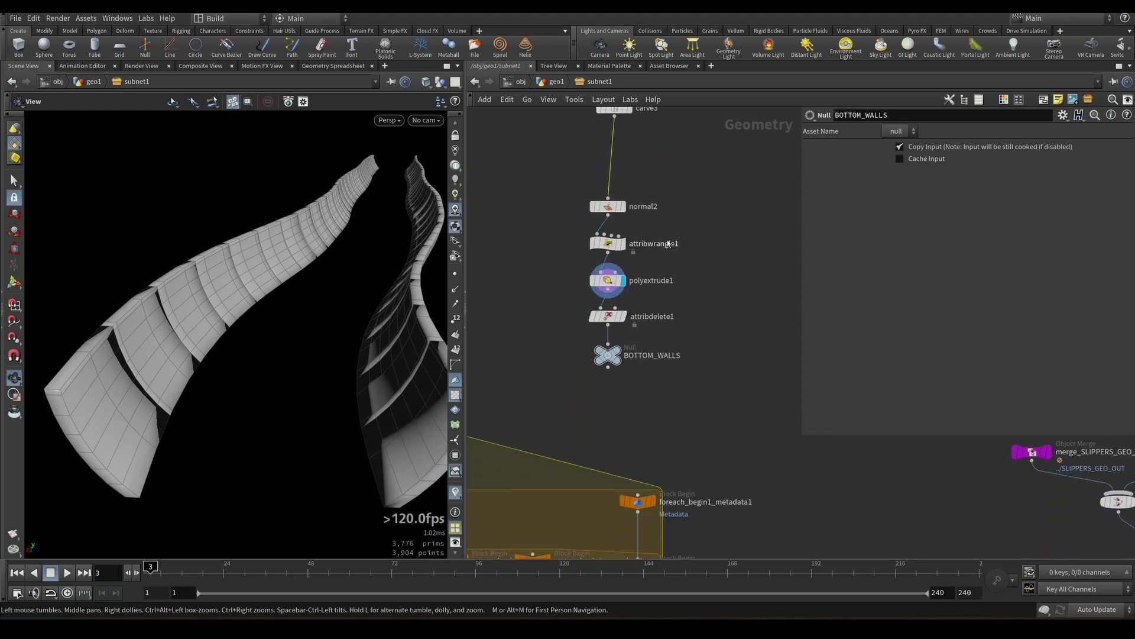
{"action": "scroll", "coordinate": [667, 240], "scroll_direction": "up", "scroll_amount": 5}
{"action": "key", "text": "Tab"}
{"action": "type", "text": "carv"}
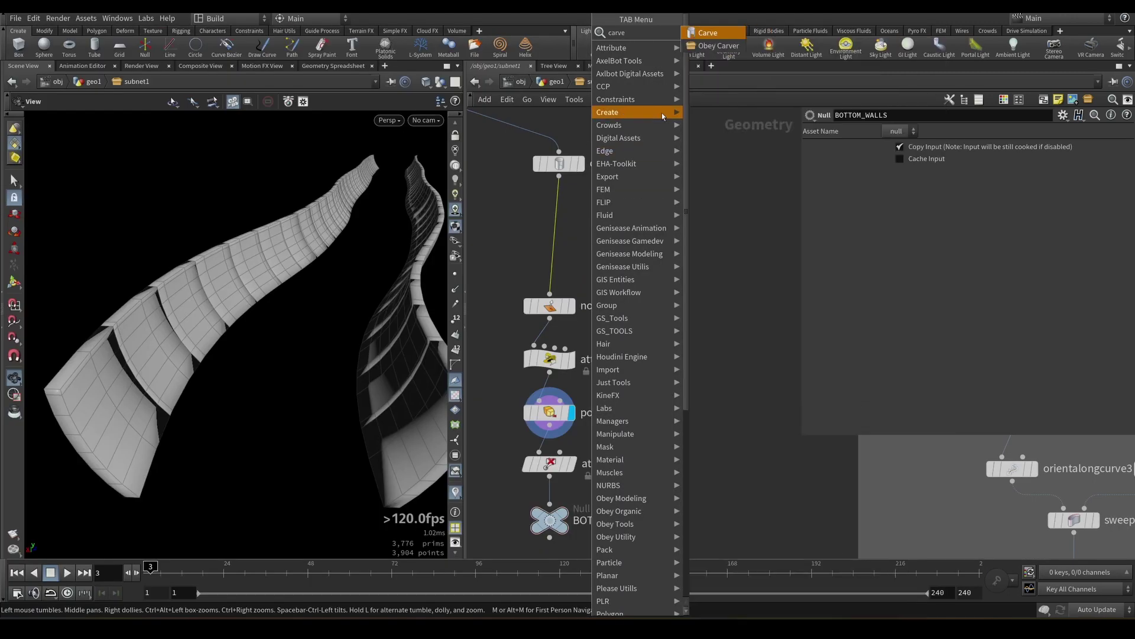
{"action": "left_click", "coordinate": [708, 33]}
- Carve the walls only in V with First V 0.022 and Second V 0.988, and display BOTTOM_WALLS
{"action": "left_click_drag", "start_coordinate": [954, 197], "coordinate": [950, 197]}
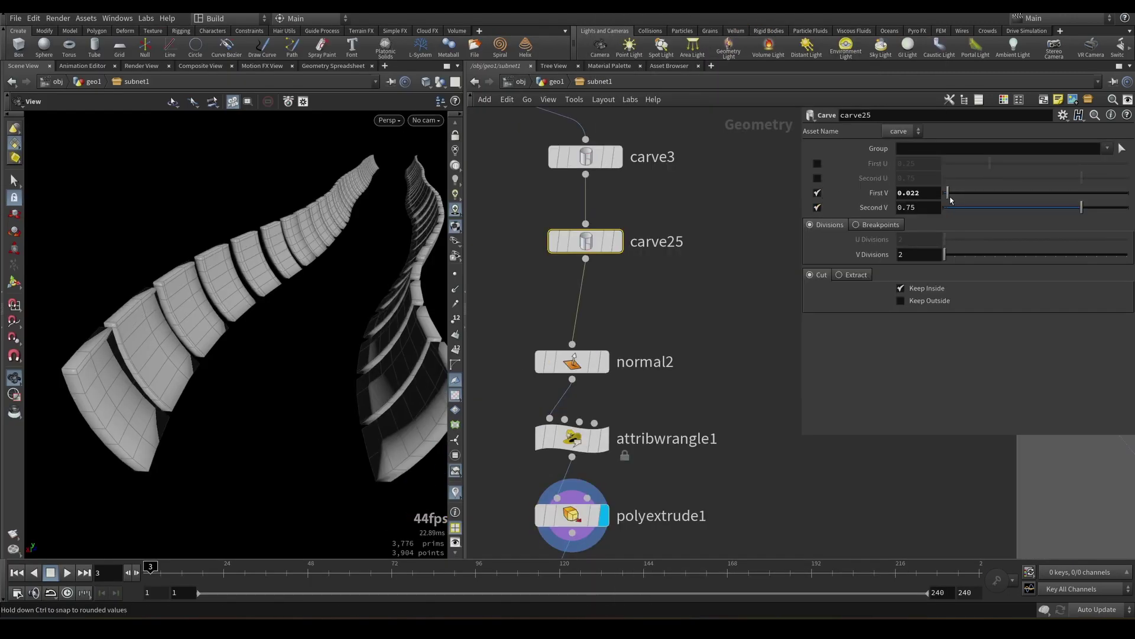
{"action": "left_click_drag", "start_coordinate": [1090, 211], "coordinate": [1126, 214]}
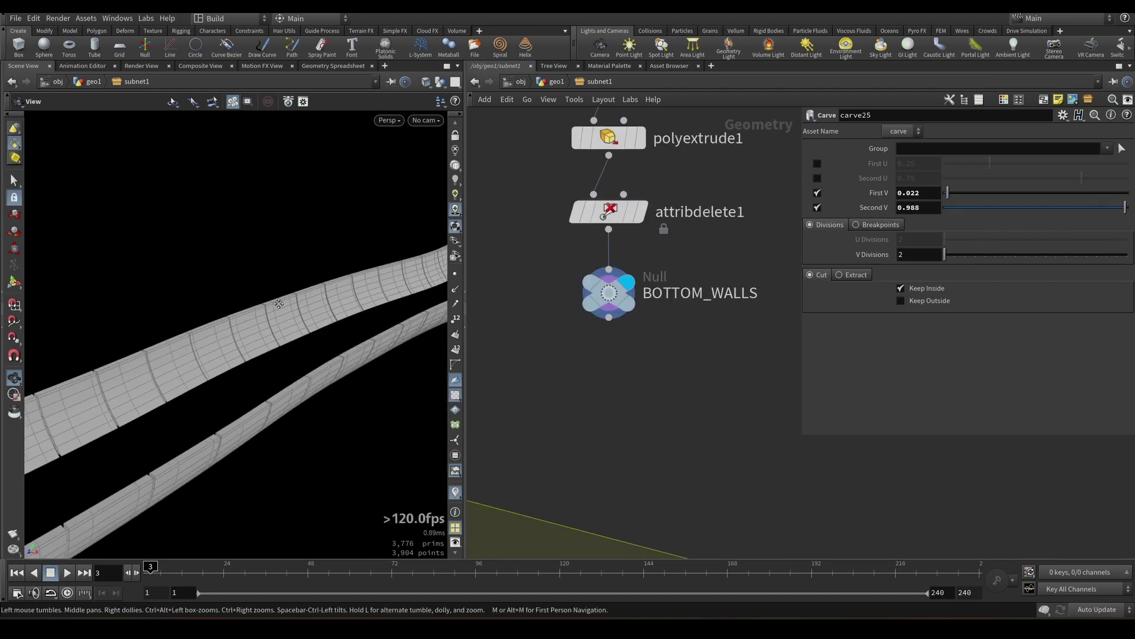
{"action": "left_click_drag", "start_coordinate": [266, 308], "coordinate": [346, 278]}
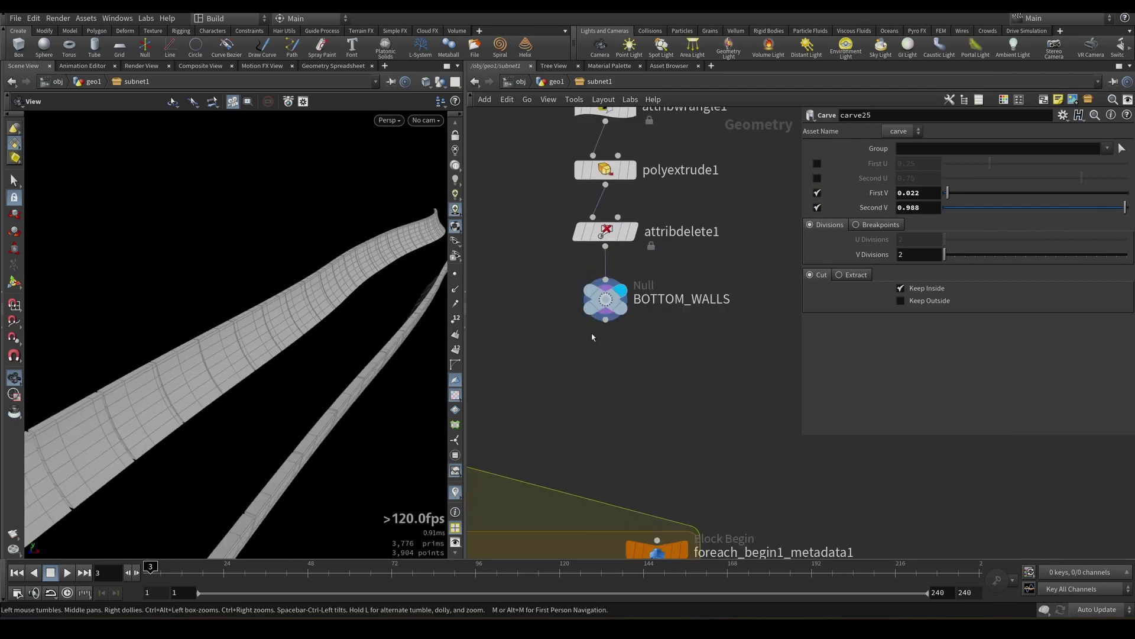
- Save the scene file with the carved bottom walls
{"action": "middle_click_drag", "start_coordinate": [592, 337], "coordinate": [647, 124]}
{"action": "scroll", "coordinate": [647, 124], "scroll_direction": "down", "scroll_amount": 10}
{"action": "scroll", "coordinate": [679, 202], "scroll_direction": "up", "scroll_amount": 2}
{"action": "key", "text": "ctrl+s"}
{"action": "middle_click_drag", "start_coordinate": [688, 216], "coordinate": [708, 156]}
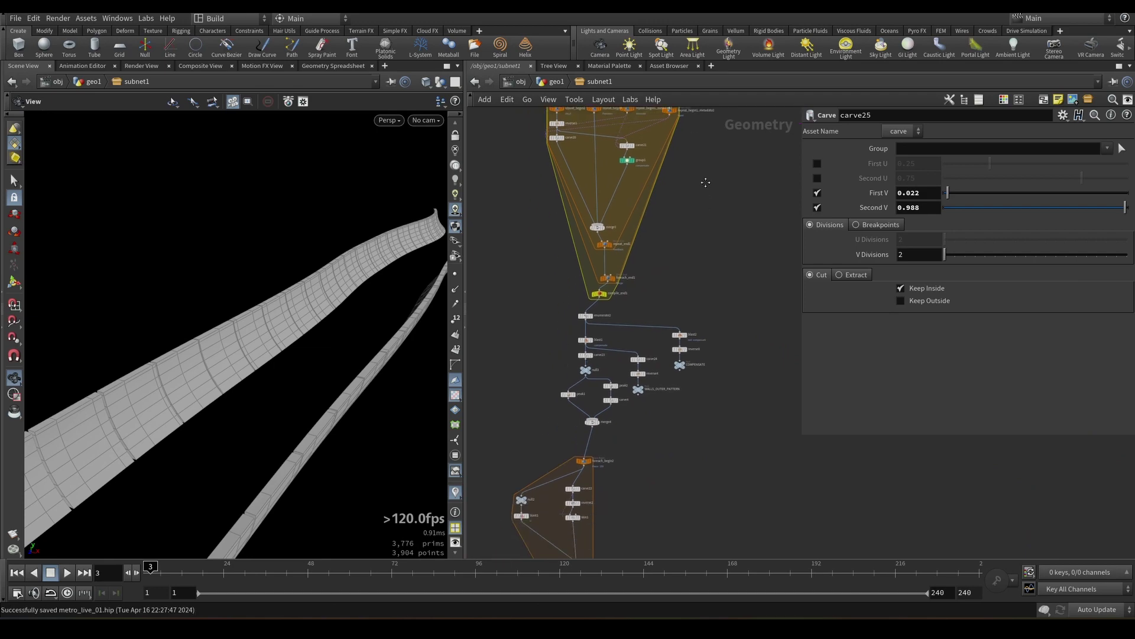
- Display merge6 and examine the raised panels, their bevelled edges and the joints between them up close
{"action": "scroll", "coordinate": [739, 307], "scroll_direction": "down", "scroll_amount": 4}
{"action": "middle_click_drag", "start_coordinate": [740, 307], "coordinate": [737, 130]}
{"action": "scroll", "coordinate": [662, 255], "scroll_direction": "up", "scroll_amount": 7}
{"action": "left_click", "coordinate": [621, 404]}
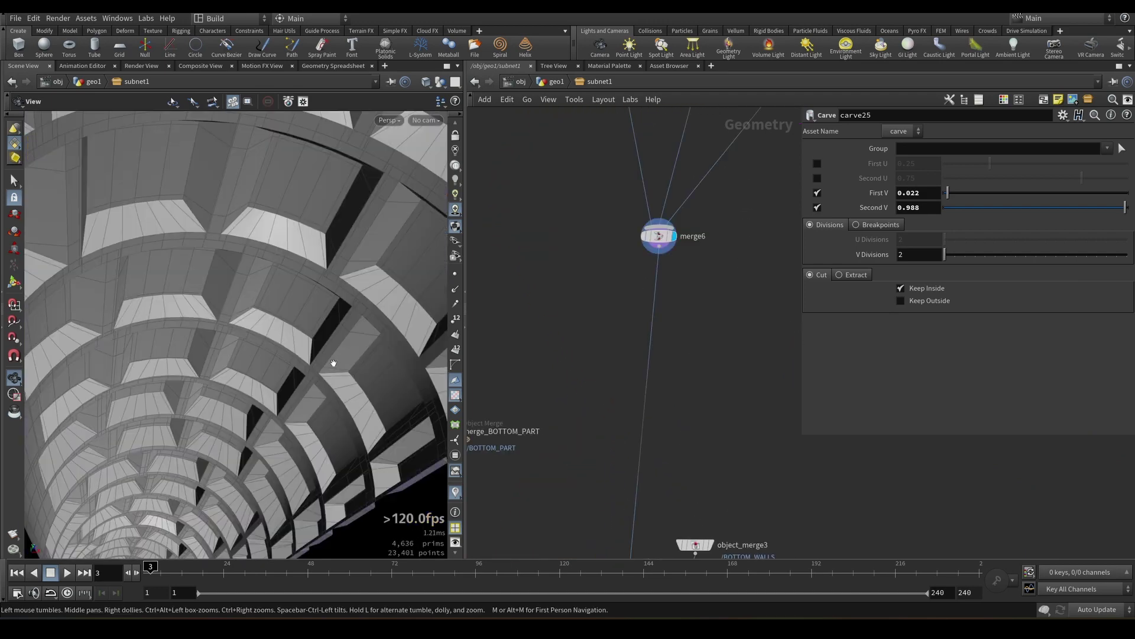
{"action": "left_click_drag", "start_coordinate": [330, 355], "coordinate": [441, 314]}
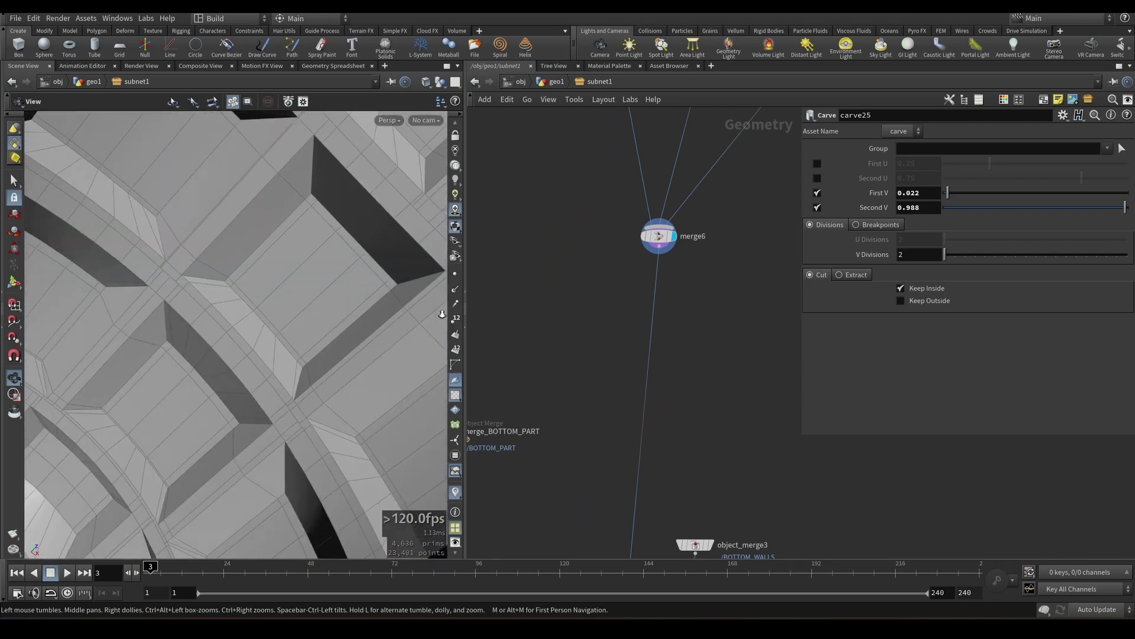
{"action": "middle_click_drag", "start_coordinate": [303, 320], "coordinate": [319, 384]}
{"action": "scroll", "coordinate": [558, 361], "scroll_direction": "down", "scroll_amount": 6}
{"action": "middle_click_drag", "start_coordinate": [576, 380], "coordinate": [599, 432]}
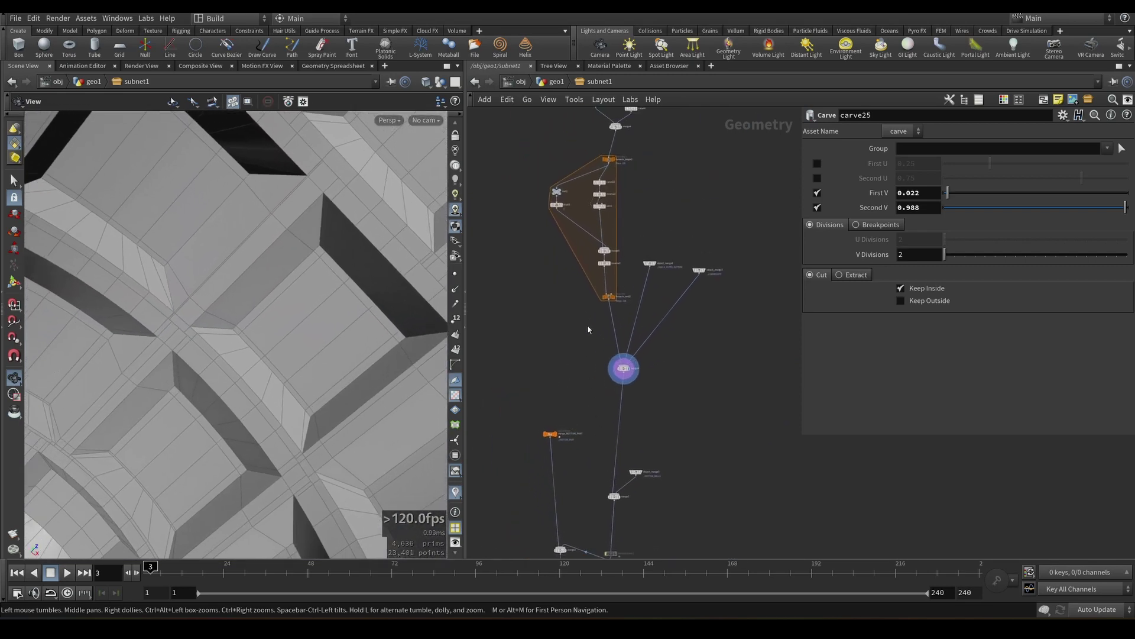
{"action": "right_click_drag", "start_coordinate": [278, 342], "coordinate": [361, 330]}
{"action": "middle_click_drag", "start_coordinate": [360, 330], "coordinate": [322, 340]}
{"action": "left_click_drag", "start_coordinate": [322, 339], "coordinate": [323, 309]}
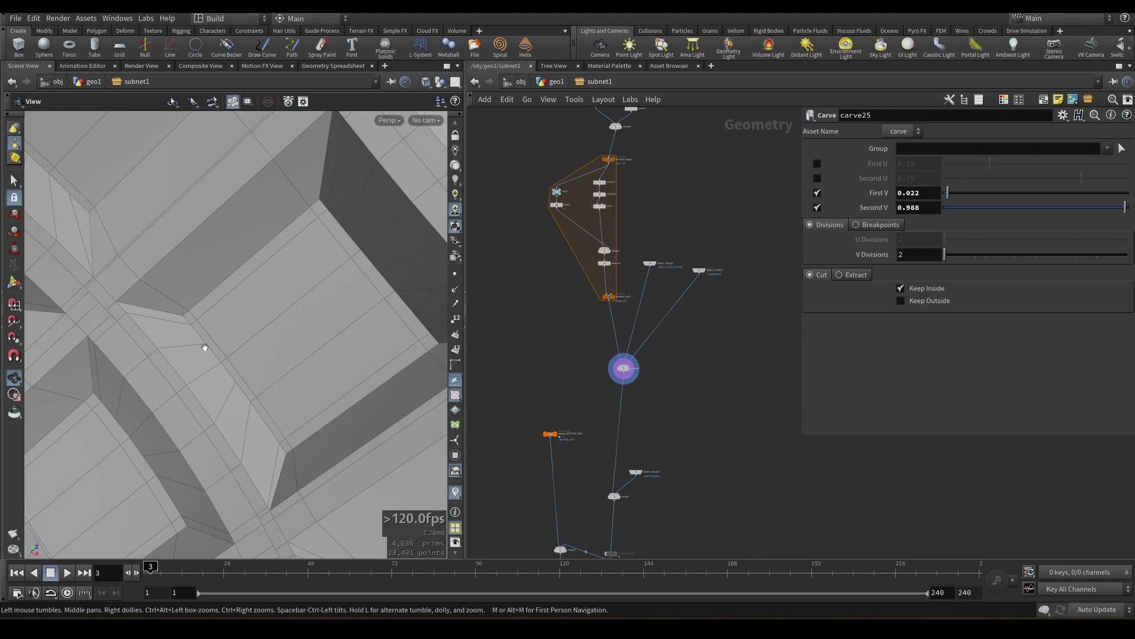
- Compare the wall panel outputs of peak1, null3 and carve4 above merge4
{"action": "middle_click_drag", "start_coordinate": [691, 176], "coordinate": [669, 379]}
{"action": "scroll", "coordinate": [607, 272], "scroll_direction": "up", "scroll_amount": 5}
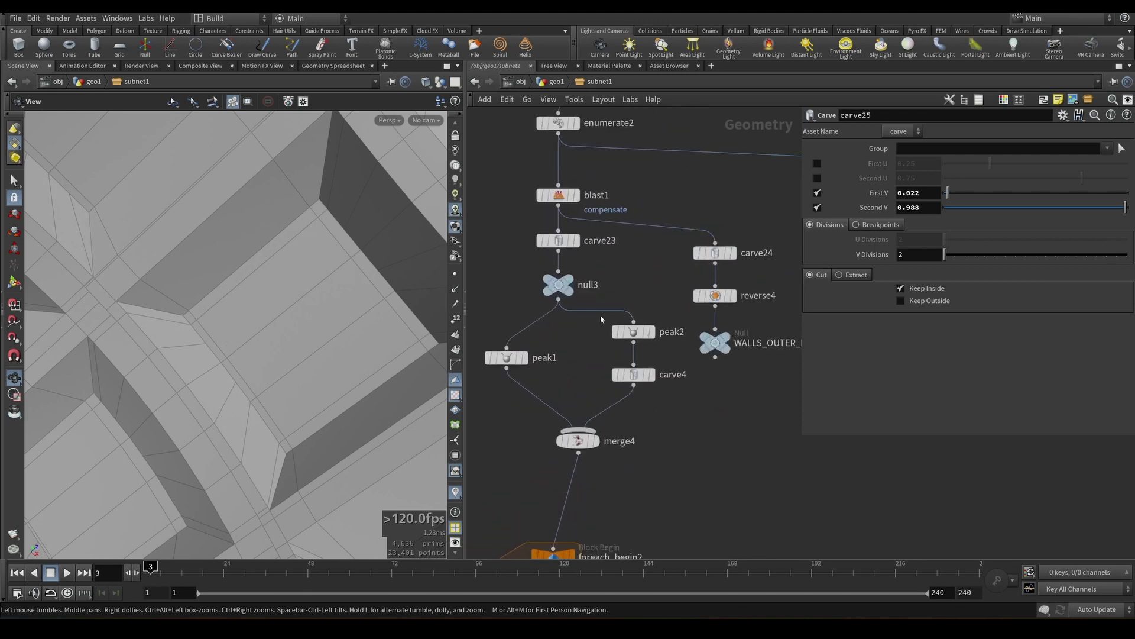
{"action": "middle_click_drag", "start_coordinate": [574, 334], "coordinate": [599, 290]}
{"action": "scroll", "coordinate": [578, 305], "scroll_direction": "up", "scroll_amount": 2}
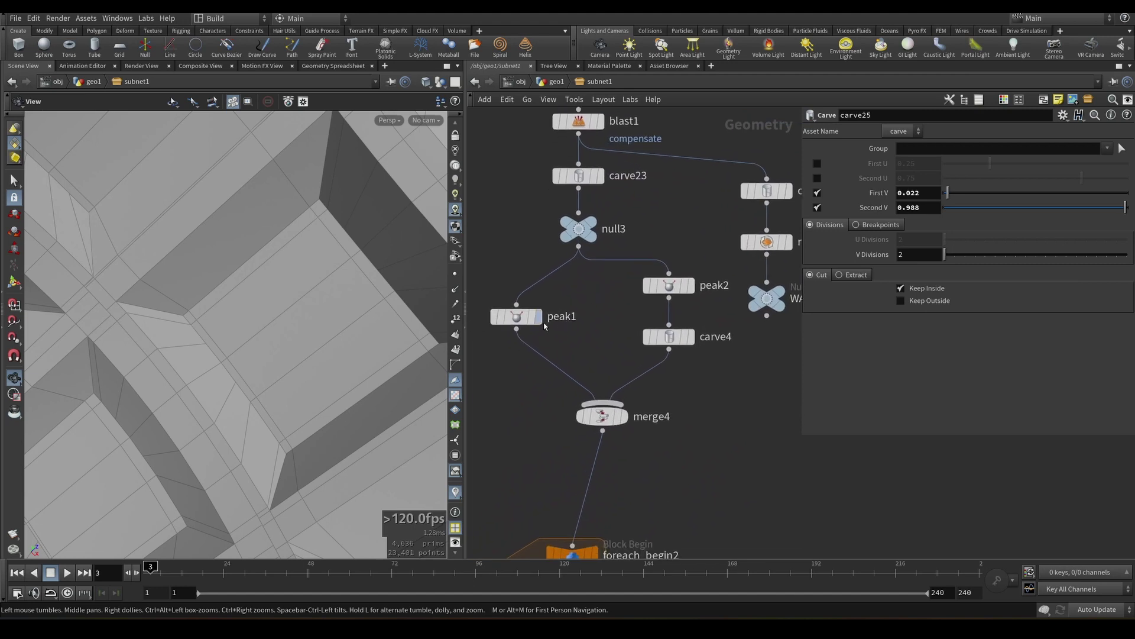
{"action": "left_click", "coordinate": [538, 317]}
{"action": "middle_click_drag", "start_coordinate": [692, 339], "coordinate": [658, 338]}
{"action": "left_click", "coordinate": [637, 311]}
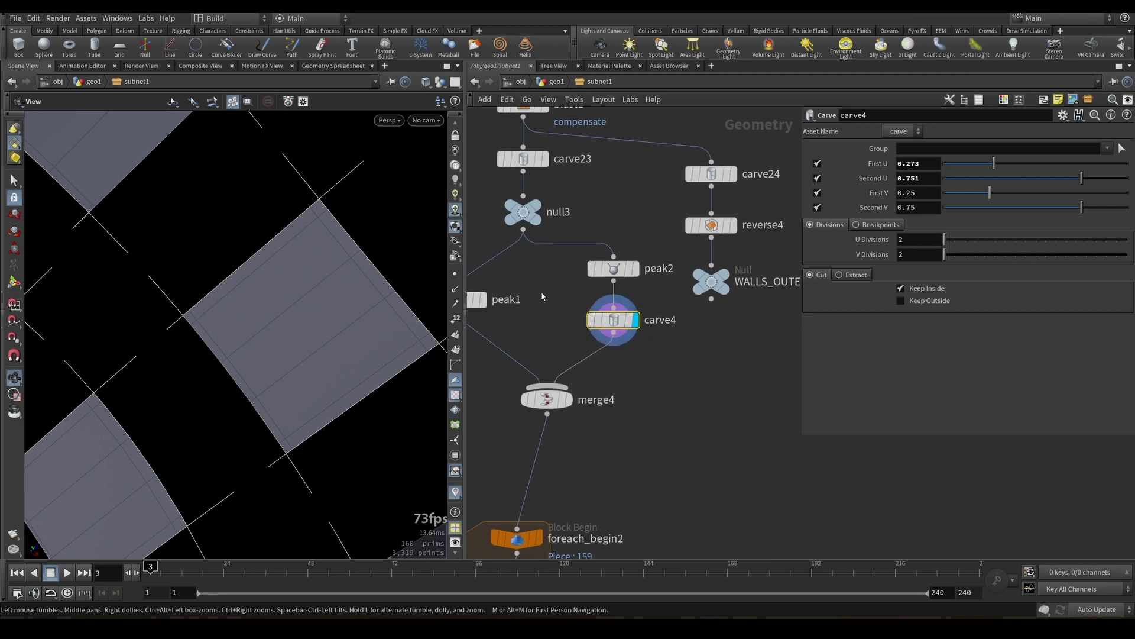
{"action": "middle_click_drag", "start_coordinate": [550, 210], "coordinate": [580, 246]}
{"action": "left_click", "coordinate": [568, 245]}
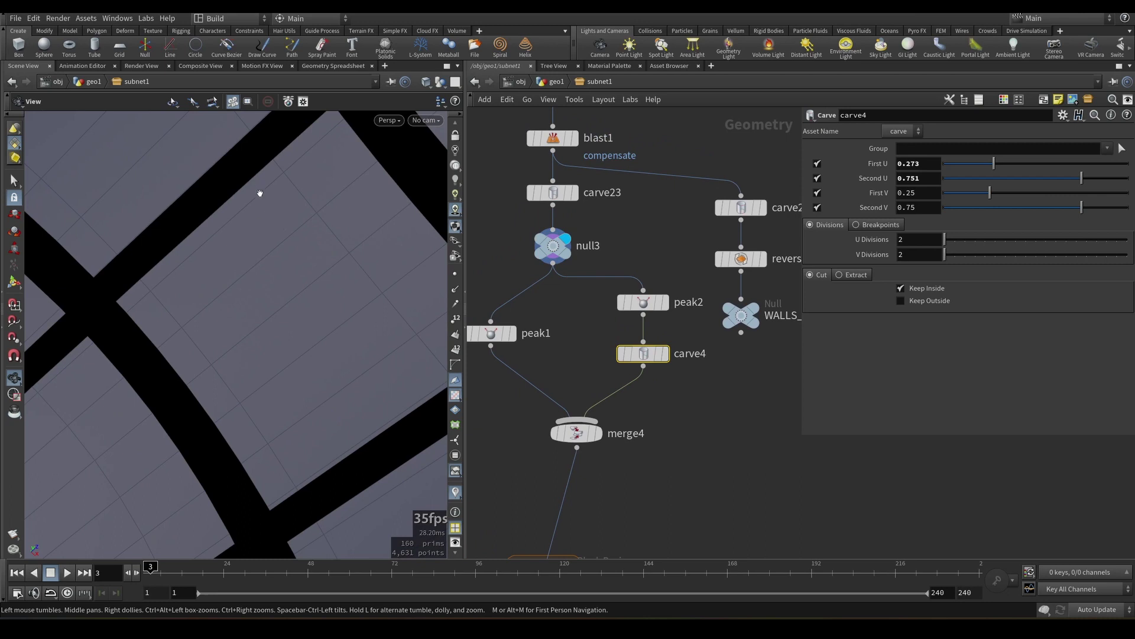
{"action": "left_click", "coordinate": [664, 354]}
{"action": "left_click_drag", "start_coordinate": [230, 385], "coordinate": [333, 369]}
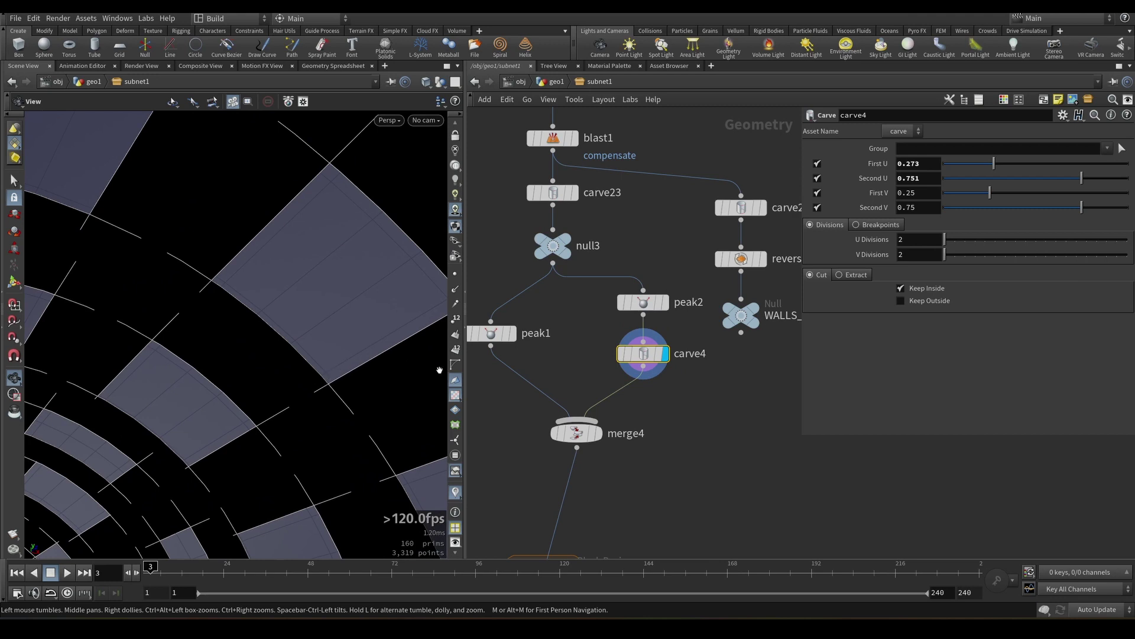
{"action": "scroll", "coordinate": [554, 367], "scroll_direction": "up", "scroll_amount": 2}
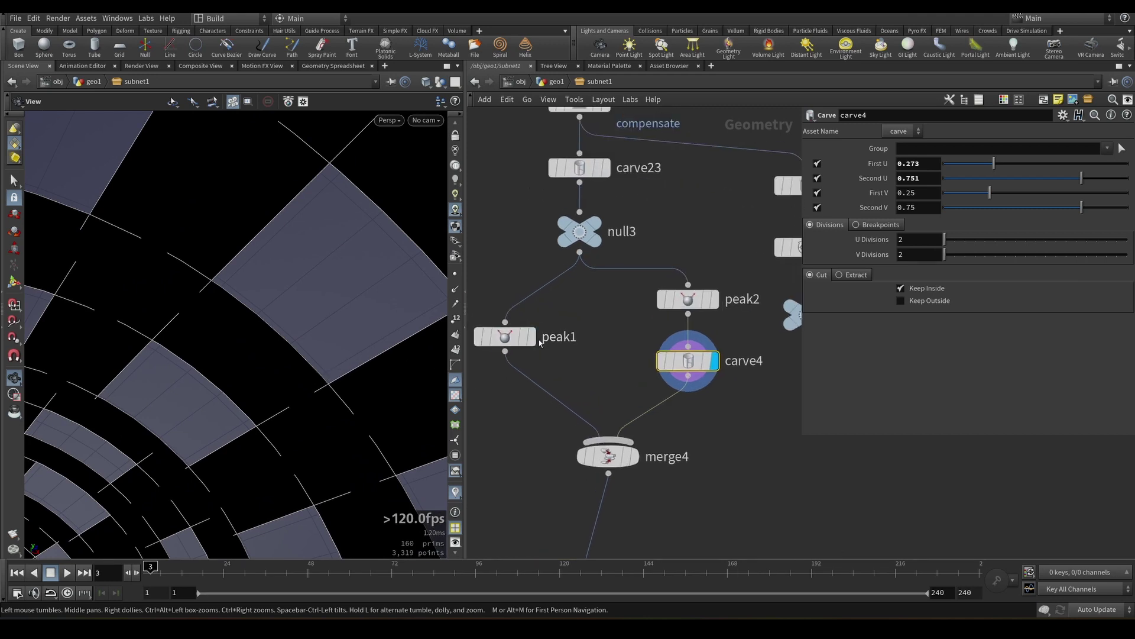
{"action": "left_click", "coordinate": [531, 338]}
{"action": "mouse_move", "coordinate": [355, 332]}
{"action": "left_mouse_down"}
{"action": "mouse_move", "coordinate": [126, 341]}
{"action": "mouse_move", "coordinate": [269, 255]}
{"action": "mouse_move", "coordinate": [318, 289]}
{"action": "mouse_move", "coordinate": [253, 321]}
{"action": "mouse_move", "coordinate": [275, 289]}
{"action": "left_mouse_up"}
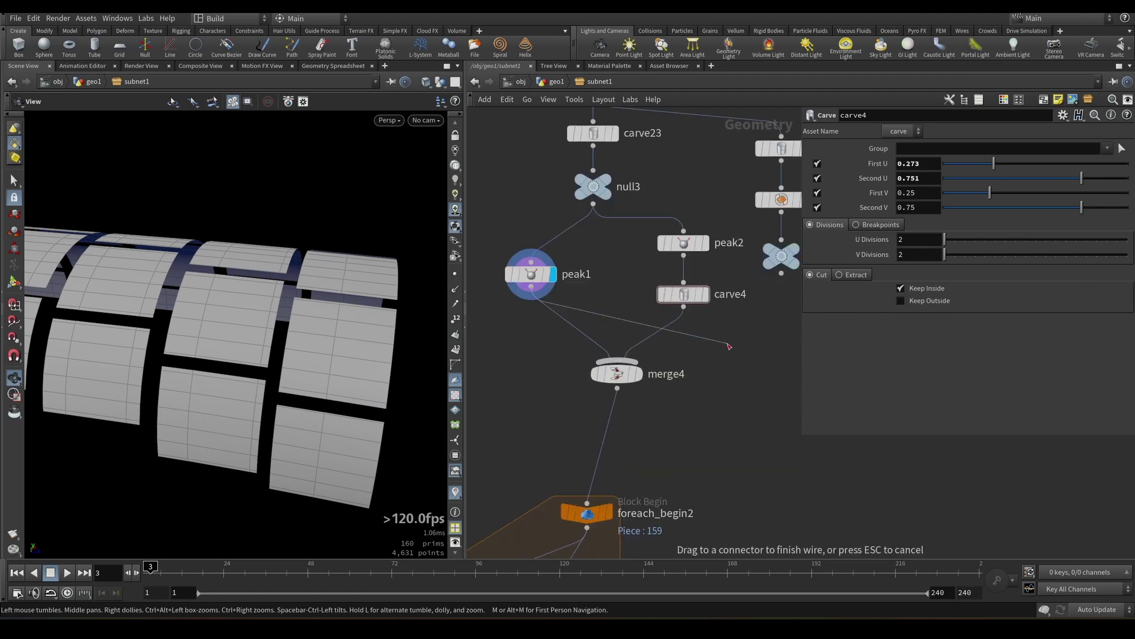
- Add an Attribute Wrangle with peak1 as its first input and carve4 as its second, and display it
{"action": "key", "text": "Tab"}
{"action": "type", "text": "aw"}
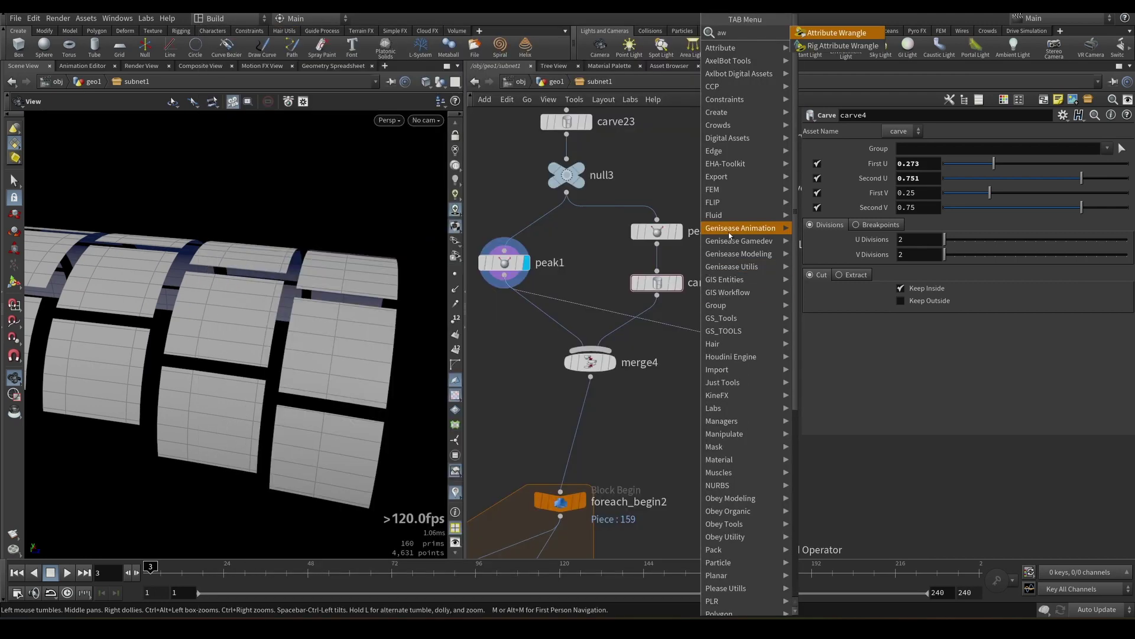
{"action": "left_click", "coordinate": [822, 33]}
{"action": "left_click", "coordinate": [736, 365]}
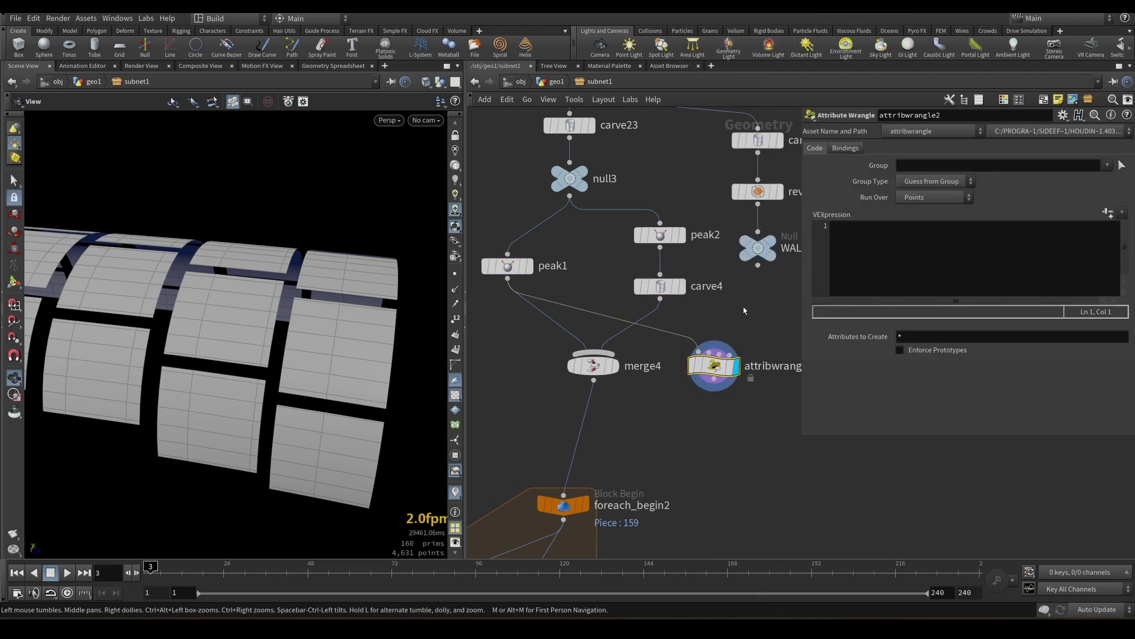
{"action": "middle_click_drag", "start_coordinate": [747, 310], "coordinate": [728, 323]}
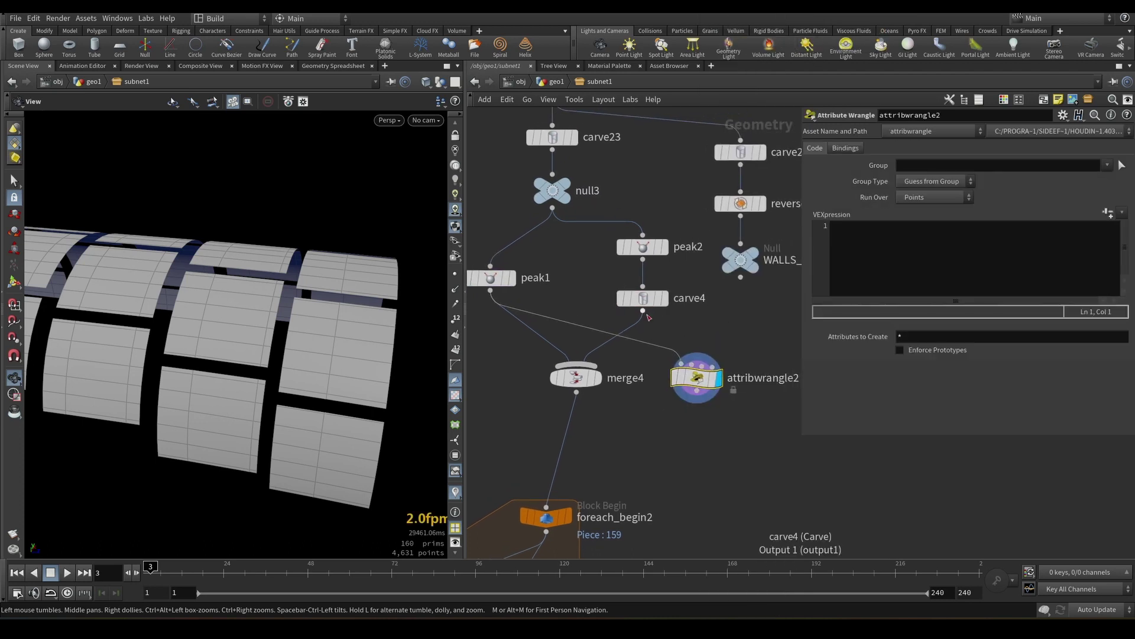
{"action": "left_click_drag", "start_coordinate": [643, 311], "coordinate": [692, 363]}
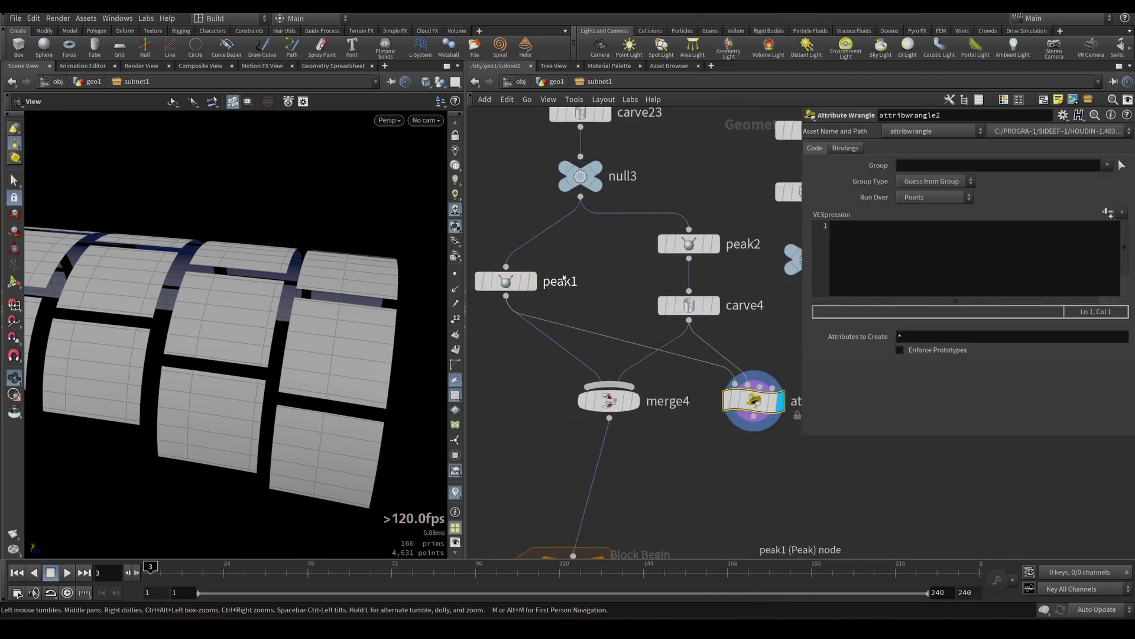
- Examine how peak1's full panels differ from carve4's smaller carved panels along the tunnel, displaying each in turn
{"action": "left_click", "coordinate": [530, 281]}
{"action": "mouse_move", "coordinate": [586, 277]}
{"action": "middle_mouse_down"}
{"action": "mouse_move", "coordinate": [595, 281]}
{"action": "mouse_move", "coordinate": [583, 266]}
{"action": "mouse_move", "coordinate": [602, 266]}
{"action": "middle_mouse_up"}
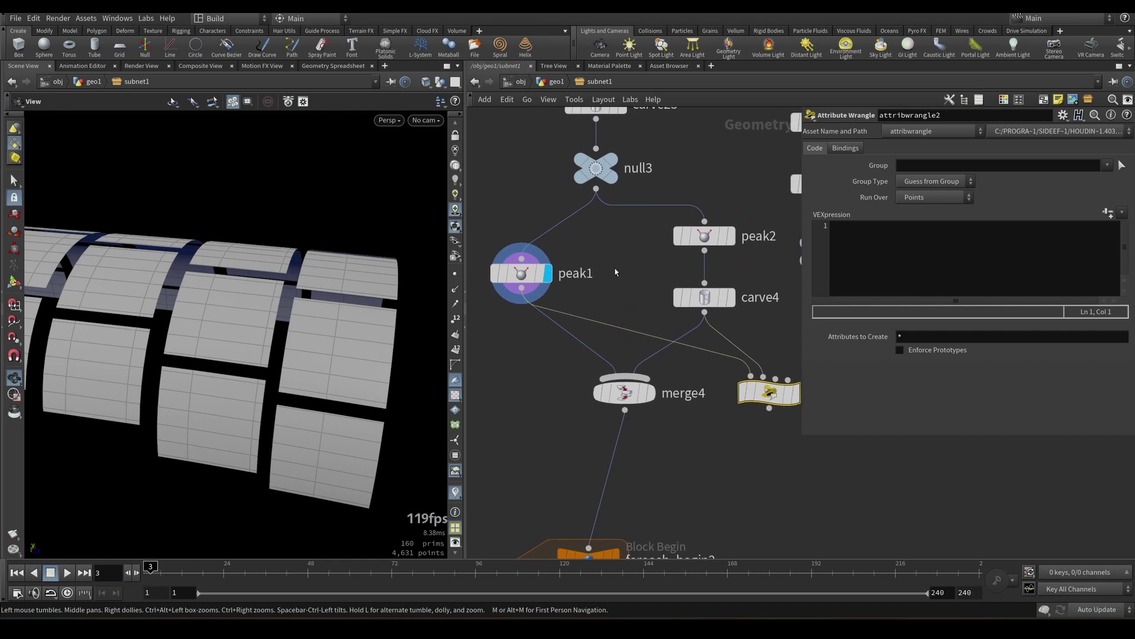
{"action": "left_click", "coordinate": [730, 297]}
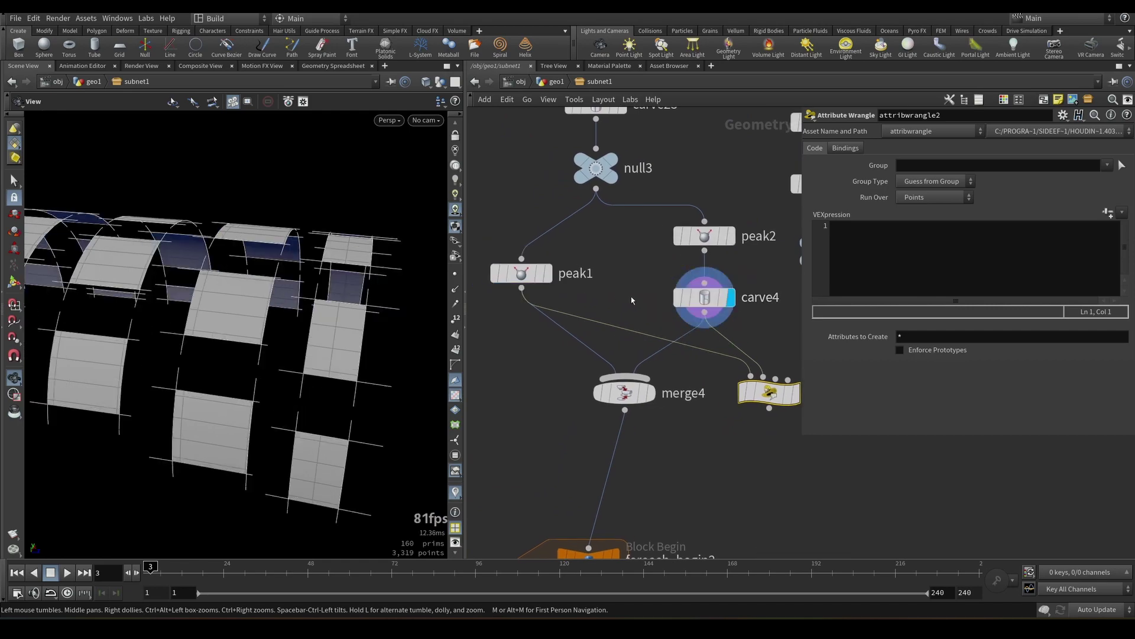
{"action": "left_click_drag", "start_coordinate": [345, 269], "coordinate": [282, 251]}
{"action": "scroll", "coordinate": [551, 236], "scroll_direction": "down", "scroll_amount": 4}
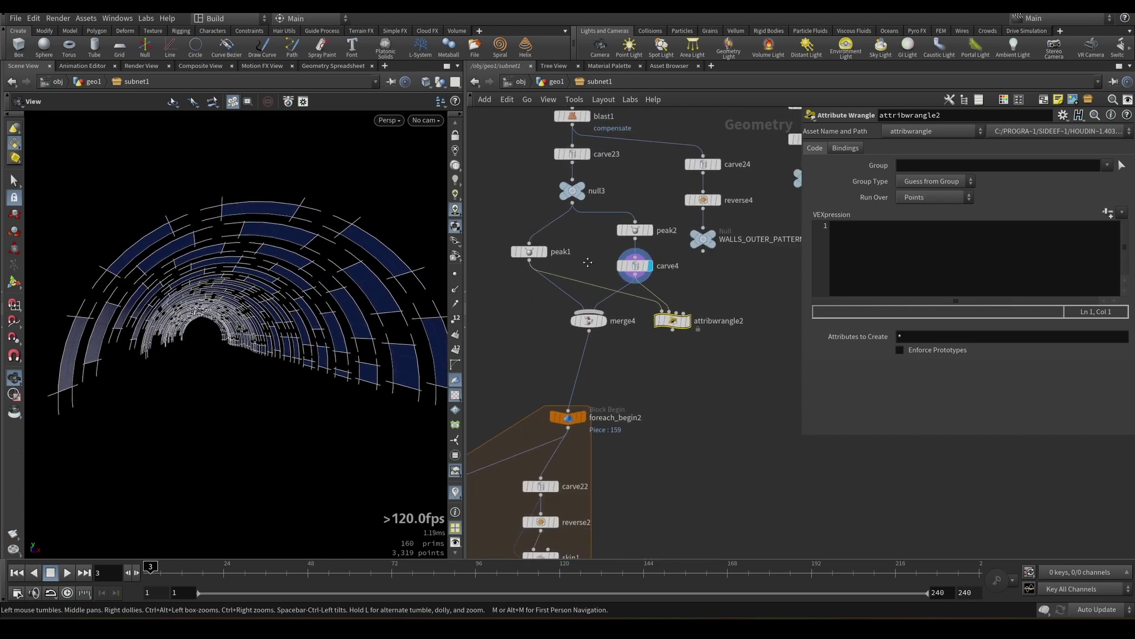
{"action": "scroll", "coordinate": [683, 305], "scroll_direction": "up", "scroll_amount": 4}
{"action": "left_click", "coordinate": [701, 335]}
{"action": "mouse_move", "coordinate": [467, 219]}
{"action": "middle_mouse_down"}
{"action": "mouse_move", "coordinate": [513, 263]}
{"action": "mouse_move", "coordinate": [557, 276]}
{"action": "middle_mouse_up"}
{"action": "left_click", "coordinate": [547, 274]}
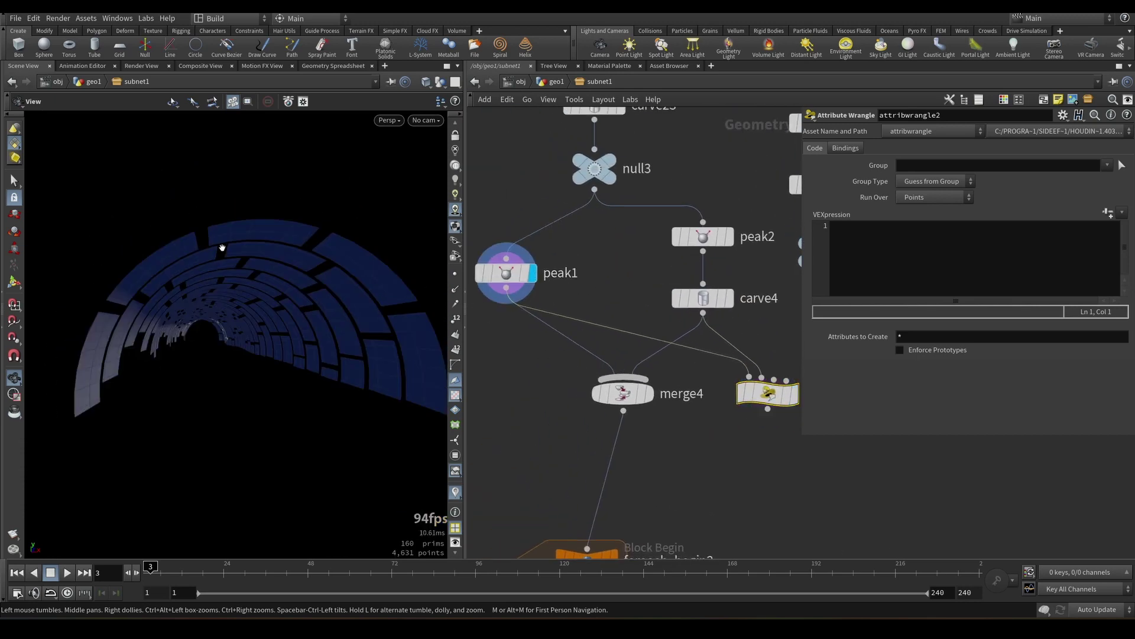
{"action": "left_click_drag", "start_coordinate": [220, 246], "coordinate": [243, 261]}
{"action": "middle_click_drag", "start_coordinate": [606, 304], "coordinate": [524, 298]}
{"action": "left_click", "coordinate": [648, 292]}
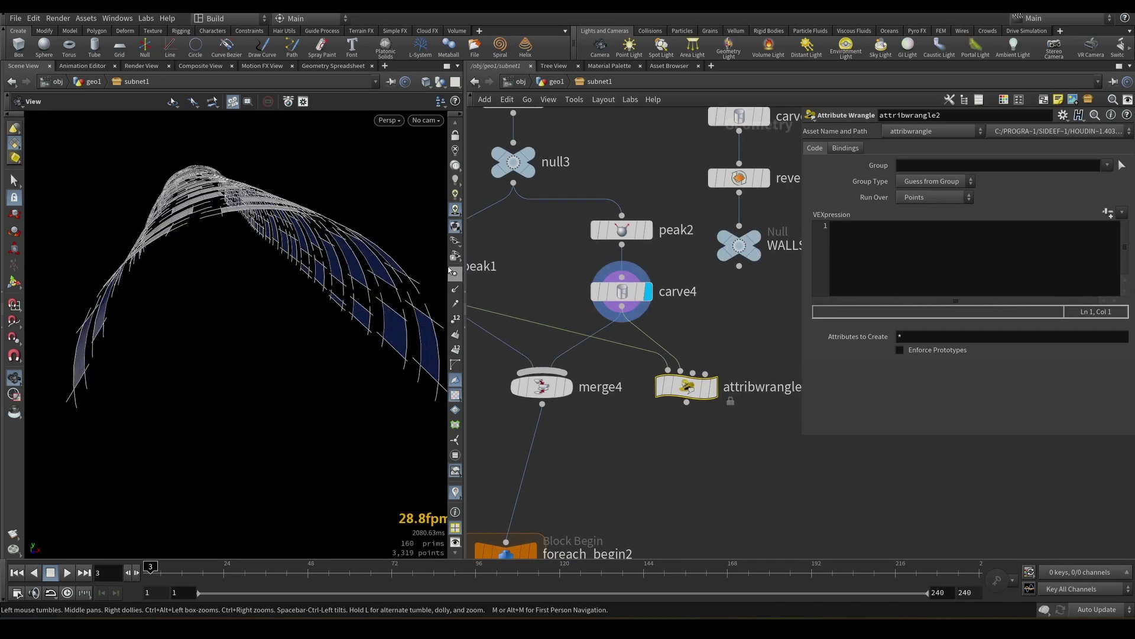
{"action": "left_click_drag", "start_coordinate": [401, 261], "coordinate": [294, 299]}
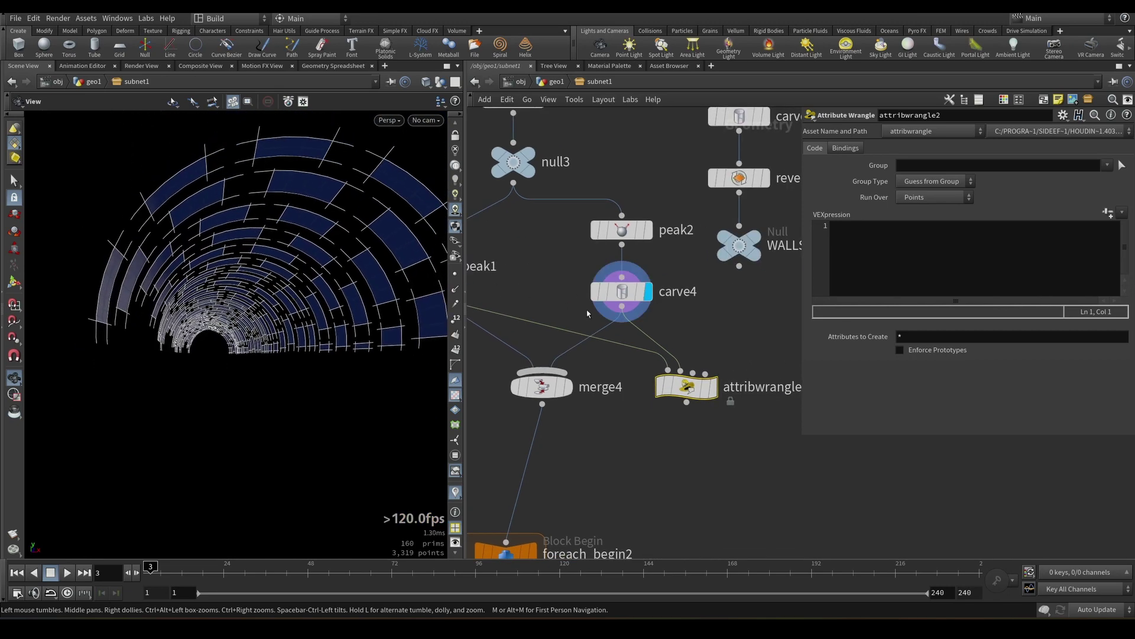
- Display attribwrangle2 and examine its panel surfaces and the gaps between them up close
{"action": "scroll", "coordinate": [749, 518], "scroll_direction": "up", "scroll_amount": 2}
{"action": "left_click", "coordinate": [697, 327]}
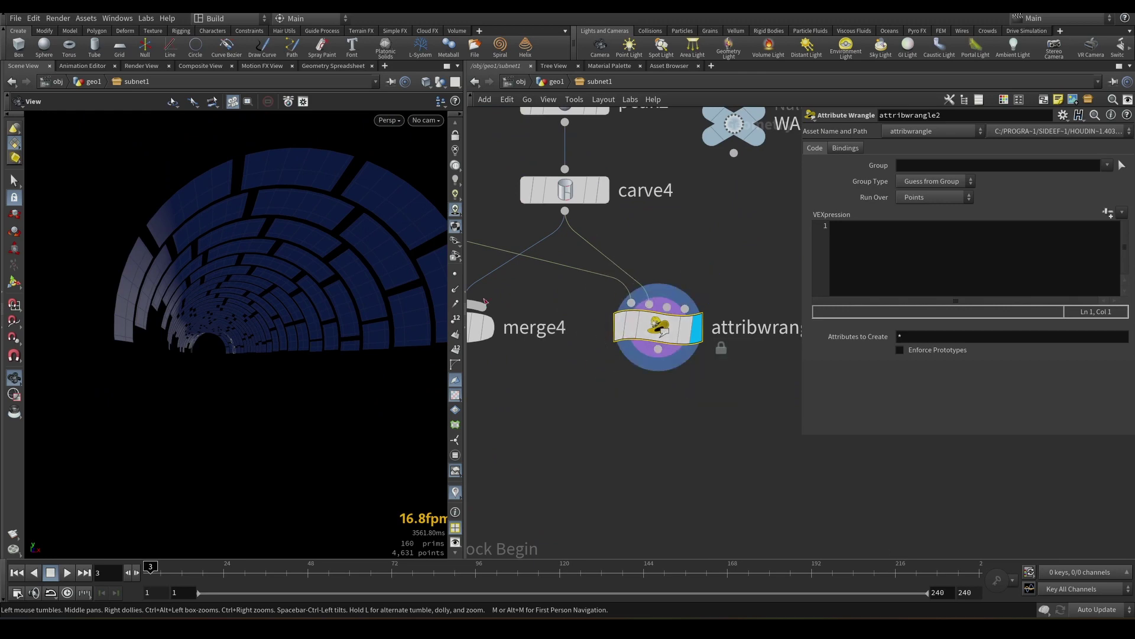
{"action": "left_click_drag", "start_coordinate": [267, 272], "coordinate": [336, 278]}
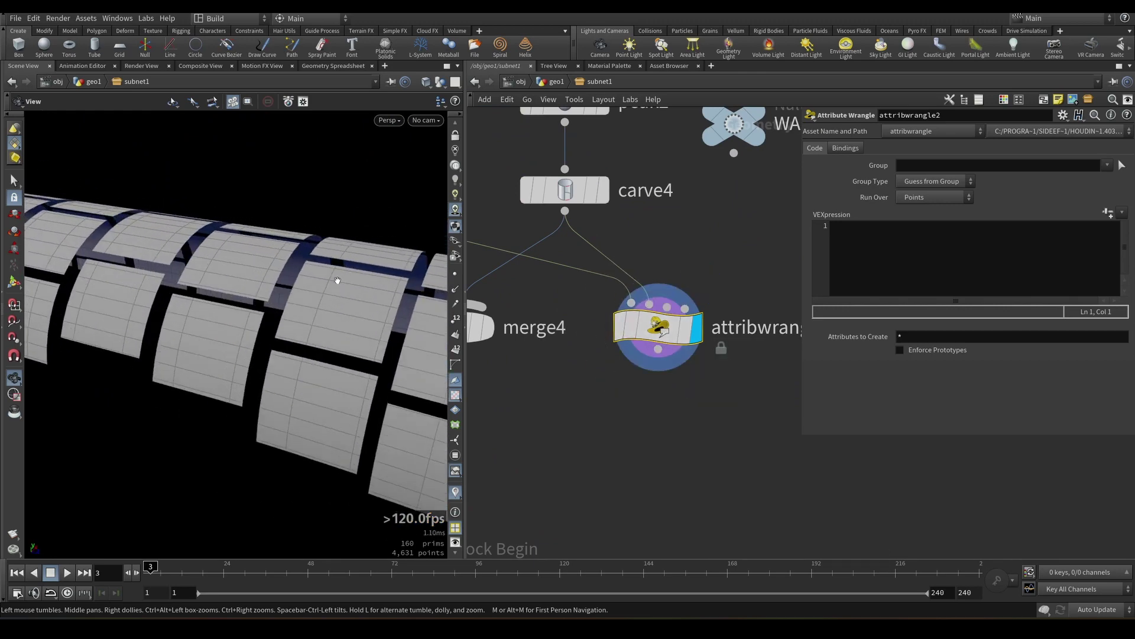
{"action": "right_click_drag", "start_coordinate": [336, 279], "coordinate": [199, 92]}
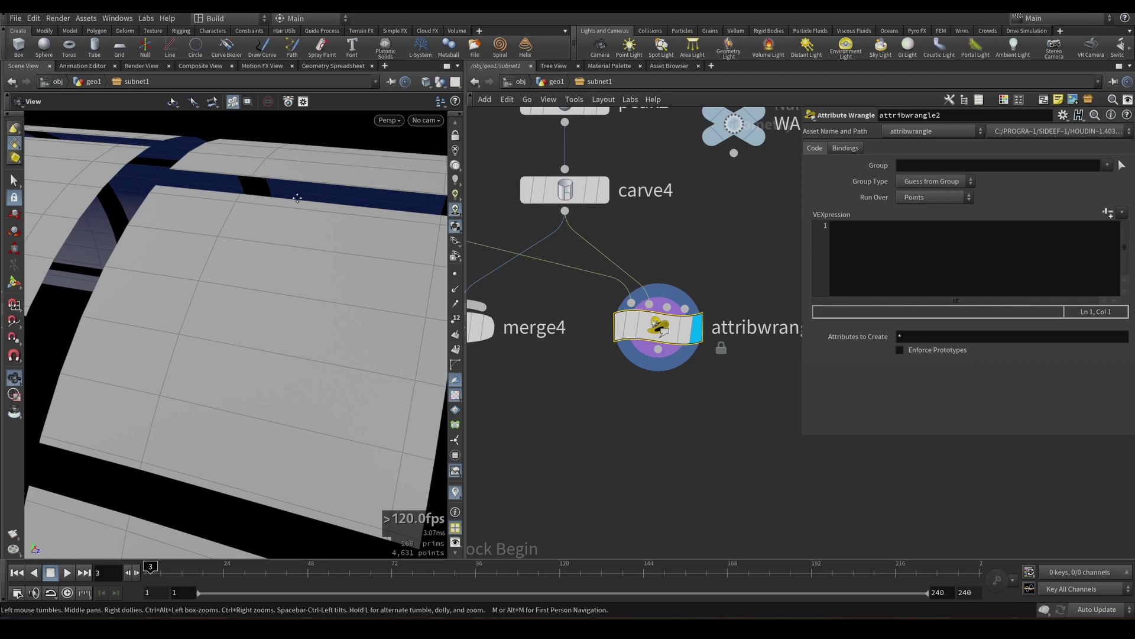
{"action": "left_click_drag", "start_coordinate": [279, 194], "coordinate": [286, 170]}
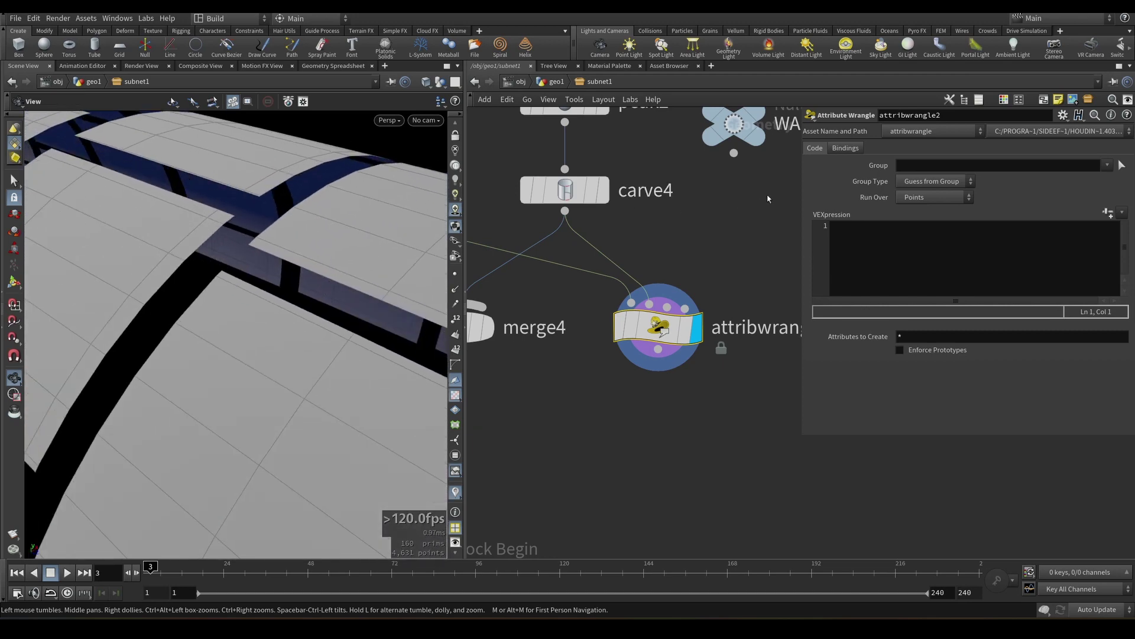
- Declare the variables in the wrangle's VEXpression with the line "vector uv; int primnum;"
{"action": "left_click", "coordinate": [852, 228]}
{"action": "type", "text": "v"}
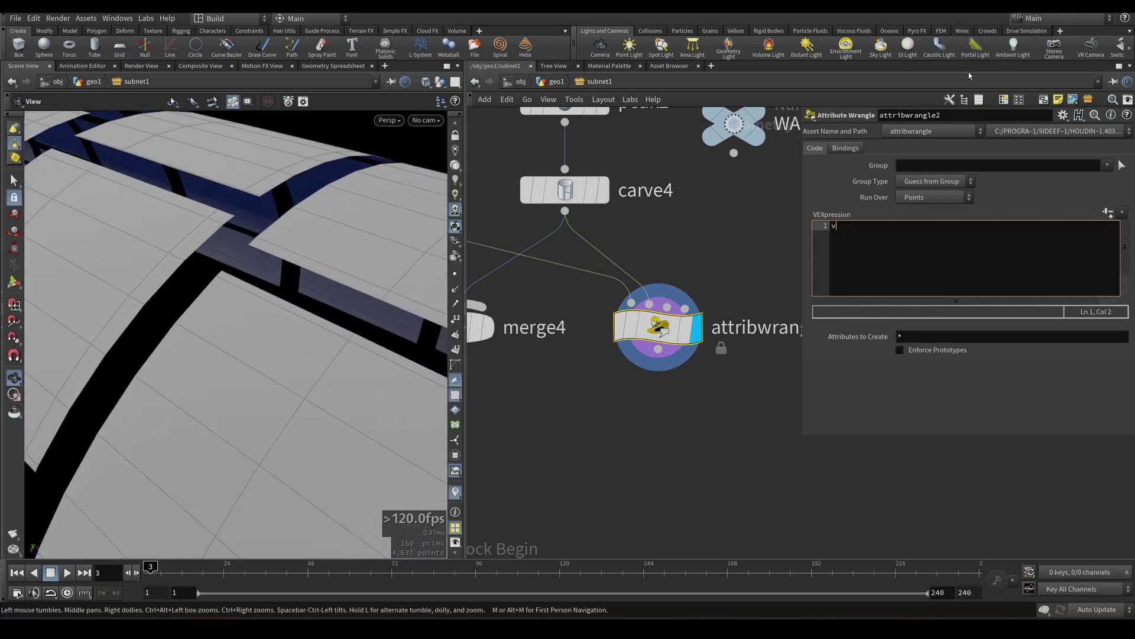
{"action": "type", "text": "ector uv; int primnum;"}
{"action": "key", "text": "Return"}
- Add a second VEX line "float dist = xyzdist(0,@P,primnum,uv);" to find the nearest primitive and its uv on the first input
{"action": "type", "text": "x"}
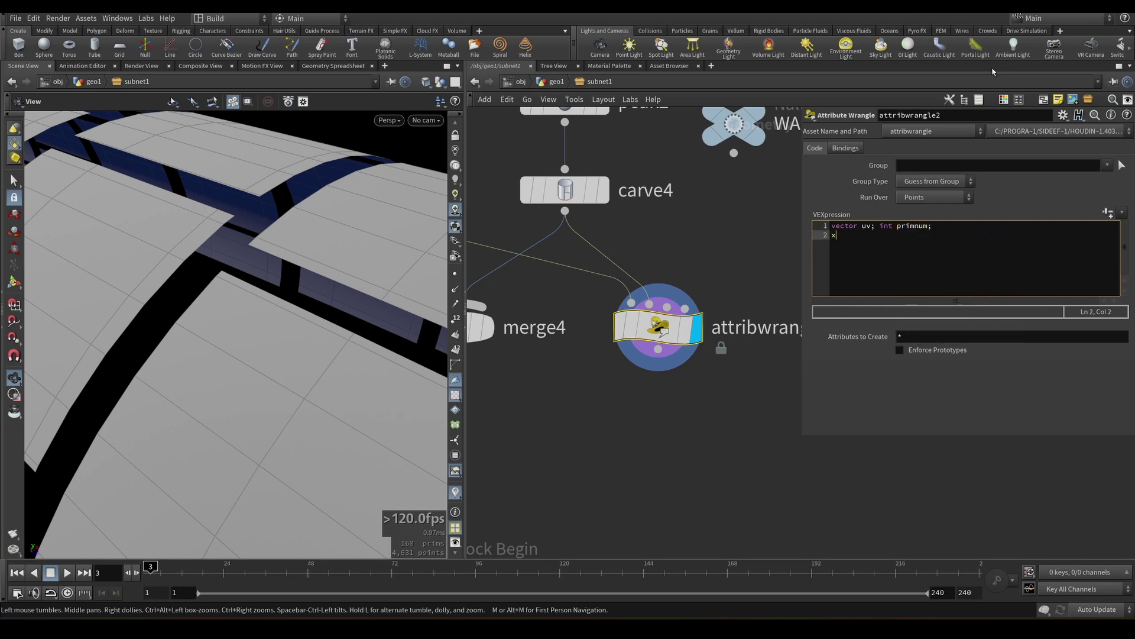
{"action": "type", "text": "yz"}
{"action": "key", "text": "Return"}
{"action": "type", "text": "()"}
{"action": "key", "text": "Left"}
{"action": "type", "text": "0"}
{"action": "key", "text": "Up"}
{"action": "key", "text": "Left"}
{"action": "key", "text": "Left"}
{"action": "key", "text": "shift+Right"}
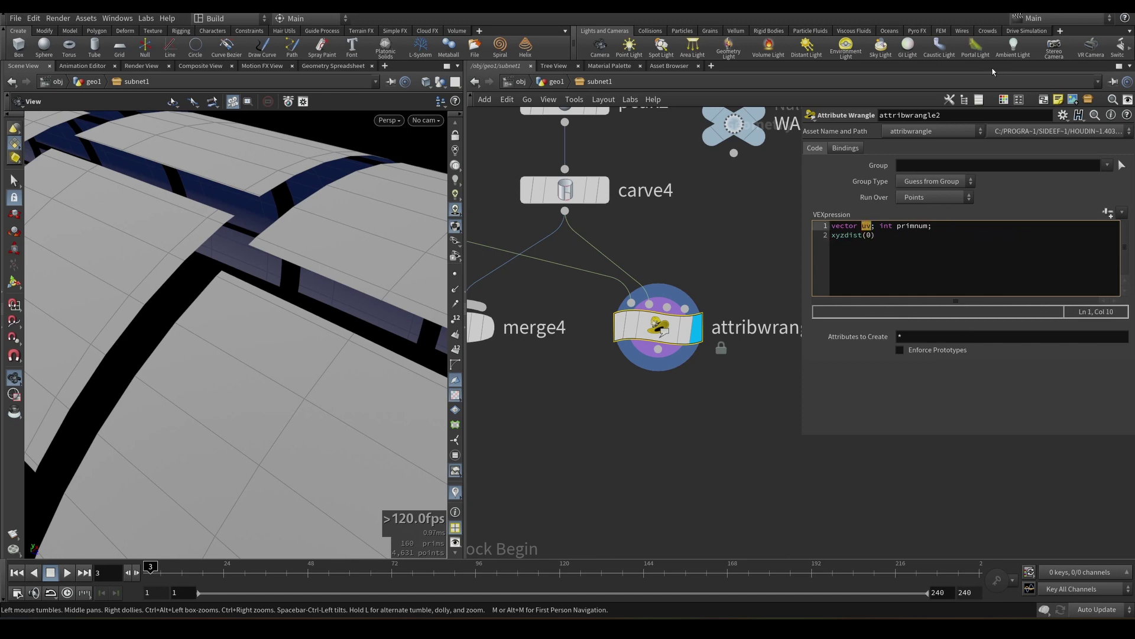
{"action": "key", "text": "Down"}
{"action": "key", "text": "Left"}
{"action": "key", "text": "Left"}
{"action": "key", "text": "Left"}
{"action": "key", "text": "Left"}
{"action": "key", "text": "Left"}
{"action": "key", "text": "Left"}
{"action": "key", "text": "Left"}
{"action": "key", "text": "Left"}
{"action": "type", "text": "f"}
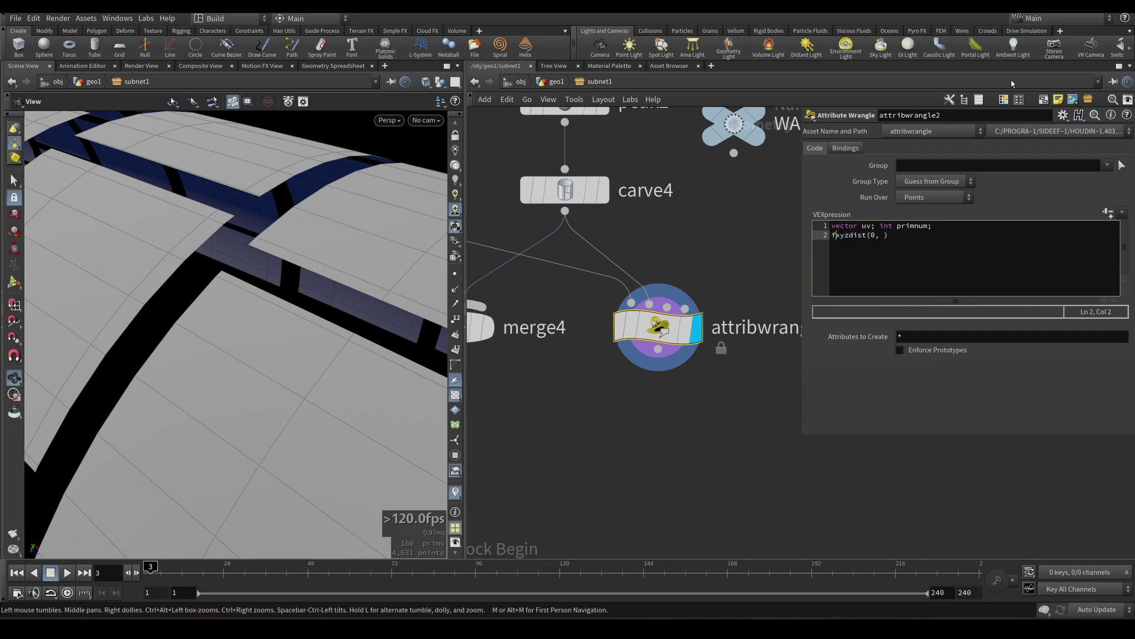
{"action": "type", "text": "loat "}
{"action": "type", "text": "dst ="}
{"action": "key", "text": "Left"}
{"action": "key", "text": "Left"}
{"action": "key", "text": "Left"}
{"action": "key", "text": "Left"}
{"action": "type", "text": "i"}
{"action": "key", "text": "Right"}
{"action": "key", "text": "Right"}
{"action": "key", "text": "Right"}
{"action": "key", "text": "Right"}
{"action": "key", "text": "Right"}
{"action": "type", "text": "@P,"}
{"action": "type", "text": "primnum"}
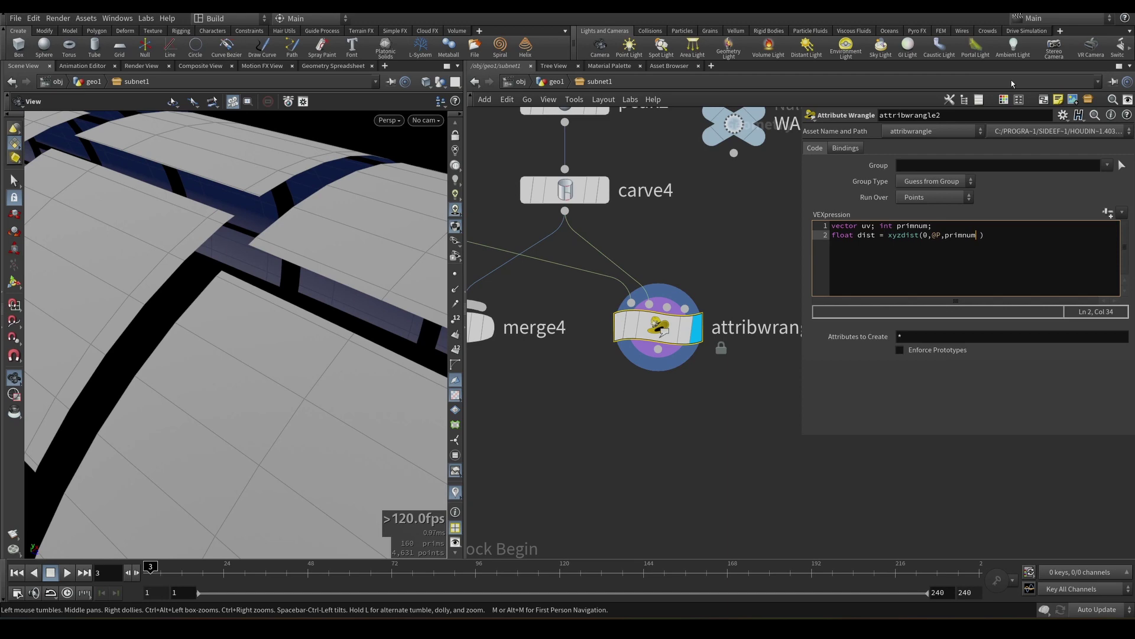
{"action": "type", "text": ",uv);"}
{"action": "key", "text": "Return"}
{"action": "type", "text": "@P = primnuv(1,"}
{"action": "key", "text": "Left"}
{"action": "key", "text": "Left"}
{"action": "key", "text": "Left"}
{"action": "key", "text": "BackSpace"}
{"action": "key", "text": "Right"}
{"action": "type", "text": ","}
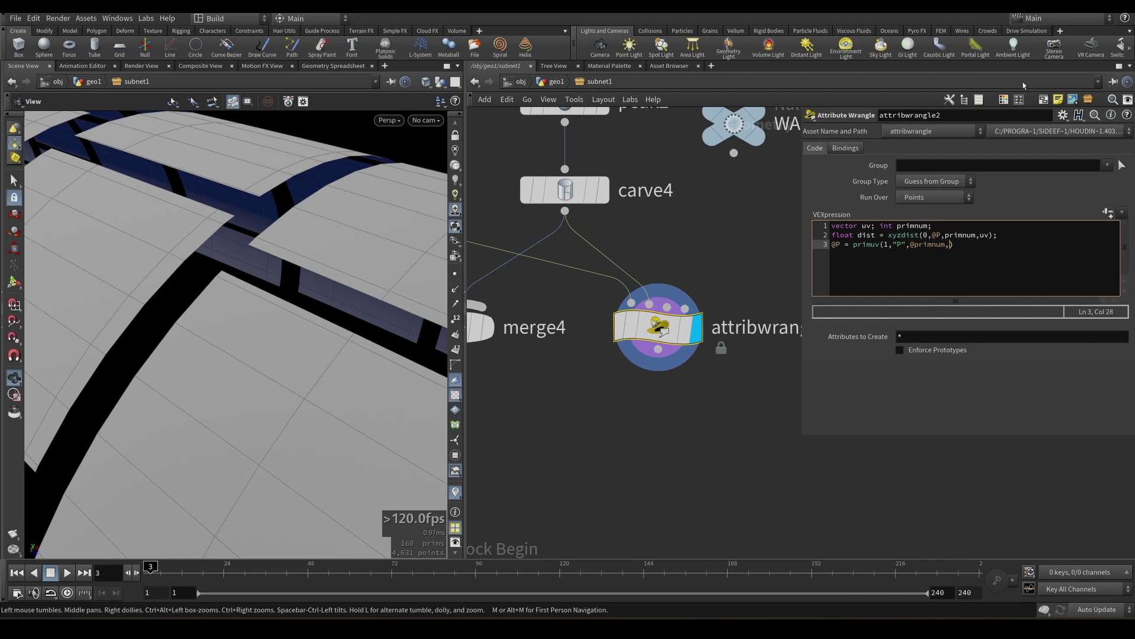
{"action": "type", "text": "@primnum,uv"}
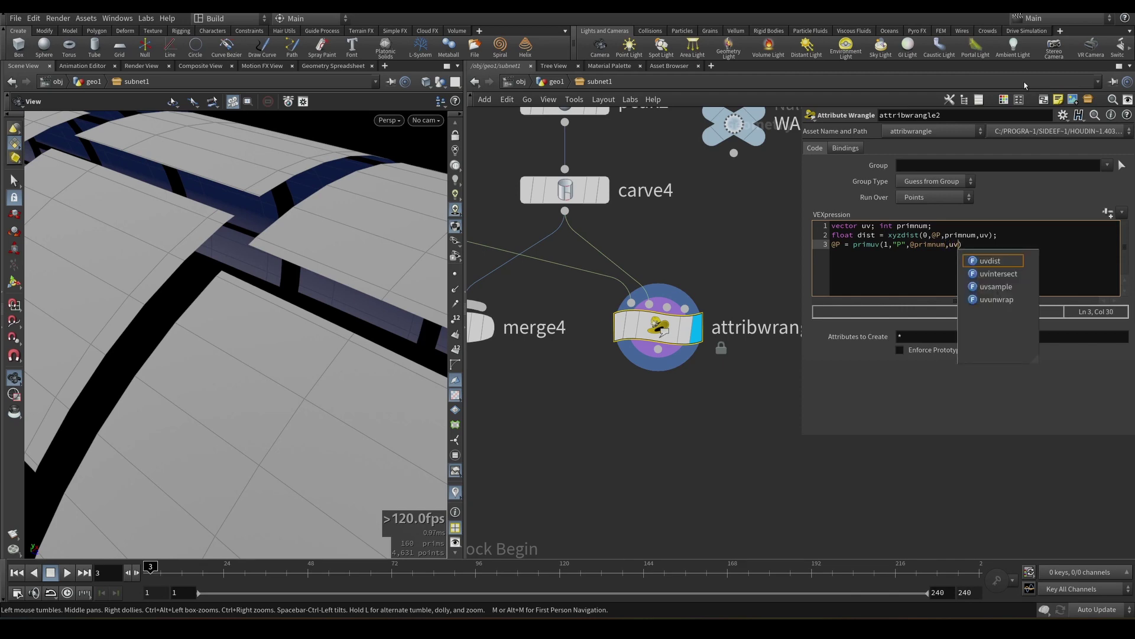
{"action": "type", "text": ");"}
{"action": "left_click", "coordinate": [647, 438]}
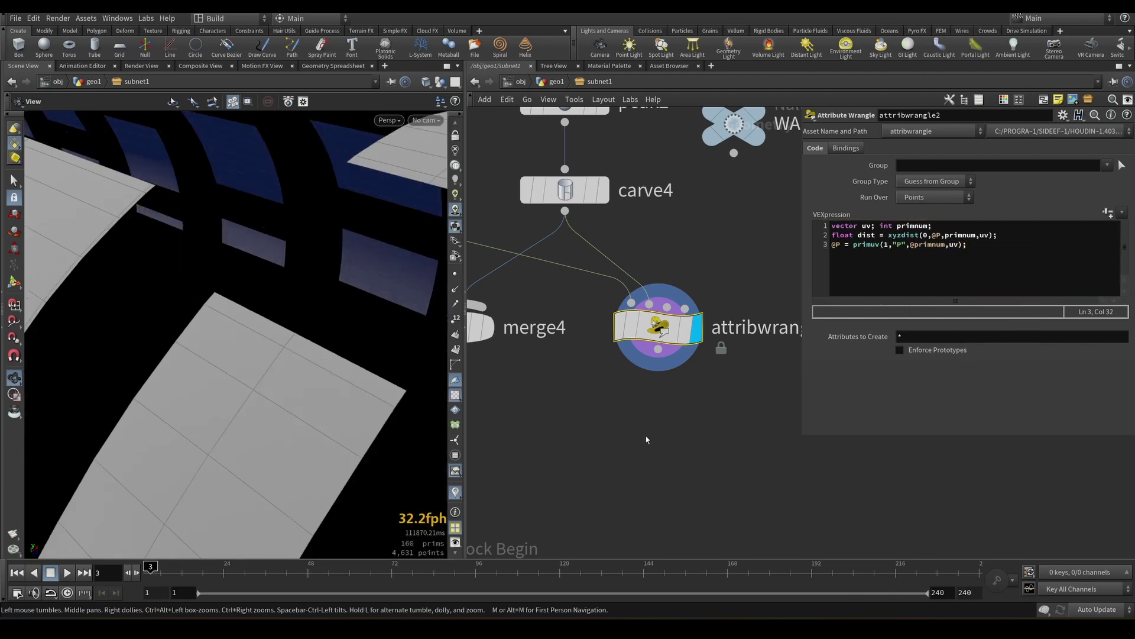
- Compare attribwrangle2's remapped panels with carve4's output along the tunnel, displaying each in turn
{"action": "left_click_drag", "start_coordinate": [278, 379], "coordinate": [328, 238]}
{"action": "scroll", "coordinate": [261, 308], "scroll_direction": "down", "scroll_amount": 4}
{"action": "left_click", "coordinate": [603, 190]}
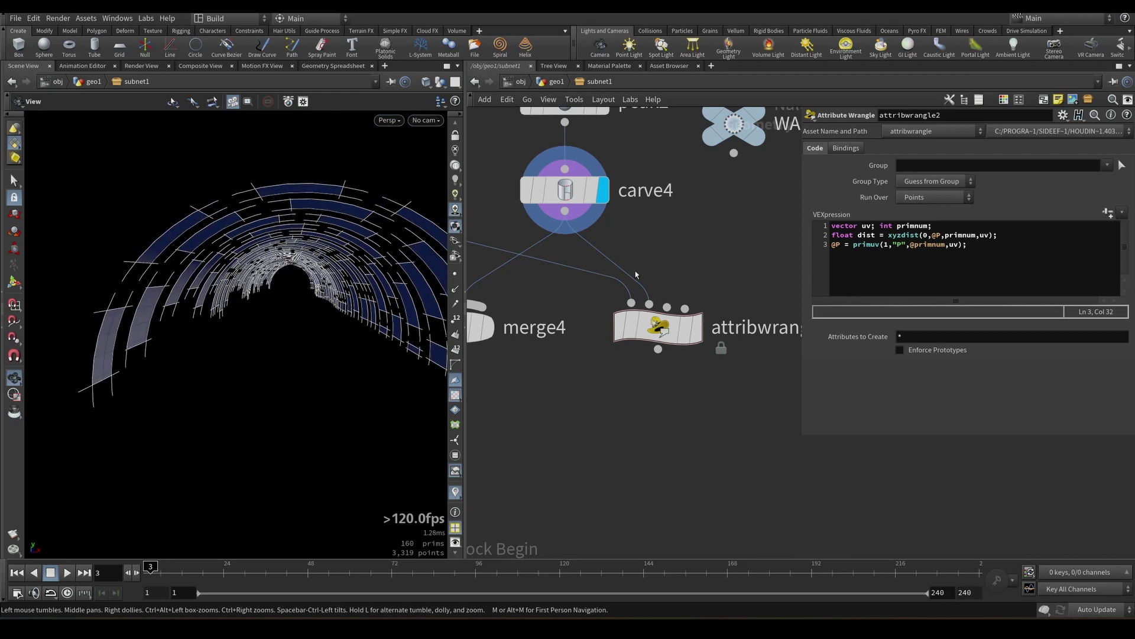
{"action": "middle_click_drag", "start_coordinate": [669, 261], "coordinate": [647, 213]}
{"action": "scroll", "coordinate": [654, 298], "scroll_direction": "up", "scroll_amount": 1}
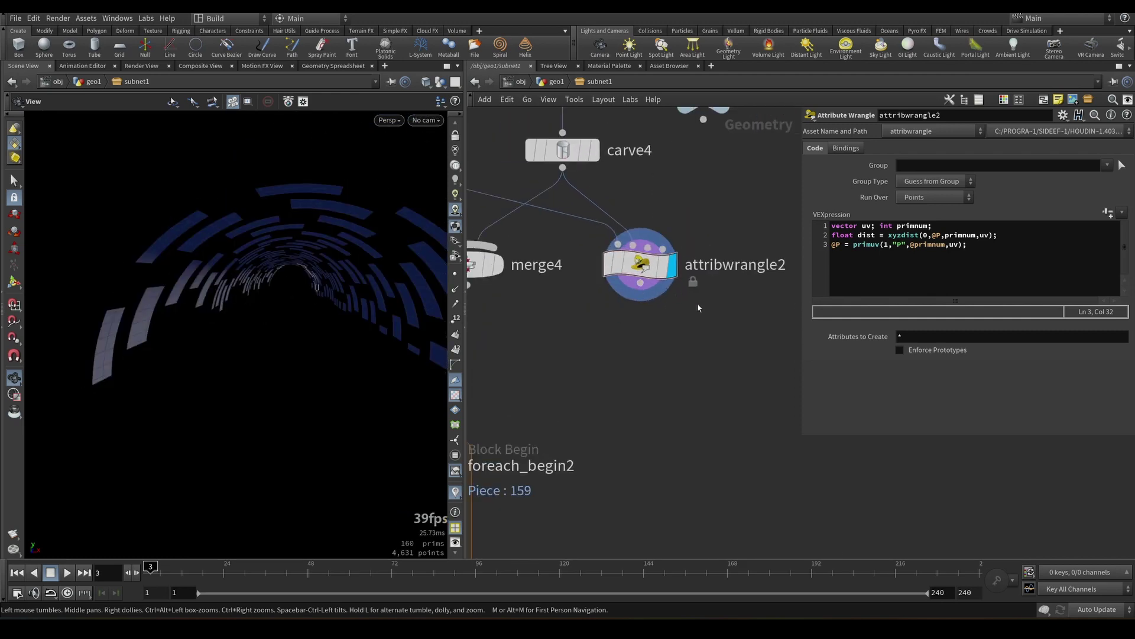
- Insert a Null between carve4 and attribwrangle2's second input, and position it above the wrangle
{"action": "middle_click_drag", "start_coordinate": [699, 306], "coordinate": [663, 338]}
{"action": "left_click", "coordinate": [574, 237]}
{"action": "key", "text": "Tab"}
{"action": "type", "text": "null"}
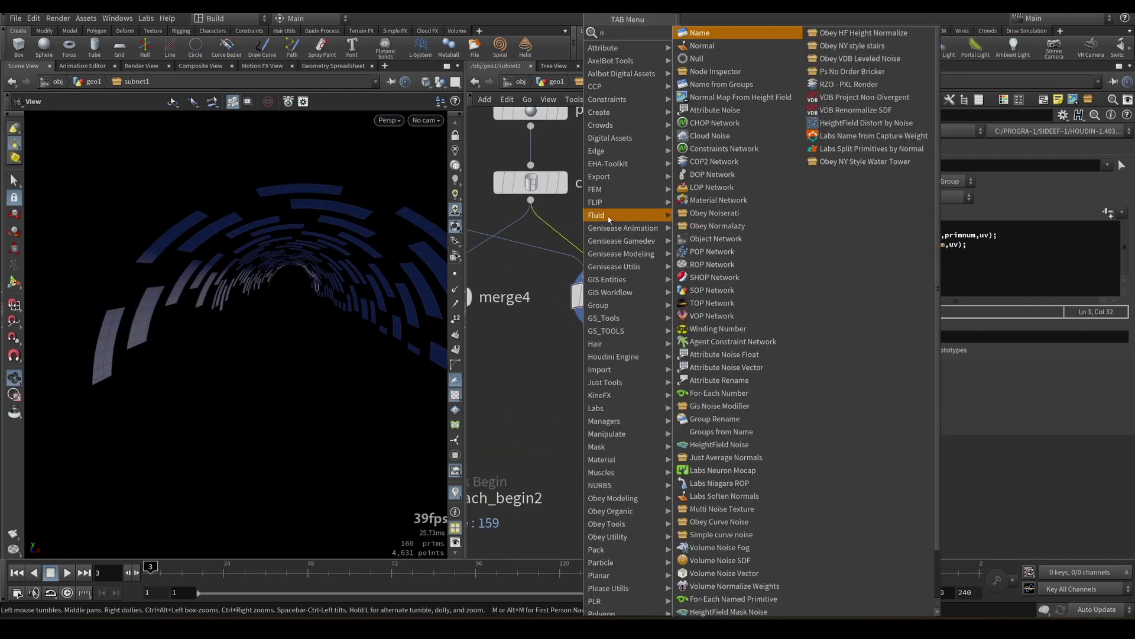
{"action": "key", "text": "Return"}
{"action": "left_click", "coordinate": [656, 261]}
{"action": "middle_click_drag", "start_coordinate": [662, 268], "coordinate": [660, 216]}
{"action": "scroll", "coordinate": [674, 225], "scroll_direction": "up", "scroll_amount": 1}
{"action": "left_click", "coordinate": [666, 214]}
{"action": "middle_click_drag", "start_coordinate": [715, 245], "coordinate": [709, 223]}
{"action": "left_click", "coordinate": [660, 191]}
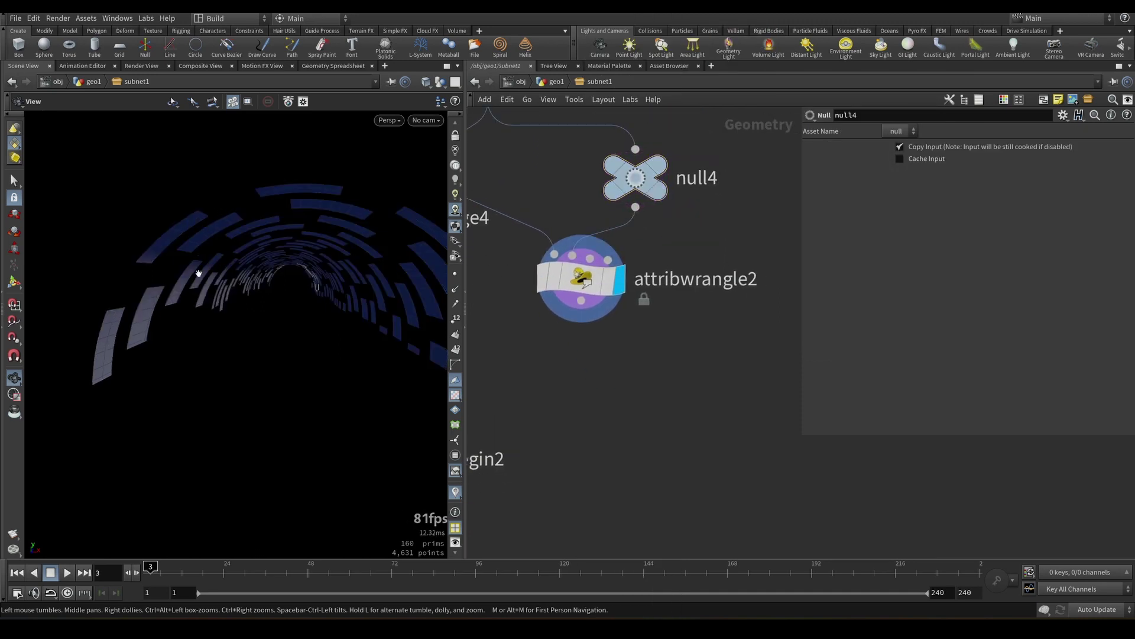
- Replace carve4's connection into merge4 with the output of attribwrangle2, moving merge4 down, and display merge4
{"action": "scroll", "coordinate": [635, 354], "scroll_direction": "down", "scroll_amount": 3}
{"action": "middle_click_drag", "start_coordinate": [515, 340], "coordinate": [592, 329]}
{"action": "scroll", "coordinate": [591, 329], "scroll_direction": "down", "scroll_amount": 1}
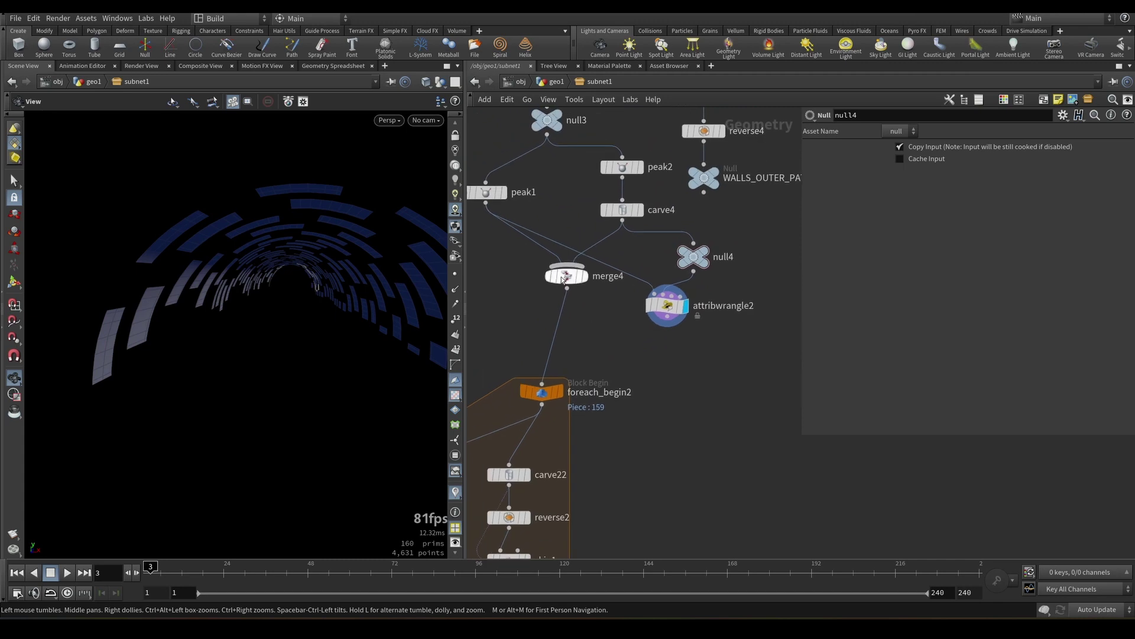
{"action": "left_click_drag", "start_coordinate": [568, 274], "coordinate": [542, 324]}
{"action": "middle_click_drag", "start_coordinate": [623, 311], "coordinate": [634, 320]}
{"action": "scroll", "coordinate": [682, 327], "scroll_direction": "up", "scroll_amount": 1}
{"action": "left_click_drag", "start_coordinate": [676, 310], "coordinate": [650, 300]}
{"action": "mouse_move", "coordinate": [650, 314]}
{"action": "left_mouse_down"}
{"action": "mouse_move", "coordinate": [637, 316]}
{"action": "mouse_move", "coordinate": [649, 319]}
{"action": "left_mouse_up"}
{"action": "middle_click_drag", "start_coordinate": [537, 276], "coordinate": [564, 275]}
{"action": "scroll", "coordinate": [564, 274], "scroll_direction": "up", "scroll_amount": 1}
{"action": "left_click", "coordinate": [561, 316]}
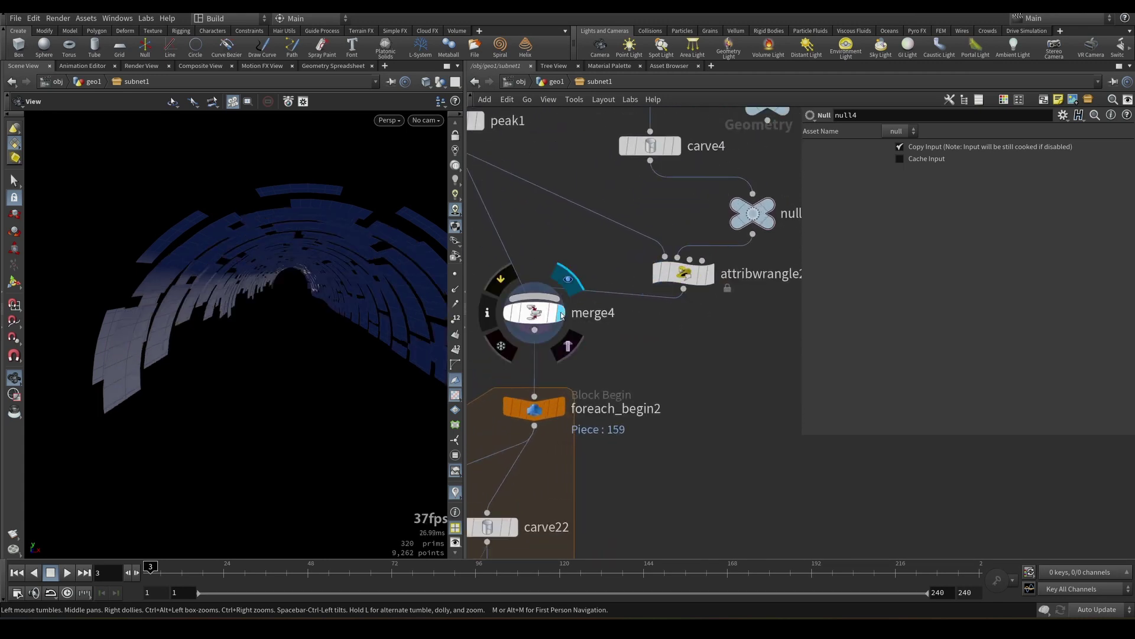
- Display foreach_end2 and examine the skinned panel walls it builds, from inside and below the tunnel
{"action": "scroll", "coordinate": [618, 340], "scroll_direction": "down", "scroll_amount": 3}
{"action": "middle_click_drag", "start_coordinate": [618, 339], "coordinate": [585, 223]}
{"action": "scroll", "coordinate": [603, 311], "scroll_direction": "down", "scroll_amount": 5}
{"action": "middle_click", "coordinate": [580, 204]}
{"action": "middle_click_drag", "start_coordinate": [612, 323], "coordinate": [584, 193]}
{"action": "scroll", "coordinate": [560, 345], "scroll_direction": "up", "scroll_amount": 6}
{"action": "left_click", "coordinate": [547, 289]}
{"action": "left_click_drag", "start_coordinate": [331, 254], "coordinate": [278, 231]}
{"action": "right_click_drag", "start_coordinate": [278, 231], "coordinate": [259, 246]}
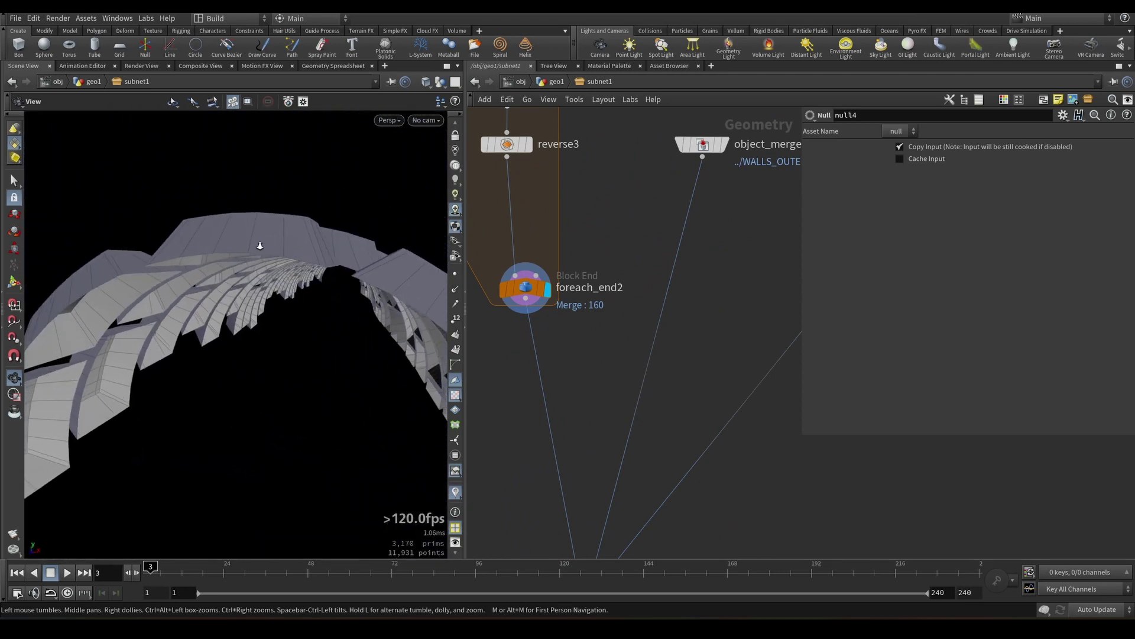
{"action": "left_click_drag", "start_coordinate": [260, 246], "coordinate": [284, 302]}
{"action": "scroll", "coordinate": [599, 259], "scroll_direction": "down", "scroll_amount": 3}
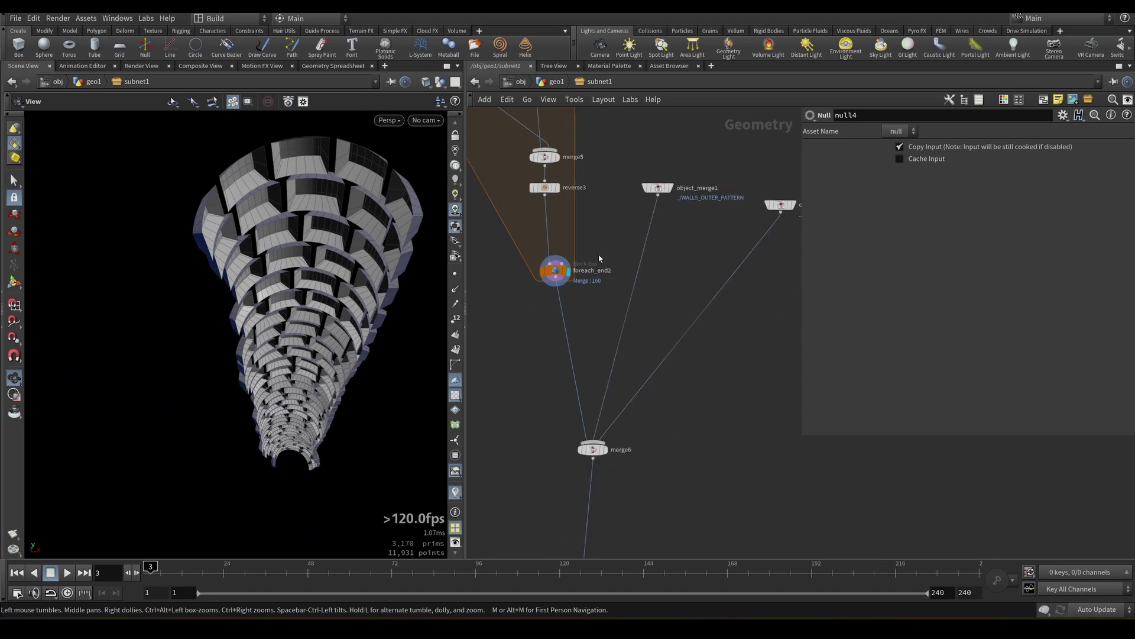
- Display merge6 and examine the combined tunnel walls from inside and outside
{"action": "scroll", "coordinate": [599, 259], "scroll_direction": "down", "scroll_amount": 4}
{"action": "middle_click_drag", "start_coordinate": [607, 340], "coordinate": [599, 257]}
{"action": "scroll", "coordinate": [598, 257], "scroll_direction": "up", "scroll_amount": 7}
{"action": "mouse_move", "coordinate": [562, 284]}
{"action": "left_click", "coordinate": [580, 255]}
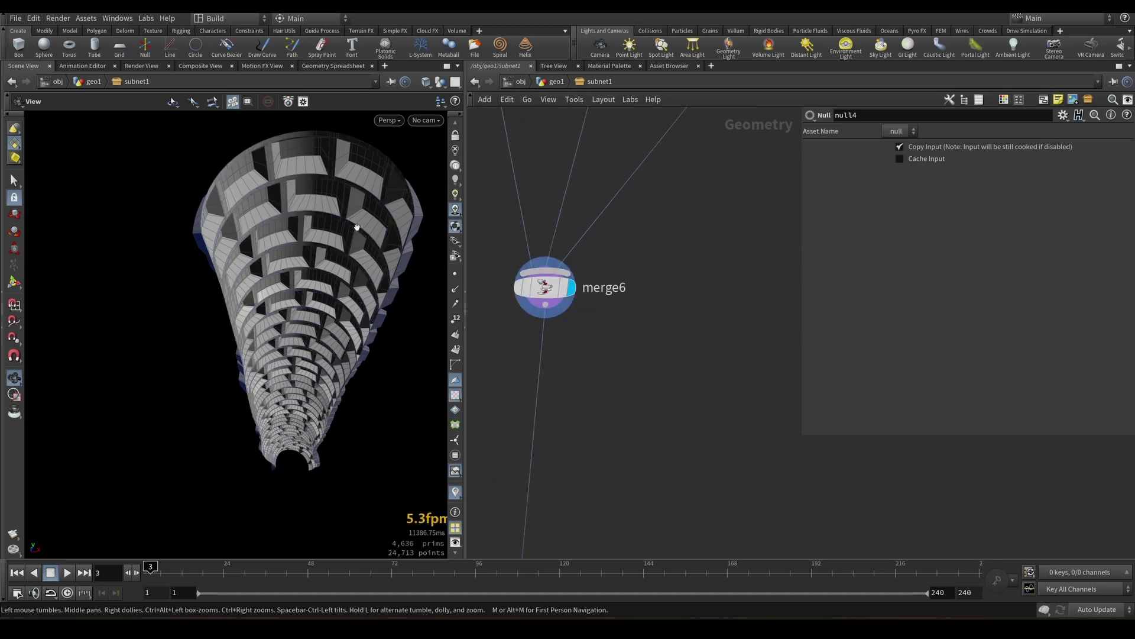
{"action": "left_click_drag", "start_coordinate": [357, 227], "coordinate": [368, 163]}
{"action": "scroll", "coordinate": [567, 233], "scroll_direction": "down", "scroll_amount": 5}
{"action": "middle_click_drag", "start_coordinate": [499, 223], "coordinate": [550, 350]}
{"action": "left_click_drag", "start_coordinate": [367, 207], "coordinate": [361, 190]}
{"action": "right_click_drag", "start_coordinate": [361, 190], "coordinate": [379, 201]}
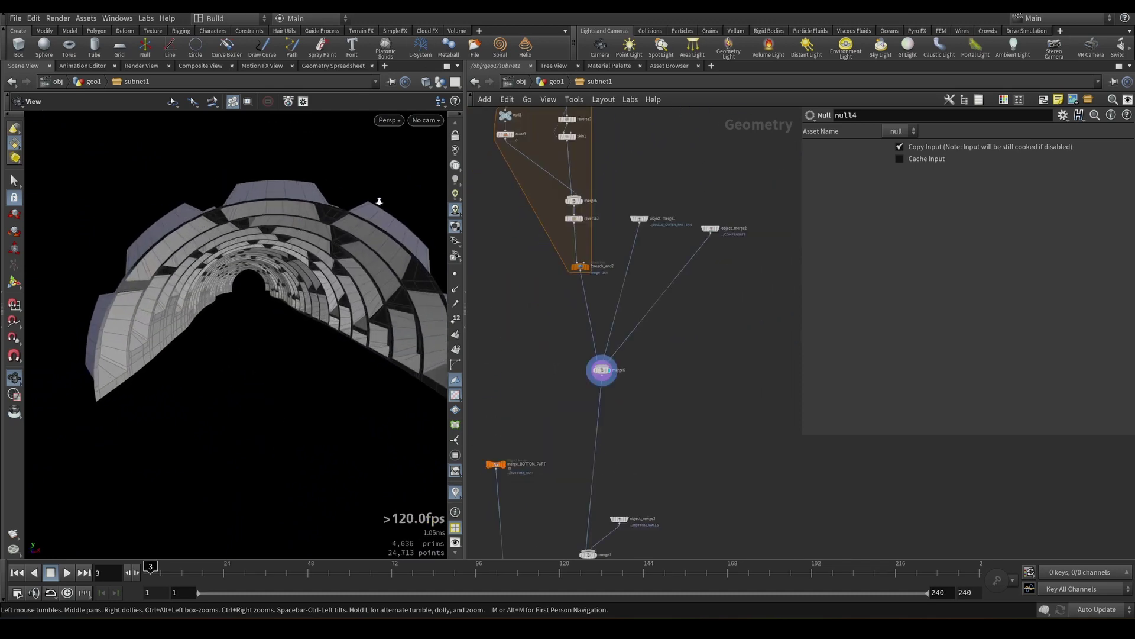
{"action": "left_click_drag", "start_coordinate": [379, 201], "coordinate": [394, 238]}
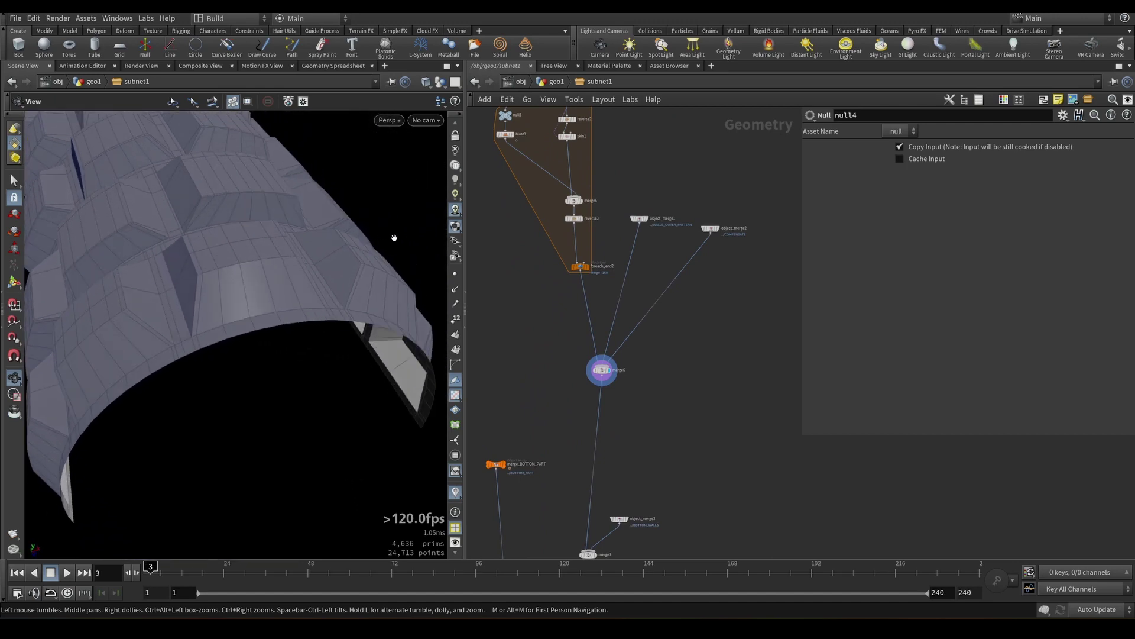
- Examine the recessed panels and their sloped sides up close from inside the tunnel
{"action": "middle_click_drag", "start_coordinate": [654, 256], "coordinate": [660, 273]}
{"action": "scroll", "coordinate": [656, 267], "scroll_direction": "up", "scroll_amount": 2}
{"action": "middle_click_drag", "start_coordinate": [617, 177], "coordinate": [649, 291]}
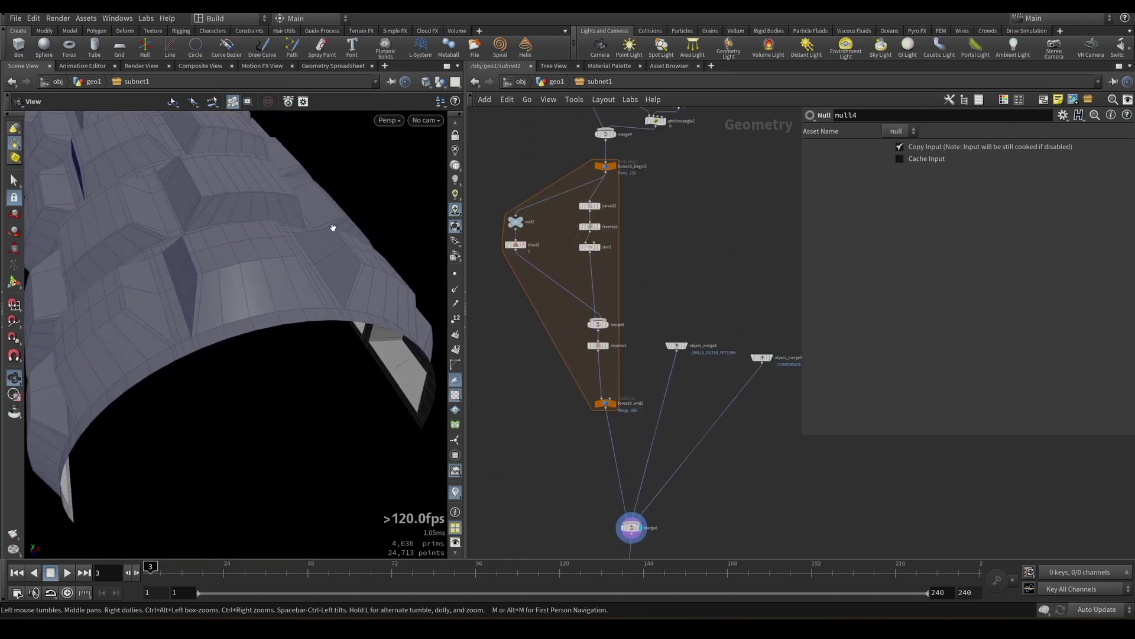
{"action": "left_click_drag", "start_coordinate": [332, 228], "coordinate": [228, 145]}
{"action": "right_click_drag", "start_coordinate": [229, 145], "coordinate": [254, 274]}
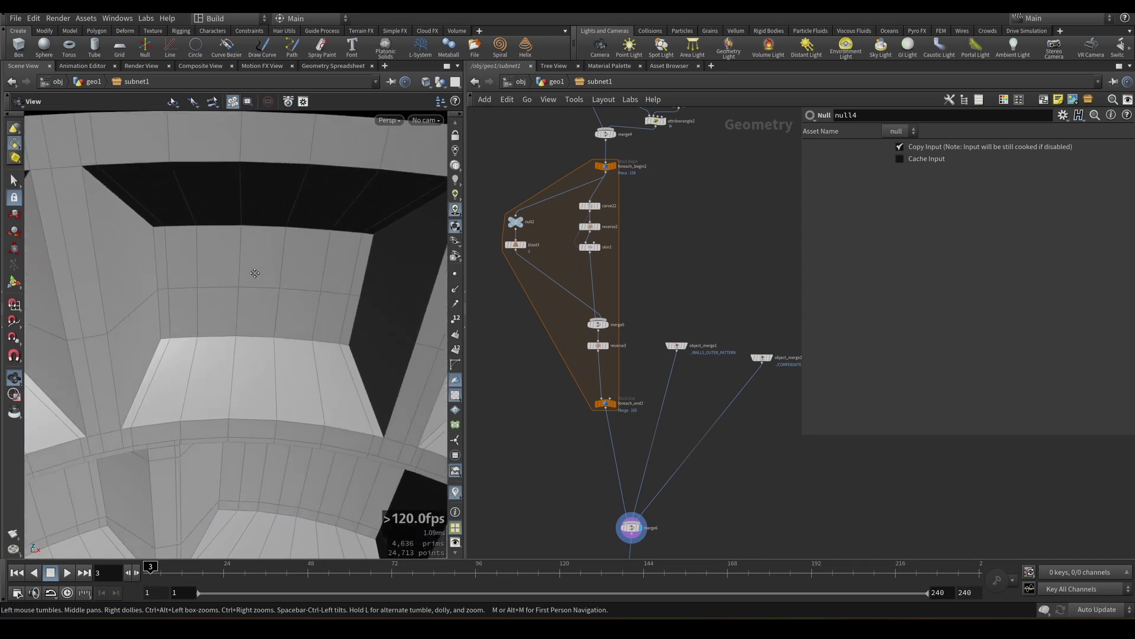
{"action": "left_click_drag", "start_coordinate": [254, 274], "coordinate": [252, 225]}
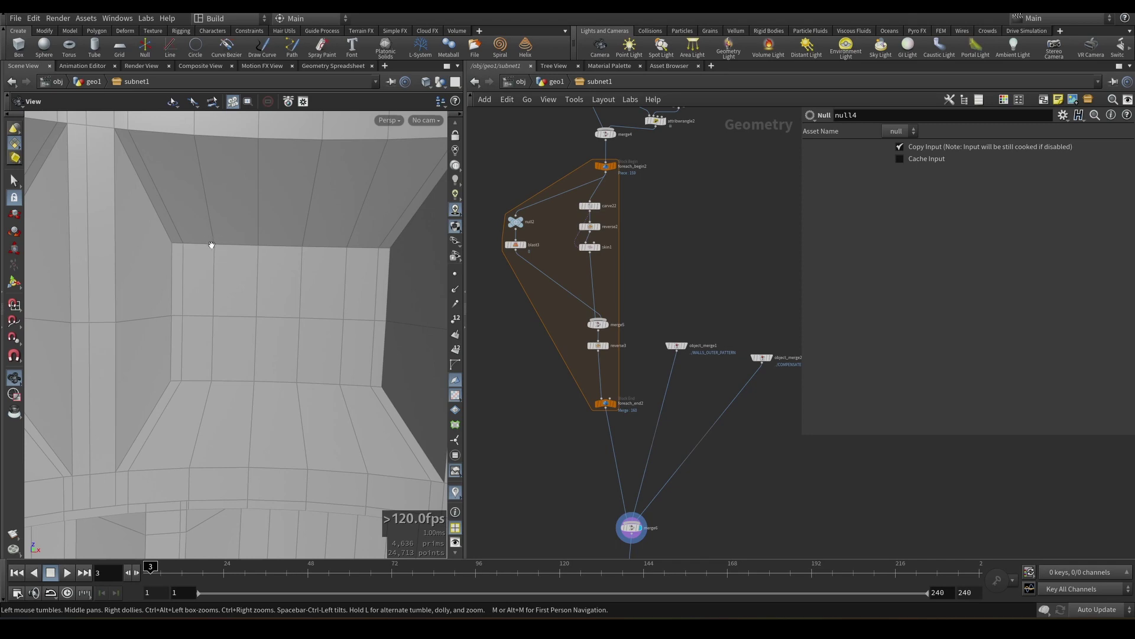
{"action": "left_click_drag", "start_coordinate": [279, 310], "coordinate": [299, 278]}
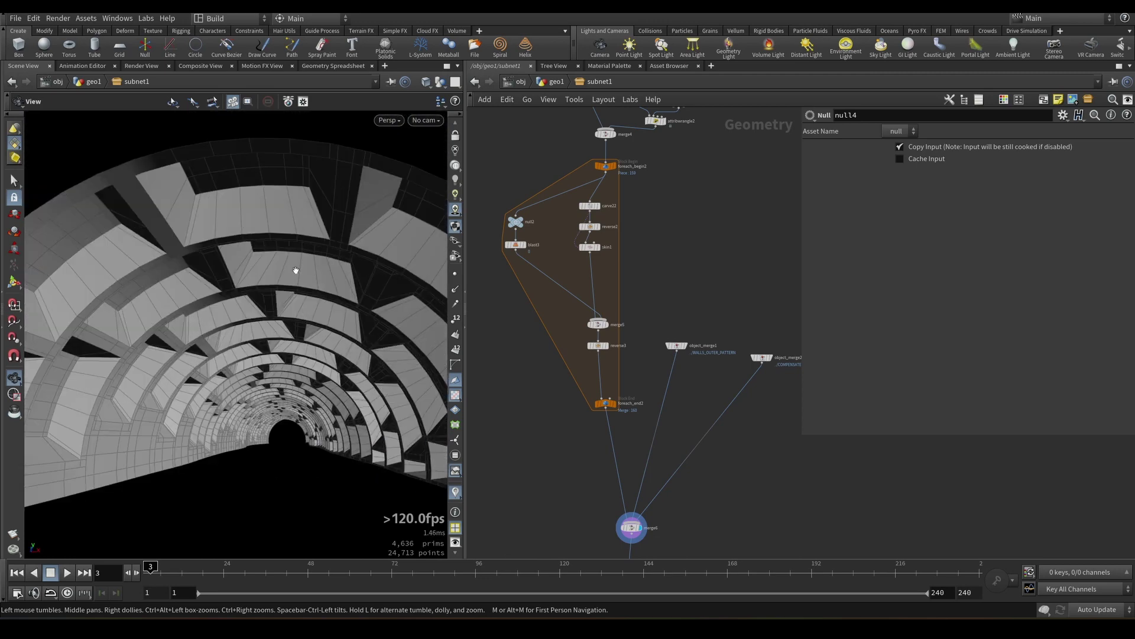
- Inspect reverse3 and skin1 inside the for-each block, and check skin1's primitive attributes in the Geometry Spreadsheet
{"action": "scroll", "coordinate": [623, 434], "scroll_direction": "up", "scroll_amount": 4}
{"action": "middle_click_drag", "start_coordinate": [623, 433], "coordinate": [625, 345]}
{"action": "scroll", "coordinate": [602, 271], "scroll_direction": "down", "scroll_amount": 3}
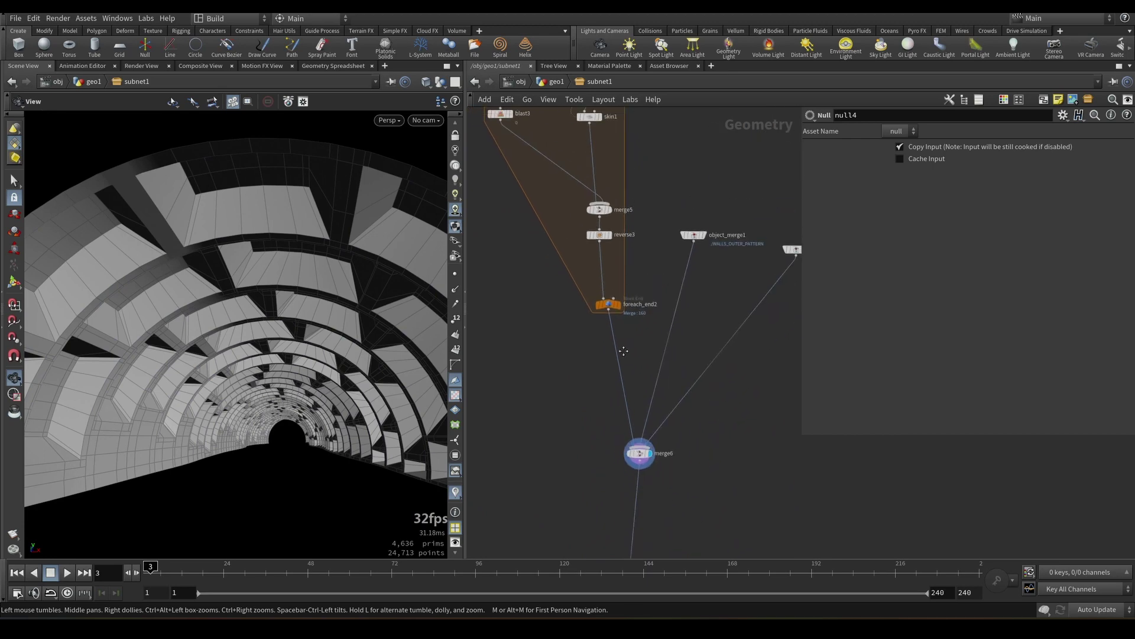
{"action": "middle_click_drag", "start_coordinate": [632, 251], "coordinate": [638, 330]}
{"action": "scroll", "coordinate": [635, 321], "scroll_direction": "up", "scroll_amount": 3}
{"action": "left_click_drag", "start_coordinate": [635, 322], "coordinate": [575, 301]}
{"action": "middle_click_drag", "start_coordinate": [631, 289], "coordinate": [644, 337]}
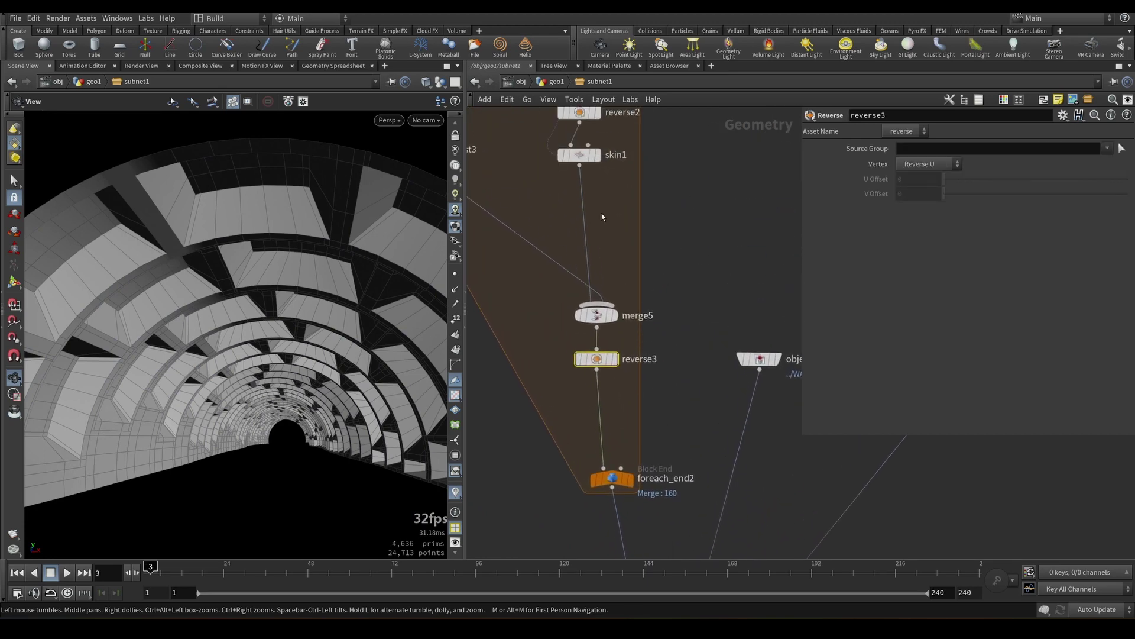
{"action": "middle_click_drag", "start_coordinate": [611, 186], "coordinate": [623, 325]}
{"action": "left_click_drag", "start_coordinate": [623, 325], "coordinate": [578, 283]}
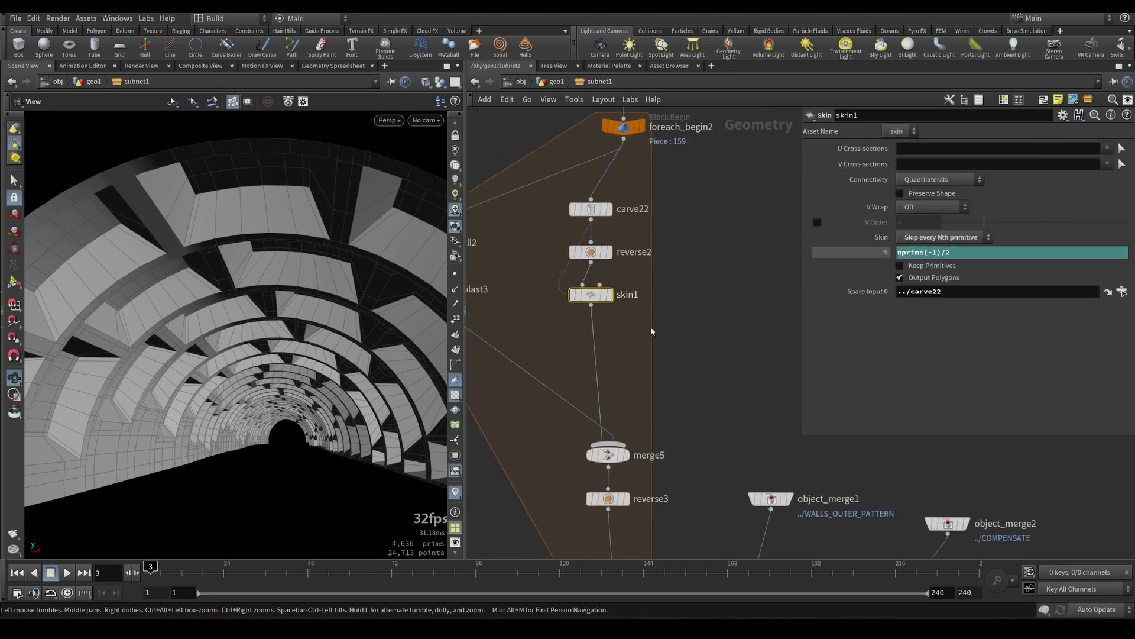
{"action": "middle_click_drag", "start_coordinate": [648, 353], "coordinate": [650, 345]}
{"action": "left_click", "coordinate": [345, 66]}
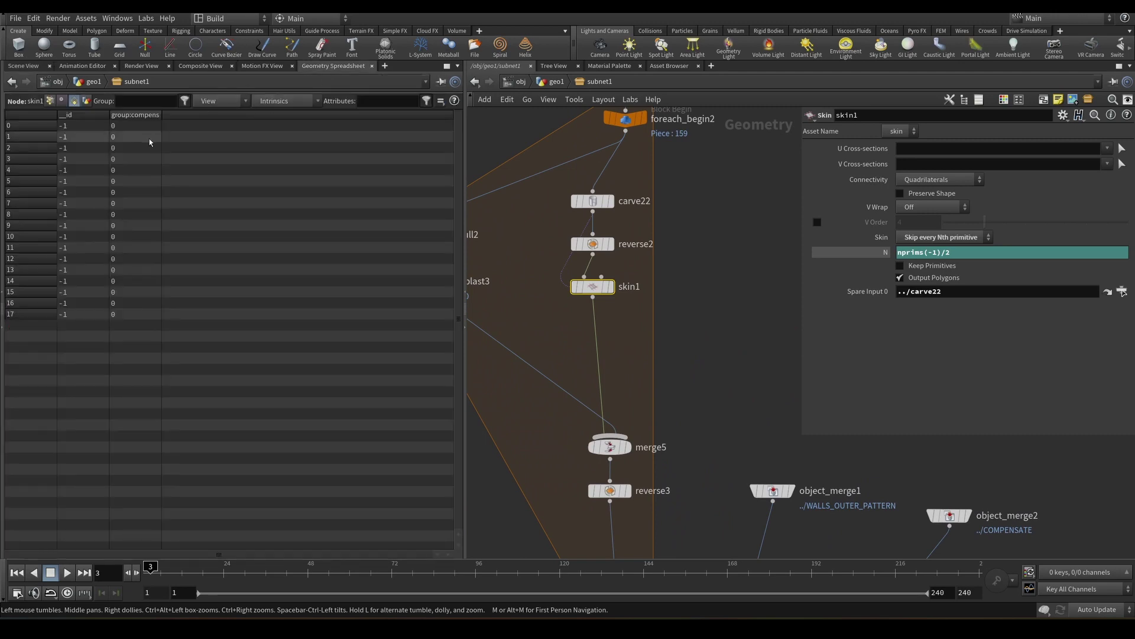
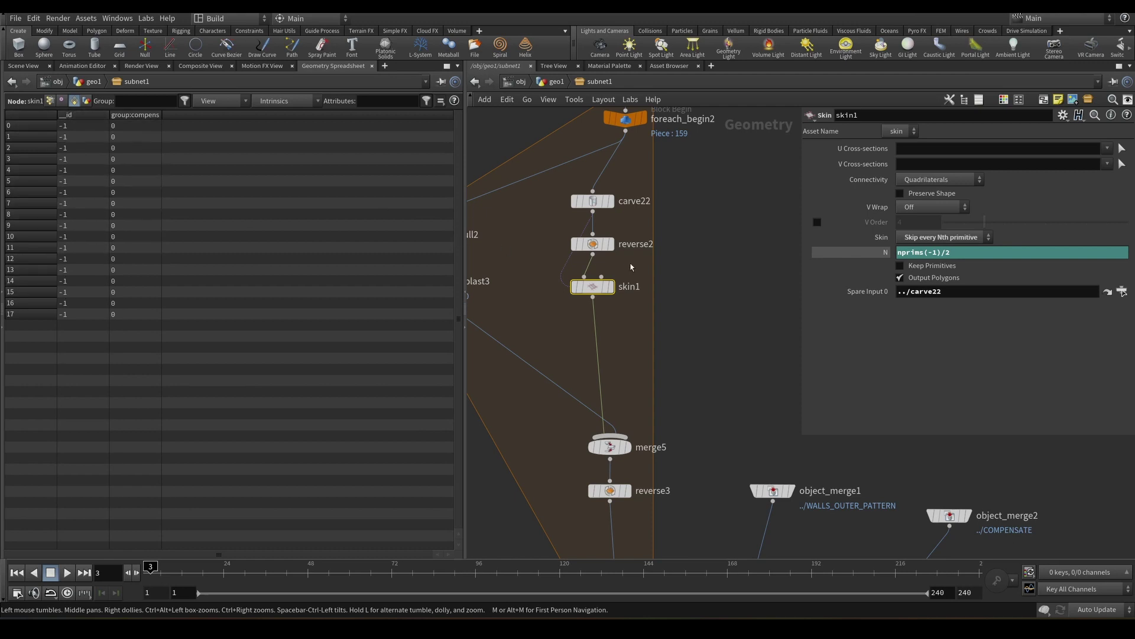
- Add an Attribute Copy node between reverse3 and foreach_end2
{"action": "middle_click_drag", "start_coordinate": [632, 293], "coordinate": [641, 186]}
{"action": "scroll", "coordinate": [611, 178], "scroll_direction": "down", "scroll_amount": 3}
{"action": "middle_click_drag", "start_coordinate": [624, 259], "coordinate": [616, 205]}
{"action": "scroll", "coordinate": [611, 177], "scroll_direction": "up", "scroll_amount": 3}
{"action": "key", "text": "Tab"}
{"action": "type", "text": "ac"}
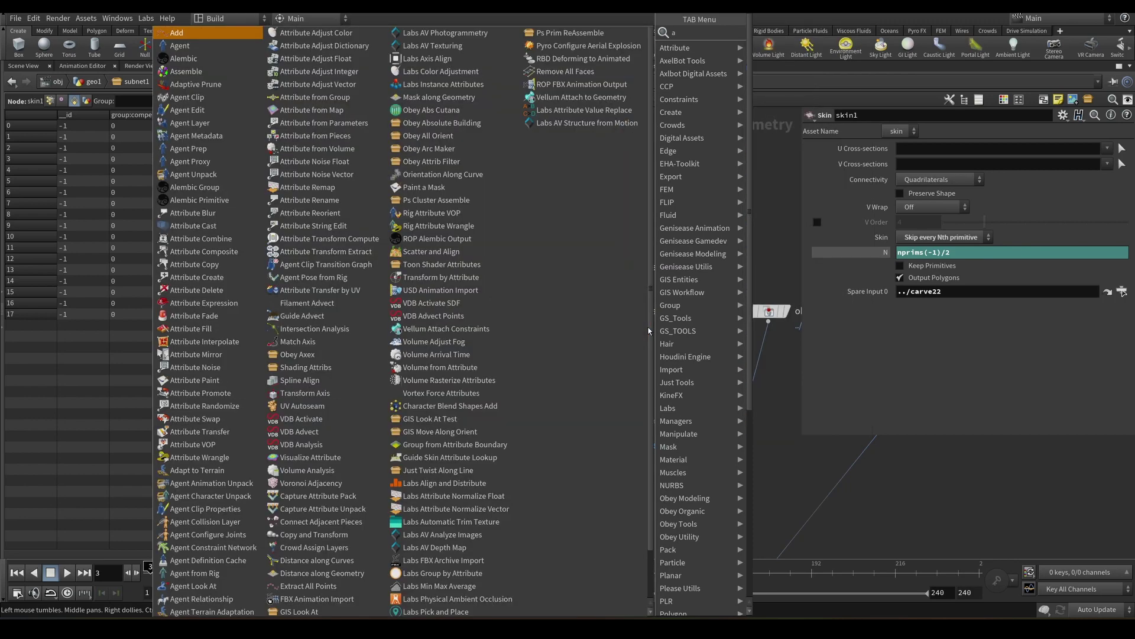
{"action": "type", "text": "cop"}
{"action": "key", "text": "Return"}
{"action": "left_click", "coordinate": [626, 363]}
- Set the Attribute Copy to copy the __id attribute, with both source and destination group types set to Primitives
{"action": "left_click_drag", "start_coordinate": [914, 252], "coordinate": [829, 255]}
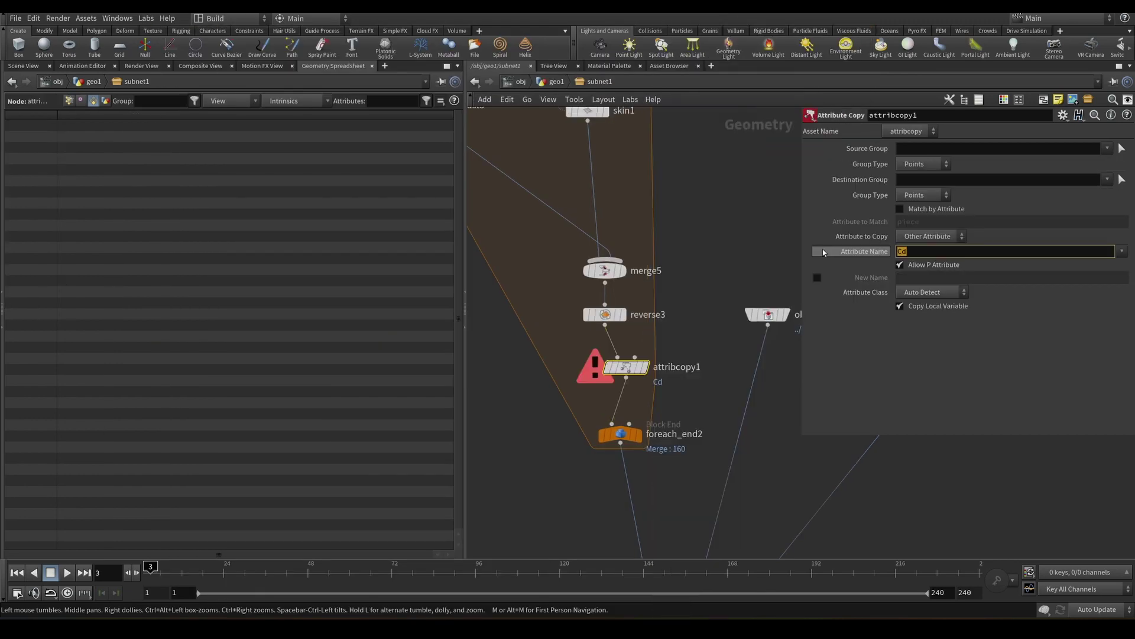
{"action": "key", "text": "BackSpace"}
{"action": "type", "text": "__id"}
{"action": "key", "text": "Return"}
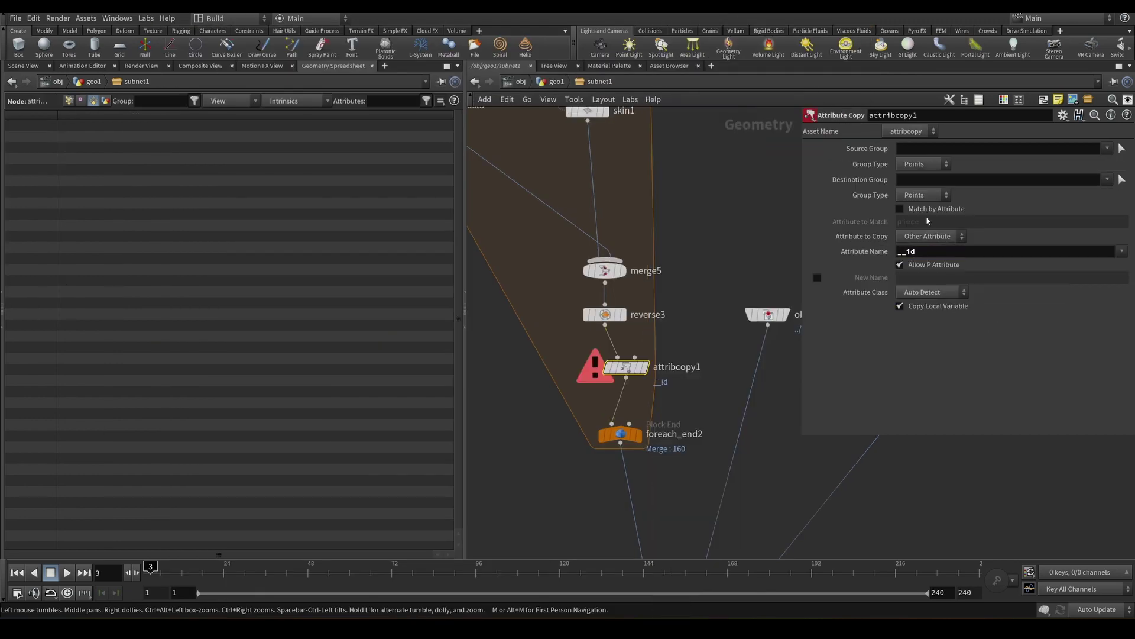
{"action": "left_click", "coordinate": [917, 234]}
{"action": "scroll", "coordinate": [671, 318], "scroll_direction": "down", "scroll_amount": 5}
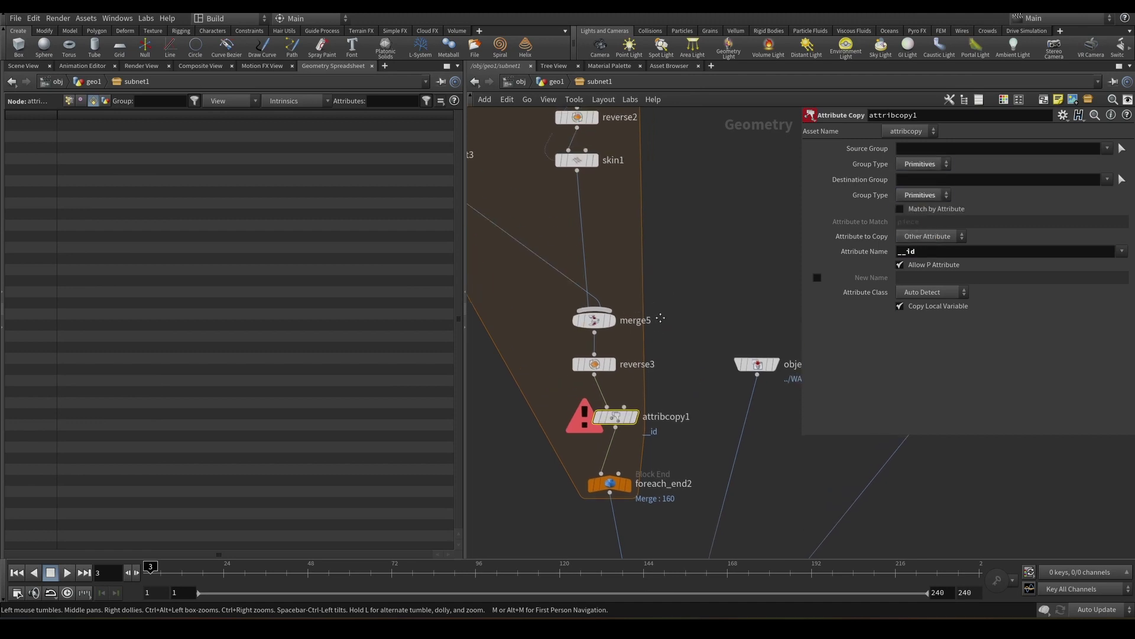
- Connect foreach_begin2 to attribcopy1's second input and display attribcopy1
{"action": "scroll", "coordinate": [672, 318], "scroll_direction": "up", "scroll_amount": 5}
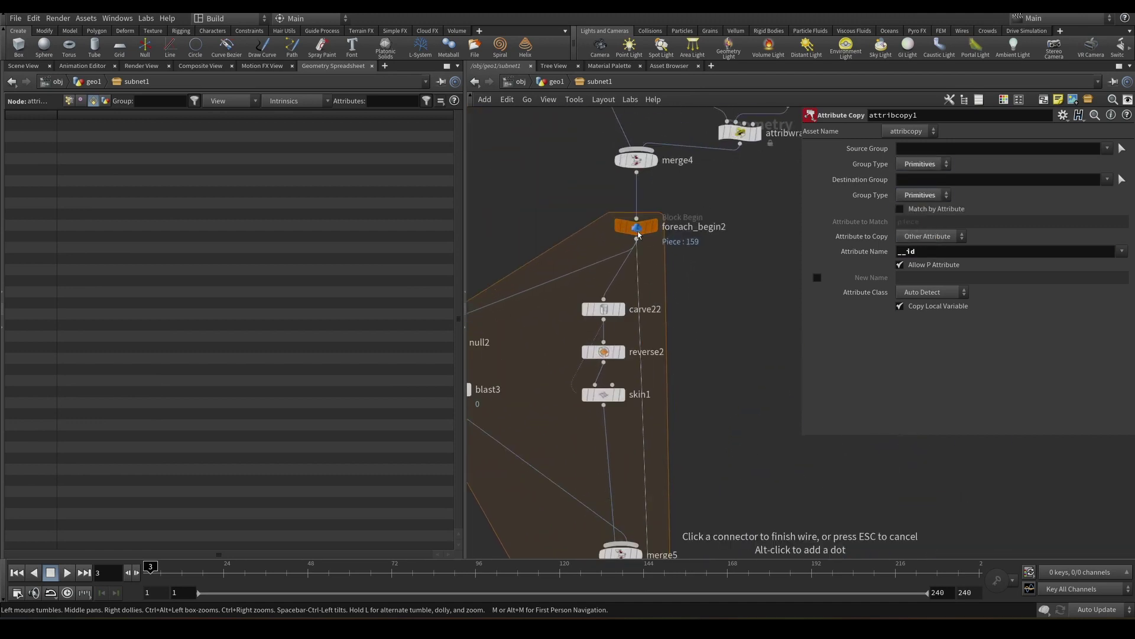
{"action": "scroll", "coordinate": [660, 373], "scroll_direction": "up", "scroll_amount": 1}
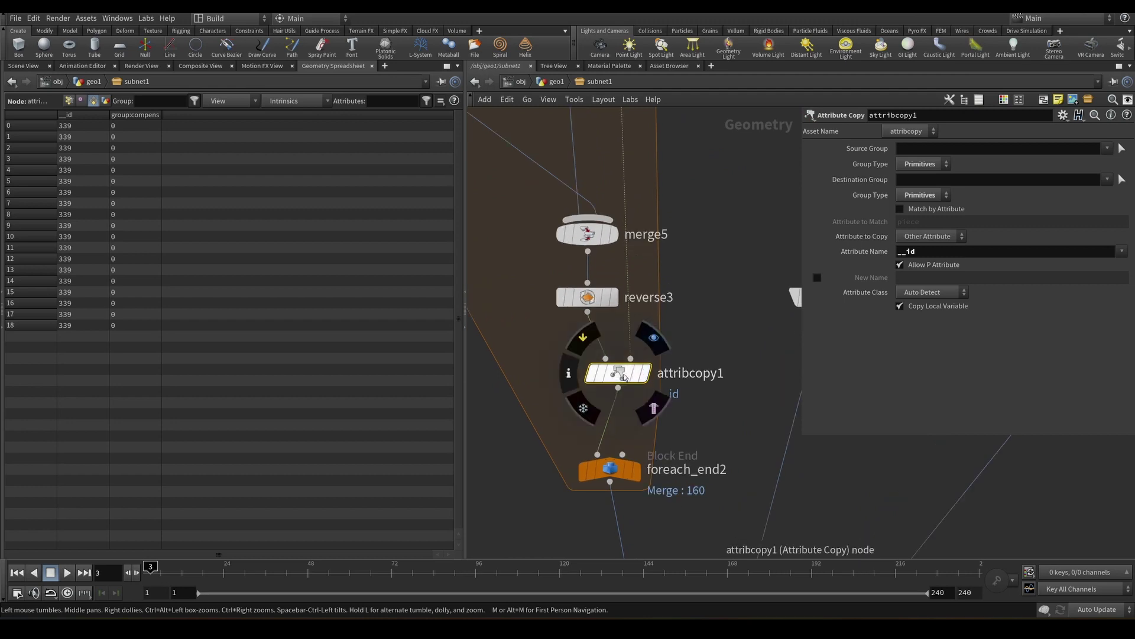
{"action": "left_click", "coordinate": [646, 372]}
{"action": "middle_click_drag", "start_coordinate": [695, 222], "coordinate": [704, 327]}
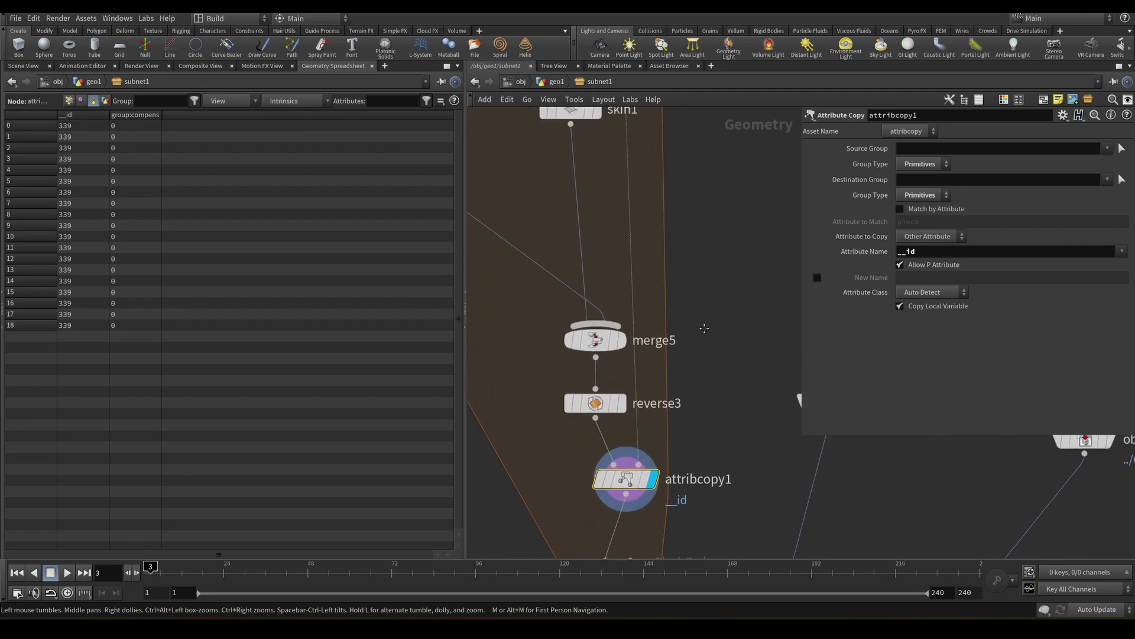
- Return to the 3D scene view and display the combined wall geometry from merge6
{"action": "scroll", "coordinate": [625, 209], "scroll_direction": "down", "scroll_amount": 2}
{"action": "left_click", "coordinate": [27, 66]}
{"action": "scroll", "coordinate": [670, 258], "scroll_direction": "down", "scroll_amount": 3}
{"action": "middle_click_drag", "start_coordinate": [670, 258], "coordinate": [619, 108]}
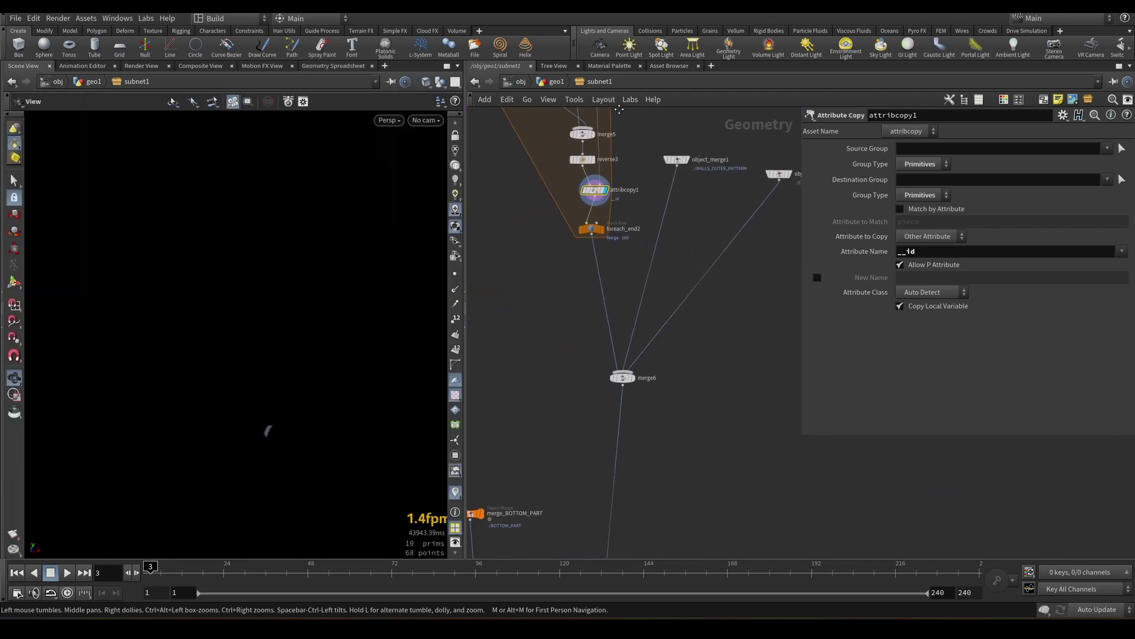
{"action": "middle_click_drag", "start_coordinate": [618, 258], "coordinate": [607, 216]}
{"action": "middle_click_drag", "start_coordinate": [522, 264], "coordinate": [520, 206]}
{"action": "scroll", "coordinate": [615, 180], "scroll_direction": "up", "scroll_amount": 2}
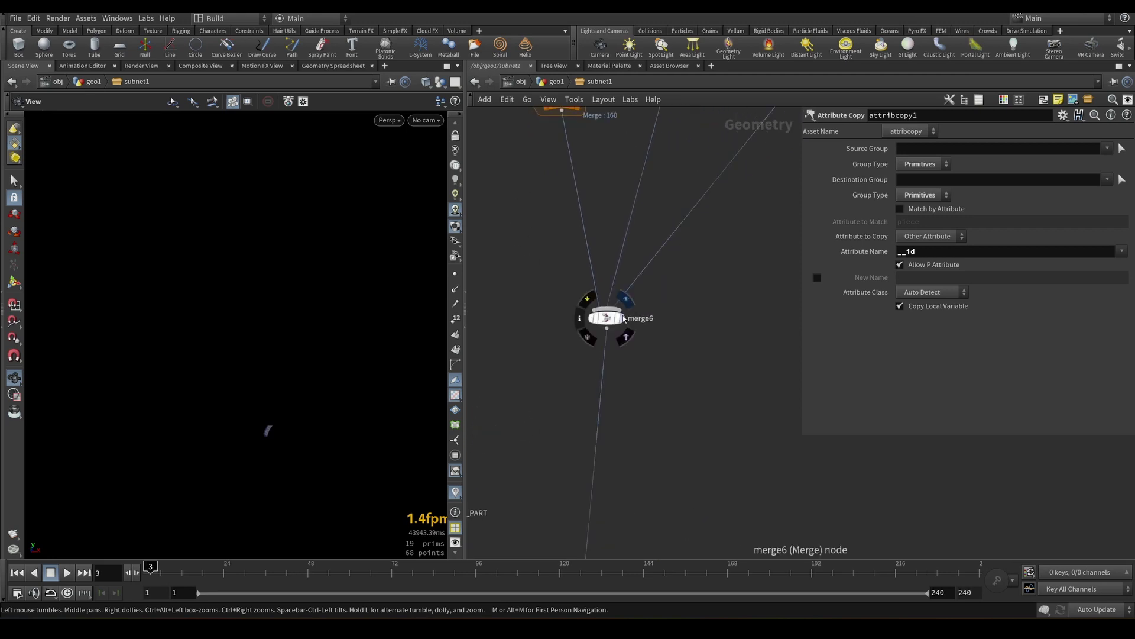
{"action": "left_click", "coordinate": [624, 300]}
- Turn off Output Polygons on skin1 and check the geometry info of foreach_end2
{"action": "middle_click_drag", "start_coordinate": [692, 169], "coordinate": [669, 364]}
{"action": "middle_click_drag", "start_coordinate": [594, 177], "coordinate": [596, 264]}
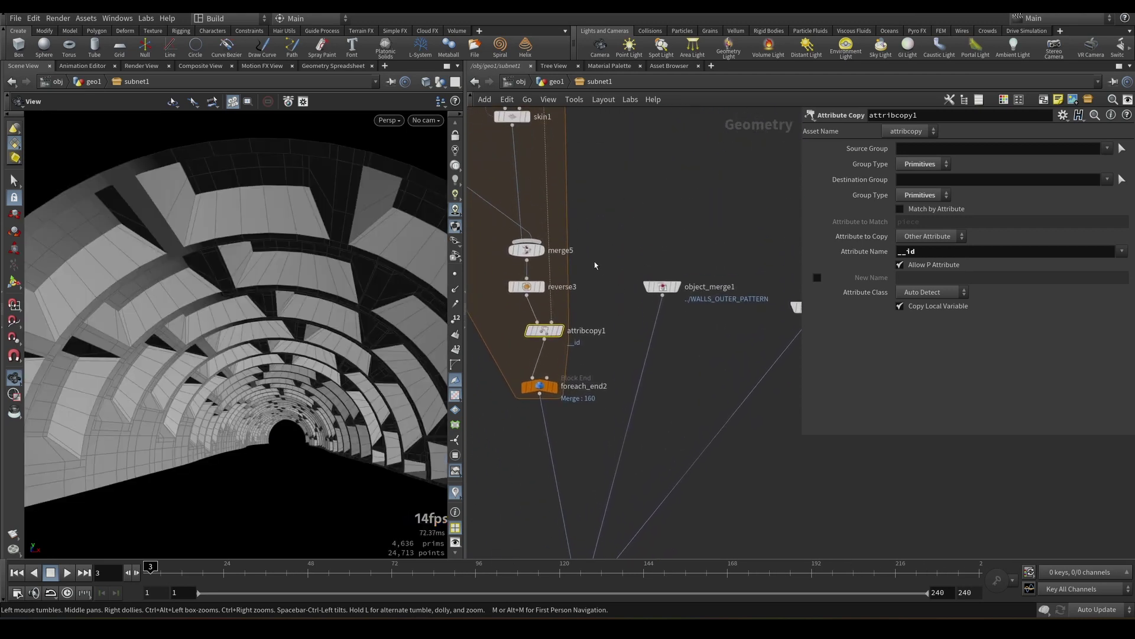
{"action": "middle_click_drag", "start_coordinate": [566, 161], "coordinate": [605, 309]}
{"action": "scroll", "coordinate": [610, 286], "scroll_direction": "up", "scroll_amount": 2}
{"action": "left_click", "coordinate": [542, 265]}
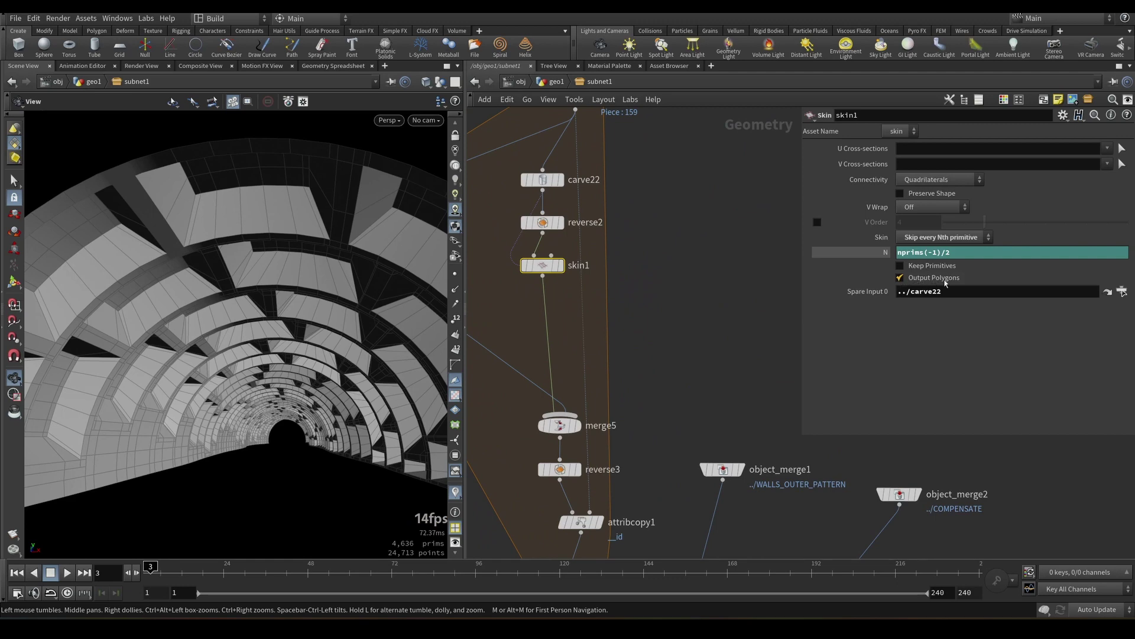
{"action": "left_click", "coordinate": [902, 278]}
{"action": "middle_click_drag", "start_coordinate": [669, 272], "coordinate": [679, 223]}
{"action": "middle_click_drag", "start_coordinate": [704, 361], "coordinate": [715, 236]}
{"action": "scroll", "coordinate": [715, 236], "scroll_direction": "down", "scroll_amount": 1}
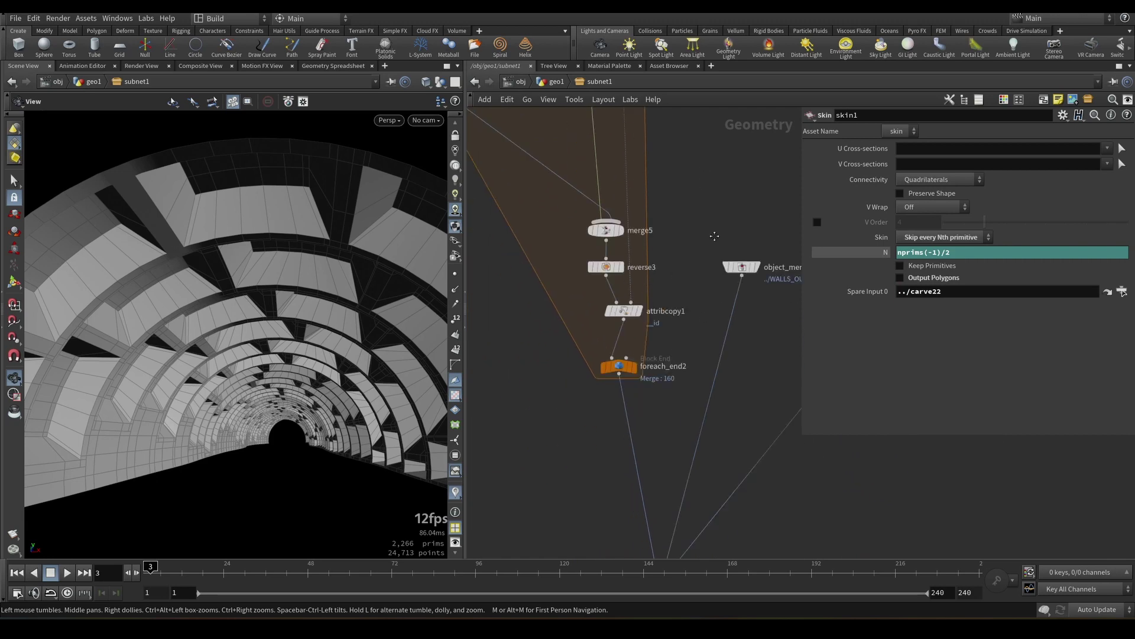
{"action": "scroll", "coordinate": [615, 360], "scroll_direction": "up", "scroll_amount": 2}
{"action": "middle_click", "coordinate": [601, 329]}
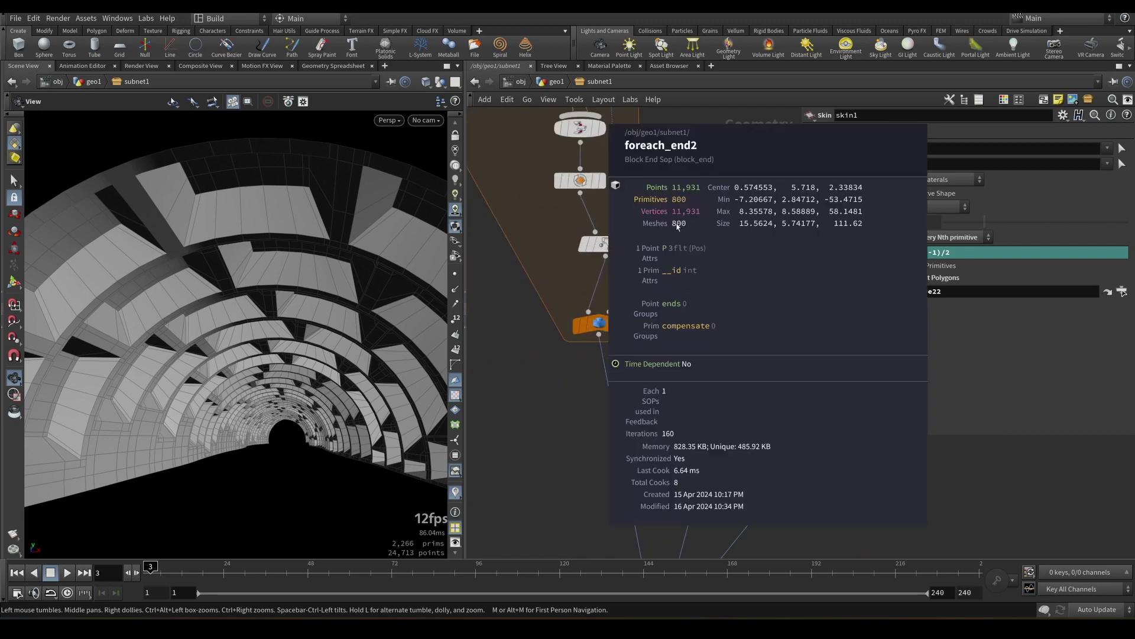
- Wrap the foreach_begin2 to foreach_end2 loop in a compile block and enable Multithread when Compiled on foreach_end2
{"action": "scroll", "coordinate": [654, 284], "scroll_direction": "down", "scroll_amount": 2}
{"action": "middle_click_drag", "start_coordinate": [654, 284], "coordinate": [675, 467]}
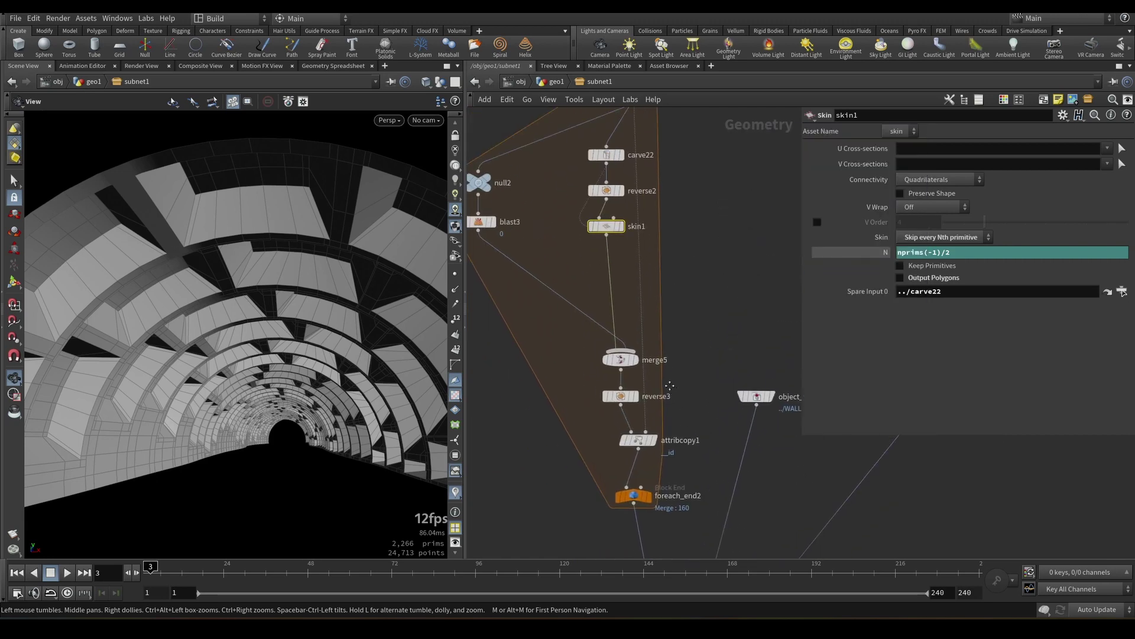
{"action": "middle_click_drag", "start_coordinate": [669, 324], "coordinate": [639, 251]}
{"action": "middle_click_drag", "start_coordinate": [631, 168], "coordinate": [671, 395]}
{"action": "scroll", "coordinate": [671, 395], "scroll_direction": "down", "scroll_amount": 1}
{"action": "key", "text": "Tab"}
{"action": "type", "text": "comp"}
{"action": "key", "text": "Return"}
{"action": "left_click", "coordinate": [738, 228]}
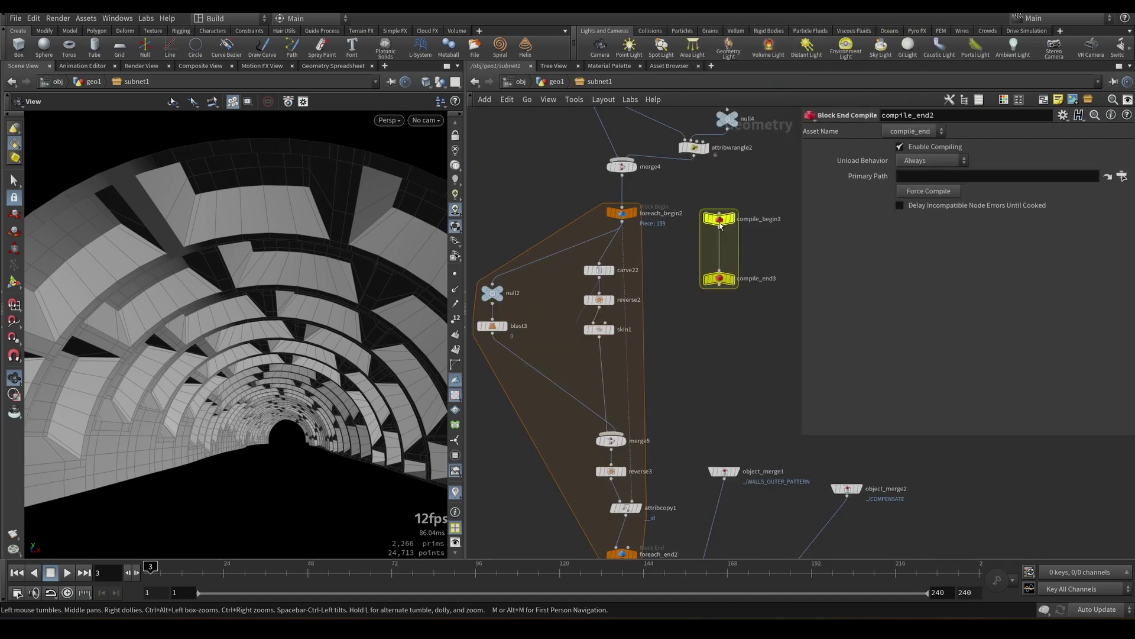
{"action": "middle_click_drag", "start_coordinate": [738, 228], "coordinate": [737, 192]}
{"action": "left_click_drag", "start_coordinate": [729, 185], "coordinate": [653, 171]}
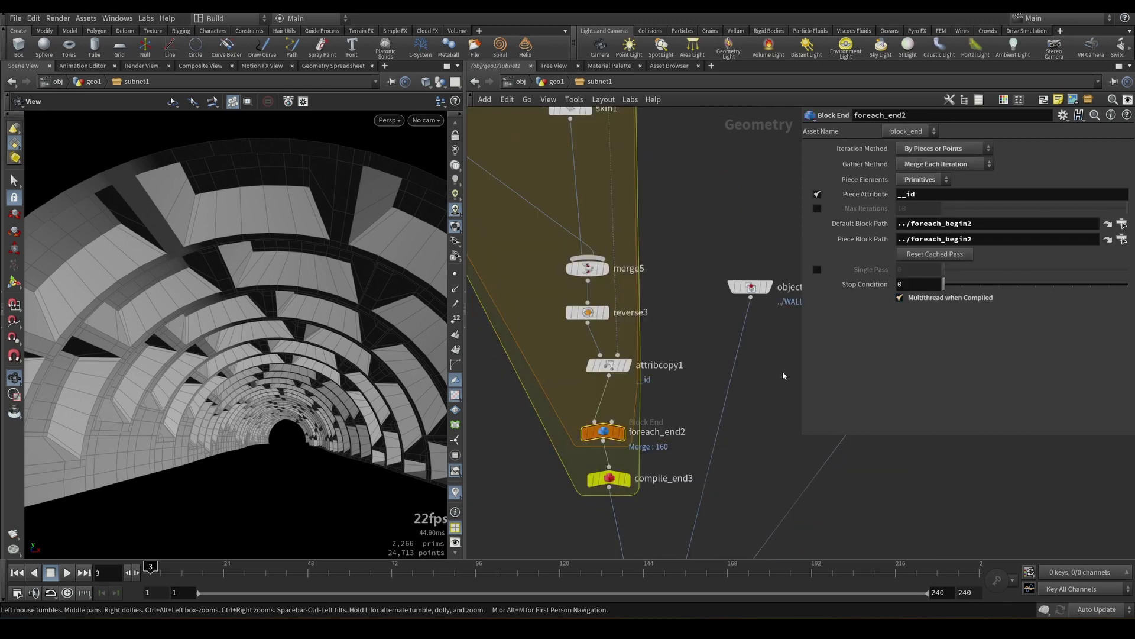
- Add a for-each loop over primitives below merge6, using __id as its piece attribute
{"action": "key", "text": "Tab"}
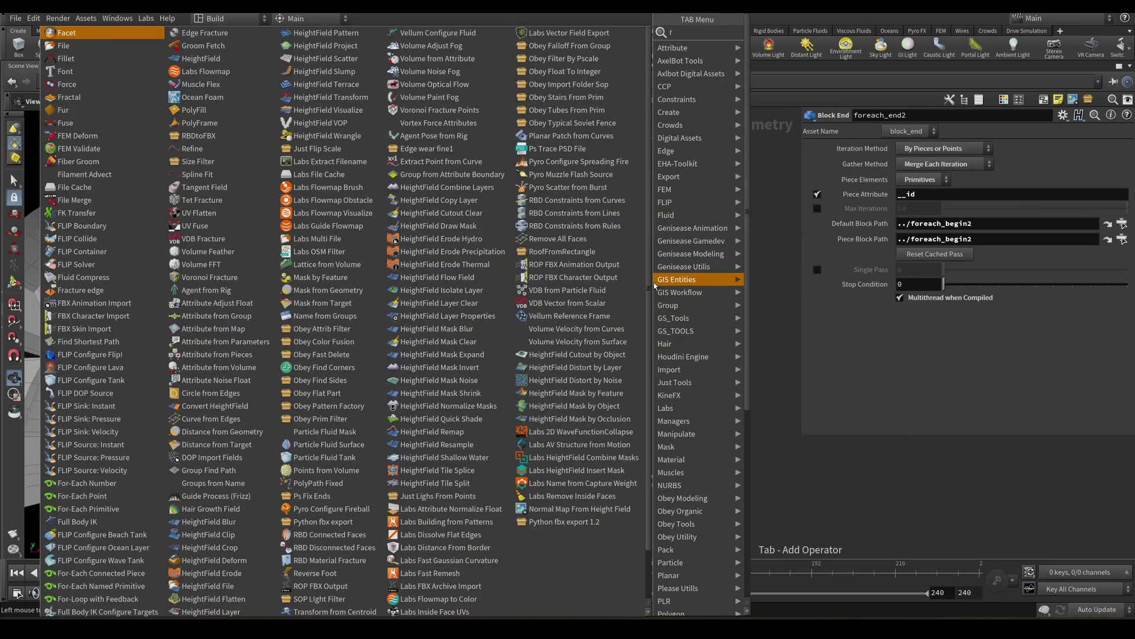
{"action": "type", "text": "for"}
{"action": "left_click", "coordinate": [819, 84]}
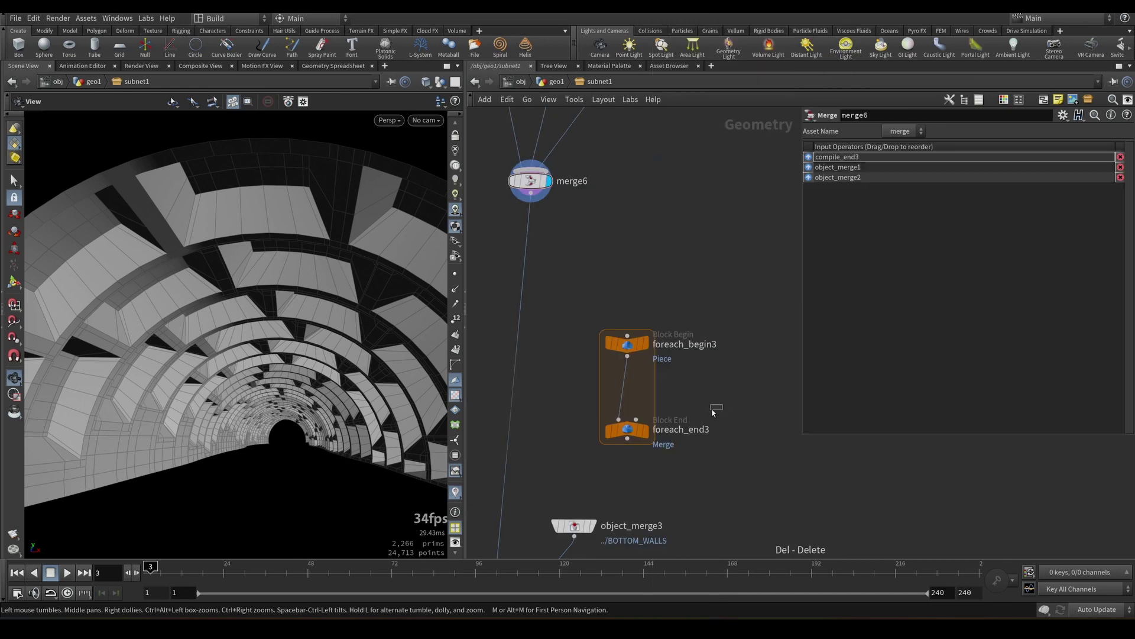
{"action": "type", "text": "__id"}
{"action": "key", "text": "Return"}
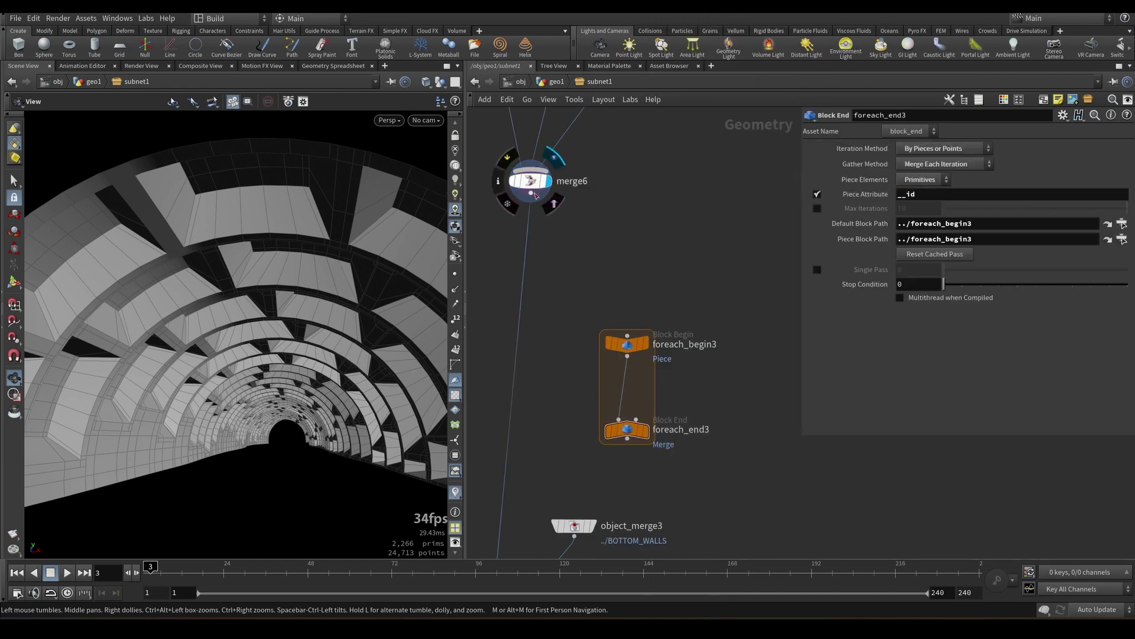
- Connect merge6 to foreach_begin3 and display foreach_end3
{"action": "left_click_drag", "start_coordinate": [530, 193], "coordinate": [627, 336]}
{"action": "middle_click_drag", "start_coordinate": [696, 317], "coordinate": [679, 186]}
{"action": "scroll", "coordinate": [680, 186], "scroll_direction": "up", "scroll_amount": 1}
{"action": "left_click", "coordinate": [619, 321]}
{"action": "middle_click_drag", "start_coordinate": [680, 241], "coordinate": [678, 172]}
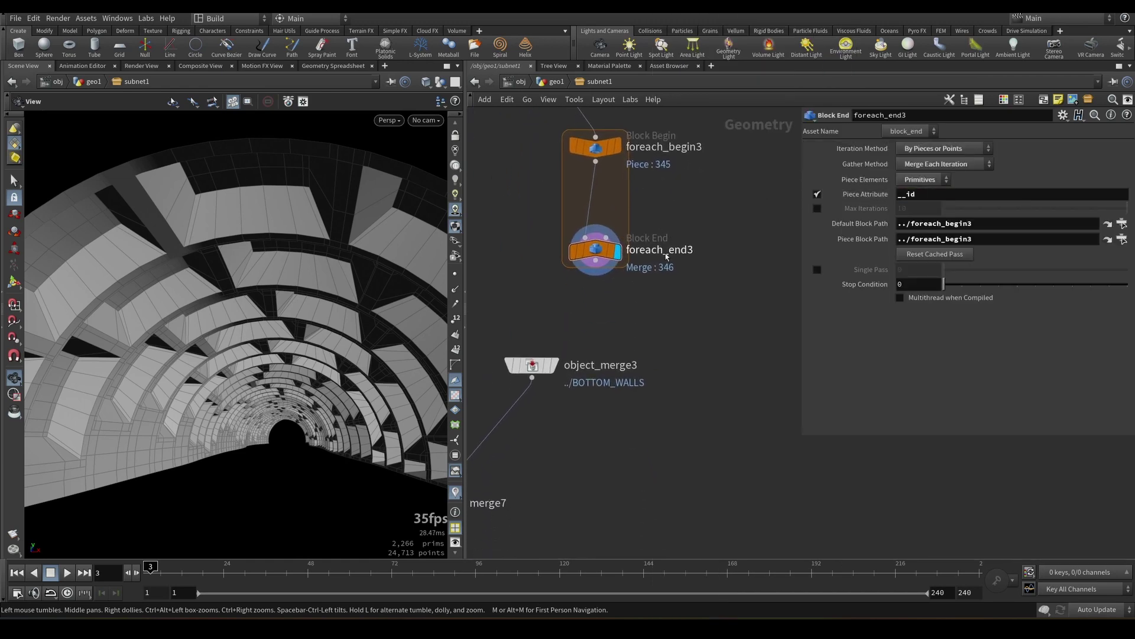
- Enable Single Pass on foreach_end3 with value 3 to isolate one panel
{"action": "left_click", "coordinate": [825, 276]}
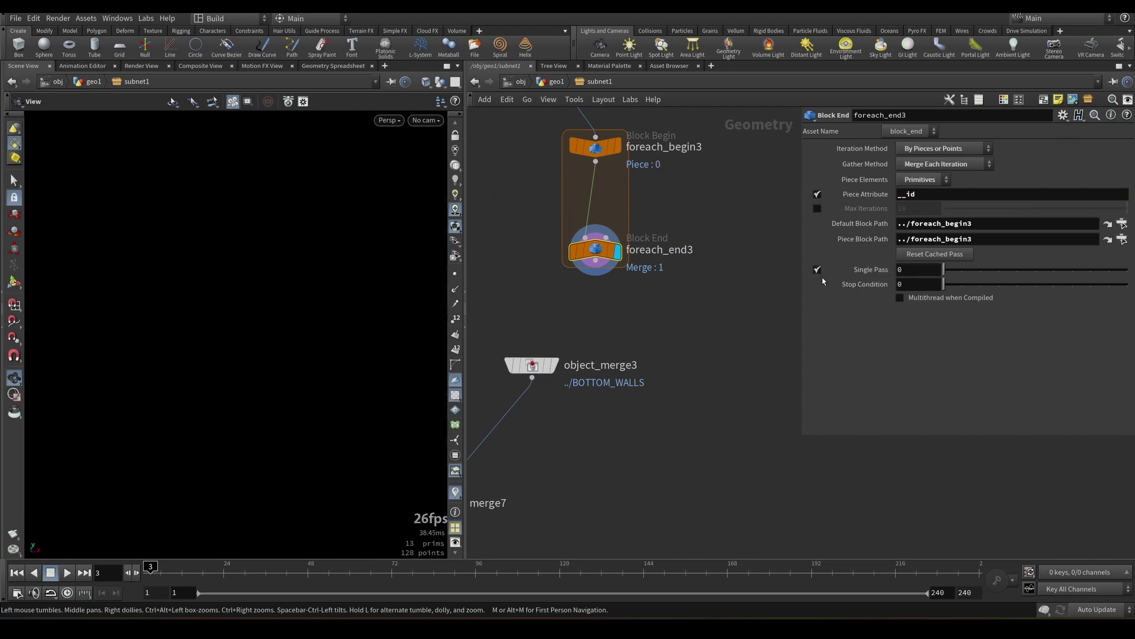
{"action": "left_click_drag", "start_coordinate": [959, 270], "coordinate": [999, 270]}
{"action": "left_click_drag", "start_coordinate": [289, 237], "coordinate": [236, 322]}
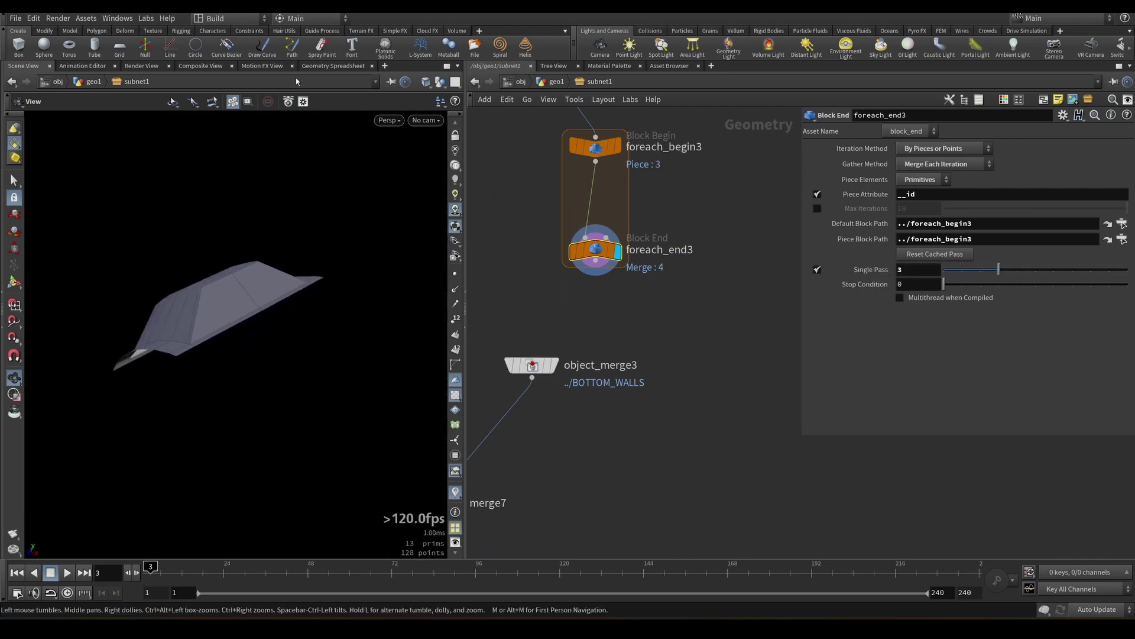
- Insert a Convert node after foreach_begin3 to turn the panel into polygons
{"action": "middle_click_drag", "start_coordinate": [594, 194], "coordinate": [585, 280]}
{"action": "scroll", "coordinate": [584, 280], "scroll_direction": "up", "scroll_amount": 1}
{"action": "key", "text": "Tab"}
{"action": "type", "text": "conve"}
{"action": "key", "text": "Return"}
{"action": "left_click", "coordinate": [586, 280]}
{"action": "scroll", "coordinate": [604, 247], "scroll_direction": "up", "scroll_amount": 2}
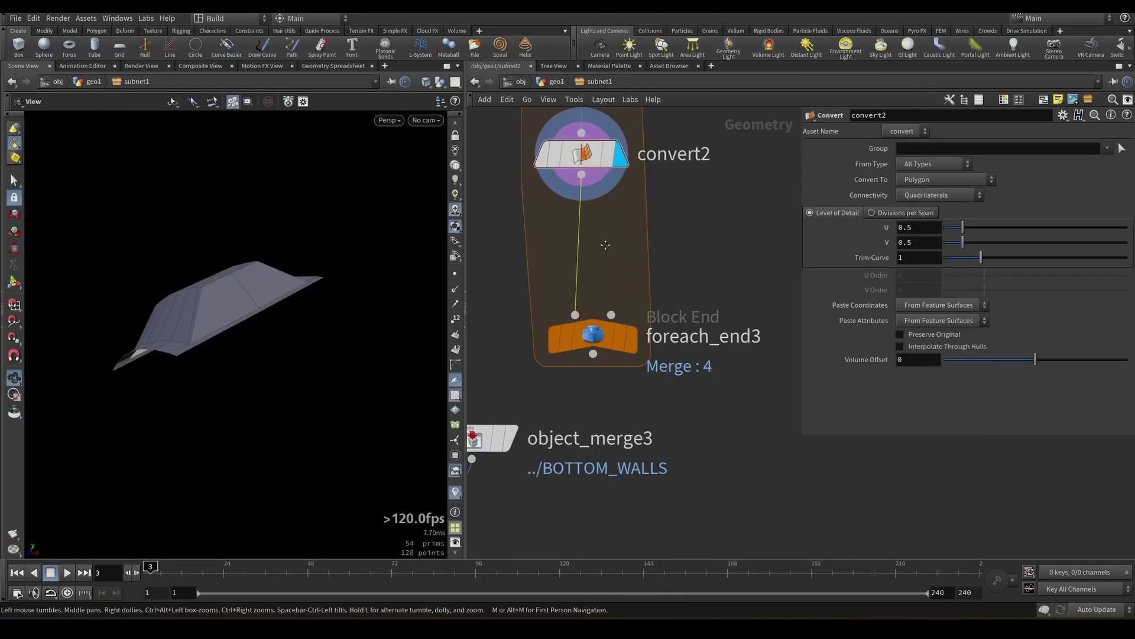
- Add a Fuse node between convert2 and foreach_end3
{"action": "key", "text": "Tab"}
{"action": "type", "text": "fuse"}
{"action": "key", "text": "Return"}
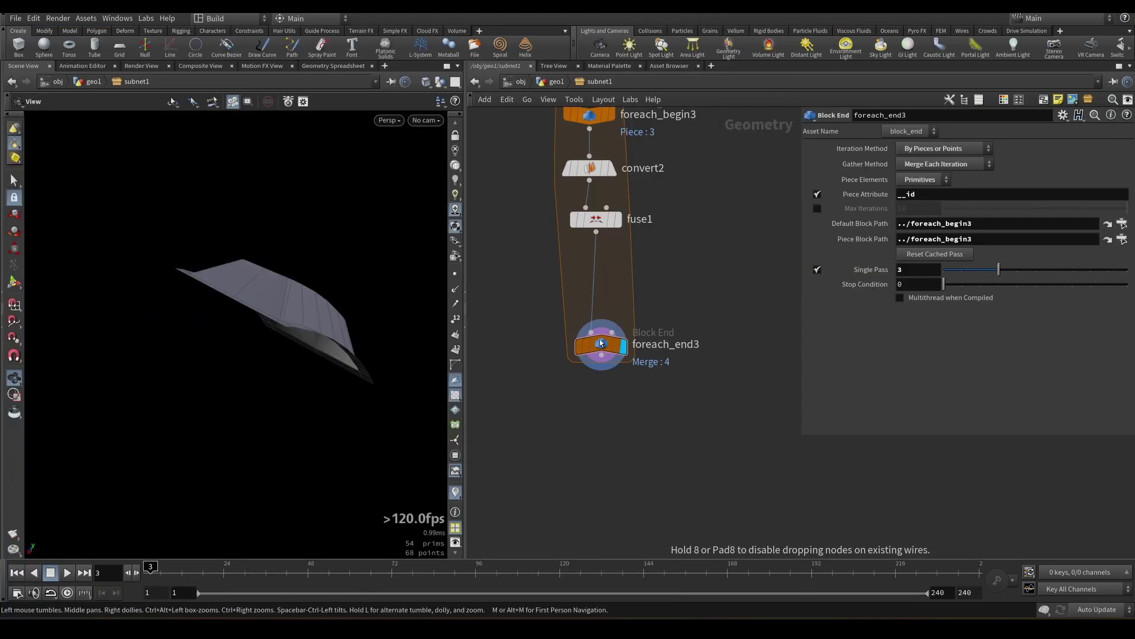
- Add a Group Create node after fuse1, naming the group edges, with Base Group disabled and Unshared Edges enabled under Include by Edges
{"action": "left_click_drag", "start_coordinate": [600, 343], "coordinate": [594, 413]}
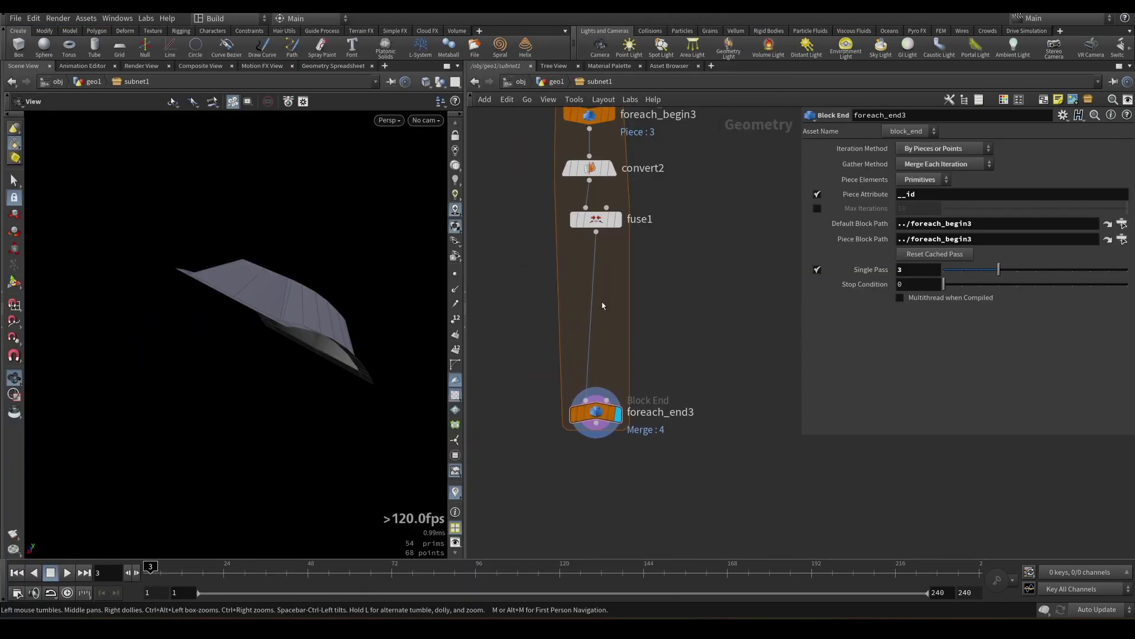
{"action": "key", "text": "Tab"}
{"action": "type", "text": "gro"}
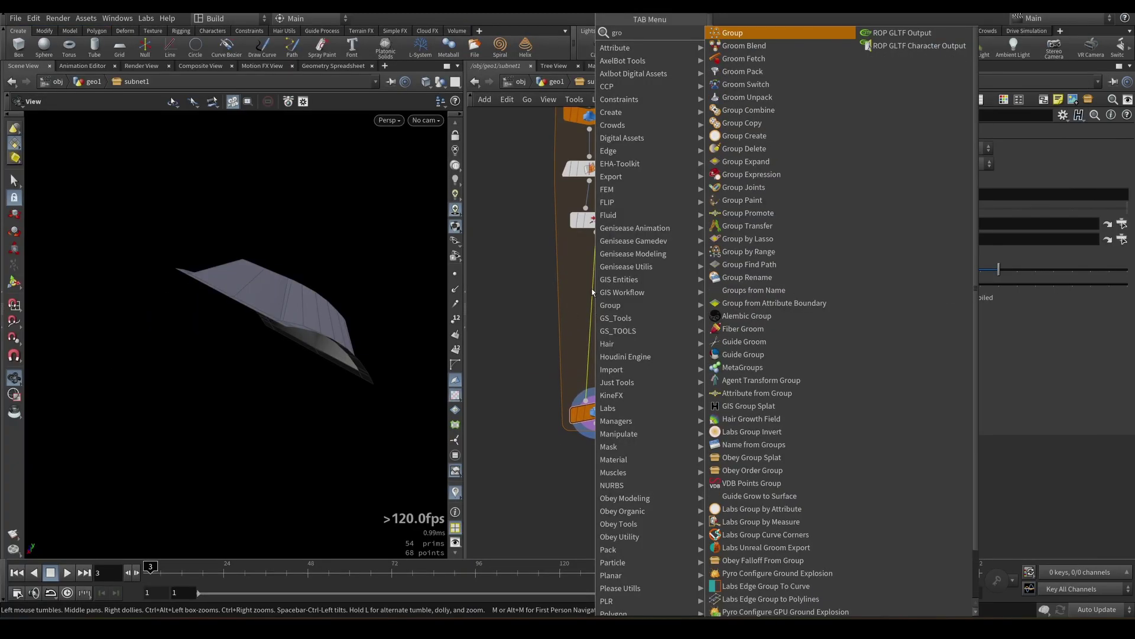
{"action": "left_click", "coordinate": [732, 33]}
{"action": "left_click", "coordinate": [596, 282]}
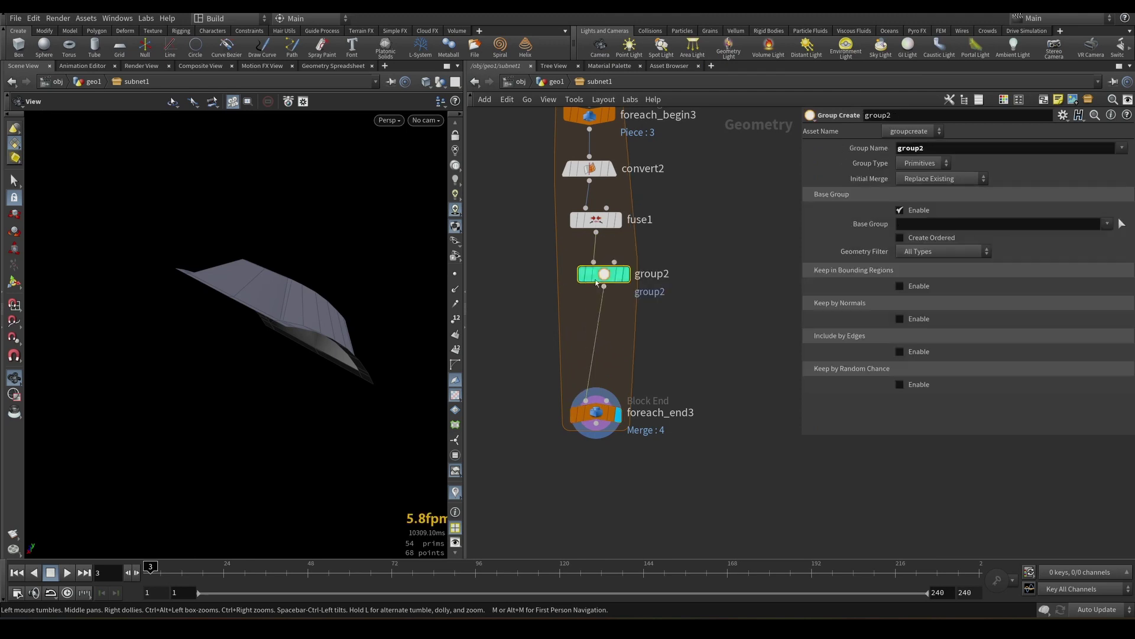
{"action": "left_click", "coordinate": [911, 212]}
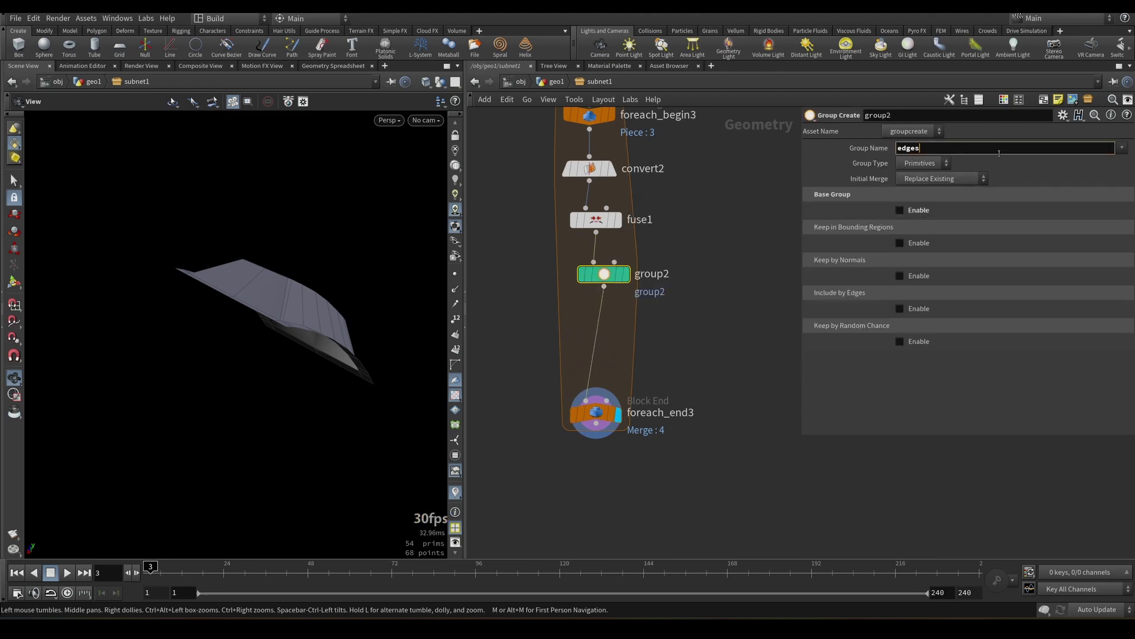
{"action": "left_click", "coordinate": [922, 308]}
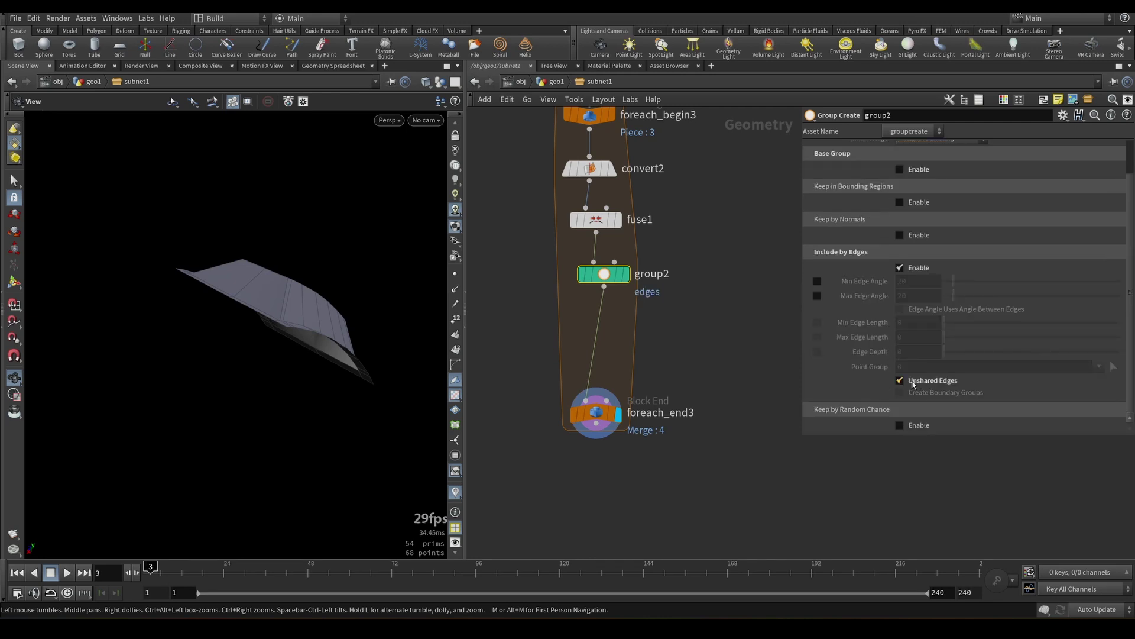
- Display group2 and set its group type to Edges to capture the panel's outer border
{"action": "middle_click_drag", "start_coordinate": [637, 308], "coordinate": [639, 330]}
{"action": "scroll", "coordinate": [635, 330], "scroll_direction": "up", "scroll_amount": 2}
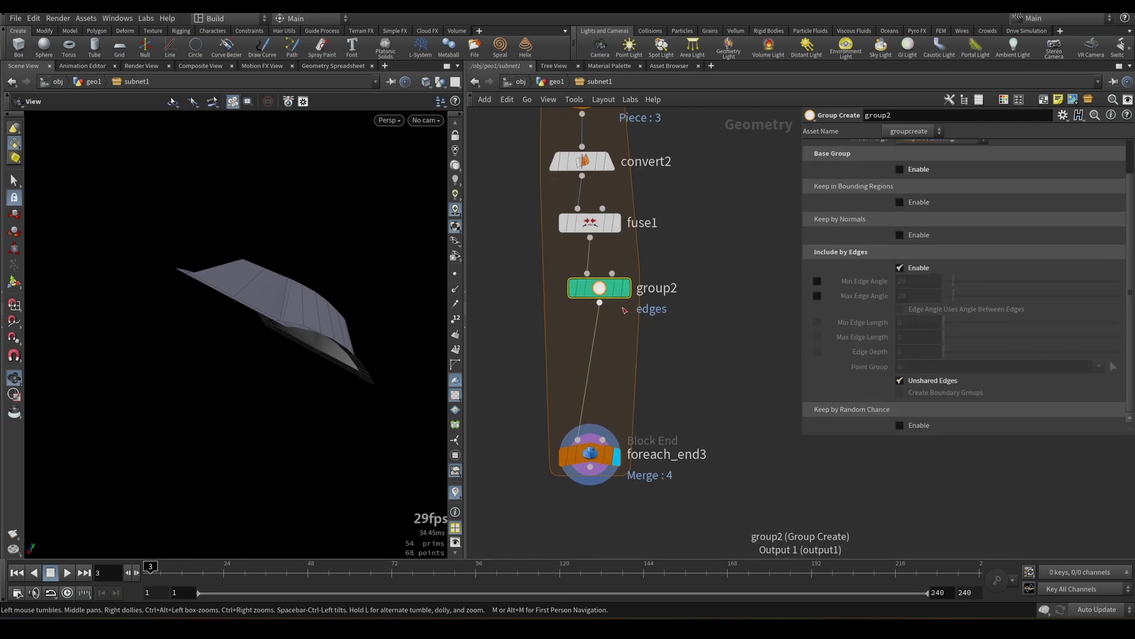
{"action": "left_click", "coordinate": [625, 288]}
{"action": "left_click_drag", "start_coordinate": [355, 278], "coordinate": [442, 242]}
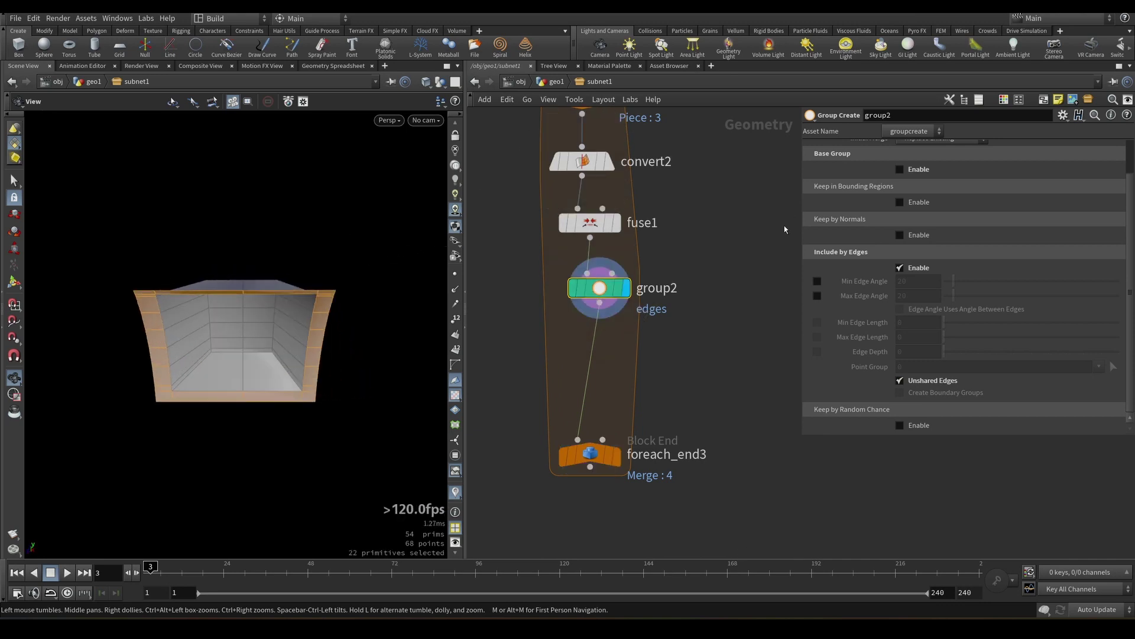
{"action": "scroll", "coordinate": [914, 195], "scroll_direction": "up", "scroll_amount": 3}
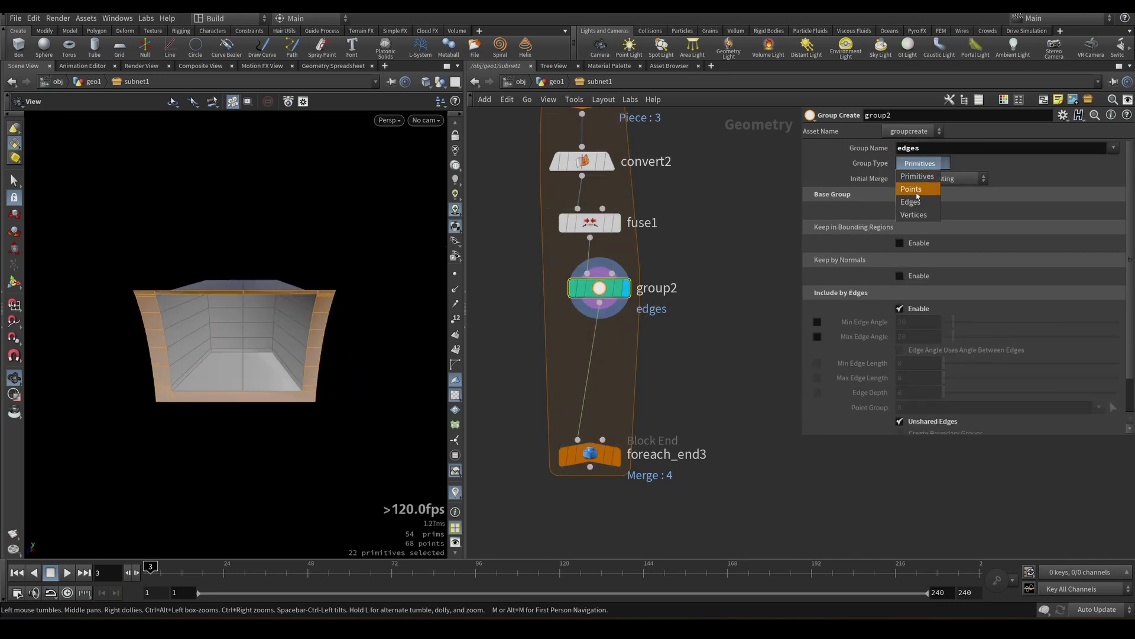
{"action": "left_click", "coordinate": [921, 202]}
{"action": "left_click_drag", "start_coordinate": [293, 247], "coordinate": [312, 191]}
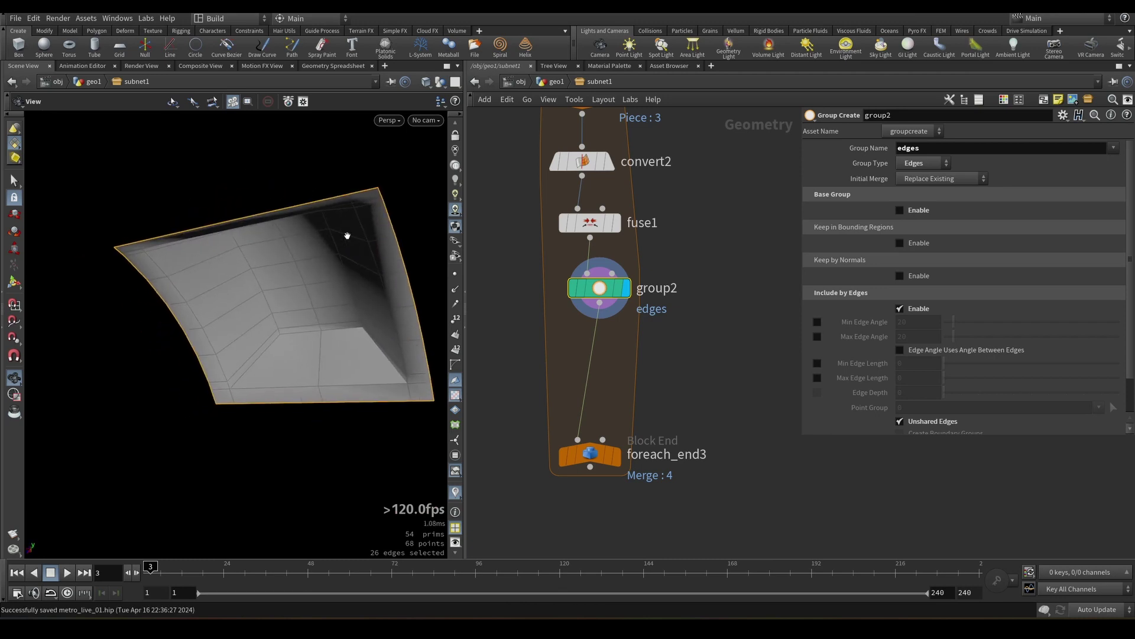
- Display compile_end1 upstream and examine the tunnel surface in the viewport
{"action": "scroll", "coordinate": [777, 245], "scroll_direction": "down", "scroll_amount": 8}
{"action": "scroll", "coordinate": [626, 156], "scroll_direction": "up", "scroll_amount": 8}
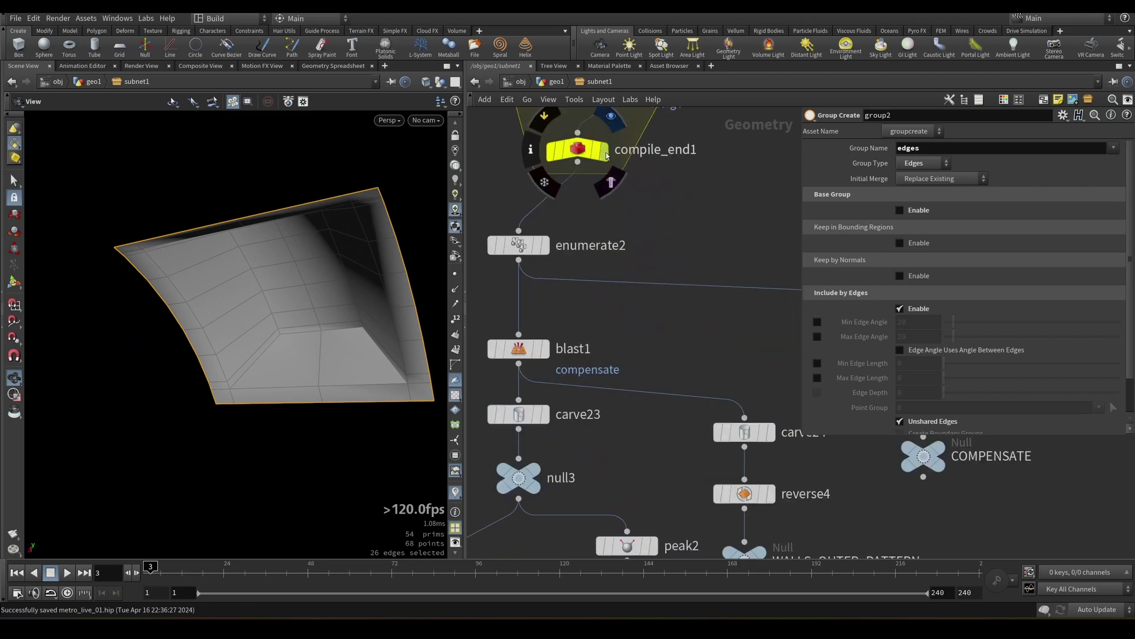
{"action": "left_click", "coordinate": [606, 156]}
{"action": "left_click_drag", "start_coordinate": [241, 238], "coordinate": [286, 256]}
{"action": "scroll", "coordinate": [592, 239], "scroll_direction": "down", "scroll_amount": 2}
{"action": "scroll", "coordinate": [592, 239], "scroll_direction": "down", "scroll_amount": 3}
{"action": "scroll", "coordinate": [596, 243], "scroll_direction": "up", "scroll_amount": 4}
- Insert a Normal node between compile_end1 and enumerate2 and display it
{"action": "key", "text": "Tab"}
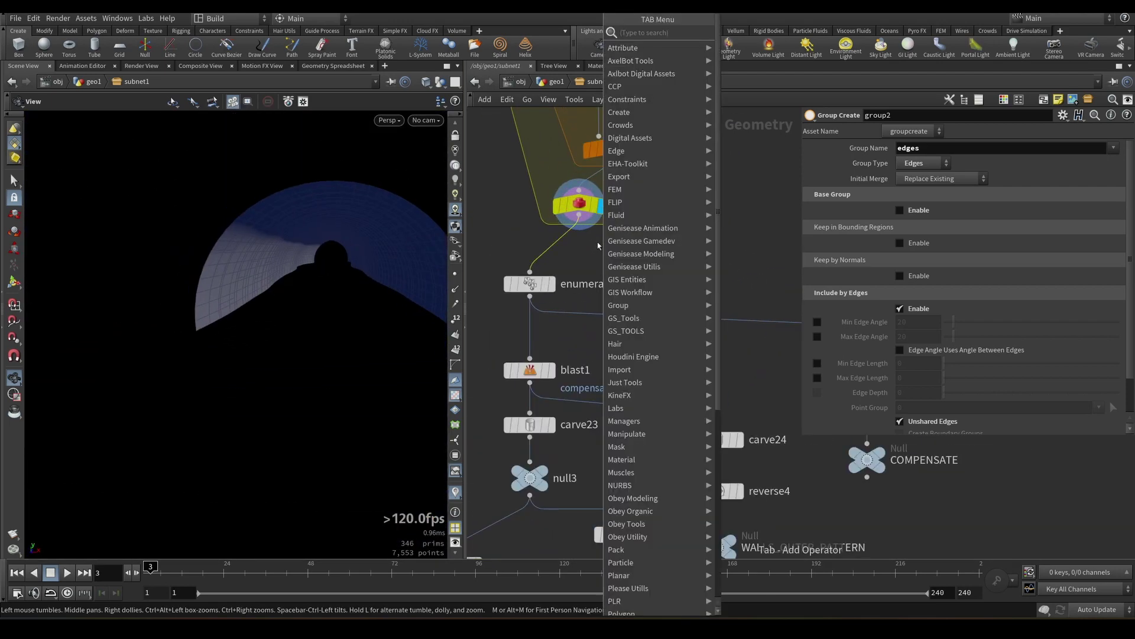
{"action": "type", "text": "normal"}
{"action": "key", "text": "Return"}
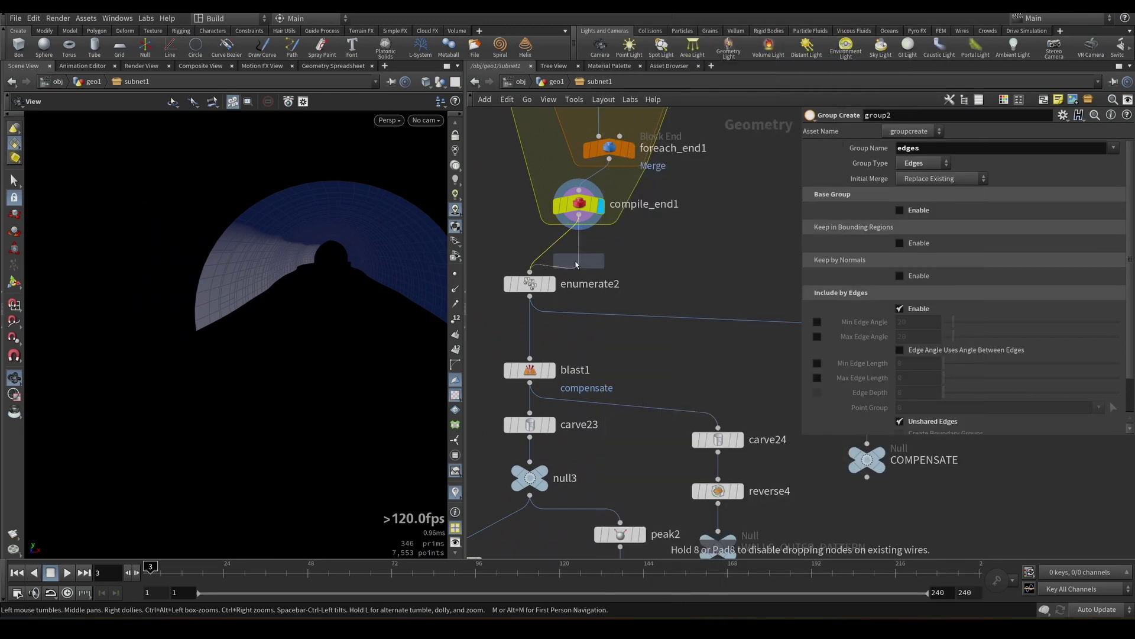
{"action": "left_click", "coordinate": [543, 257]}
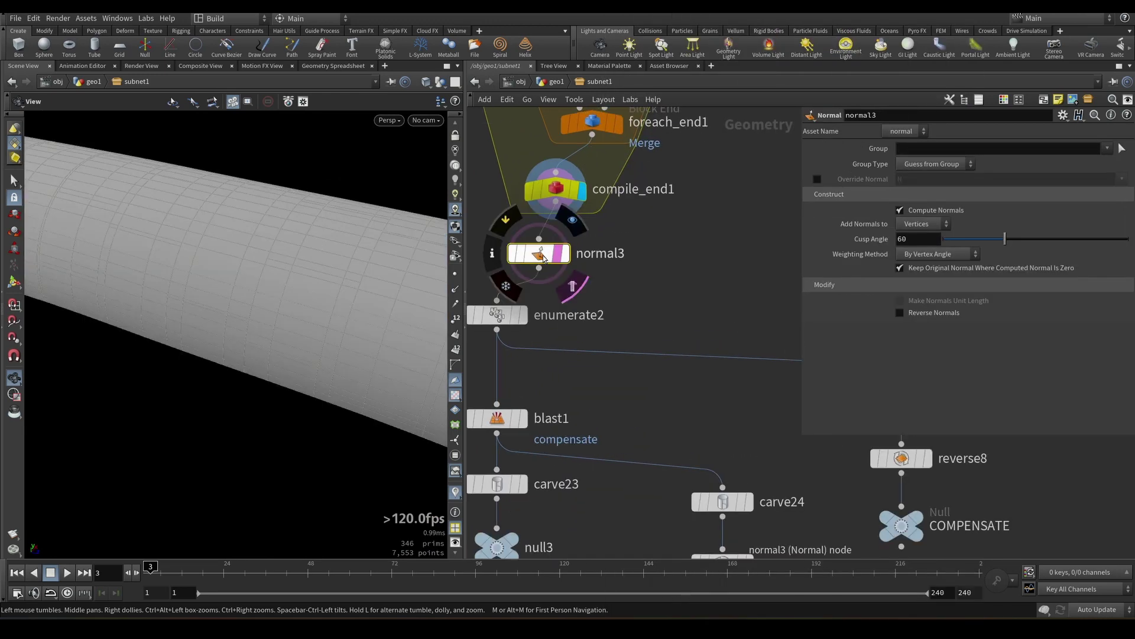
{"action": "left_click", "coordinate": [564, 255]}
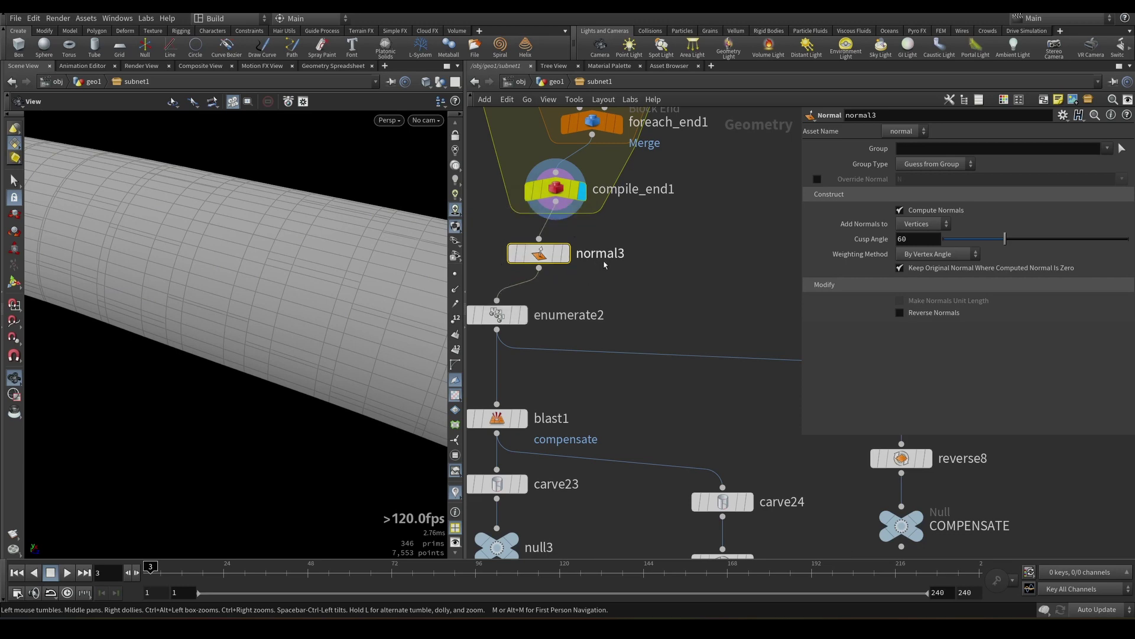
- Set normal3 to add computed normals to Points and show the point normals in the viewport
{"action": "left_click", "coordinate": [925, 212]}
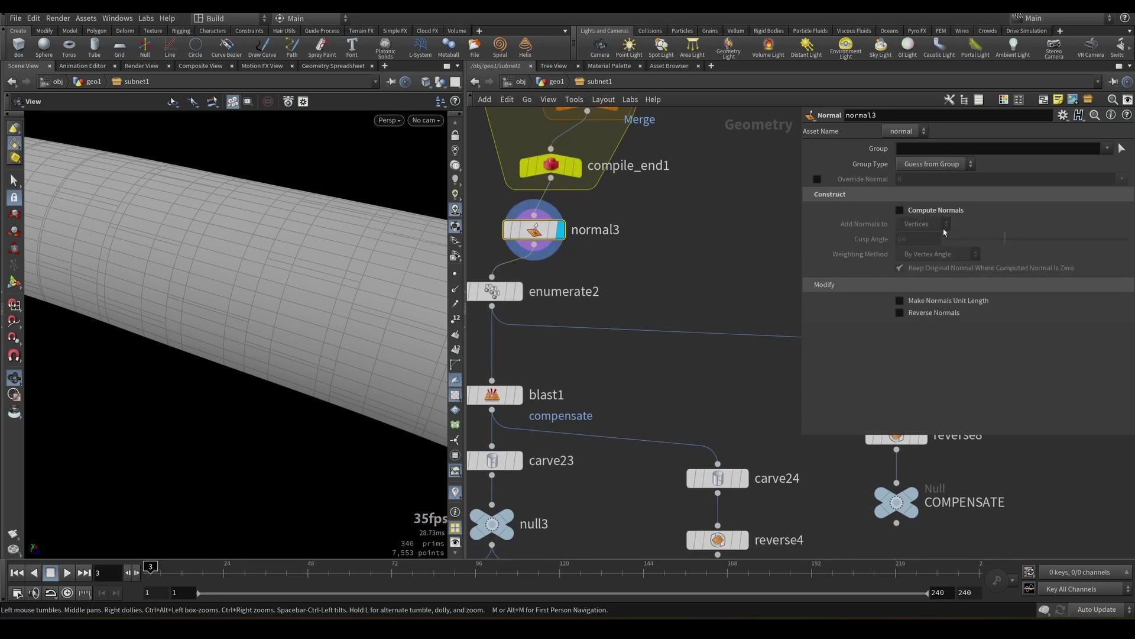
{"action": "left_click", "coordinate": [900, 210]}
{"action": "left_click", "coordinate": [923, 224]}
{"action": "left_click", "coordinate": [904, 245]}
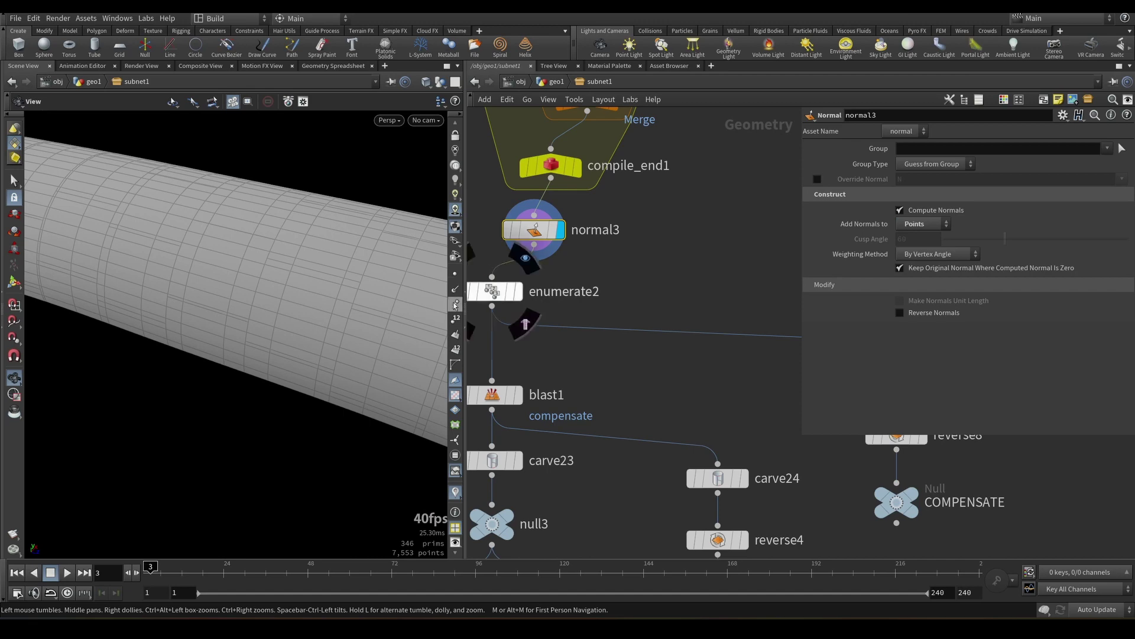
{"action": "left_click_drag", "start_coordinate": [354, 266], "coordinate": [384, 286]}
- Turn off recomputing of point normals on peak1
{"action": "scroll", "coordinate": [597, 260], "scroll_direction": "down", "scroll_amount": 3}
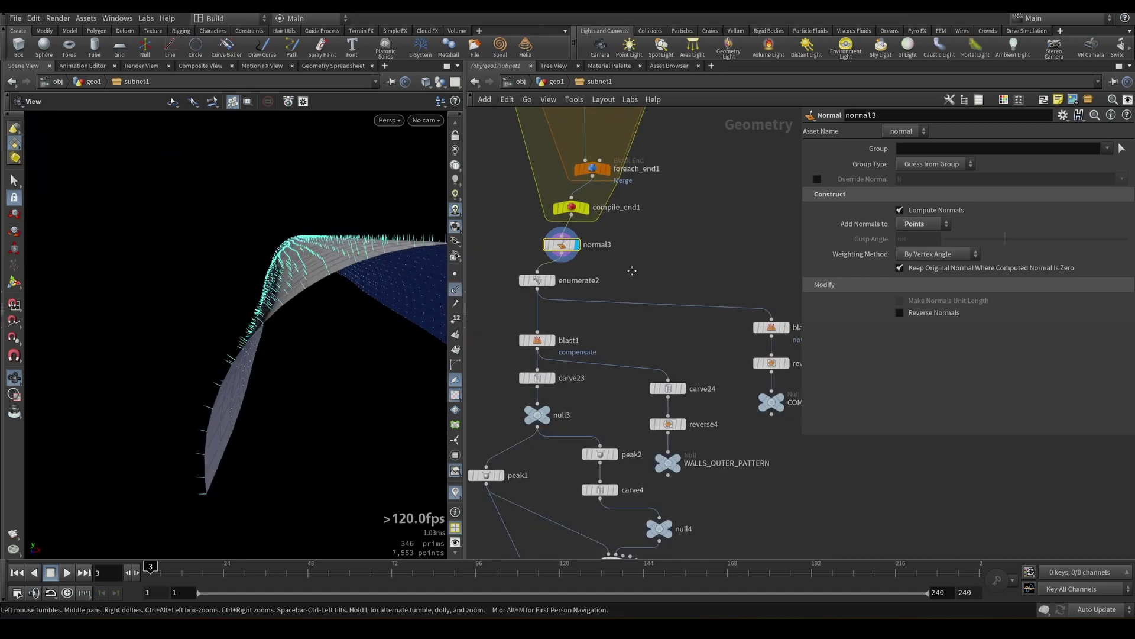
{"action": "middle_click_drag", "start_coordinate": [621, 351], "coordinate": [569, 207]}
{"action": "middle_click_drag", "start_coordinate": [561, 283], "coordinate": [655, 234]}
{"action": "left_click", "coordinate": [609, 259]}
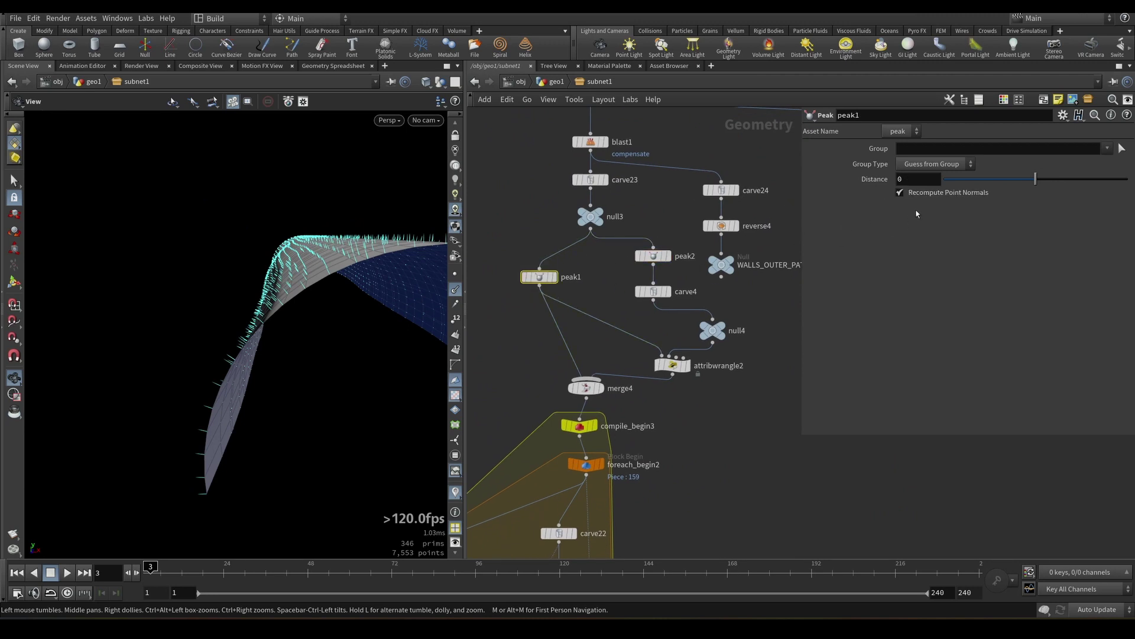
{"action": "middle_click_drag", "start_coordinate": [603, 263], "coordinate": [611, 233]}
{"action": "scroll", "coordinate": [611, 233], "scroll_direction": "down", "scroll_amount": 1}
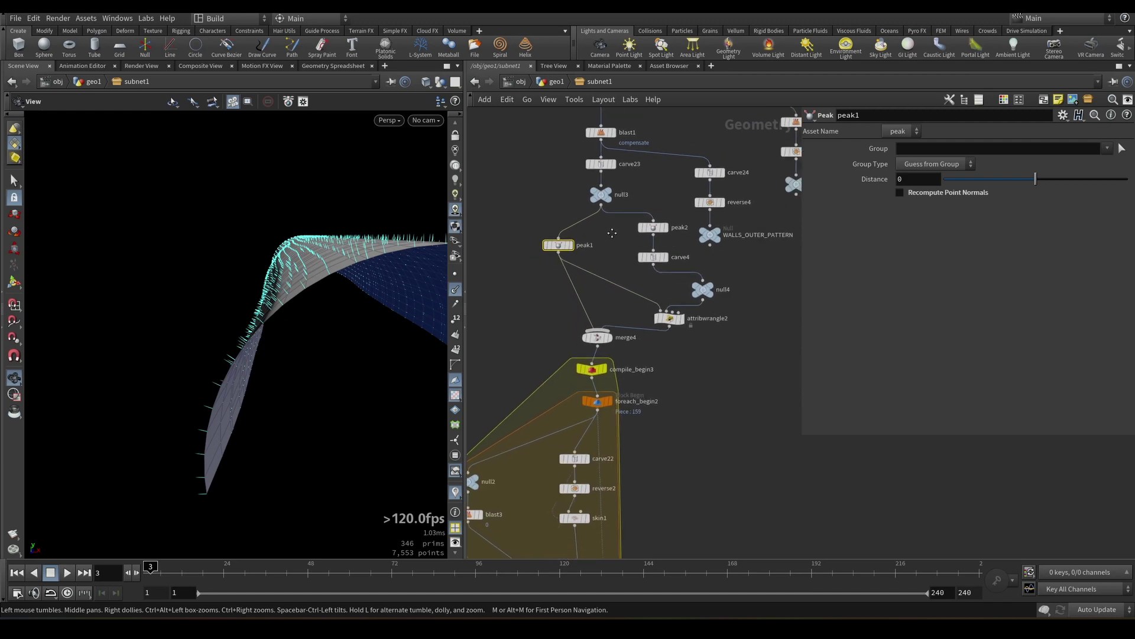
- Display merge4 and examine the point normals on the separated wall surfaces in the viewport
{"action": "scroll", "coordinate": [615, 302], "scroll_direction": "up", "scroll_amount": 3}
{"action": "middle_click_drag", "start_coordinate": [611, 376], "coordinate": [614, 296]}
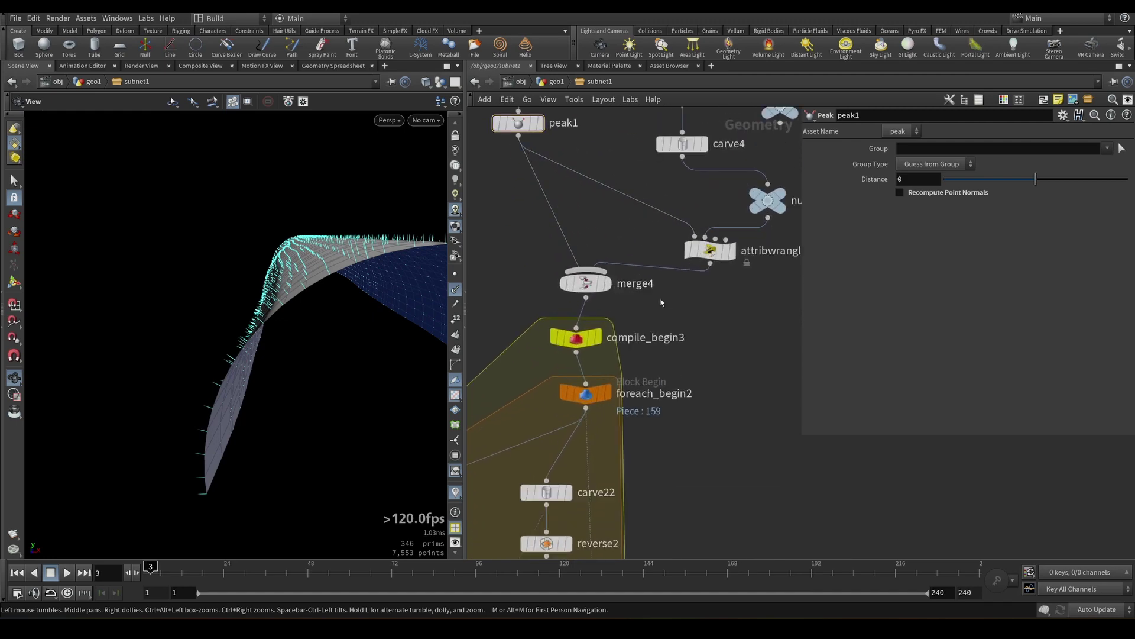
{"action": "left_click", "coordinate": [609, 284]}
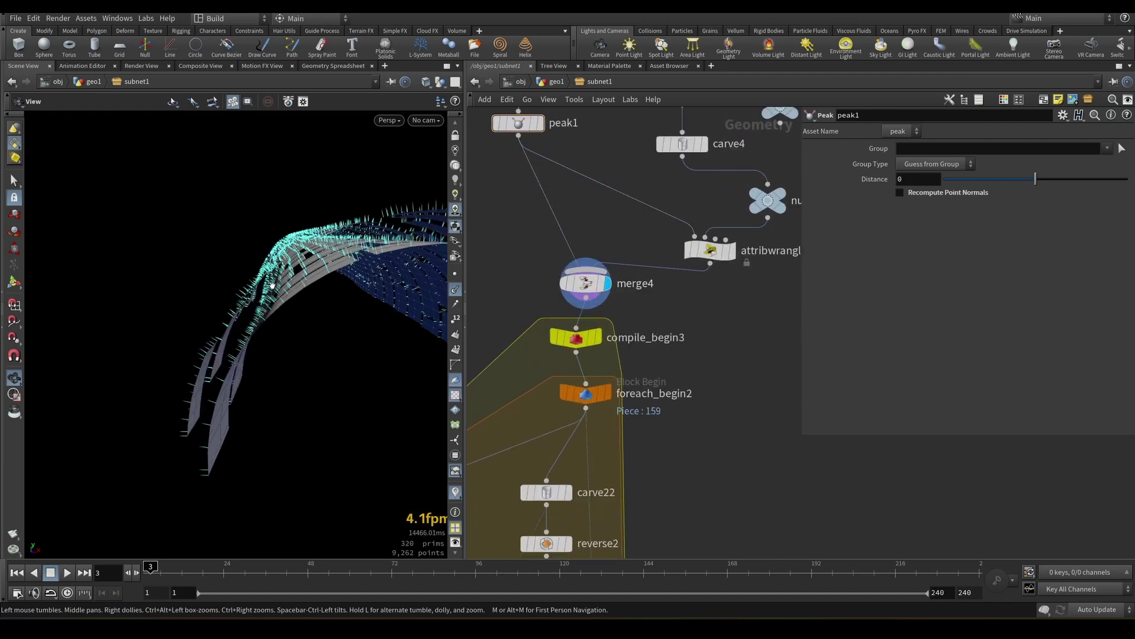
{"action": "left_click_drag", "start_coordinate": [272, 286], "coordinate": [337, 290]}
{"action": "scroll", "coordinate": [290, 281], "scroll_direction": "up", "scroll_amount": 4}
{"action": "scroll", "coordinate": [625, 434], "scroll_direction": "down", "scroll_amount": 3}
- Display compile_end3 and examine the direction of the panels' point normals in the viewport
{"action": "middle_click_drag", "start_coordinate": [624, 434], "coordinate": [621, 173]}
{"action": "middle_click_drag", "start_coordinate": [616, 266], "coordinate": [641, 287]}
{"action": "left_click", "coordinate": [611, 367]}
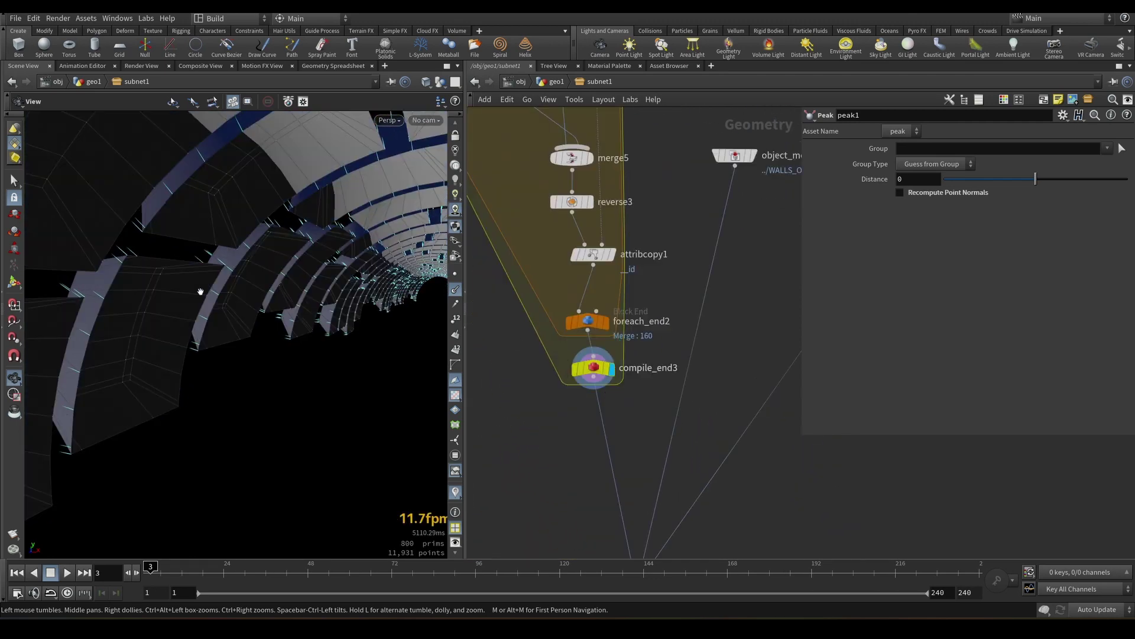
{"action": "left_click_drag", "start_coordinate": [200, 291], "coordinate": [266, 308]}
{"action": "scroll", "coordinate": [663, 370], "scroll_direction": "down", "scroll_amount": 3}
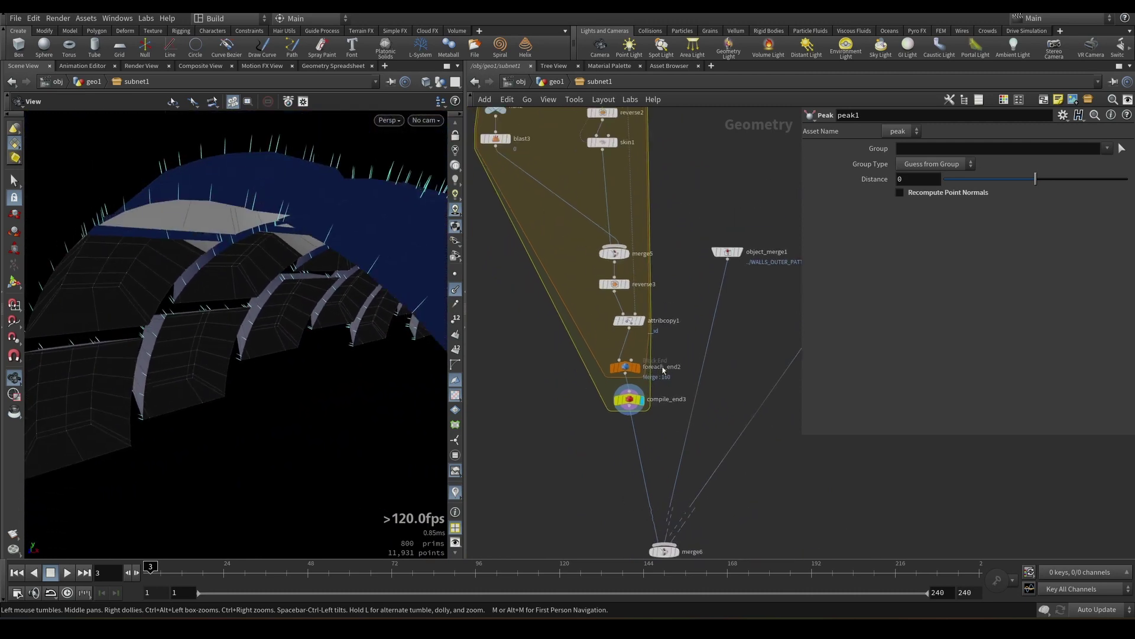
- Display group2 inside the foreach_begin3 loop to show the single panel with its edges group
{"action": "scroll", "coordinate": [667, 374], "scroll_direction": "down", "scroll_amount": 4}
{"action": "scroll", "coordinate": [697, 512], "scroll_direction": "up", "scroll_amount": 1}
{"action": "middle_click_drag", "start_coordinate": [697, 512], "coordinate": [520, 292]}
{"action": "scroll", "coordinate": [599, 303], "scroll_direction": "up", "scroll_amount": 5}
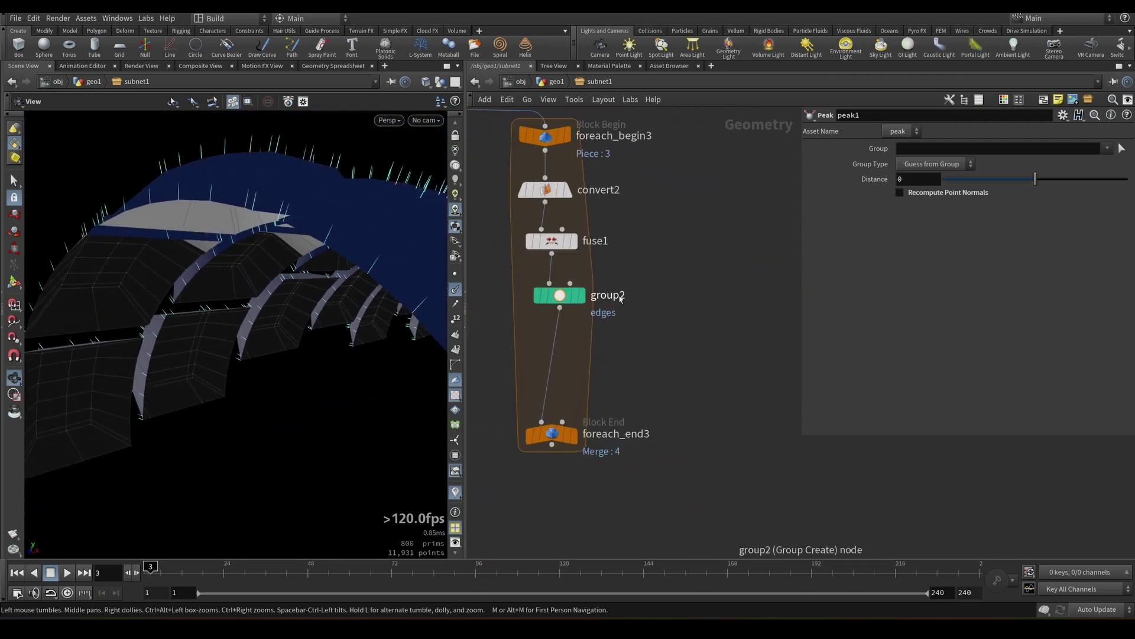
{"action": "left_click", "coordinate": [581, 295]}
{"action": "middle_click_drag", "start_coordinate": [656, 285], "coordinate": [687, 190]}
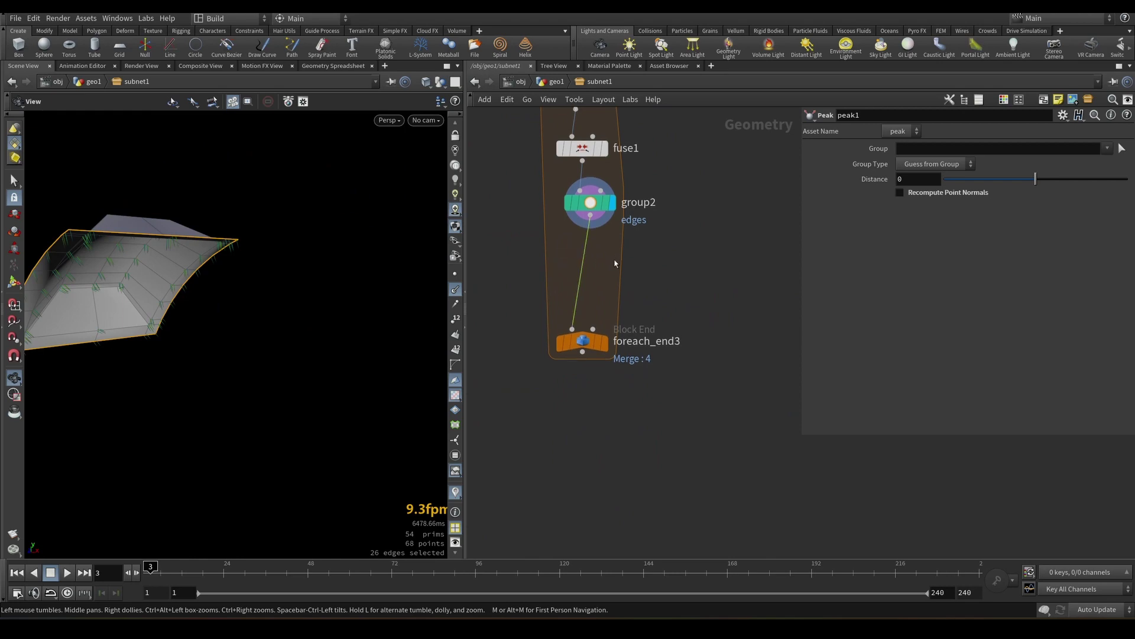
{"action": "key", "text": "Tab"}
{"action": "type", "text": "ext"}
{"action": "key", "text": "Escape"}
- Insert a PolyExtrude node between group2 and foreach_end3
{"action": "middle_click_drag", "start_coordinate": [604, 115], "coordinate": [625, 259]}
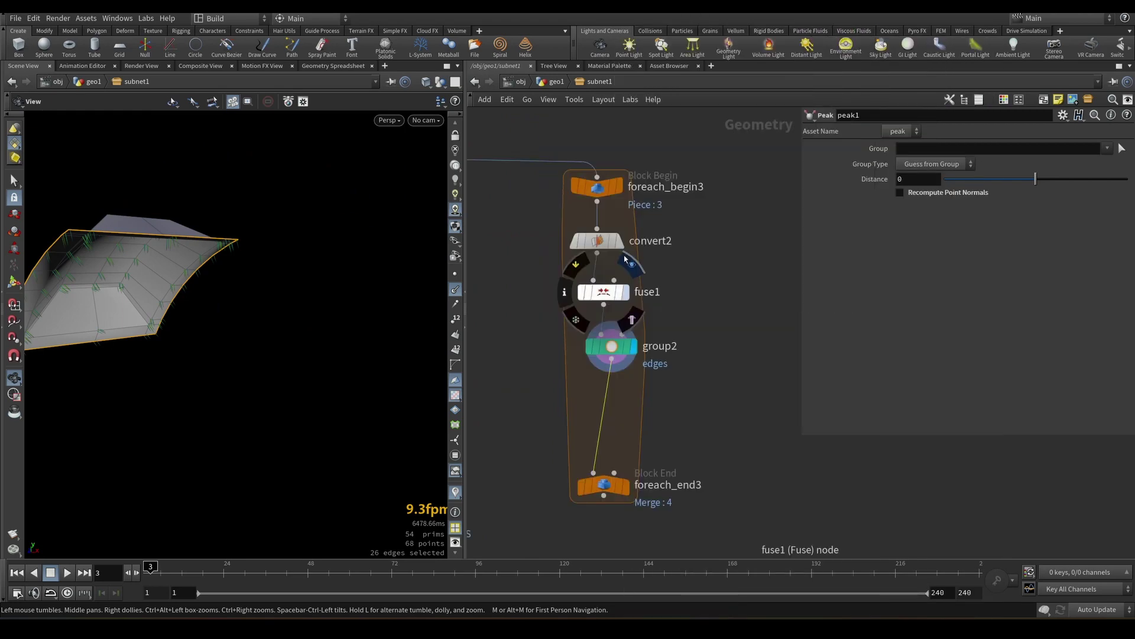
{"action": "left_click", "coordinate": [625, 213]}
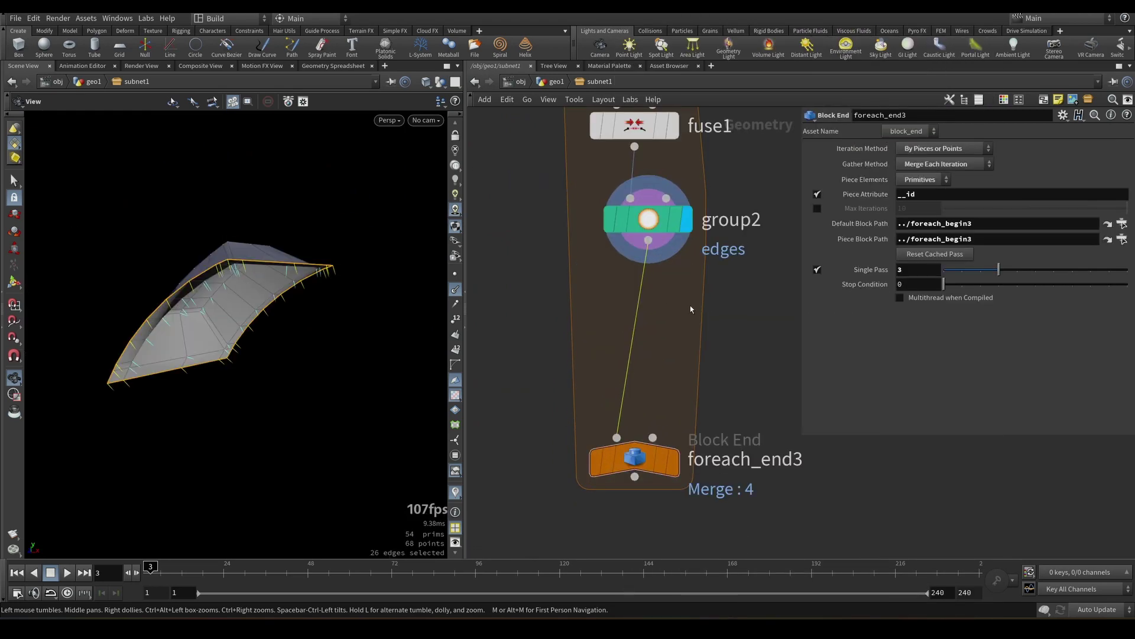
{"action": "mouse_move", "coordinate": [690, 310]}
{"action": "middle_mouse_down"}
{"action": "mouse_move", "coordinate": [664, 325]}
{"action": "mouse_move", "coordinate": [654, 317]}
{"action": "mouse_move", "coordinate": [665, 327]}
{"action": "middle_mouse_up"}
{"action": "left_click_drag", "start_coordinate": [670, 320], "coordinate": [606, 330]}
{"action": "mouse_move", "coordinate": [669, 329]}
{"action": "middle_mouse_down"}
{"action": "mouse_move", "coordinate": [677, 346]}
{"action": "mouse_move", "coordinate": [659, 322]}
{"action": "mouse_move", "coordinate": [689, 327]}
{"action": "middle_mouse_up"}
{"action": "scroll", "coordinate": [679, 342], "scroll_direction": "down", "scroll_amount": 1}
{"action": "key", "text": "Tab"}
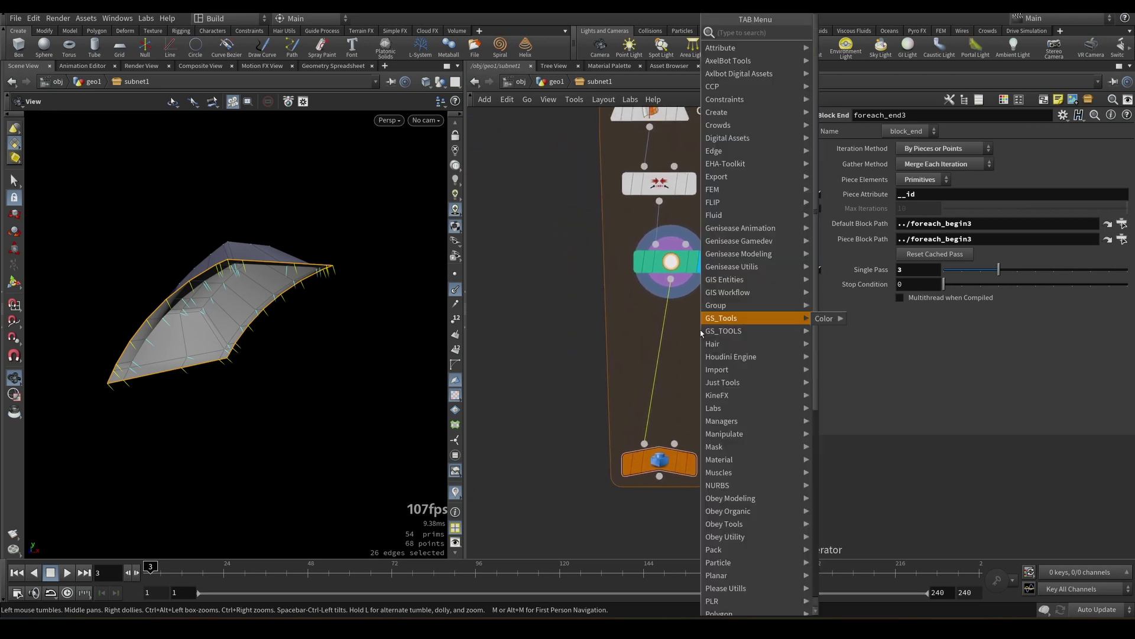
{"action": "type", "text": "p"}
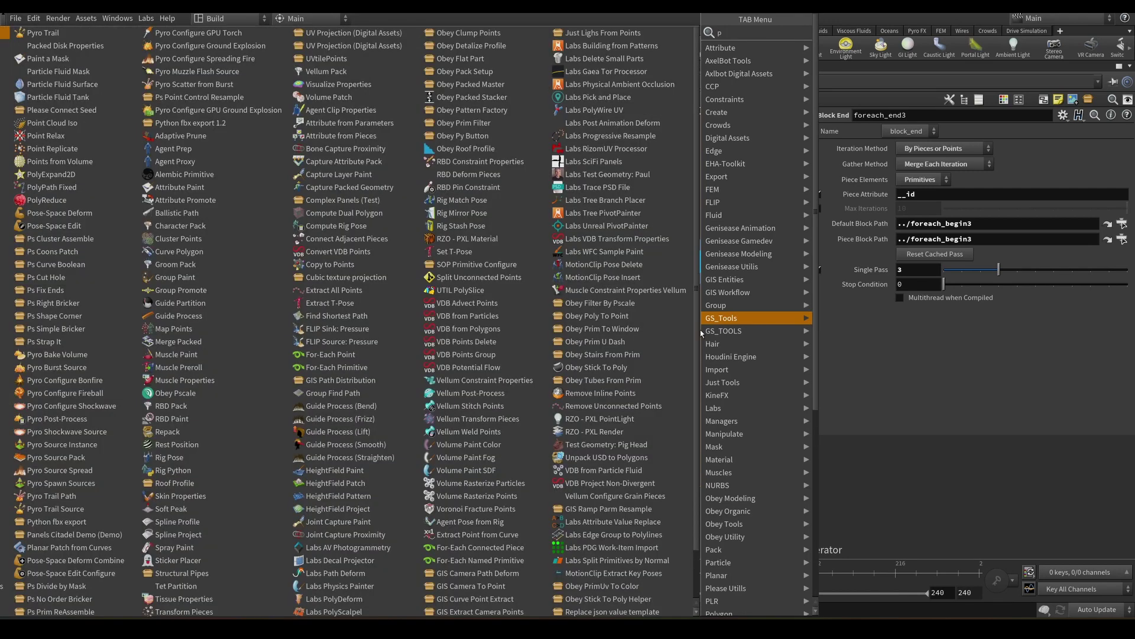
{"action": "type", "text": "oly"}
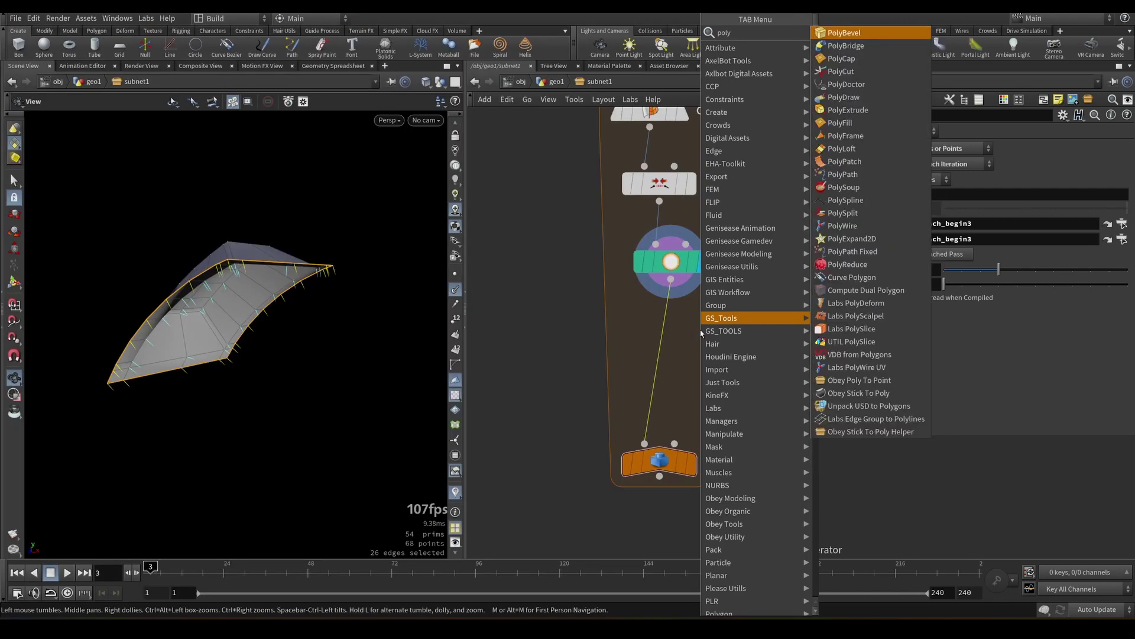
{"action": "type", "text": "e"}
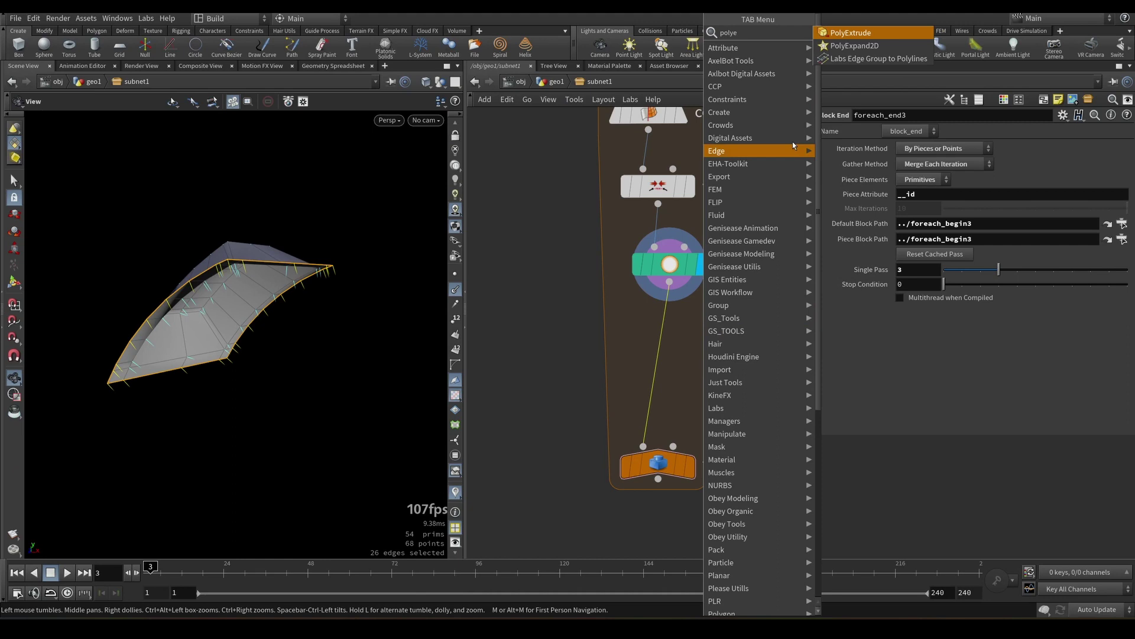
{"action": "left_click", "coordinate": [843, 39]}
{"action": "left_click", "coordinate": [664, 332]}
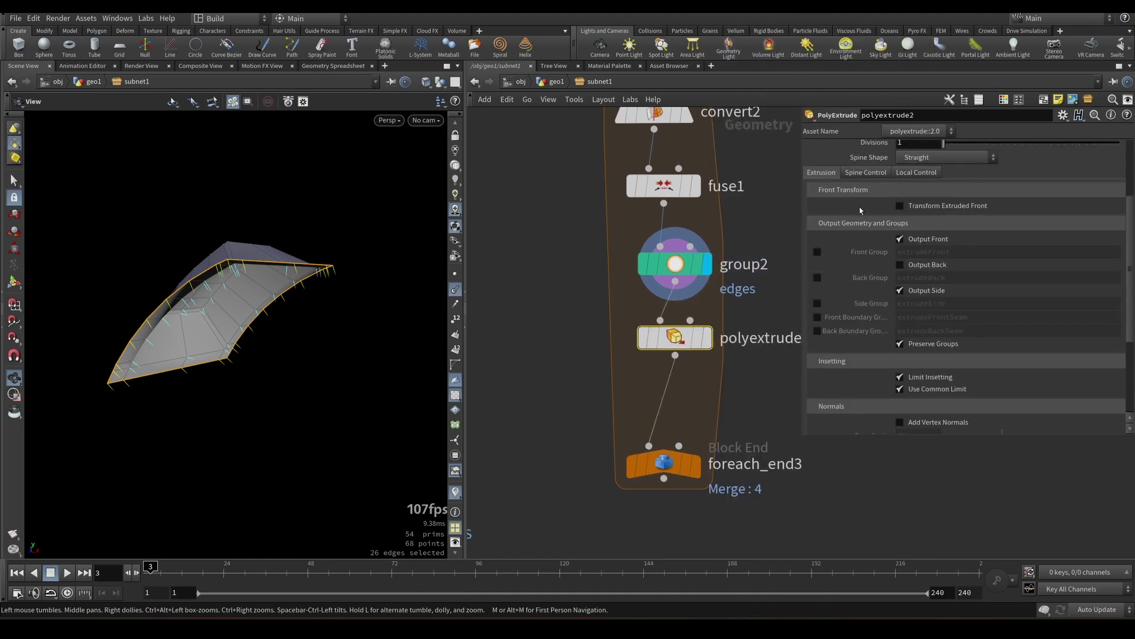
- Extrude the edges group by -0.924 along existing point normals in polyextrude2, and test outputting the back faces
{"action": "scroll", "coordinate": [860, 211], "scroll_direction": "up", "scroll_amount": 3}
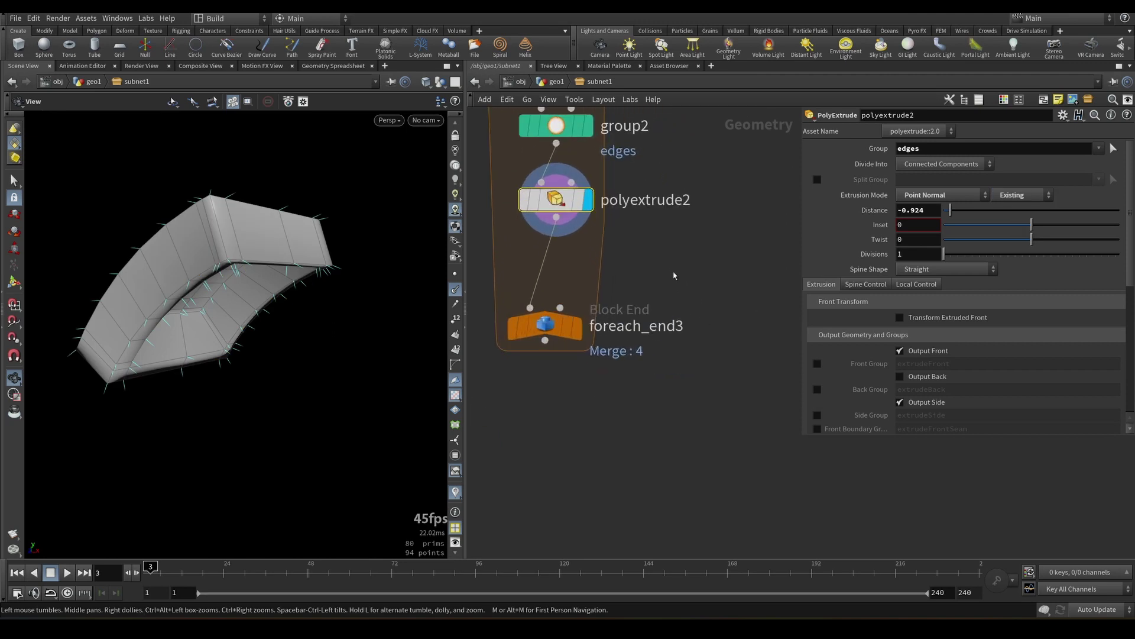
{"action": "mouse_move", "coordinate": [266, 284]}
{"action": "left_mouse_down"}
{"action": "mouse_move", "coordinate": [303, 301]}
{"action": "mouse_move", "coordinate": [273, 288]}
{"action": "left_mouse_up"}
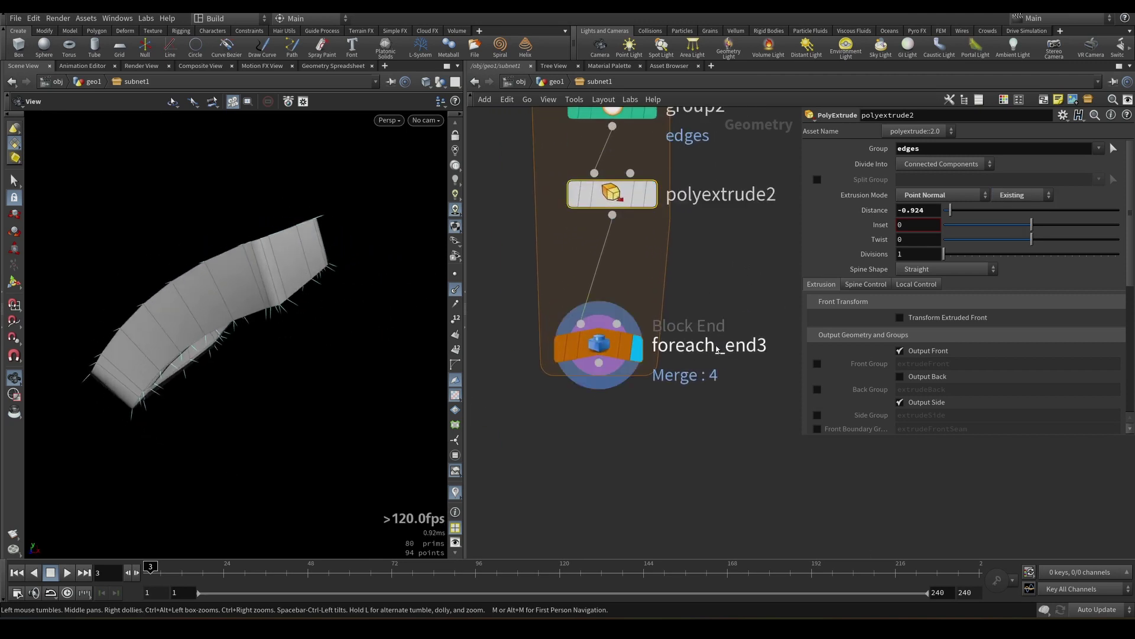
{"action": "left_click", "coordinate": [933, 377]}
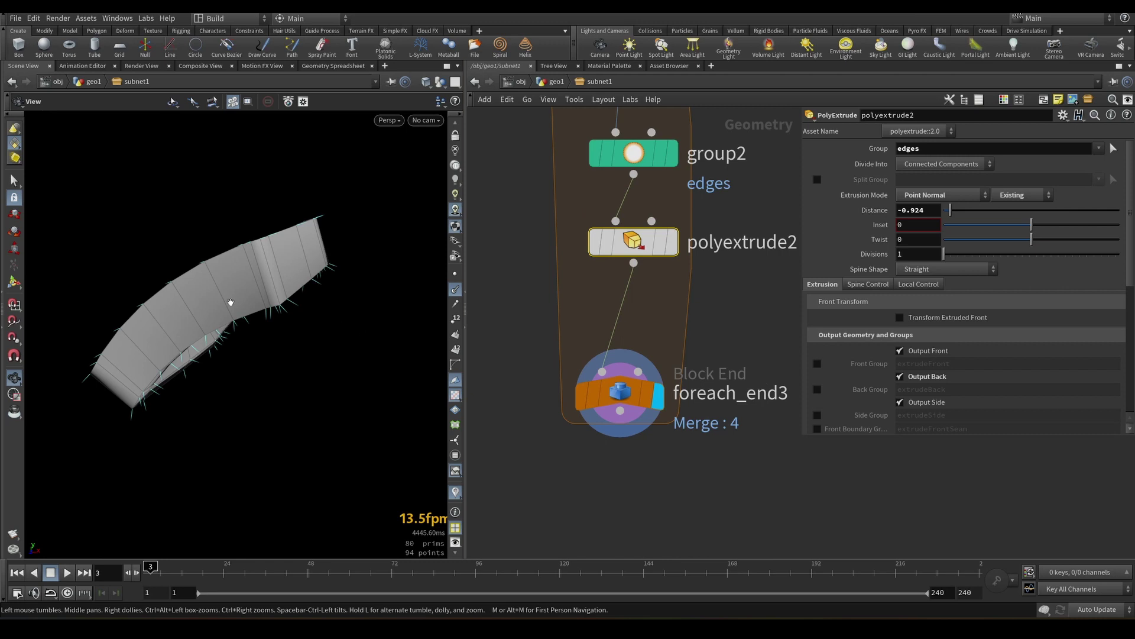
{"action": "left_click_drag", "start_coordinate": [230, 303], "coordinate": [272, 321]}
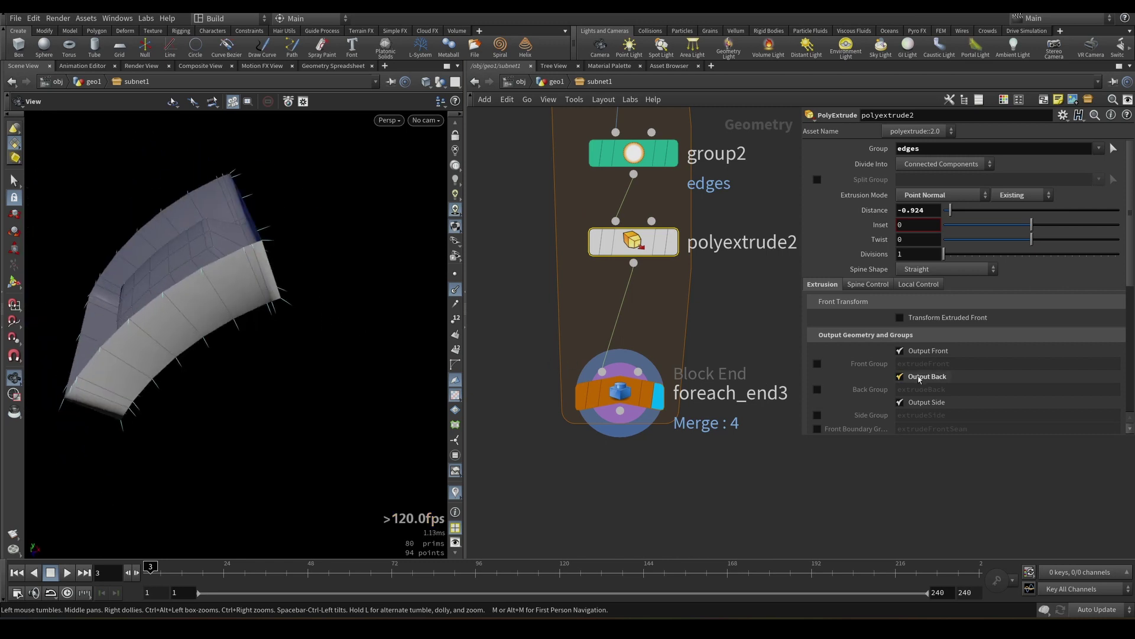
- Turn off back output on polyextrude2 and insert a Fuse node between it and foreach_end3
{"action": "scroll", "coordinate": [661, 366], "scroll_direction": "down", "scroll_amount": 1}
{"action": "left_click_drag", "start_coordinate": [627, 398], "coordinate": [616, 447]}
{"action": "scroll", "coordinate": [686, 434], "scroll_direction": "up", "scroll_amount": 1}
{"action": "key", "text": "Tab"}
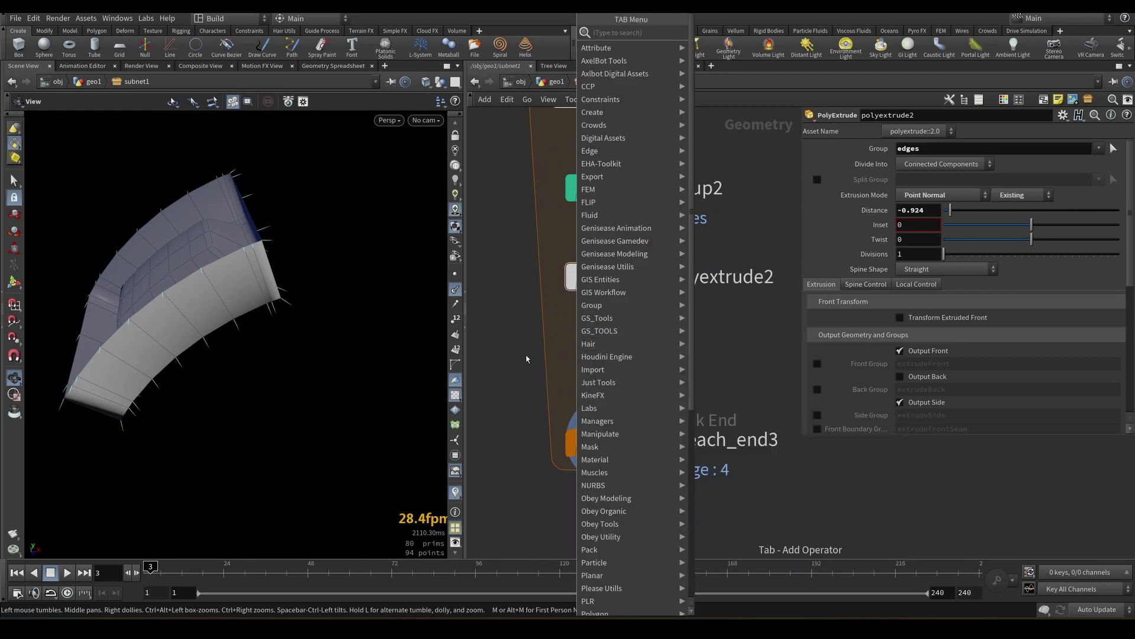
{"action": "key", "text": "Escape"}
{"action": "key", "text": "Tab"}
{"action": "type", "text": "f"}
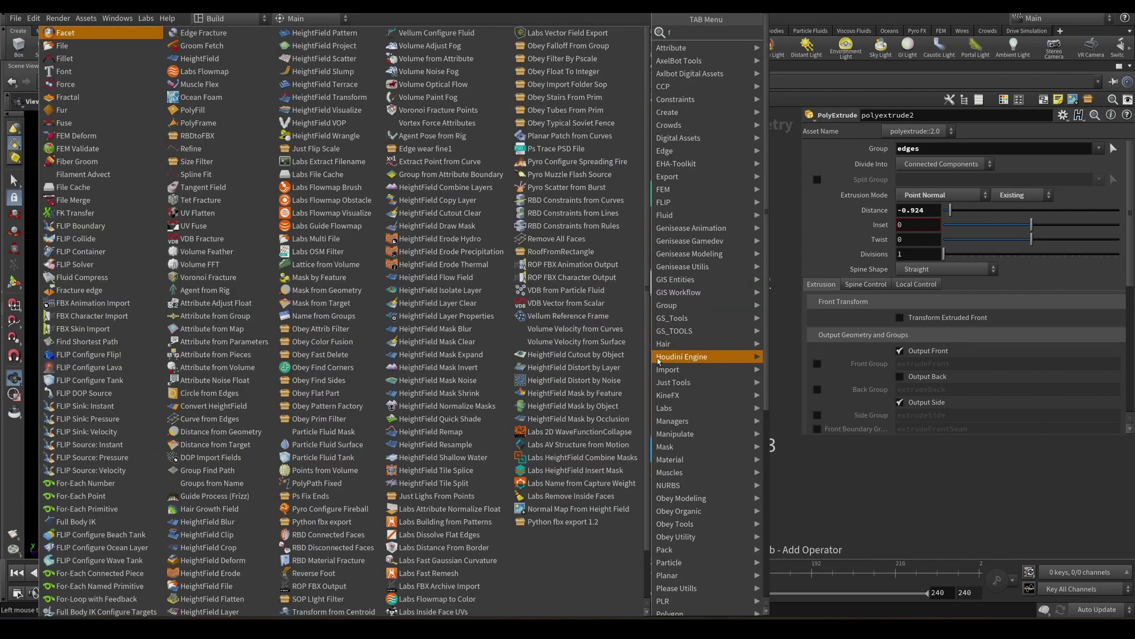
{"action": "type", "text": "use"}
{"action": "left_click", "coordinate": [790, 38]}
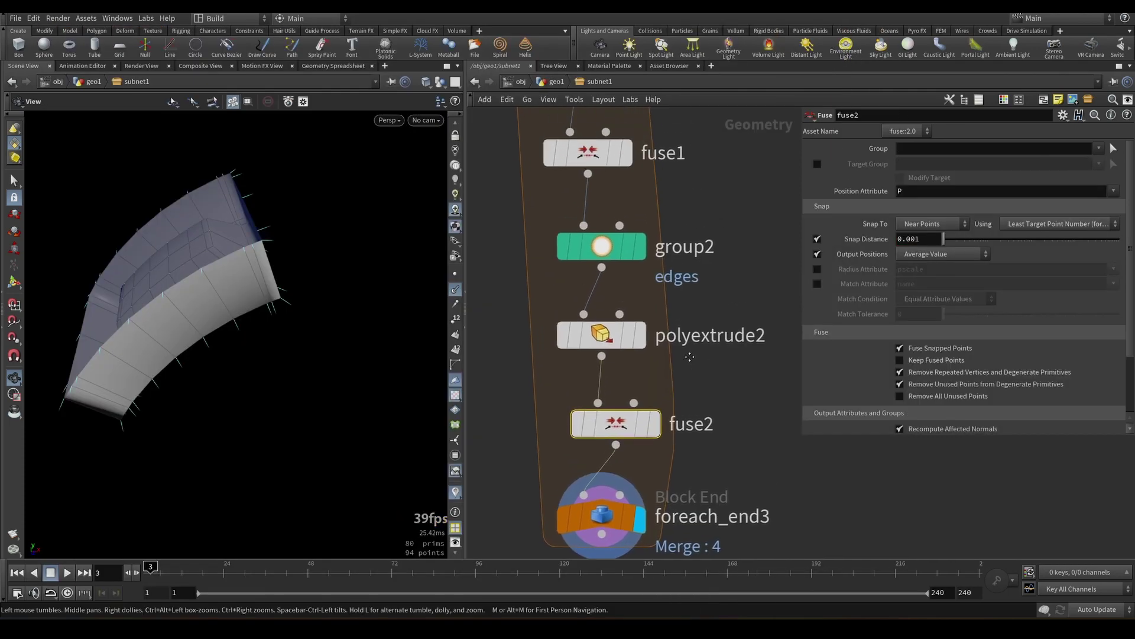
- Check polyextrude2's geometry information and display fuse2 to compare the result
{"action": "left_click", "coordinate": [601, 336]}
{"action": "left_click", "coordinate": [649, 288]}
{"action": "middle_click", "coordinate": [609, 339]}
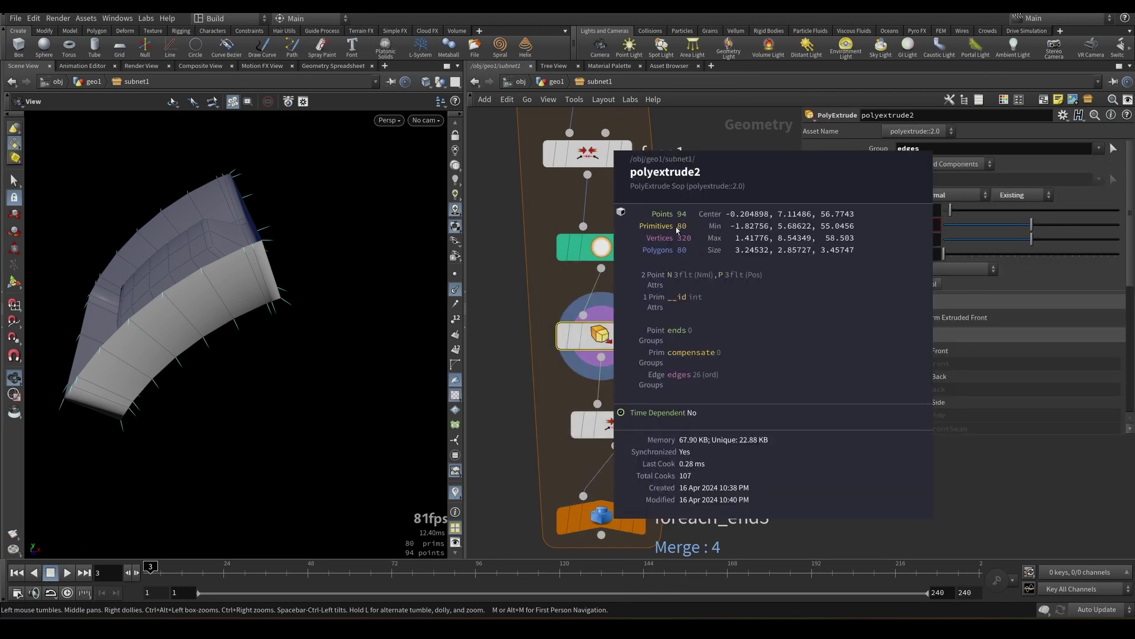
{"action": "scroll", "coordinate": [663, 269], "scroll_direction": "down", "scroll_amount": 1}
{"action": "middle_click_drag", "start_coordinate": [712, 349], "coordinate": [721, 224]}
{"action": "scroll", "coordinate": [639, 337], "scroll_direction": "up", "scroll_amount": 1}
{"action": "left_click", "coordinate": [649, 336]}
{"action": "left_click", "coordinate": [619, 303]}
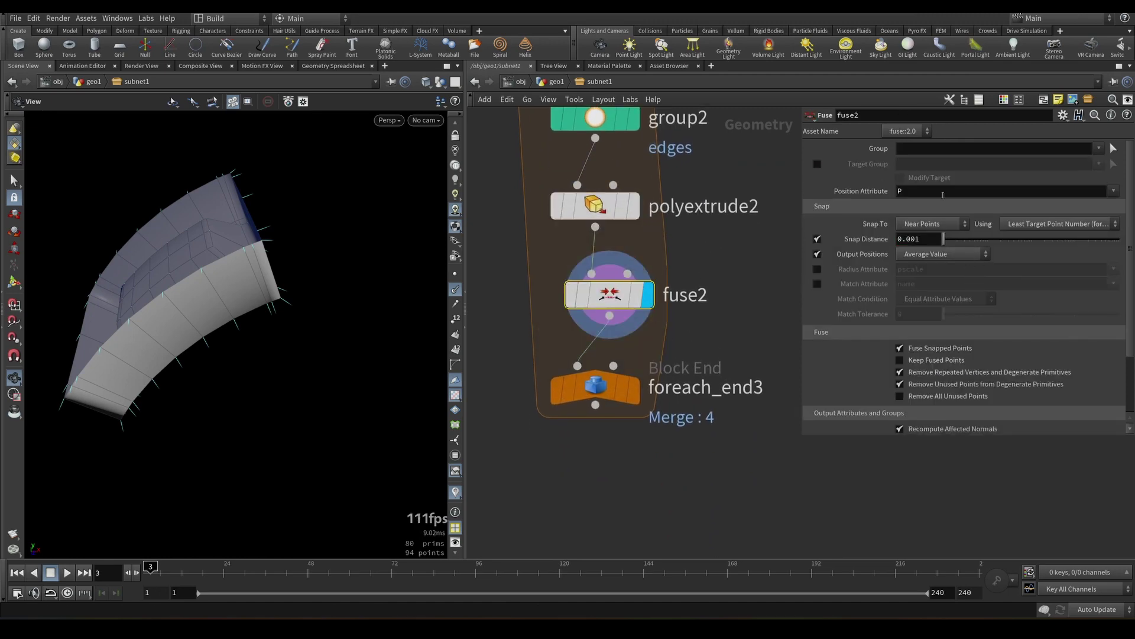
- Insert a PolyFill node between fuse2 and foreach_end3 and display it to close the panel's open back
{"action": "scroll", "coordinate": [719, 296], "scroll_direction": "down", "scroll_amount": 1}
{"action": "middle_click_drag", "start_coordinate": [718, 326], "coordinate": [718, 261]}
{"action": "left_click_drag", "start_coordinate": [618, 310], "coordinate": [629, 439]}
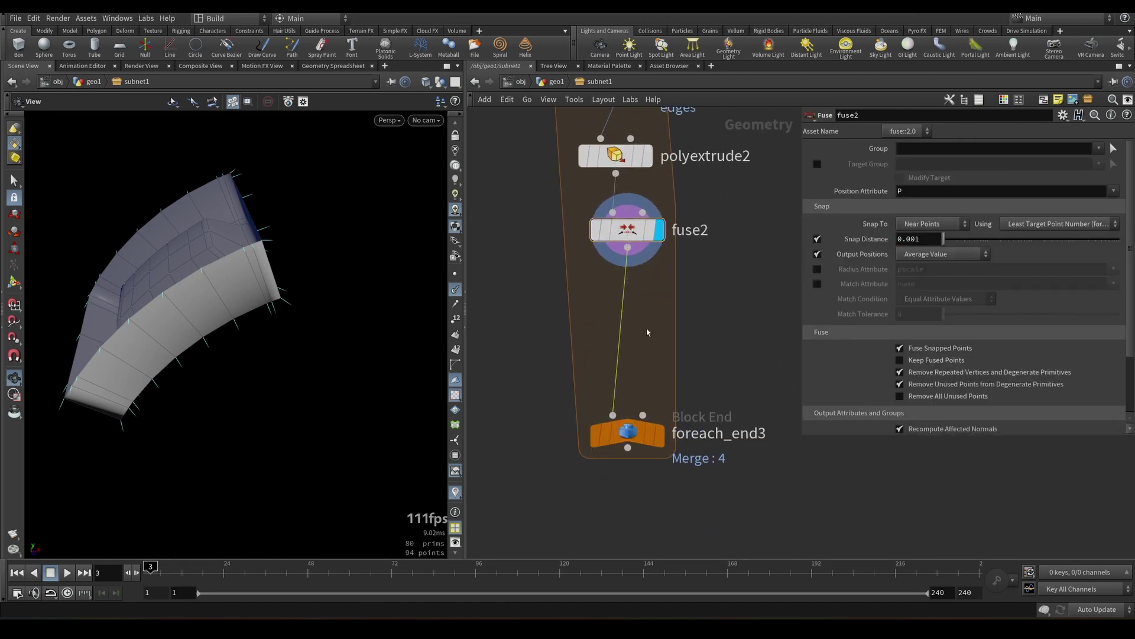
{"action": "key", "text": "Tab"}
{"action": "type", "text": "poly"}
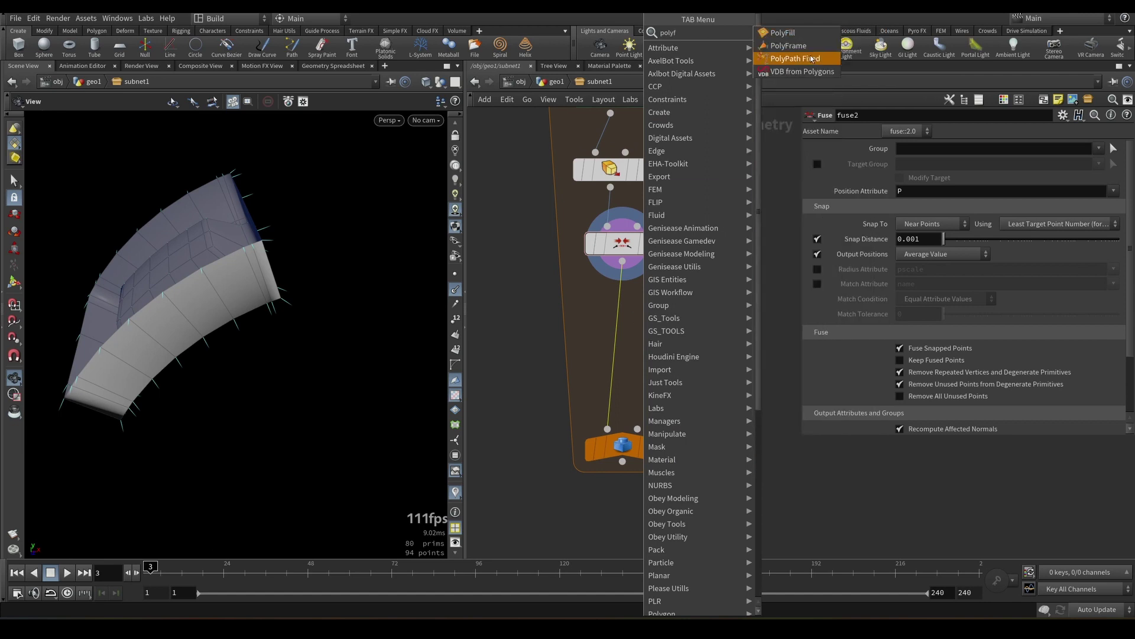
{"action": "type", "text": "f"}
{"action": "left_click", "coordinate": [782, 32]}
{"action": "left_click", "coordinate": [621, 299]}
{"action": "scroll", "coordinate": [637, 294], "scroll_direction": "up", "scroll_amount": 2}
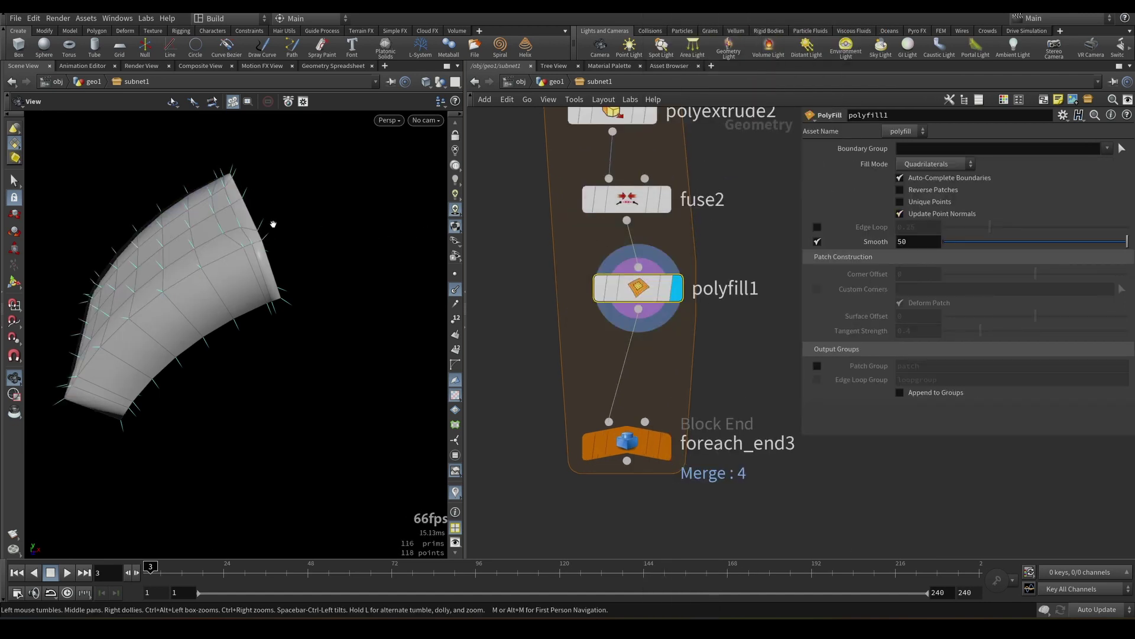
- Display foreach_end3 and turn off its Single Pass option to process all tunnel pieces
{"action": "left_click_drag", "start_coordinate": [273, 224], "coordinate": [246, 188]}
{"action": "middle_click_drag", "start_coordinate": [682, 447], "coordinate": [687, 346]}
{"action": "left_click", "coordinate": [670, 345]}
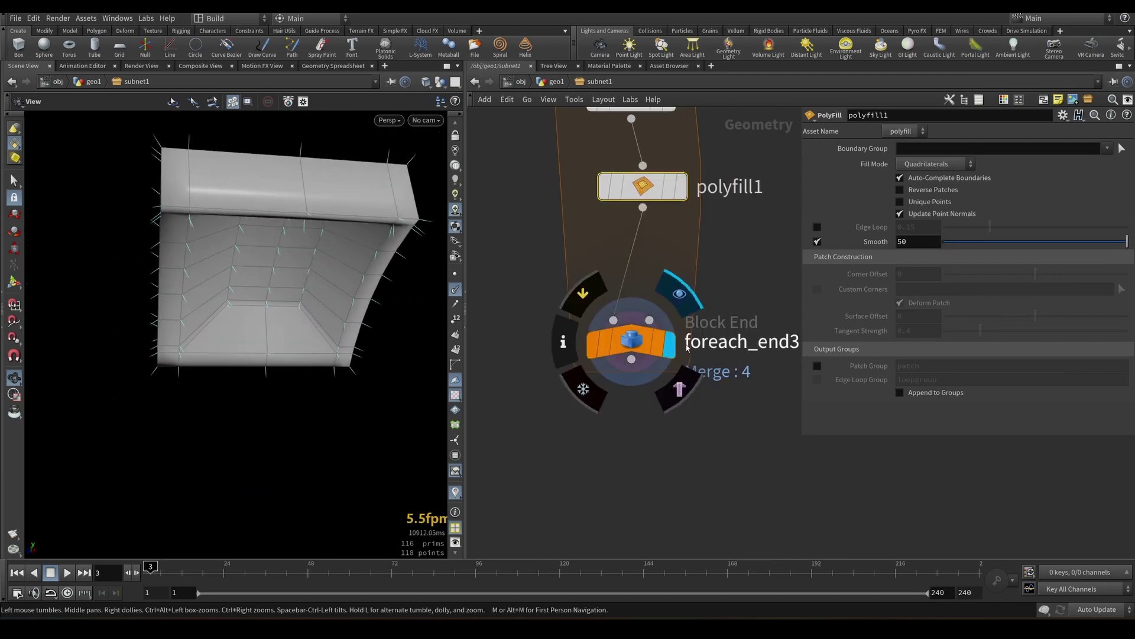
{"action": "left_click", "coordinate": [640, 346]}
{"action": "left_click", "coordinate": [816, 270]}
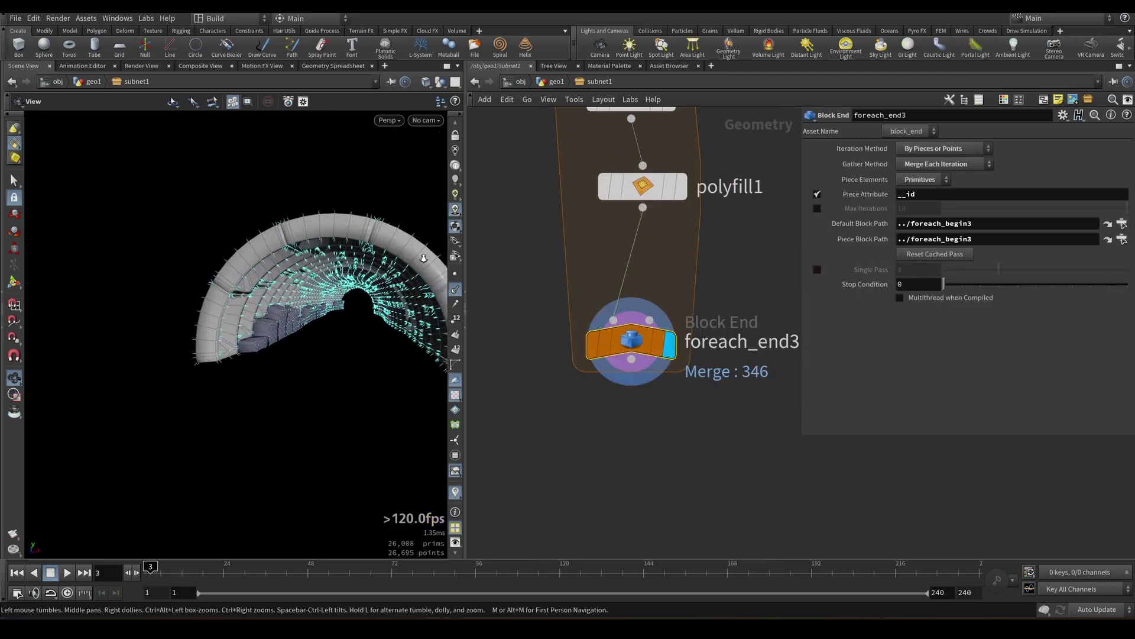
{"action": "scroll", "coordinate": [267, 285], "scroll_direction": "up", "scroll_amount": 4}
{"action": "left_click_drag", "start_coordinate": [268, 286], "coordinate": [325, 267]}
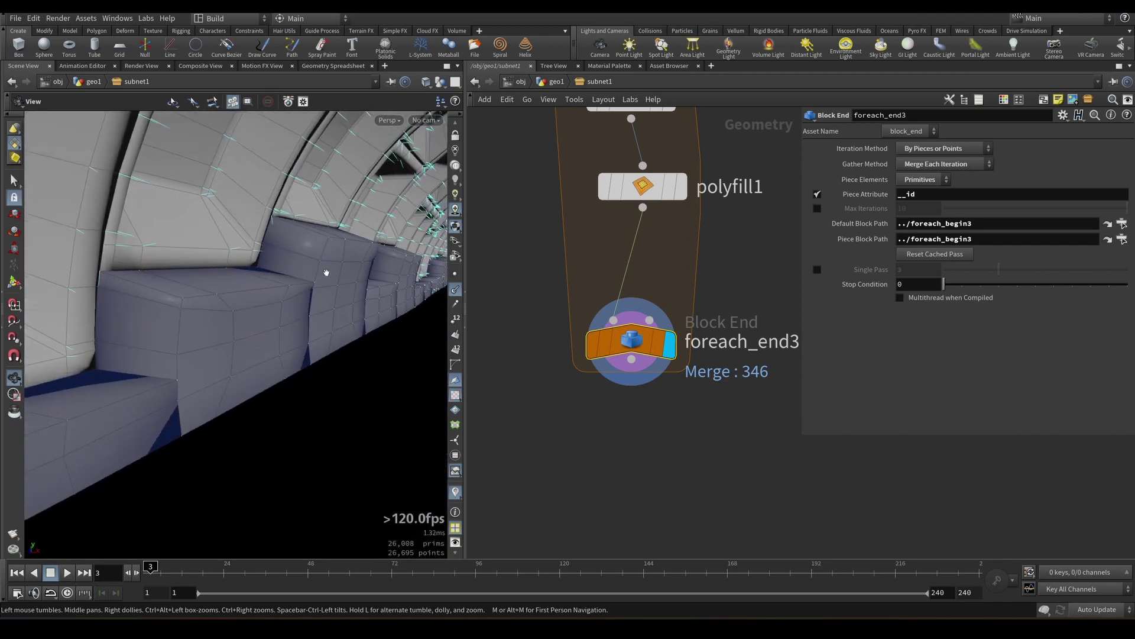
- Disconnect object_merge2, which brings in COMPENSATE, from merge6
{"action": "scroll", "coordinate": [697, 233], "scroll_direction": "down", "scroll_amount": 5}
{"action": "middle_click_drag", "start_coordinate": [697, 233], "coordinate": [744, 520]}
{"action": "scroll", "coordinate": [699, 356], "scroll_direction": "up", "scroll_amount": 3}
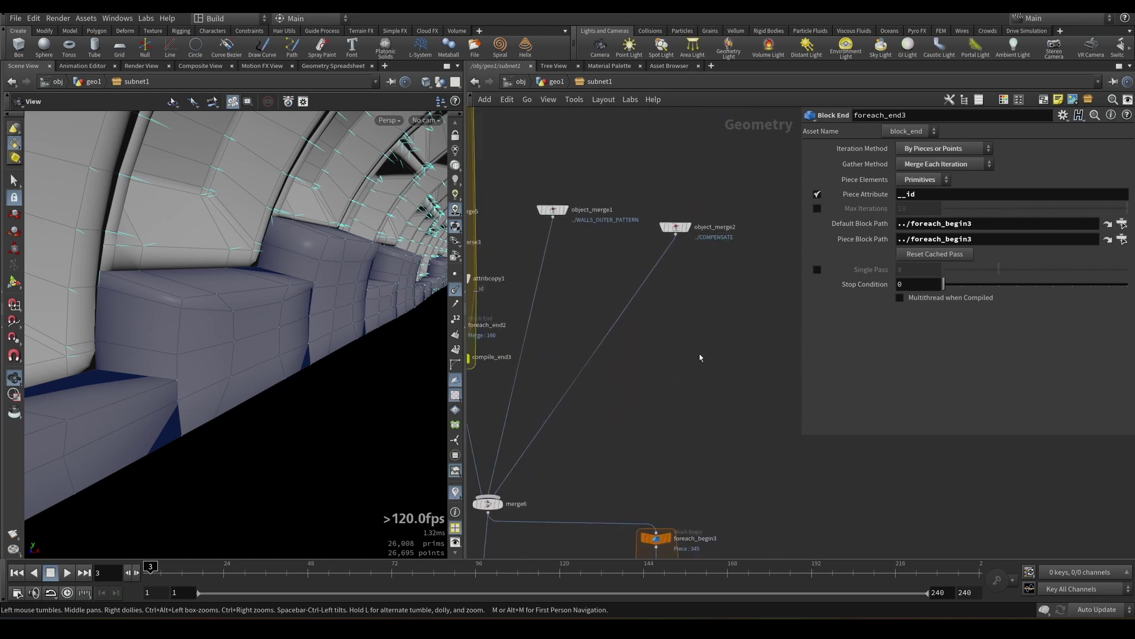
{"action": "middle_click_drag", "start_coordinate": [663, 339], "coordinate": [658, 350]}
{"action": "left_click_drag", "start_coordinate": [595, 327], "coordinate": [592, 325]}
{"action": "middle_click_drag", "start_coordinate": [663, 340], "coordinate": [661, 301]}
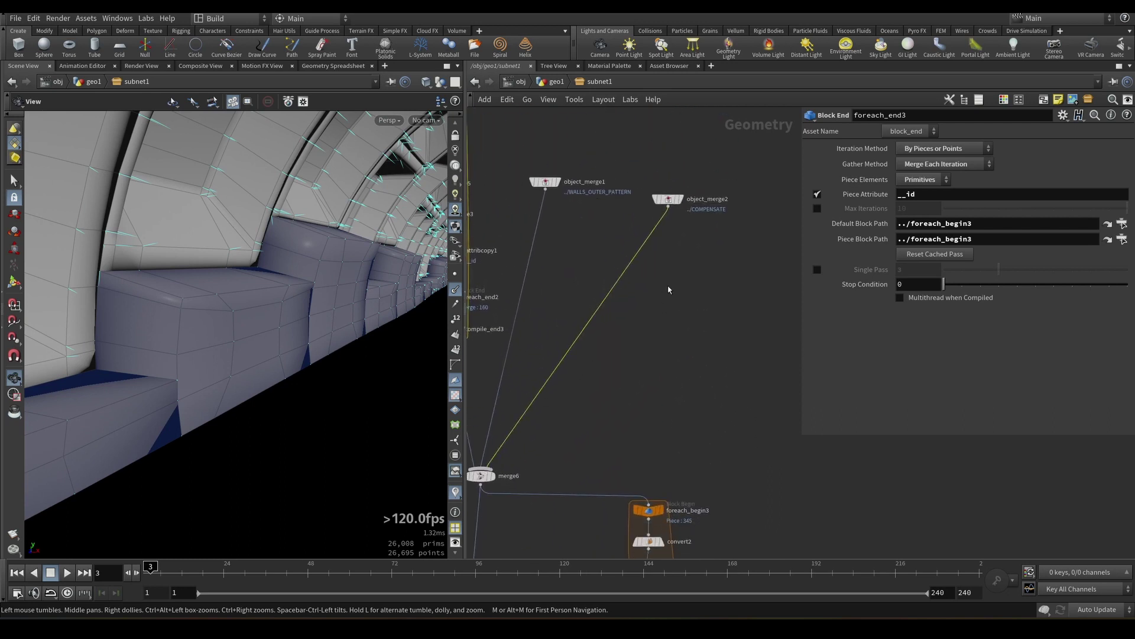
{"action": "key", "text": "Delete"}
{"action": "scroll", "coordinate": [669, 290], "scroll_direction": "down", "scroll_amount": 4}
{"action": "middle_click_drag", "start_coordinate": [674, 366], "coordinate": [676, 237]}
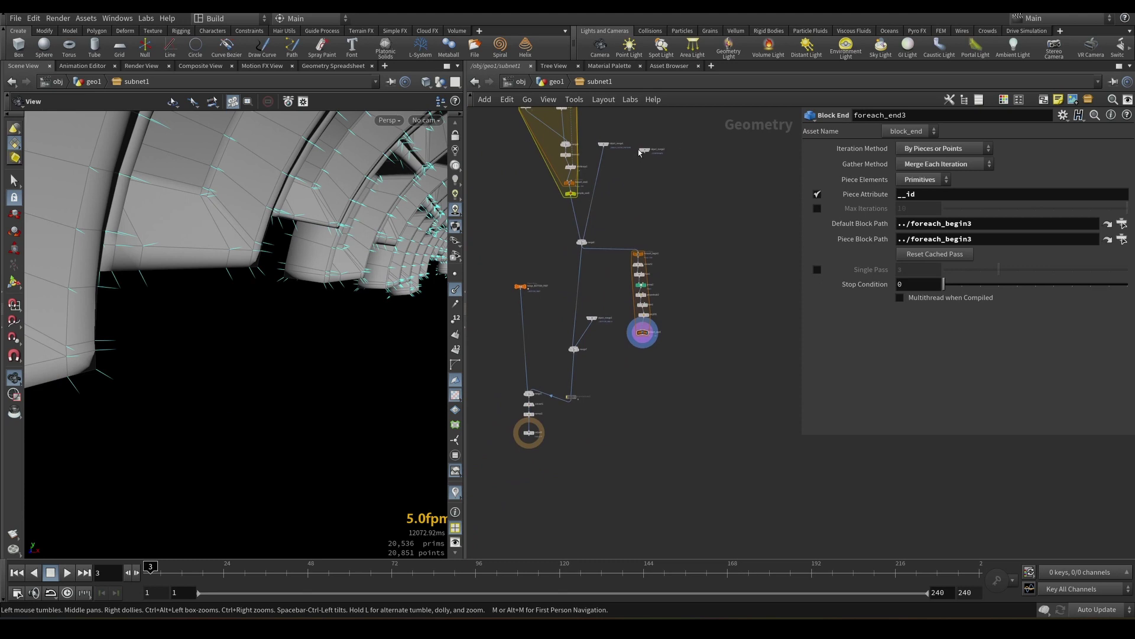
- Wire object_merge2 and foreach_end3 into the merge node below object_merge3 (BOTTOM_WALLS) and display that merge
{"action": "left_click_drag", "start_coordinate": [683, 318], "coordinate": [611, 370]}
{"action": "scroll", "coordinate": [584, 341], "scroll_direction": "up", "scroll_amount": 5}
{"action": "middle_click_drag", "start_coordinate": [590, 353], "coordinate": [553, 349]}
{"action": "scroll", "coordinate": [602, 332], "scroll_direction": "up", "scroll_amount": 1}
{"action": "middle_click_drag", "start_coordinate": [591, 315], "coordinate": [595, 368]}
{"action": "left_click_drag", "start_coordinate": [706, 341], "coordinate": [501, 372]}
{"action": "middle_click_drag", "start_coordinate": [534, 373], "coordinate": [574, 346]}
{"action": "scroll", "coordinate": [574, 346], "scroll_direction": "up", "scroll_amount": 1}
{"action": "left_click", "coordinate": [549, 357]}
{"action": "scroll", "coordinate": [673, 378], "scroll_direction": "down", "scroll_amount": 2}
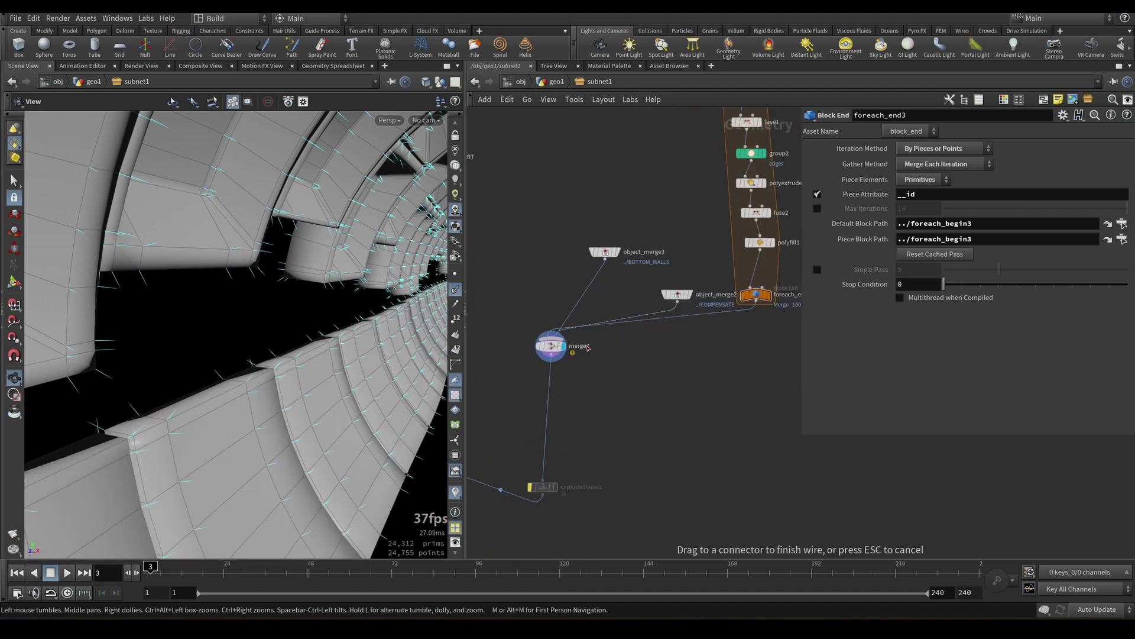
- Place object_merge2, which brings in COMPENSATE, just below foreach_end3 in the network
{"action": "left_click_drag", "start_coordinate": [588, 348], "coordinate": [575, 346]}
{"action": "mouse_move", "coordinate": [649, 367]}
{"action": "middle_mouse_down"}
{"action": "mouse_move", "coordinate": [718, 360]}
{"action": "mouse_move", "coordinate": [550, 335]}
{"action": "mouse_move", "coordinate": [665, 378]}
{"action": "middle_mouse_up"}
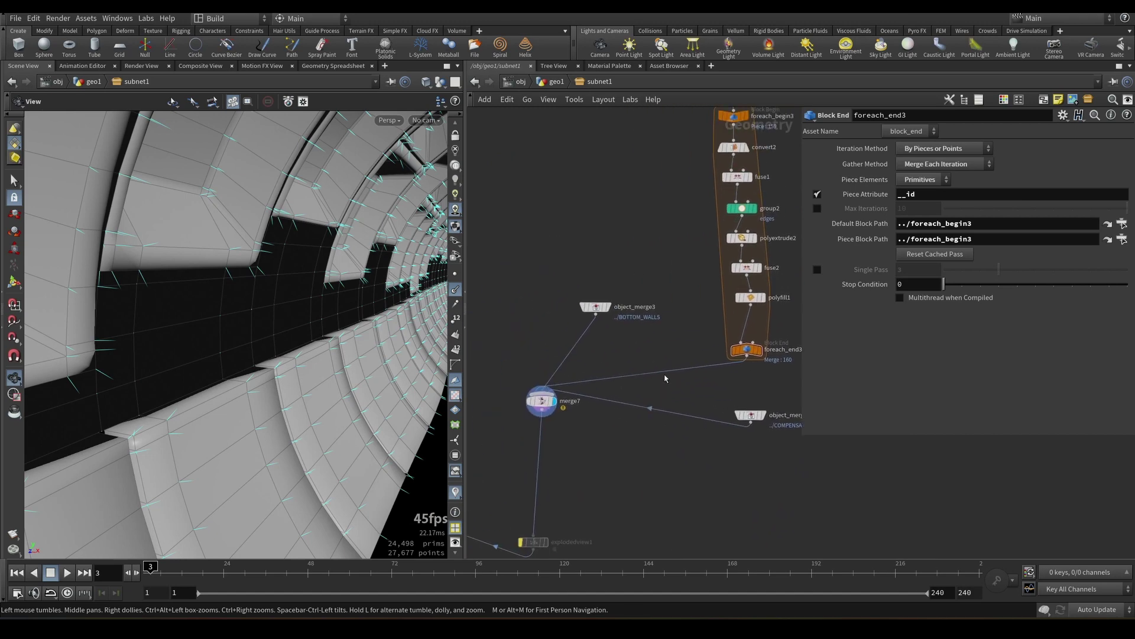
{"action": "left_click", "coordinate": [748, 416]}
{"action": "scroll", "coordinate": [748, 416], "scroll_direction": "down", "scroll_amount": 3}
{"action": "middle_click_drag", "start_coordinate": [728, 202], "coordinate": [612, 220]}
{"action": "scroll", "coordinate": [649, 430], "scroll_direction": "up", "scroll_amount": 4}
{"action": "left_click_drag", "start_coordinate": [683, 417], "coordinate": [641, 442]}
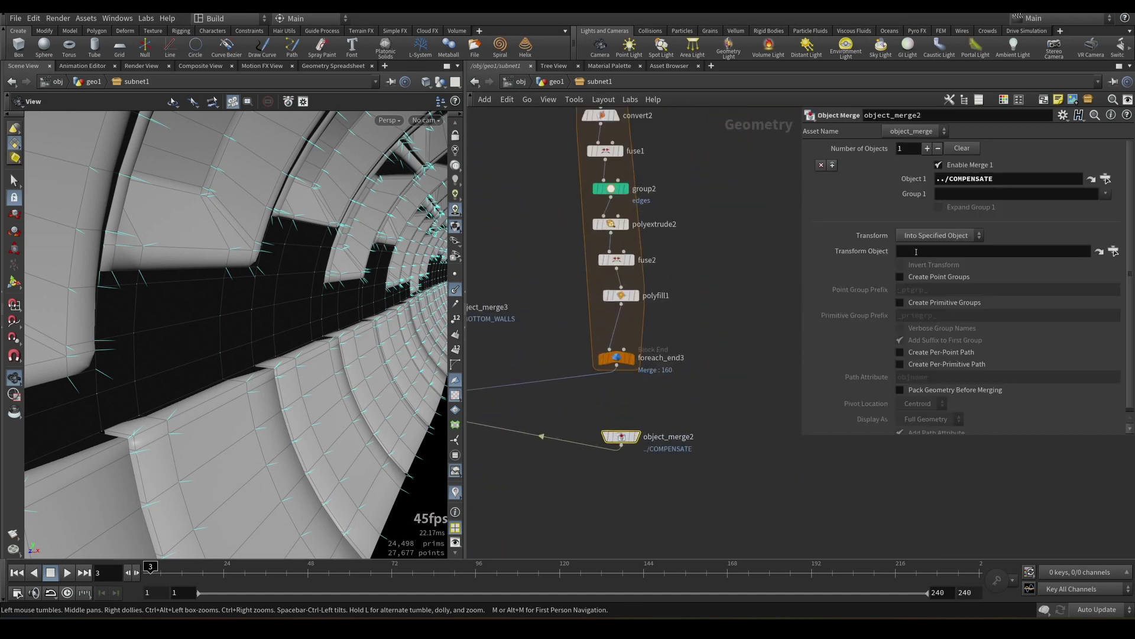
- Jump from object_merge2 to its source null COMPENSATE and display the reverse8 node above it
{"action": "left_click", "coordinate": [1090, 179]}
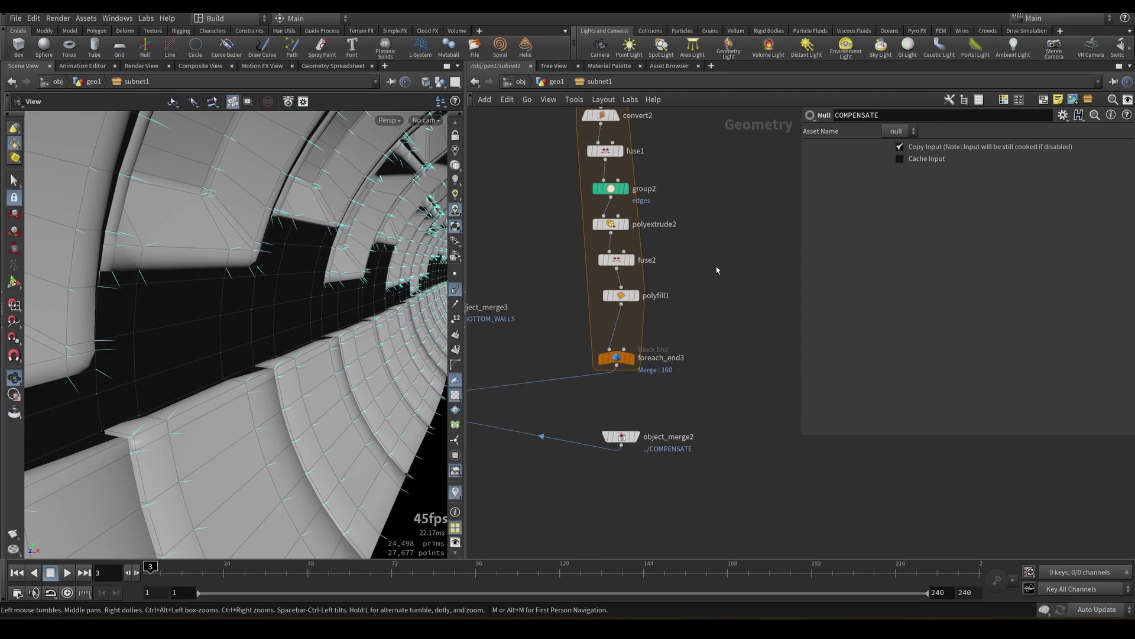
{"action": "key", "text": "f"}
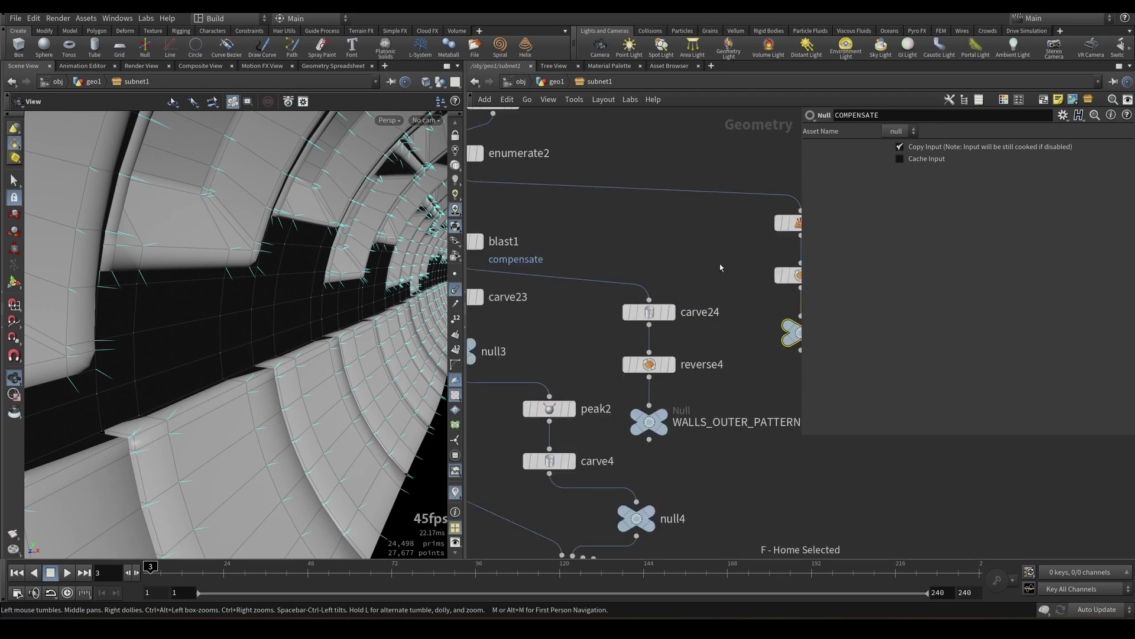
{"action": "left_click", "coordinate": [672, 293]}
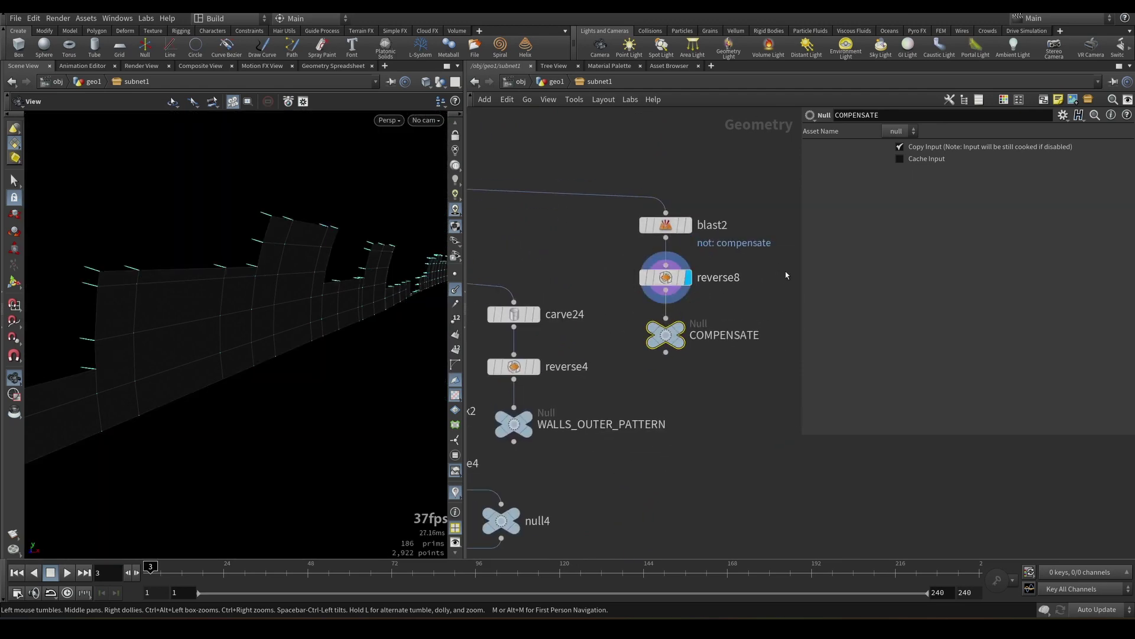
- Try bypassing the reverse8 node above the COMPENSATE null
{"action": "left_click", "coordinate": [643, 285]}
{"action": "scroll", "coordinate": [690, 320], "scroll_direction": "down", "scroll_amount": 7}
{"action": "middle_click_drag", "start_coordinate": [704, 482], "coordinate": [684, 183]}
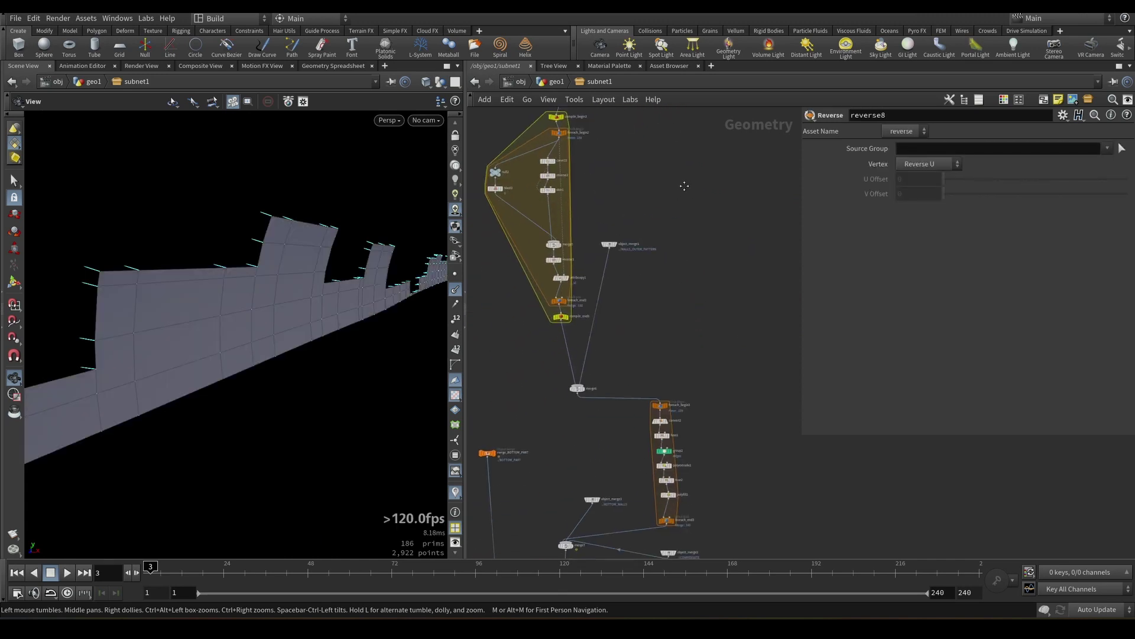
{"action": "middle_click_drag", "start_coordinate": [684, 327], "coordinate": [676, 168]}
{"action": "middle_click_drag", "start_coordinate": [615, 440], "coordinate": [628, 340]}
{"action": "scroll", "coordinate": [629, 340], "scroll_direction": "up", "scroll_amount": 1}
{"action": "scroll", "coordinate": [615, 308], "scroll_direction": "up", "scroll_amount": 5}
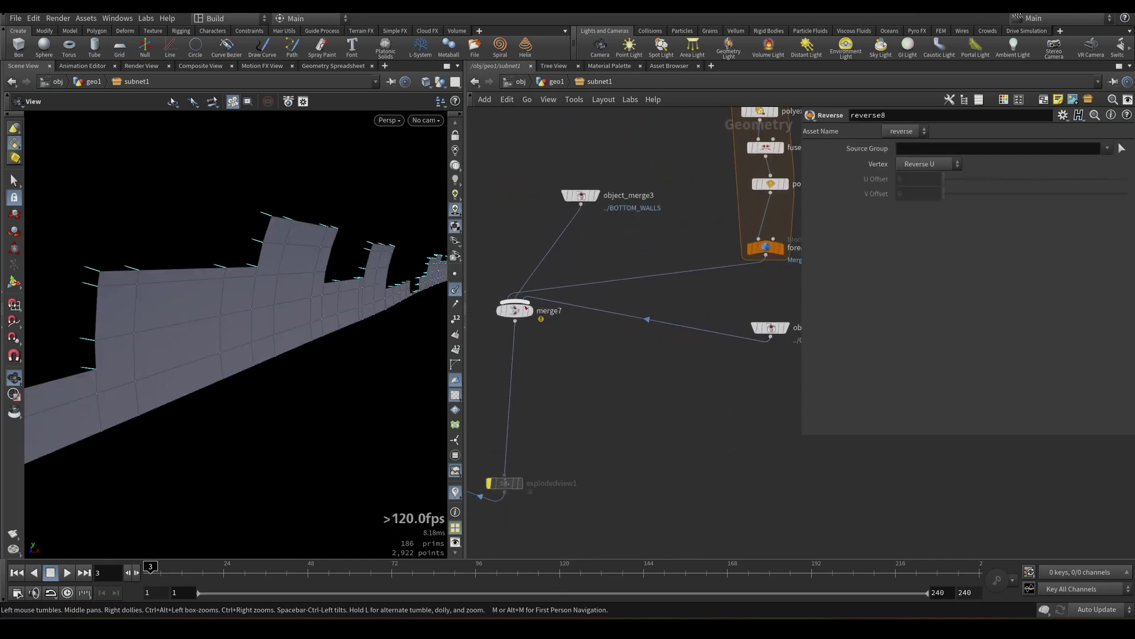
{"action": "key", "text": "f"}
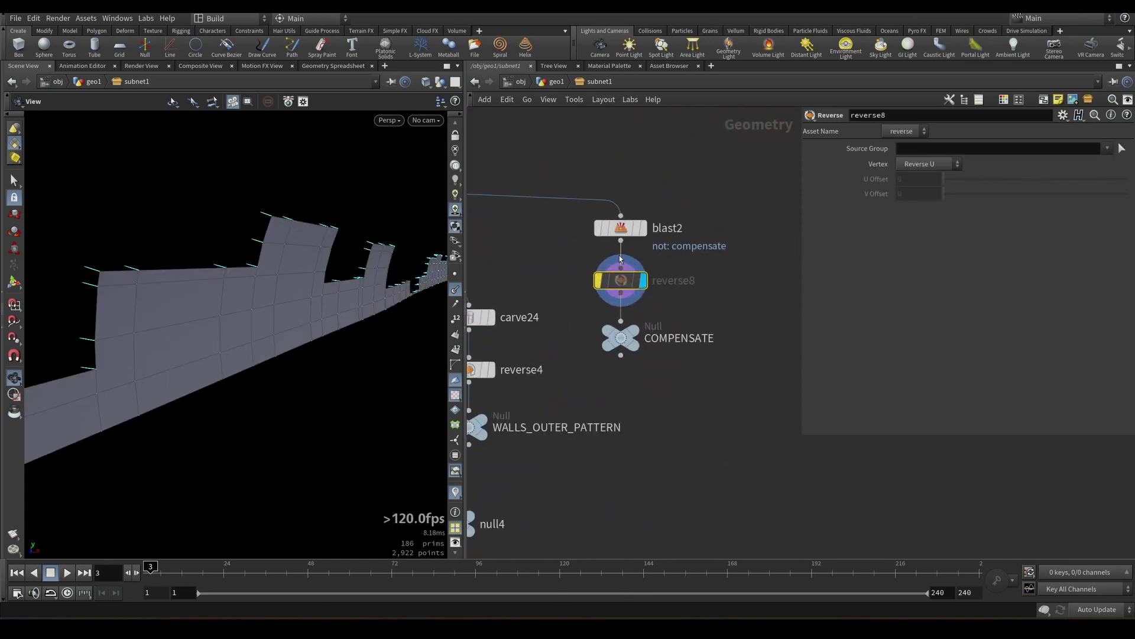
{"action": "left_click", "coordinate": [596, 283]}
- Insert a Convert node between reverse8 and the COMPENSATE null
{"action": "scroll", "coordinate": [645, 398], "scroll_direction": "down", "scroll_amount": 7}
{"action": "middle_click_drag", "start_coordinate": [651, 408], "coordinate": [667, 142]}
{"action": "middle_click_drag", "start_coordinate": [664, 287], "coordinate": [677, 388]}
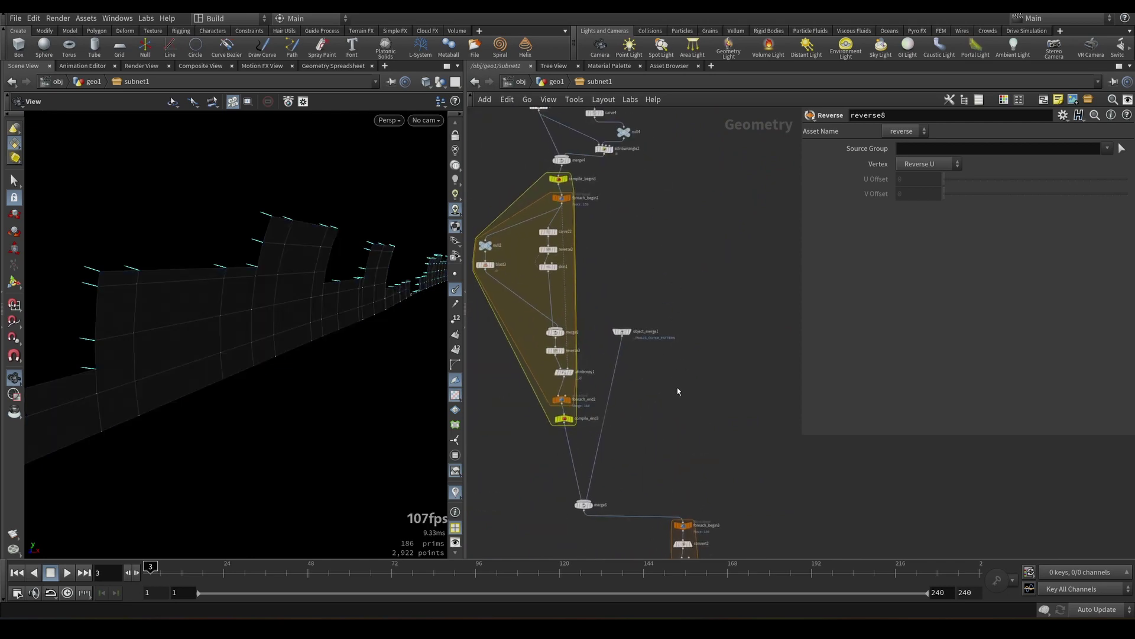
{"action": "middle_click_drag", "start_coordinate": [680, 213], "coordinate": [687, 397]}
{"action": "scroll", "coordinate": [703, 258], "scroll_direction": "up", "scroll_amount": 6}
{"action": "left_click_drag", "start_coordinate": [671, 309], "coordinate": [679, 329]}
{"action": "key", "text": "Tab"}
{"action": "type", "text": "convert"}
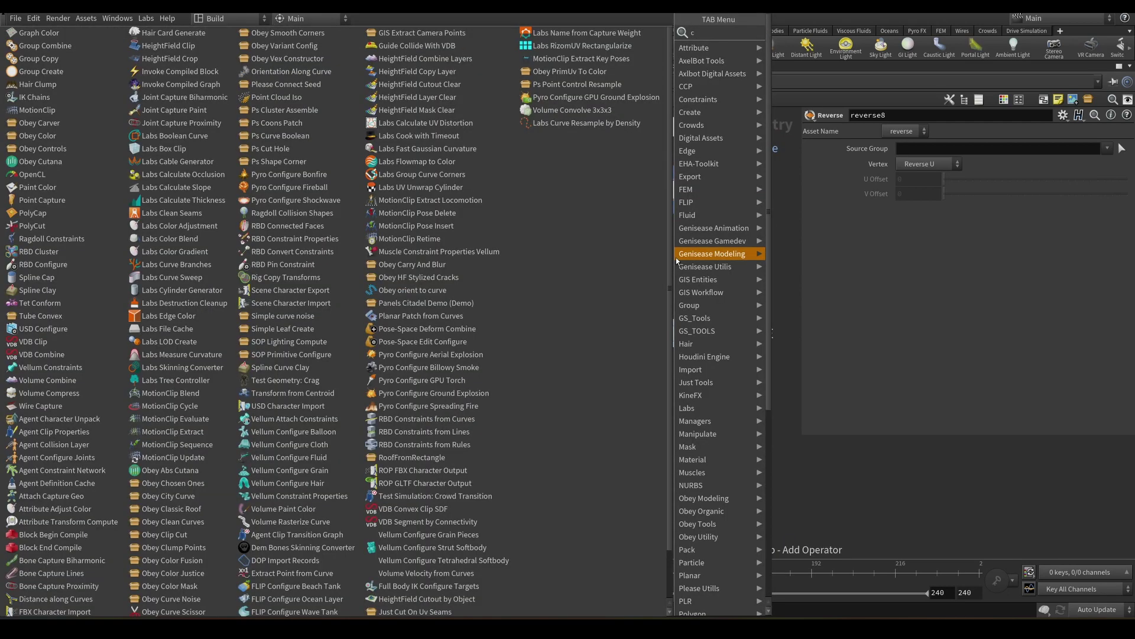
{"action": "key", "text": "Return"}
{"action": "left_click", "coordinate": [658, 259]}
- Display merge7 to show the combined tunnel geometry
{"action": "scroll", "coordinate": [723, 303], "scroll_direction": "down", "scroll_amount": 7}
{"action": "middle_click_drag", "start_coordinate": [695, 473], "coordinate": [688, 245]}
{"action": "scroll", "coordinate": [615, 252], "scroll_direction": "up", "scroll_amount": 6}
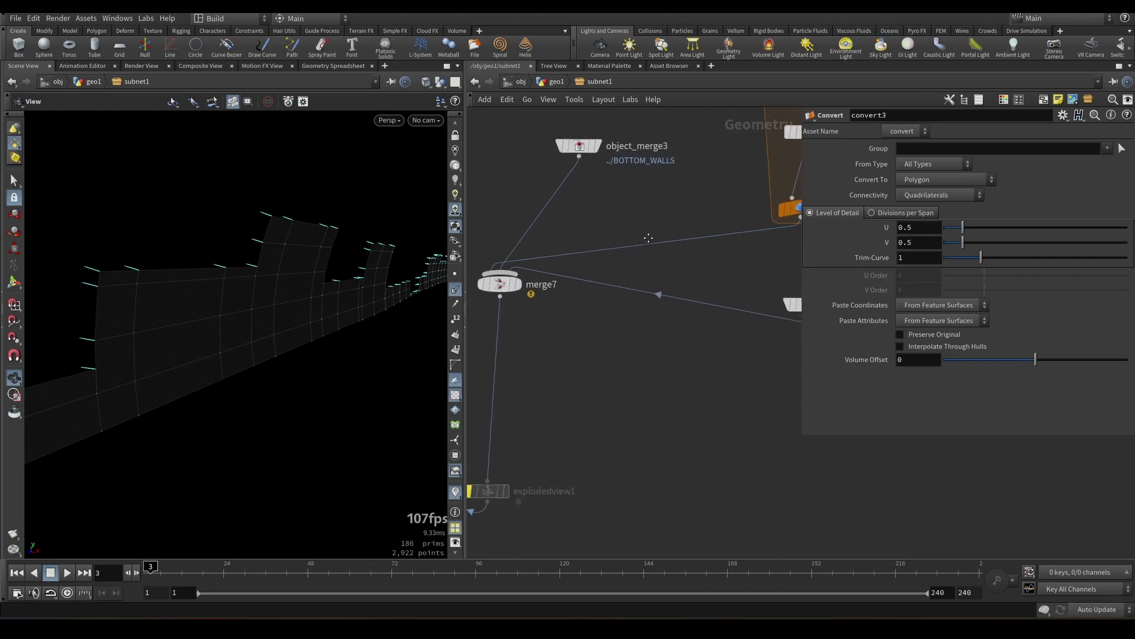
{"action": "left_click", "coordinate": [502, 287]}
{"action": "middle_click_drag", "start_coordinate": [523, 342], "coordinate": [649, 292]}
{"action": "key", "text": "Tab"}
{"action": "type", "text": "a"}
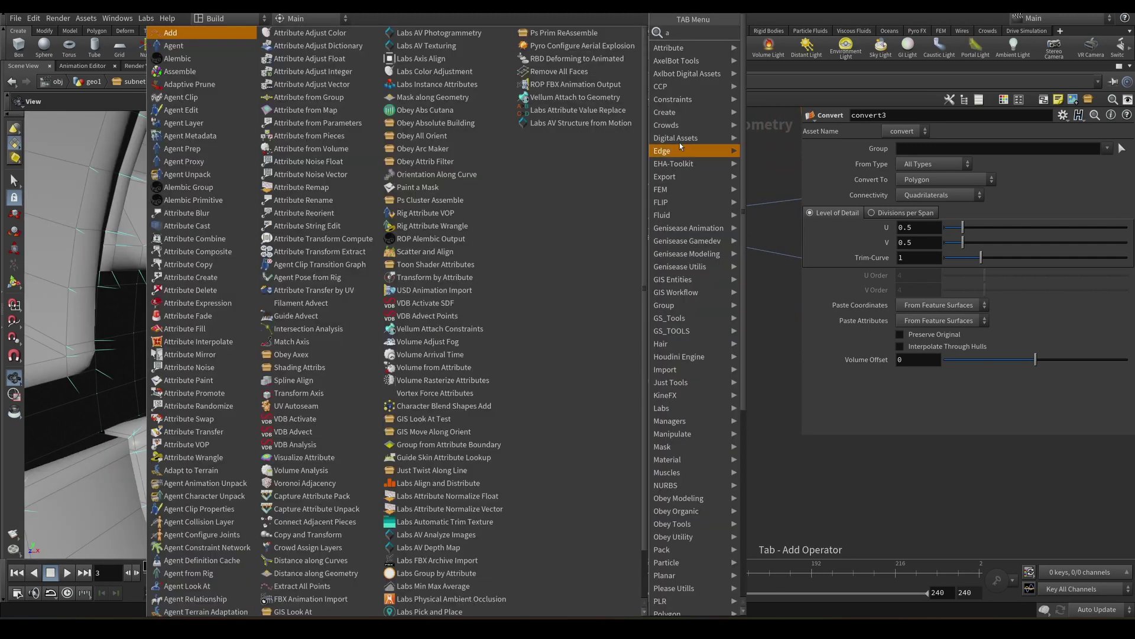
{"action": "key", "text": "Escape"}
- Insert an Attribute Delete node between convert3 and COMPENSATE that removes the point attribute N
{"action": "middle_click_drag", "start_coordinate": [764, 243], "coordinate": [639, 355]}
{"action": "scroll", "coordinate": [638, 331], "scroll_direction": "up", "scroll_amount": 3}
{"action": "left_click_drag", "start_coordinate": [635, 319], "coordinate": [653, 358]}
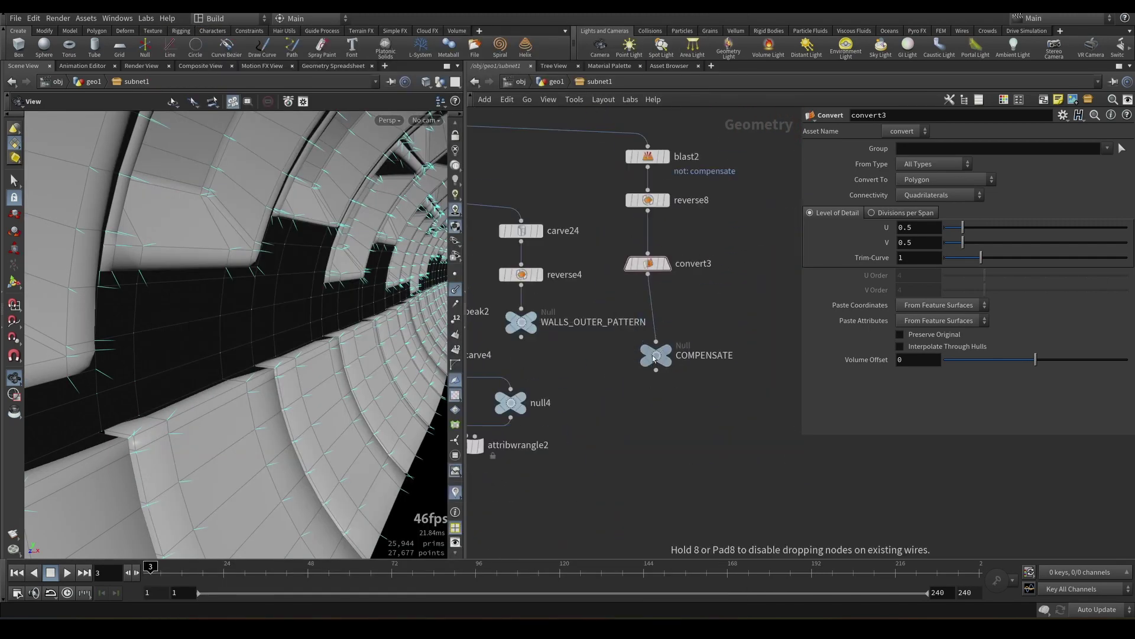
{"action": "key", "text": "Tab"}
{"action": "type", "text": "a"}
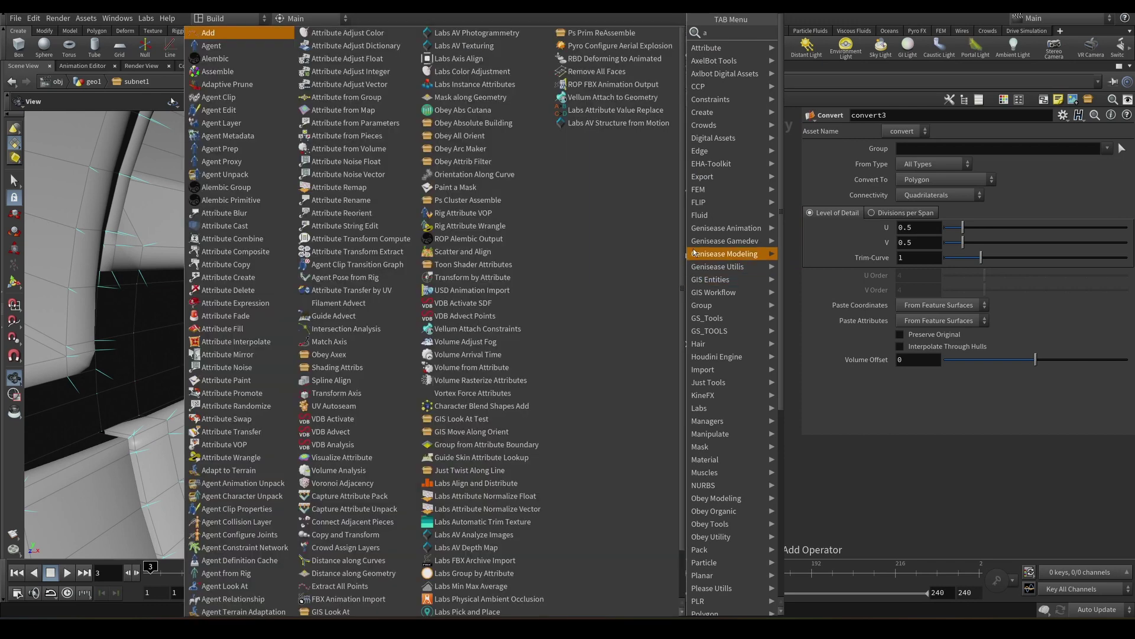
{"action": "type", "text": "de"}
{"action": "key", "text": "Return"}
{"action": "left_click", "coordinate": [655, 314]}
{"action": "middle_click_drag", "start_coordinate": [764, 314], "coordinate": [783, 226]}
{"action": "scroll", "coordinate": [783, 226], "scroll_direction": "up", "scroll_amount": 2}
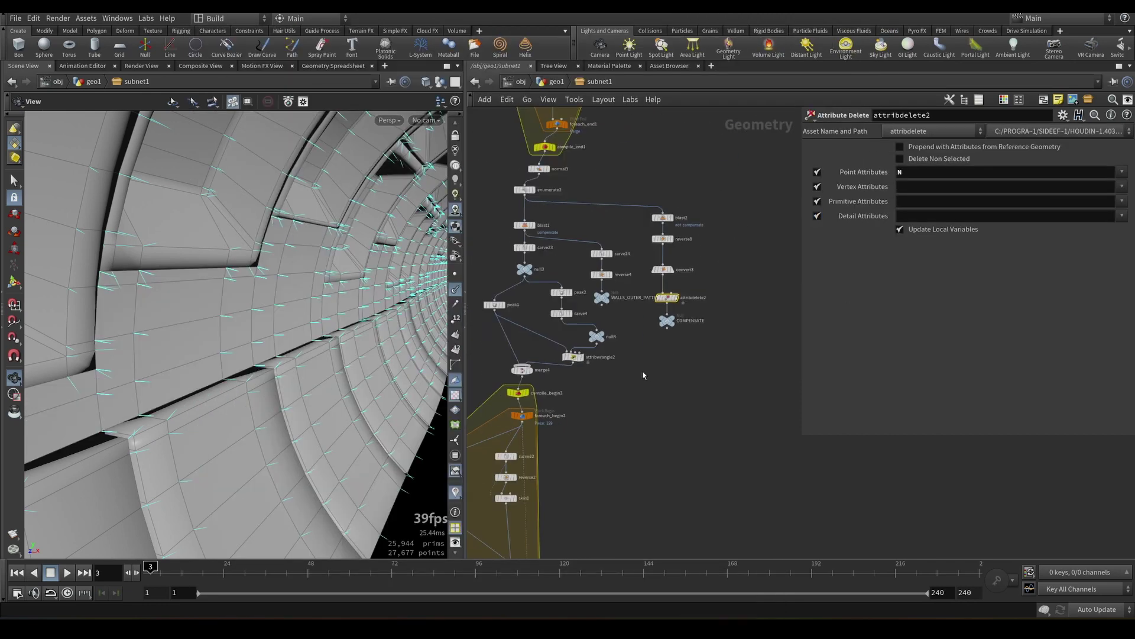
- Insert a copy of the N-removing Attribute Delete node between foreach_end3 and merge7
{"action": "scroll", "coordinate": [739, 222], "scroll_direction": "up", "scroll_amount": 3}
{"action": "middle_click_drag", "start_coordinate": [748, 150], "coordinate": [698, 141]}
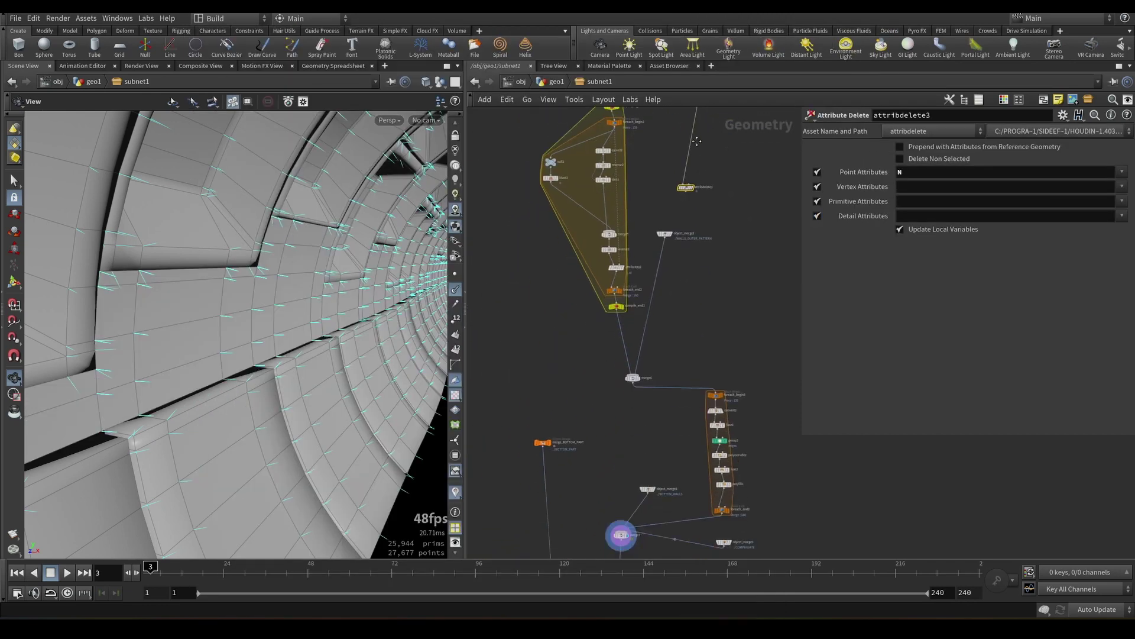
{"action": "middle_click_drag", "start_coordinate": [765, 233], "coordinate": [694, 170]}
{"action": "middle_click_drag", "start_coordinate": [727, 216], "coordinate": [760, 322]}
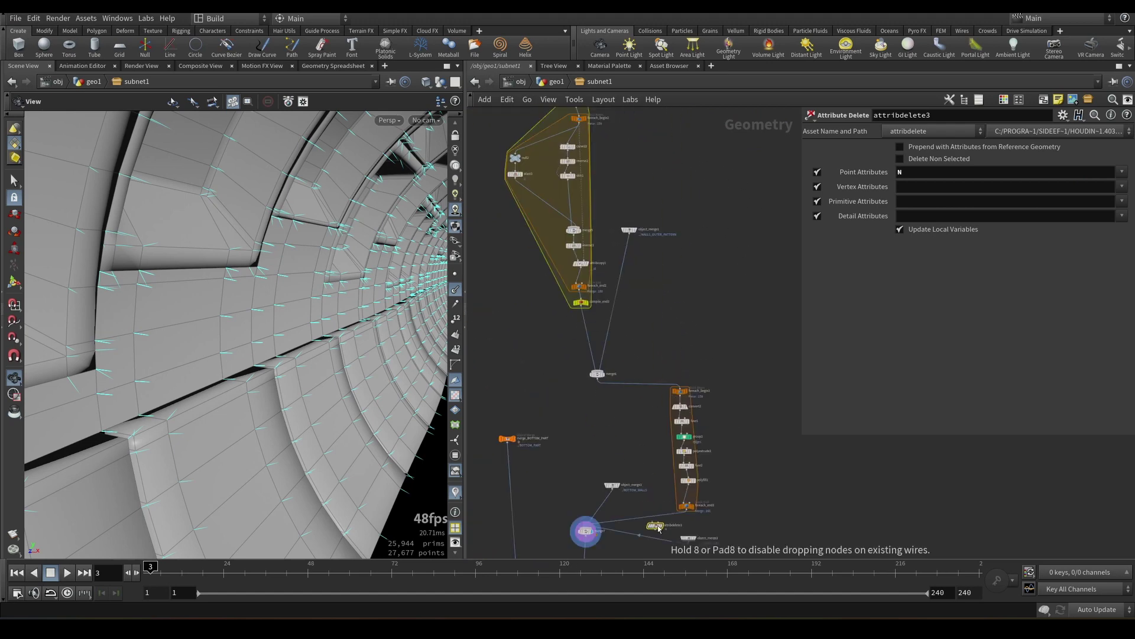
{"action": "left_click_drag", "start_coordinate": [669, 519], "coordinate": [668, 524]}
{"action": "mouse_move", "coordinate": [660, 470]}
{"action": "middle_mouse_down"}
{"action": "mouse_move", "coordinate": [666, 406]}
{"action": "mouse_move", "coordinate": [696, 341]}
{"action": "middle_mouse_up"}
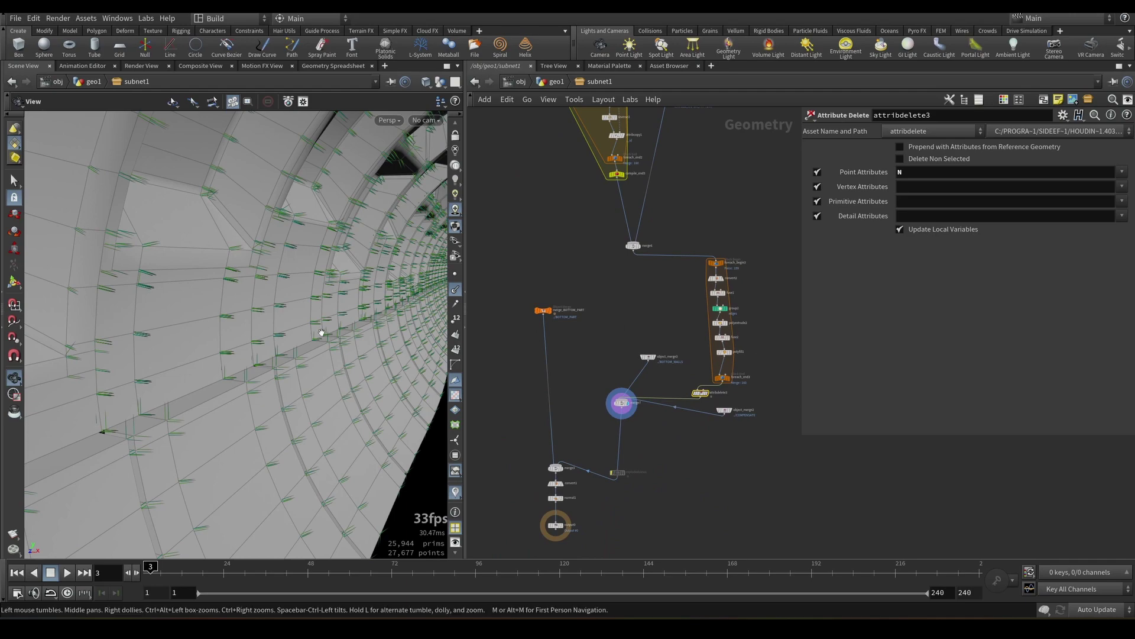
- Hide the point normals in the viewport and inspect the tunnel from outside and inside
{"action": "left_click_drag", "start_coordinate": [321, 332], "coordinate": [236, 334]}
{"action": "right_click_drag", "start_coordinate": [236, 334], "coordinate": [211, 350]}
{"action": "middle_click_drag", "start_coordinate": [210, 349], "coordinate": [186, 274]}
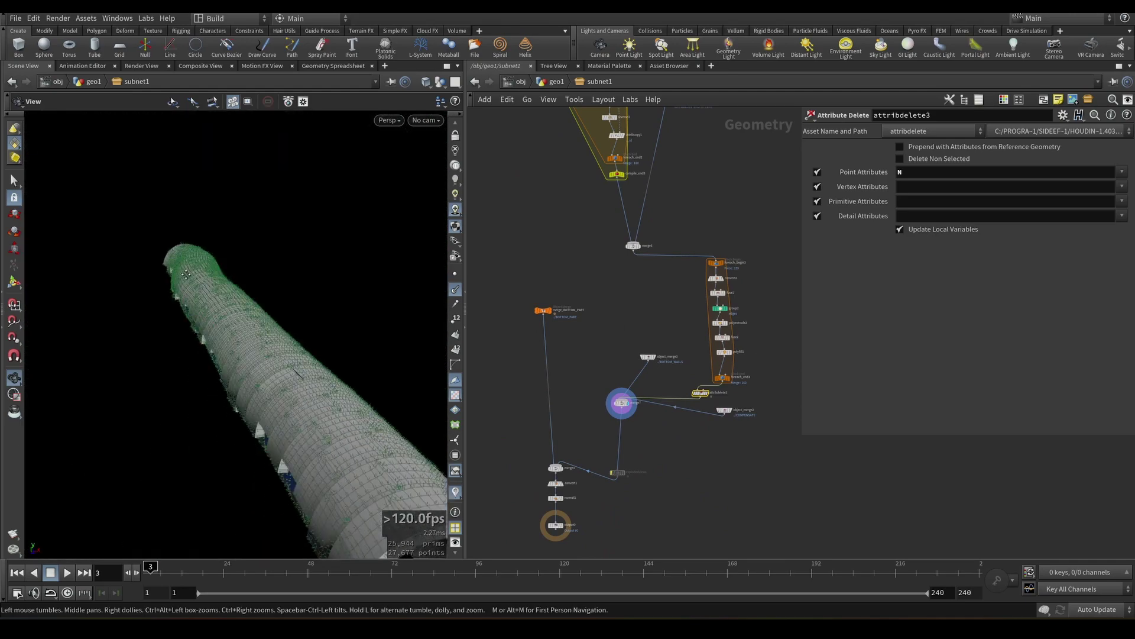
{"action": "left_click_drag", "start_coordinate": [186, 275], "coordinate": [456, 305]}
{"action": "left_click", "coordinate": [456, 289]}
{"action": "left_click_drag", "start_coordinate": [249, 375], "coordinate": [243, 385]}
{"action": "right_click_drag", "start_coordinate": [243, 385], "coordinate": [236, 375]}
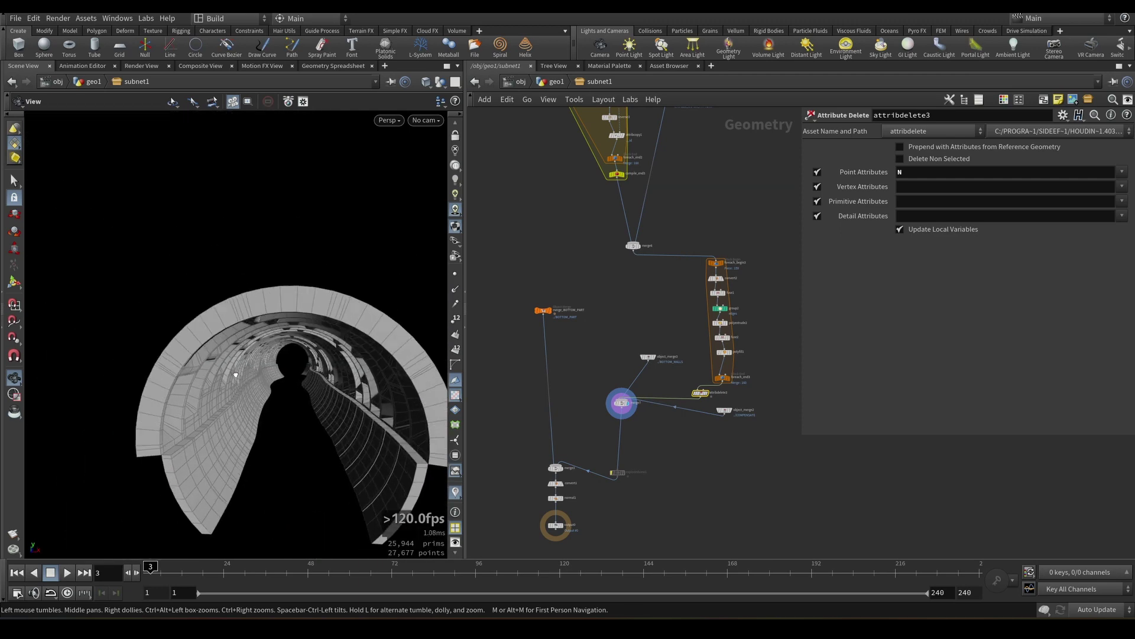
{"action": "left_click_drag", "start_coordinate": [235, 375], "coordinate": [414, 378]}
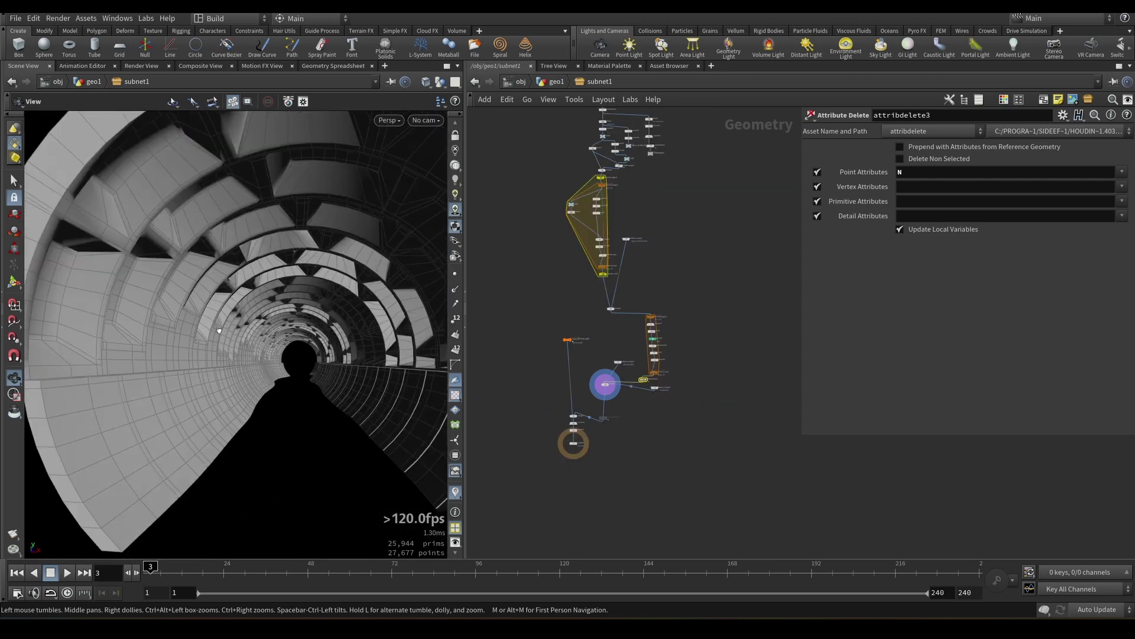
{"action": "left_click_drag", "start_coordinate": [228, 322], "coordinate": [319, 352]}
{"action": "left_click_drag", "start_coordinate": [422, 363], "coordinate": [321, 357]}
- Add a Compiled Block and wire its begin and end nodes around the foreach_begin3 to foreach_end3 loop
{"action": "scroll", "coordinate": [598, 390], "scroll_direction": "up", "scroll_amount": 6}
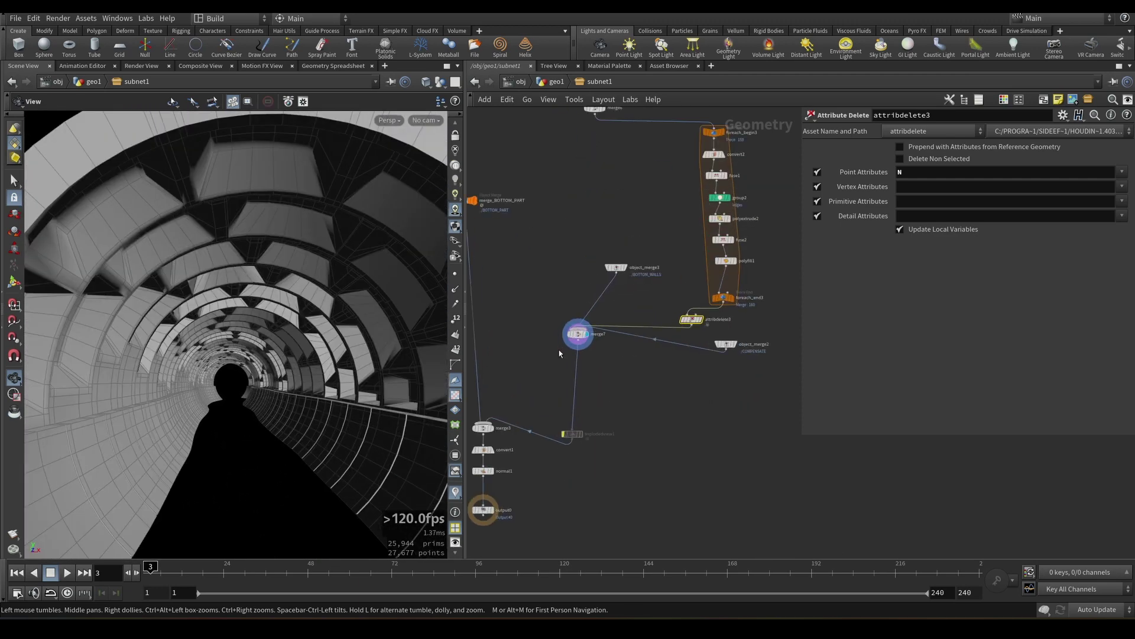
{"action": "middle_click_drag", "start_coordinate": [538, 371], "coordinate": [485, 434]}
{"action": "scroll", "coordinate": [486, 434], "scroll_direction": "down", "scroll_amount": 3}
{"action": "scroll", "coordinate": [645, 349], "scroll_direction": "up", "scroll_amount": 4}
{"action": "middle_click_drag", "start_coordinate": [658, 374], "coordinate": [651, 406]}
{"action": "key", "text": "Tab"}
{"action": "type", "text": "comp"}
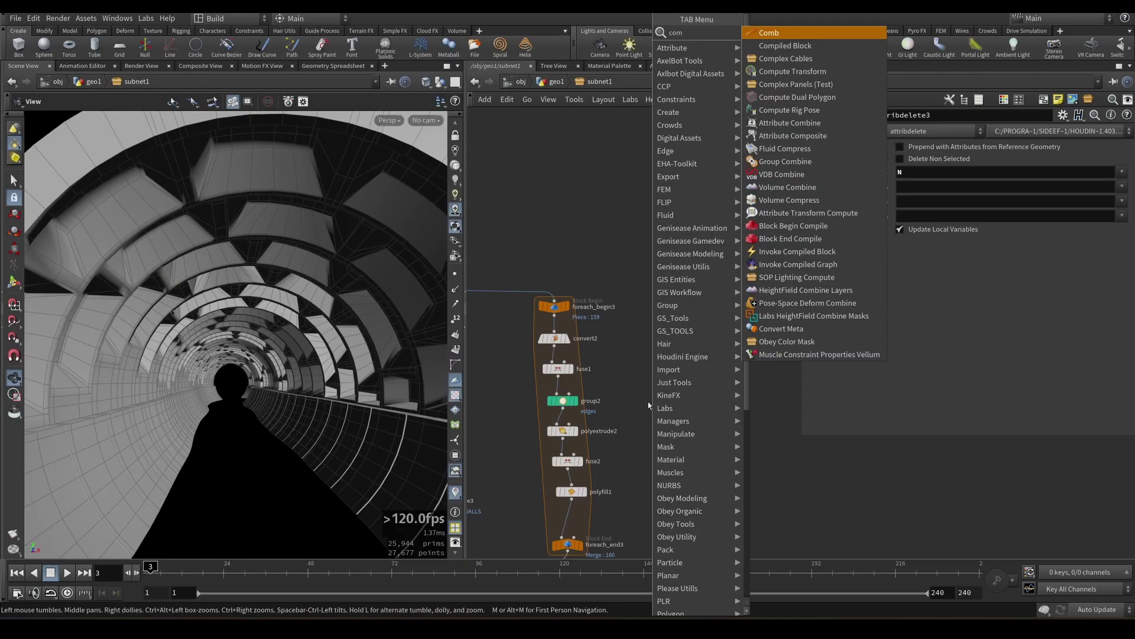
{"action": "left_click", "coordinate": [769, 32]}
{"action": "left_click", "coordinate": [621, 223]}
{"action": "scroll", "coordinate": [651, 321], "scroll_direction": "up", "scroll_amount": 1}
{"action": "middle_click_drag", "start_coordinate": [650, 322], "coordinate": [676, 198]}
{"action": "left_click_drag", "start_coordinate": [638, 153], "coordinate": [554, 491]}
{"action": "left_click_drag", "start_coordinate": [554, 414], "coordinate": [528, 224]}
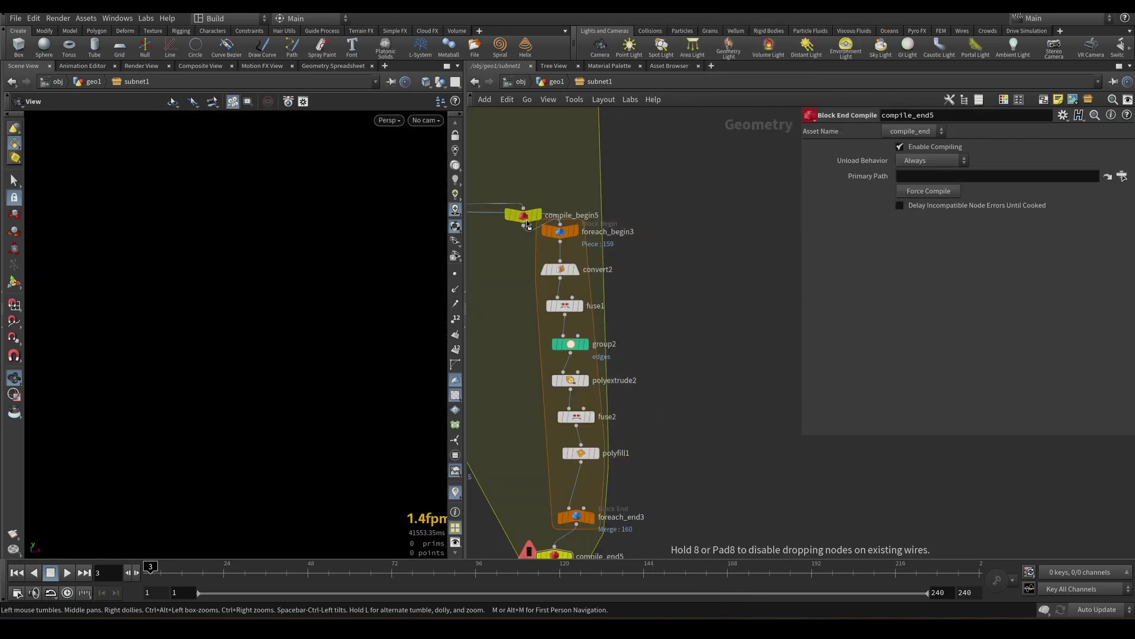
- Enable Multithread when Compiled on foreach_end3
{"action": "middle_click_drag", "start_coordinate": [734, 352], "coordinate": [768, 221]}
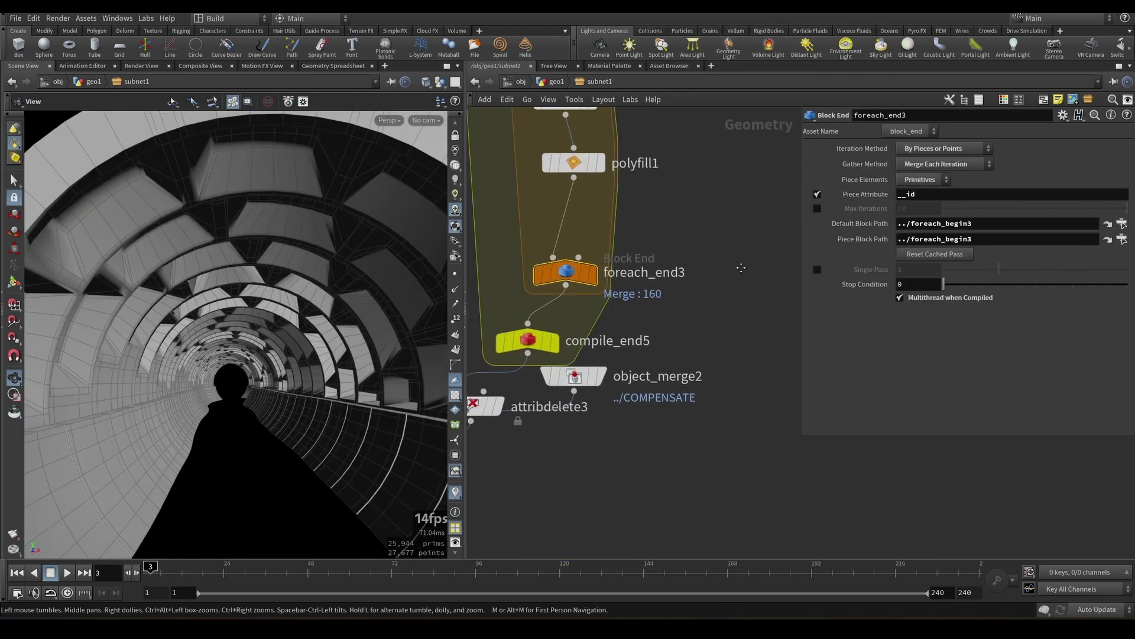
{"action": "scroll", "coordinate": [765, 246], "scroll_direction": "down", "scroll_amount": 3}
{"action": "scroll", "coordinate": [720, 314], "scroll_direction": "up", "scroll_amount": 2}
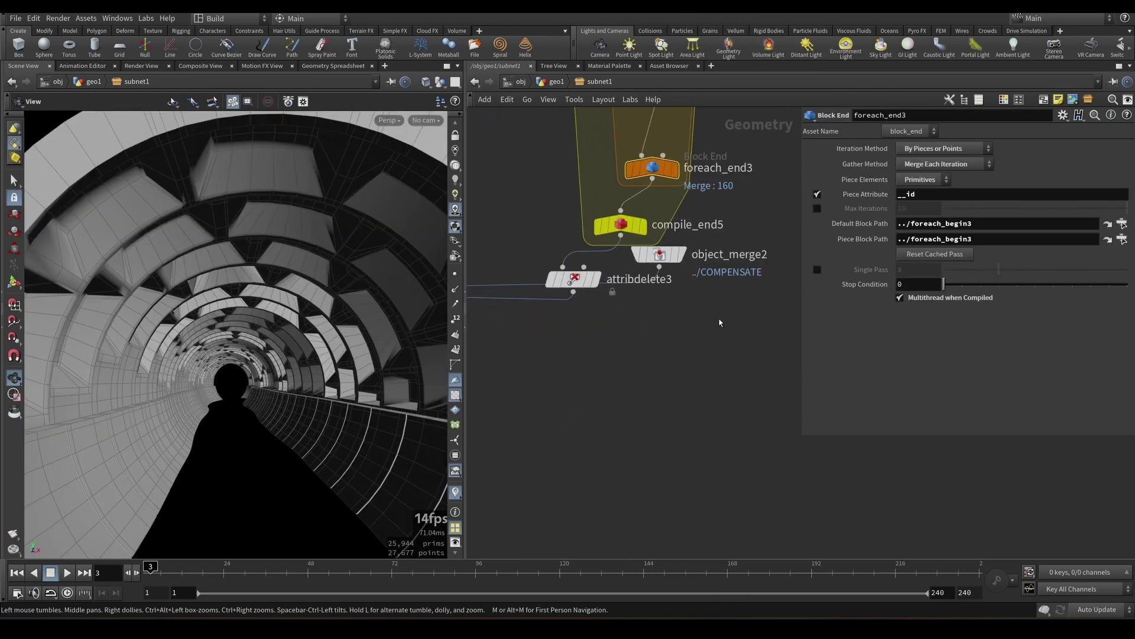
{"action": "middle_click_drag", "start_coordinate": [719, 322], "coordinate": [716, 346]}
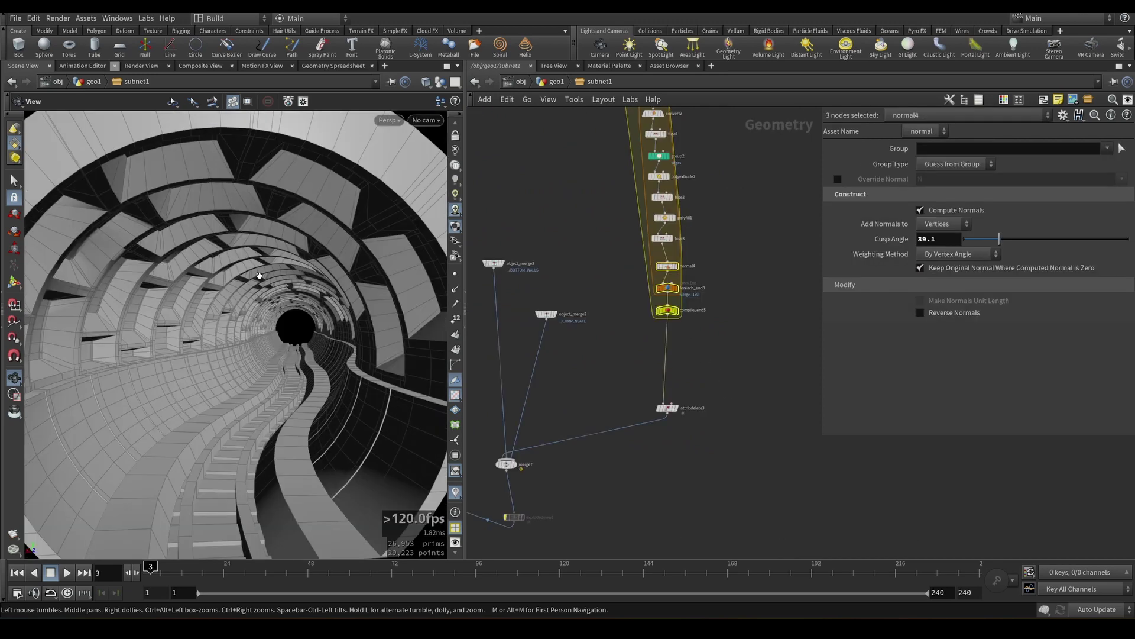
- Move foreach_end3 and compile_end5 down to leave room below normal4
{"action": "left_click_drag", "start_coordinate": [254, 278], "coordinate": [264, 268]}
{"action": "mouse_move", "coordinate": [272, 264]}
{"action": "right_mouse_down"}
{"action": "mouse_move", "coordinate": [257, 258]}
{"action": "mouse_move", "coordinate": [270, 263]}
{"action": "right_mouse_up"}
{"action": "left_click_drag", "start_coordinate": [269, 263], "coordinate": [240, 255]}
{"action": "scroll", "coordinate": [710, 341], "scroll_direction": "up", "scroll_amount": 3}
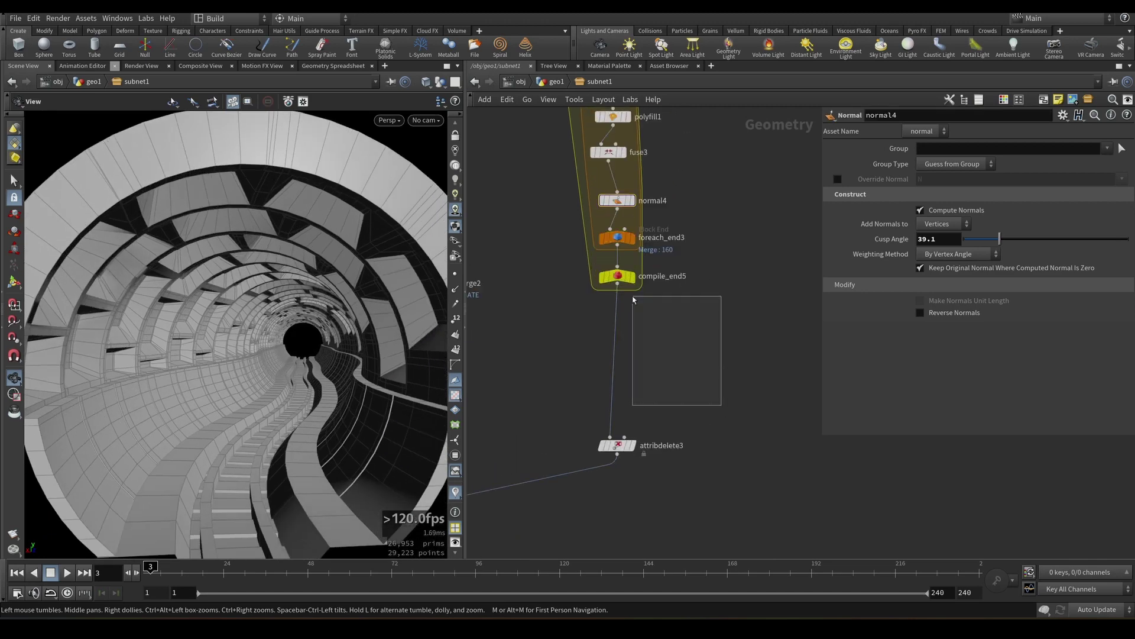
{"action": "left_click_drag", "start_coordinate": [594, 260], "coordinate": [624, 439]}
{"action": "middle_click_drag", "start_coordinate": [691, 293], "coordinate": [709, 410]}
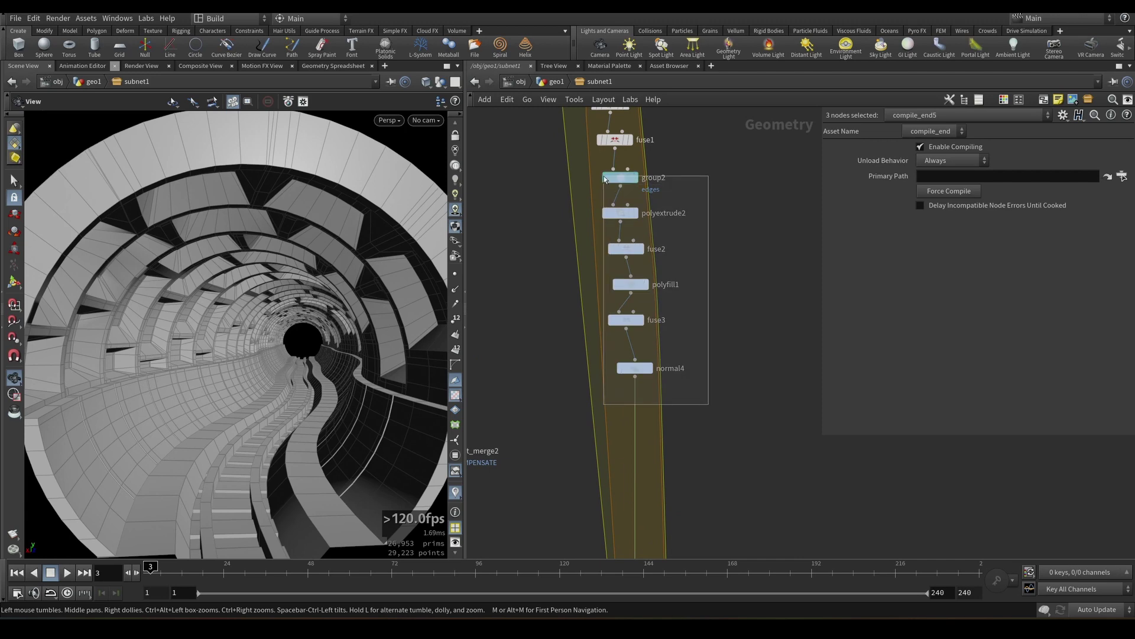
- Align the loop nodes from group2 through normal4 in a straight column
{"action": "left_click_drag", "start_coordinate": [605, 180], "coordinate": [605, 180]}
{"action": "key", "text": "a"}
{"action": "middle_click_drag", "start_coordinate": [711, 330], "coordinate": [698, 254]}
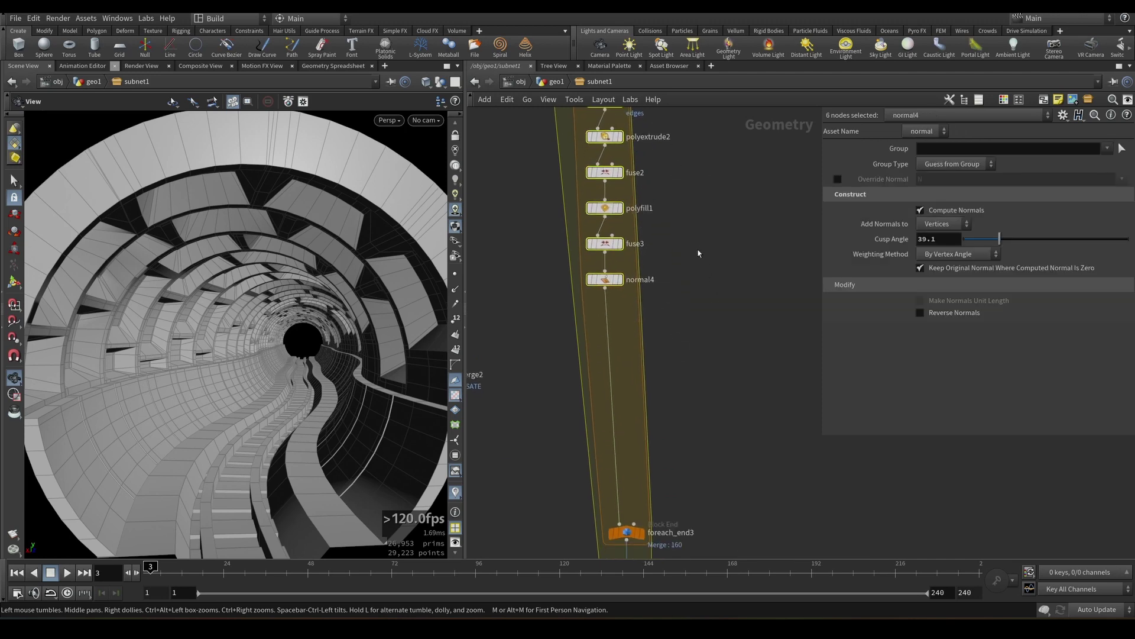
{"action": "left_click", "coordinate": [697, 254]}
- Branch a VDB from Polygons node off normal4 inside the loop
{"action": "scroll", "coordinate": [664, 319], "scroll_direction": "up", "scroll_amount": 4}
{"action": "left_click_drag", "start_coordinate": [543, 253], "coordinate": [657, 308]}
{"action": "key", "text": "Tab"}
{"action": "type", "text": "v"}
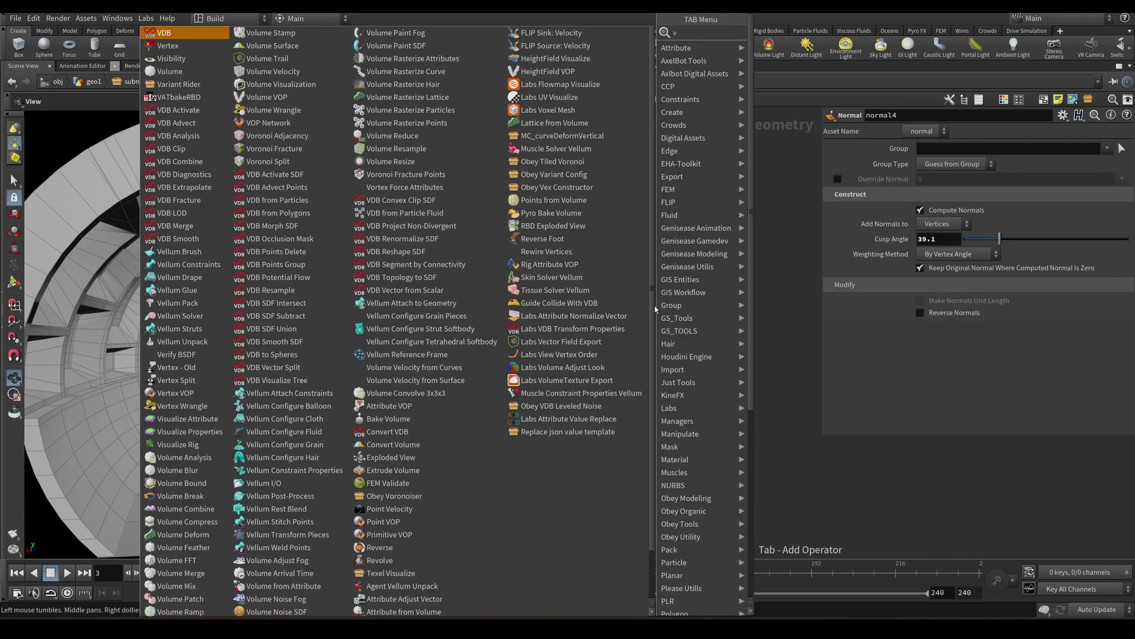
{"action": "type", "text": "dbf"}
{"action": "left_click", "coordinate": [794, 58]}
{"action": "left_click", "coordinate": [656, 326]}
- Add a VDB Smooth node below vdbfrompolygons1
{"action": "middle_click_drag", "start_coordinate": [662, 380], "coordinate": [615, 300]}
{"action": "key", "text": "Tab"}
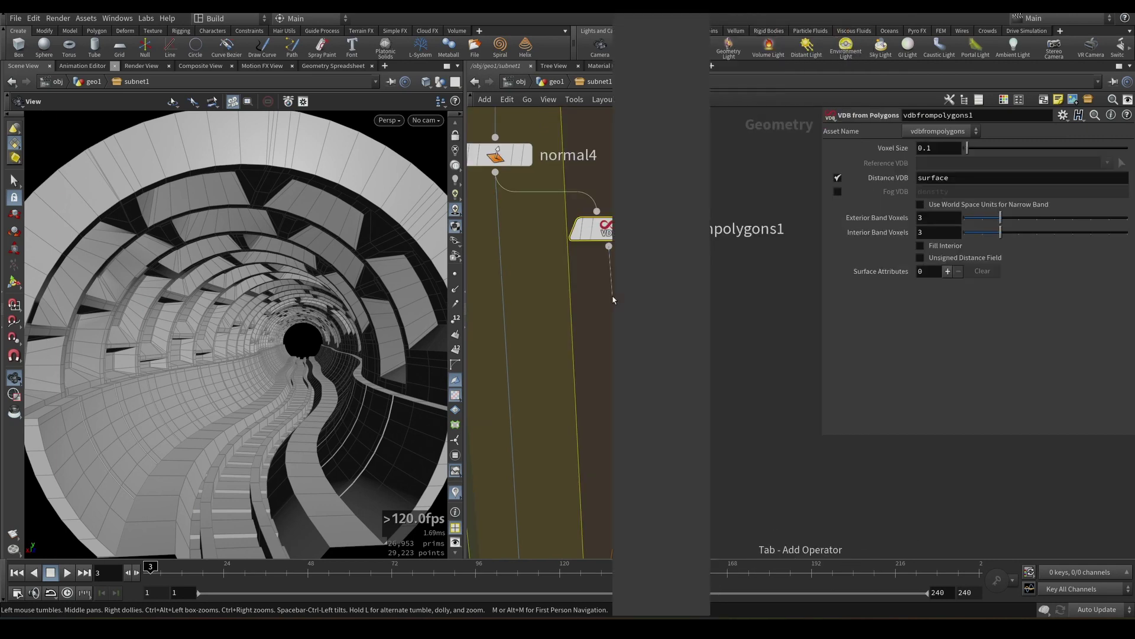
{"action": "type", "text": "bd"}
{"action": "key", "text": "BackSpace"}
{"action": "key", "text": "BackSpace"}
{"action": "type", "text": "smooth"}
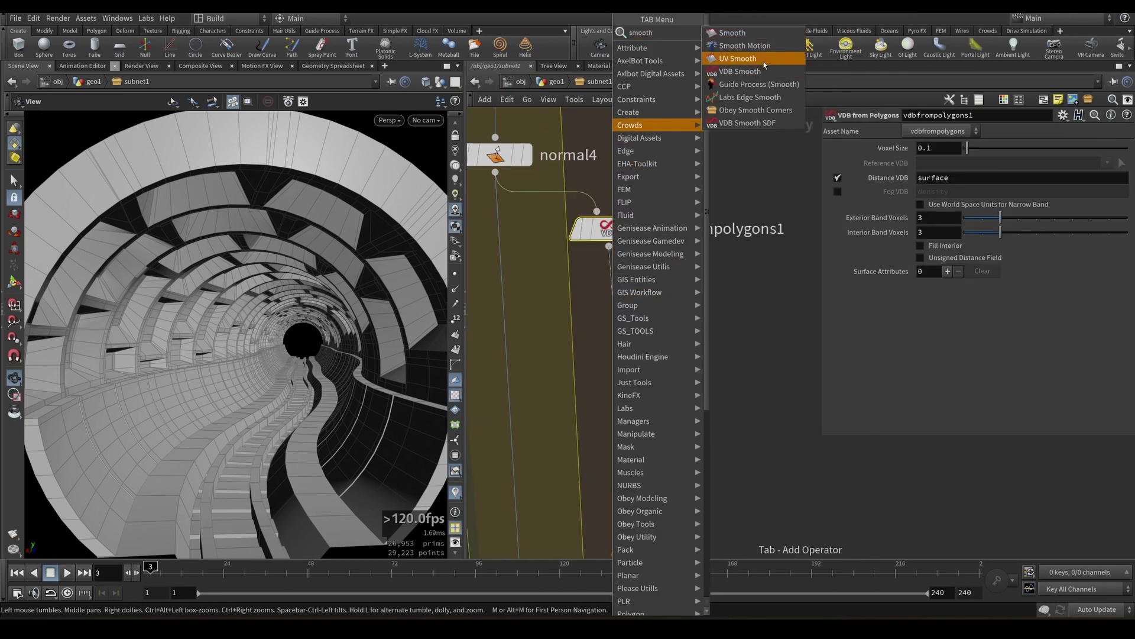
{"action": "left_click", "coordinate": [740, 71]}
{"action": "left_click", "coordinate": [613, 321]}
- Add a VDB Reshape SDF node below vdbsmooth1
{"action": "middle_click_drag", "start_coordinate": [613, 361], "coordinate": [632, 258]}
{"action": "key", "text": "Tab"}
{"action": "type", "text": "resh"}
{"action": "key", "text": "Return"}
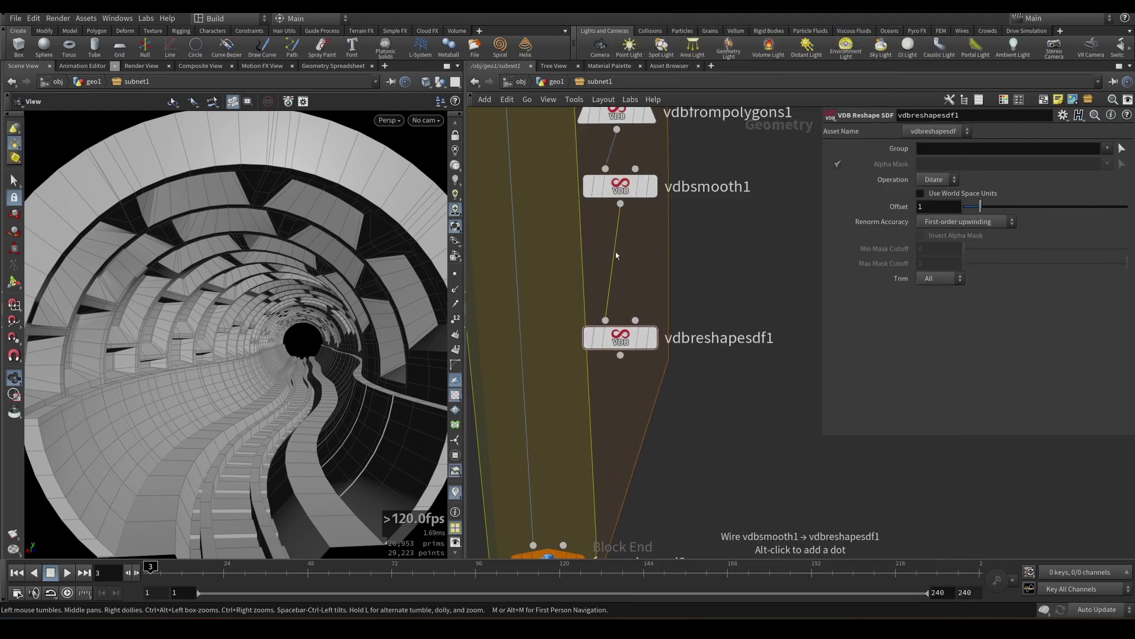
- Insert a Volume Noise SDF node between vdbsmooth1 and vdbreshapesdf1
{"action": "key", "text": "Tab"}
{"action": "type", "text": "volume"}
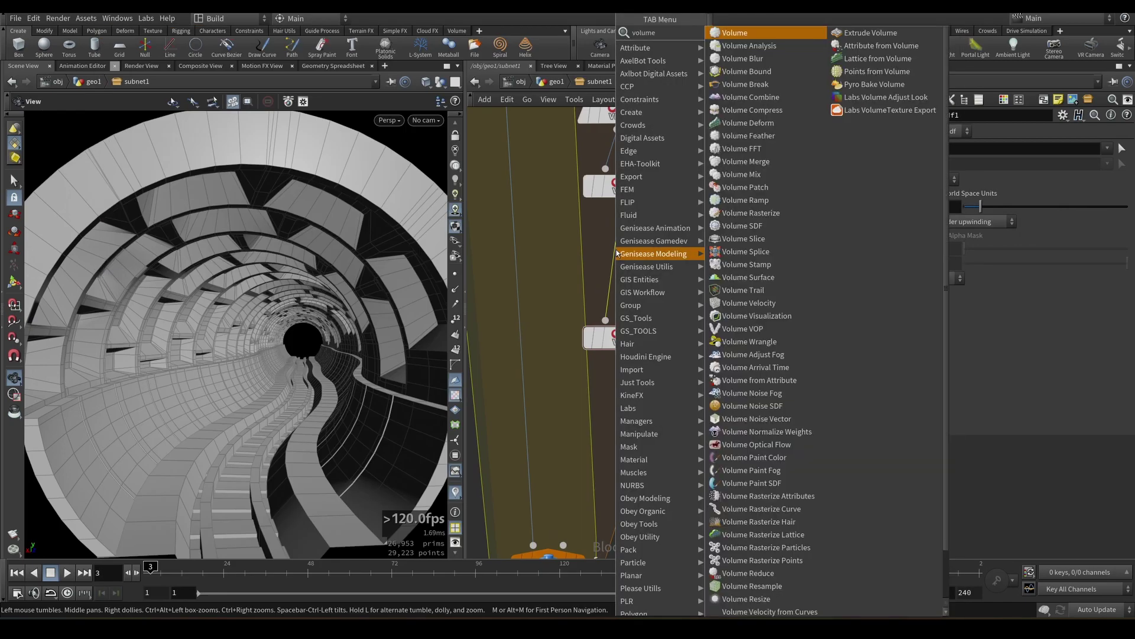
{"action": "type", "text": " no"}
{"action": "key", "text": "Down"}
{"action": "key", "text": "Return"}
{"action": "left_click", "coordinate": [624, 260]}
- Add a Convert VDB node below vdbreshapesdf1 and set it to convert to Polygons
{"action": "middle_click_drag", "start_coordinate": [627, 395], "coordinate": [639, 334]}
{"action": "scroll", "coordinate": [640, 333], "scroll_direction": "down", "scroll_amount": 1}
{"action": "key", "text": "Tab"}
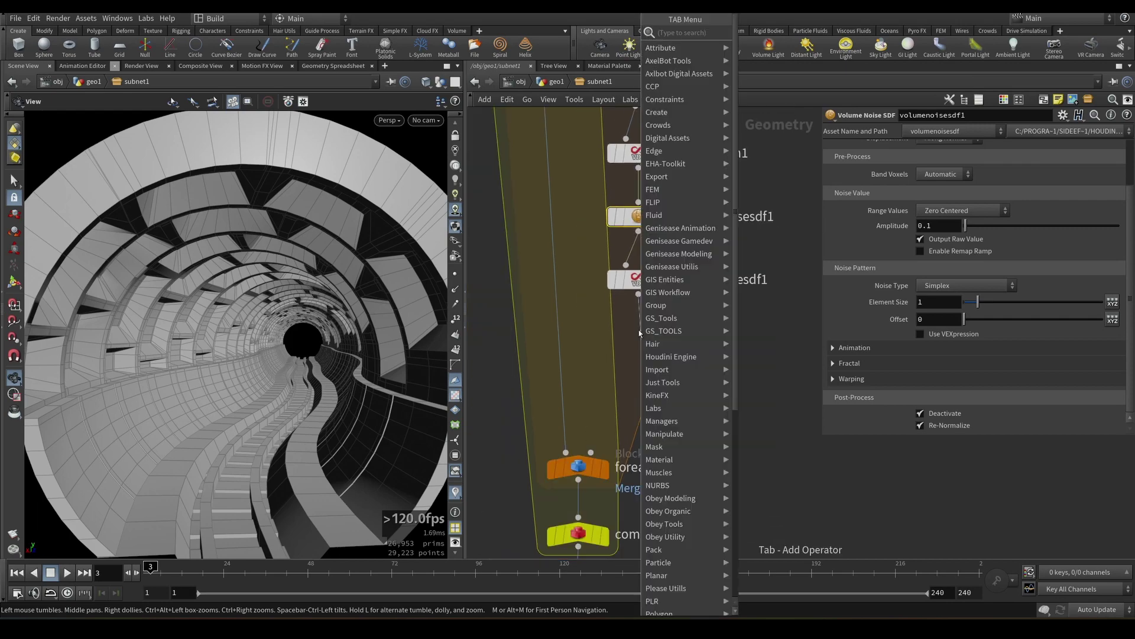
{"action": "type", "text": "c vdb"}
{"action": "key", "text": "Return"}
{"action": "left_click", "coordinate": [640, 336]}
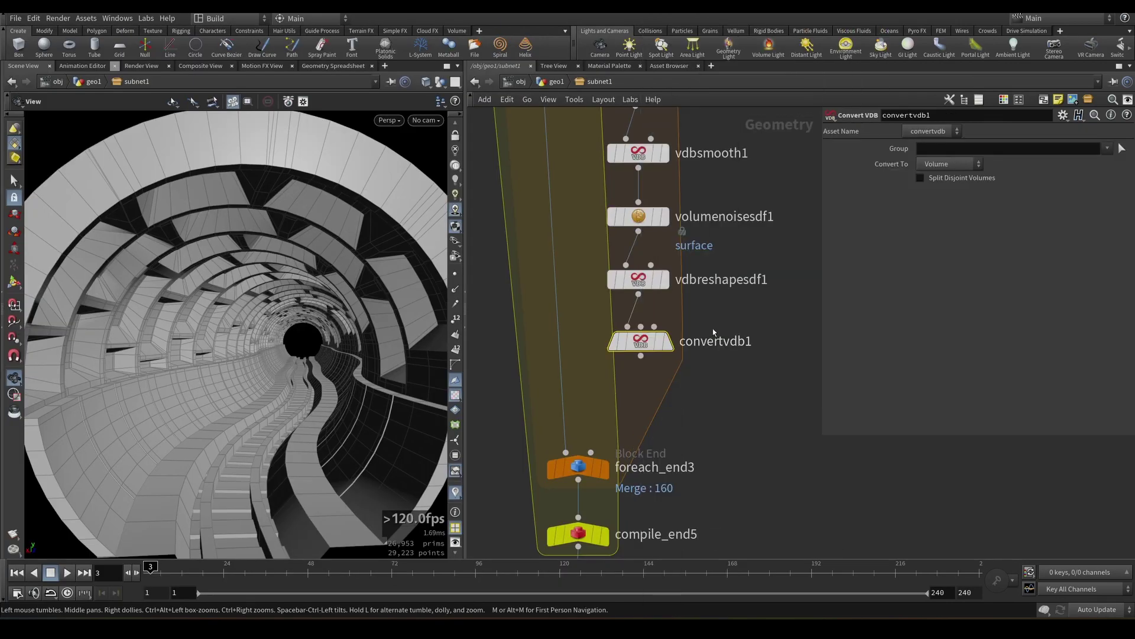
{"action": "left_click", "coordinate": [945, 203]}
- Insert an Intersect Boolean before foreach_end3, with normal4 as the first input and convertvdb1 as the second
{"action": "key", "text": "Tab"}
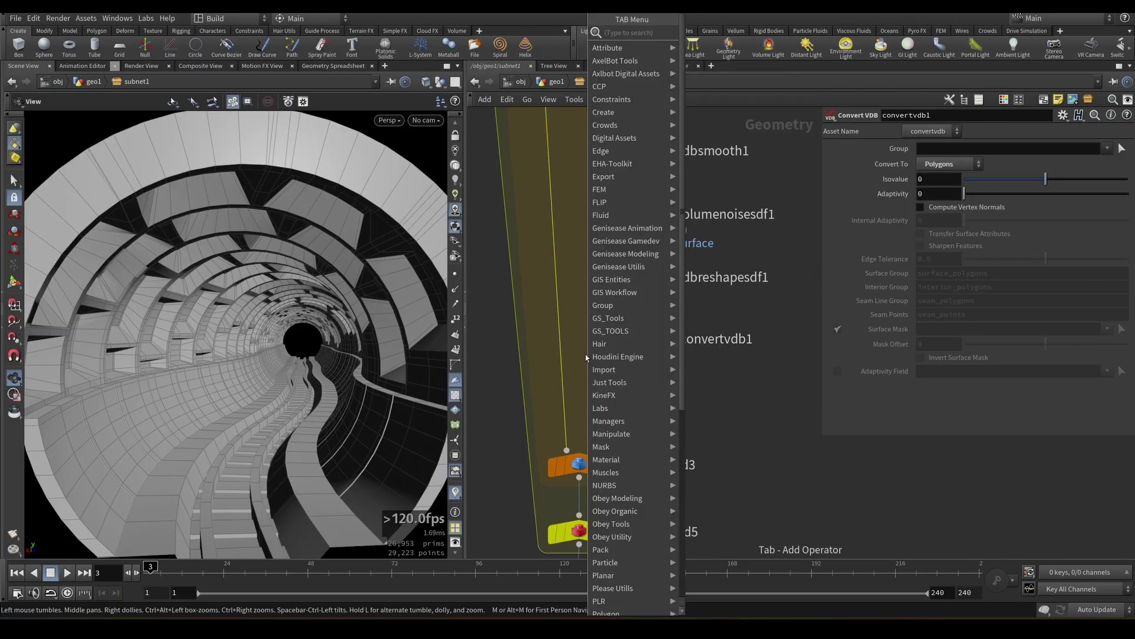
{"action": "type", "text": "bool"}
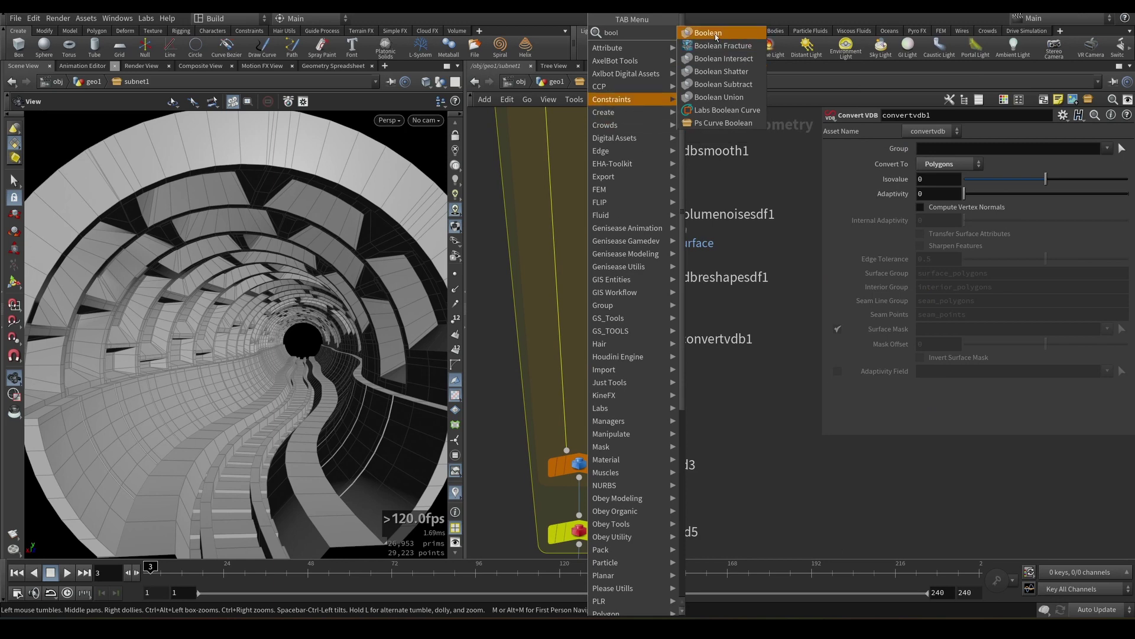
{"action": "left_click", "coordinate": [716, 34]}
{"action": "left_click", "coordinate": [579, 410]}
{"action": "left_click", "coordinate": [939, 300]}
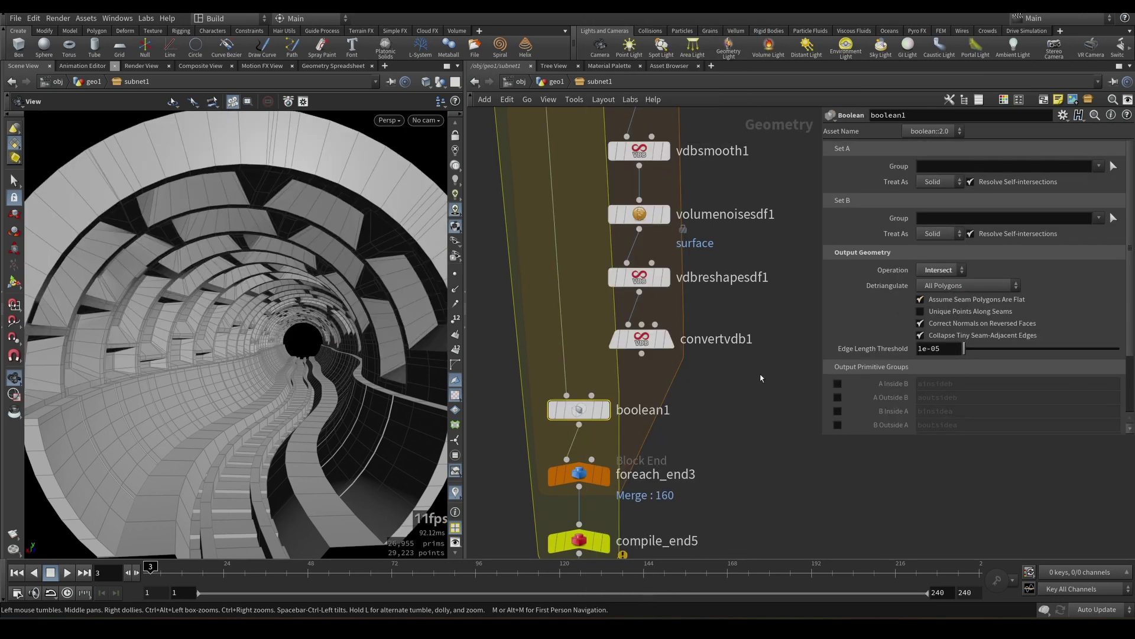
{"action": "middle_click_drag", "start_coordinate": [760, 377], "coordinate": [775, 328]}
{"action": "left_click_drag", "start_coordinate": [655, 305], "coordinate": [626, 359]}
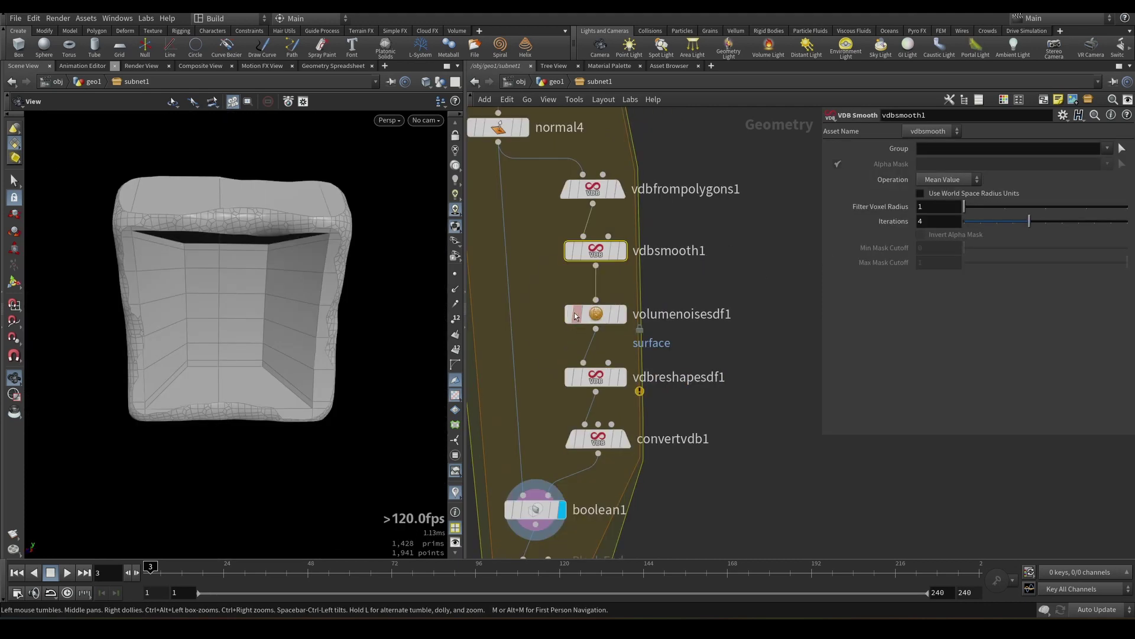
- Set the element size of volumenoisesdf1 to about 0.26 and the dilate offset of vdbreshapesdf1 to 1.52
{"action": "left_click", "coordinate": [576, 315]}
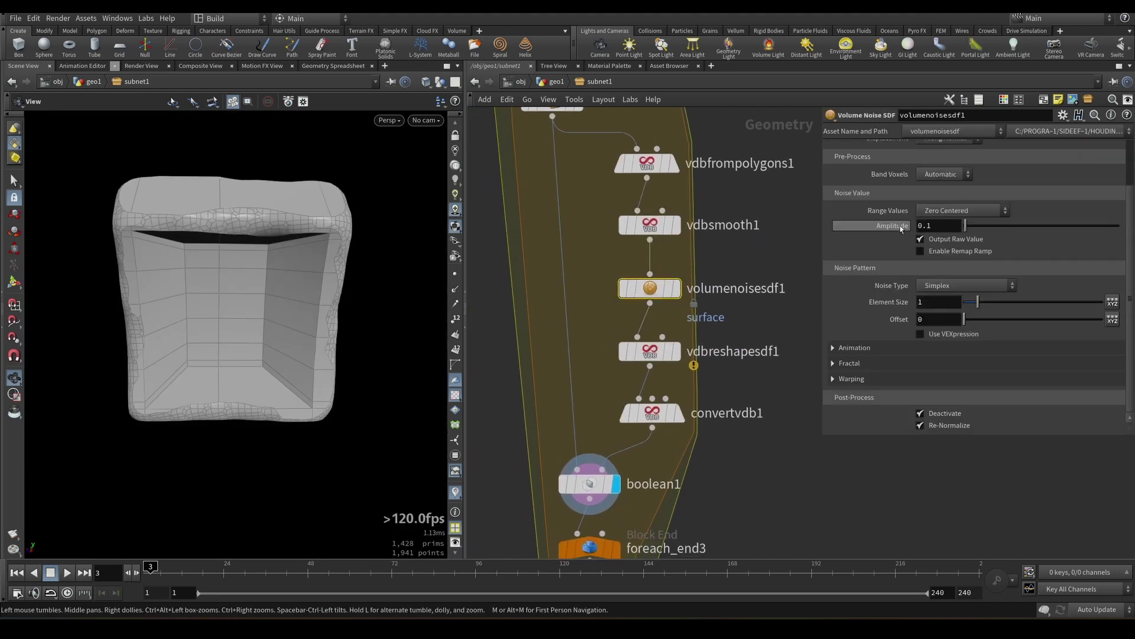
{"action": "left_click_drag", "start_coordinate": [978, 307], "coordinate": [970, 305]}
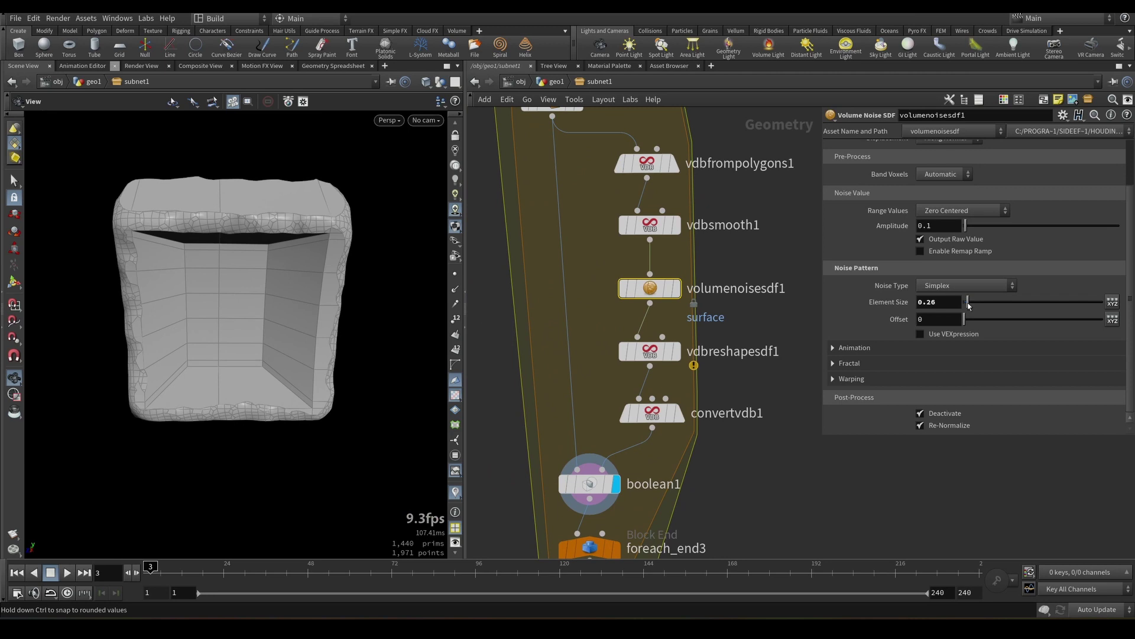
{"action": "left_click", "coordinate": [650, 352]}
{"action": "left_click_drag", "start_coordinate": [981, 207], "coordinate": [994, 208]}
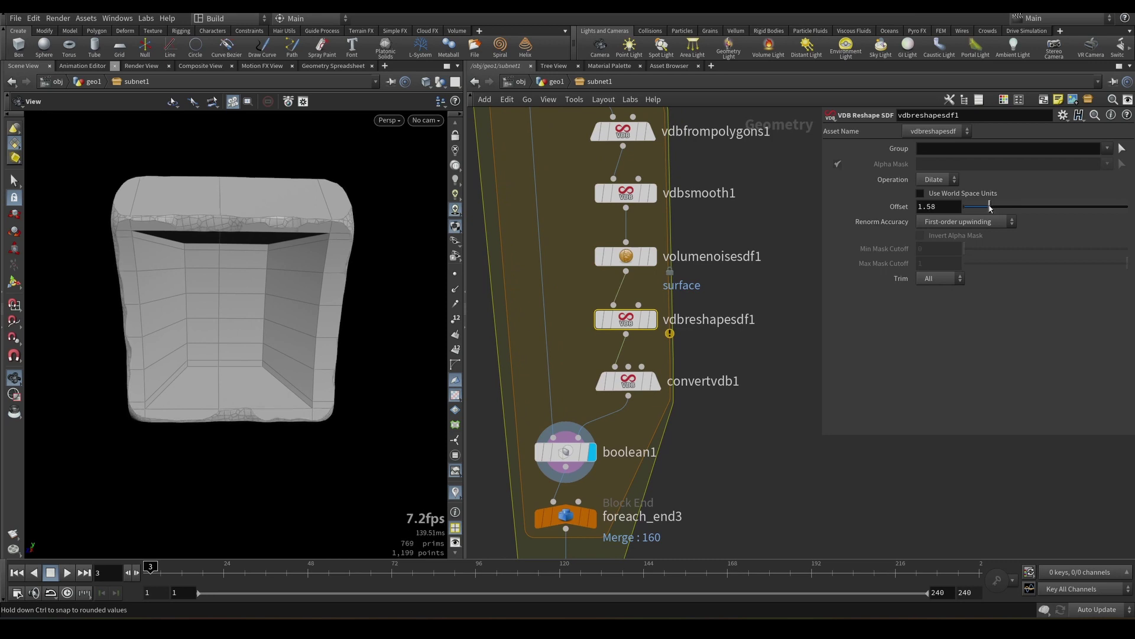
{"action": "left_click_drag", "start_coordinate": [986, 209], "coordinate": [989, 207]}
{"action": "left_click_drag", "start_coordinate": [237, 224], "coordinate": [259, 213]}
{"action": "left_click_drag", "start_coordinate": [330, 216], "coordinate": [408, 224]}
- Insert a copy of the loop's Normal node between convertvdb1 and boolean1 and set its cusp angle to 180
{"action": "scroll", "coordinate": [551, 275], "scroll_direction": "down", "scroll_amount": 4}
{"action": "middle_click_drag", "start_coordinate": [556, 217], "coordinate": [564, 178]}
{"action": "scroll", "coordinate": [564, 178], "scroll_direction": "up", "scroll_amount": 4}
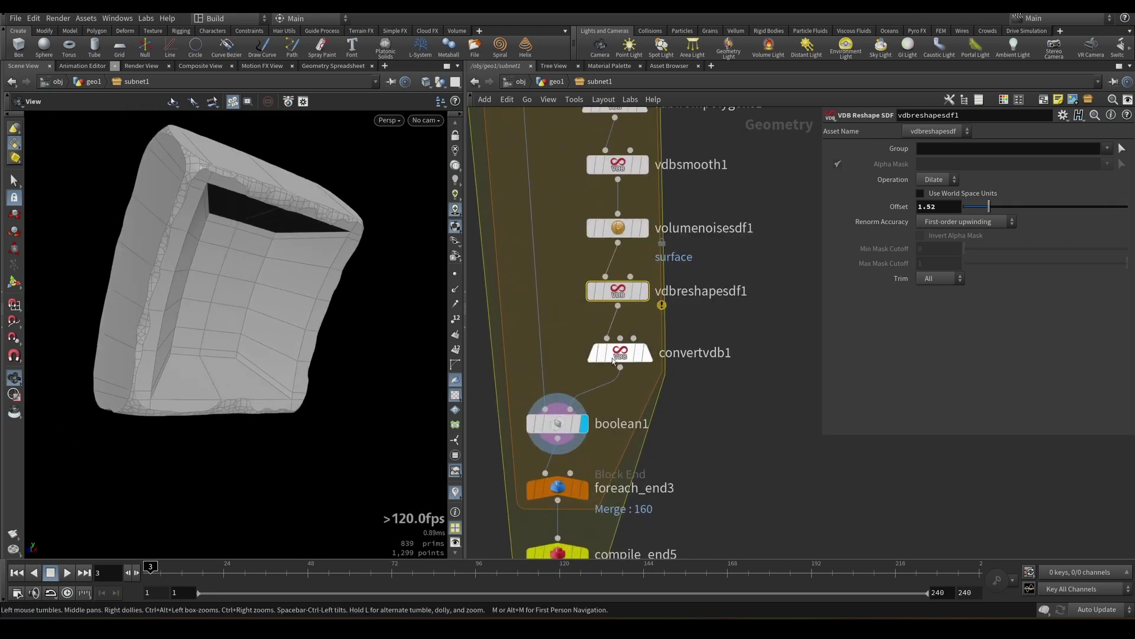
{"action": "scroll", "coordinate": [548, 518], "scroll_direction": "down", "scroll_amount": 3}
{"action": "left_click_drag", "start_coordinate": [530, 245], "coordinate": [661, 430], "text": "alt"}
{"action": "left_click", "coordinate": [661, 430]}
{"action": "middle_click_drag", "start_coordinate": [661, 430], "coordinate": [666, 346]}
{"action": "scroll", "coordinate": [667, 346], "scroll_direction": "up", "scroll_amount": 3}
{"action": "left_click_drag", "start_coordinate": [666, 347], "coordinate": [535, 391]}
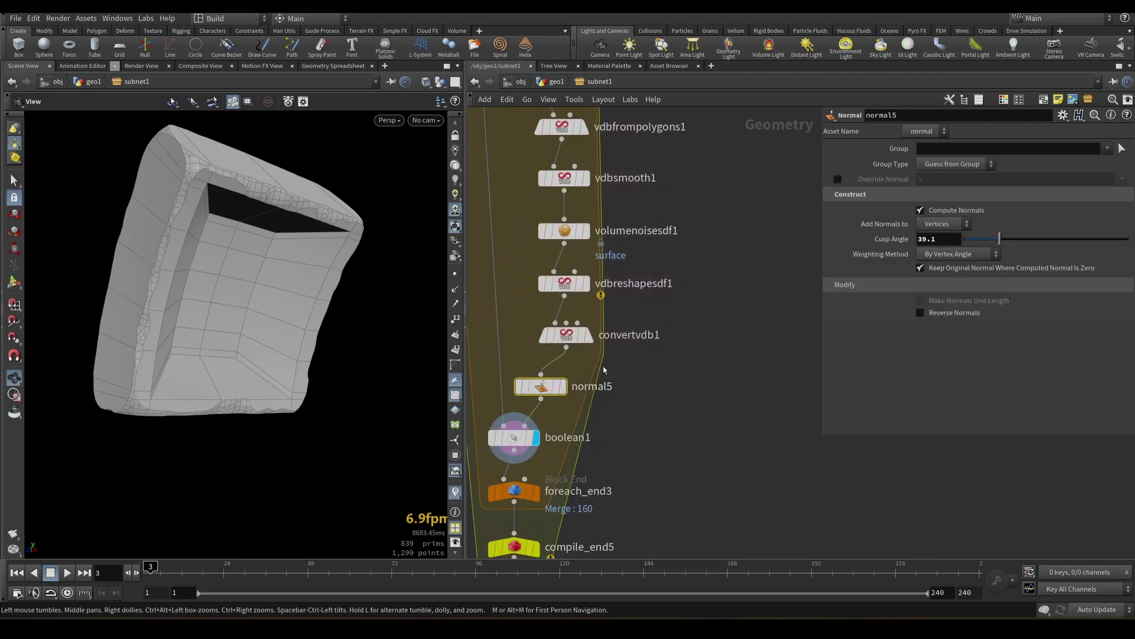
{"action": "left_click_drag", "start_coordinate": [1000, 238], "coordinate": [1129, 240]}
- Display the merged tunnel at merge7 and examine the roughened panel edges from inside
{"action": "scroll", "coordinate": [714, 395], "scroll_direction": "down", "scroll_amount": 3}
{"action": "scroll", "coordinate": [714, 395], "scroll_direction": "down", "scroll_amount": 2}
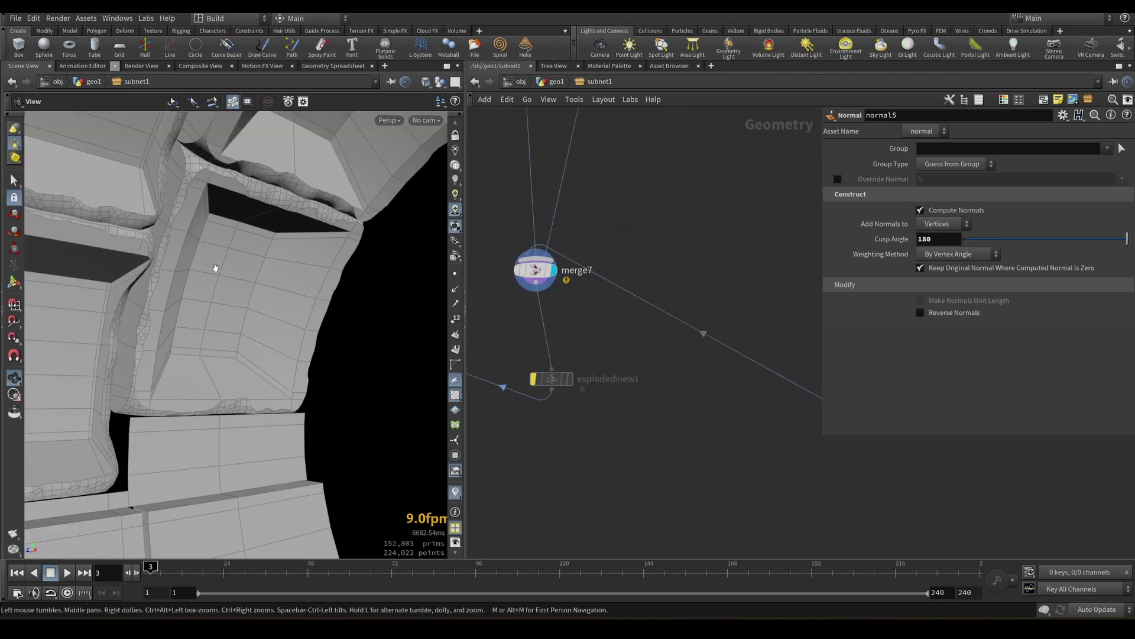
{"action": "left_click_drag", "start_coordinate": [220, 227], "coordinate": [158, 303]}
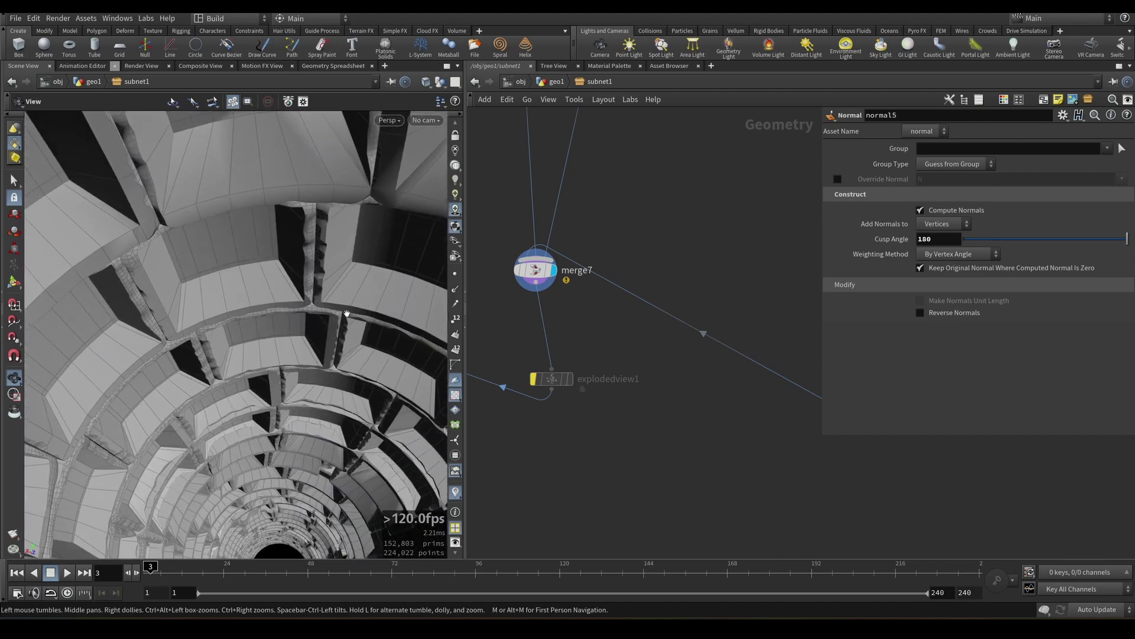
{"action": "left_click_drag", "start_coordinate": [263, 244], "coordinate": [190, 284]}
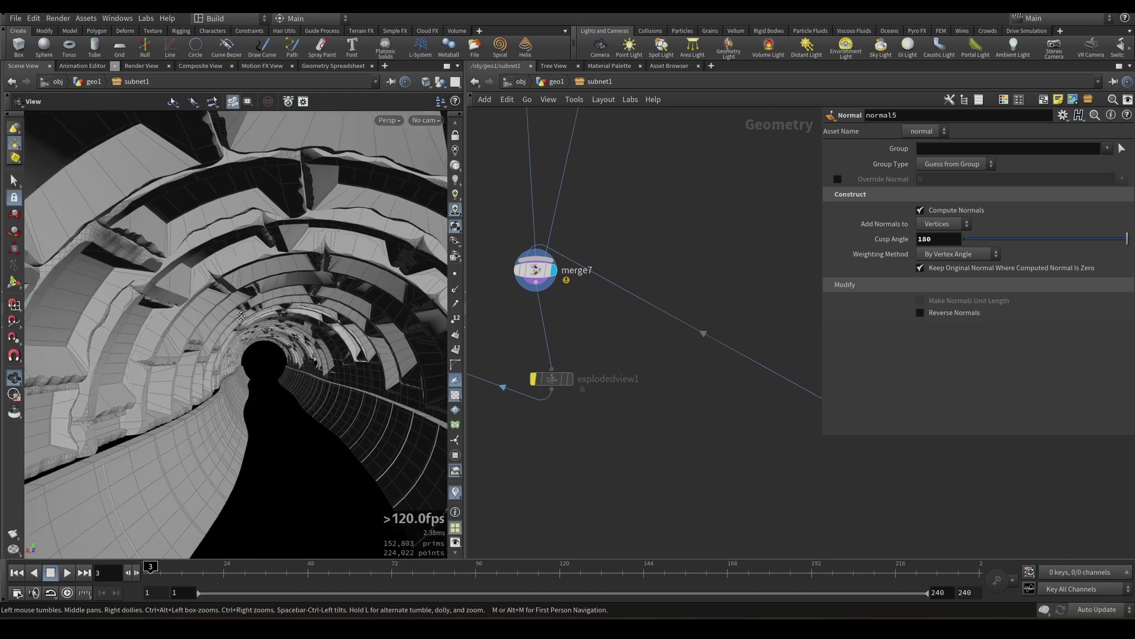
{"action": "left_click_drag", "start_coordinate": [241, 316], "coordinate": [184, 303]}
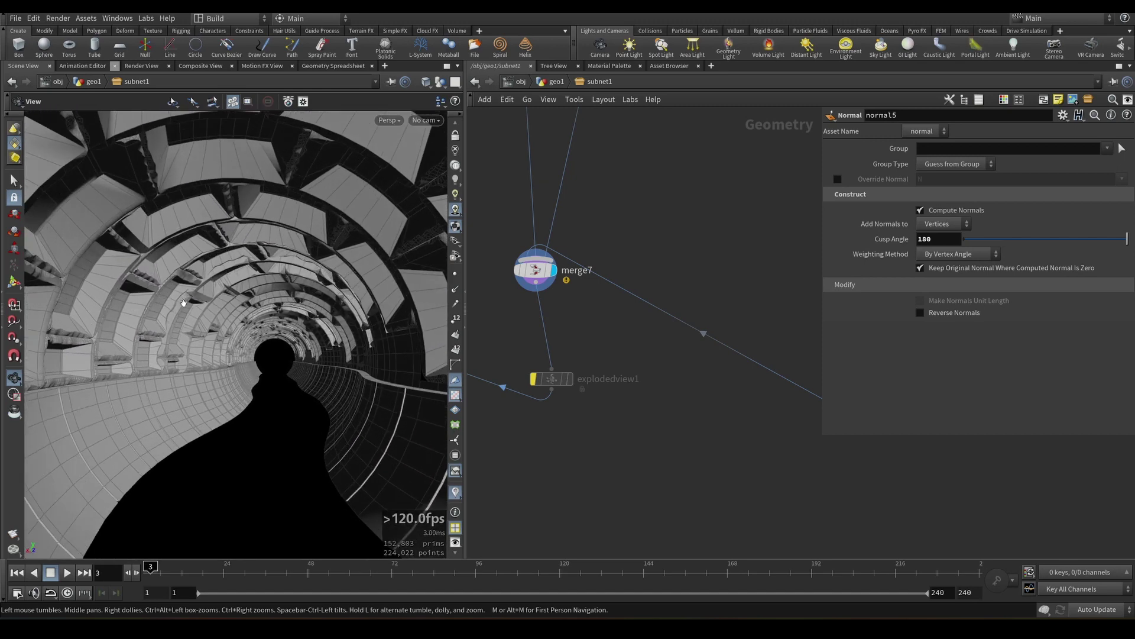